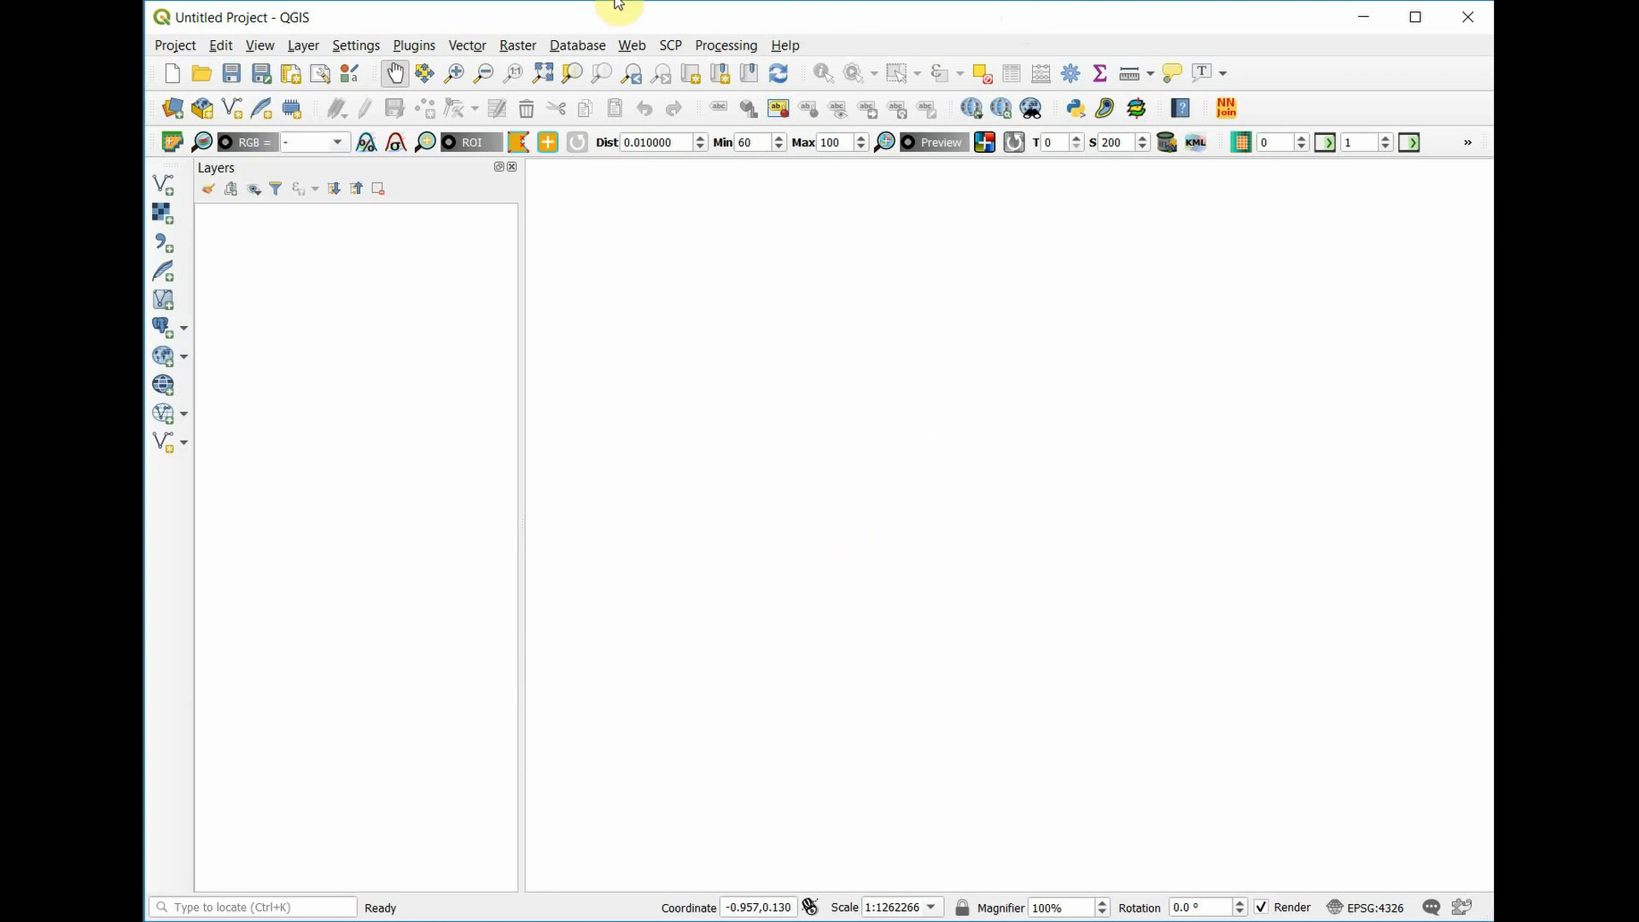
Search the plugin repository for OSM and check whether the OpenLayers Plugin is installed and enabled.
{"action": "left_click", "coordinate": [406, 51]}
{"action": "left_click", "coordinate": [427, 70]}
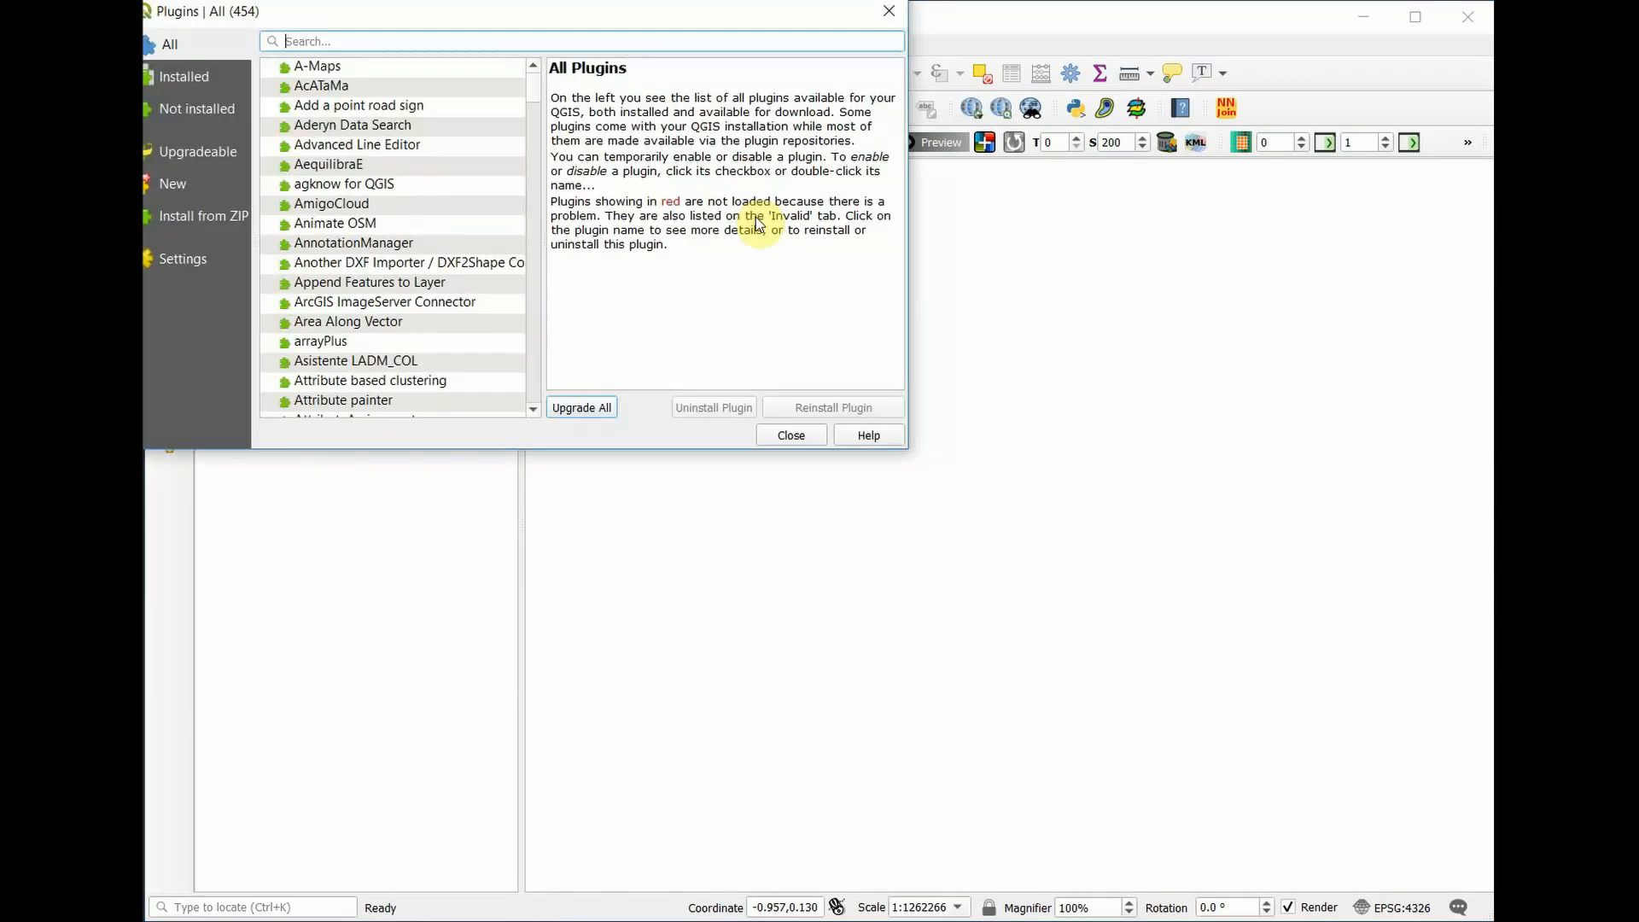
{"action": "type", "text": "OSM"}
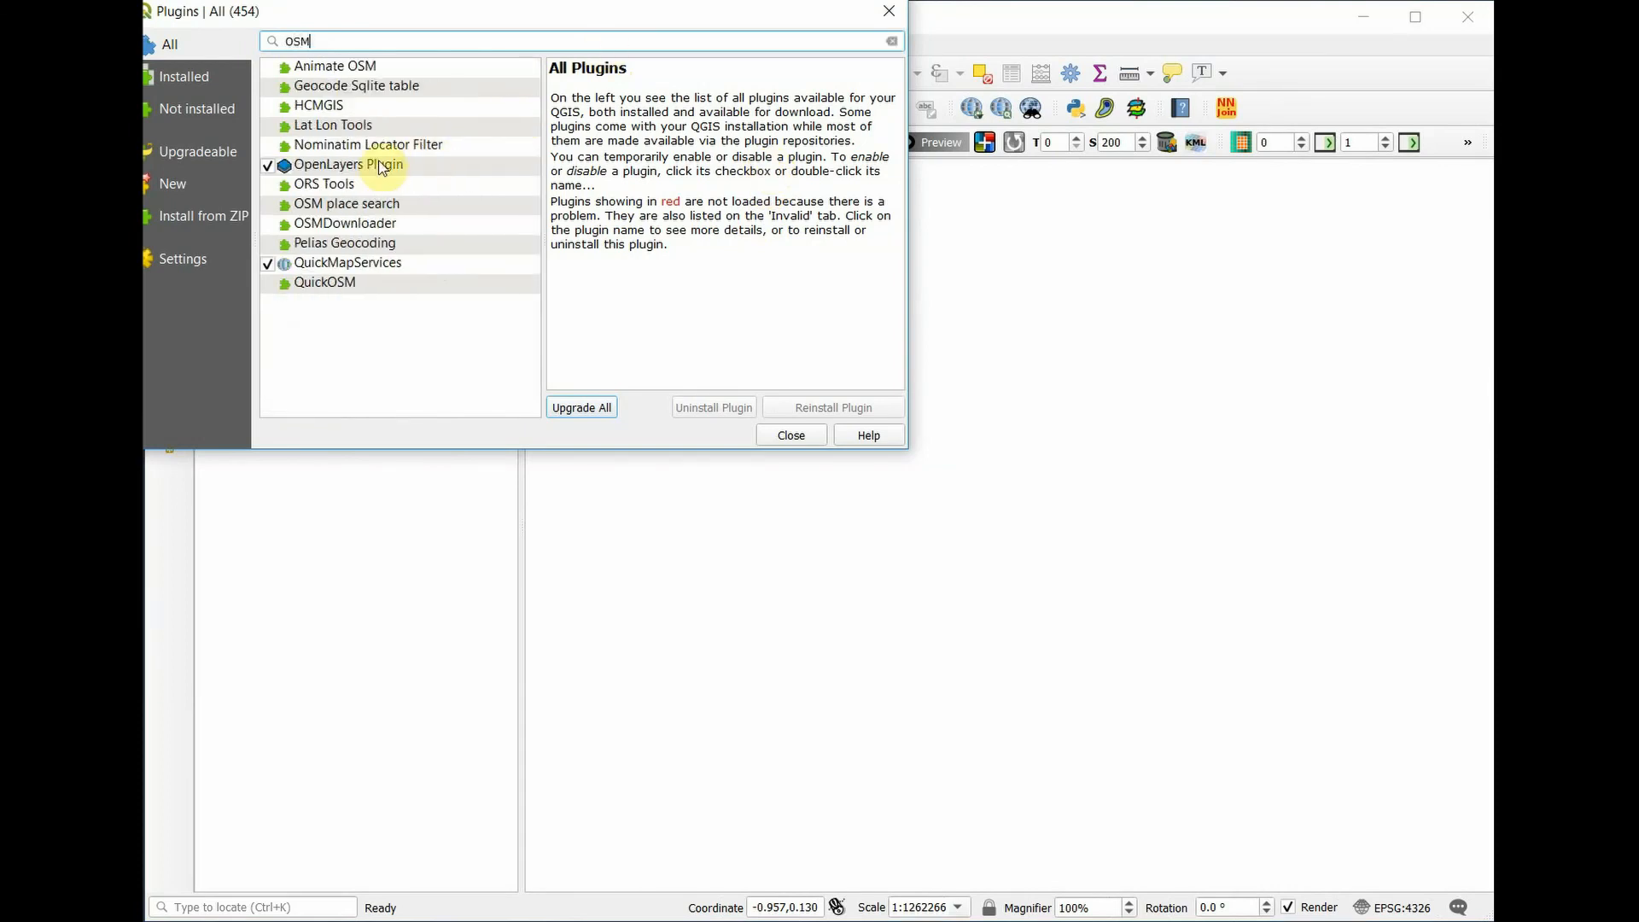
{"action": "left_click", "coordinate": [329, 167]}
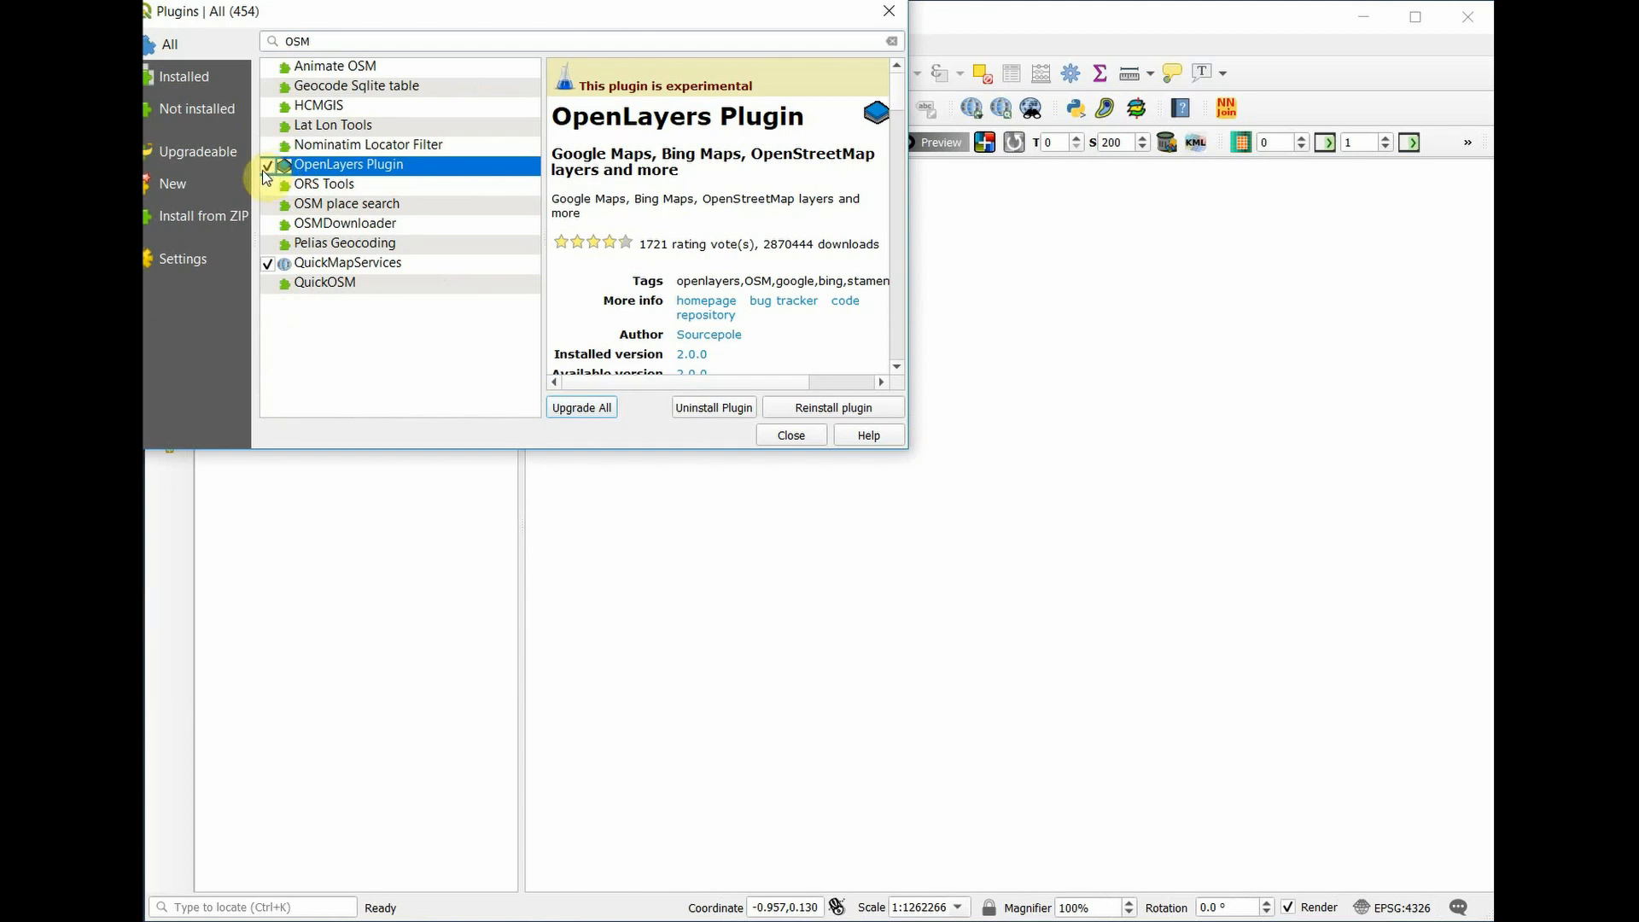
{"action": "left_click", "coordinate": [790, 435]}
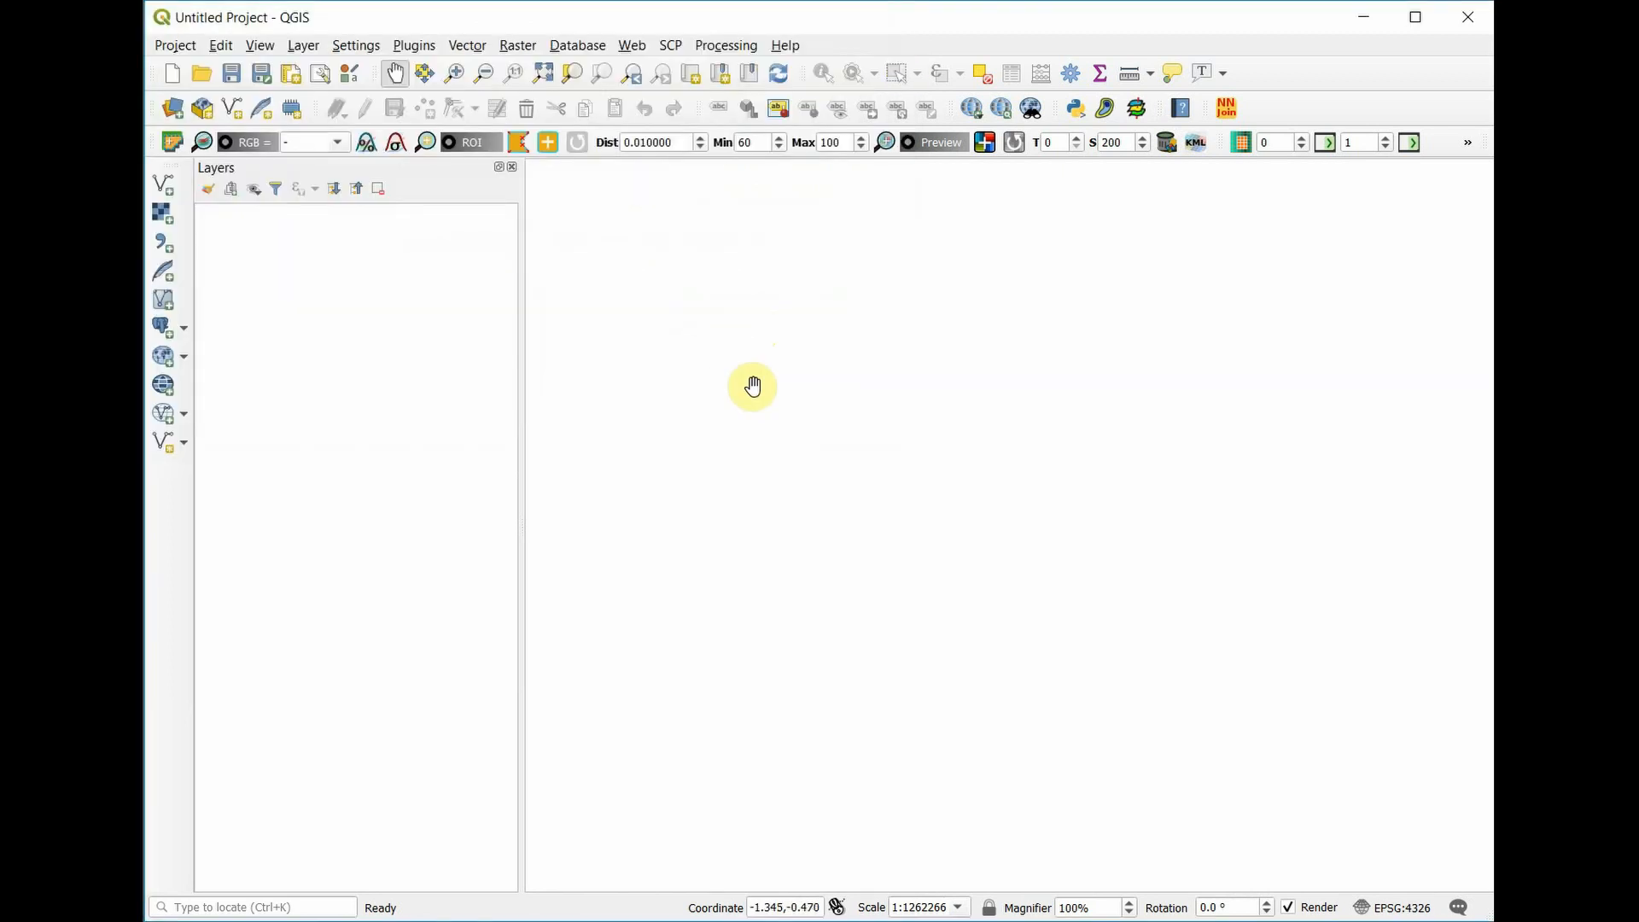
Add the OpenStreetMap base map with the OpenLayers plugin and frame the southern Faroe island labelled Suðuroyar sýsla.
{"action": "left_click", "coordinate": [632, 47]}
{"action": "mouse_move", "coordinate": [732, 94]}
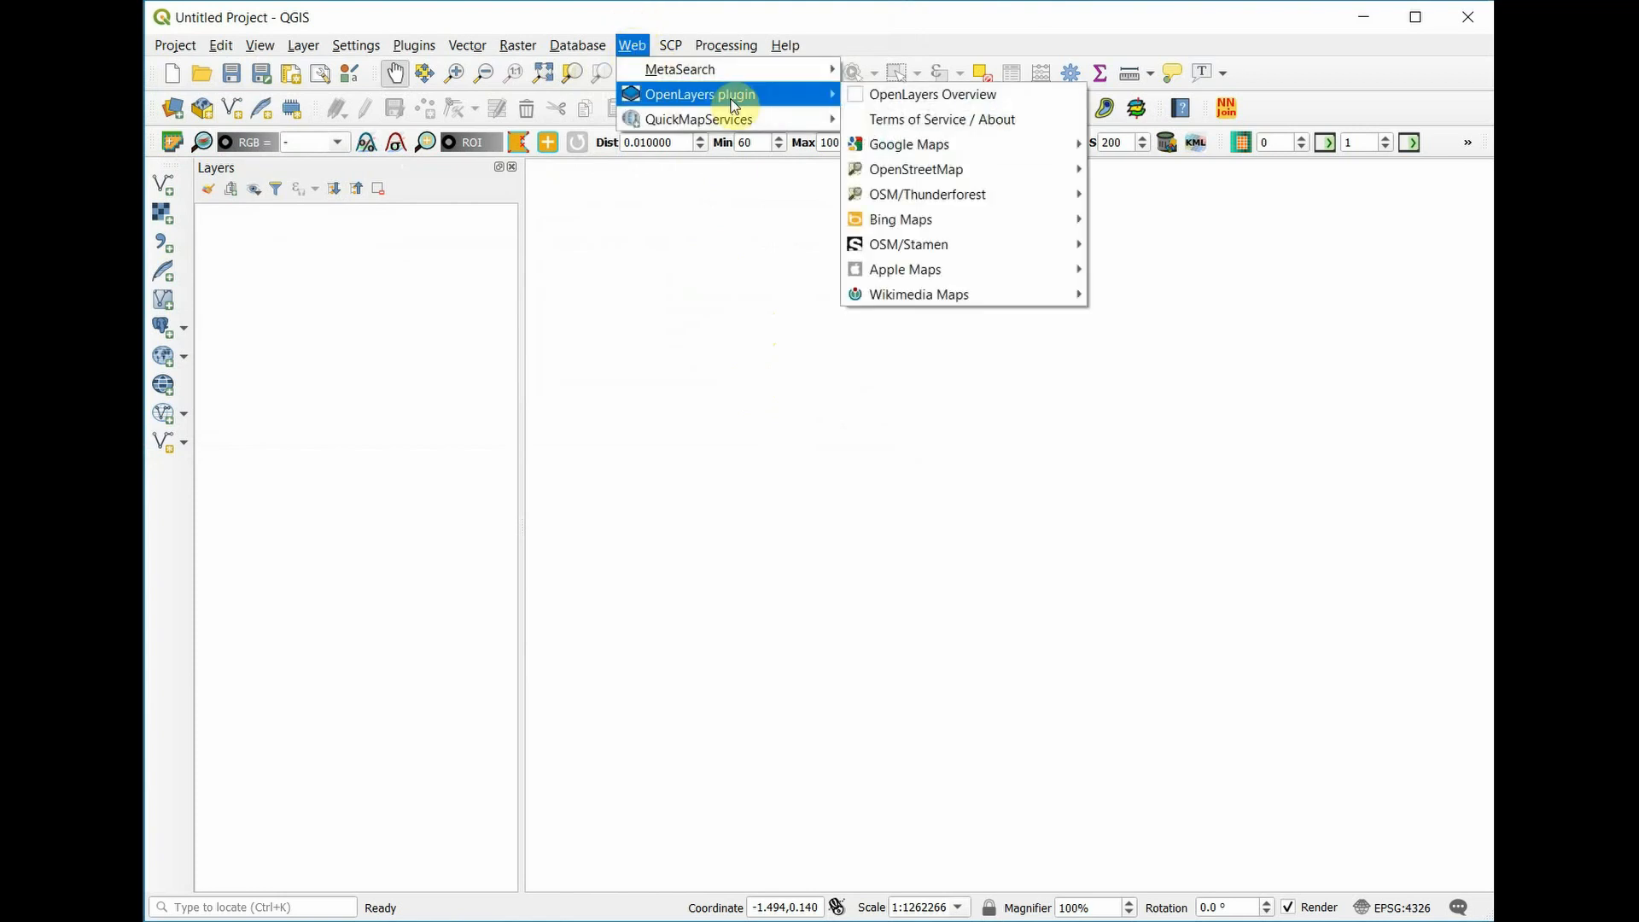
{"action": "mouse_move", "coordinate": [946, 145]}
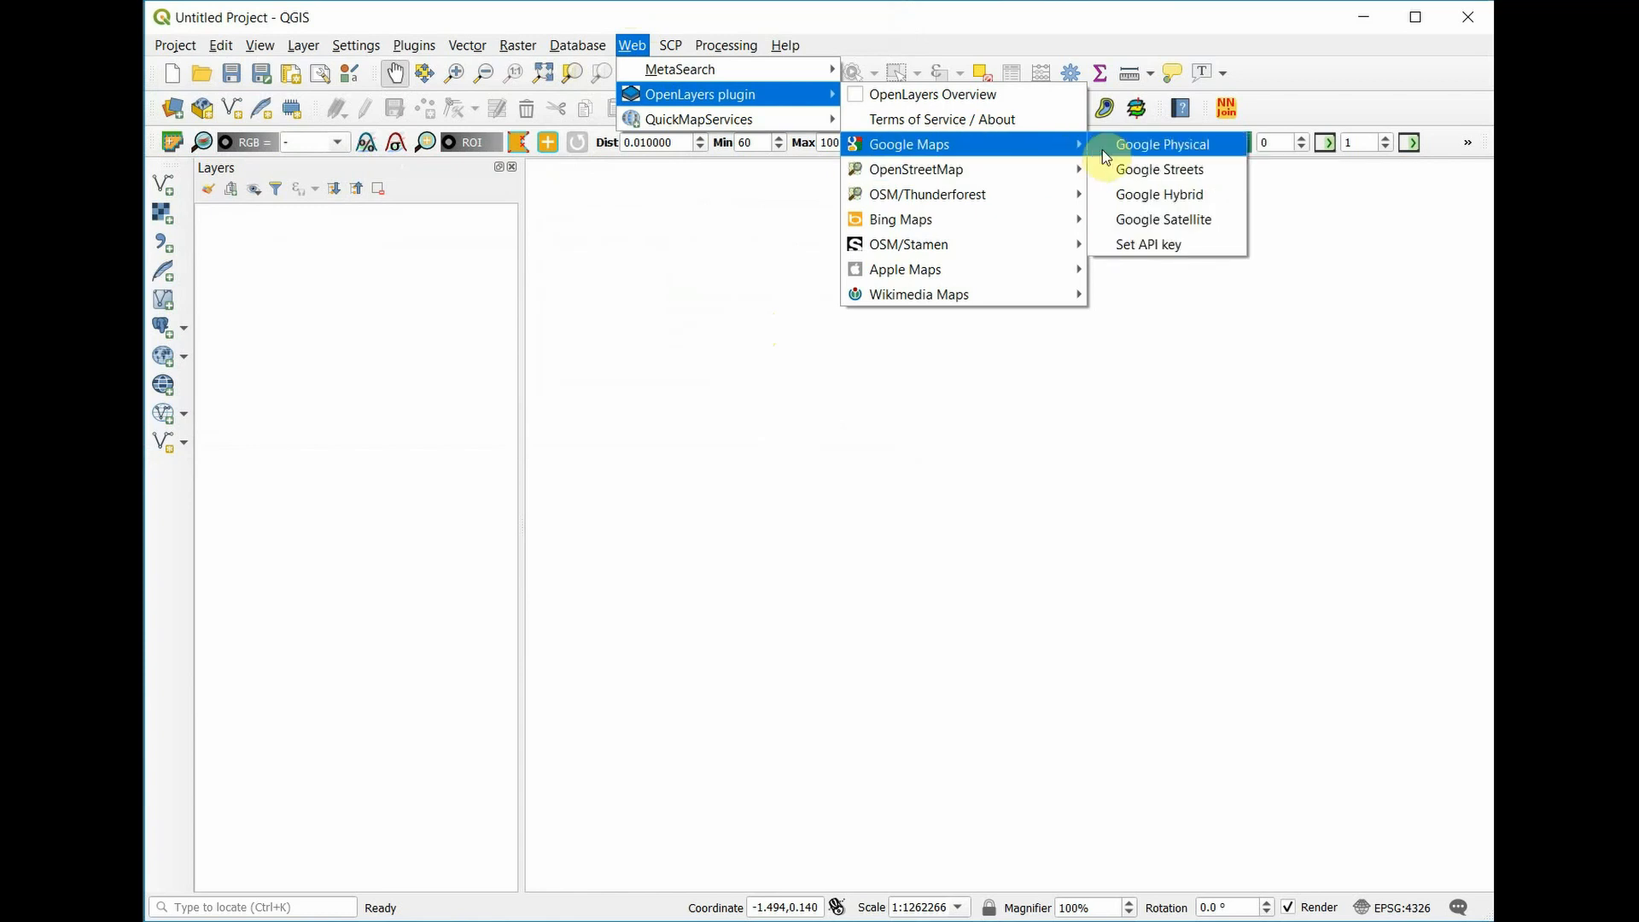
{"action": "mouse_move", "coordinate": [1077, 169]}
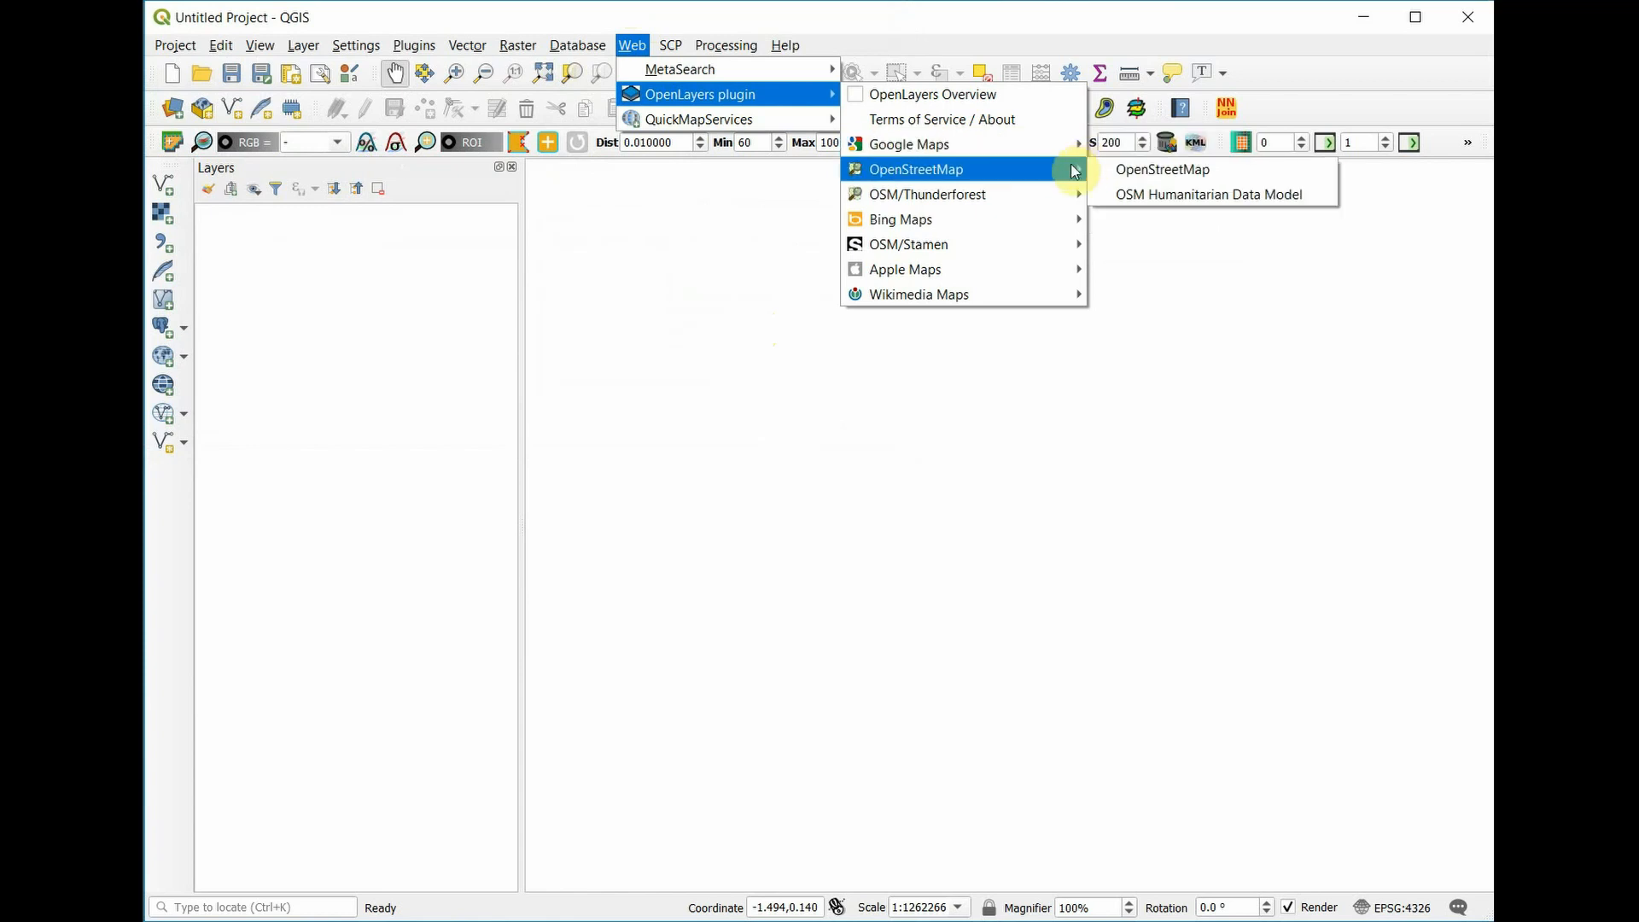
{"action": "left_click", "coordinate": [1140, 176]}
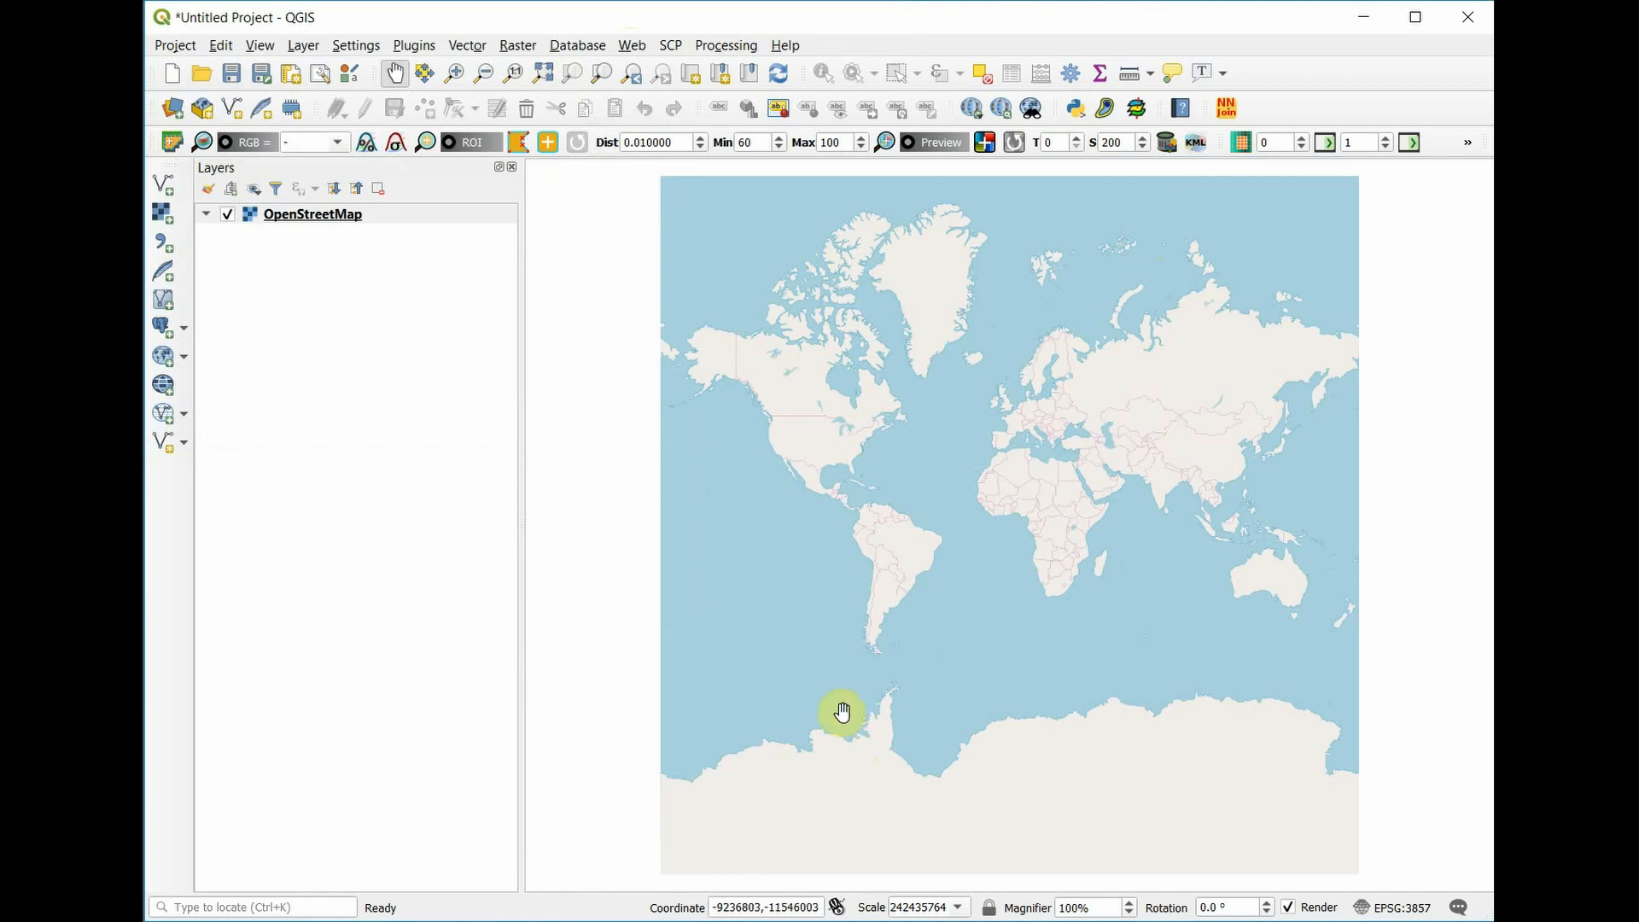
{"action": "left_click", "coordinate": [454, 73]}
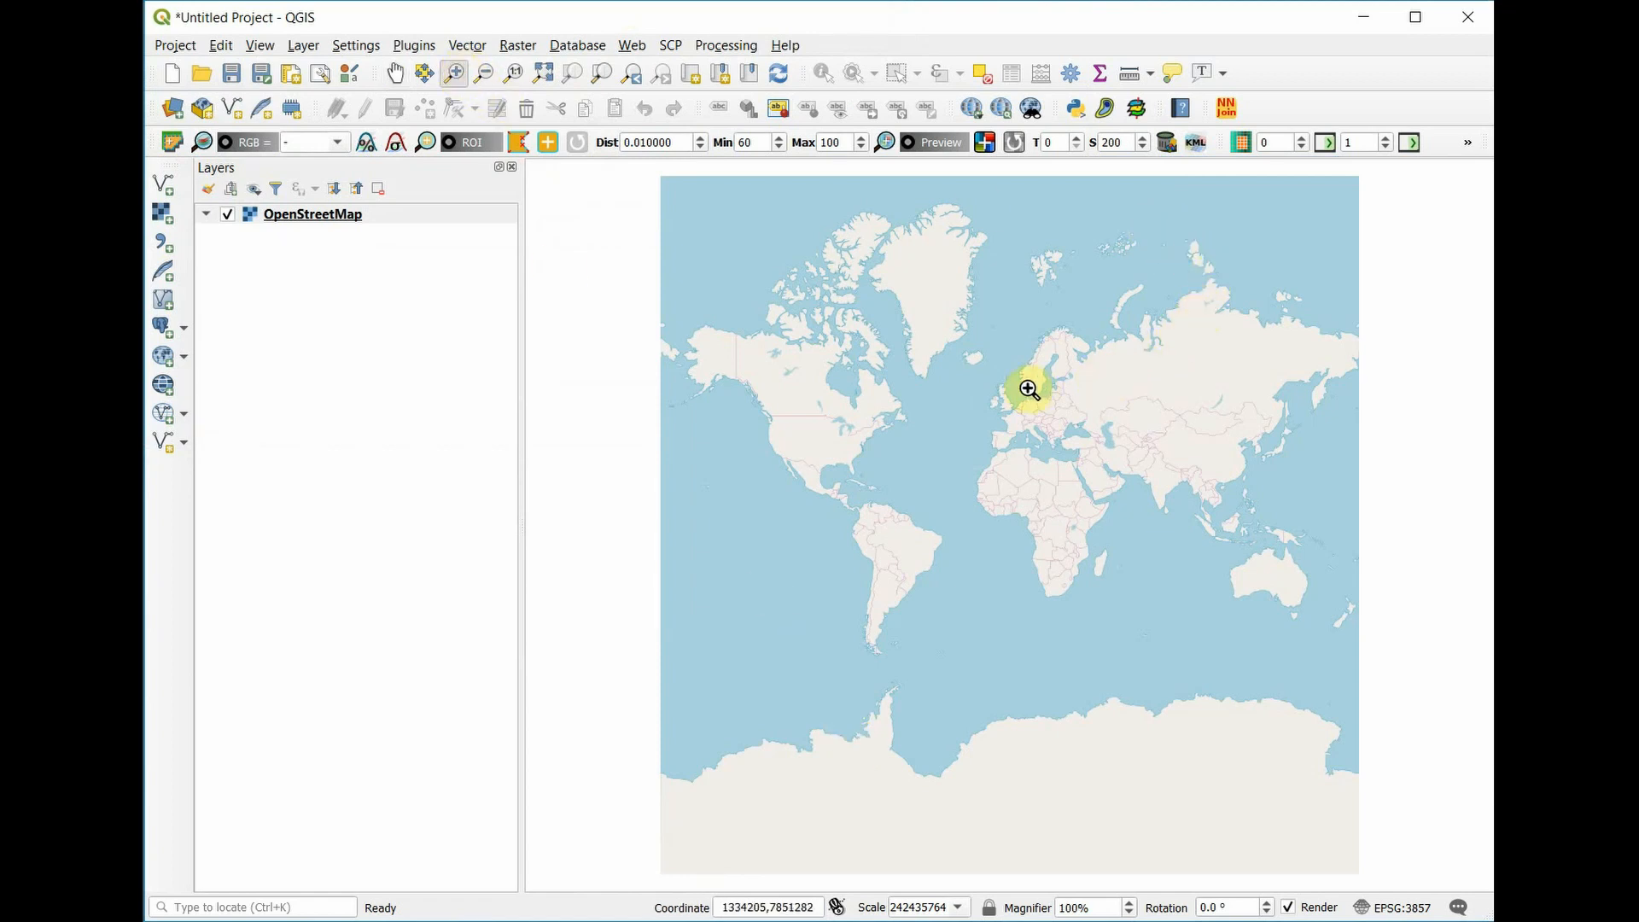
{"action": "left_click_drag", "start_coordinate": [991, 370], "coordinate": [1014, 385]}
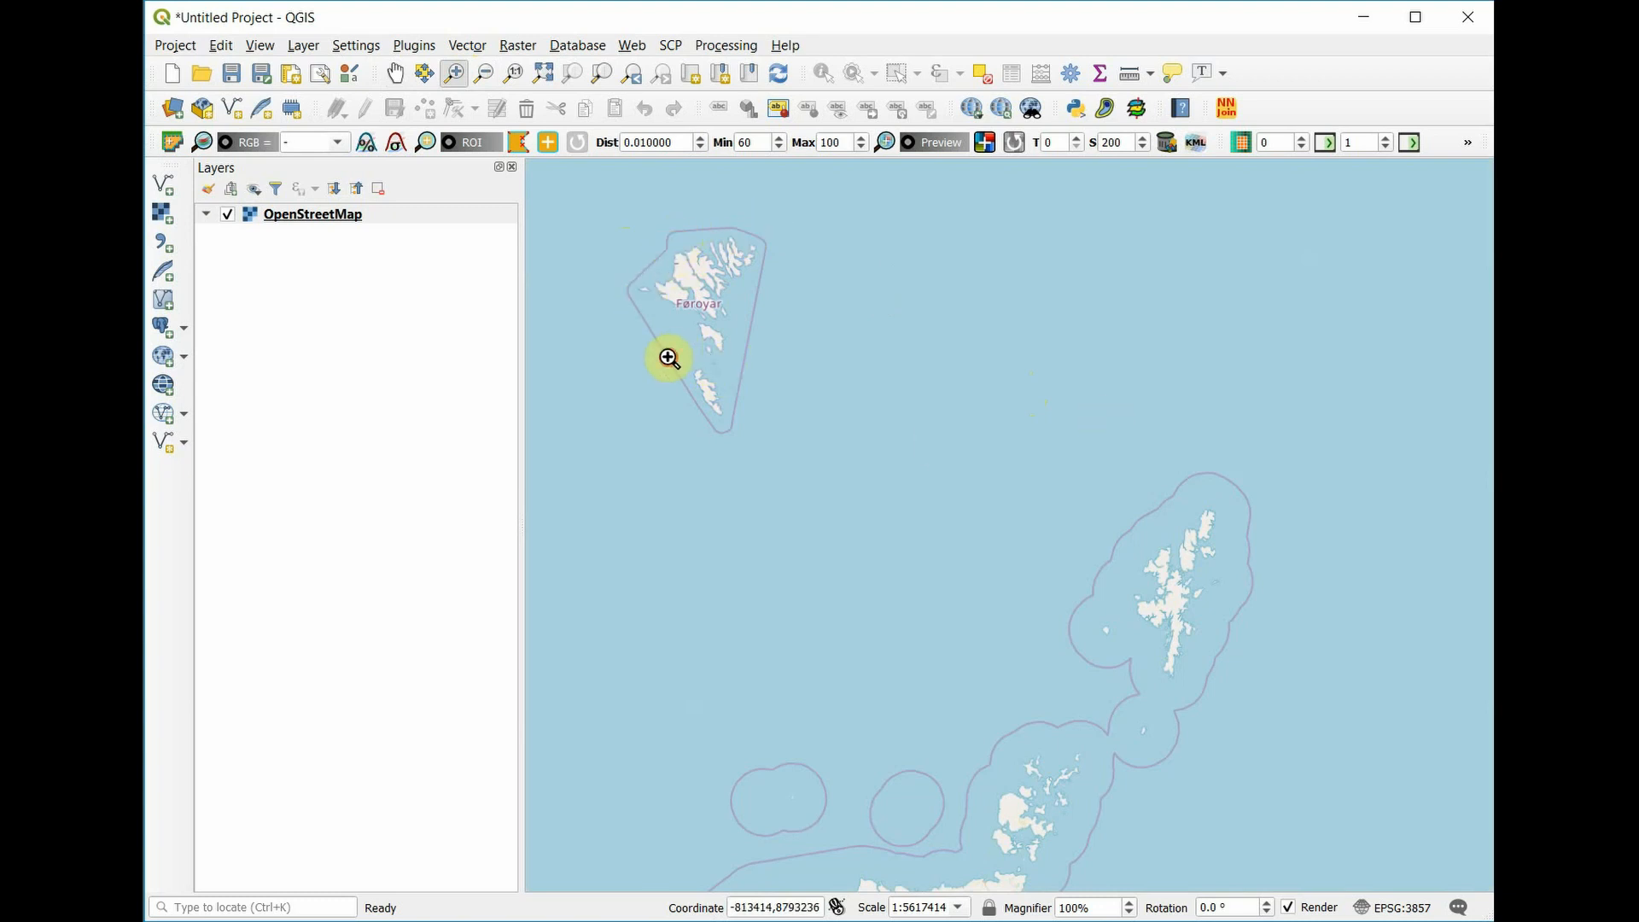
{"action": "left_click_drag", "start_coordinate": [669, 358], "coordinate": [750, 428]}
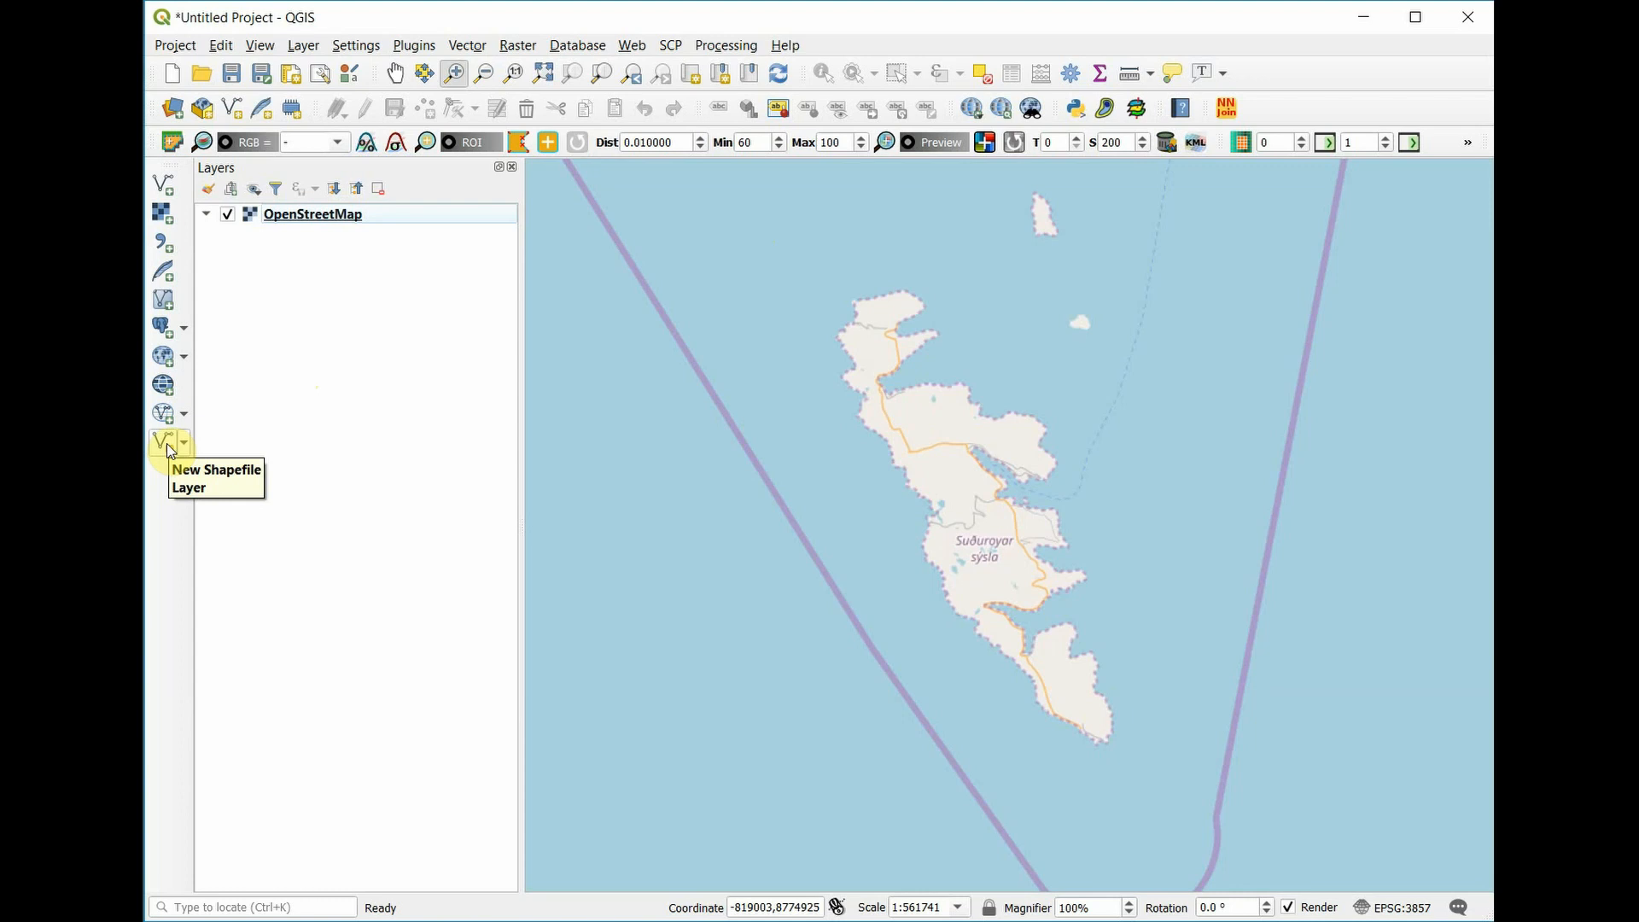
Start a new shapefile layer and set its file to Faroe Island in the Module 1 folder.
{"action": "left_click", "coordinate": [304, 47]}
{"action": "mouse_move", "coordinate": [312, 94]}
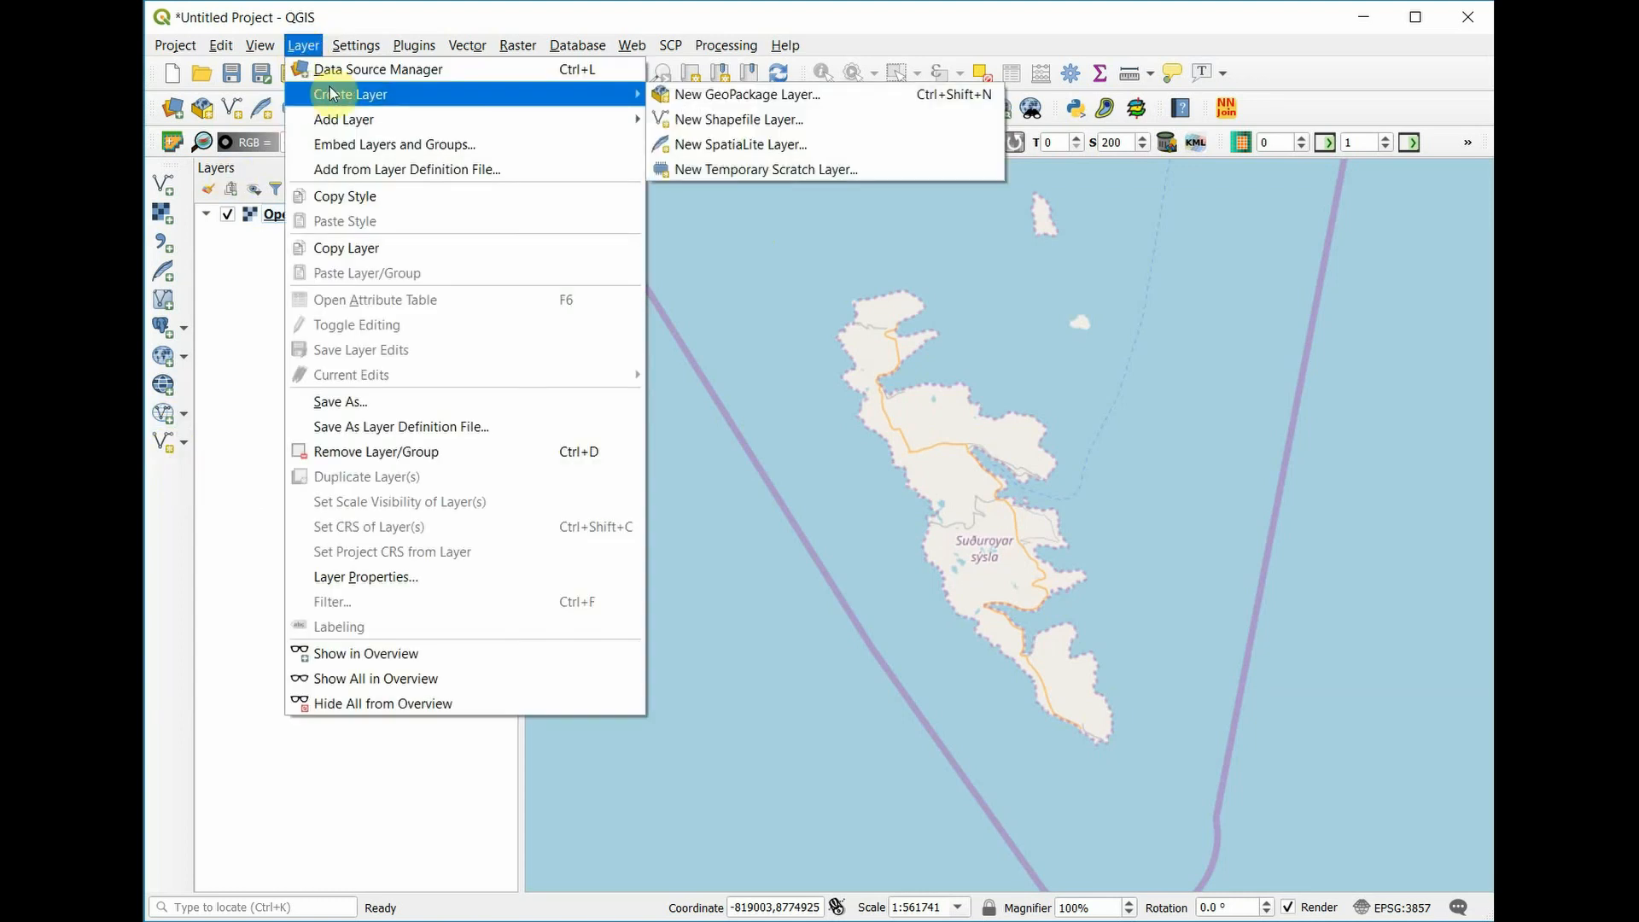
{"action": "left_click", "coordinate": [682, 120]}
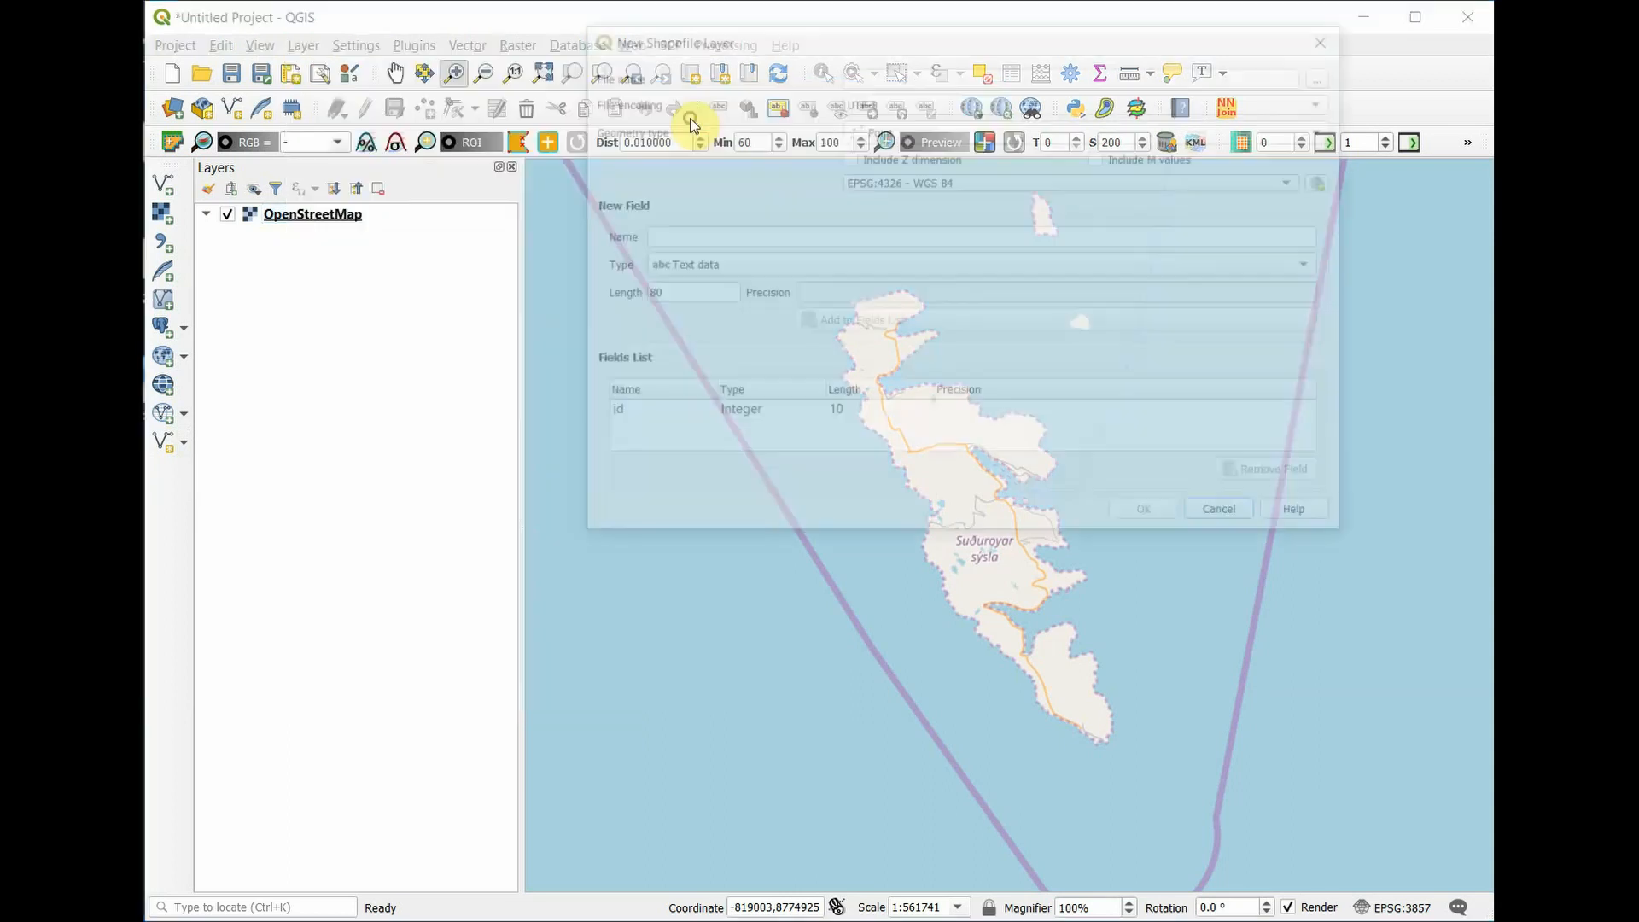
{"action": "left_click", "coordinate": [1214, 75]}
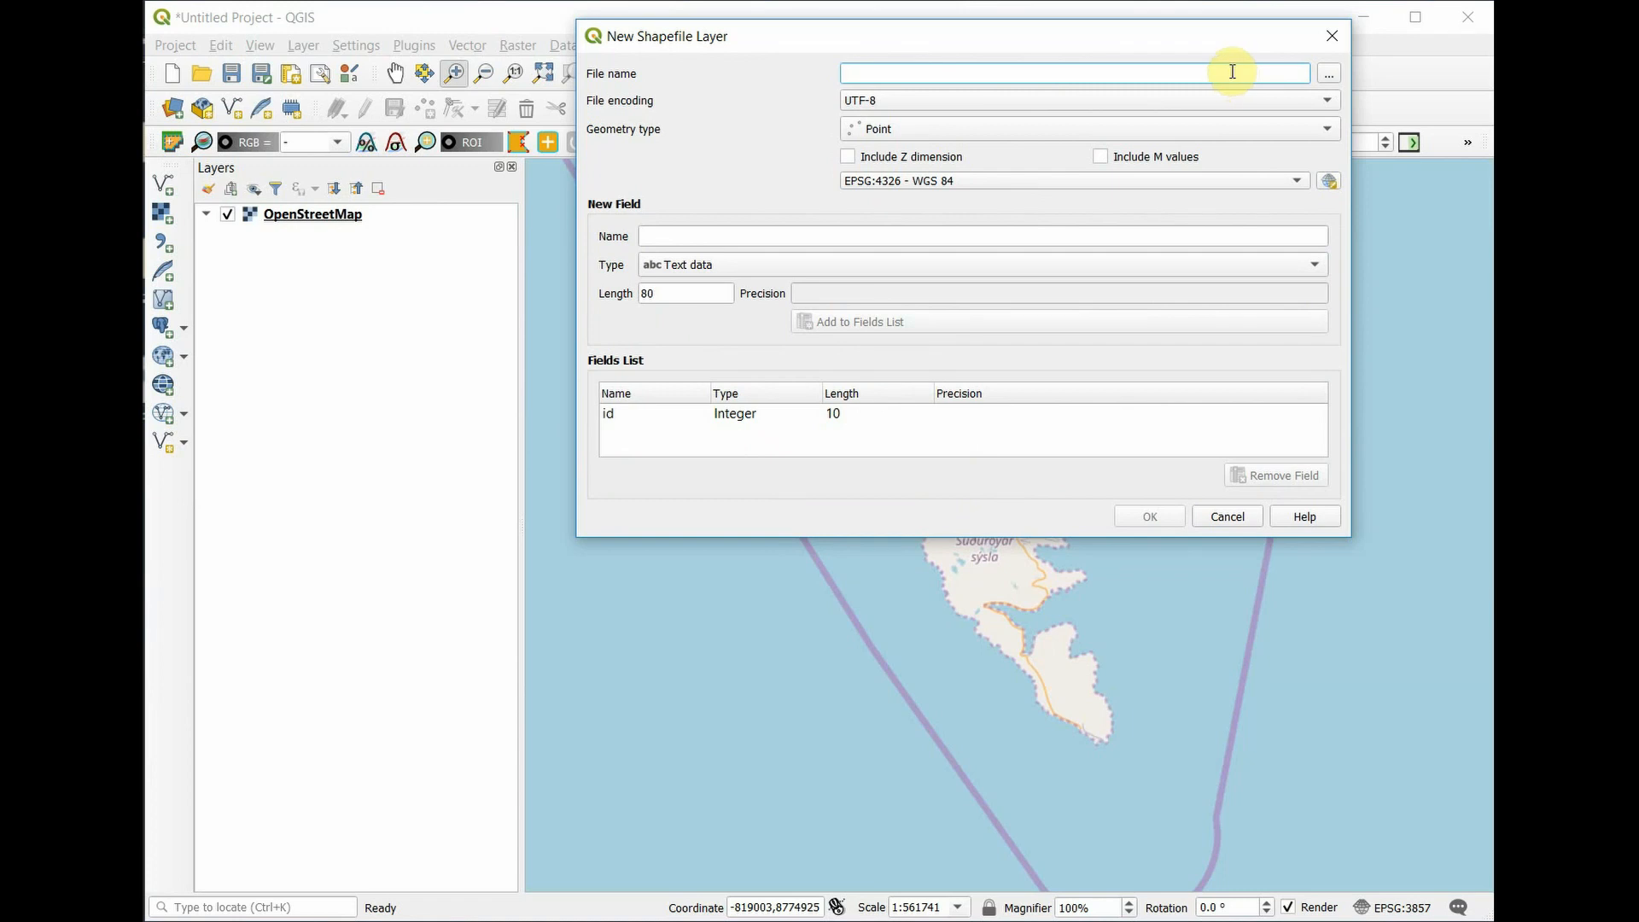
{"action": "left_click", "coordinate": [1329, 77]}
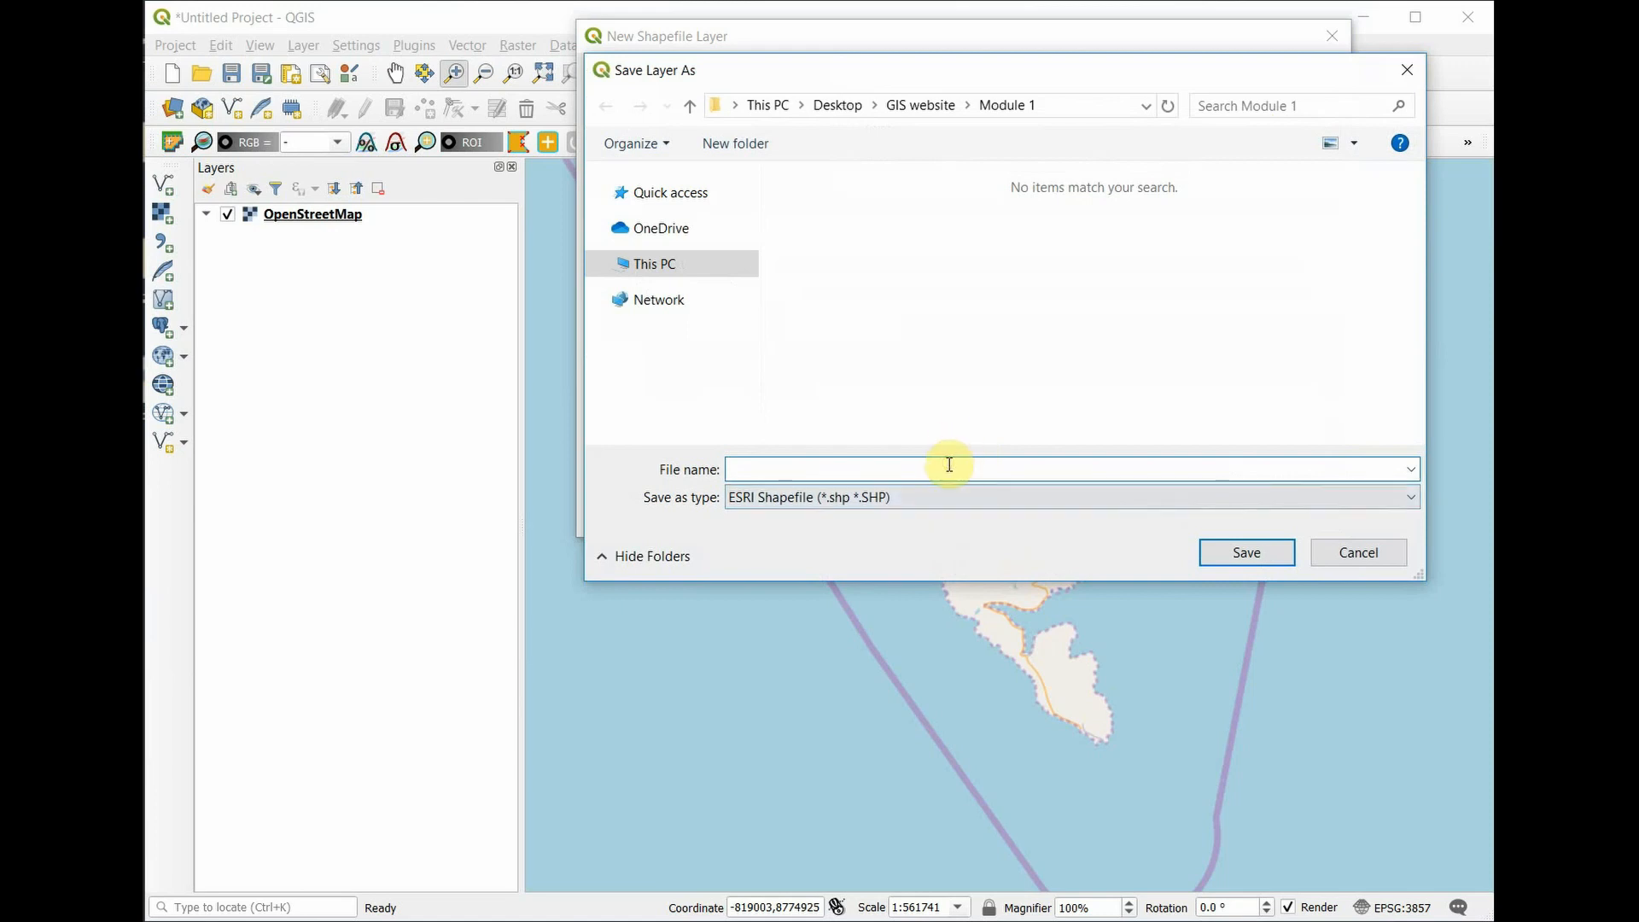
{"action": "type", "text": "Faroe Island"}
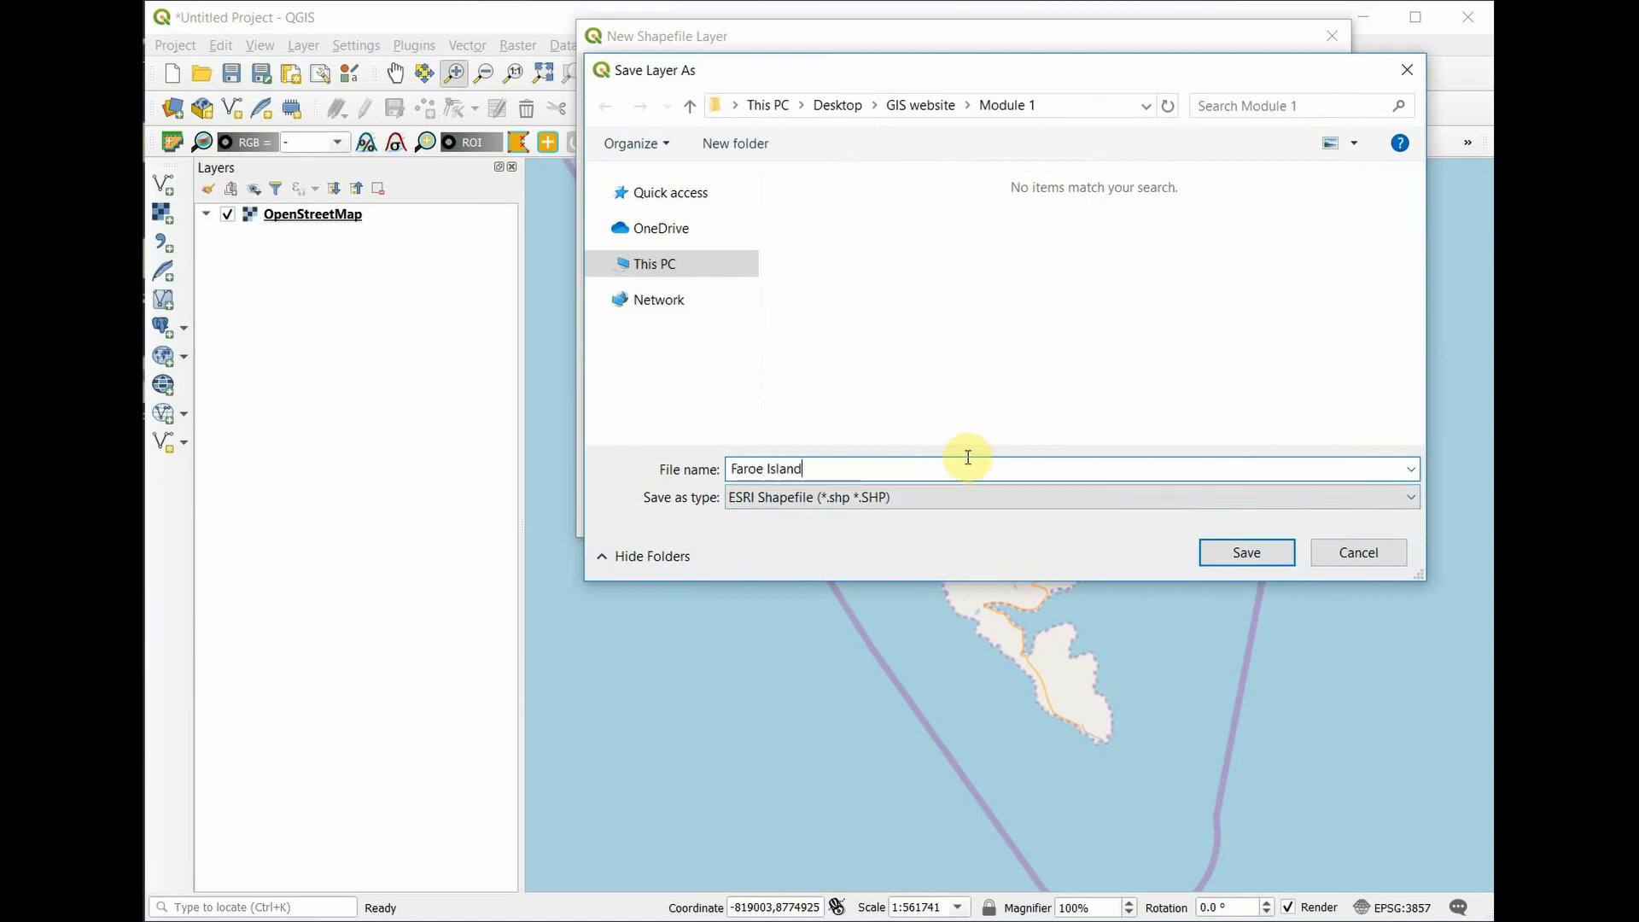
{"action": "left_click", "coordinate": [1258, 557]}
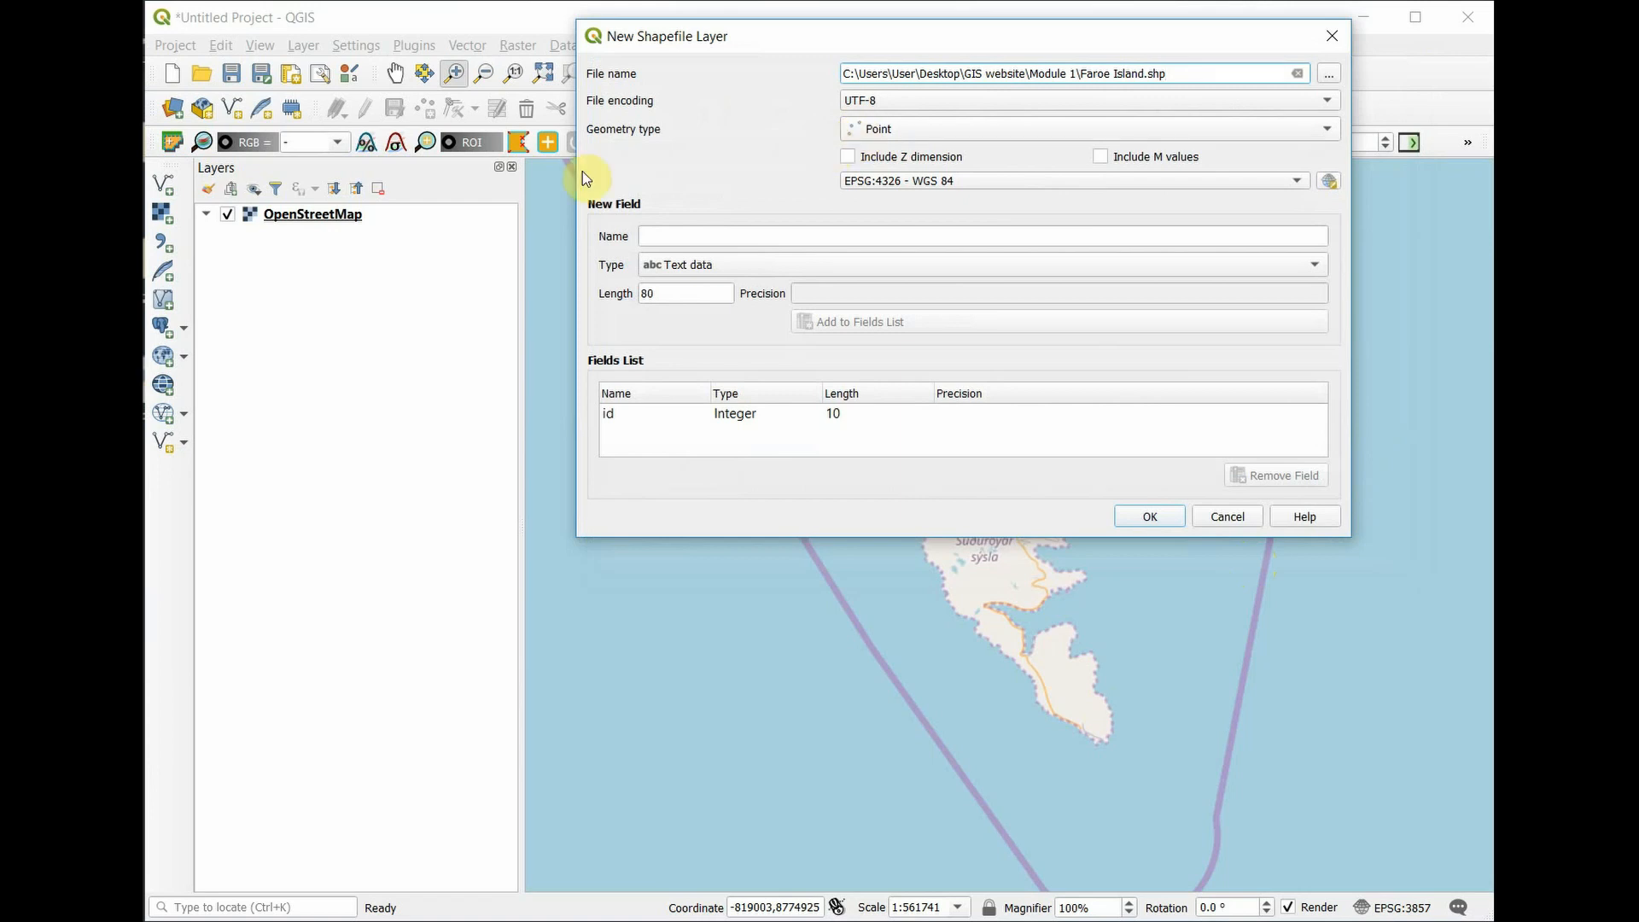
Set the new shapefile's geometry type to Polygon and create the layer.
{"action": "left_click", "coordinate": [912, 133]}
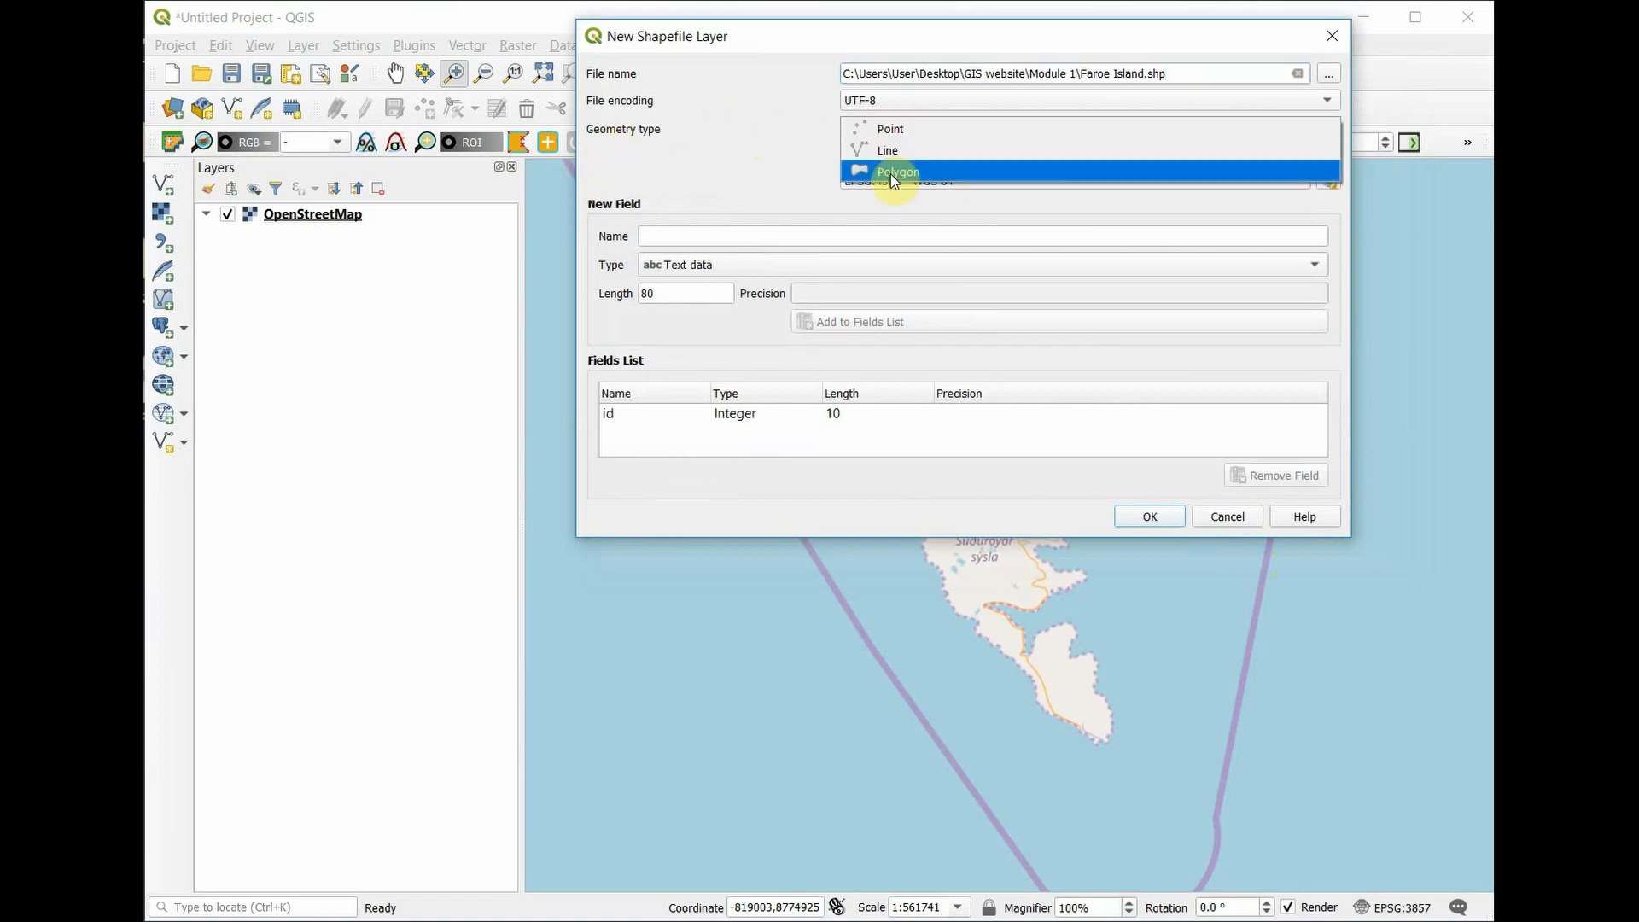
{"action": "left_click", "coordinate": [889, 172]}
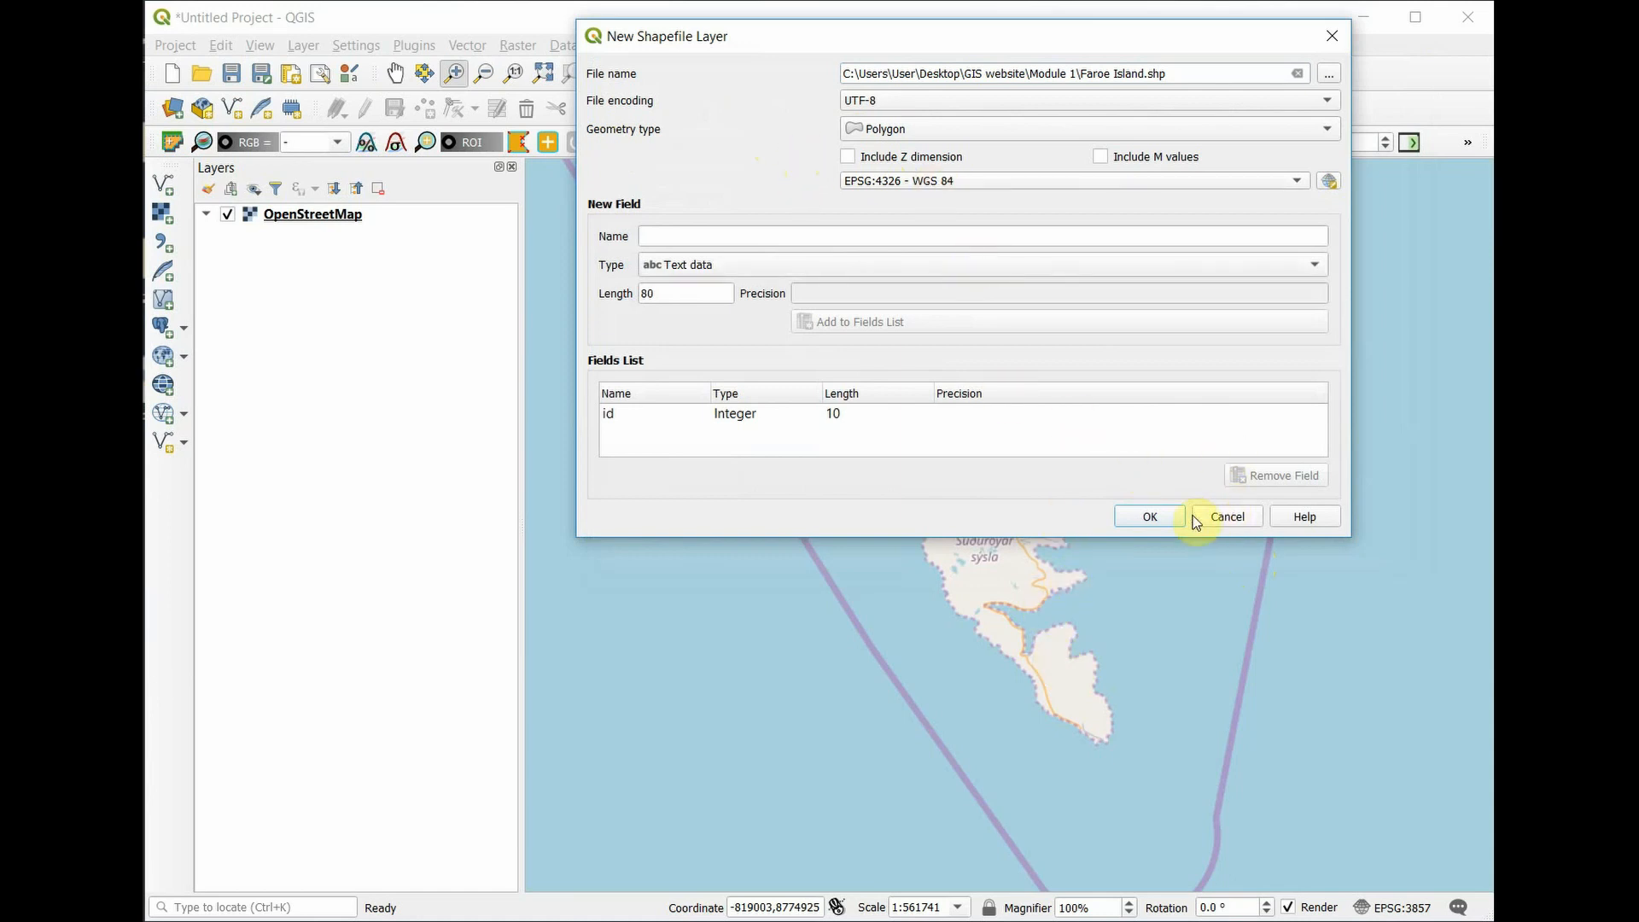
{"action": "left_click", "coordinate": [1164, 515]}
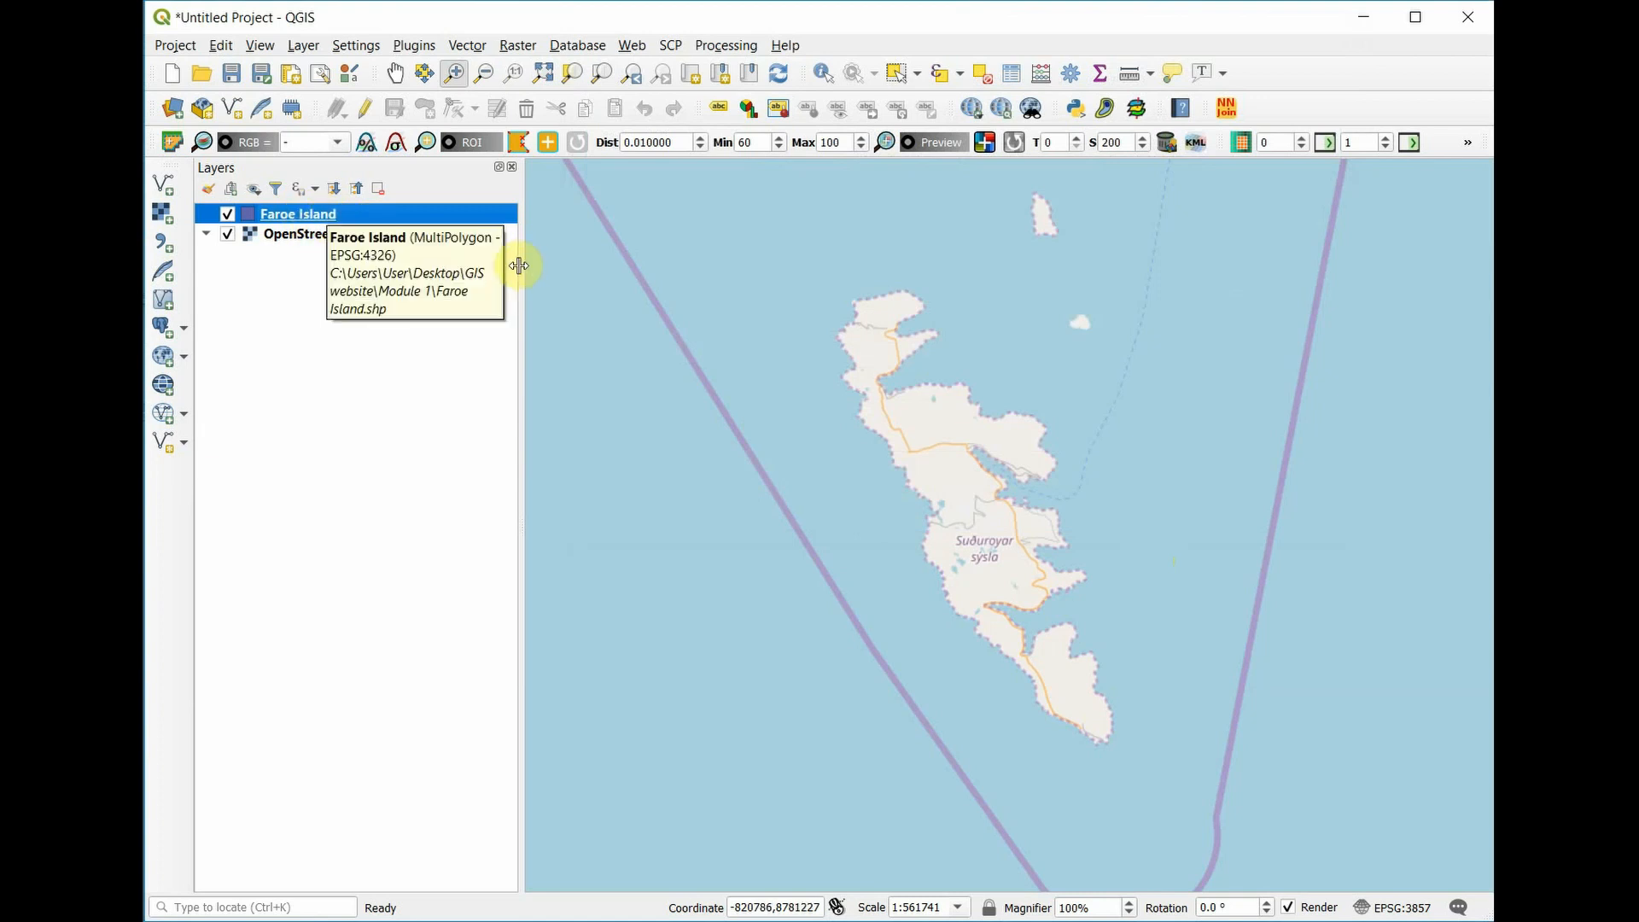
Widen the map area and put the Faroe Island layer into editing with the Add Polygon Feature tool active.
{"action": "left_click_drag", "start_coordinate": [523, 274], "coordinate": [425, 286]}
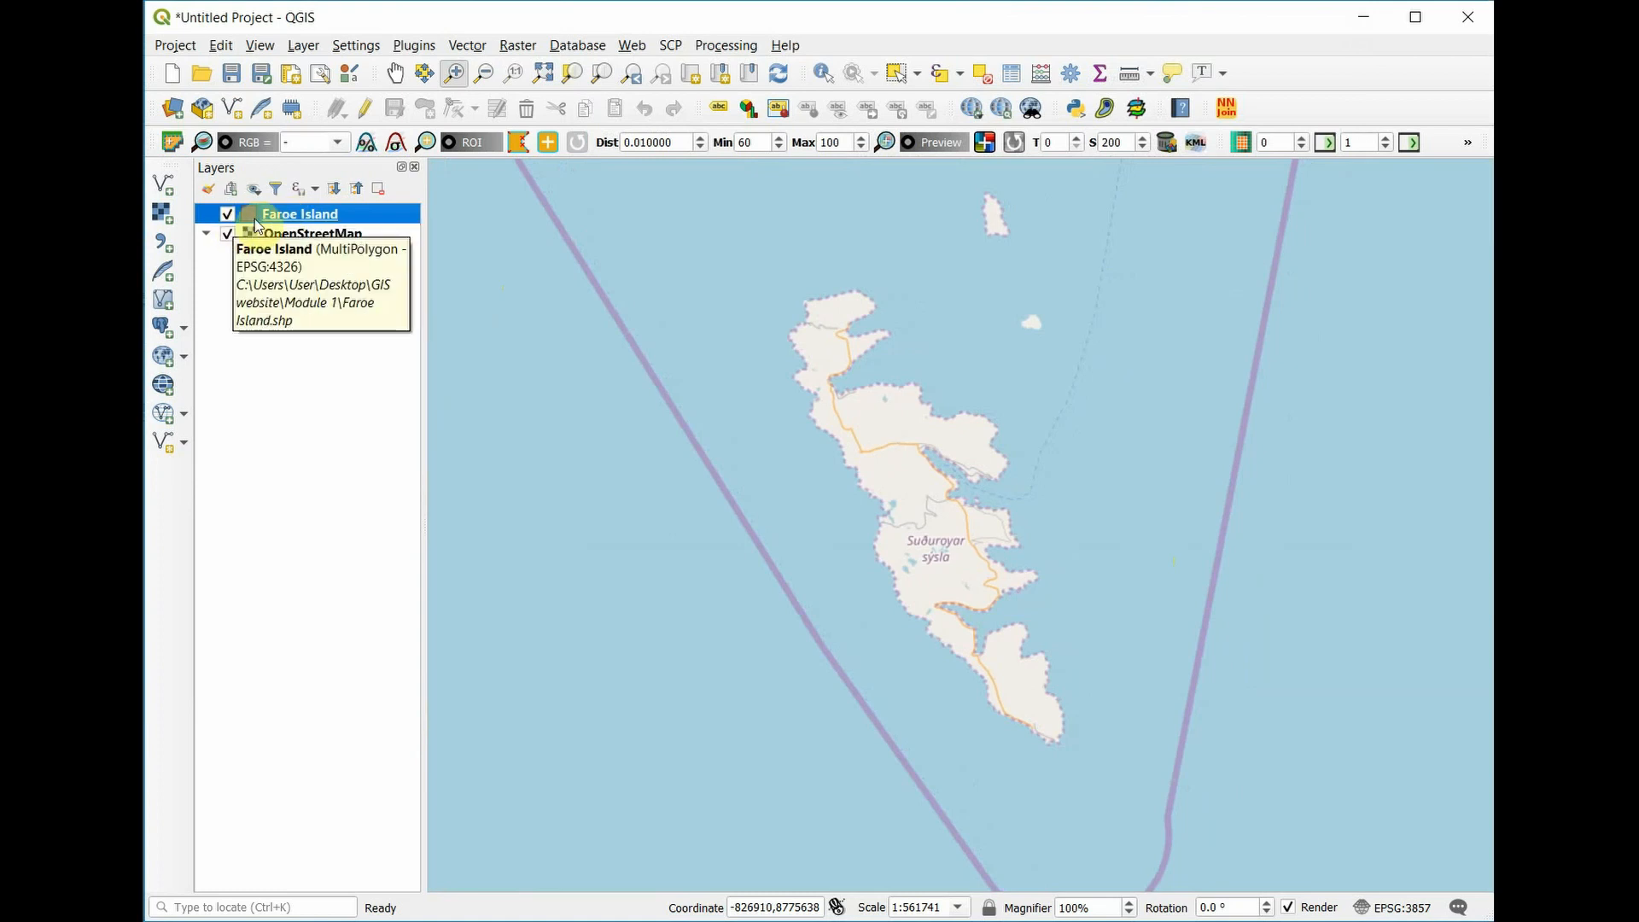
{"action": "left_click", "coordinate": [367, 114]}
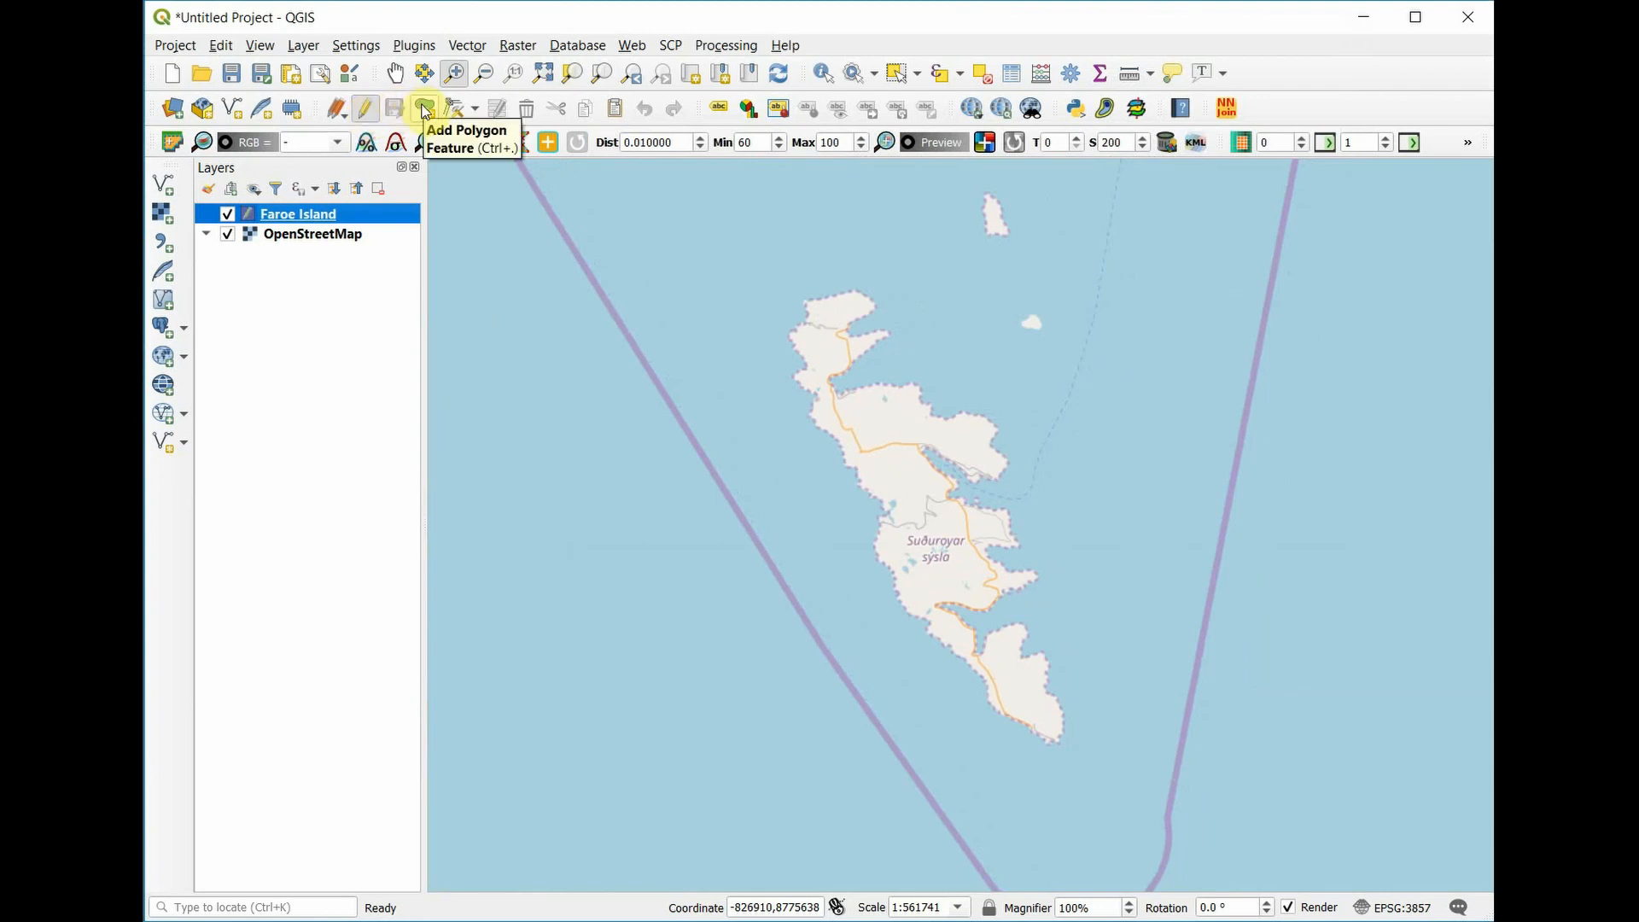
{"action": "left_click", "coordinate": [424, 109]}
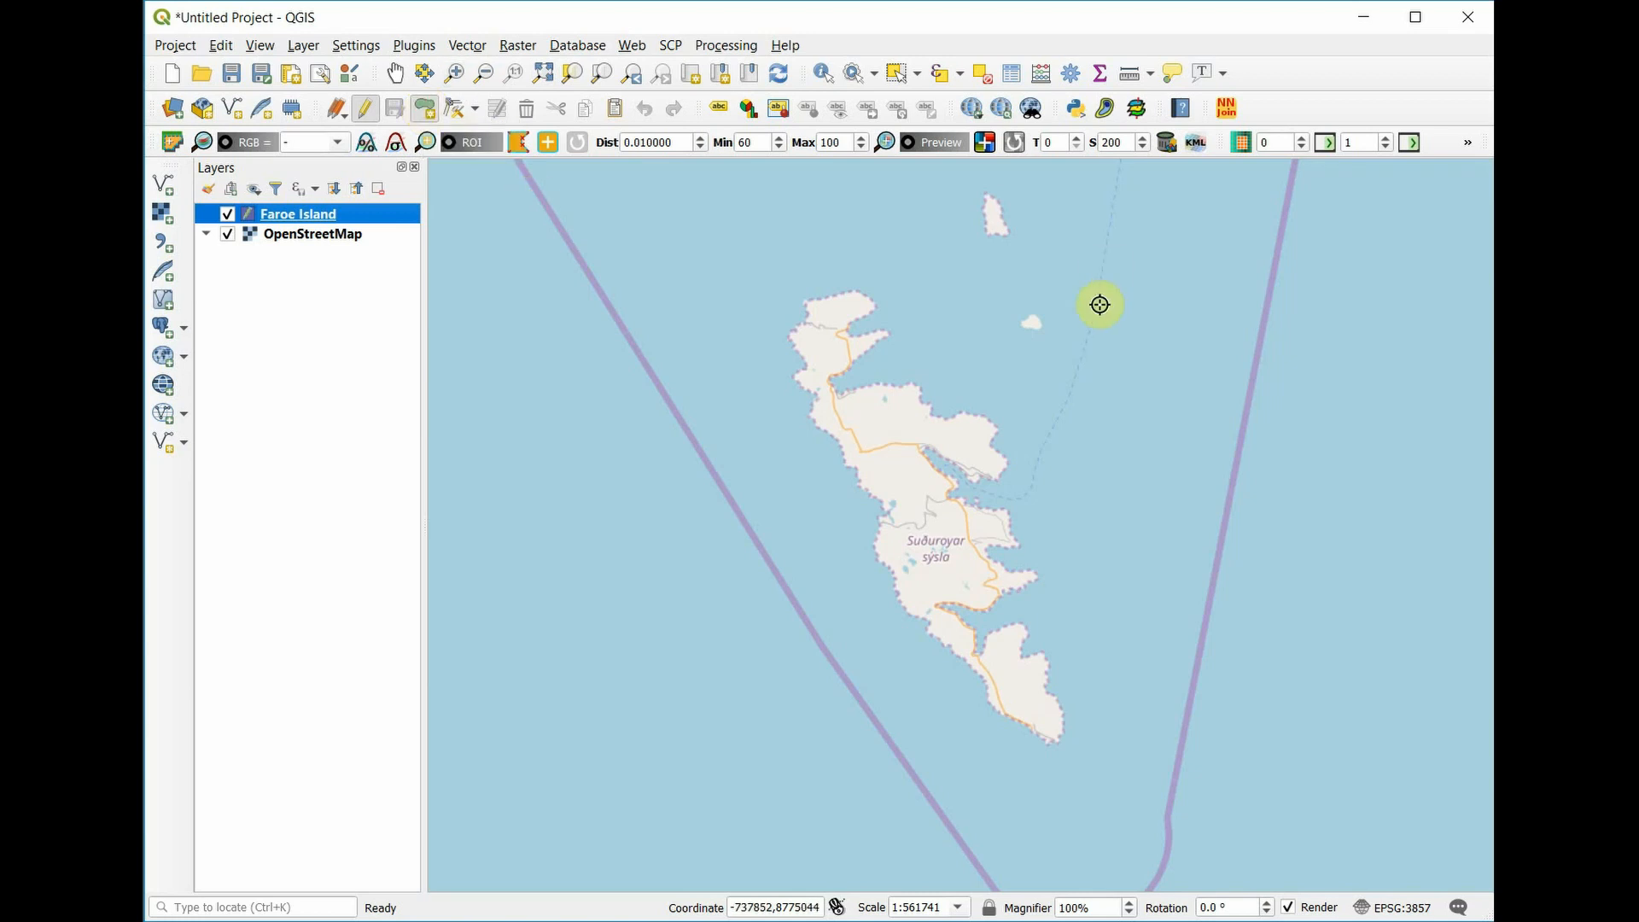
Place the polygon's first vertices along the island's northeast coast, going clockwise from the northern tip around the headland.
{"action": "scroll", "coordinate": [833, 397], "scroll_direction": "up", "scroll_amount": 1}
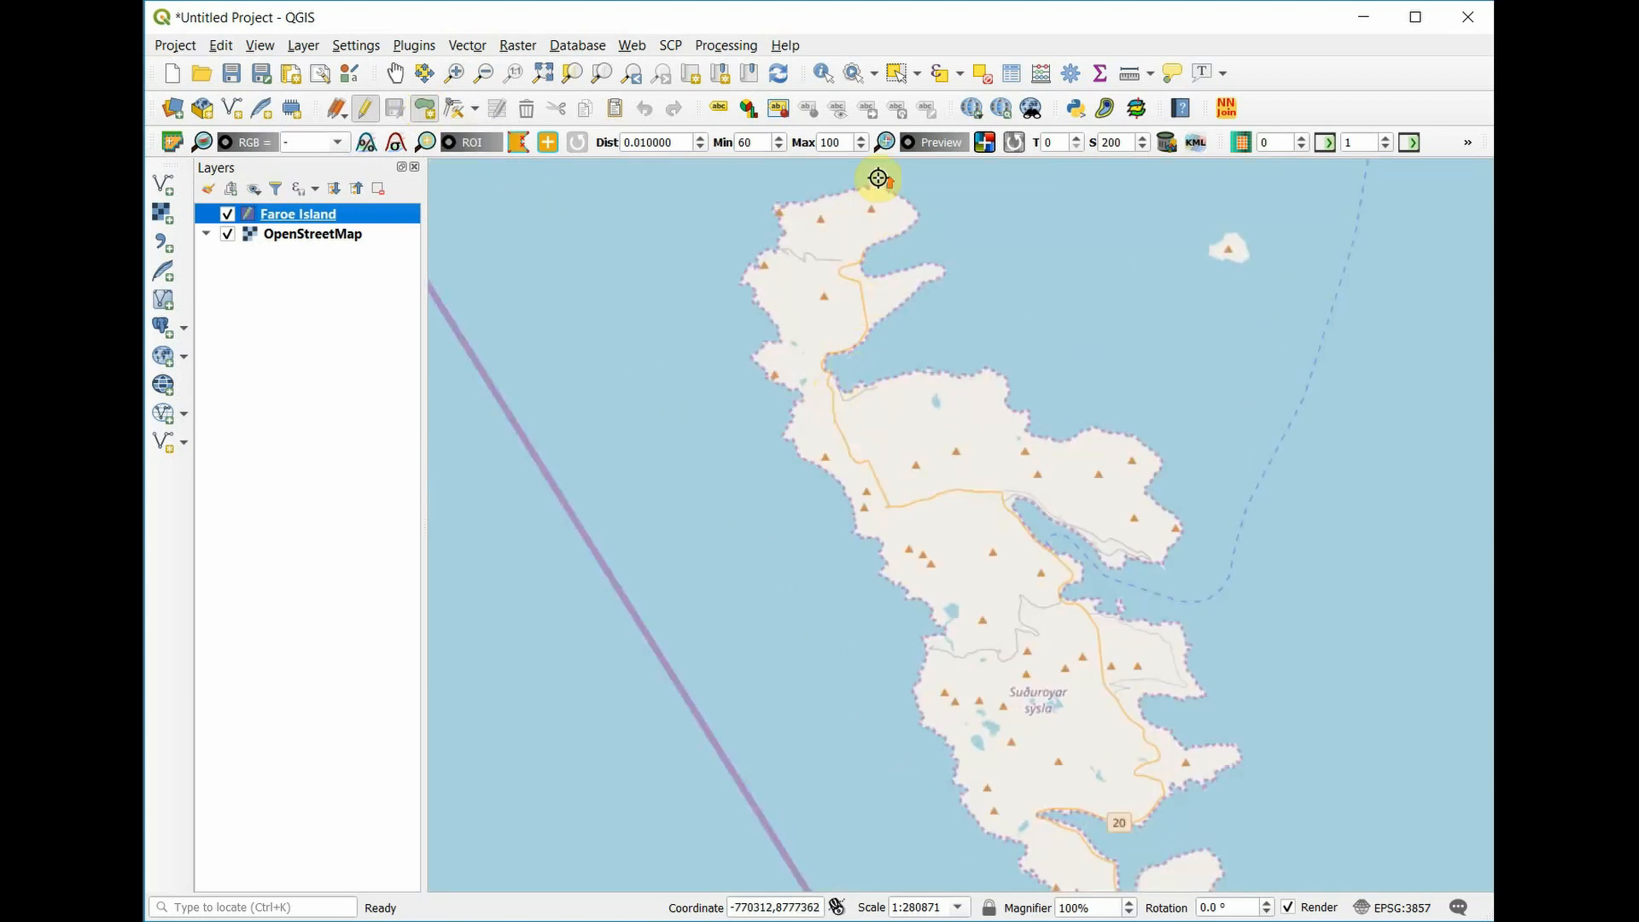
{"action": "scroll", "coordinate": [878, 180], "scroll_direction": "up", "scroll_amount": 1}
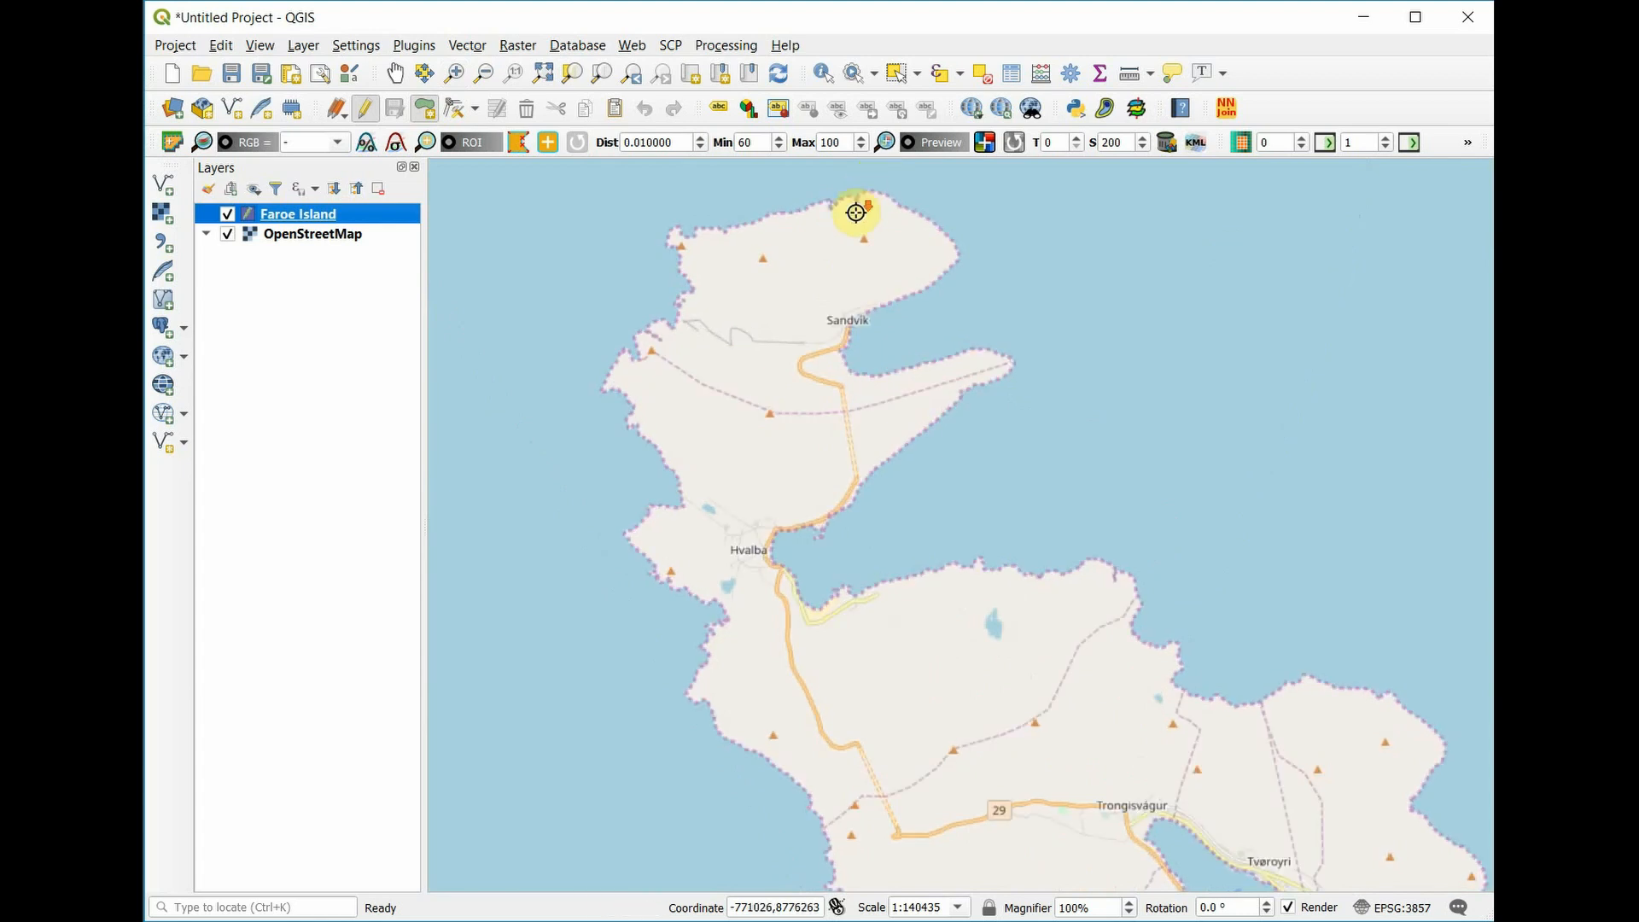
{"action": "scroll", "coordinate": [856, 212], "scroll_direction": "down", "scroll_amount": 2}
{"action": "scroll", "coordinate": [856, 213], "scroll_direction": "down", "scroll_amount": 1}
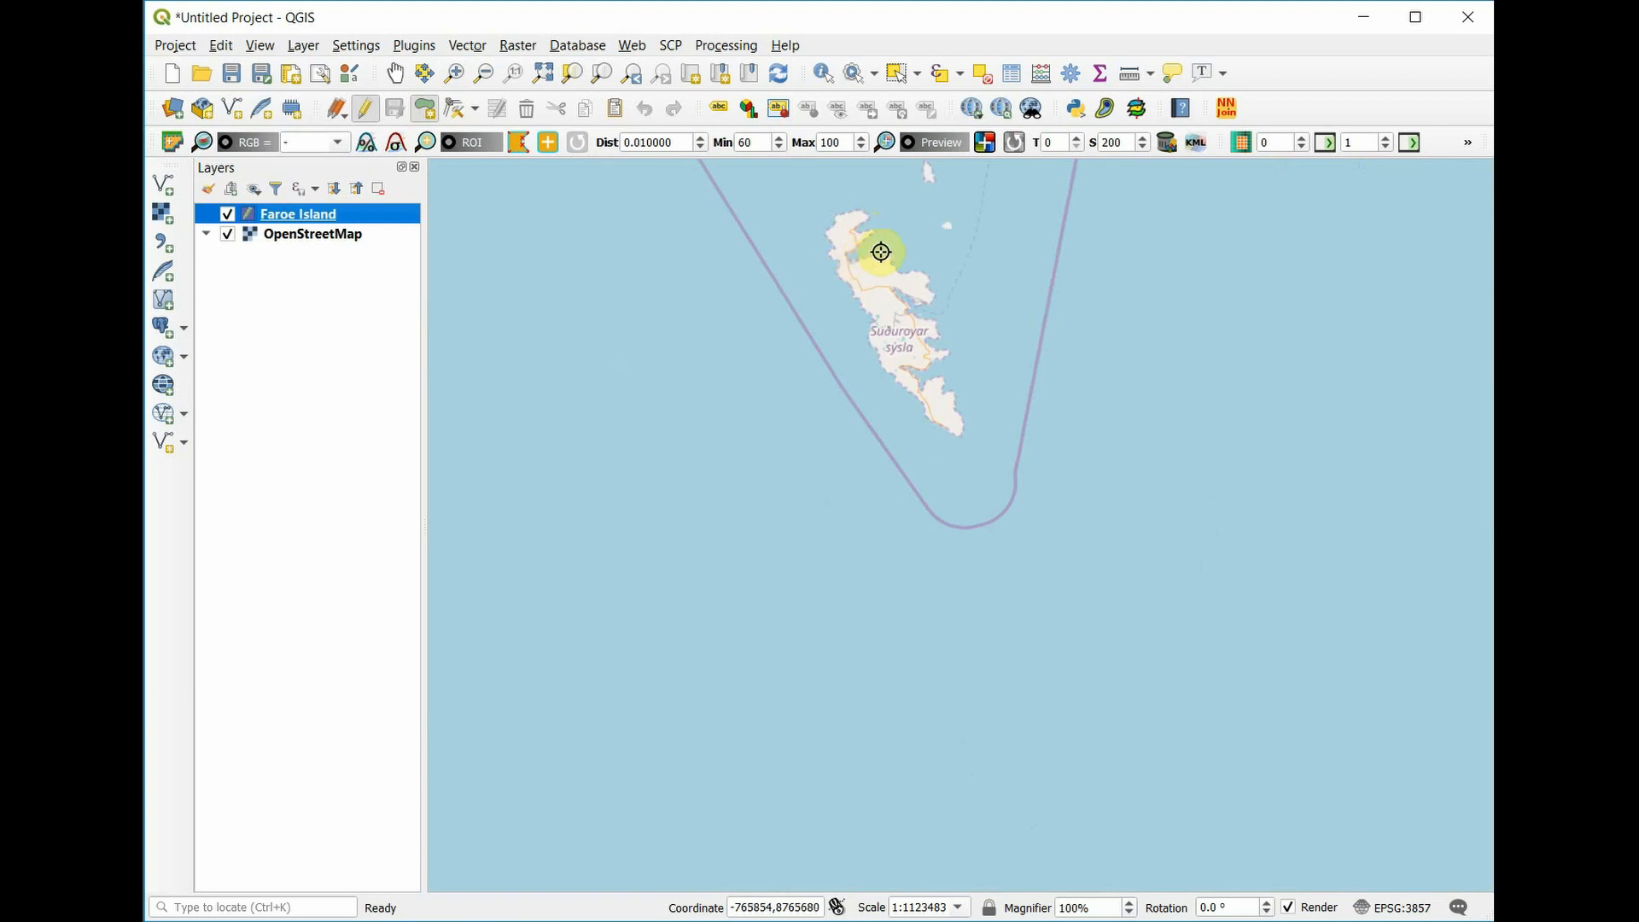
{"action": "scroll", "coordinate": [848, 194], "scroll_direction": "up", "scroll_amount": 5}
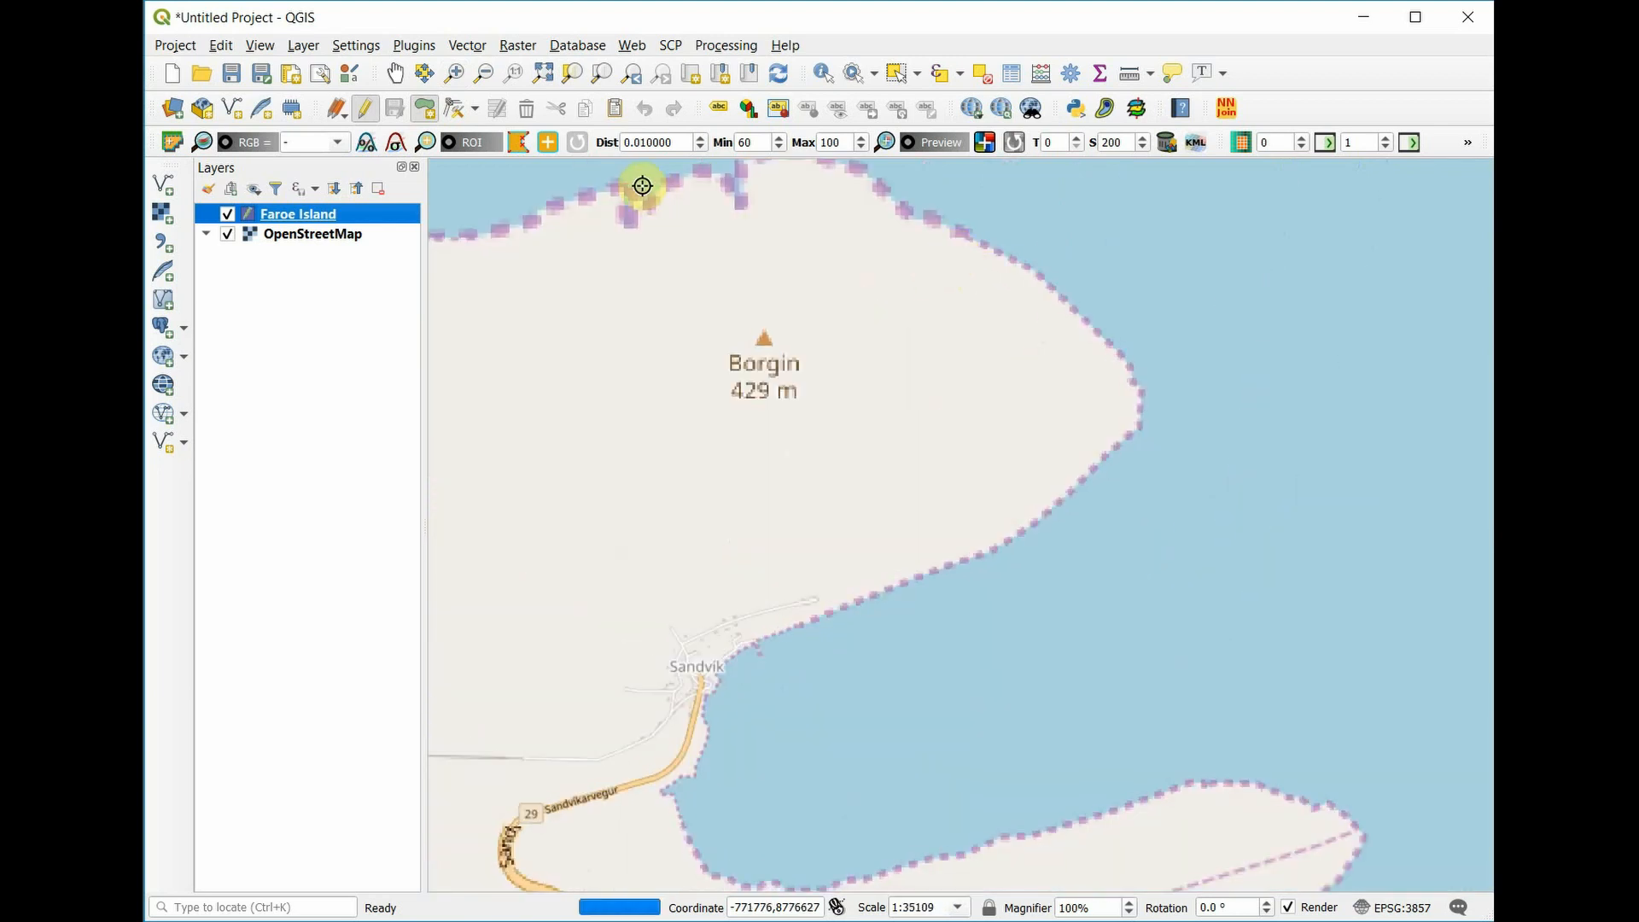
{"action": "scroll", "coordinate": [640, 189], "scroll_direction": "up", "scroll_amount": 1}
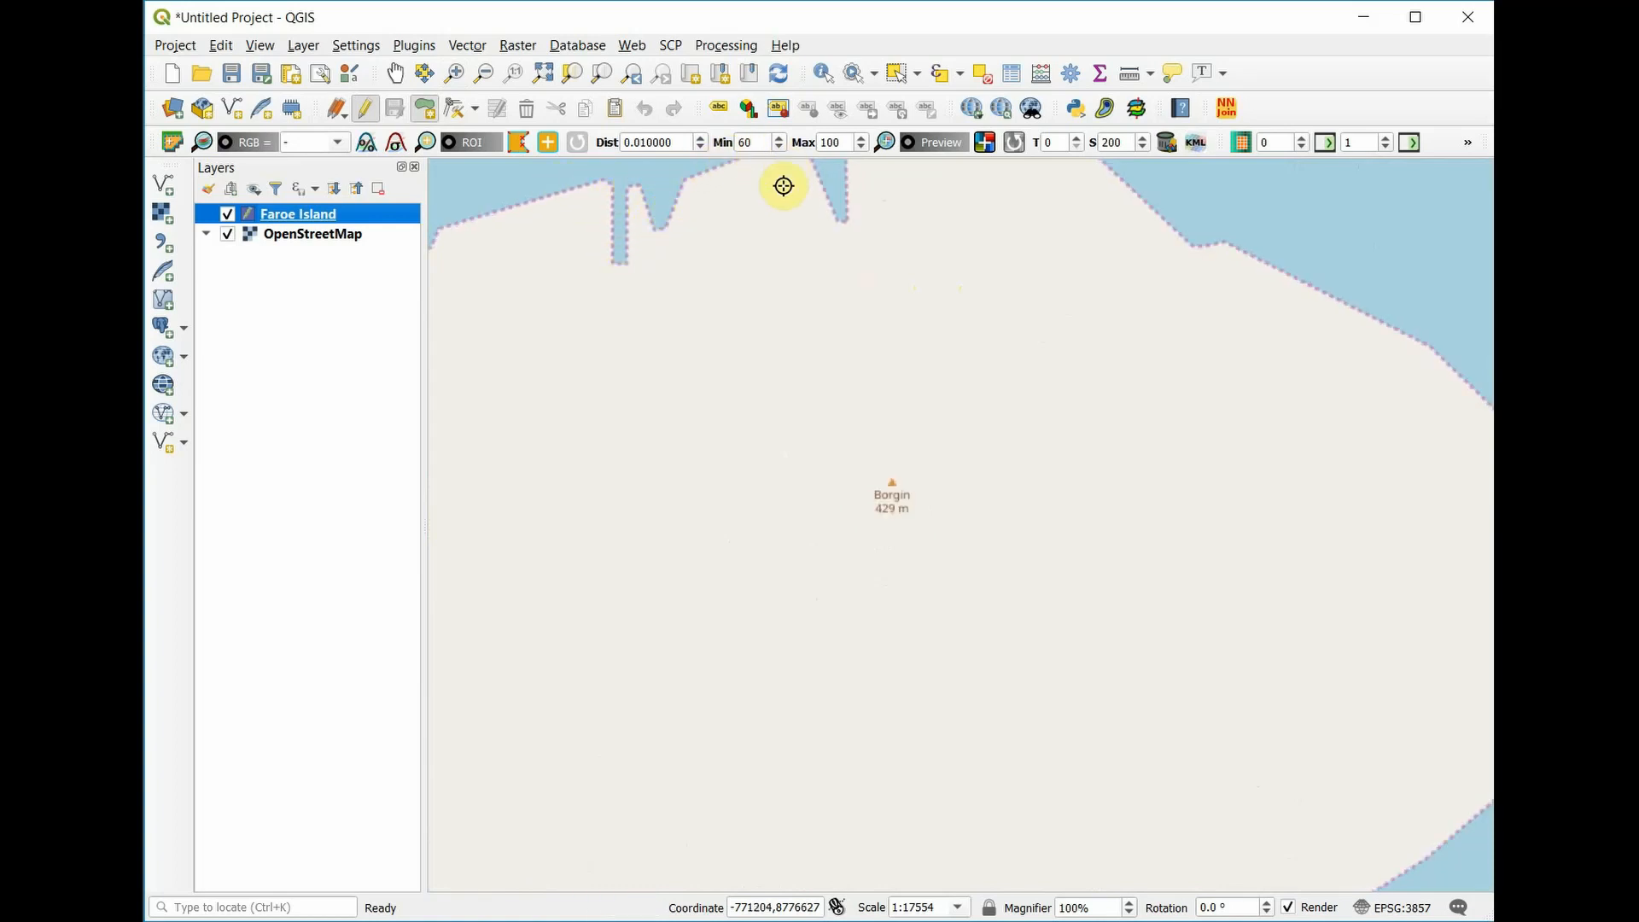
{"action": "scroll", "coordinate": [734, 239], "scroll_direction": "down", "scroll_amount": 2}
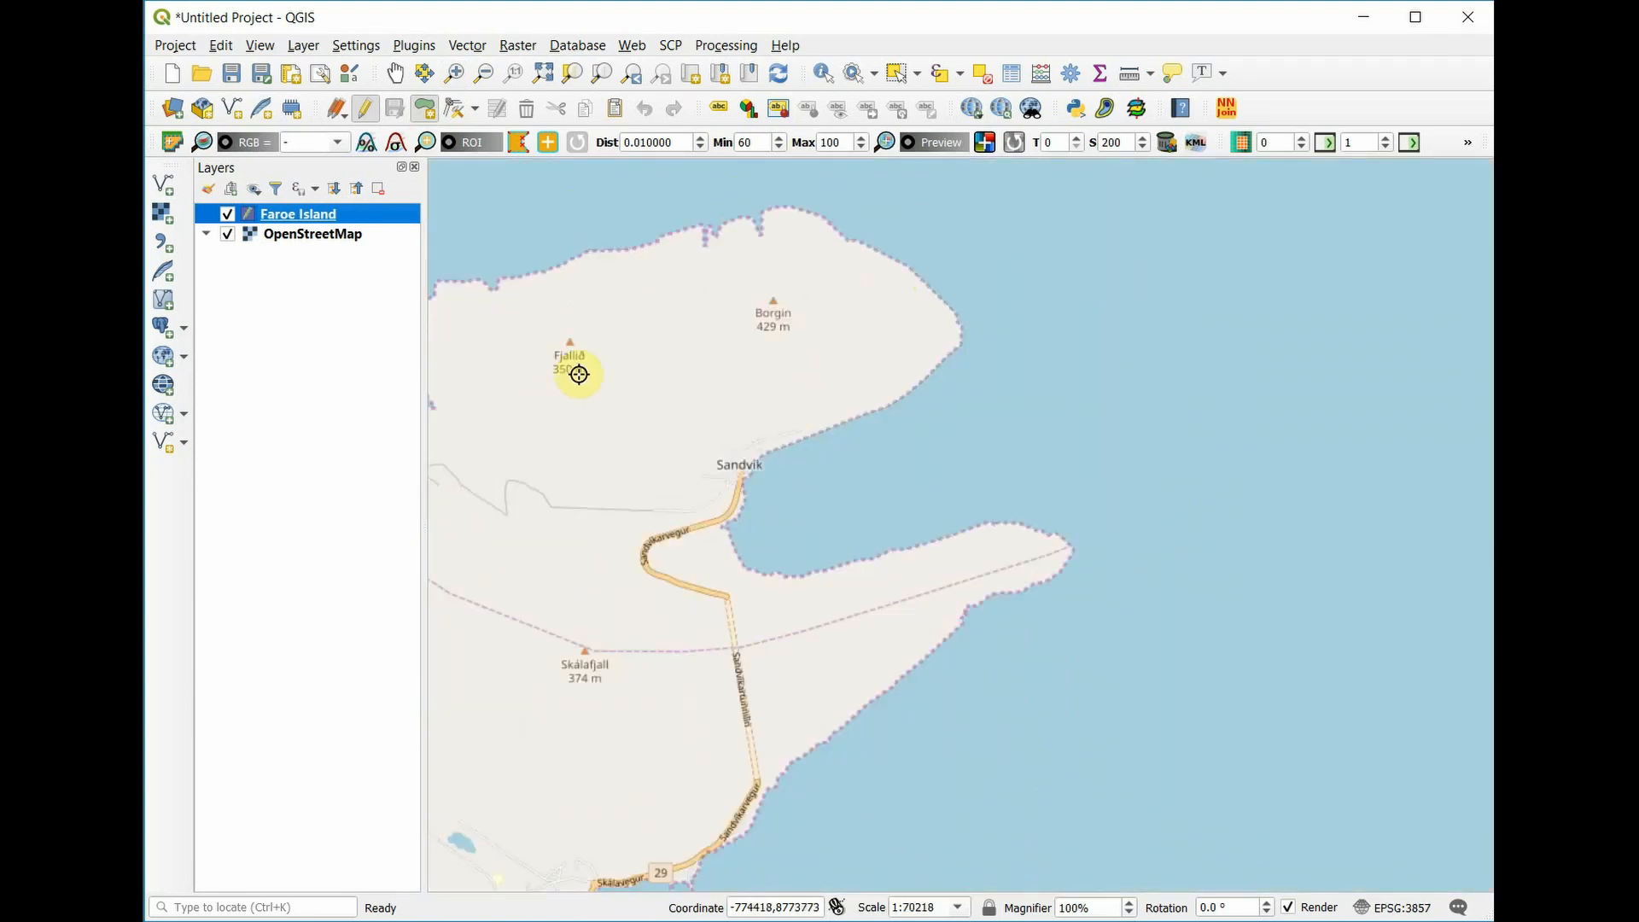
{"action": "scroll", "coordinate": [581, 373], "scroll_direction": "down", "scroll_amount": 1}
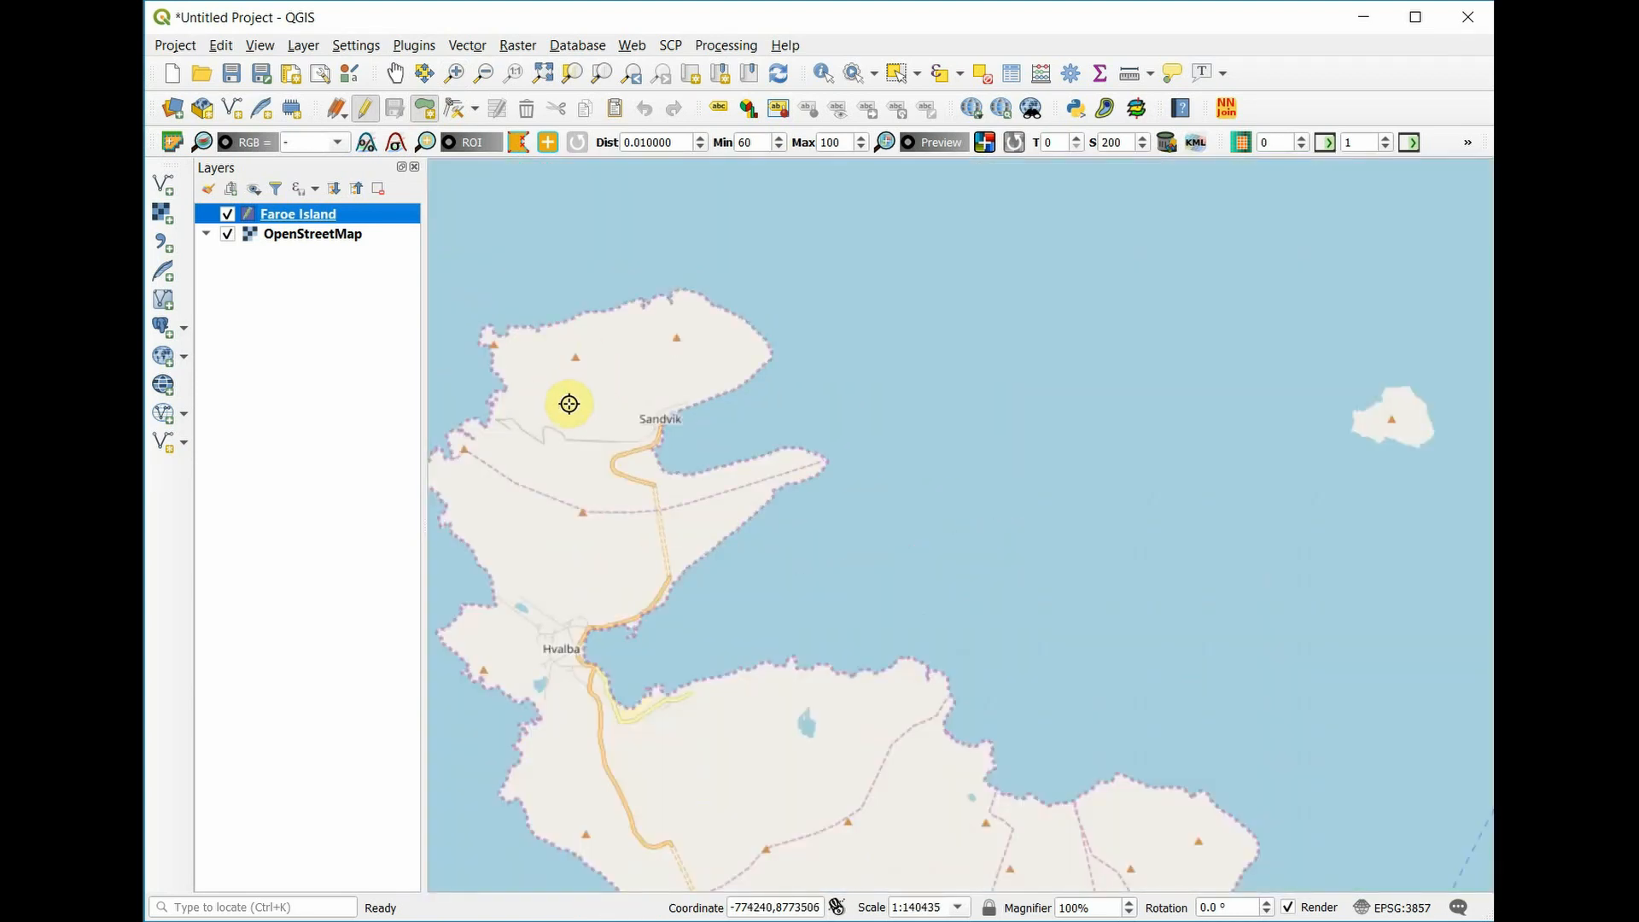
{"action": "left_click", "coordinate": [692, 288]}
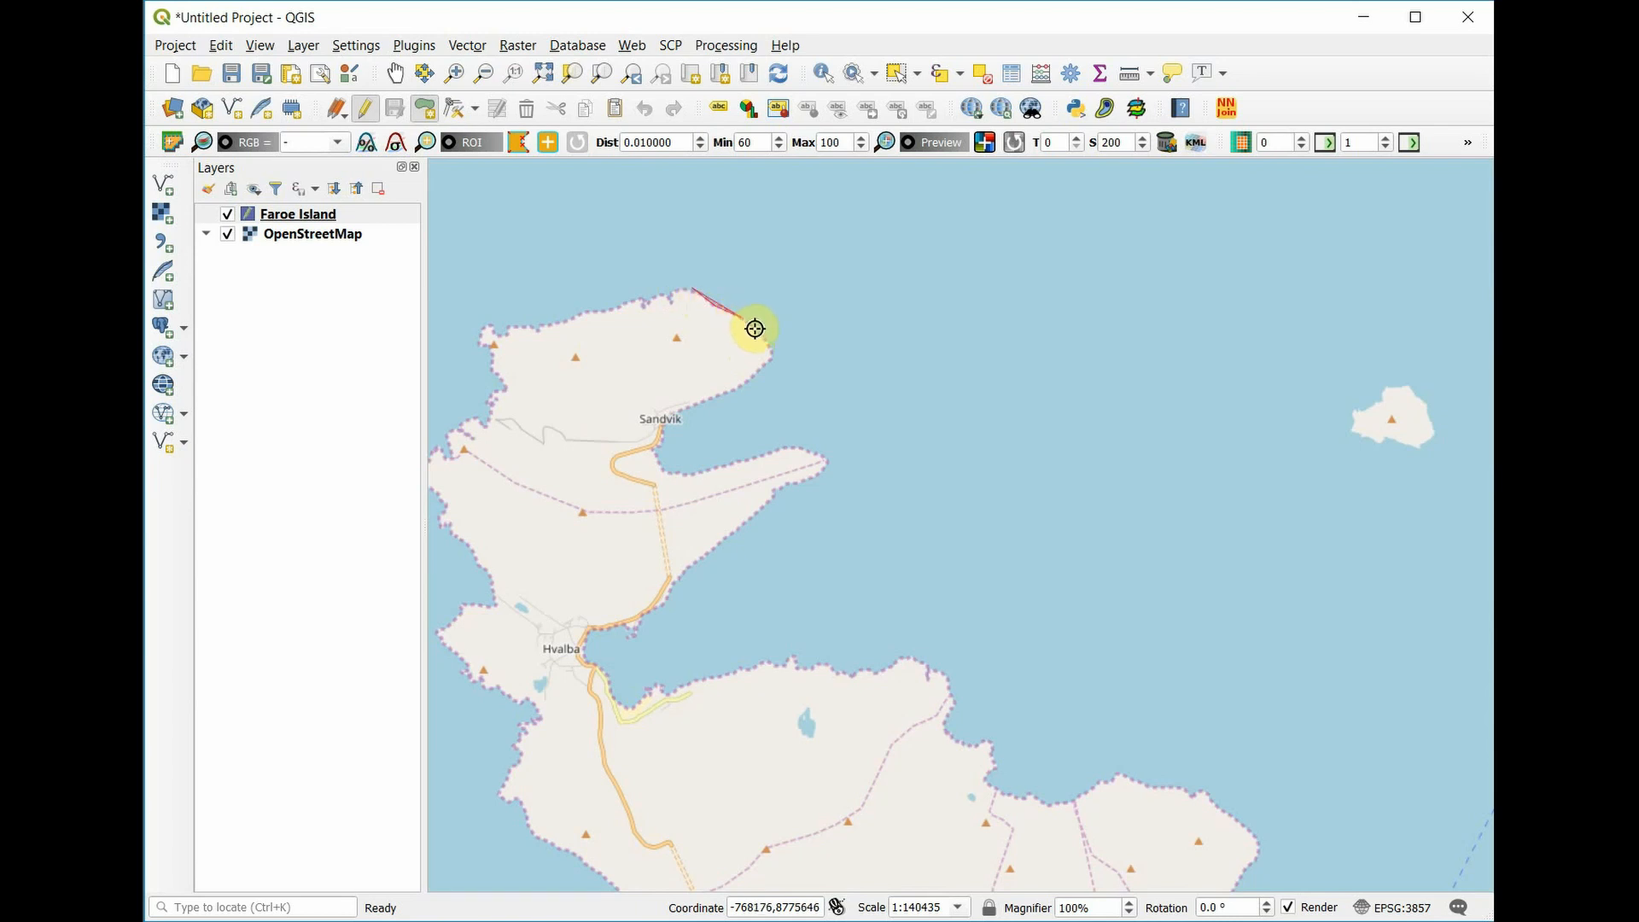
{"action": "left_click", "coordinate": [757, 330]}
{"action": "left_click", "coordinate": [771, 349]}
{"action": "left_click", "coordinate": [770, 366]}
{"action": "left_click", "coordinate": [752, 381]}
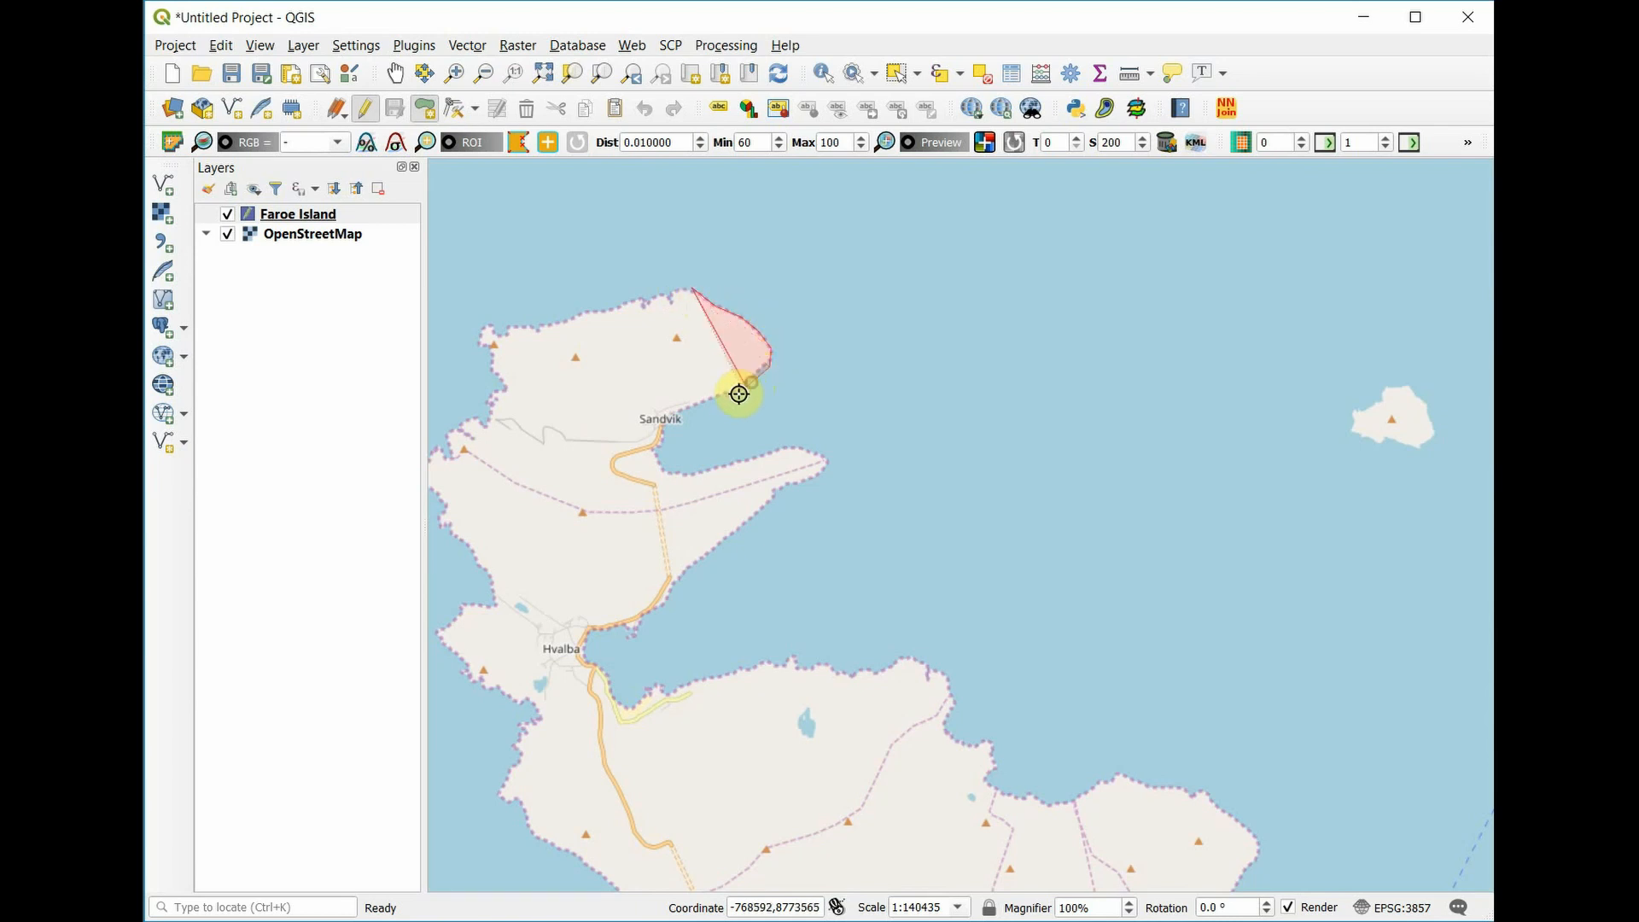
{"action": "left_click", "coordinate": [732, 398]}
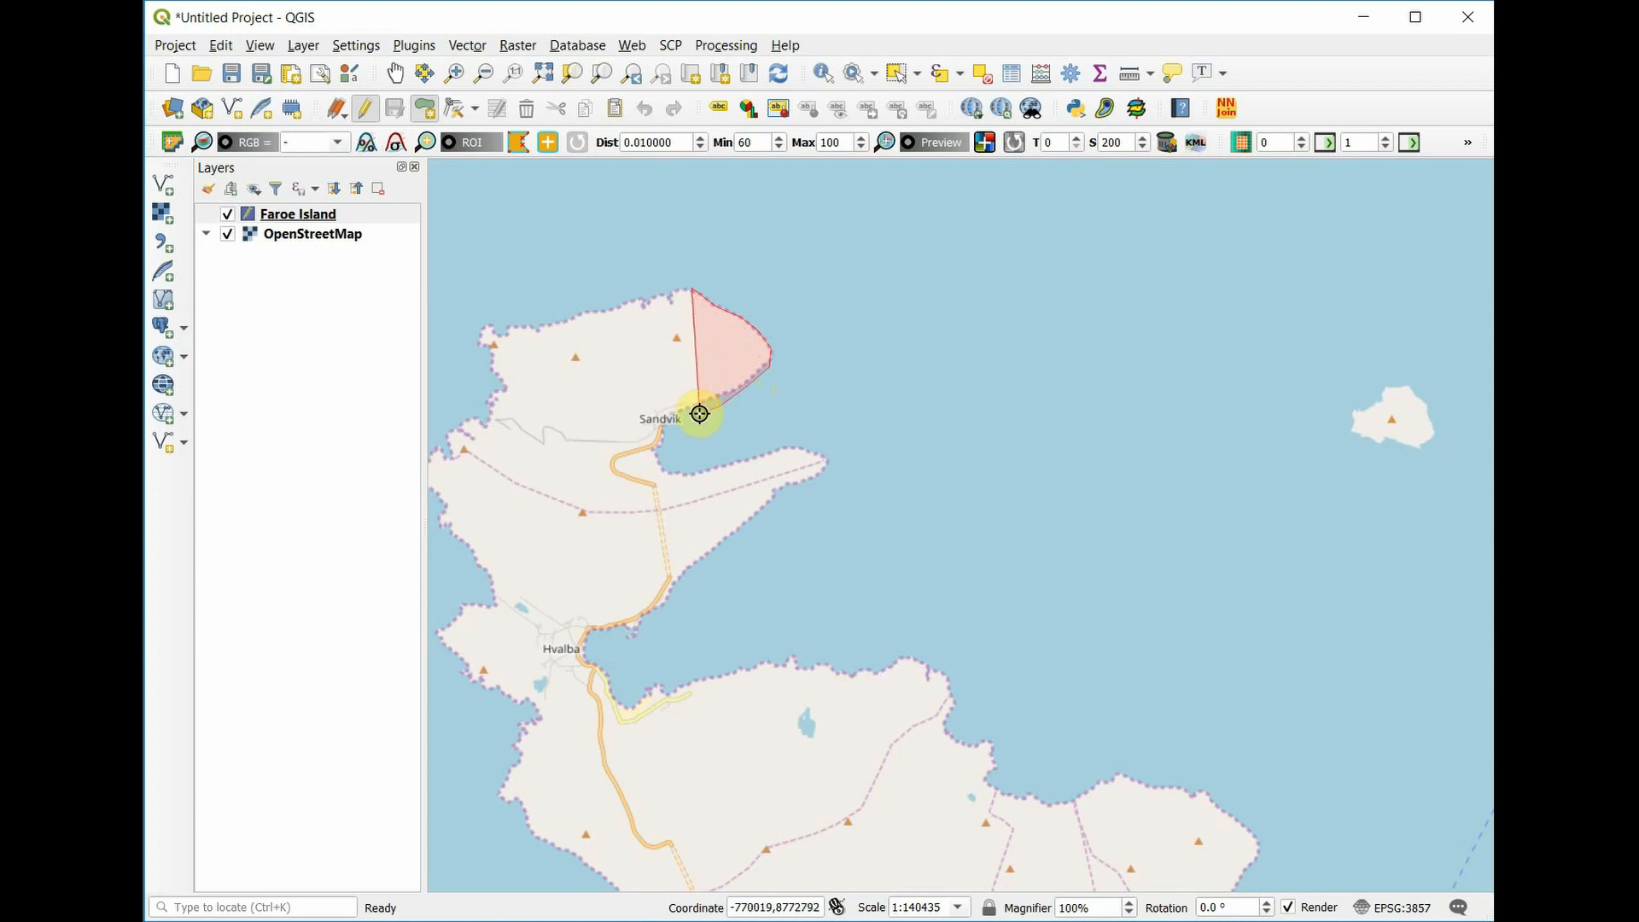
{"action": "left_click", "coordinate": [697, 441]}
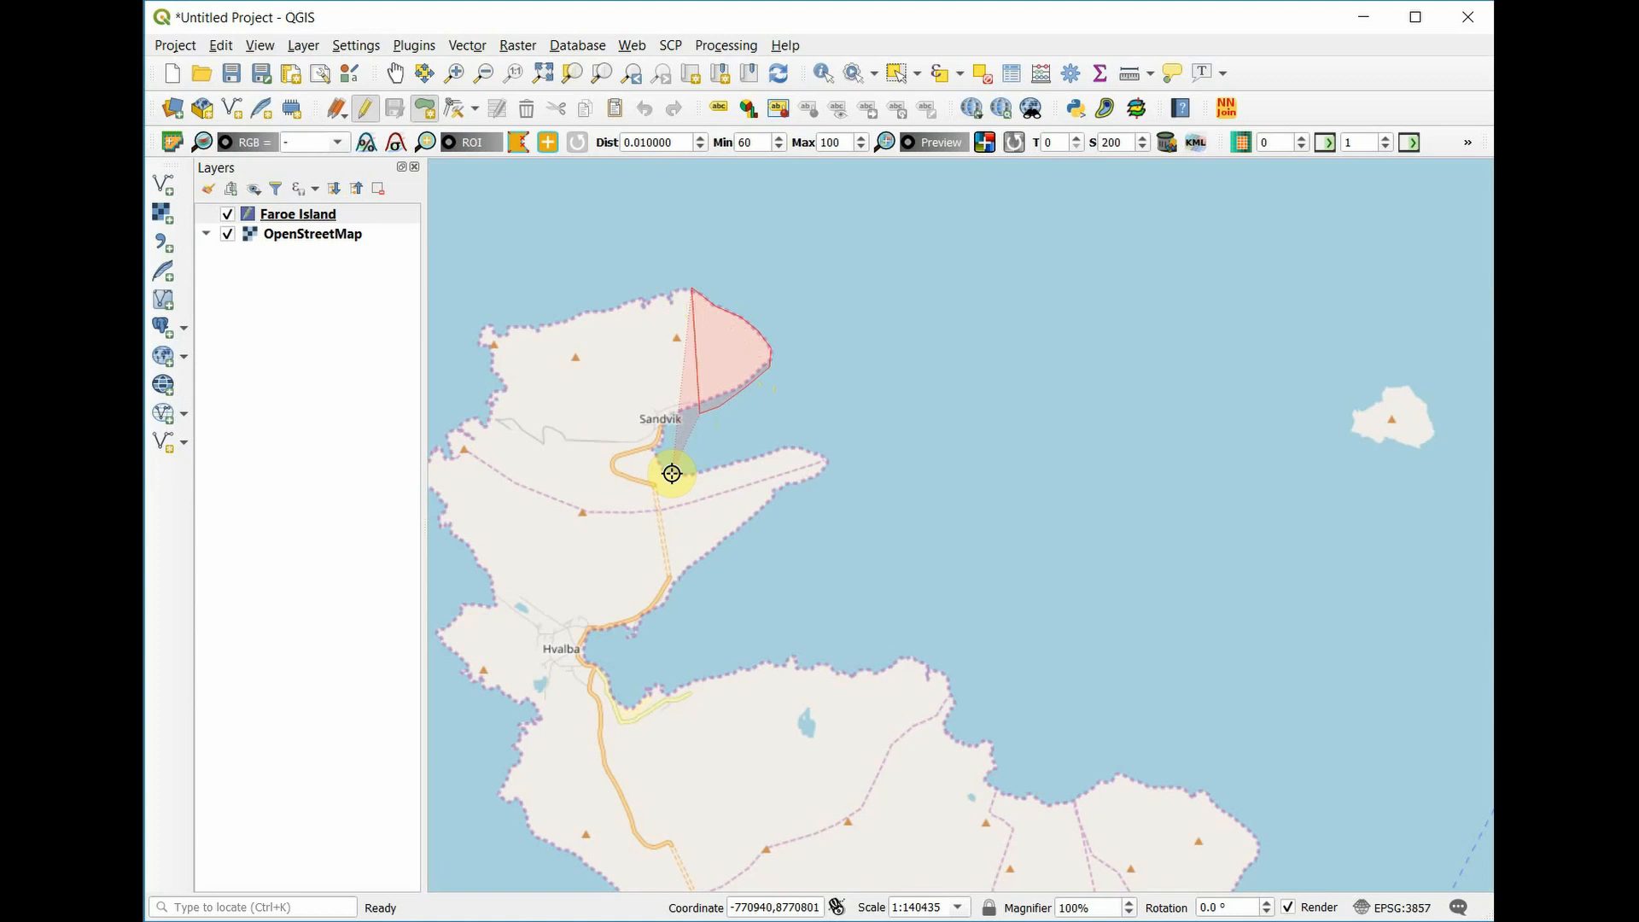
{"action": "key", "text": "BackSpace"}
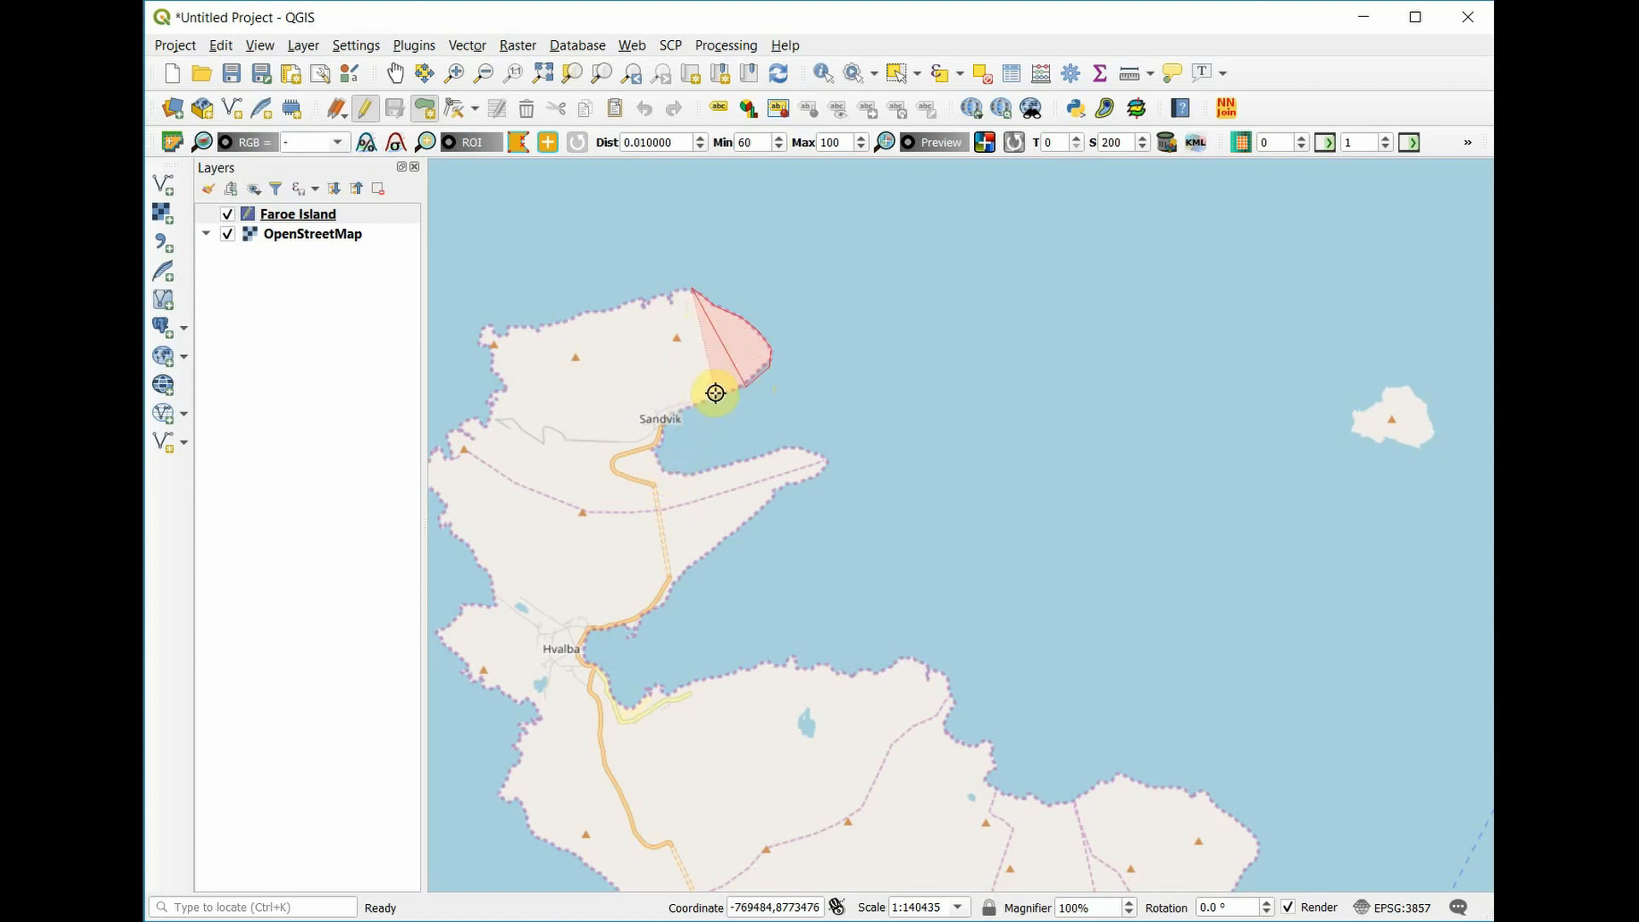
Continue the polygon's vertices around the bay at Sandvik, removing the misplaced points on its south shore and replacing them along the coast.
{"action": "left_click", "coordinate": [710, 403]}
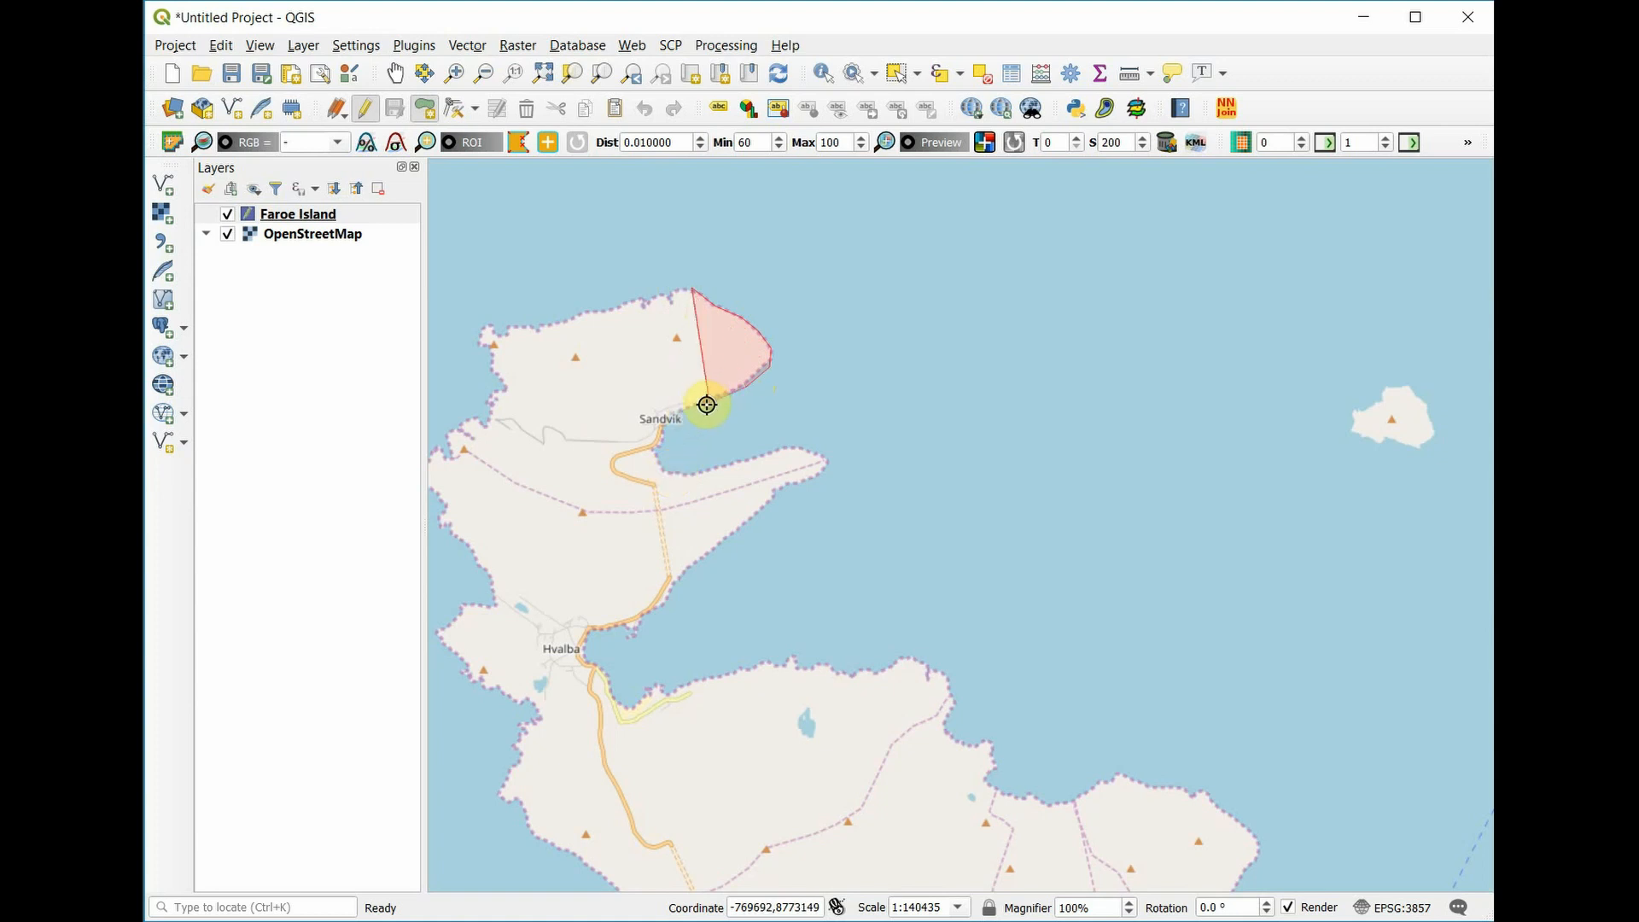
{"action": "left_click", "coordinate": [667, 425]}
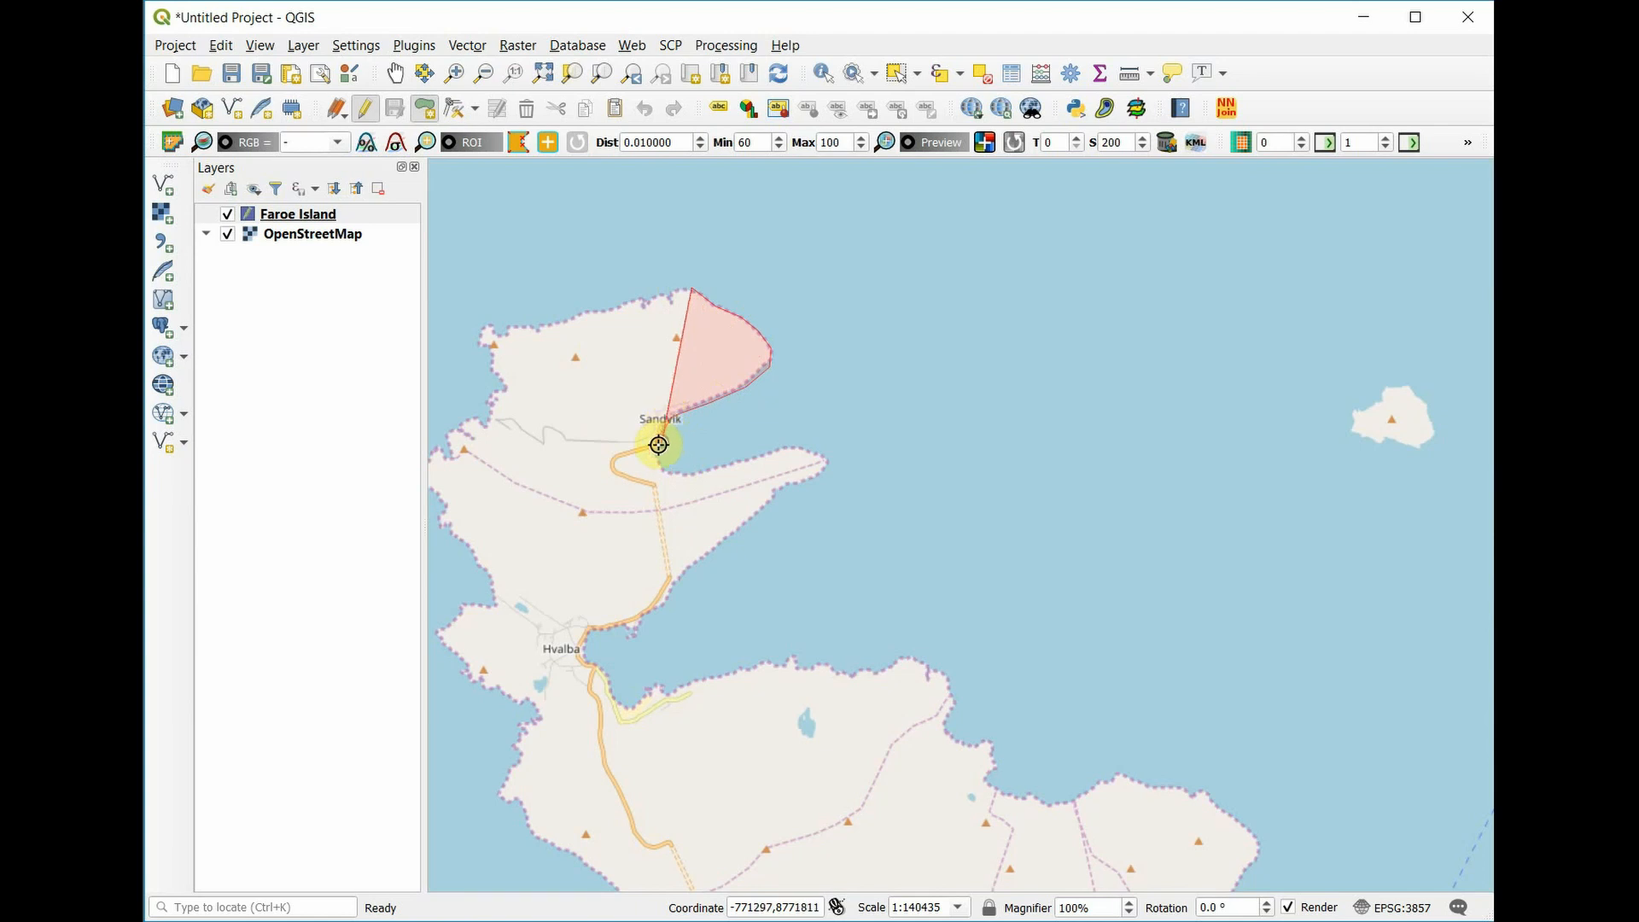
{"action": "left_click", "coordinate": [658, 446]}
{"action": "left_click", "coordinate": [661, 467]}
{"action": "left_click", "coordinate": [679, 481]}
{"action": "left_click", "coordinate": [692, 470]}
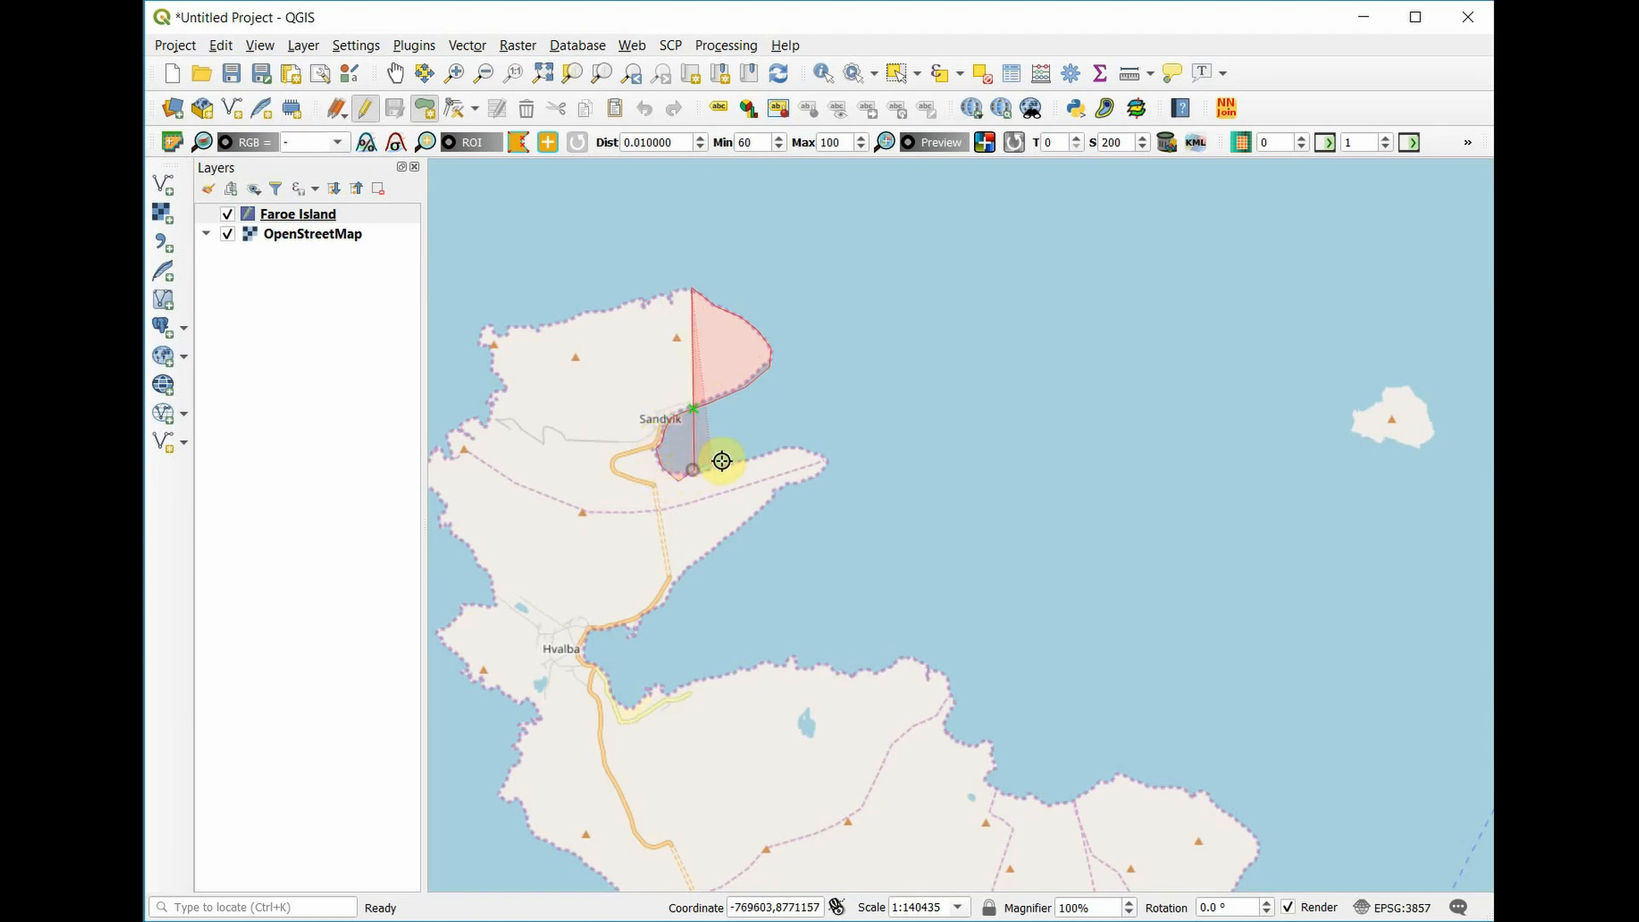
{"action": "key", "text": "BackSpace"}
{"action": "key", "text": "BackSpace"}
{"action": "left_click", "coordinate": [687, 473]}
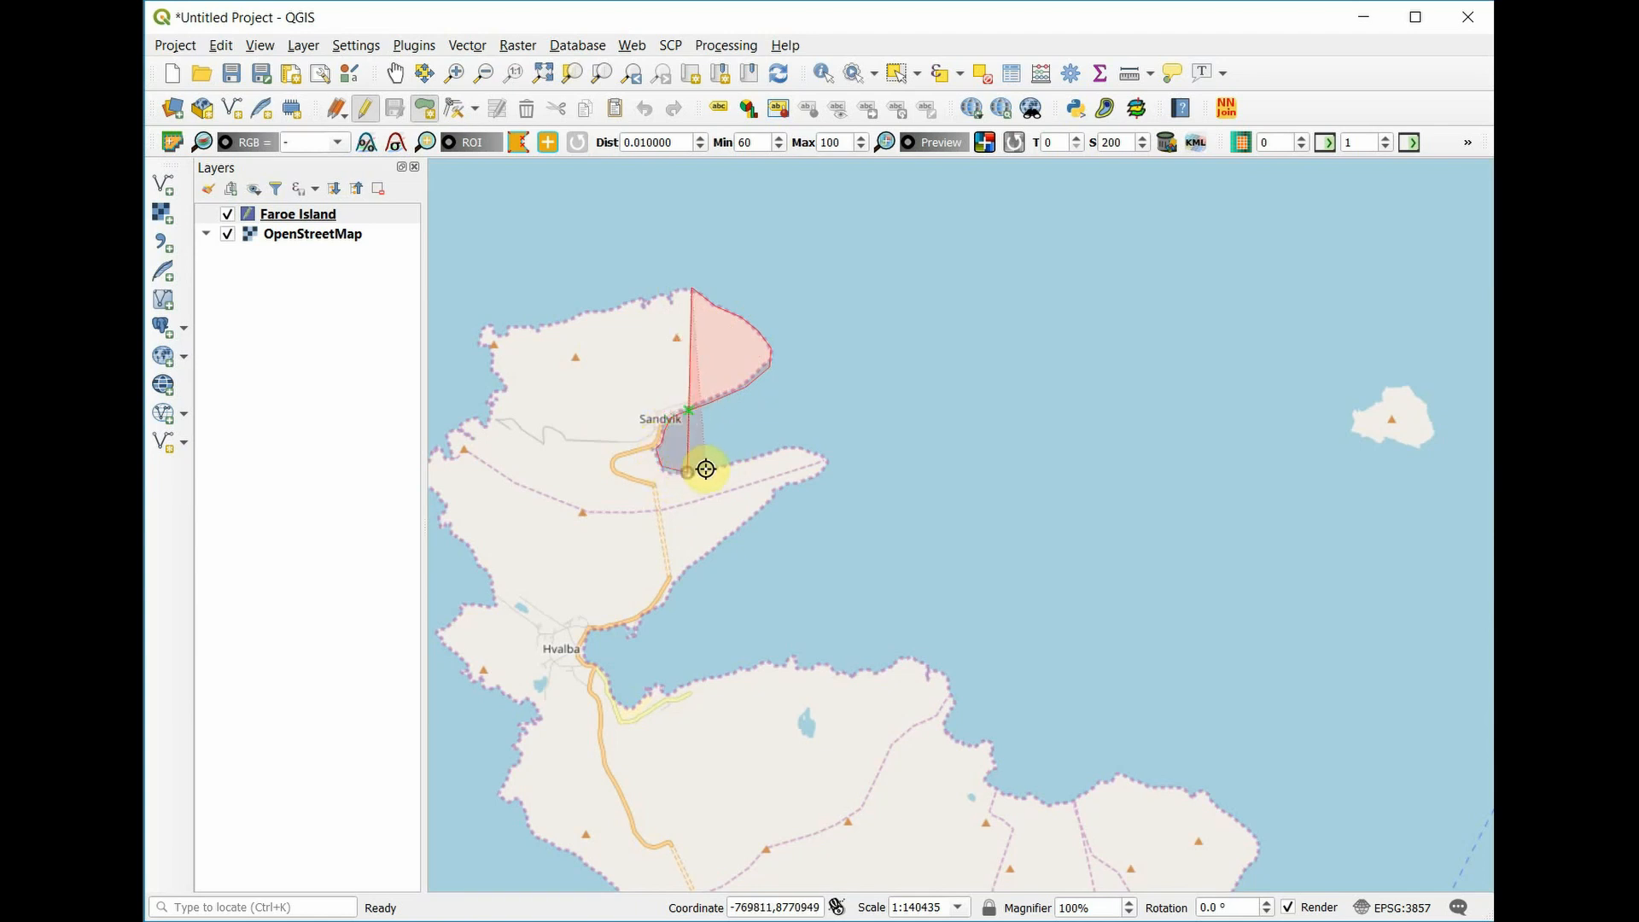
Trace the narrow headland east of Sandvik around its tip and back southwest along the coast towards Hvalba.
{"action": "left_click", "coordinate": [780, 447]}
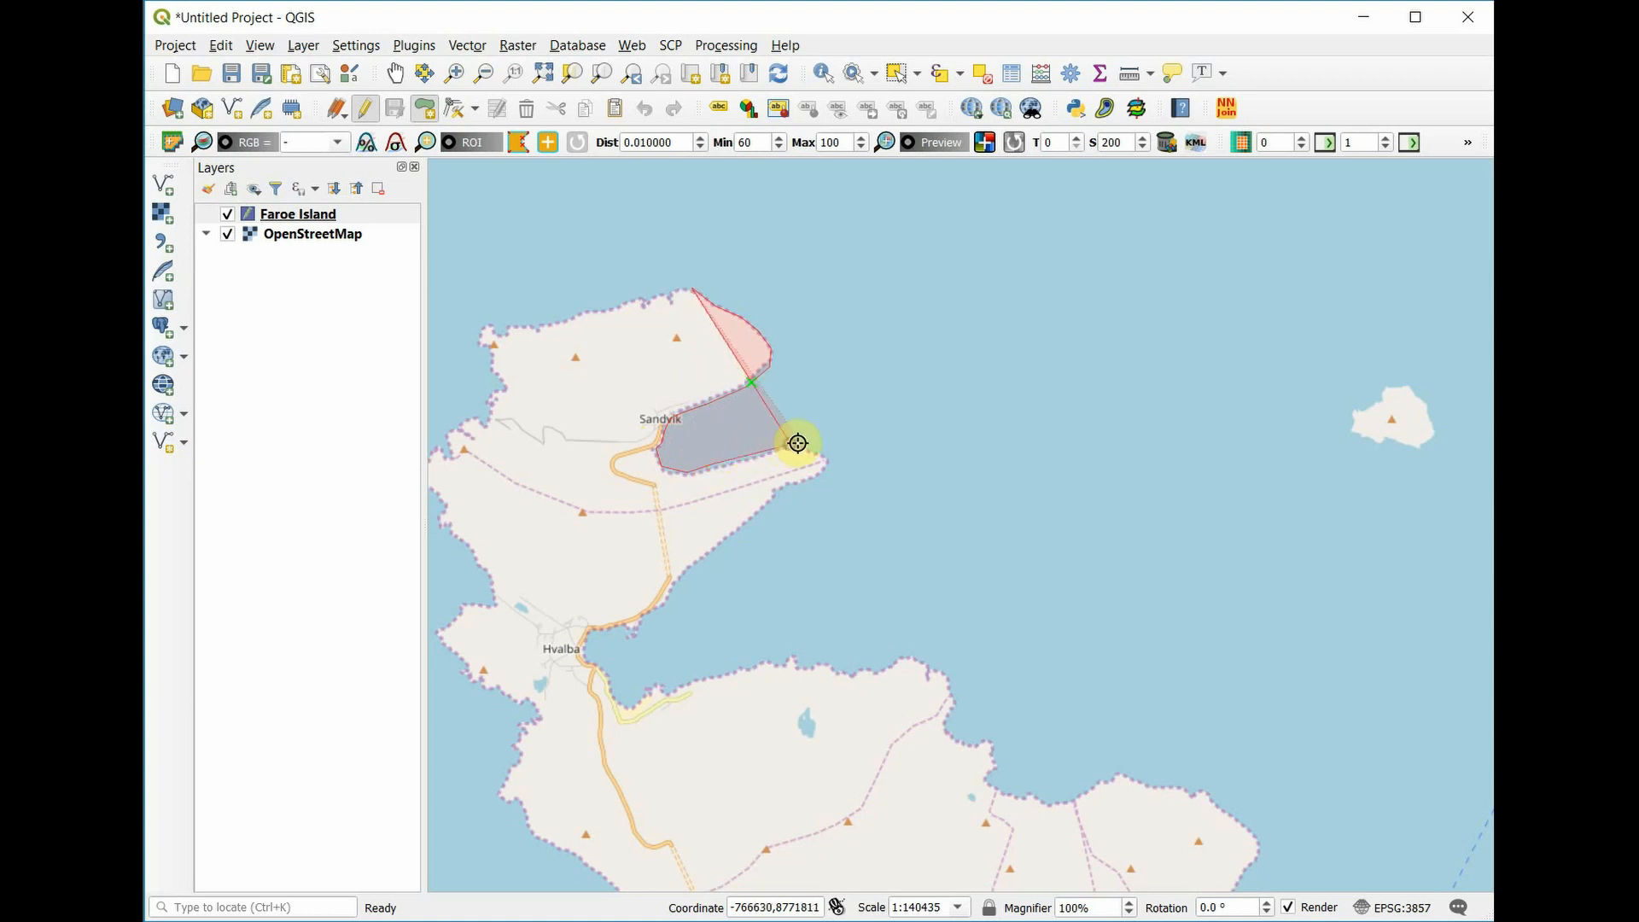
{"action": "left_click", "coordinate": [828, 460]}
{"action": "left_click", "coordinate": [813, 481]}
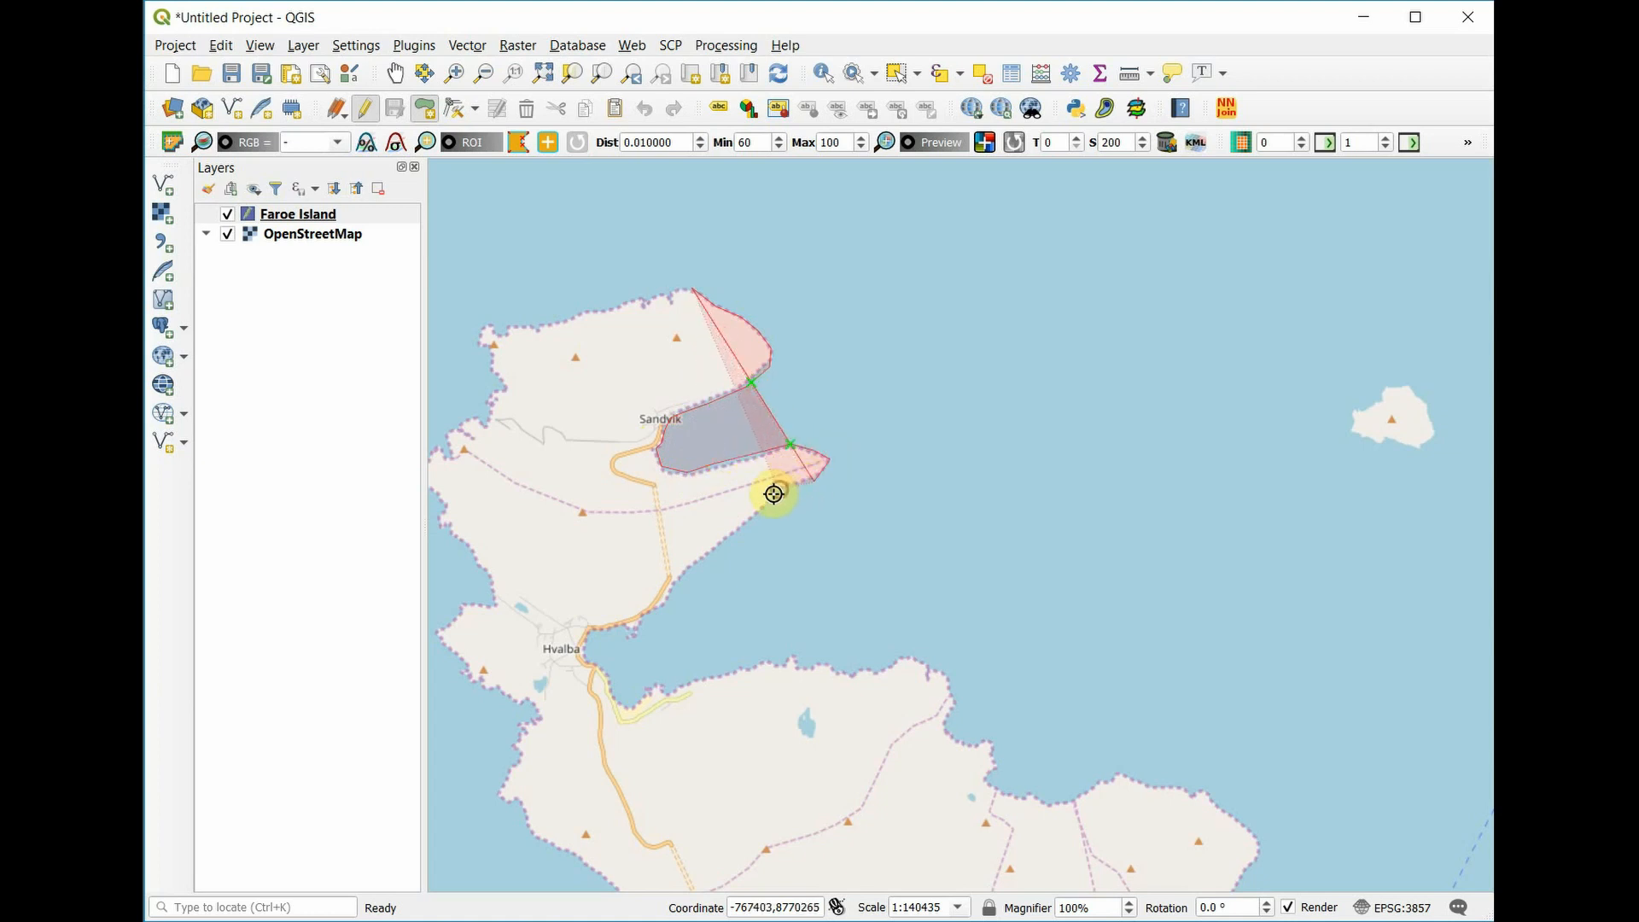
{"action": "left_click", "coordinate": [696, 570]}
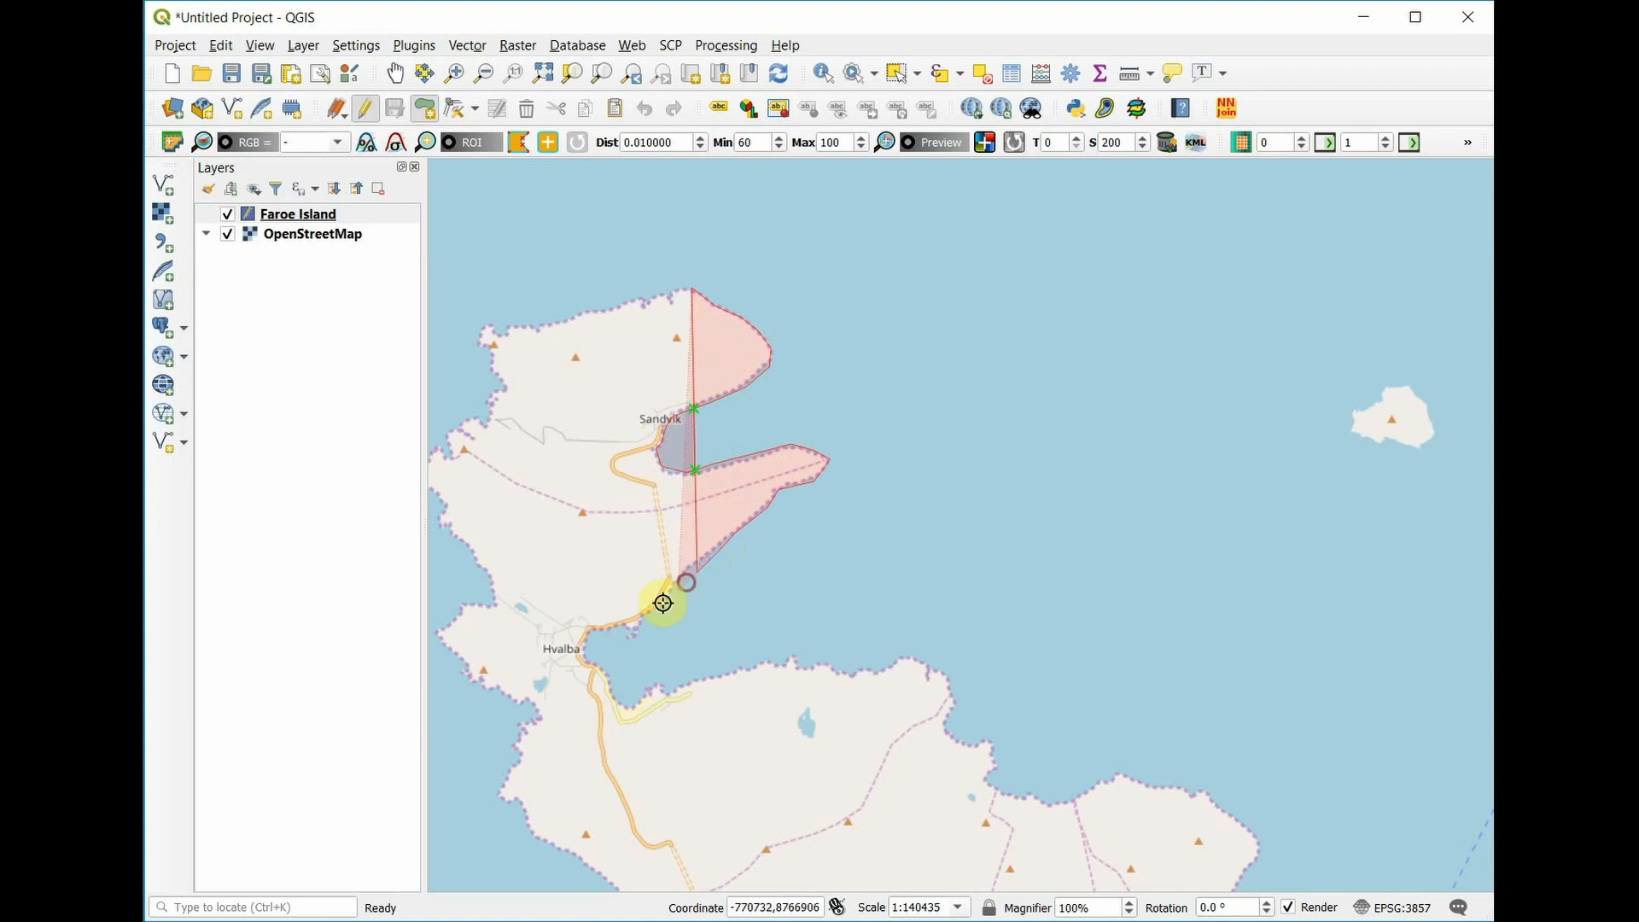
{"action": "left_click", "coordinate": [638, 629]}
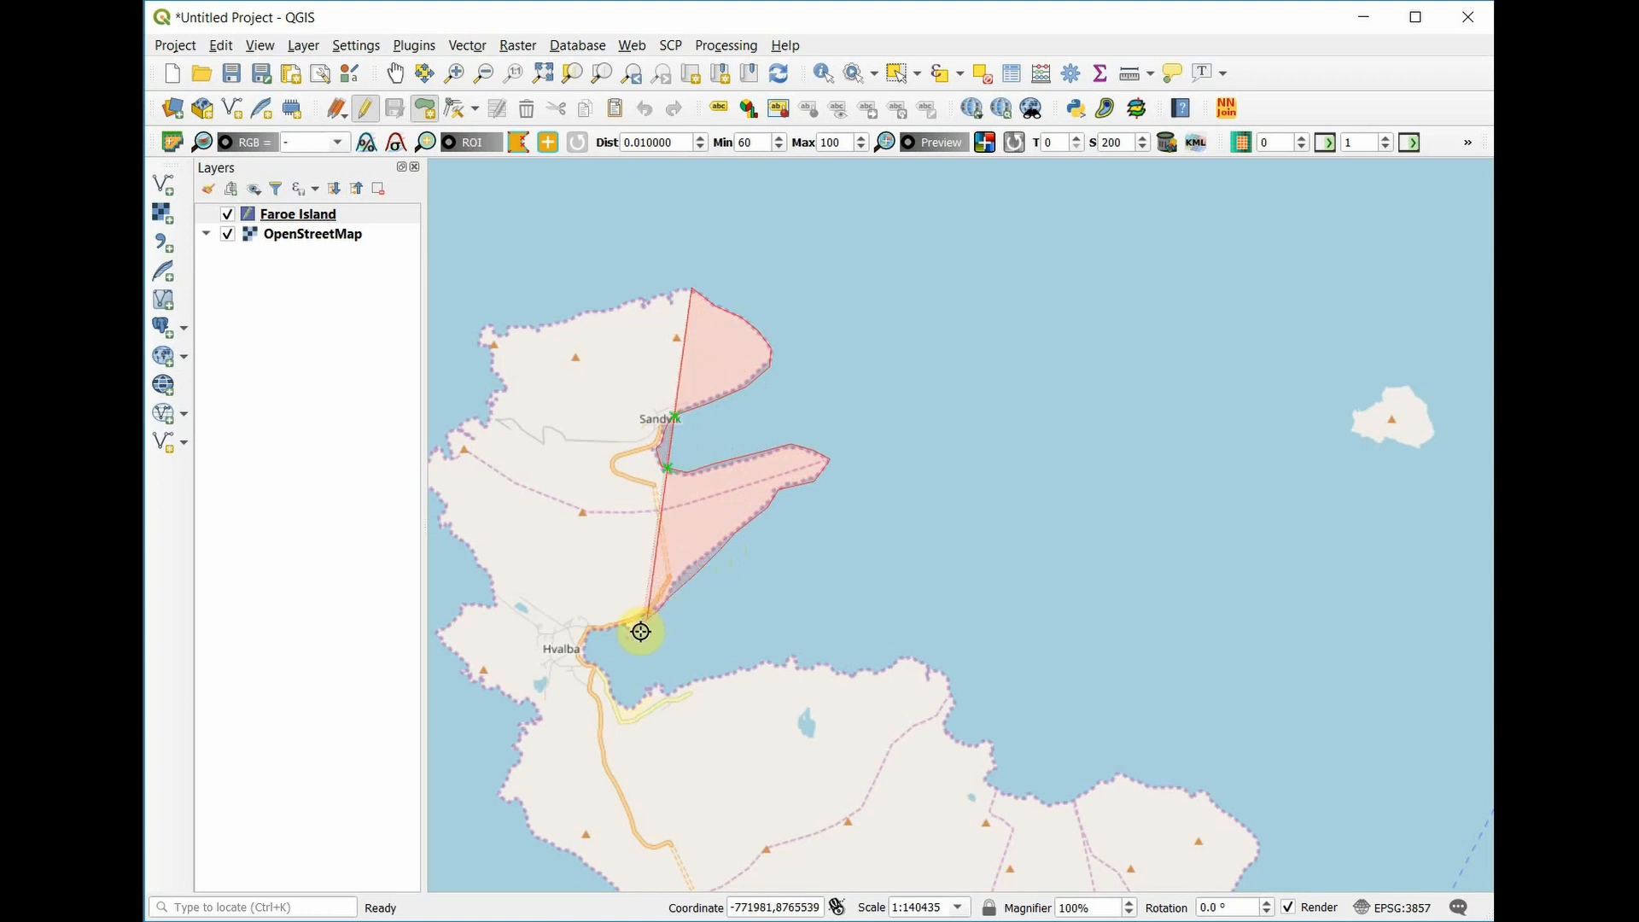
Trace the head of the bay at Hvalba and its southern shore eastward to the next headland.
{"action": "left_click", "coordinate": [586, 648]}
{"action": "left_click", "coordinate": [606, 680]}
{"action": "left_click", "coordinate": [625, 698]}
{"action": "left_click", "coordinate": [681, 686]}
{"action": "left_click", "coordinate": [766, 659]}
{"action": "left_click", "coordinate": [841, 658]}
{"action": "left_click", "coordinate": [911, 650]}
{"action": "left_click", "coordinate": [941, 667]}
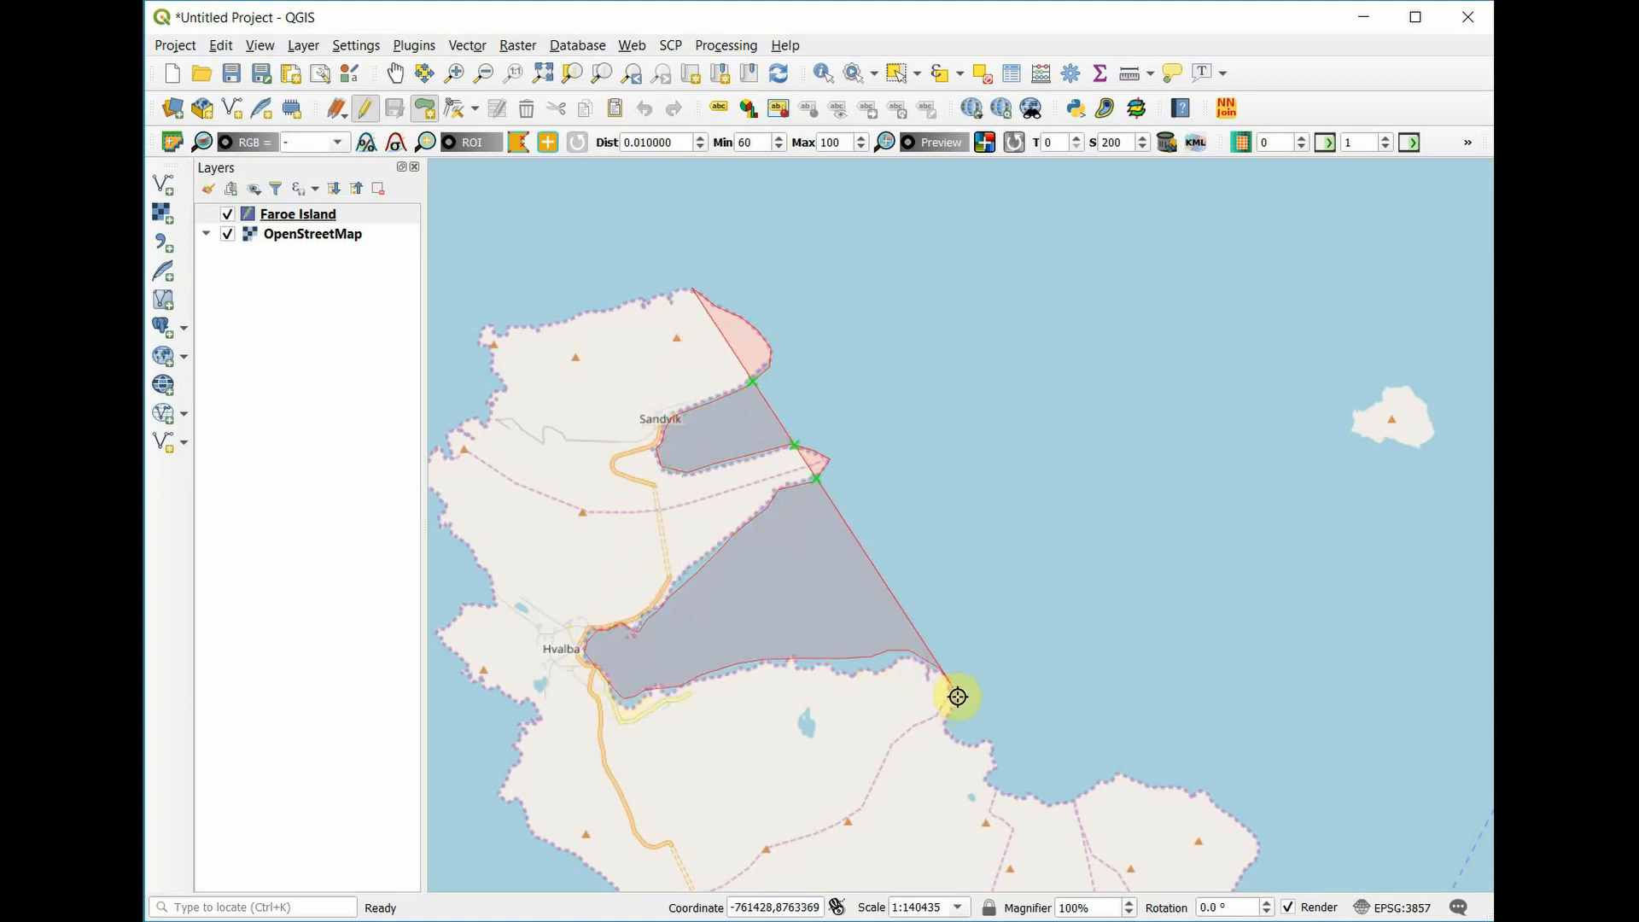
Place vertices southeast along the coast beyond the Hvalba bay, around the small promontory, to the island's next eastern headland.
{"action": "left_click", "coordinate": [958, 701]}
{"action": "left_click", "coordinate": [950, 727]}
{"action": "left_click", "coordinate": [977, 746]}
{"action": "left_click", "coordinate": [1006, 756]}
{"action": "left_click", "coordinate": [988, 778]}
{"action": "left_click", "coordinate": [1067, 804]}
{"action": "left_click", "coordinate": [1132, 770]}
{"action": "left_click", "coordinate": [1261, 847]}
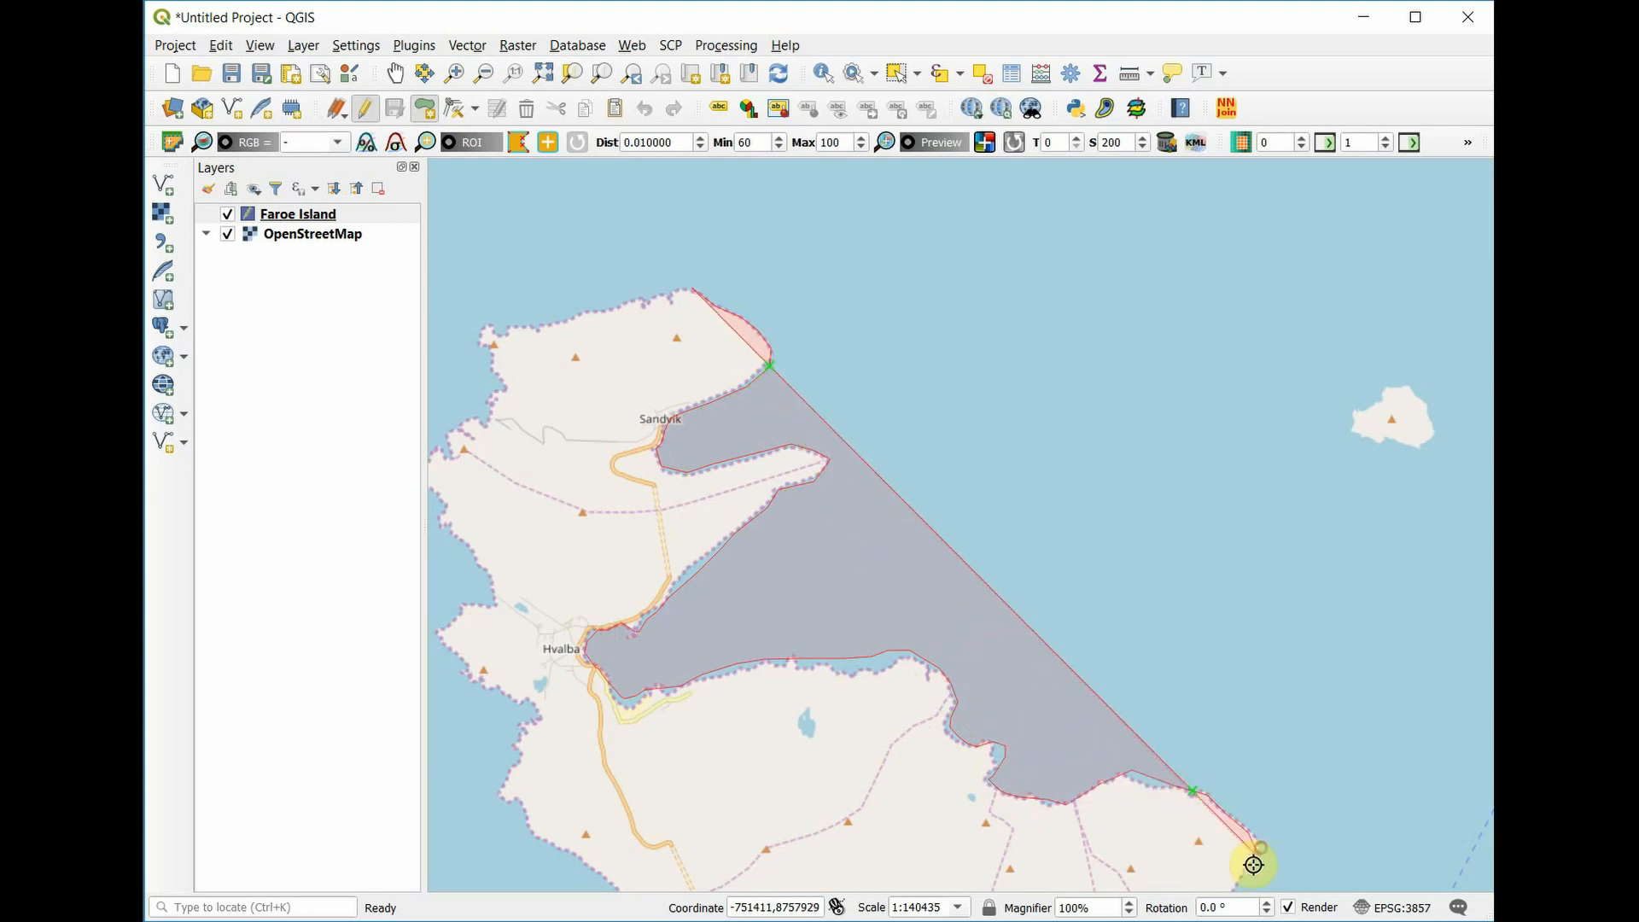
Trace the east coast south from the headland and around the point at Froðba.
{"action": "key", "text": "Down"}
{"action": "key", "text": "Down"}
{"action": "left_click", "coordinate": [1228, 541]}
{"action": "left_click", "coordinate": [1253, 575]}
{"action": "left_click", "coordinate": [1293, 605]}
{"action": "left_click", "coordinate": [1301, 622]}
{"action": "left_click", "coordinate": [1263, 685]}
{"action": "left_click", "coordinate": [1187, 672]}
{"action": "left_click", "coordinate": [1173, 694]}
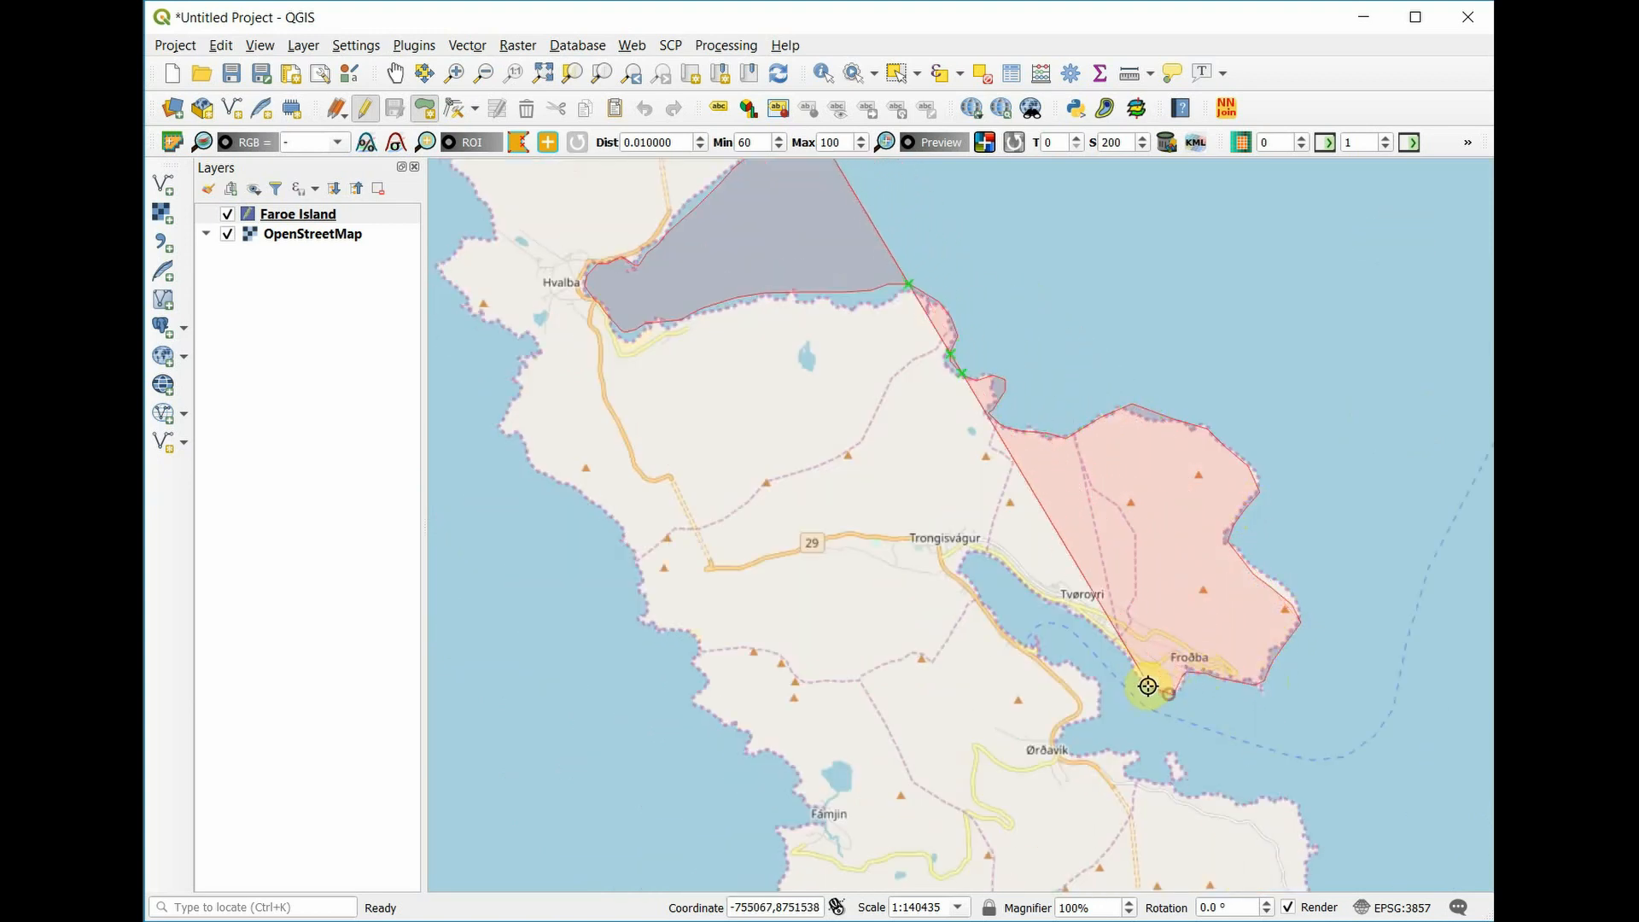
Trace the inlet from Froðba past Tvøroyri to its head at Trongisvágur and back along the southern shore.
{"action": "left_click", "coordinate": [1149, 686]}
{"action": "left_click", "coordinate": [1110, 639]}
{"action": "left_click", "coordinate": [1031, 587]}
{"action": "left_click", "coordinate": [978, 558]}
{"action": "left_click", "coordinate": [965, 574]}
{"action": "left_click", "coordinate": [1013, 639]}
{"action": "left_click", "coordinate": [1069, 662]}
{"action": "left_click", "coordinate": [1099, 689]}
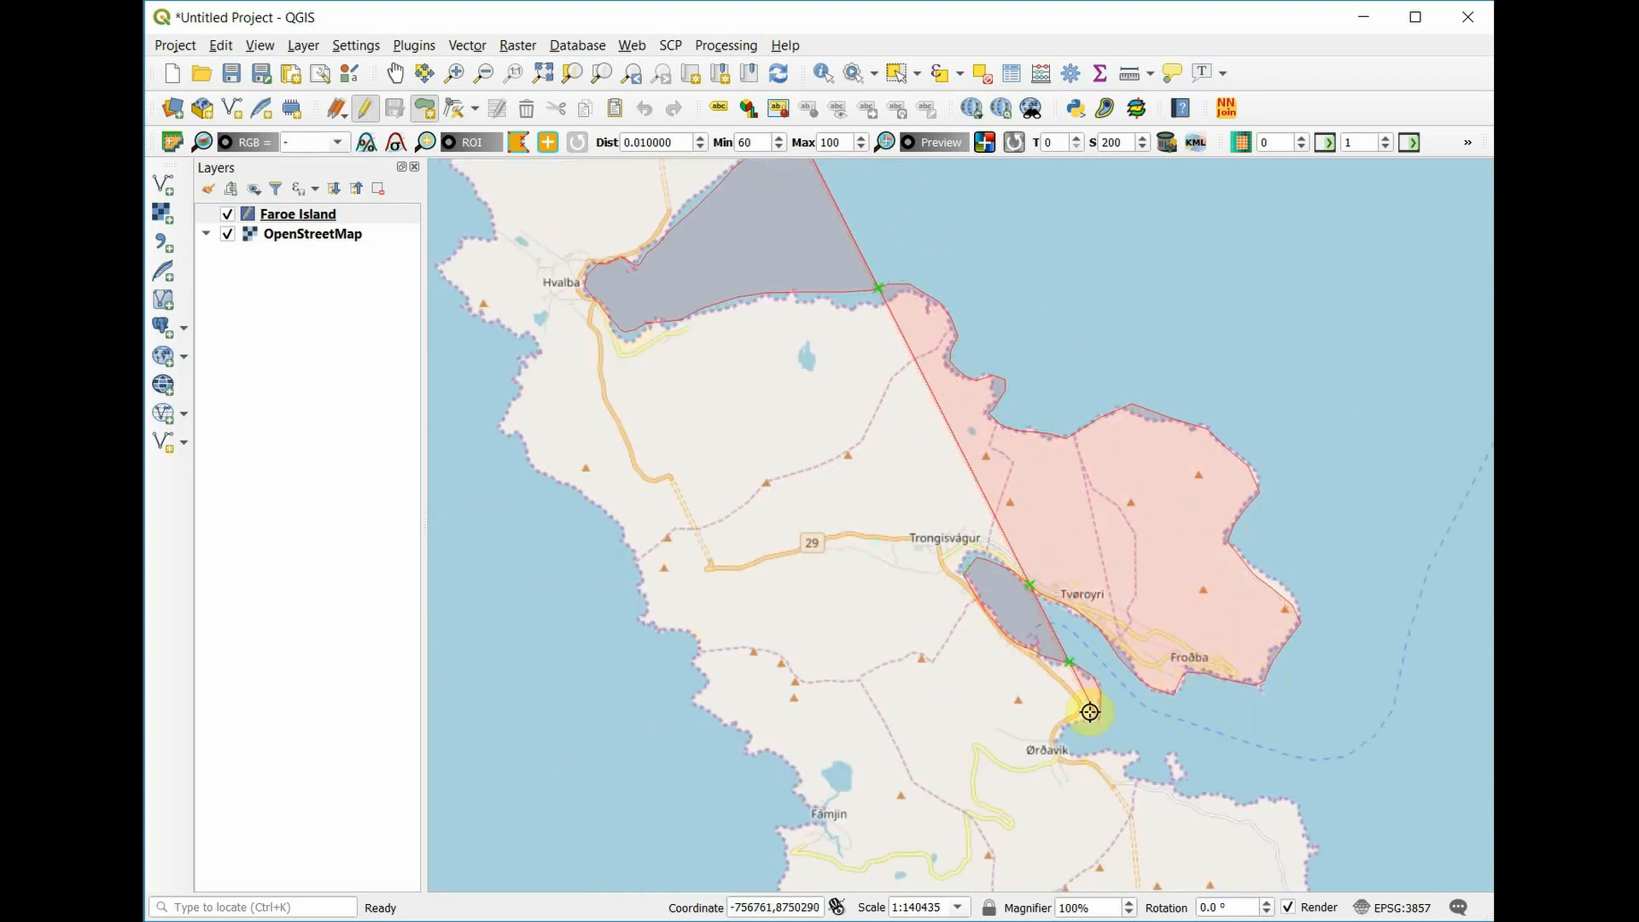
Trace the bay at Ørðavik and the coast eastward to the headland north of Hov.
{"action": "left_click", "coordinate": [1099, 718]}
{"action": "left_click", "coordinate": [1061, 725]}
{"action": "left_click", "coordinate": [1074, 753]}
{"action": "left_click", "coordinate": [1143, 755]}
{"action": "left_click", "coordinate": [1131, 775]}
{"action": "left_click", "coordinate": [1249, 807]}
{"action": "left_click", "coordinate": [1325, 846]}
Trace the coast south past Hov, around its bay, to the north shore of the Porkeri headland.
{"action": "key", "text": "Down"}
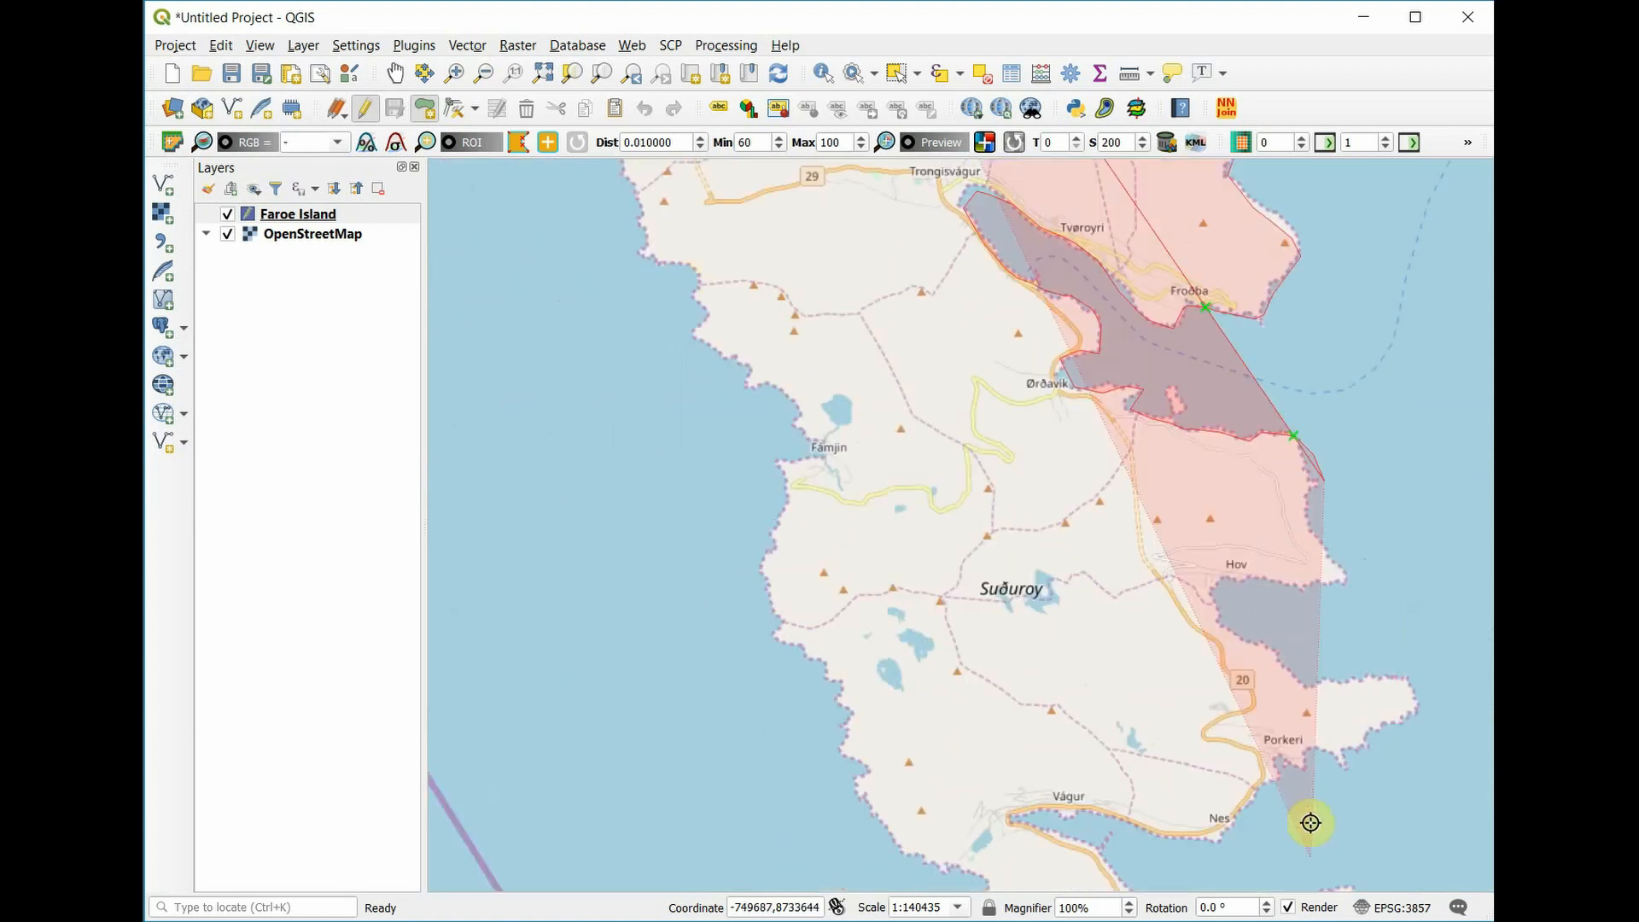
{"action": "left_click", "coordinate": [1309, 507]}
{"action": "left_click", "coordinate": [1344, 583]}
{"action": "left_click", "coordinate": [1313, 591]}
{"action": "left_click", "coordinate": [1227, 584]}
{"action": "left_click", "coordinate": [1215, 596]}
{"action": "left_click", "coordinate": [1229, 630]}
{"action": "left_click", "coordinate": [1308, 681]}
{"action": "left_click", "coordinate": [1324, 678]}
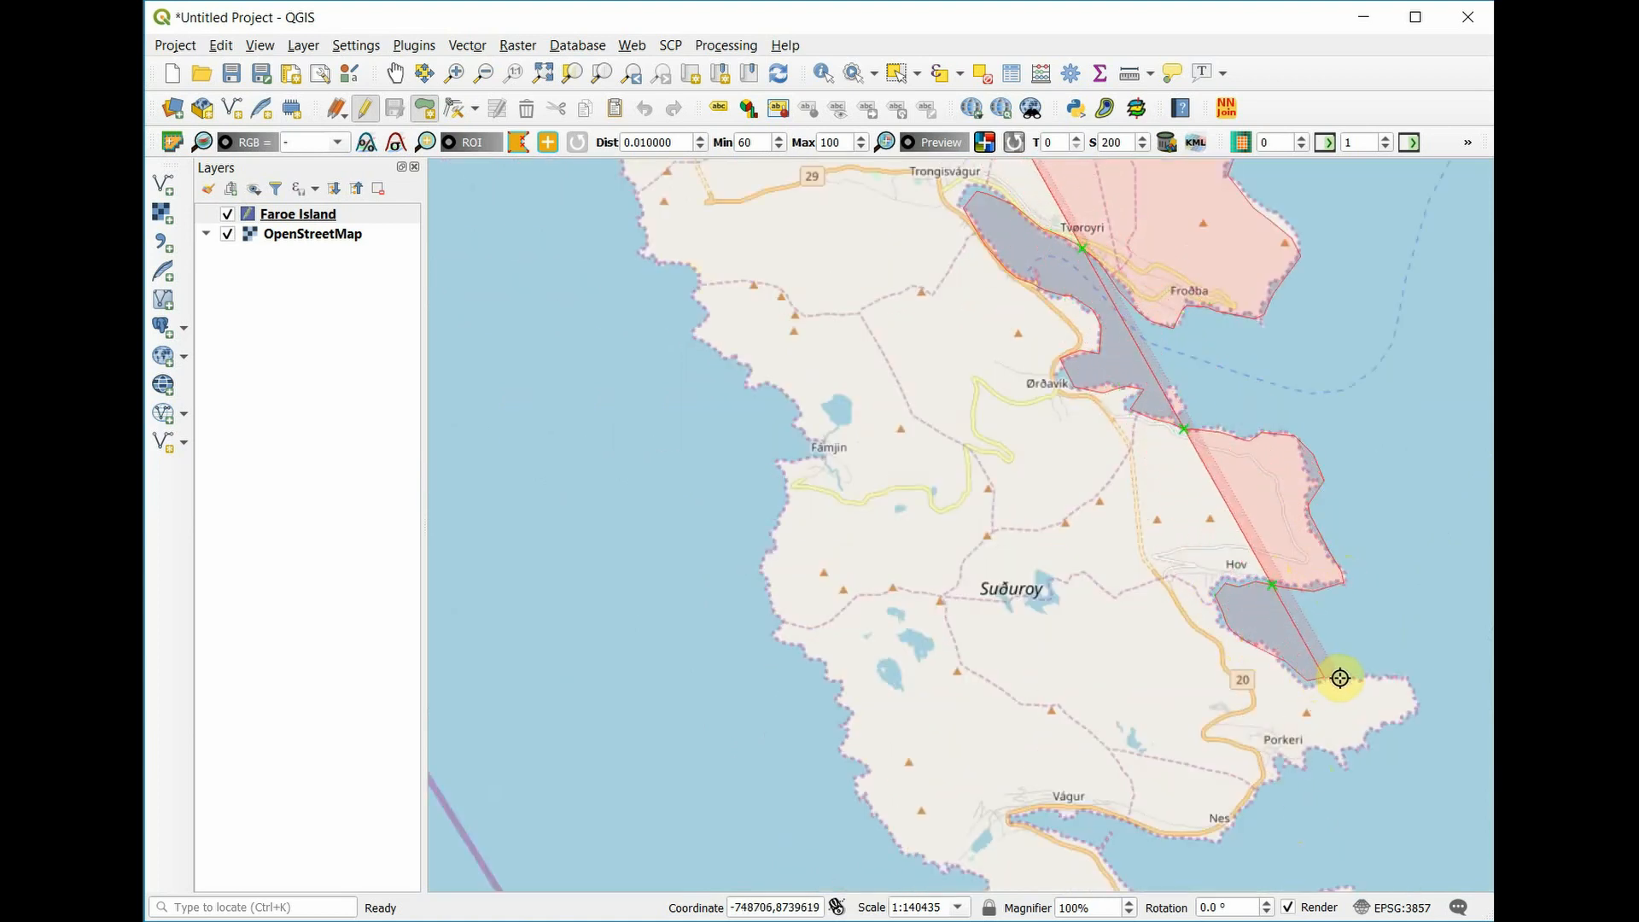
Trace around the headland east of Porkeri and past Nes along the north shore of the Vágur inlet.
{"action": "left_click", "coordinate": [1401, 679]}
{"action": "left_click", "coordinate": [1422, 703]}
{"action": "left_click", "coordinate": [1348, 757]}
{"action": "left_click", "coordinate": [1308, 767]}
{"action": "left_click", "coordinate": [1280, 758]}
{"action": "left_click", "coordinate": [1215, 845]}
{"action": "left_click", "coordinate": [1162, 838]}
{"action": "left_click", "coordinate": [1085, 813]}
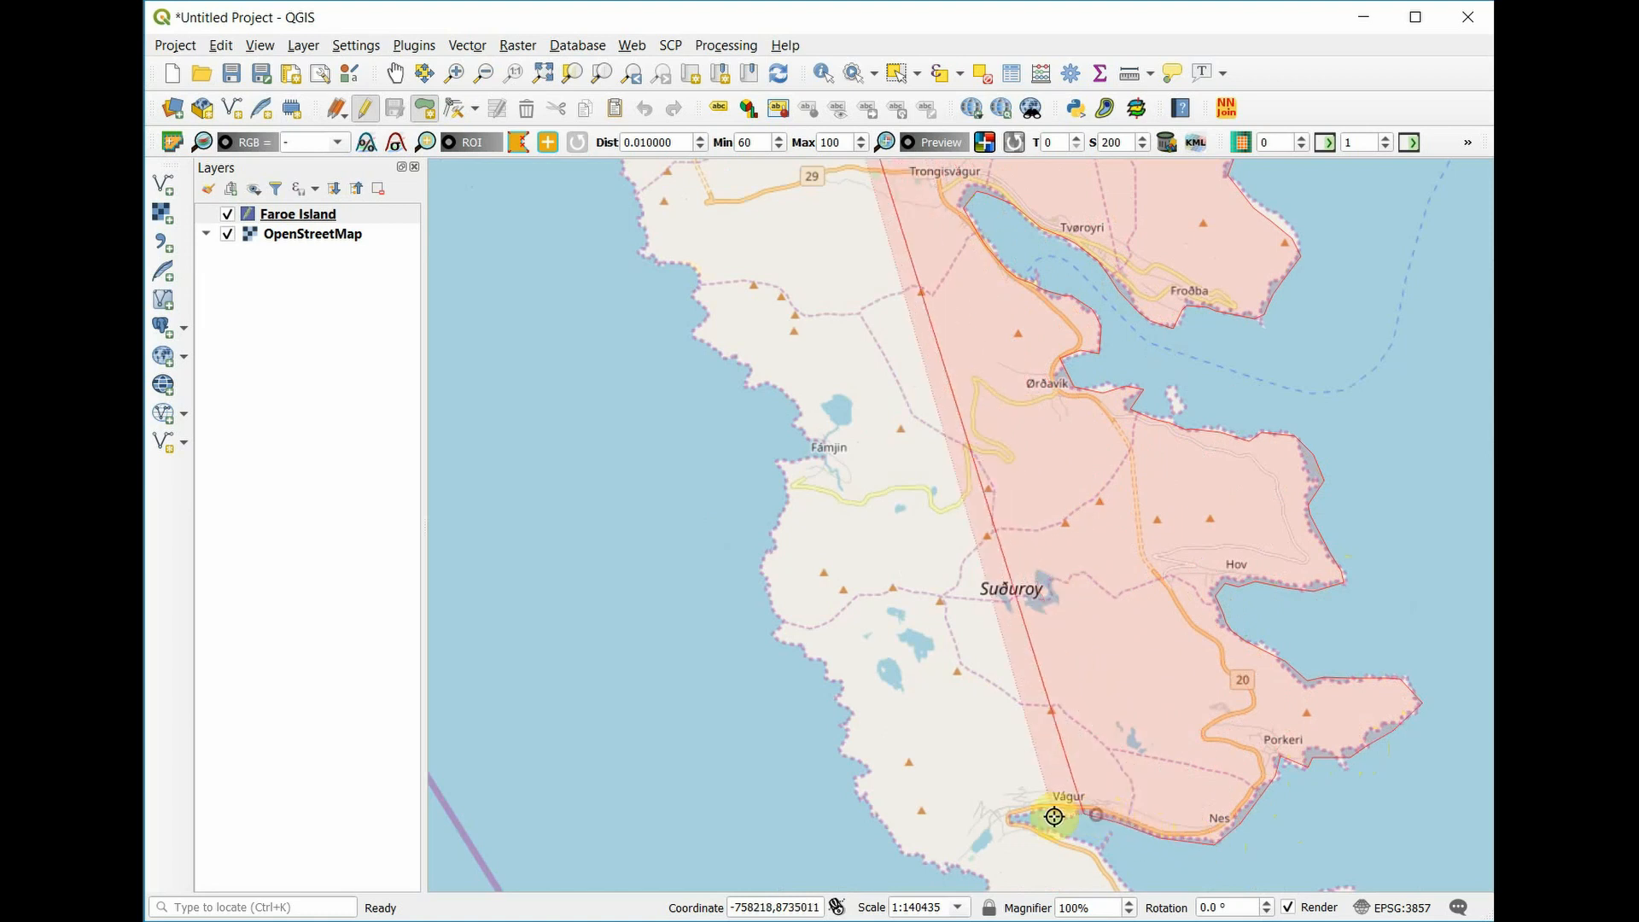
Trace the head of the inlet at Vágur and its southern shore down to the bay at Lopra.
{"action": "left_click", "coordinate": [1021, 818]}
{"action": "left_click", "coordinate": [1093, 846]}
{"action": "key", "text": "Down"}
{"action": "left_click", "coordinate": [1142, 715]}
{"action": "left_click", "coordinate": [1173, 740]}
{"action": "left_click", "coordinate": [1172, 806]}
{"action": "left_click", "coordinate": [1160, 825]}
{"action": "left_click", "coordinate": [1198, 817]}
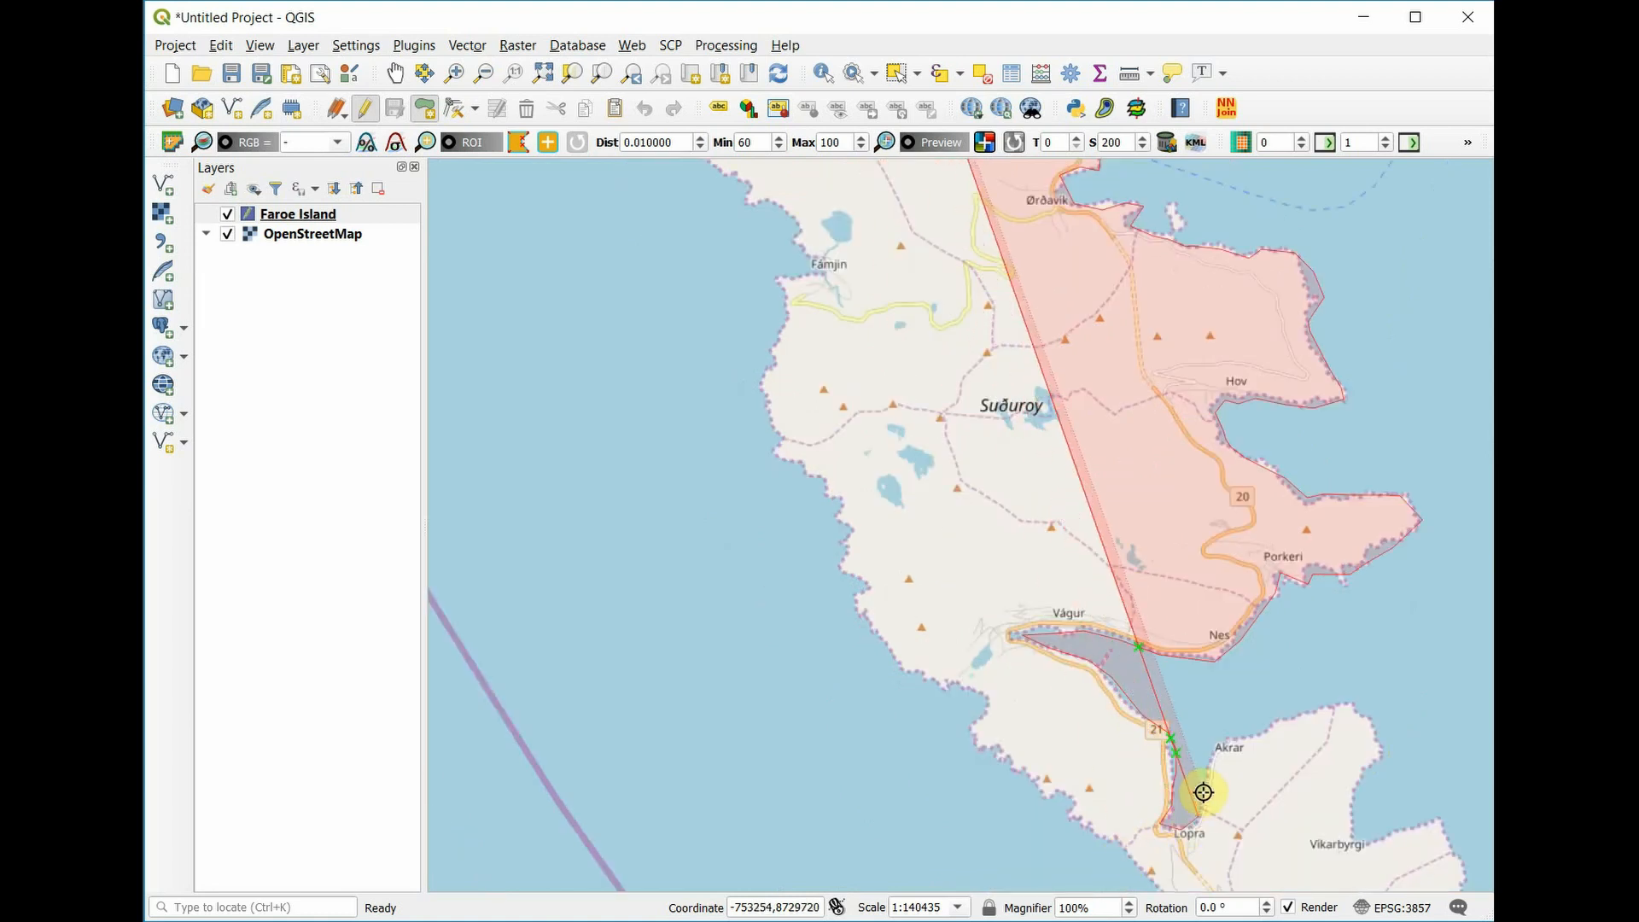
Trace the coast from Lopra past Akrar, around the northern headland and the bay at Víkarbyrgi.
{"action": "left_click", "coordinate": [1222, 747]}
{"action": "left_click", "coordinate": [1330, 707]}
{"action": "left_click", "coordinate": [1387, 764]}
{"action": "left_click", "coordinate": [1362, 784]}
{"action": "left_click", "coordinate": [1369, 842]}
{"action": "left_click", "coordinate": [1440, 820]}
{"action": "left_click", "coordinate": [1456, 847]}
Trace the southeast coast from the Víkarbyrgi headland down to the island's southern tip.
{"action": "key", "text": "Down"}
{"action": "key", "text": "Right"}
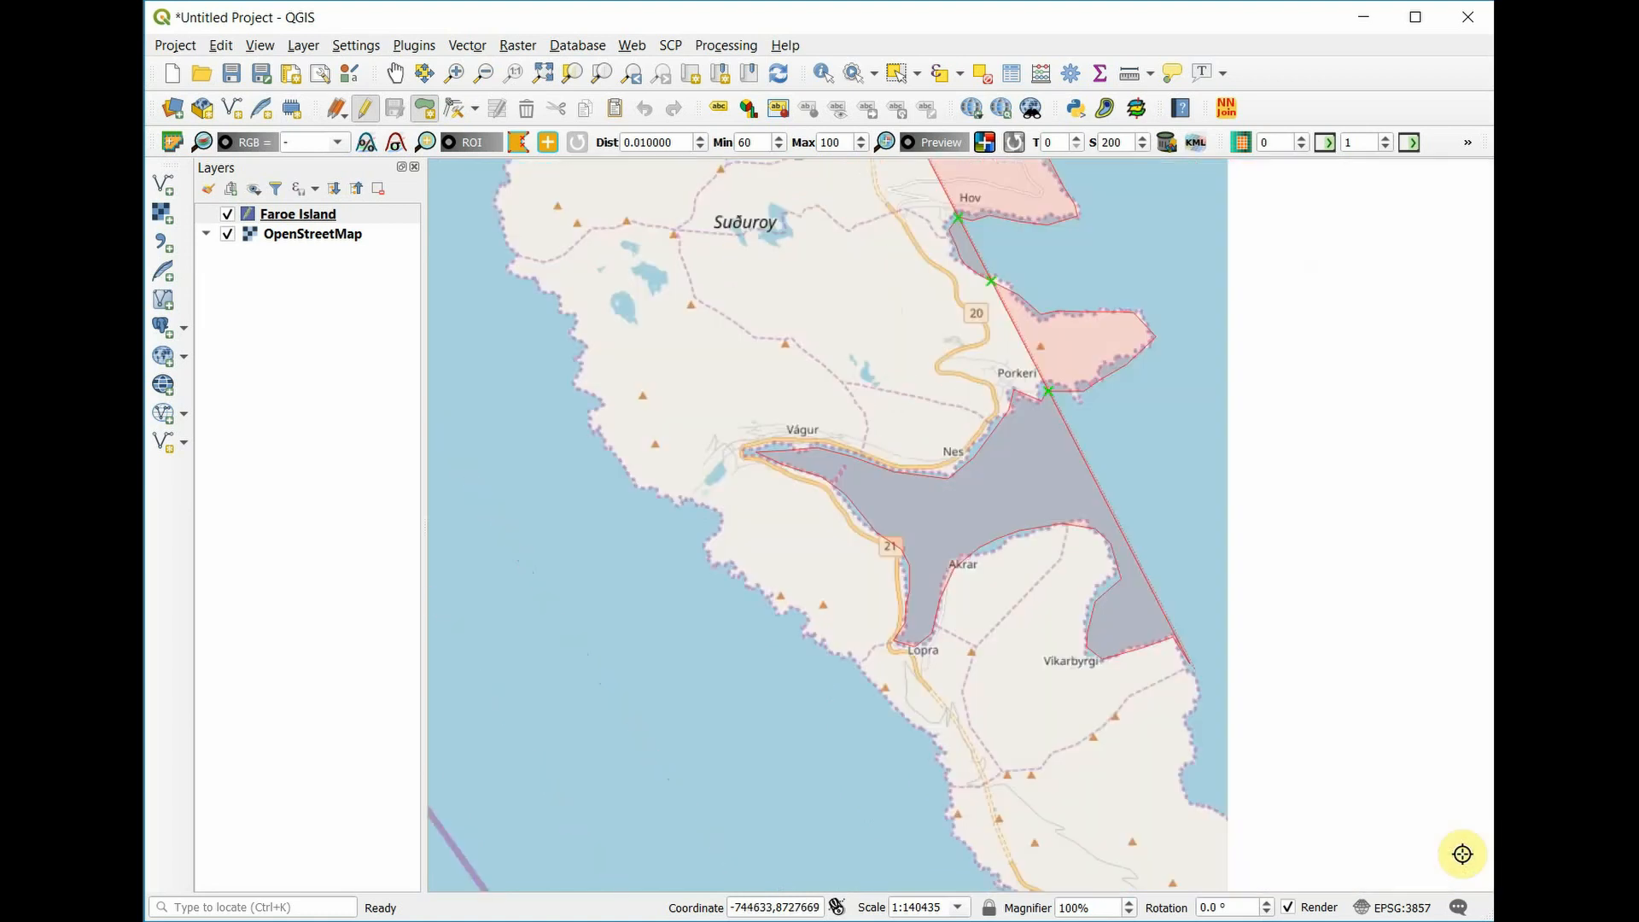
{"action": "left_click", "coordinate": [1197, 684]}
{"action": "left_click", "coordinate": [1185, 723]}
{"action": "left_click", "coordinate": [1178, 769]}
{"action": "left_click", "coordinate": [1214, 815]}
{"action": "key", "text": "Down"}
{"action": "key", "text": "Down"}
{"action": "left_click", "coordinate": [1256, 517]}
{"action": "left_click", "coordinate": [1260, 579]}
{"action": "left_click", "coordinate": [1238, 633]}
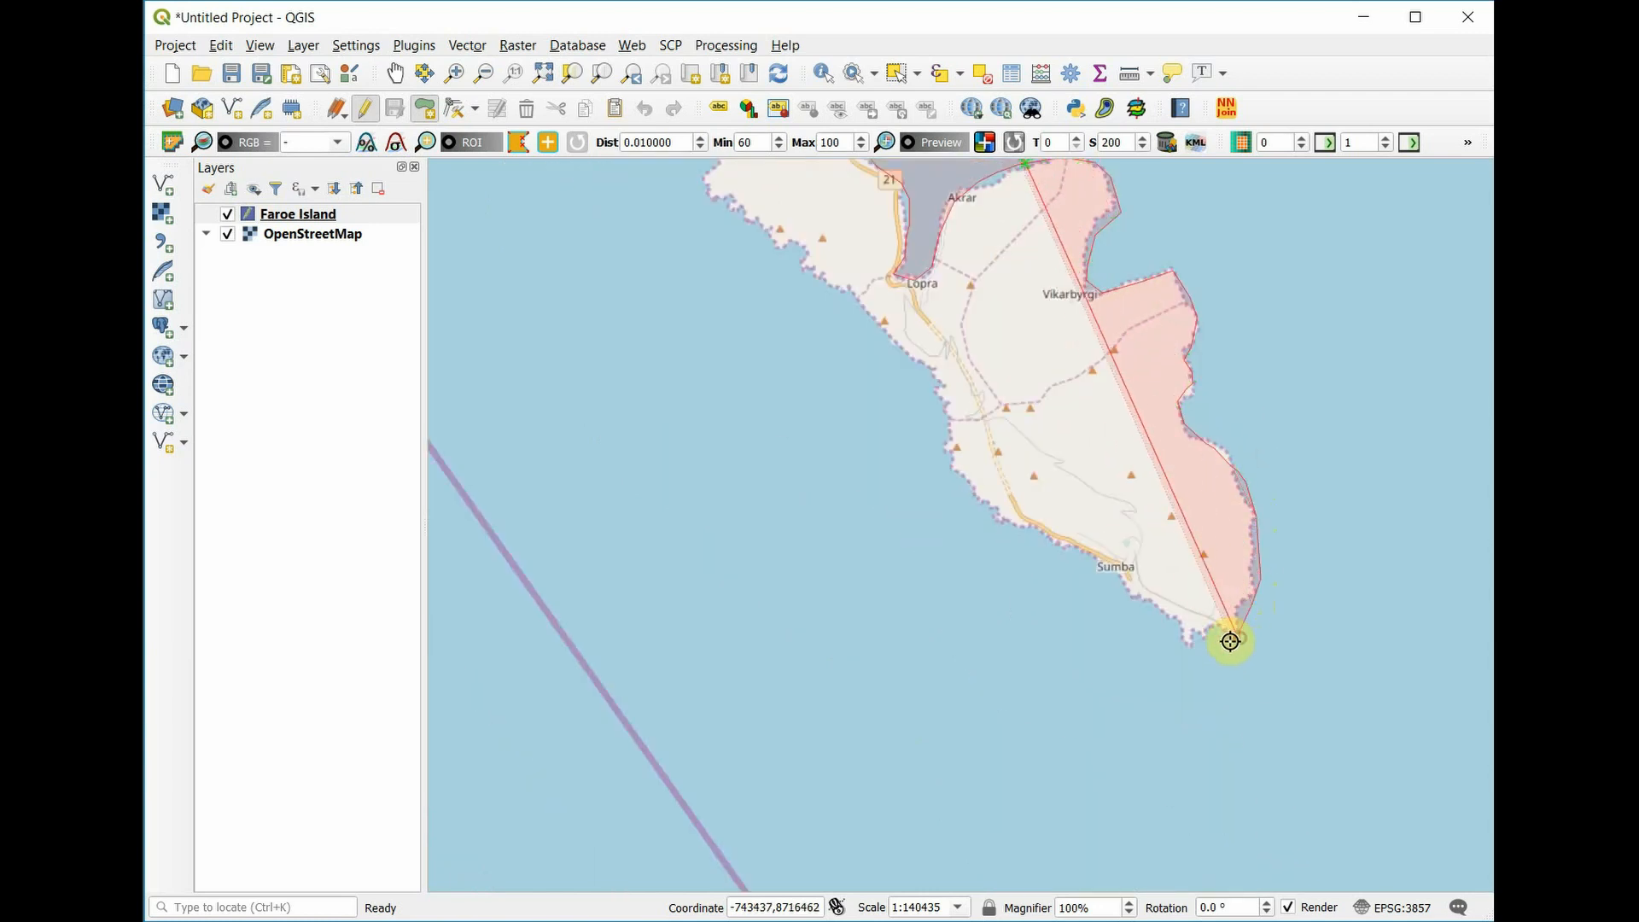
Trace around the southern tip and northwest along the coast past Sumba.
{"action": "left_click", "coordinate": [1204, 634]}
{"action": "left_click", "coordinate": [1191, 645]}
{"action": "left_click", "coordinate": [1143, 608]}
{"action": "left_click", "coordinate": [1072, 548]}
{"action": "left_click", "coordinate": [1035, 537]}
{"action": "left_click", "coordinate": [958, 488]}
{"action": "left_click", "coordinate": [946, 441]}
{"action": "left_click", "coordinate": [941, 394]}
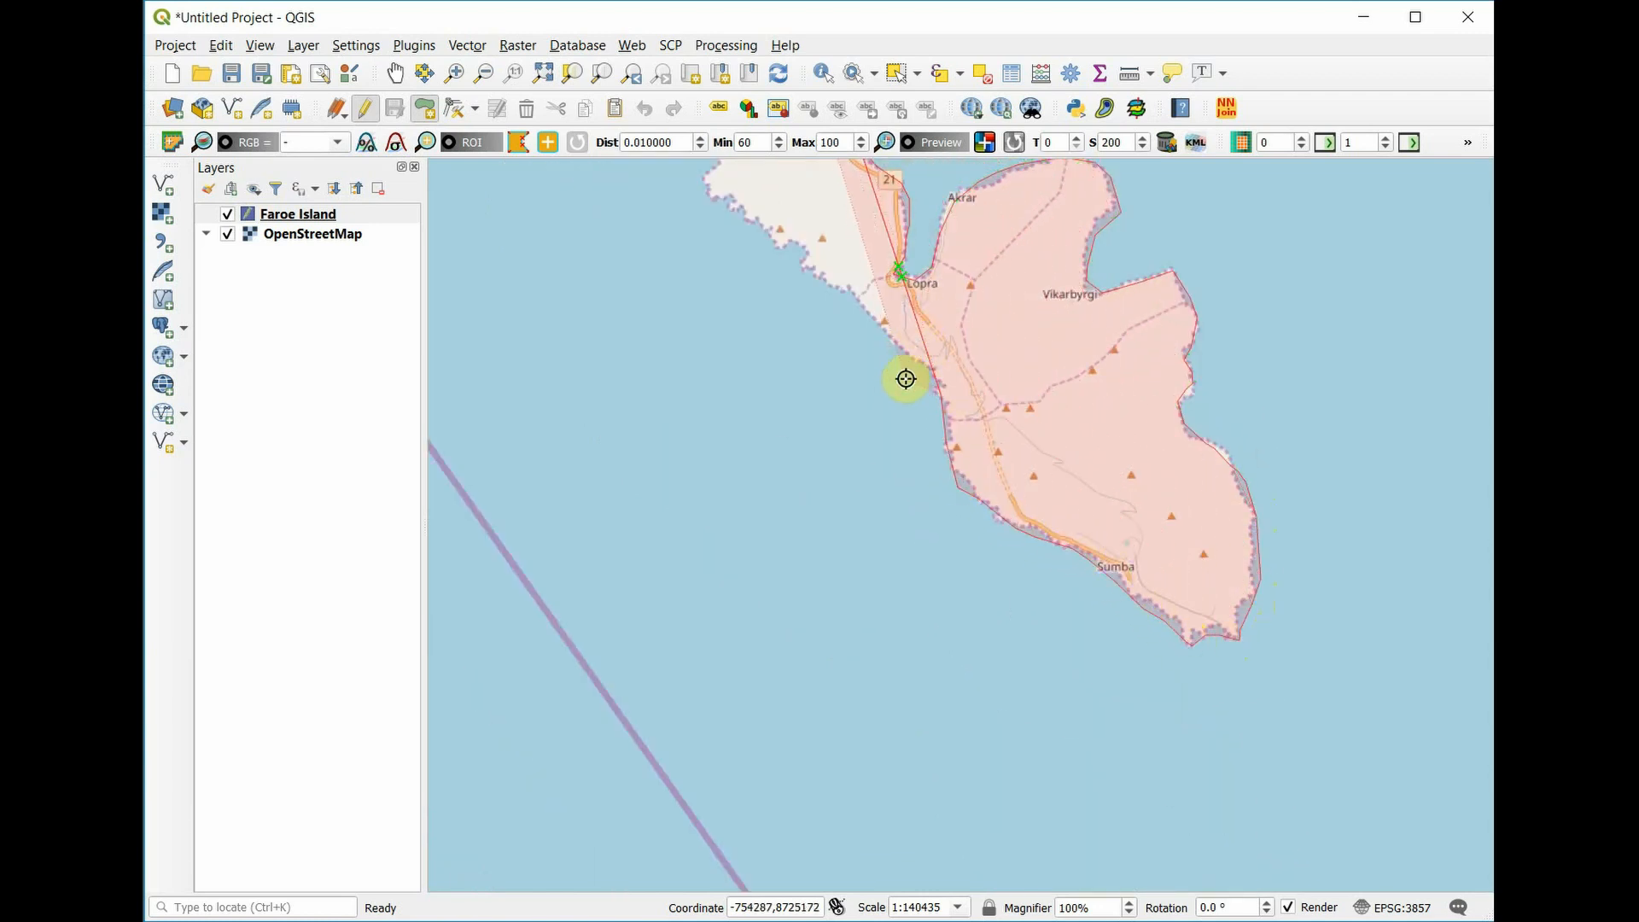
Place vertices northwest along the west coast past Lopra towards the shore southwest of Vágur.
{"action": "left_click", "coordinate": [884, 323]}
{"action": "left_click", "coordinate": [855, 290]}
{"action": "left_click", "coordinate": [804, 260]}
{"action": "left_click", "coordinate": [754, 212]}
{"action": "left_click", "coordinate": [717, 190]}
Trace the west coast northward from southwest of Vágur to the shore southwest of the Suðuroy label.
{"action": "key", "text": "Up"}
{"action": "key", "text": "Up"}
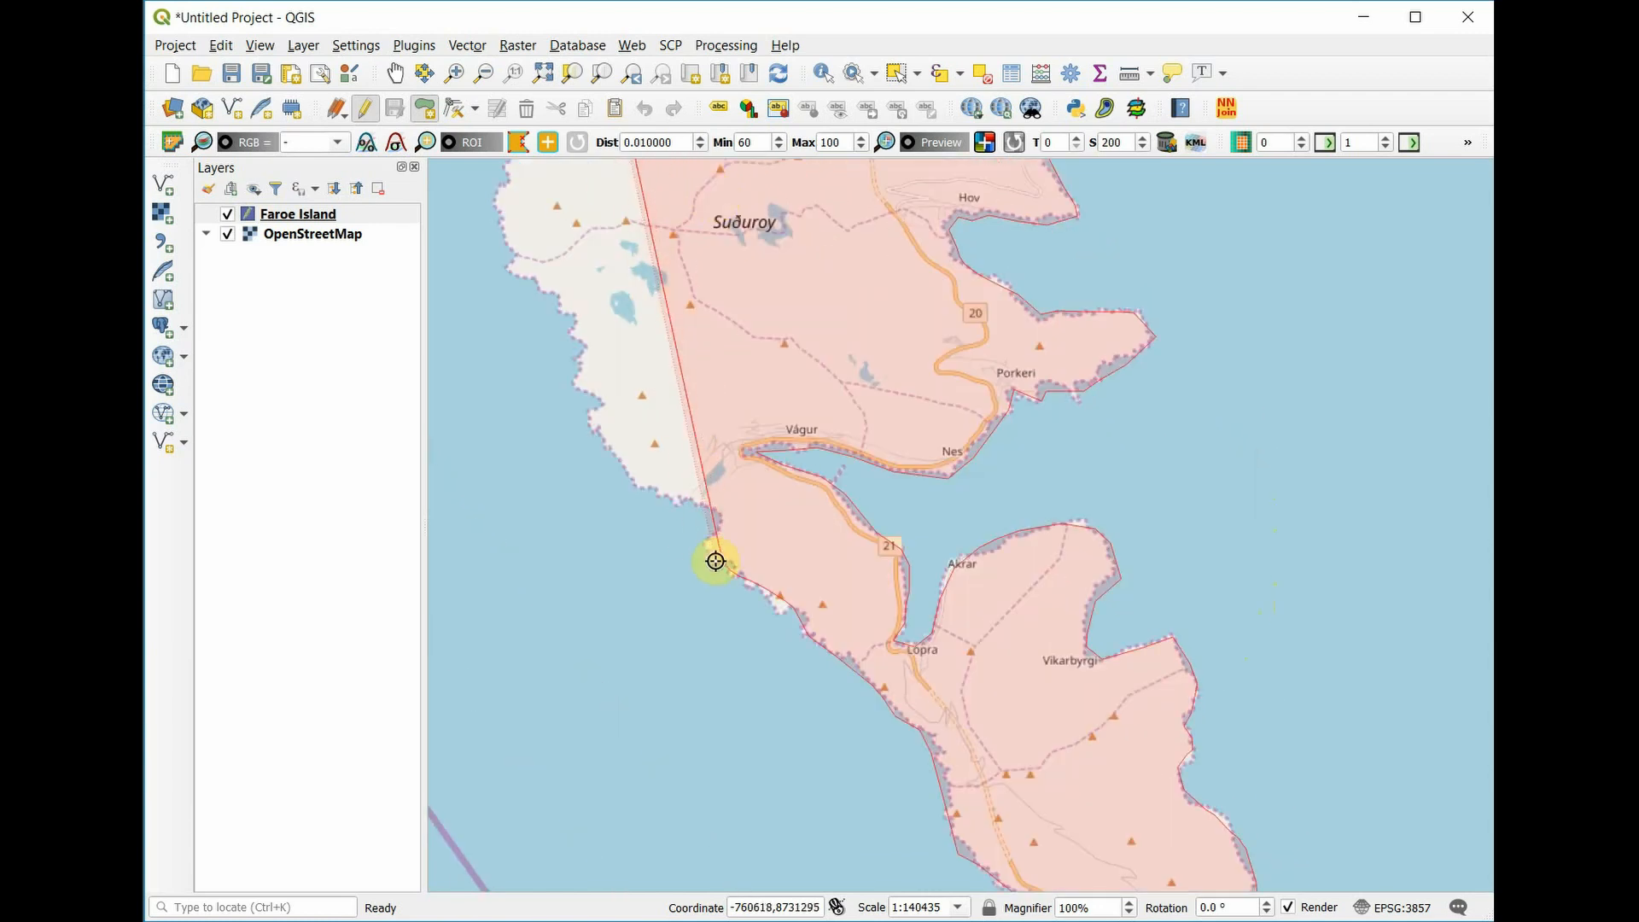
{"action": "left_click", "coordinate": [696, 512]}
{"action": "left_click", "coordinate": [663, 486]}
{"action": "left_click", "coordinate": [623, 461]}
{"action": "left_click", "coordinate": [590, 411]}
{"action": "left_click", "coordinate": [581, 367]}
{"action": "left_click", "coordinate": [575, 336]}
{"action": "left_click", "coordinate": [563, 303]}
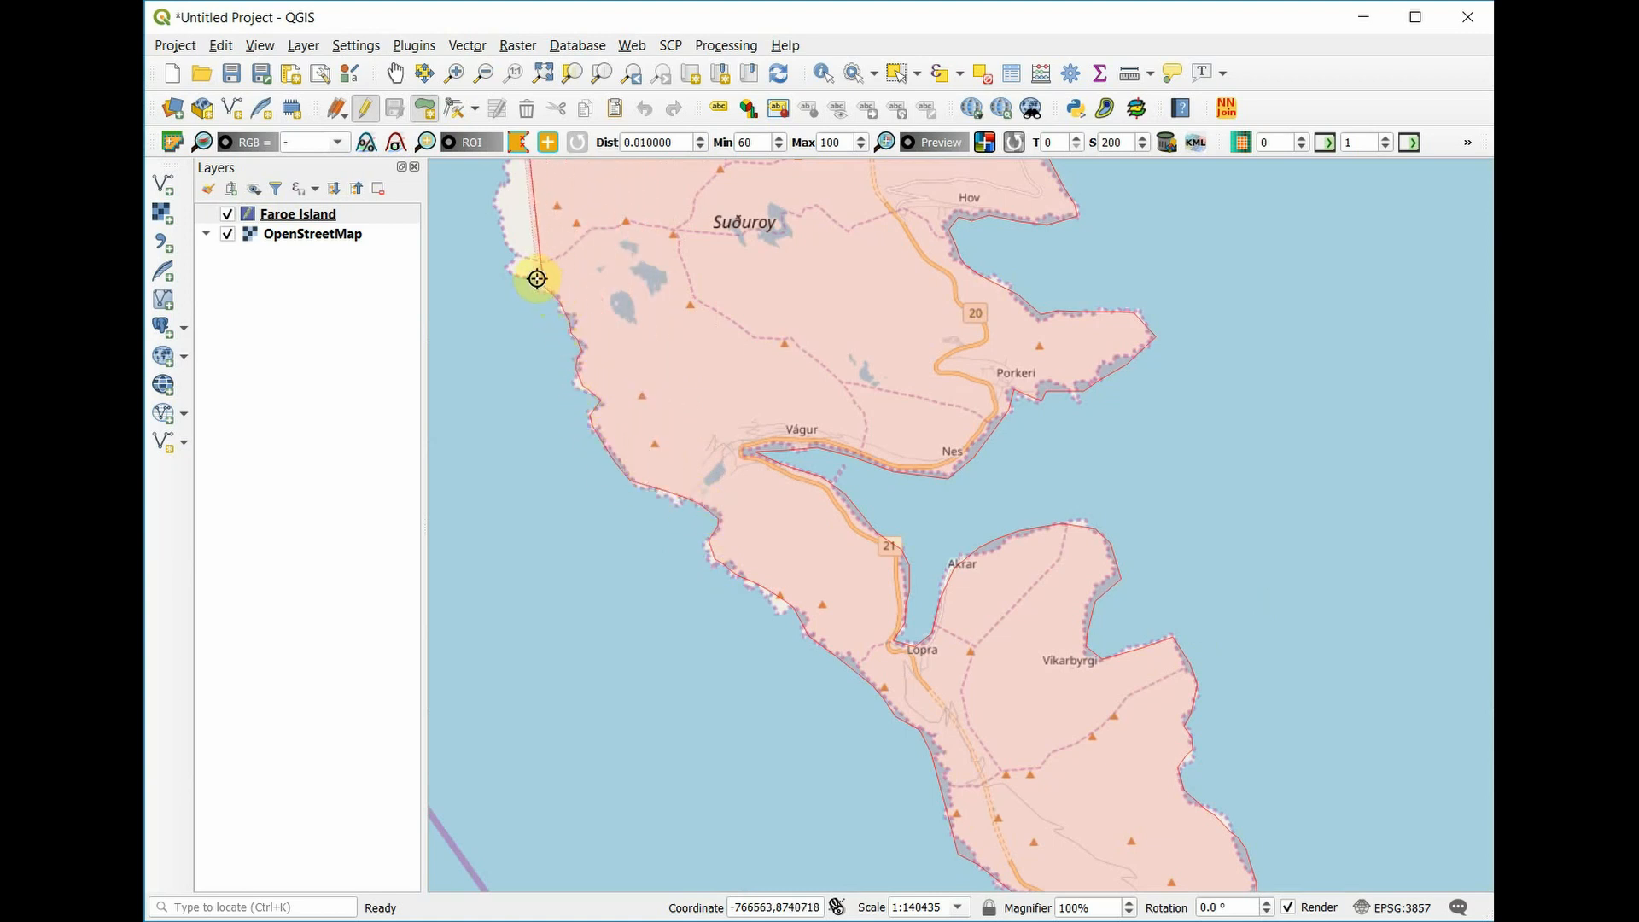
Trace the west coast northward past Fámjin to the shore southwest of road 29.
{"action": "key", "text": "Up"}
{"action": "key", "text": "Up"}
{"action": "key", "text": "Left"}
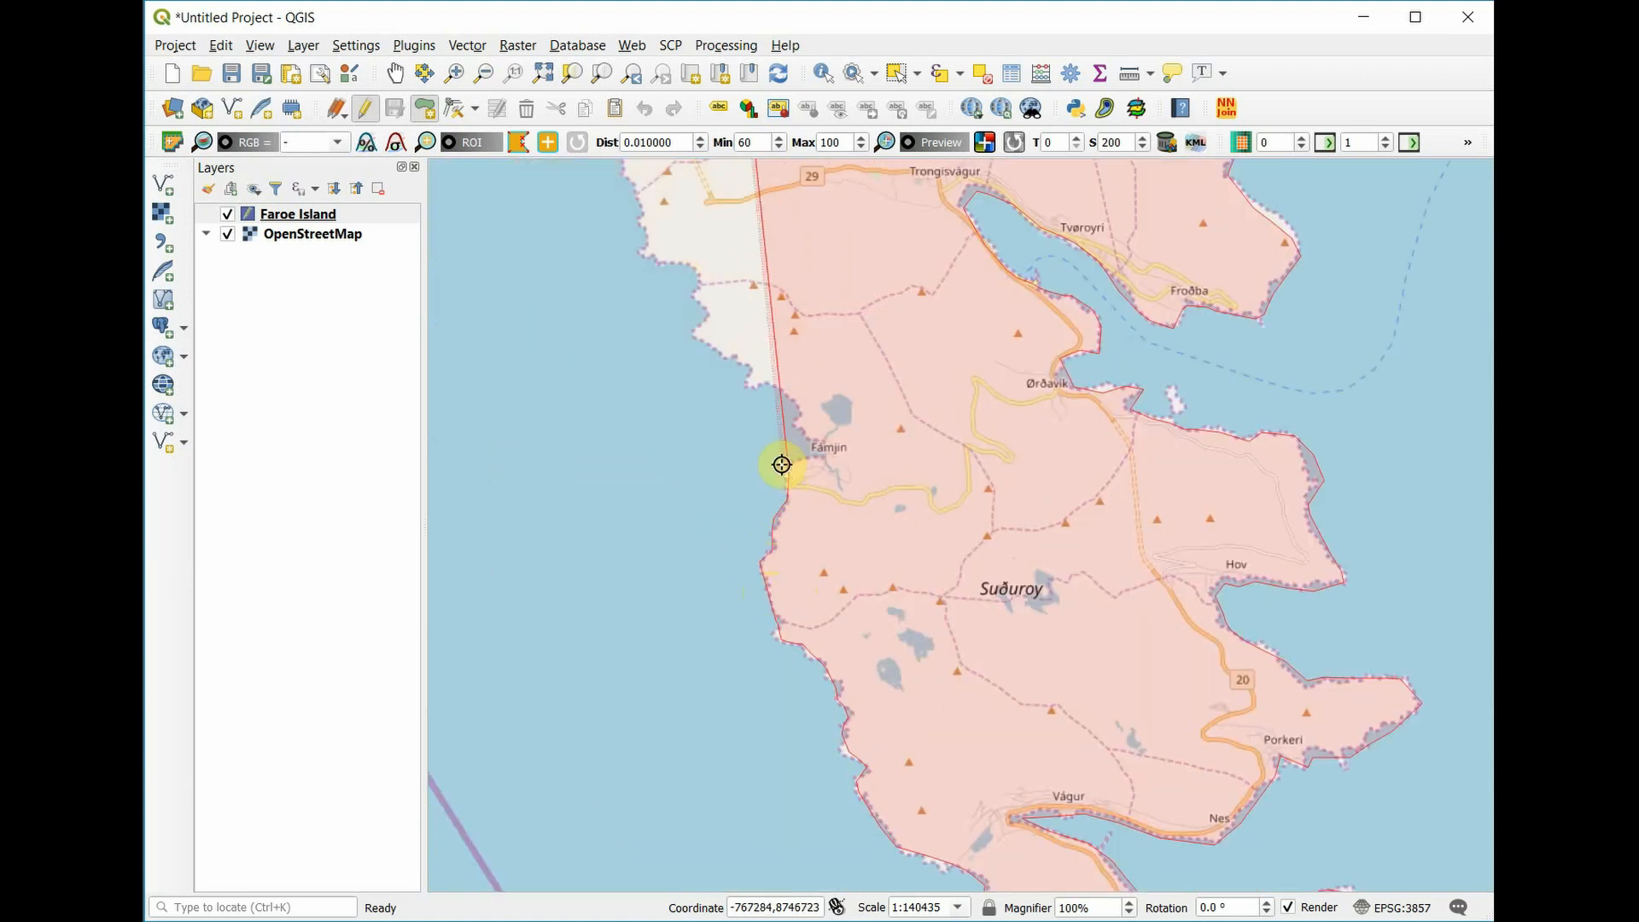
{"action": "left_click", "coordinate": [790, 426]}
{"action": "left_click", "coordinate": [751, 375]}
{"action": "left_click", "coordinate": [695, 333]}
{"action": "left_click", "coordinate": [692, 286]}
{"action": "left_click", "coordinate": [662, 256]}
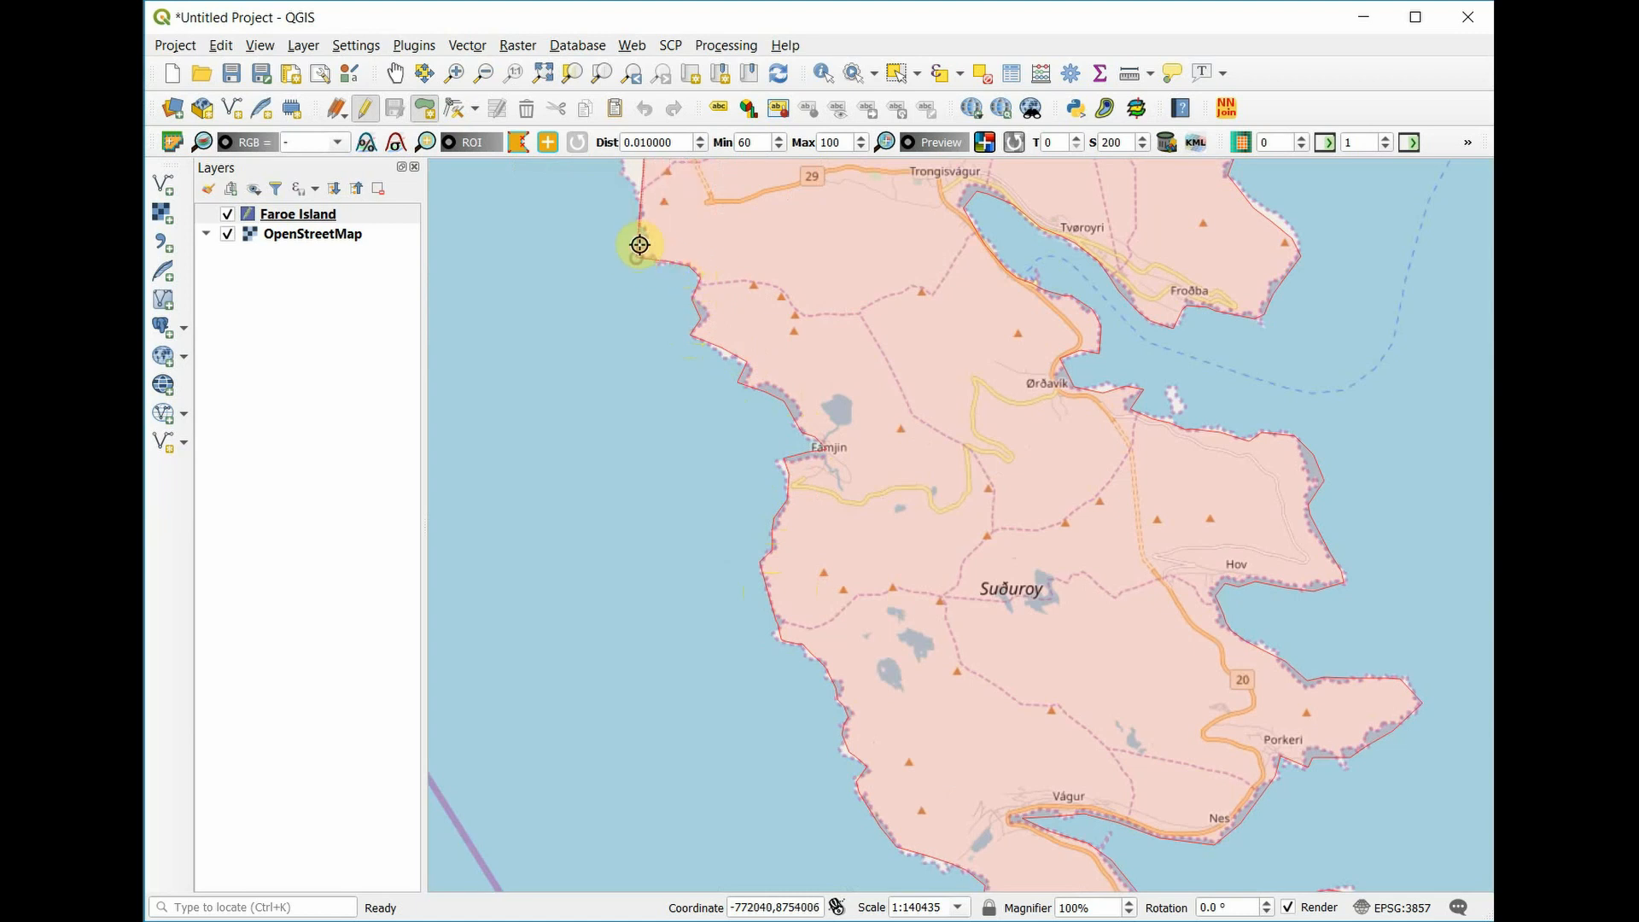
Trace the west coast northwest from the shore near road 29 to just south of Hvalba.
{"action": "key", "text": "Up"}
{"action": "key", "text": "Up"}
{"action": "key", "text": "Left"}
{"action": "left_click", "coordinate": [883, 529]}
{"action": "left_click", "coordinate": [819, 474]}
{"action": "left_click", "coordinate": [779, 437]}
{"action": "left_click", "coordinate": [794, 357]}
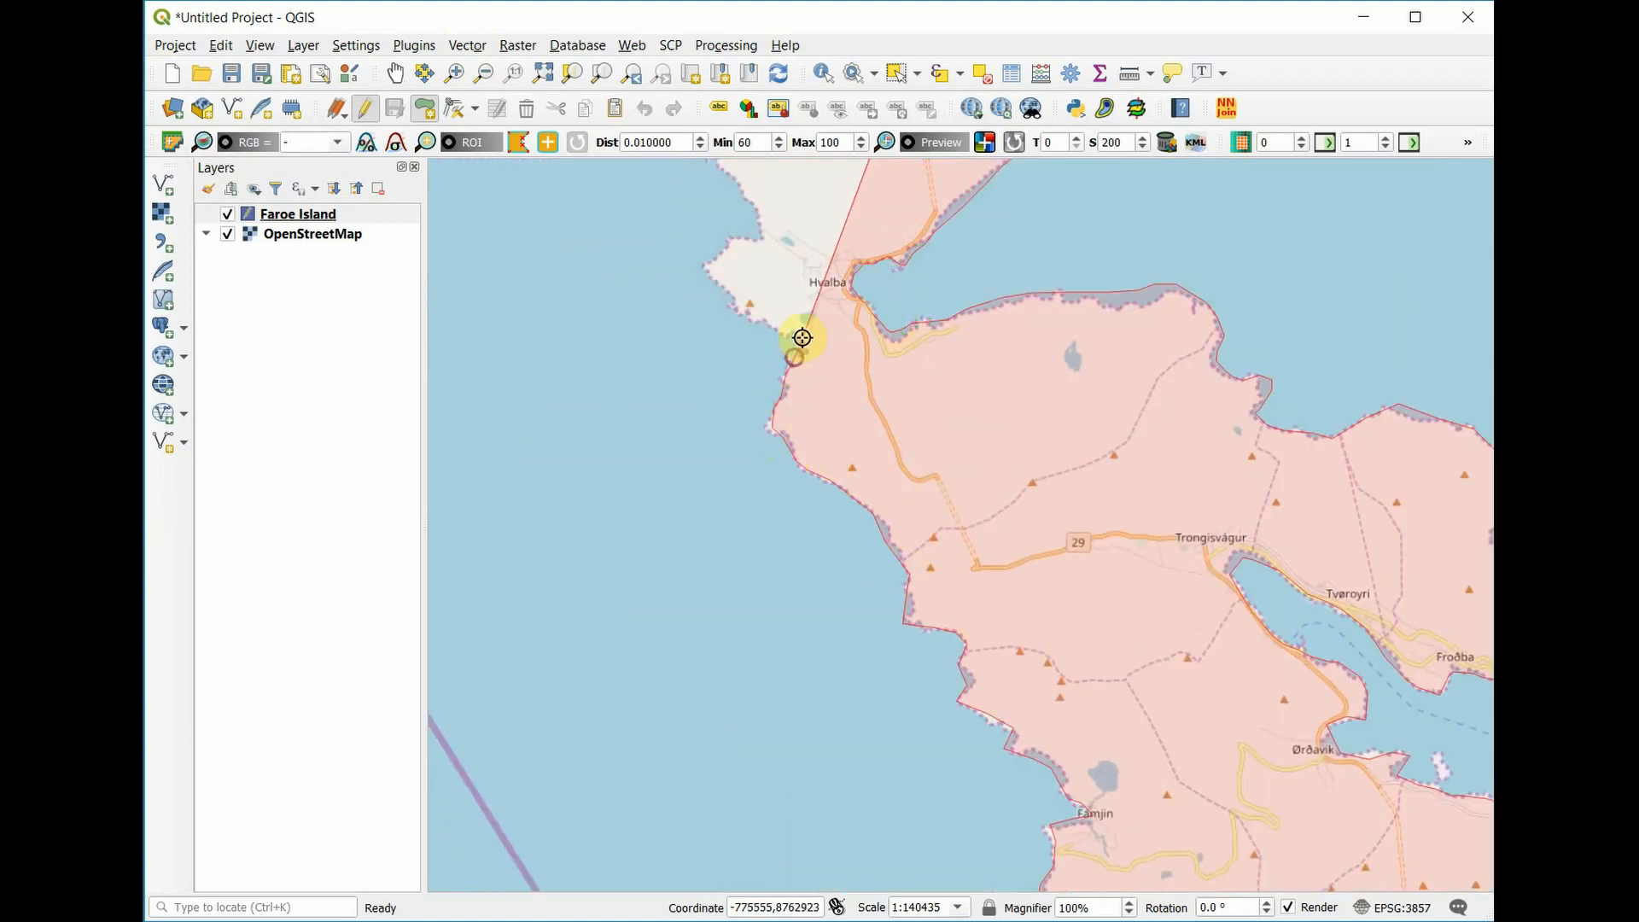
Trace around the headland west of Hvalba and up the northwest coast to the shore west of Sandvik.
{"action": "left_click", "coordinate": [743, 310]}
{"action": "left_click", "coordinate": [754, 234]}
{"action": "key", "text": "Up"}
{"action": "key", "text": "Up"}
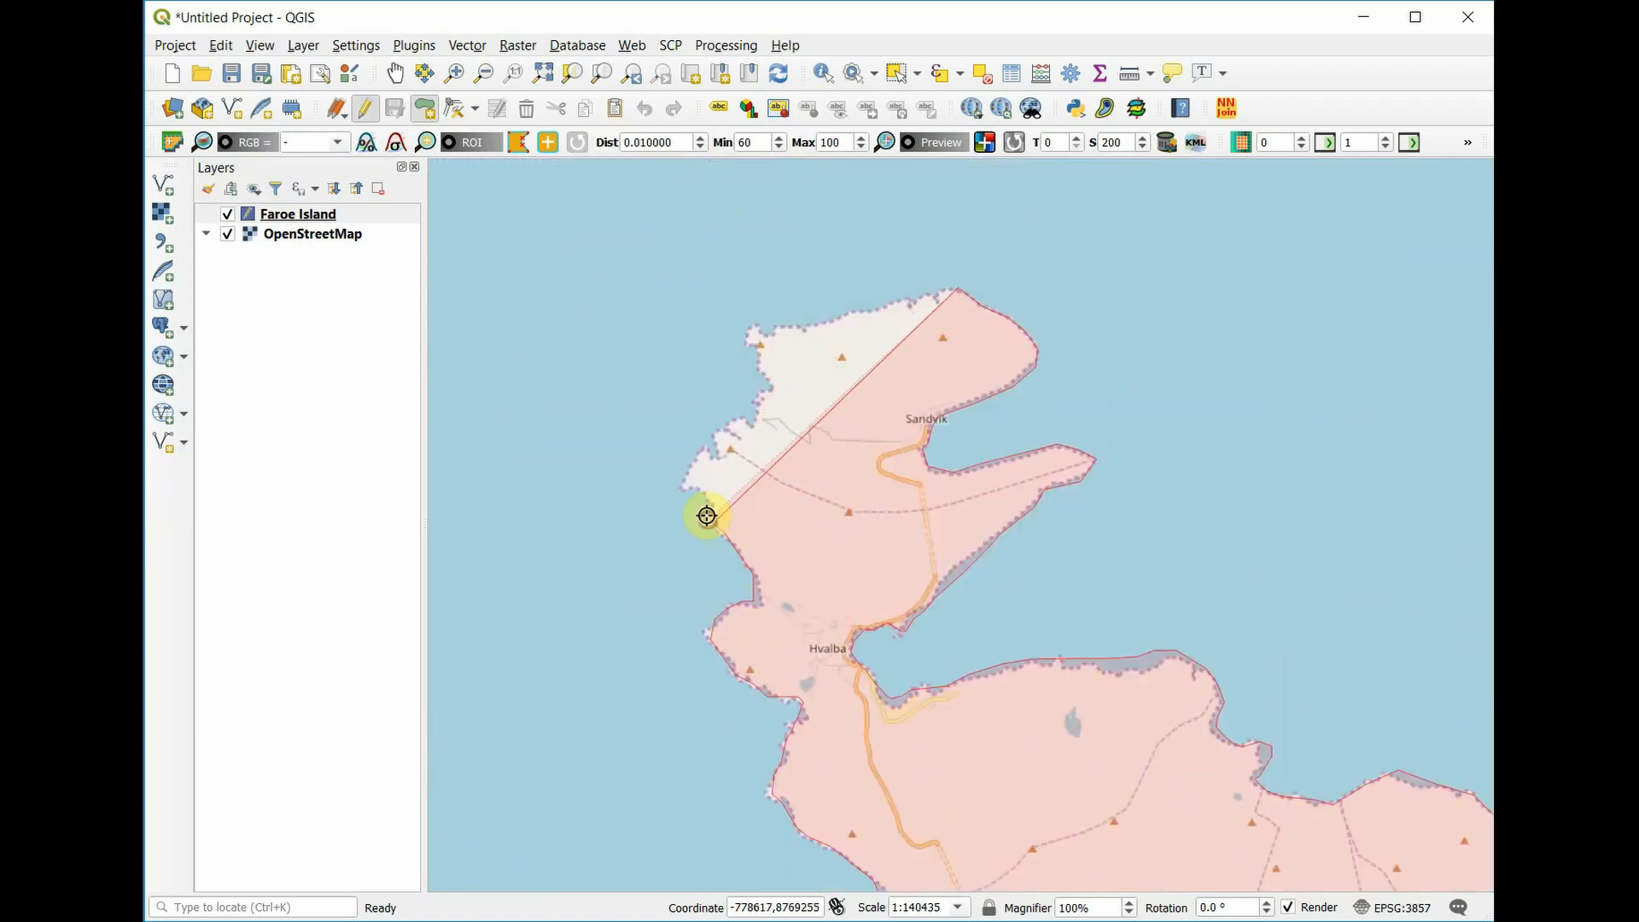
{"action": "left_click", "coordinate": [683, 480]}
{"action": "left_click", "coordinate": [722, 427]}
{"action": "left_click", "coordinate": [764, 386]}
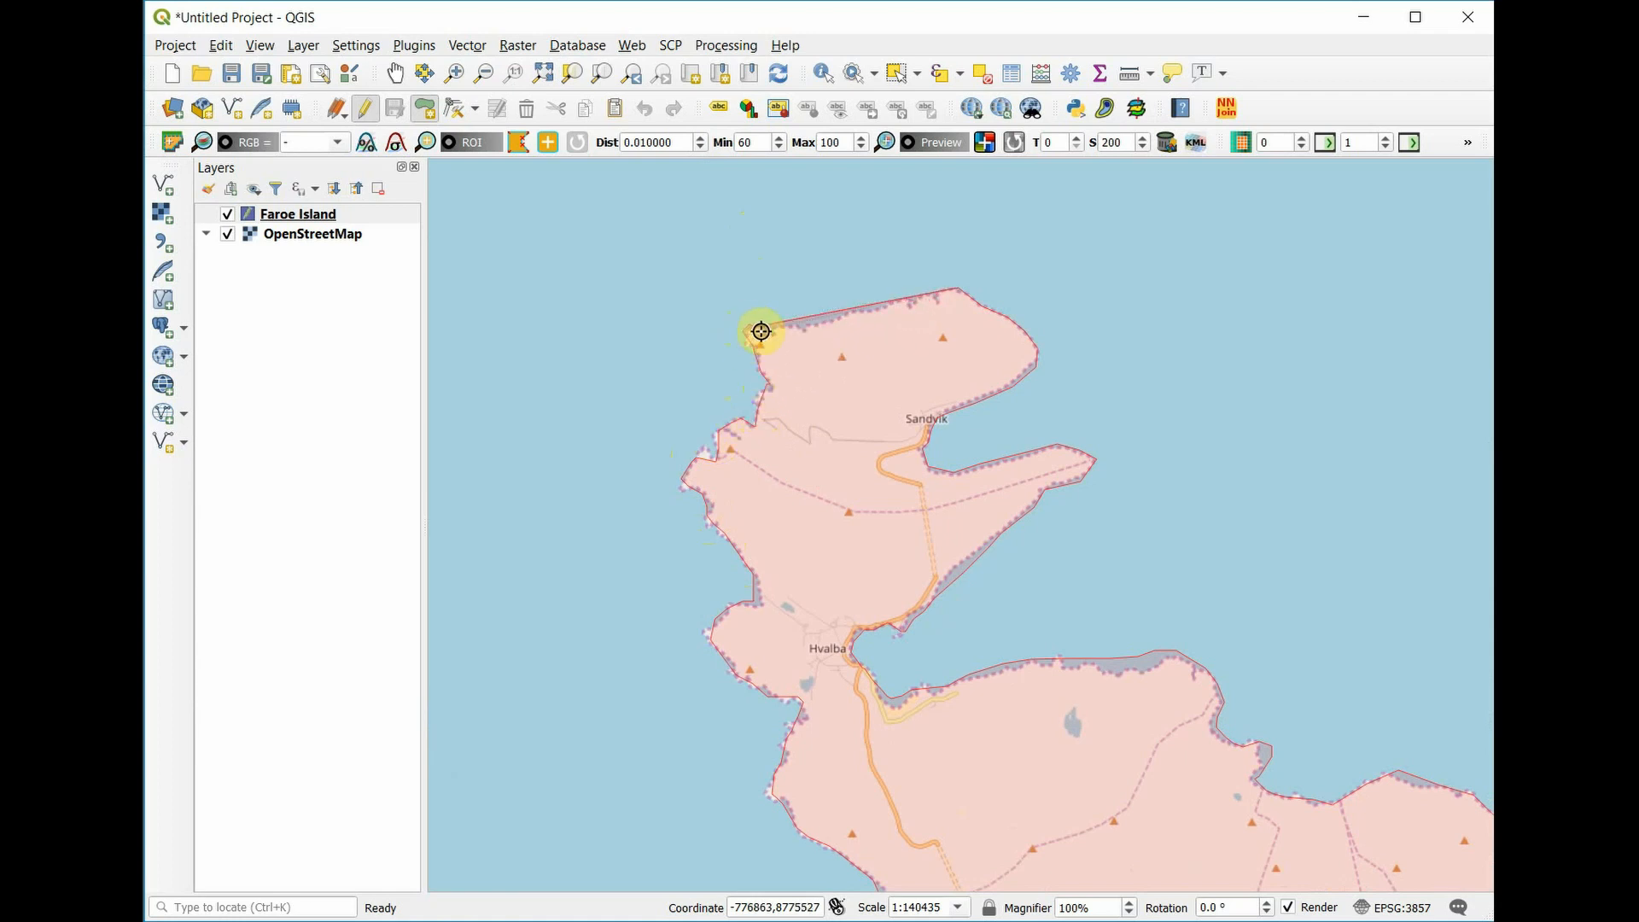
Place the last vertices around the island's northwest corner, then finish the polygon and accept it with an empty id.
{"action": "left_click", "coordinate": [745, 330]}
{"action": "left_click", "coordinate": [799, 329]}
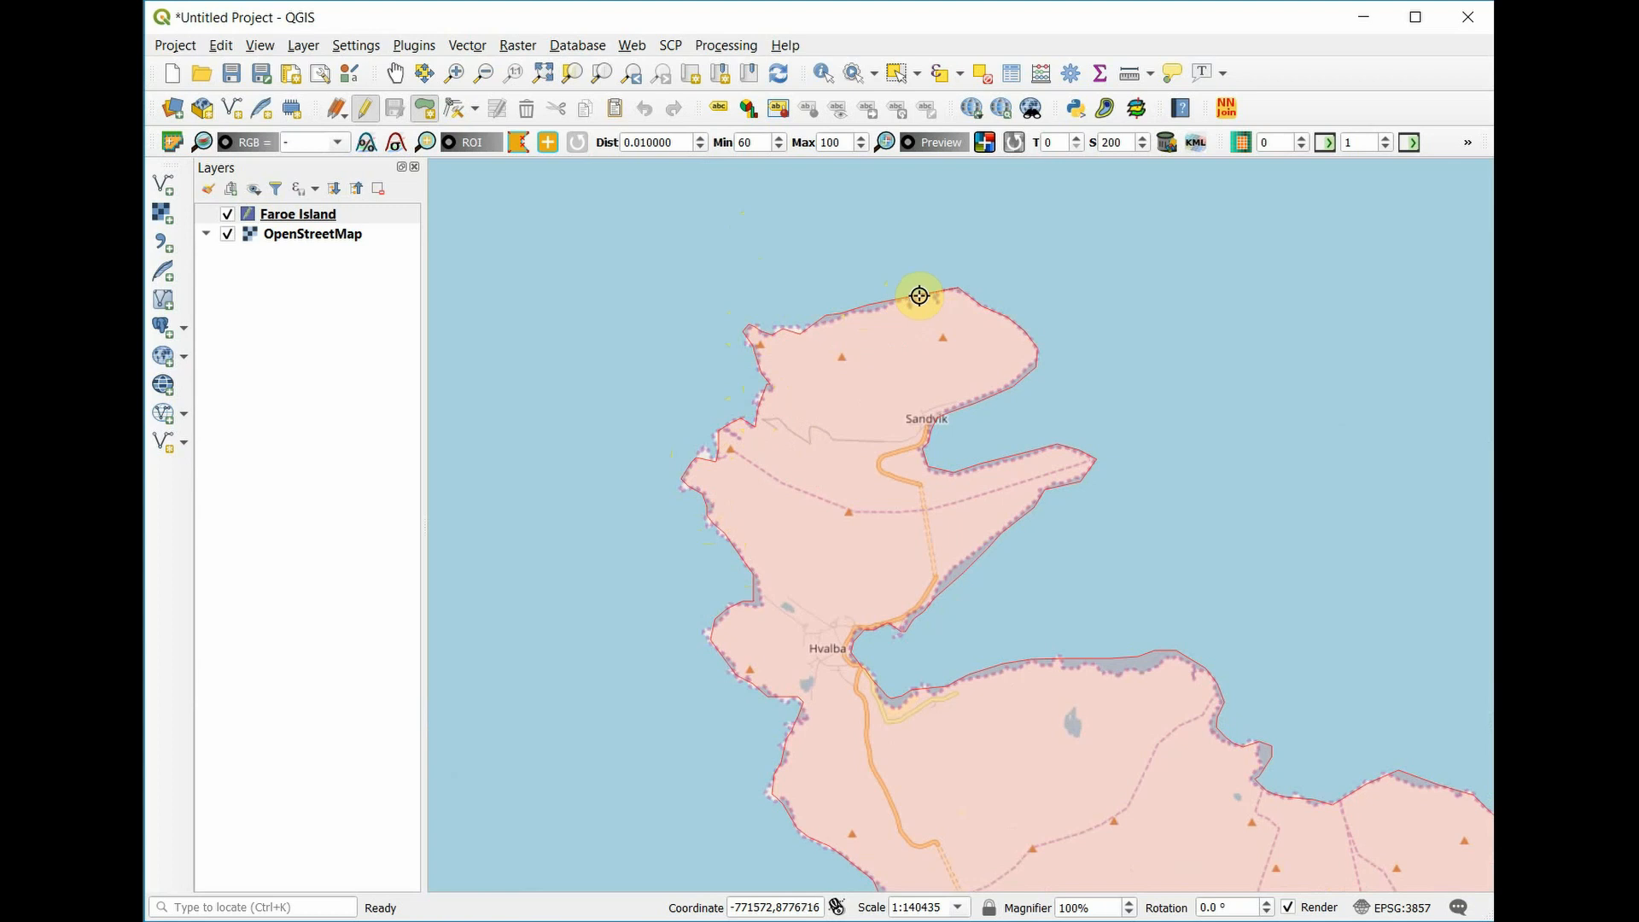
{"action": "right_click", "coordinate": [915, 292]}
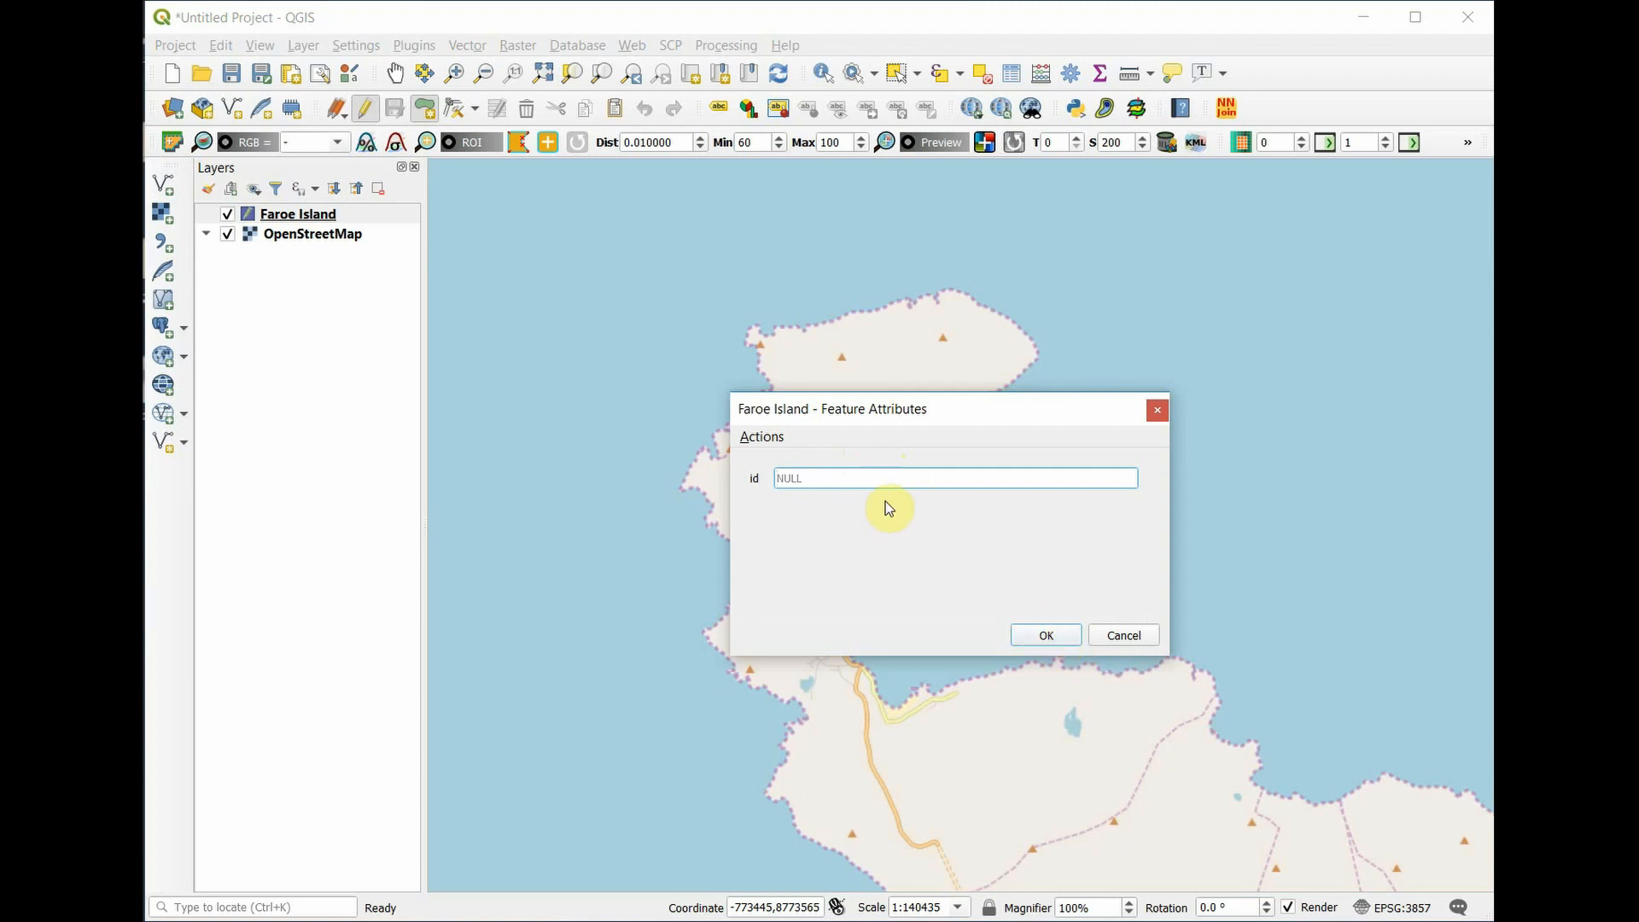
{"action": "left_click", "coordinate": [1046, 638]}
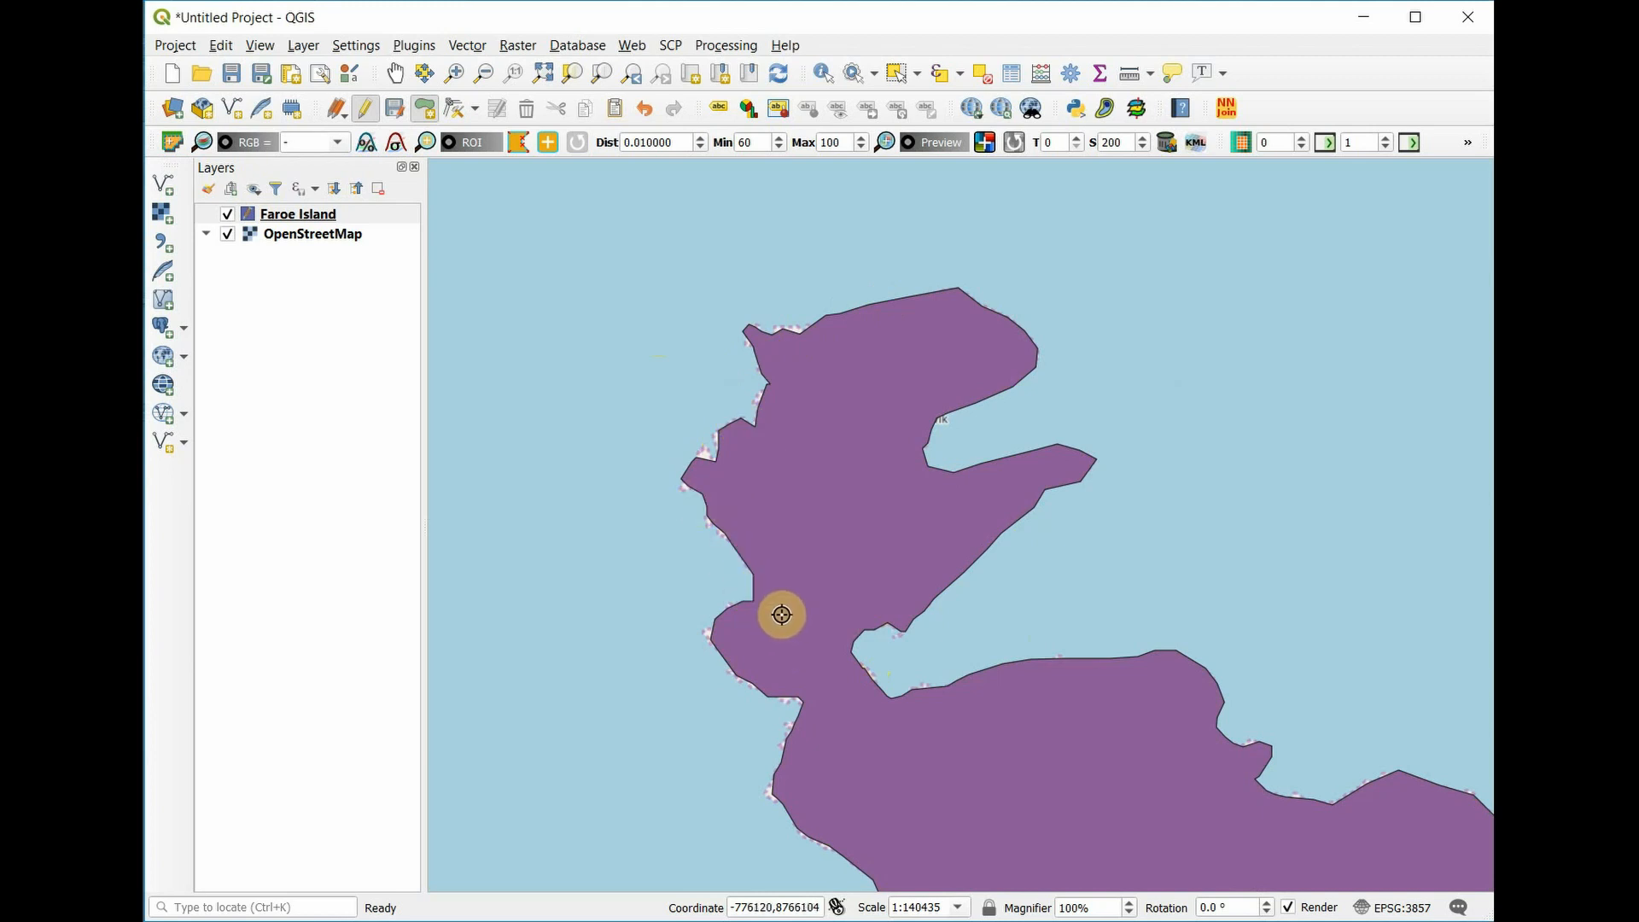
Run the vector geometry Smooth algorithm on the Faroe Island layer with 1 iteration, 0.25 offset and 180 maximum angle, outputting a temporary layer.
{"action": "left_click", "coordinate": [722, 47]}
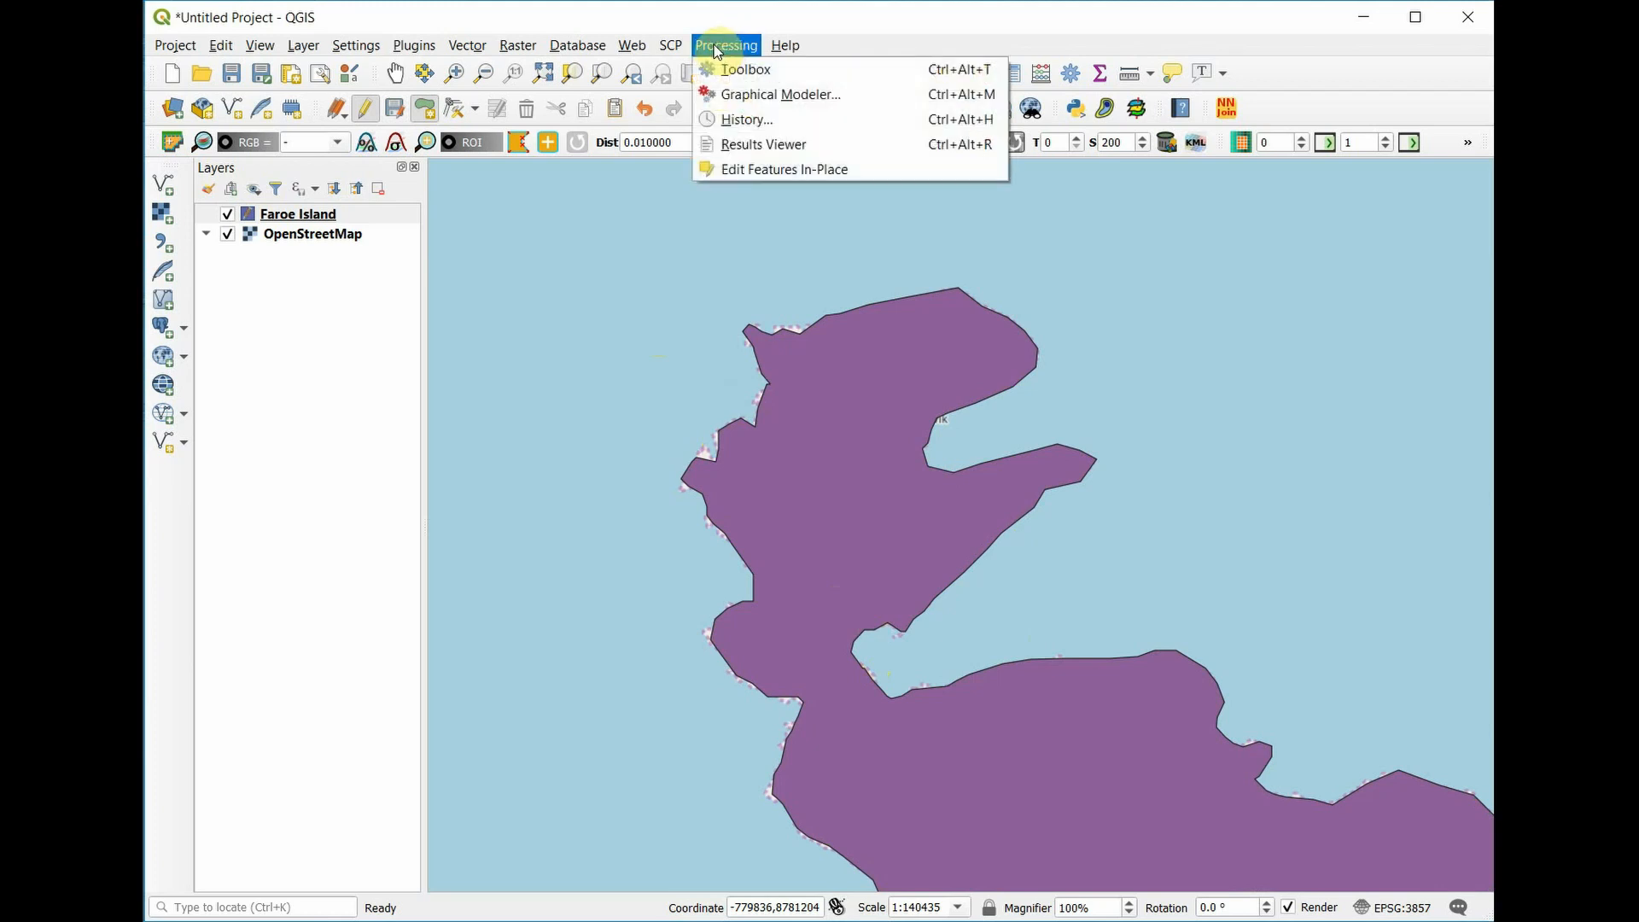
{"action": "left_click", "coordinate": [728, 79]}
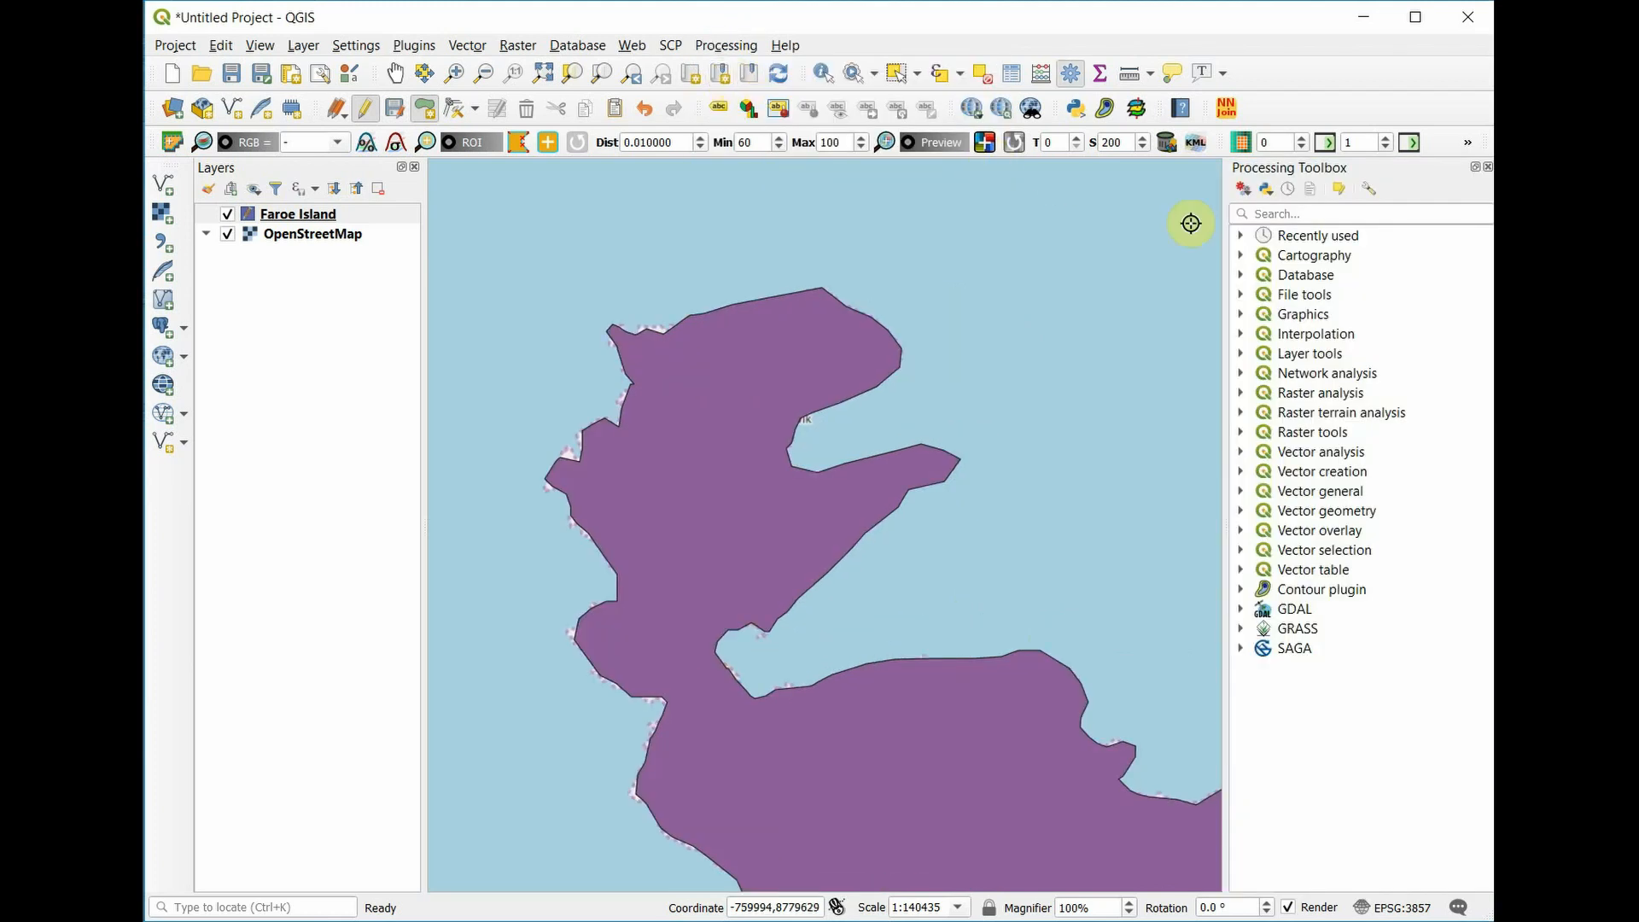
{"action": "left_click", "coordinate": [1294, 220]}
{"action": "type", "text": "smooth"}
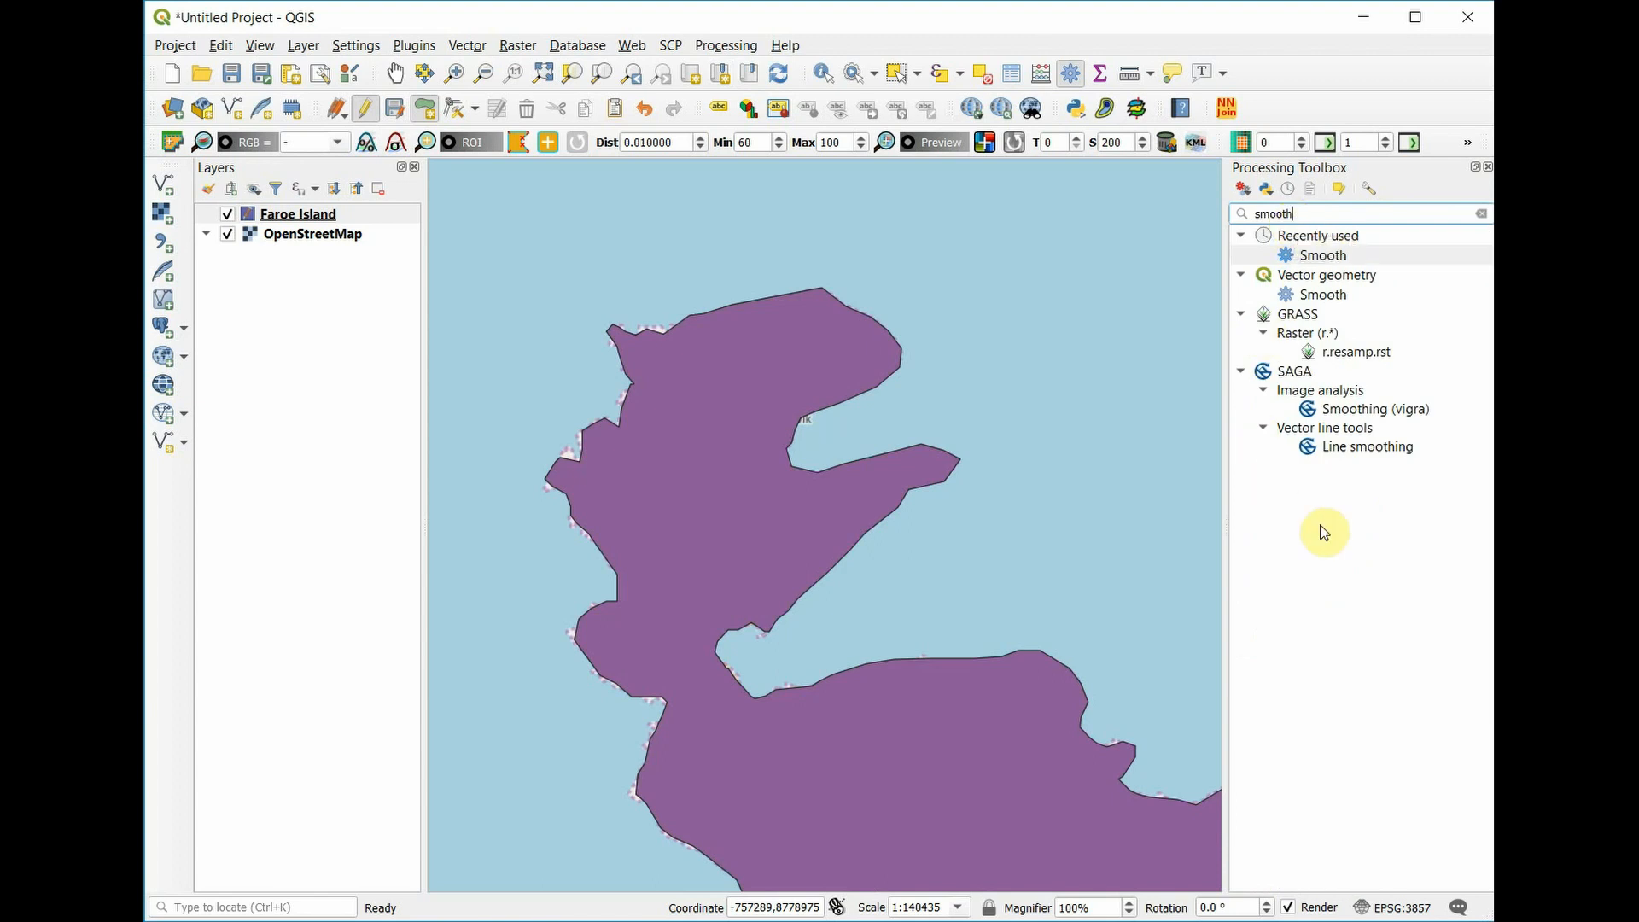
{"action": "double_click", "coordinate": [1315, 295]}
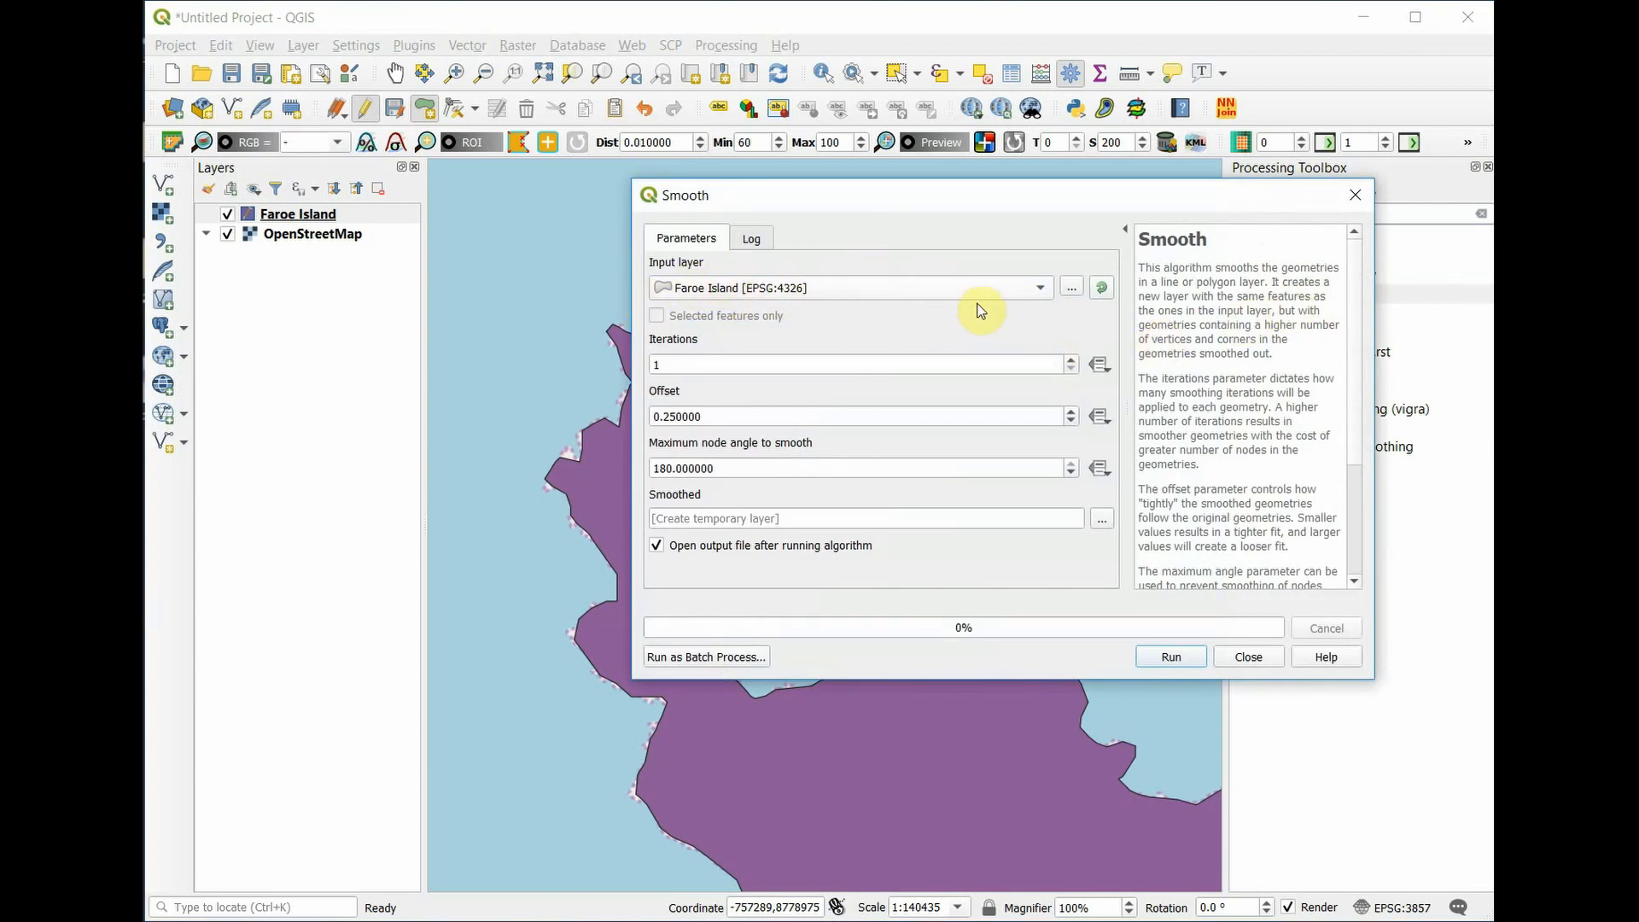
{"action": "left_click", "coordinate": [1176, 657]}
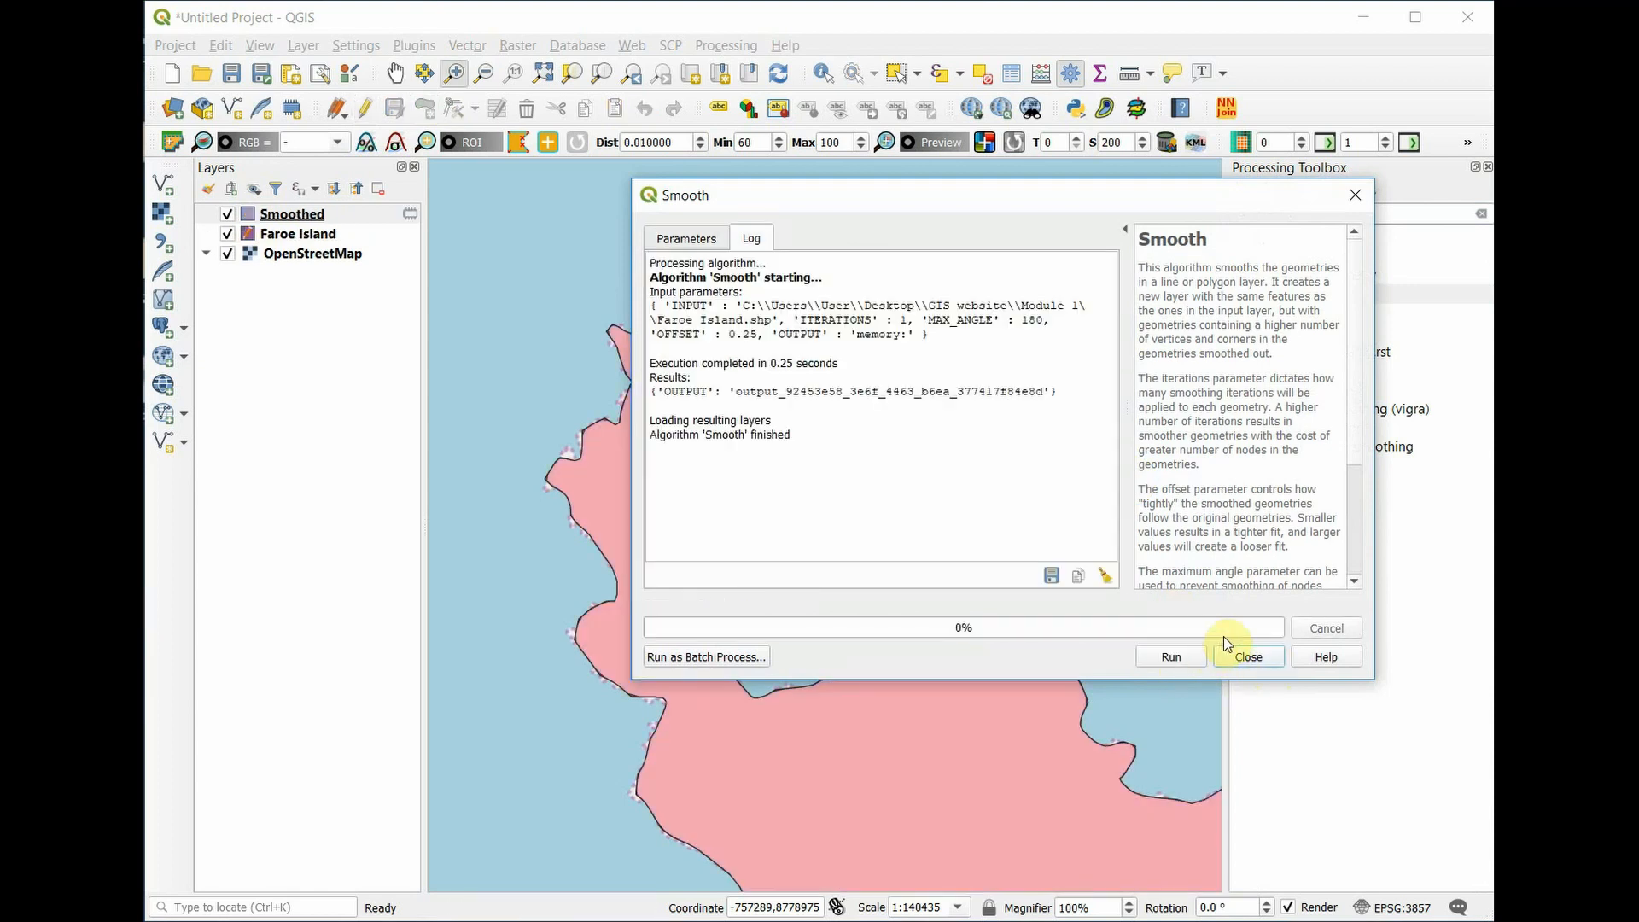
{"action": "left_click", "coordinate": [1253, 662]}
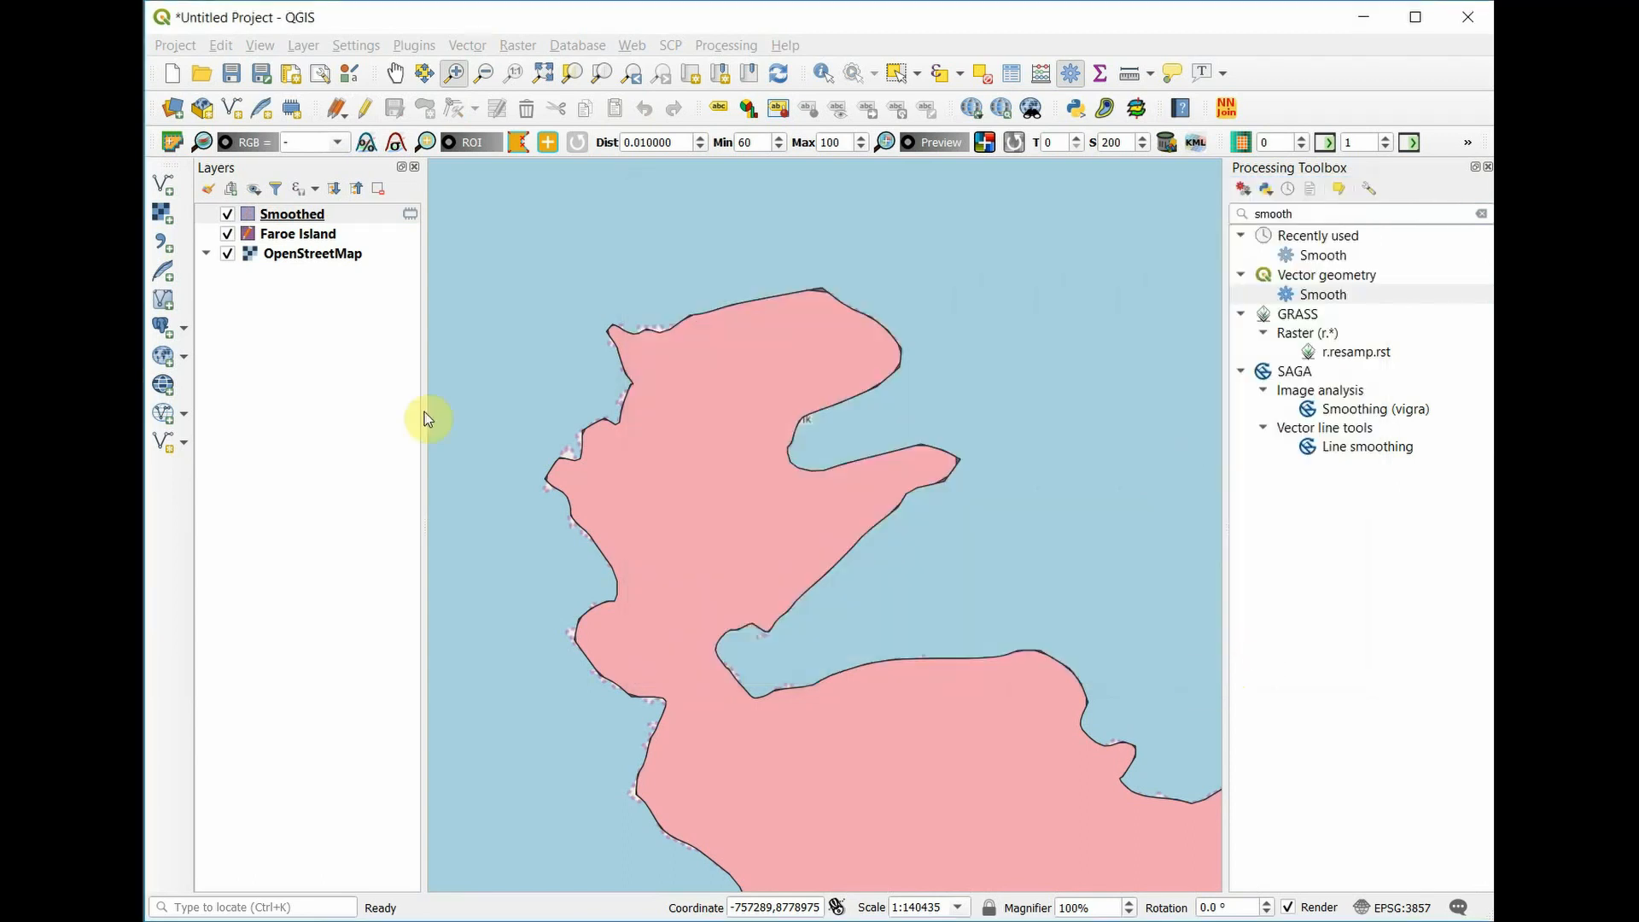
Hide the original Faroe Island layer and check the temporary-layer indicator of the Smoothed layer.
{"action": "left_click", "coordinate": [227, 234]}
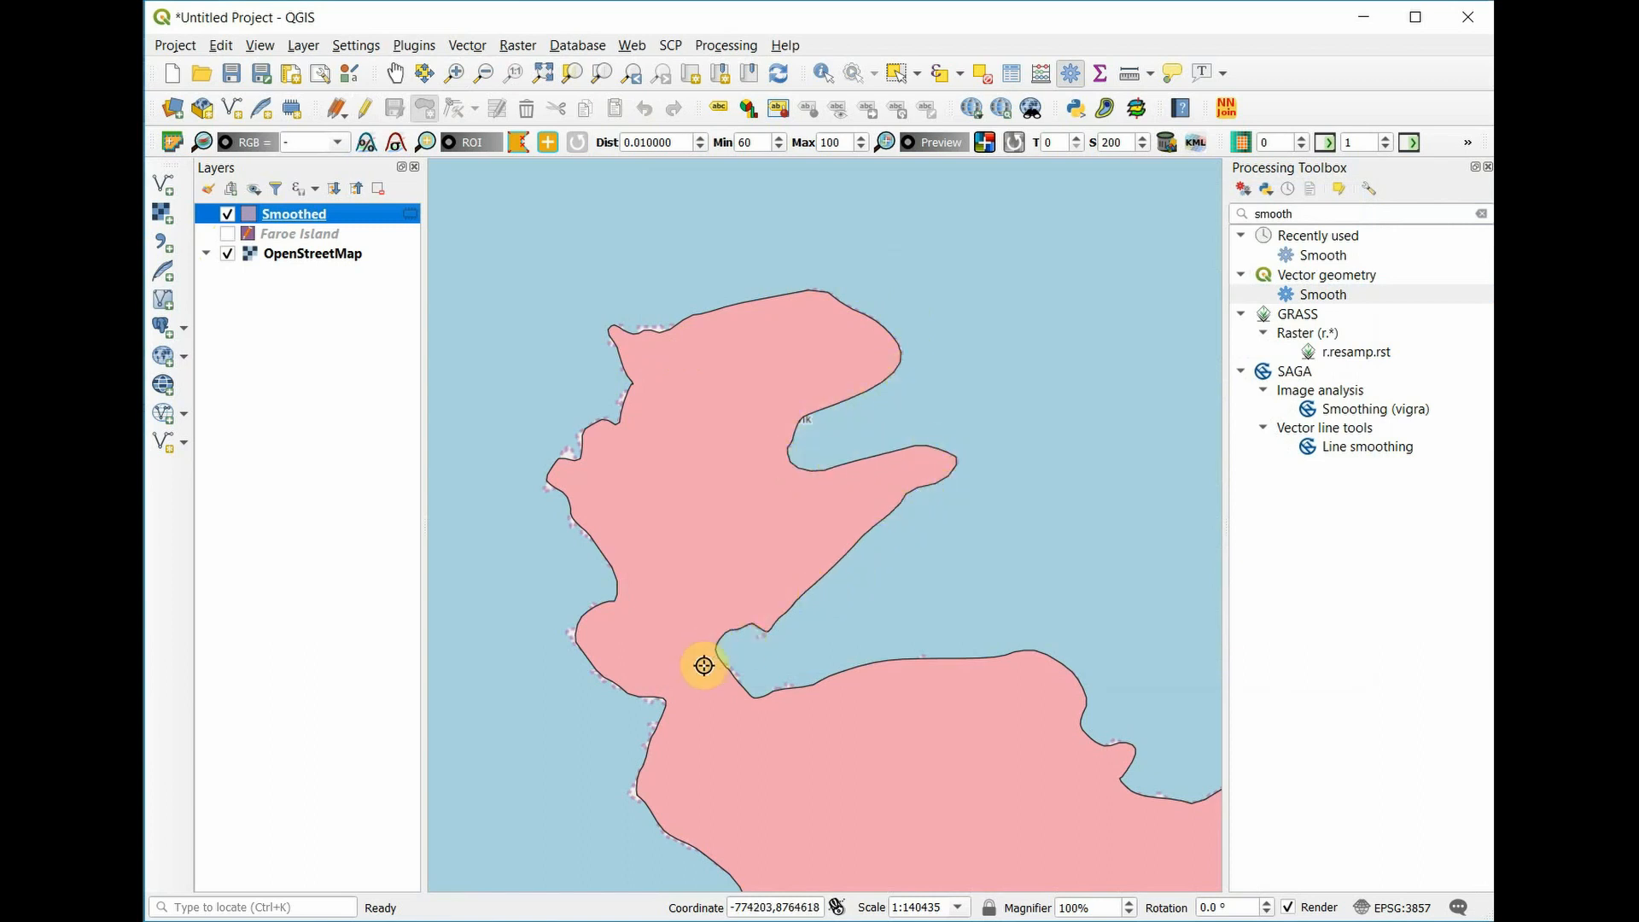
{"action": "left_click", "coordinate": [260, 234]}
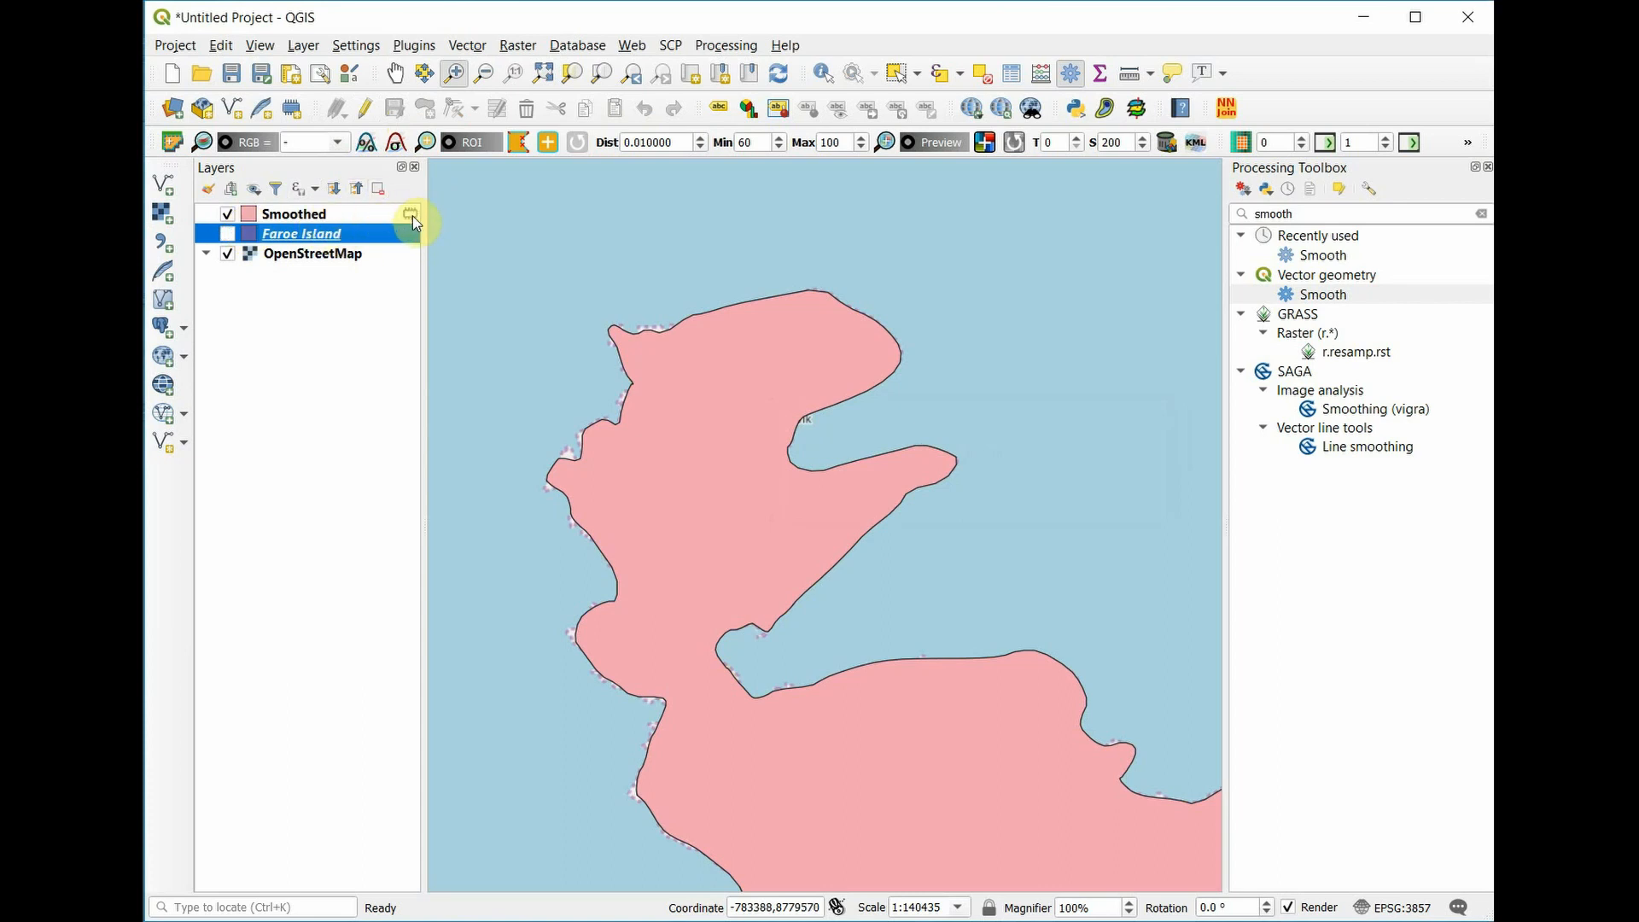
{"action": "mouse_move", "coordinate": [413, 215]}
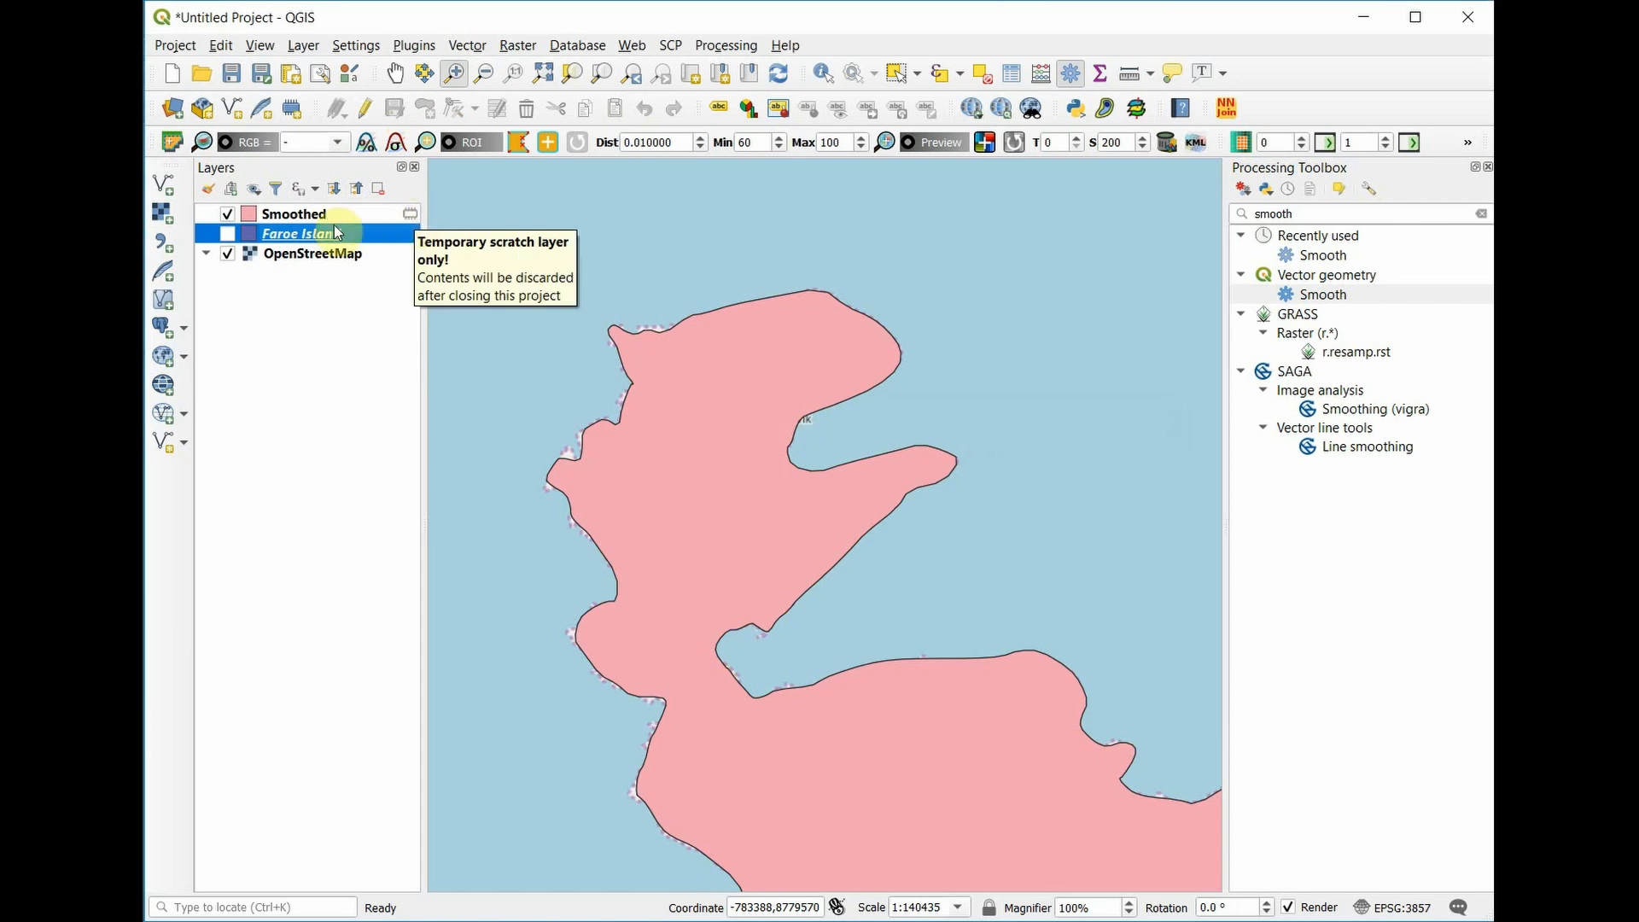
Export the Smoothed layer as an ESRI Shapefile named Faroe Island Smooth in the Module 1 folder, with CRS EPSG:4326 - WGS 84.
{"action": "left_click", "coordinate": [299, 215]}
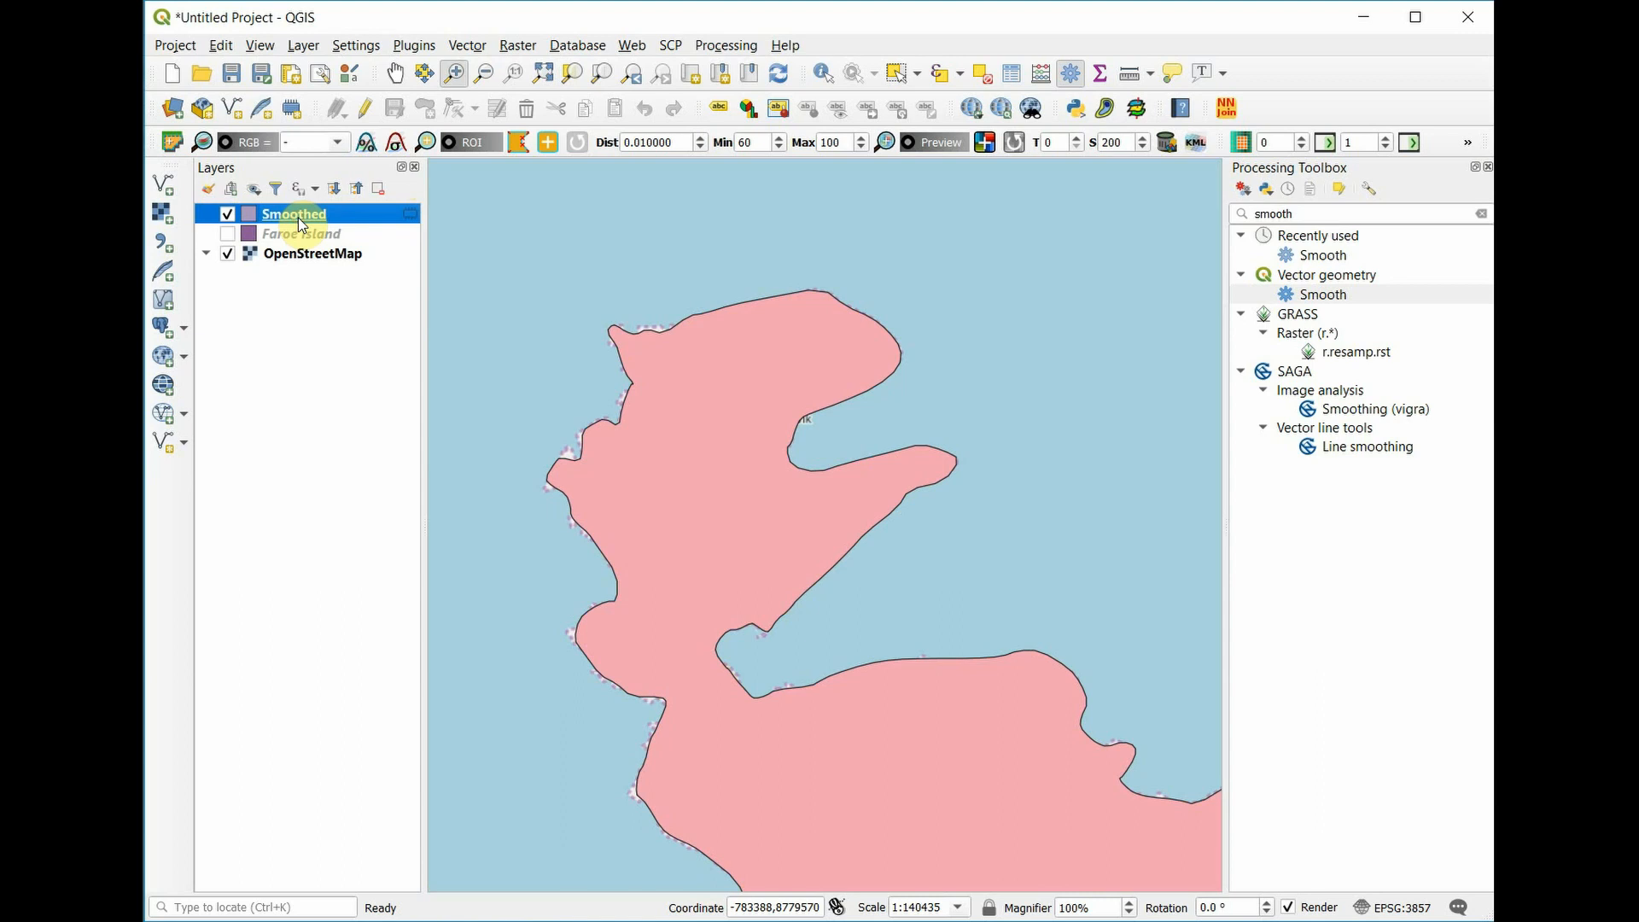
{"action": "right_click", "coordinate": [300, 223]}
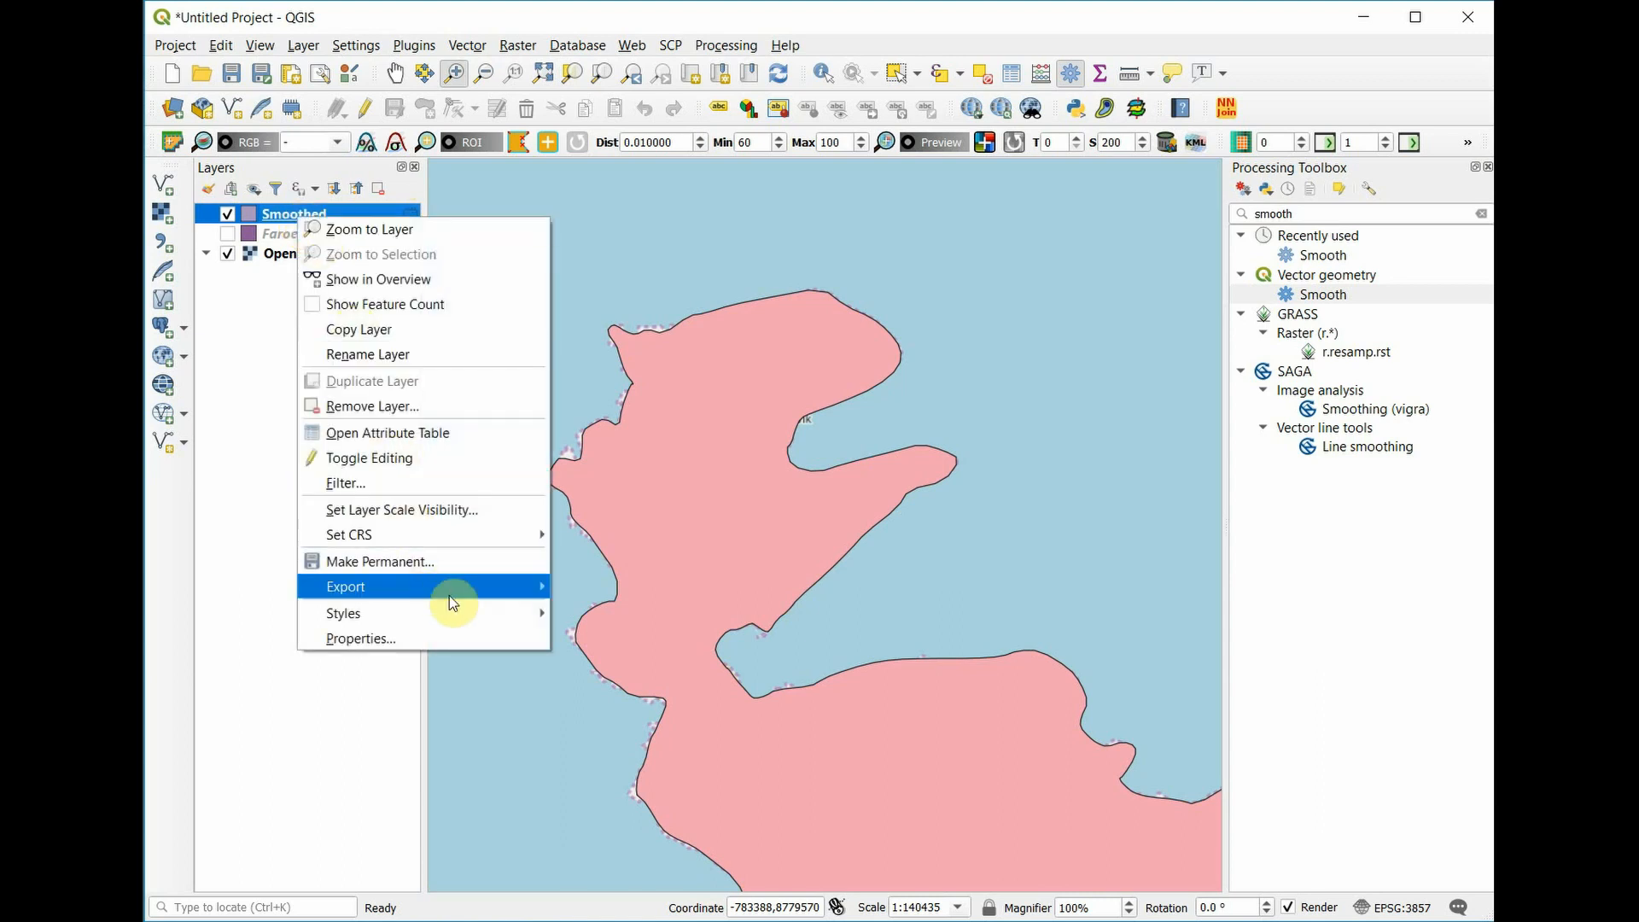
{"action": "mouse_move", "coordinate": [456, 595]}
{"action": "left_click", "coordinate": [581, 587]}
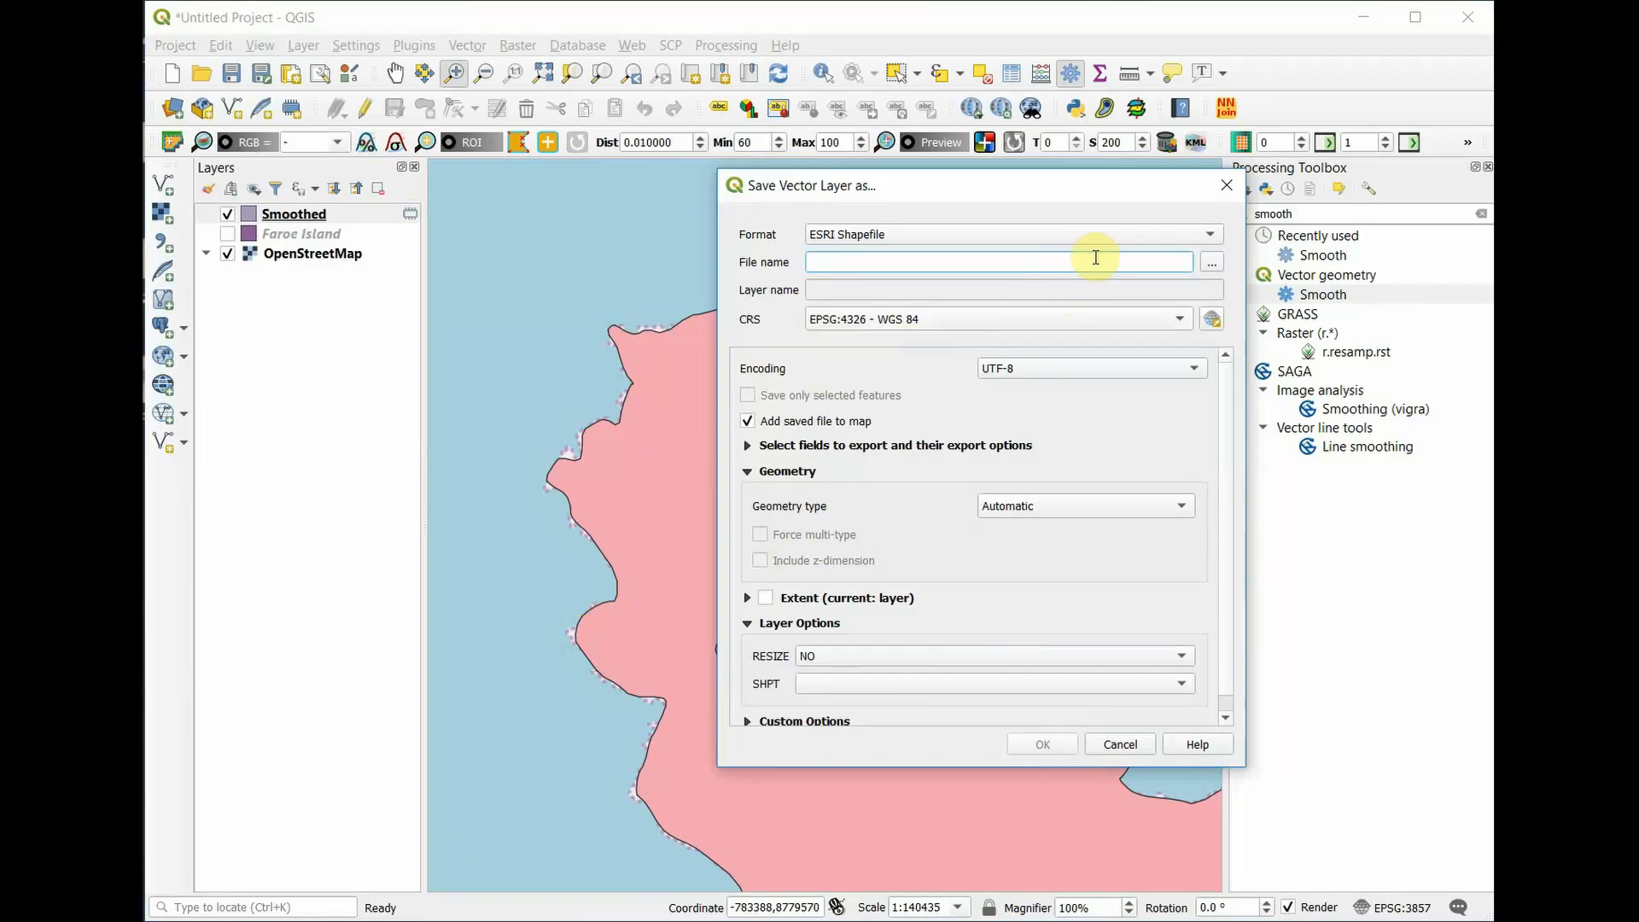
{"action": "left_click", "coordinate": [1217, 262]}
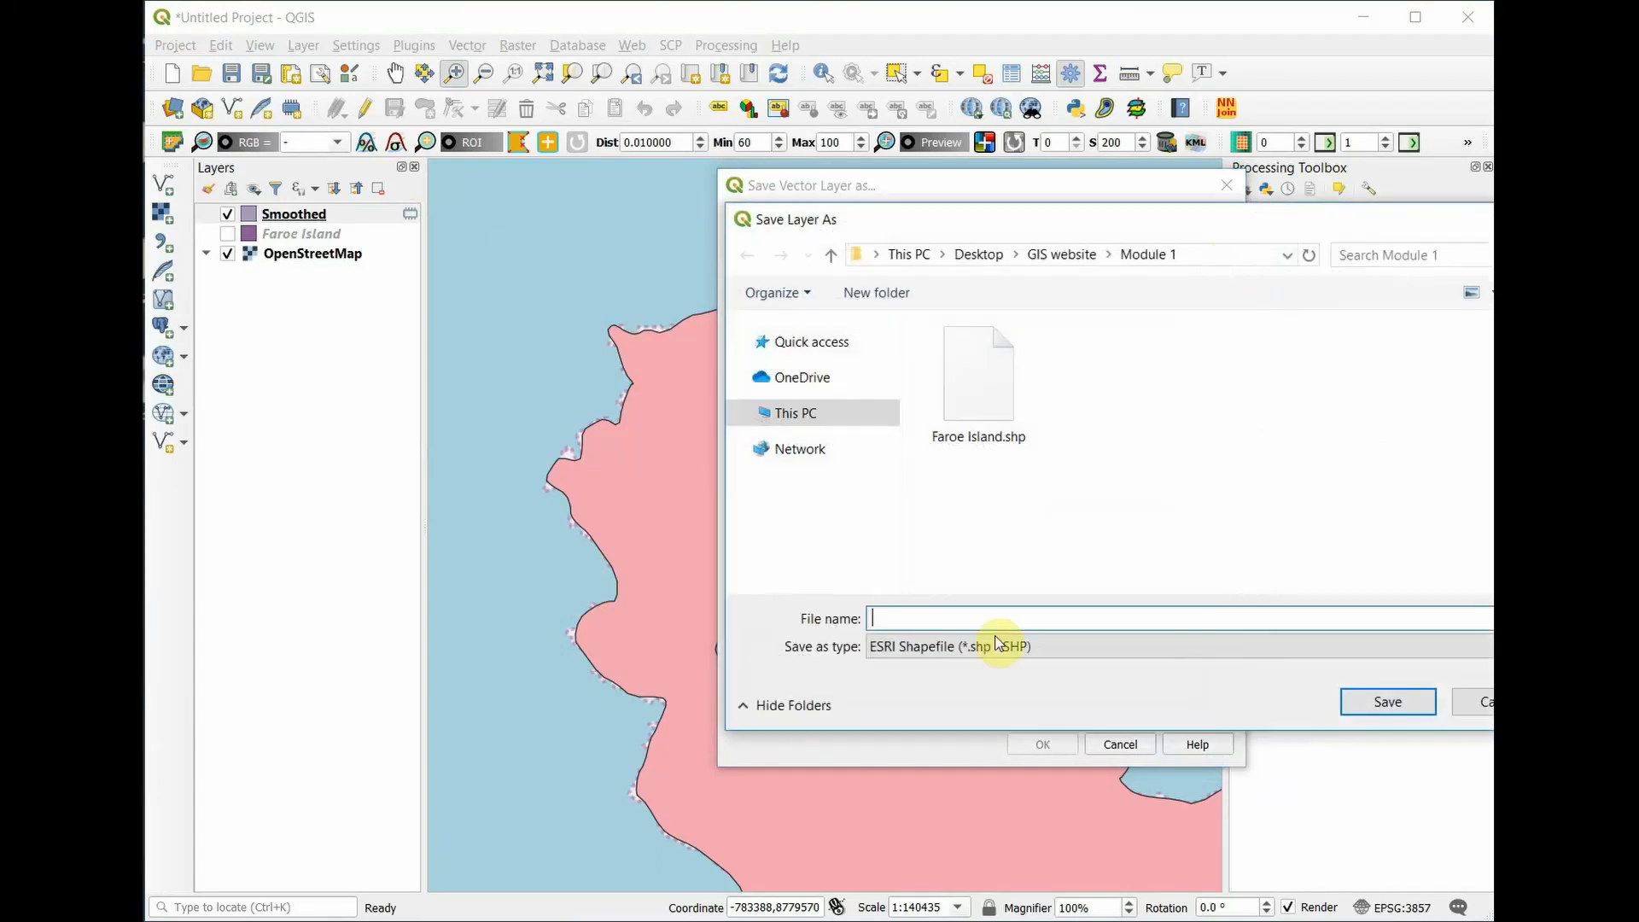
{"action": "left_click", "coordinate": [980, 392]}
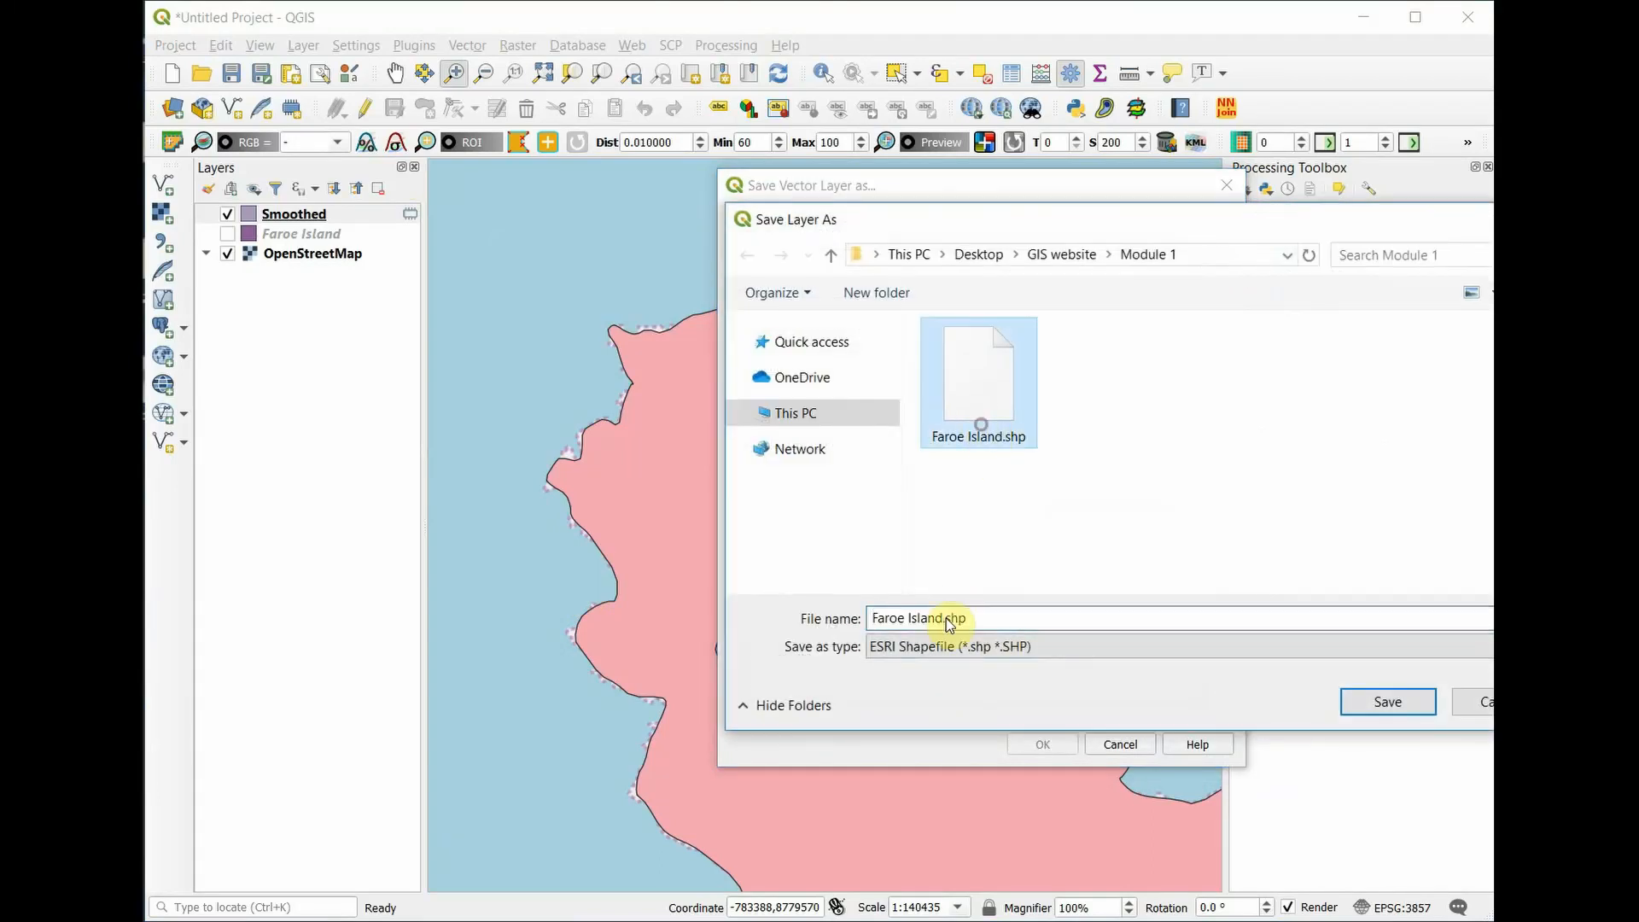
{"action": "double_click", "coordinate": [980, 620]}
{"action": "left_click", "coordinate": [980, 620]}
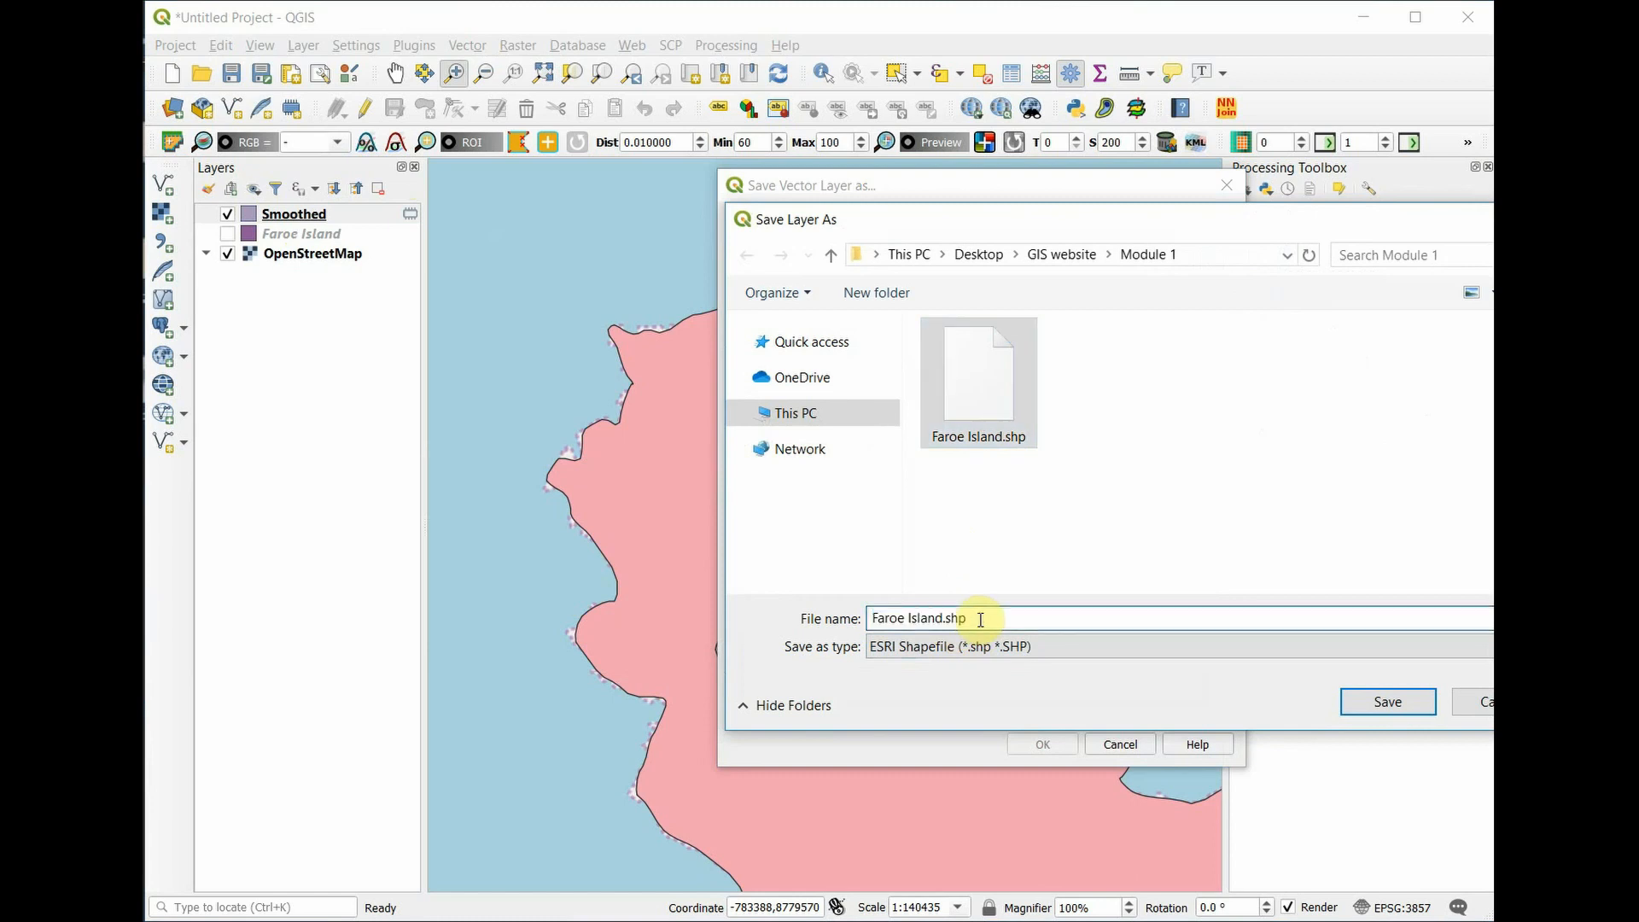
{"action": "key", "text": "BackSpace"}
{"action": "key", "text": "BackSpace"}
{"action": "key", "text": "BackSpace"}
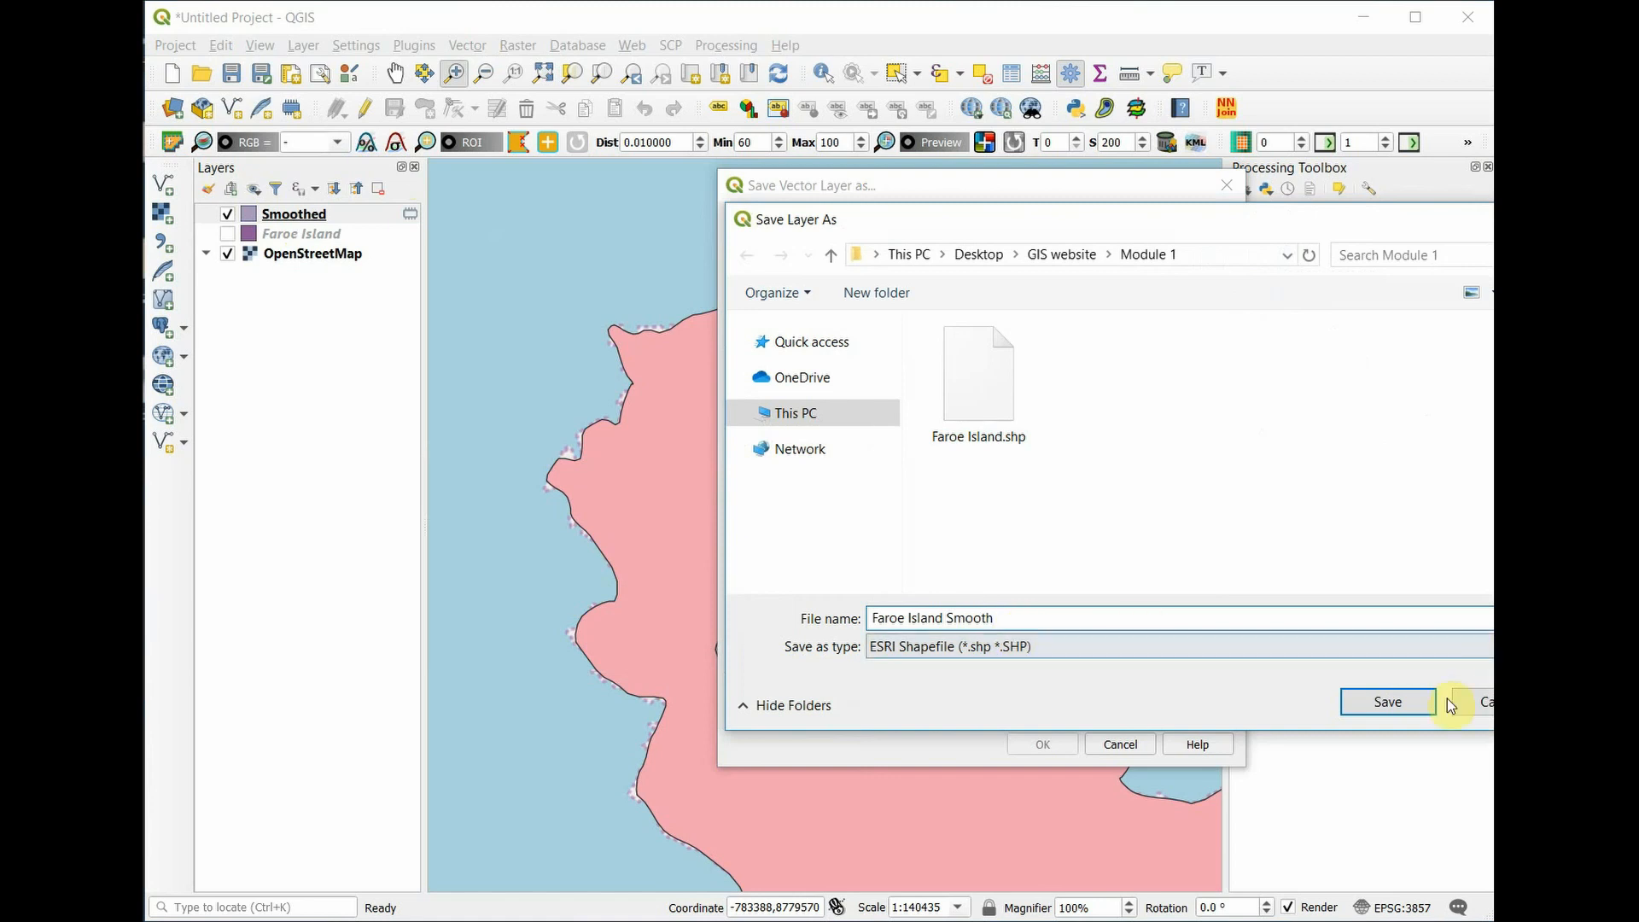
{"action": "left_click", "coordinate": [1389, 702]}
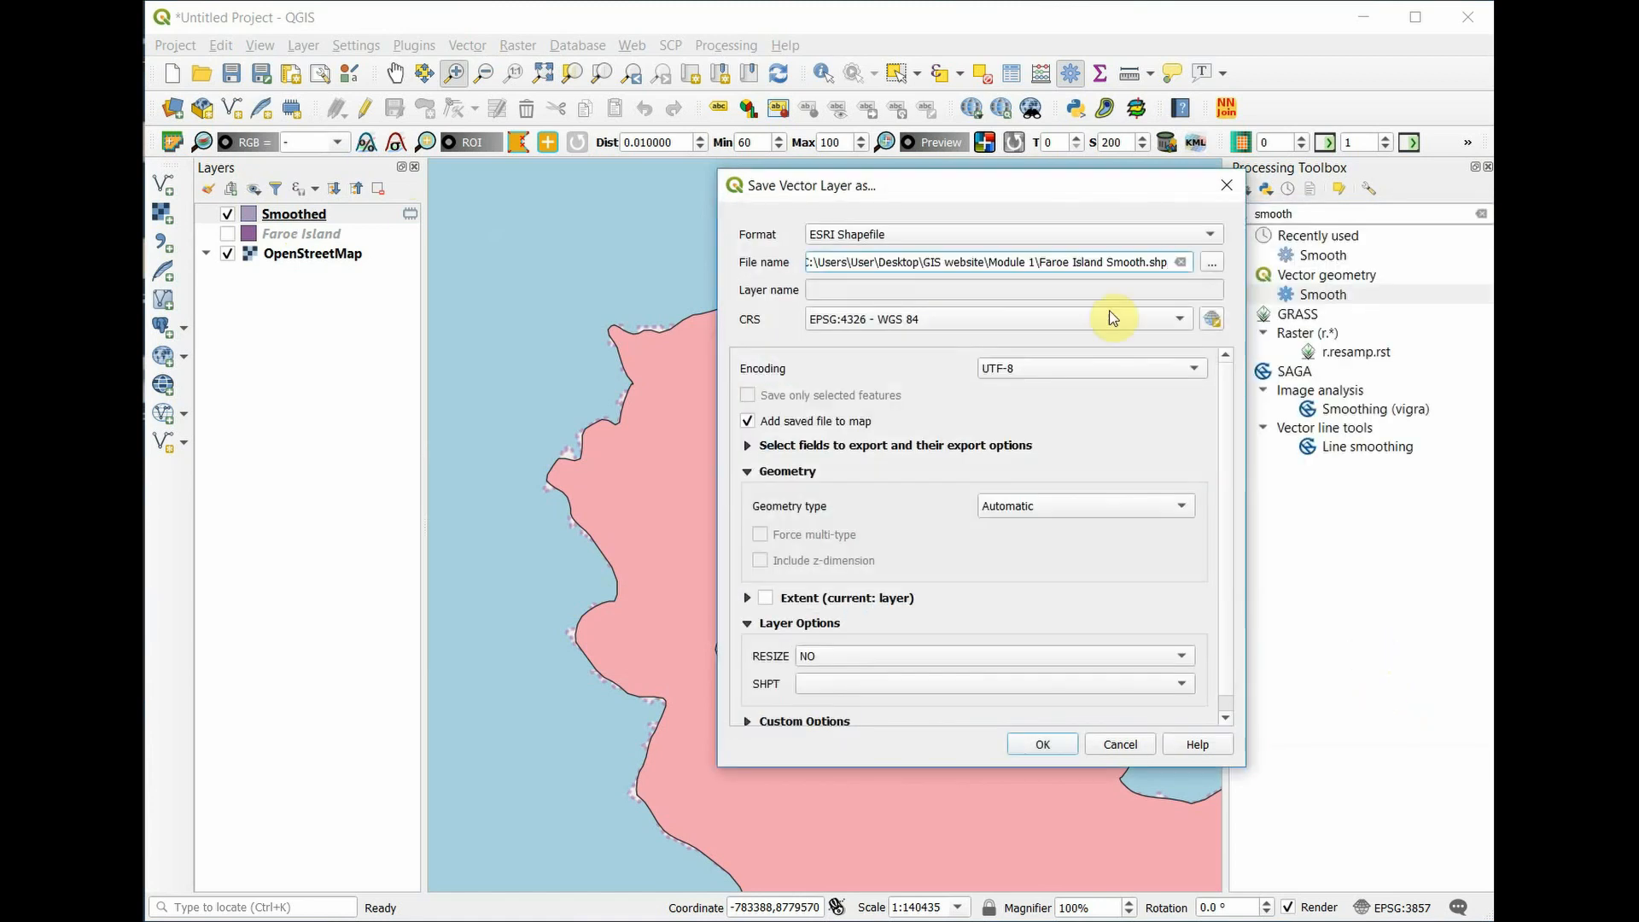
{"action": "left_click", "coordinate": [1039, 747]}
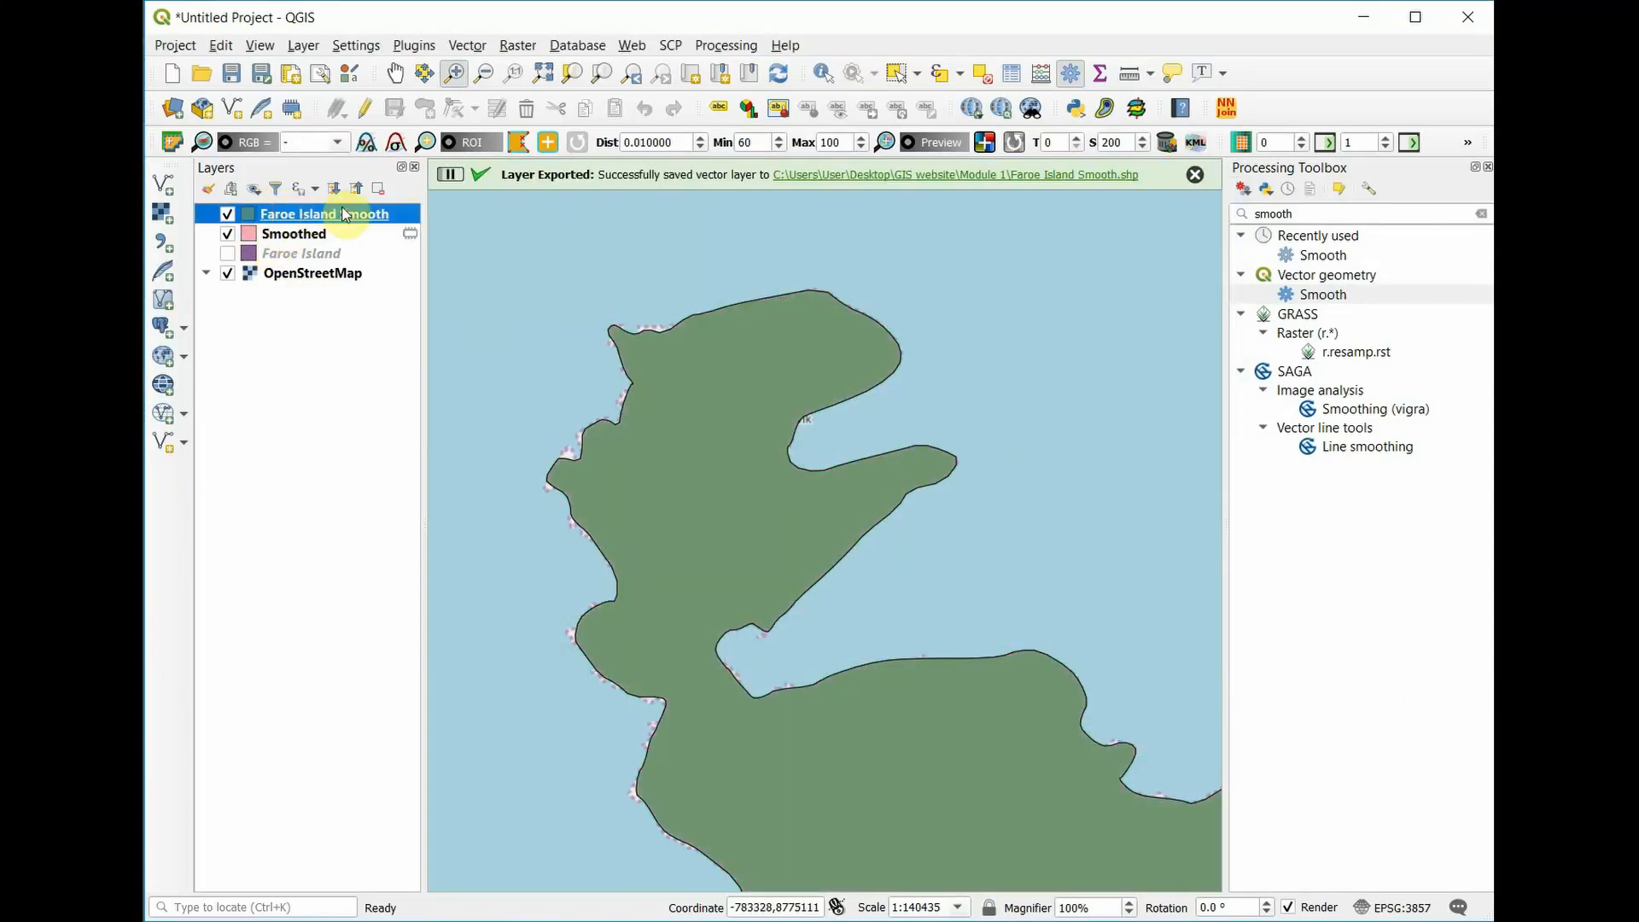
Remove the temporary Smoothed layer and the original Faroe Island layer from the project.
{"action": "left_click", "coordinate": [314, 233]}
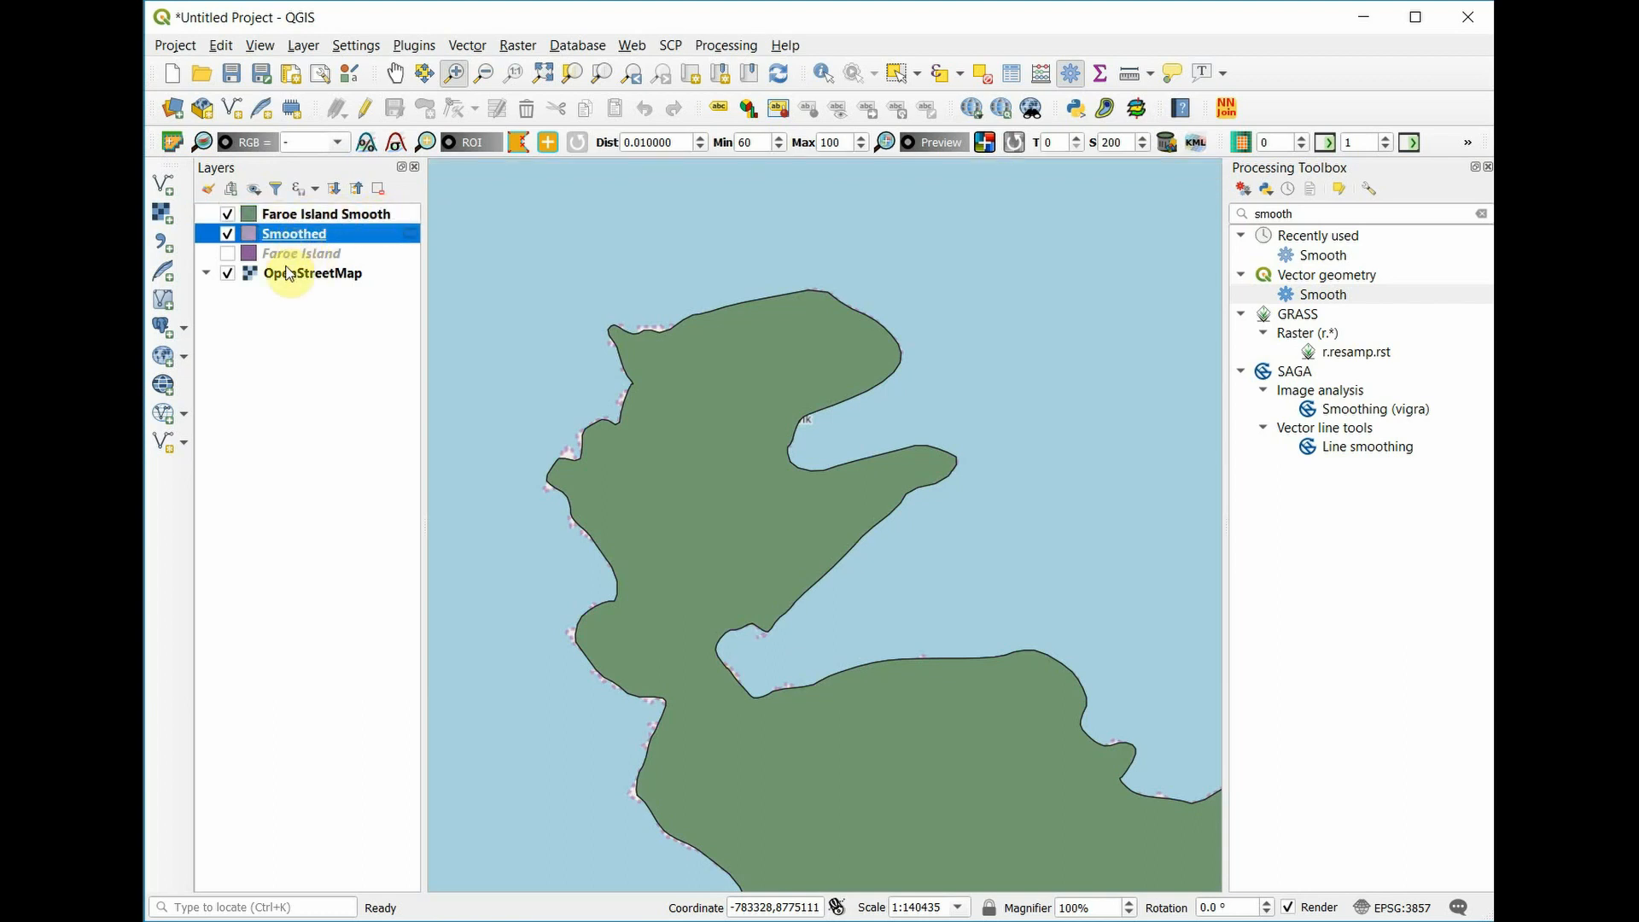
{"action": "left_click", "coordinate": [287, 255], "text": "ctrl"}
{"action": "right_click", "coordinate": [285, 260]}
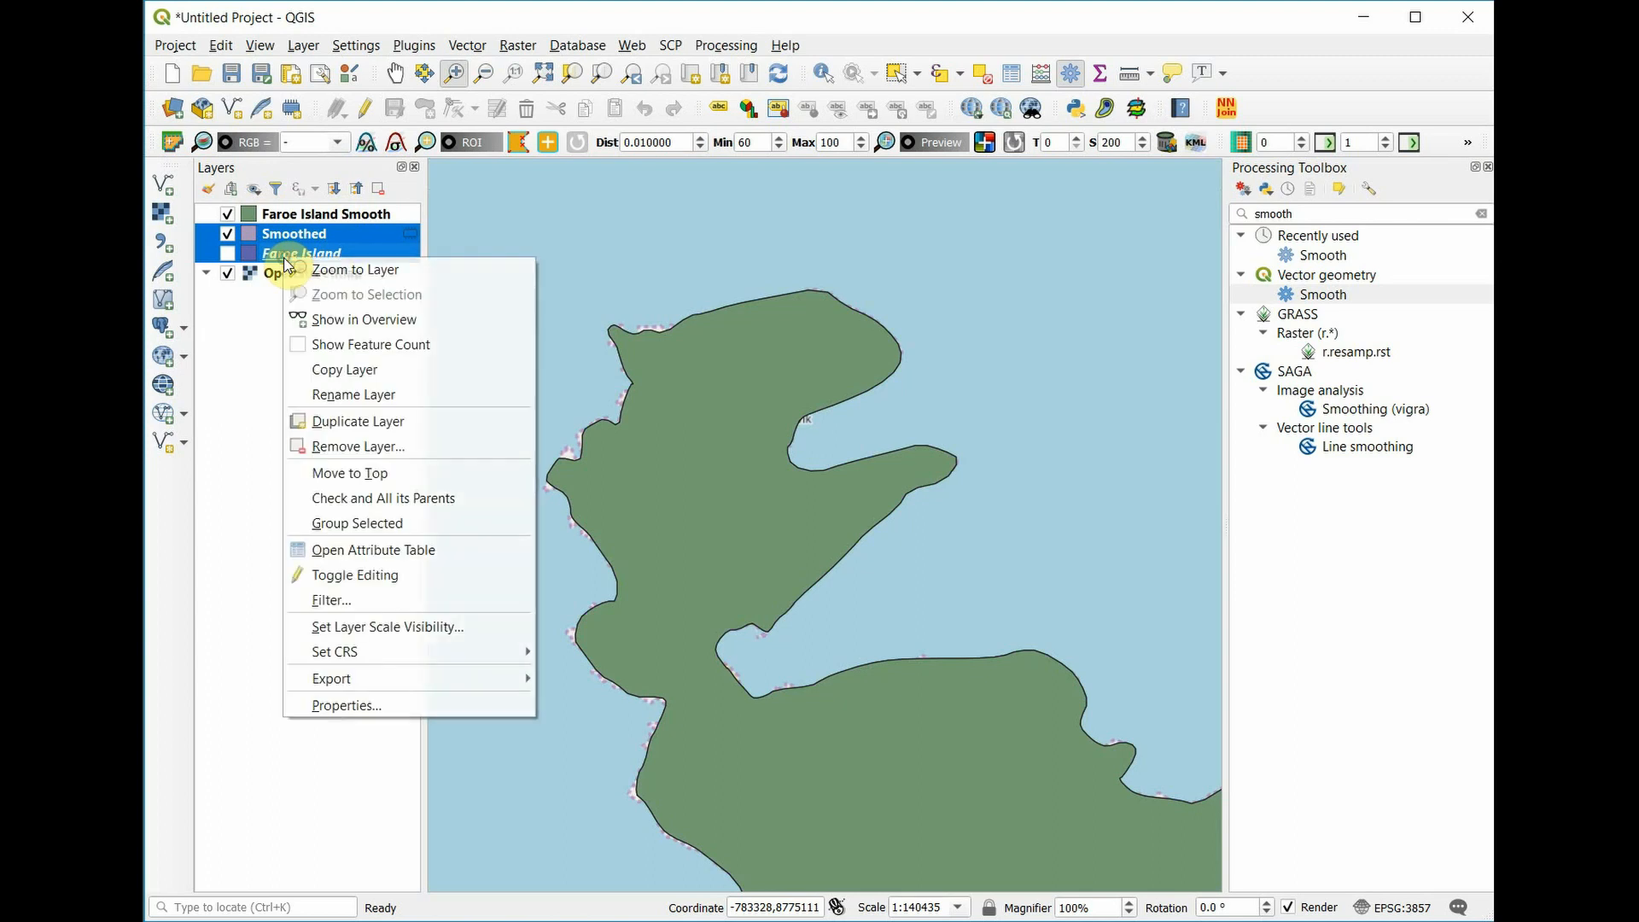
{"action": "left_click", "coordinate": [383, 447]}
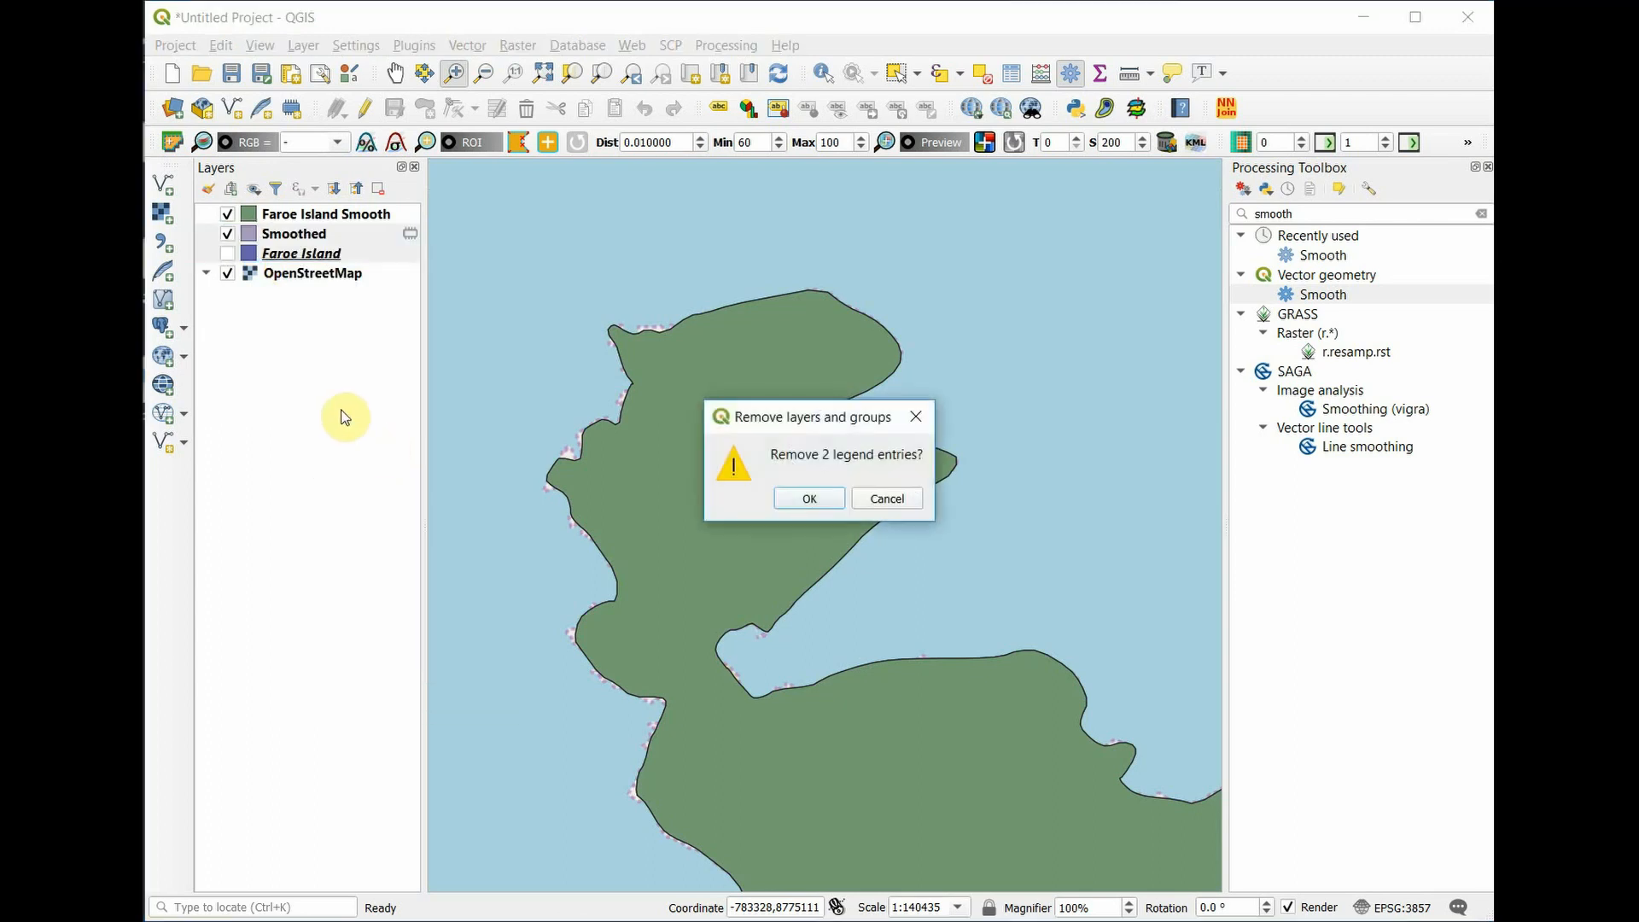
{"action": "left_click", "coordinate": [830, 498]}
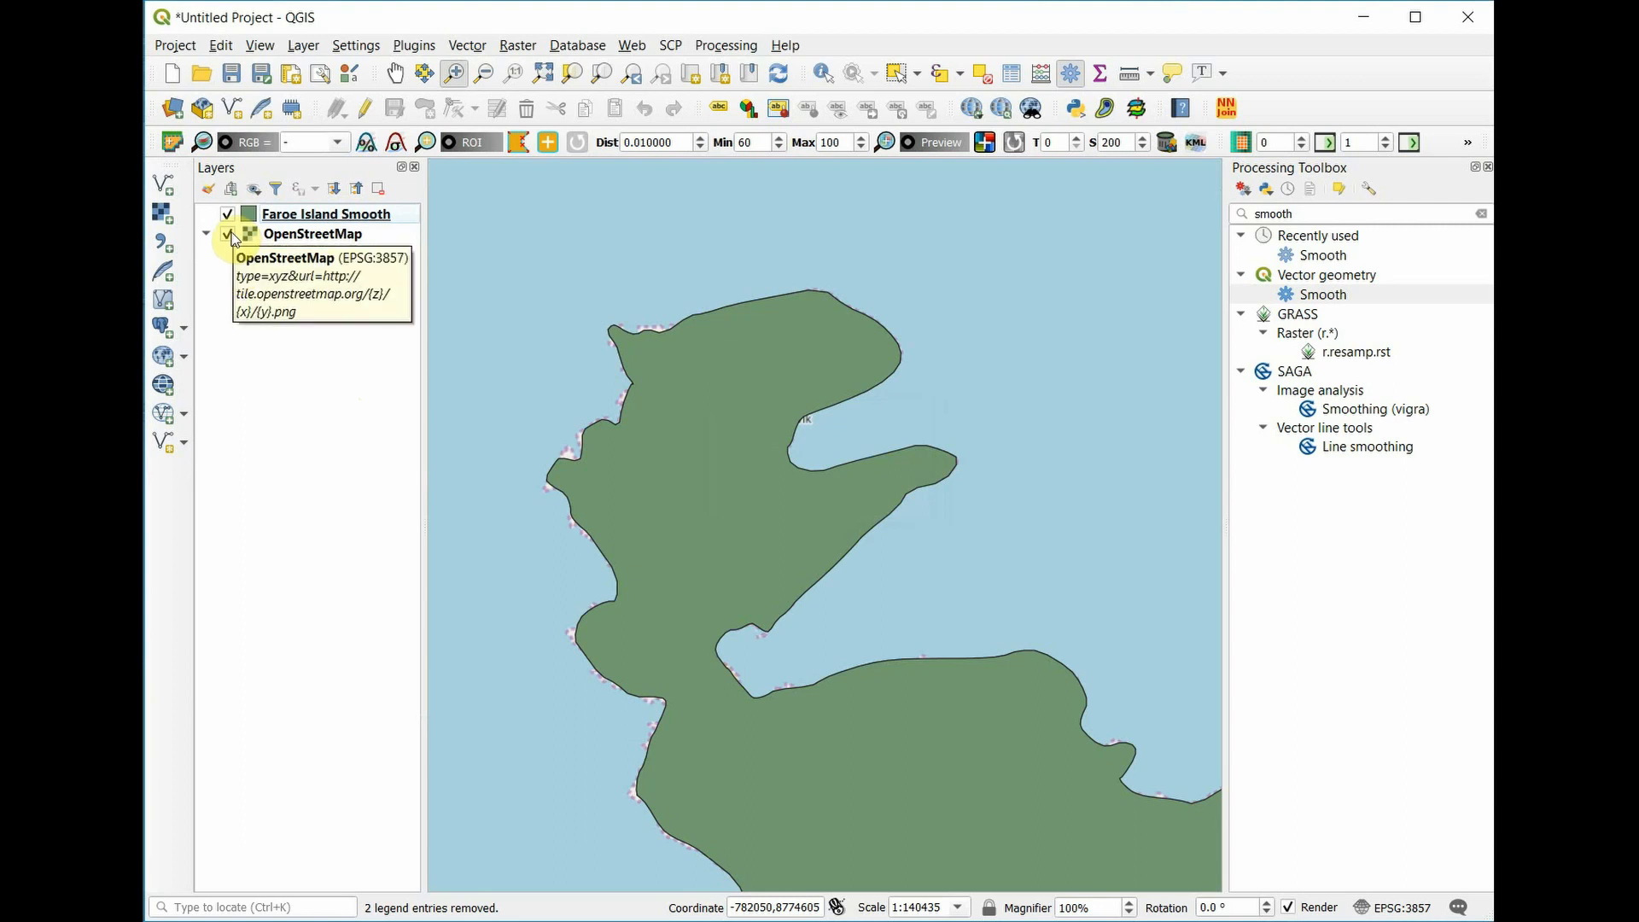
Hide the OpenStreetMap base layer and fit the map to the full extent of the Faroe Island Smooth layer.
{"action": "left_click", "coordinate": [228, 235]}
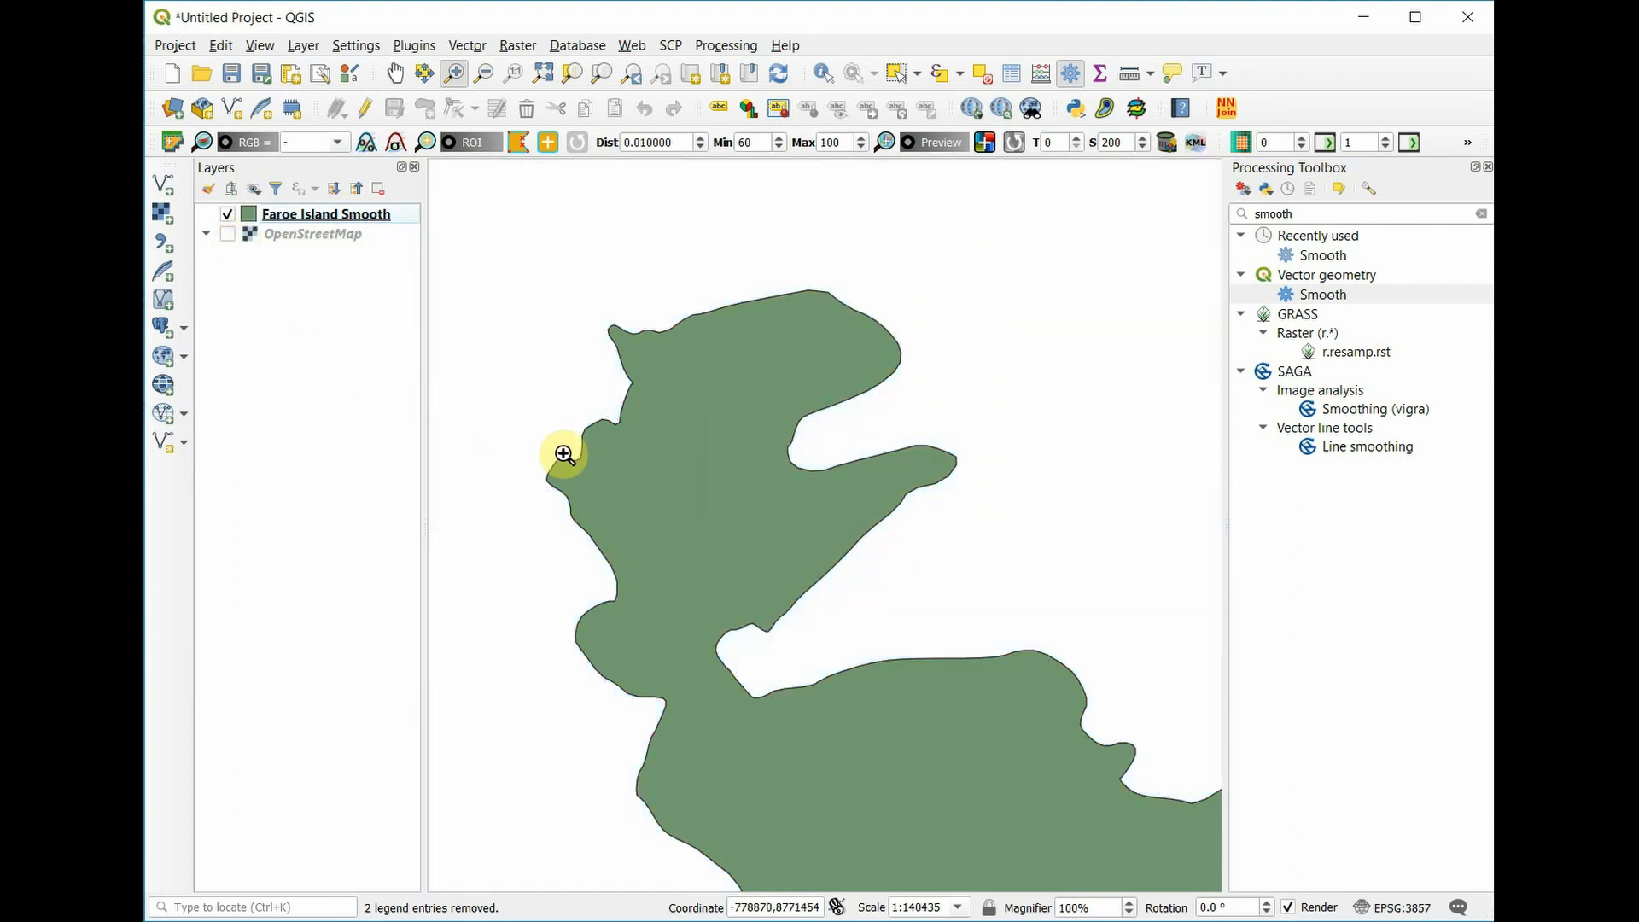
{"action": "scroll", "coordinate": [757, 472], "scroll_direction": "down", "scroll_amount": 1}
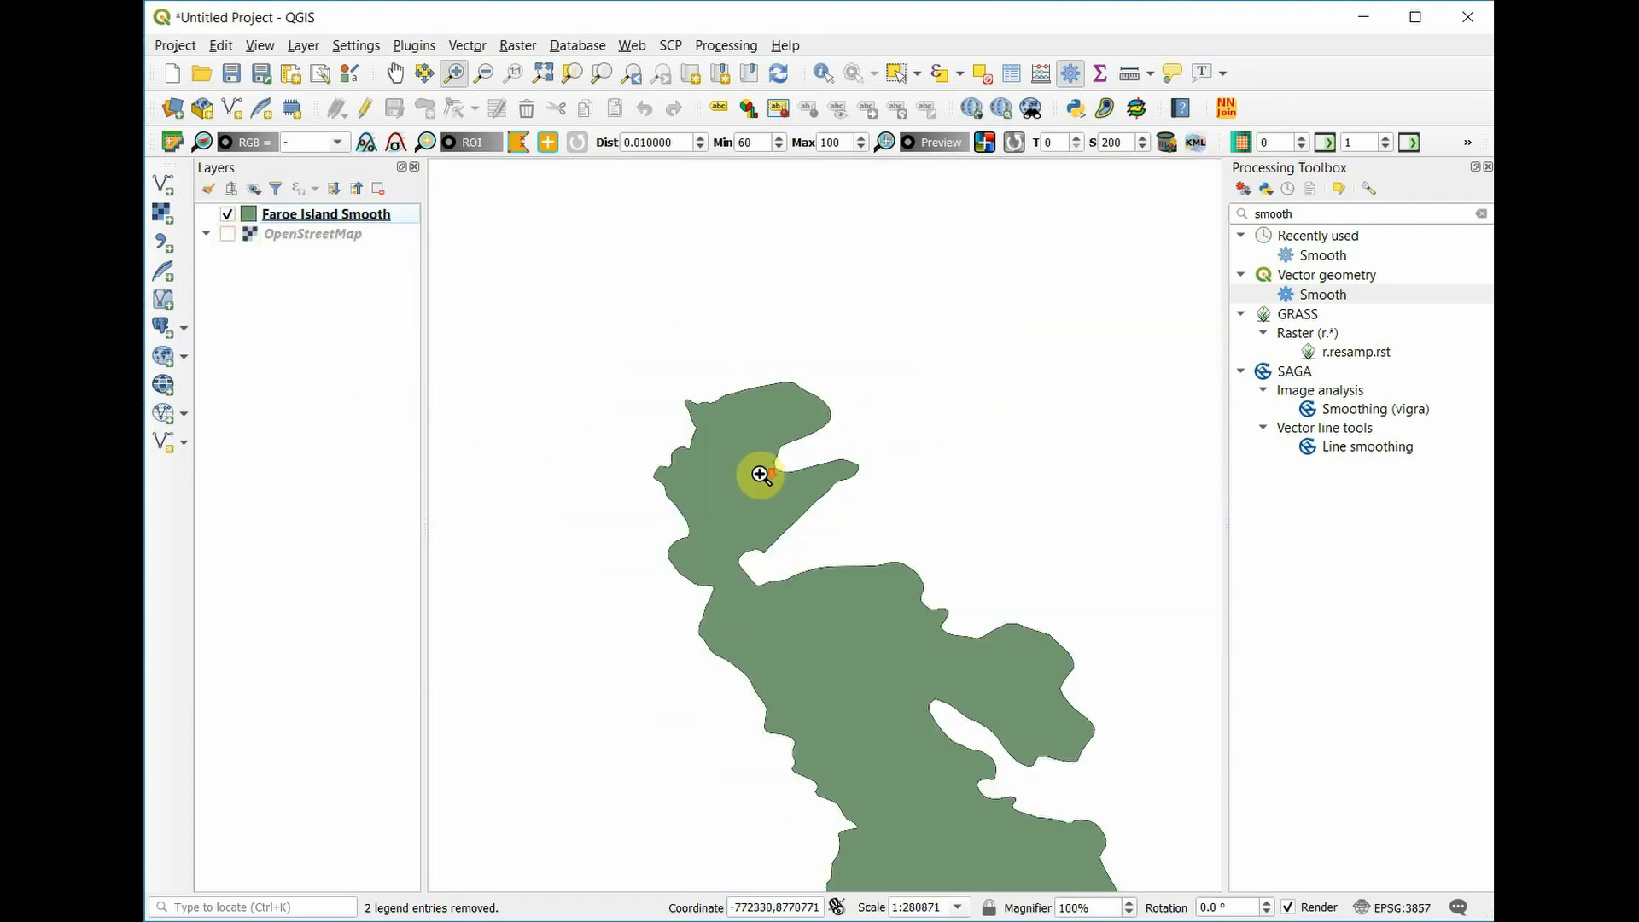
{"action": "right_click", "coordinate": [320, 223]}
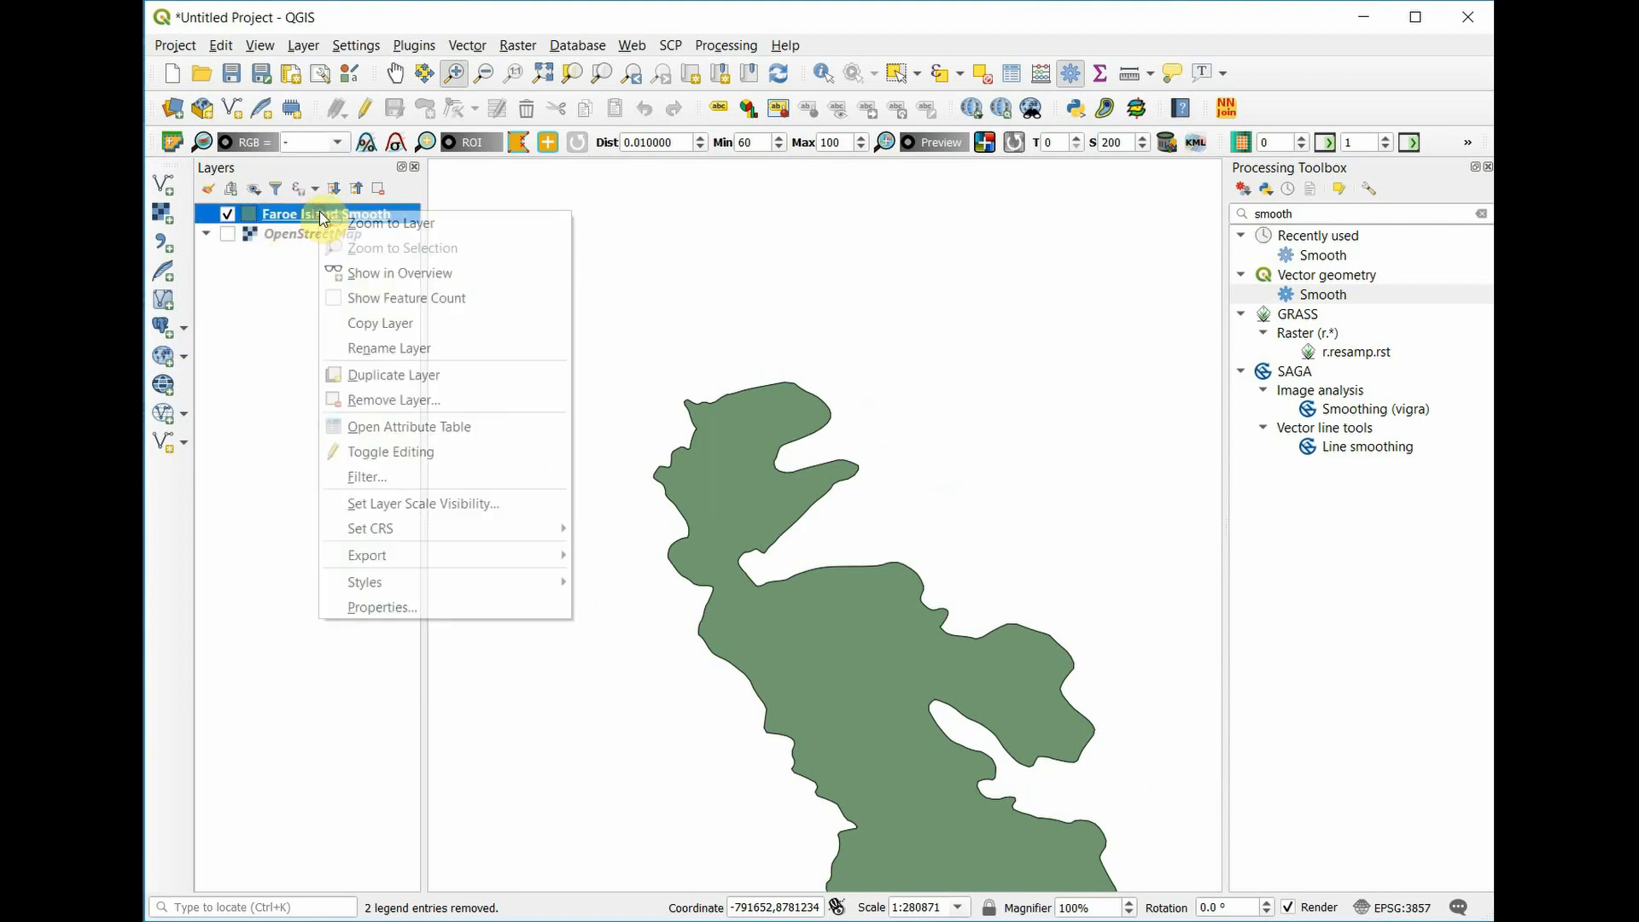
{"action": "left_click", "coordinate": [397, 227]}
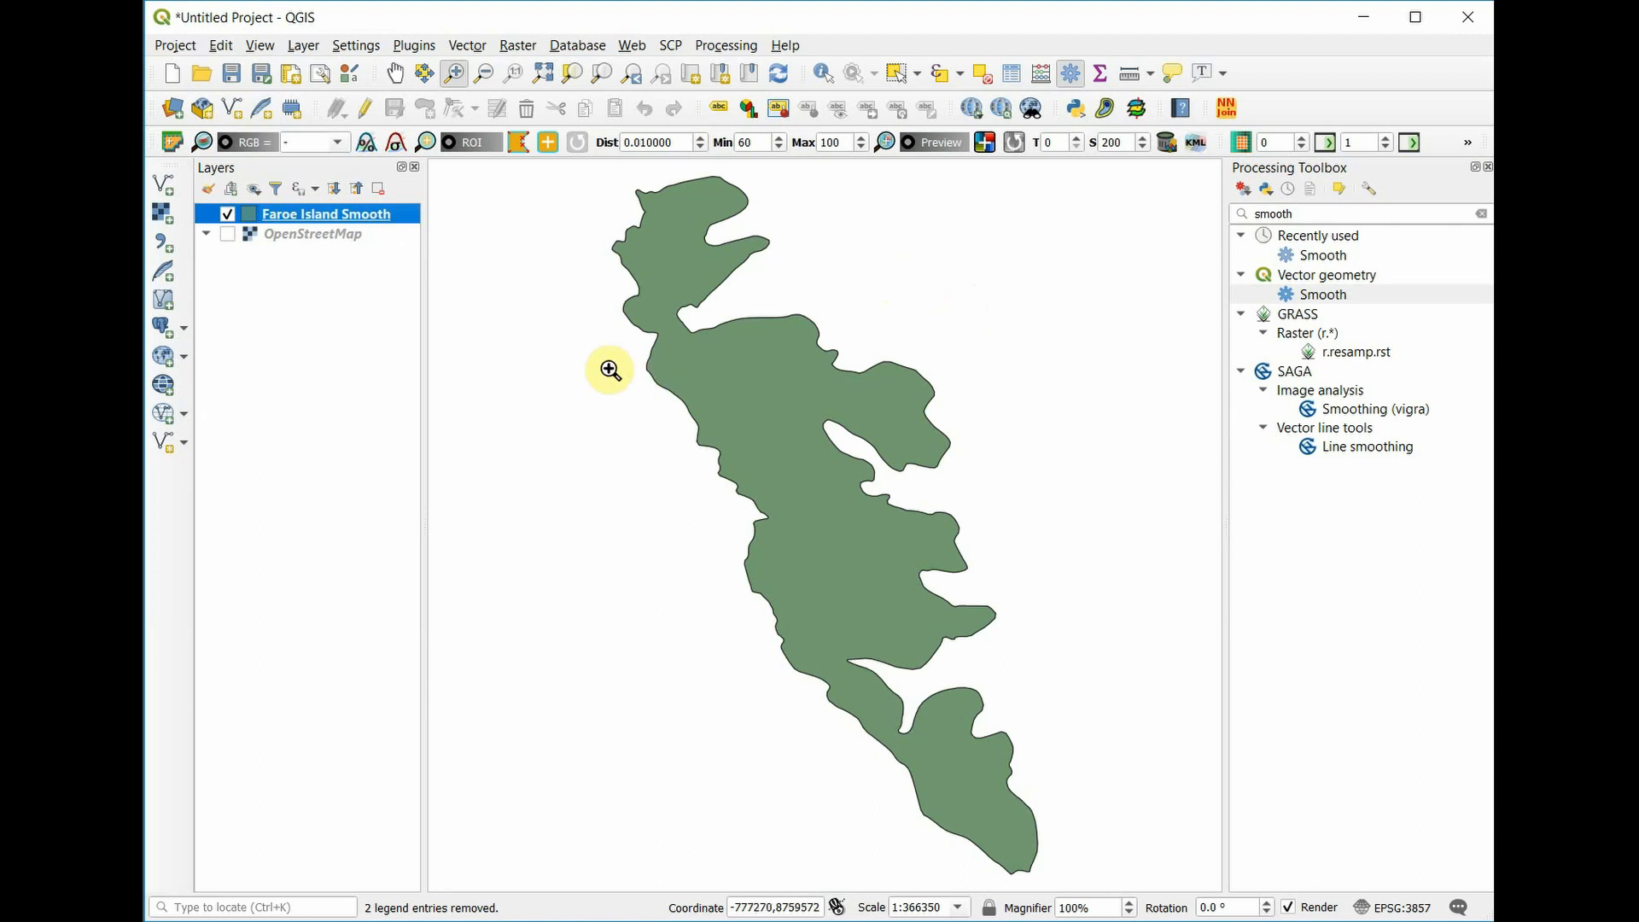
Start a new point shapefile layer and set its file name to Faroe Island Points in the Module 1 folder.
{"action": "left_click", "coordinate": [163, 445]}
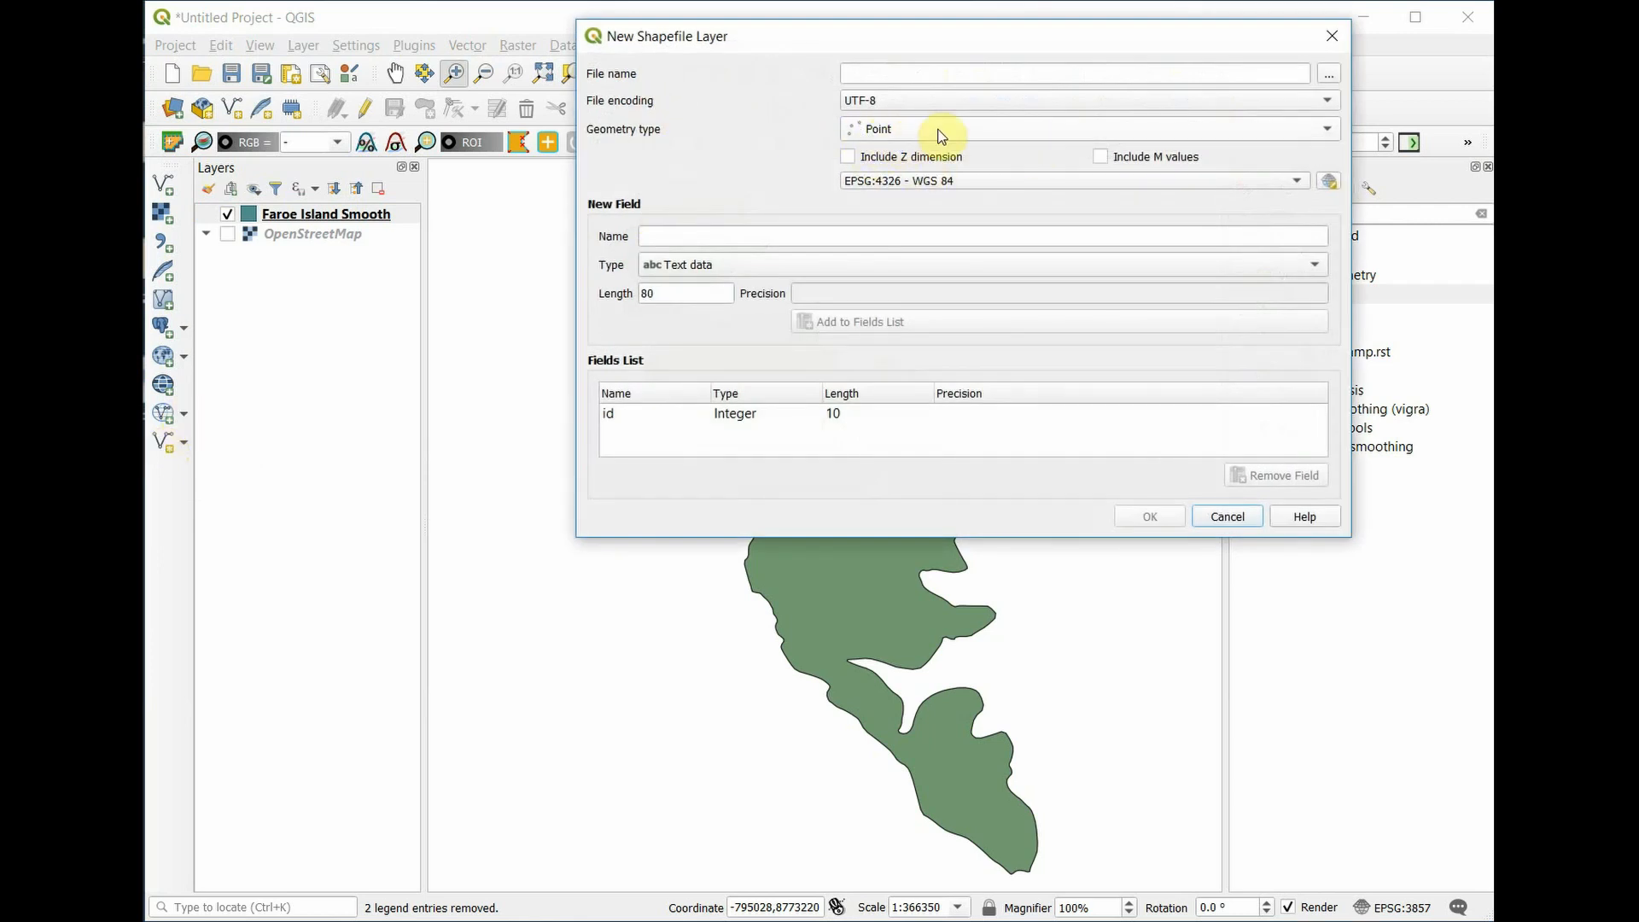
{"action": "left_click", "coordinate": [1329, 76]}
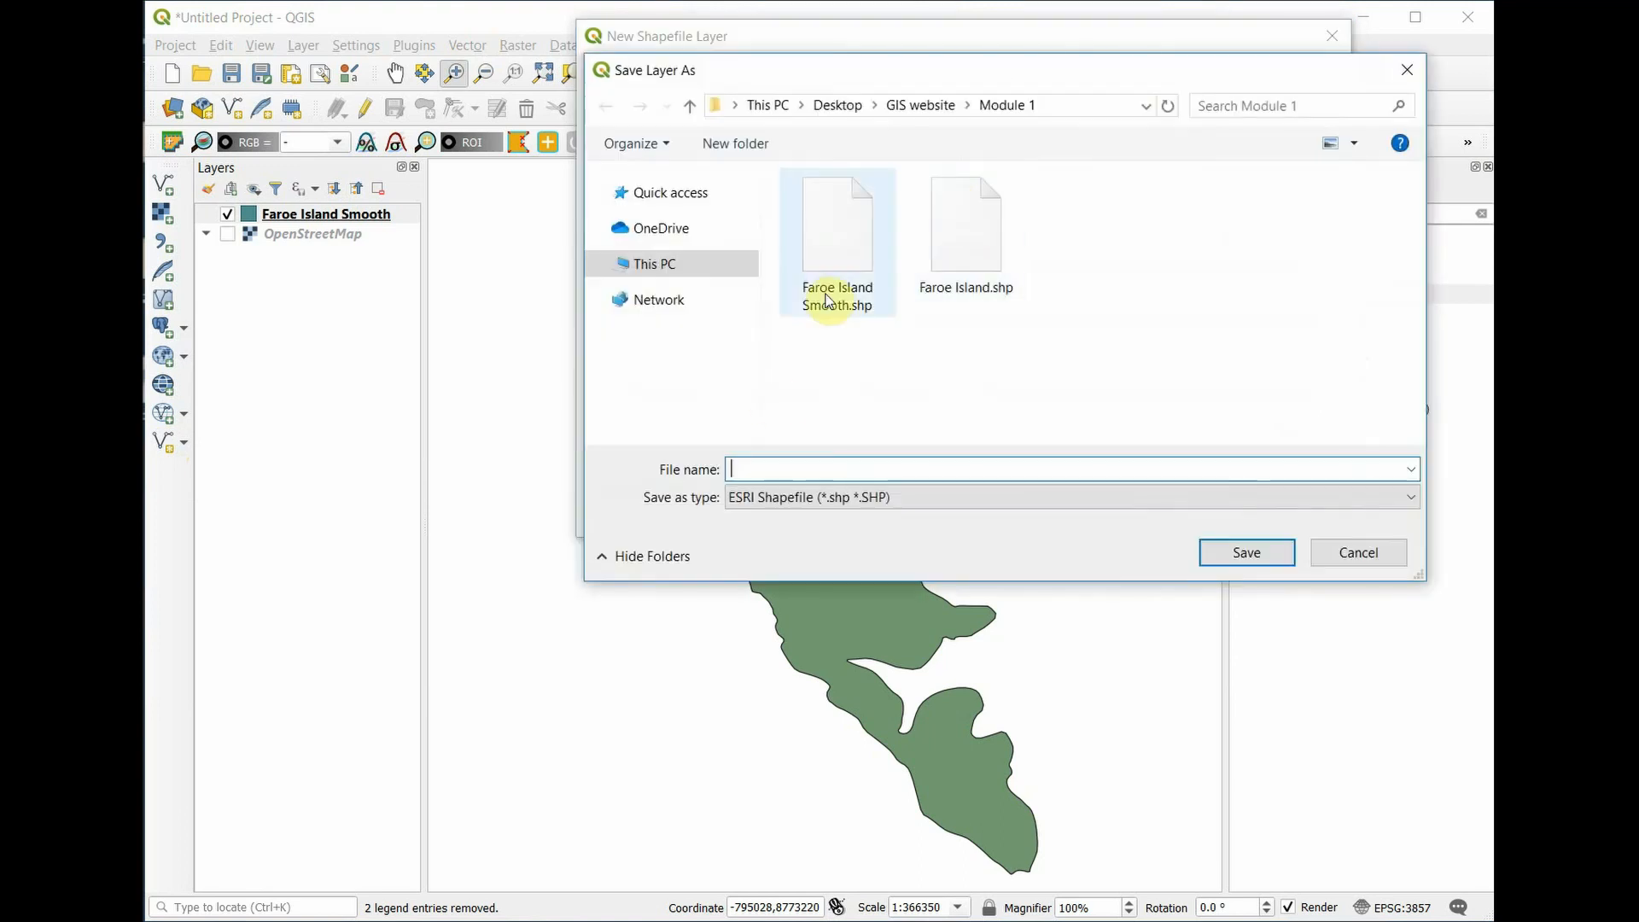
{"action": "type", "text": "Fa"}
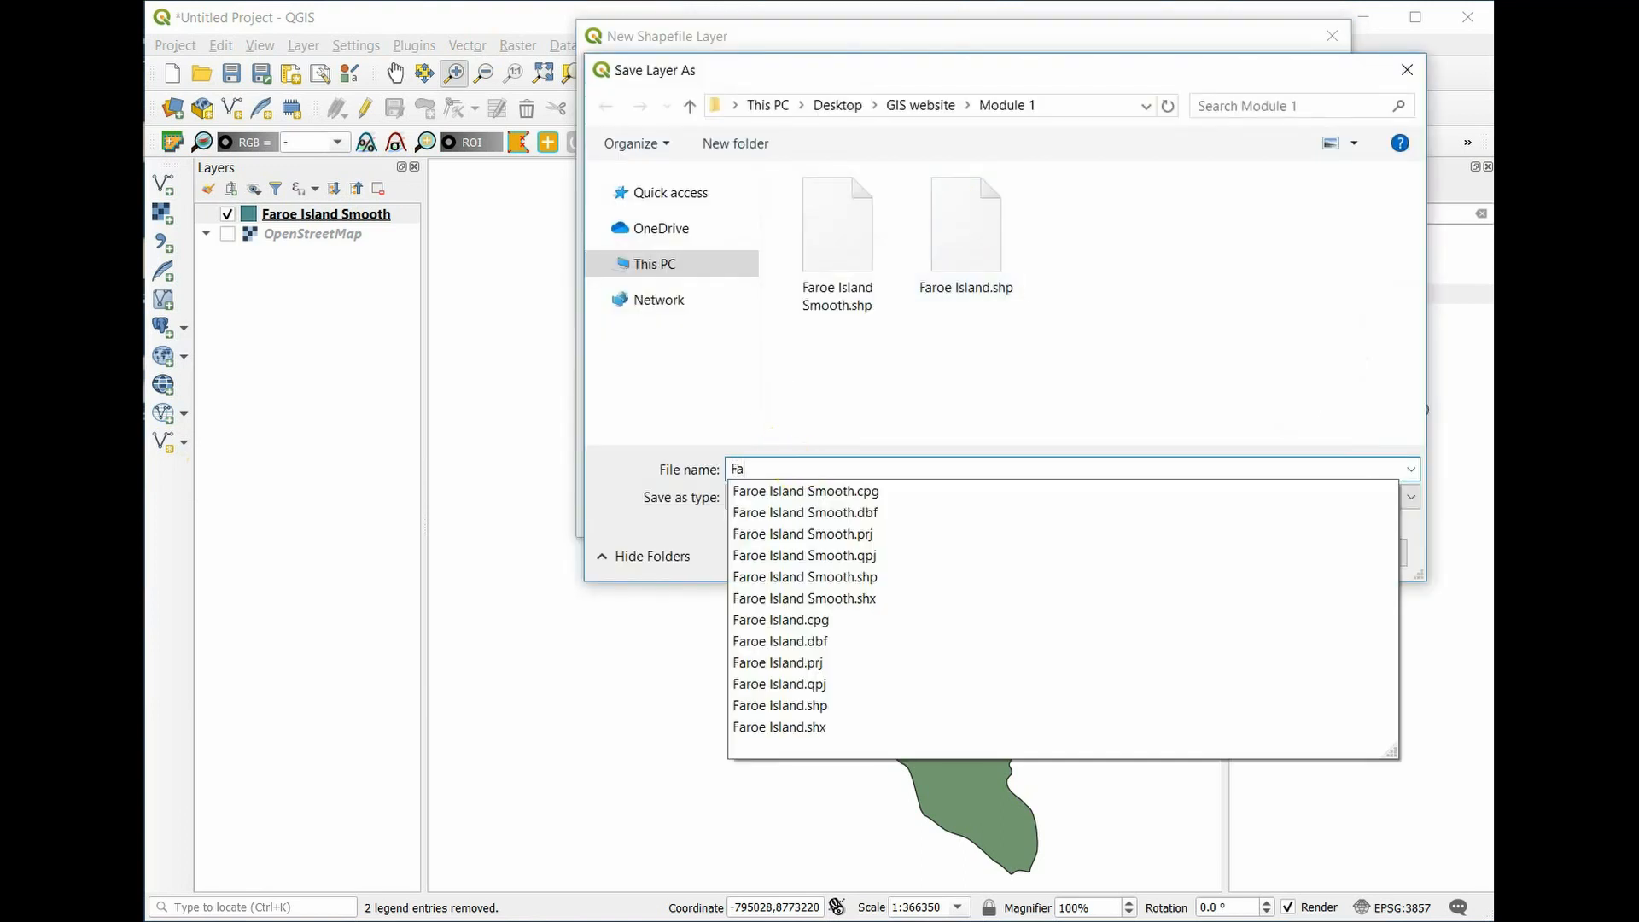
{"action": "type", "text": "roe Island Points"}
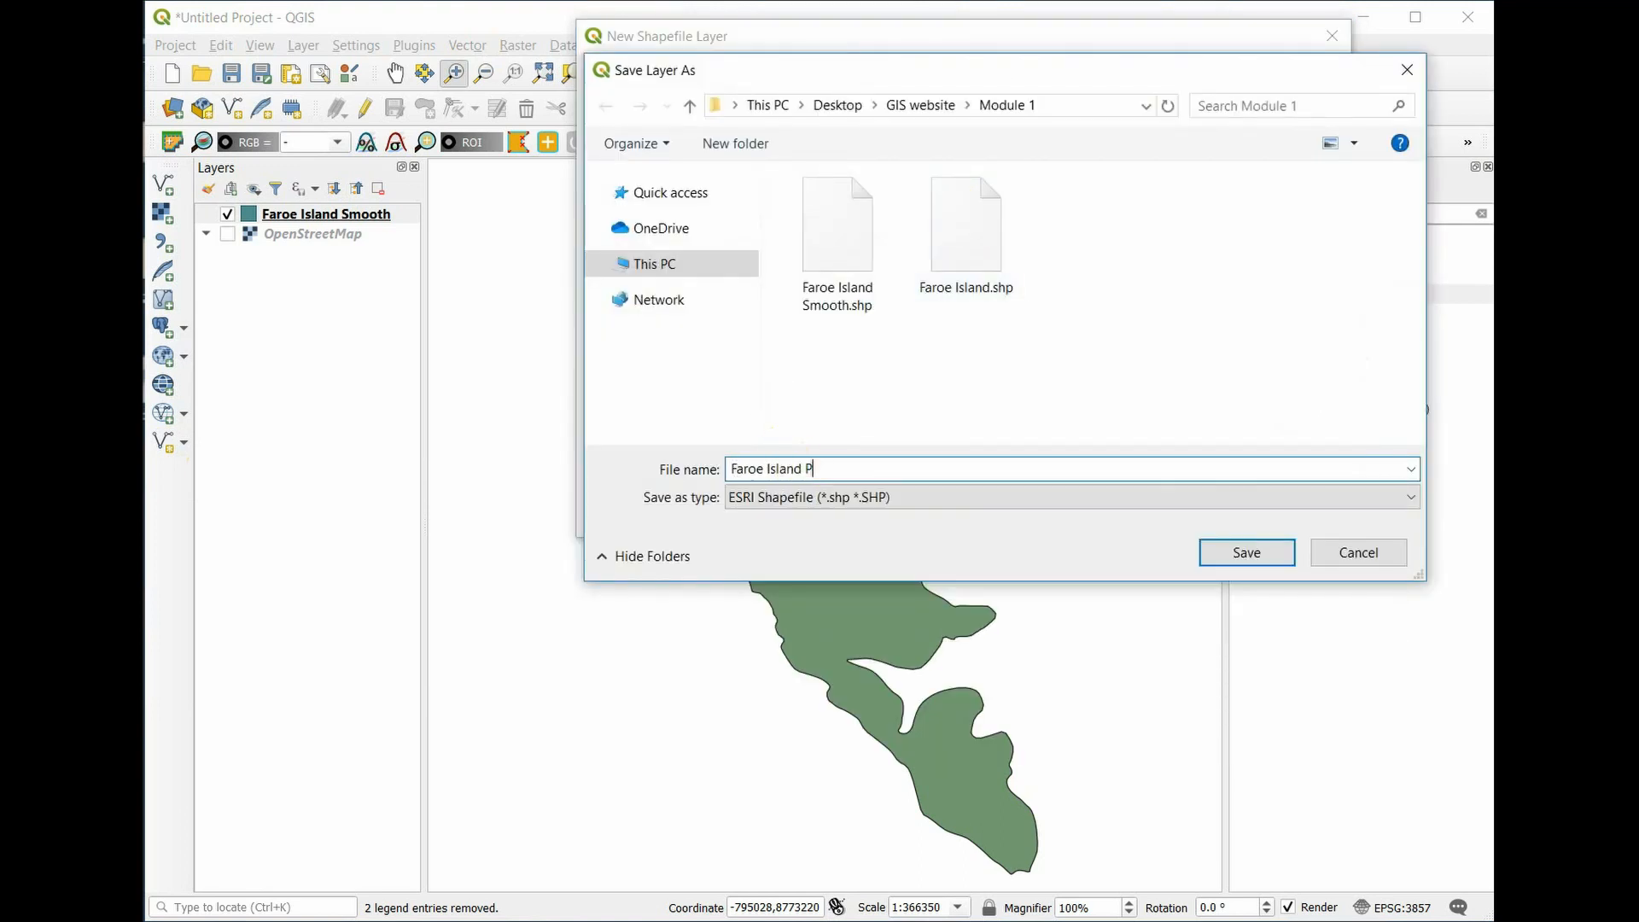
{"action": "left_click", "coordinate": [1253, 549]}
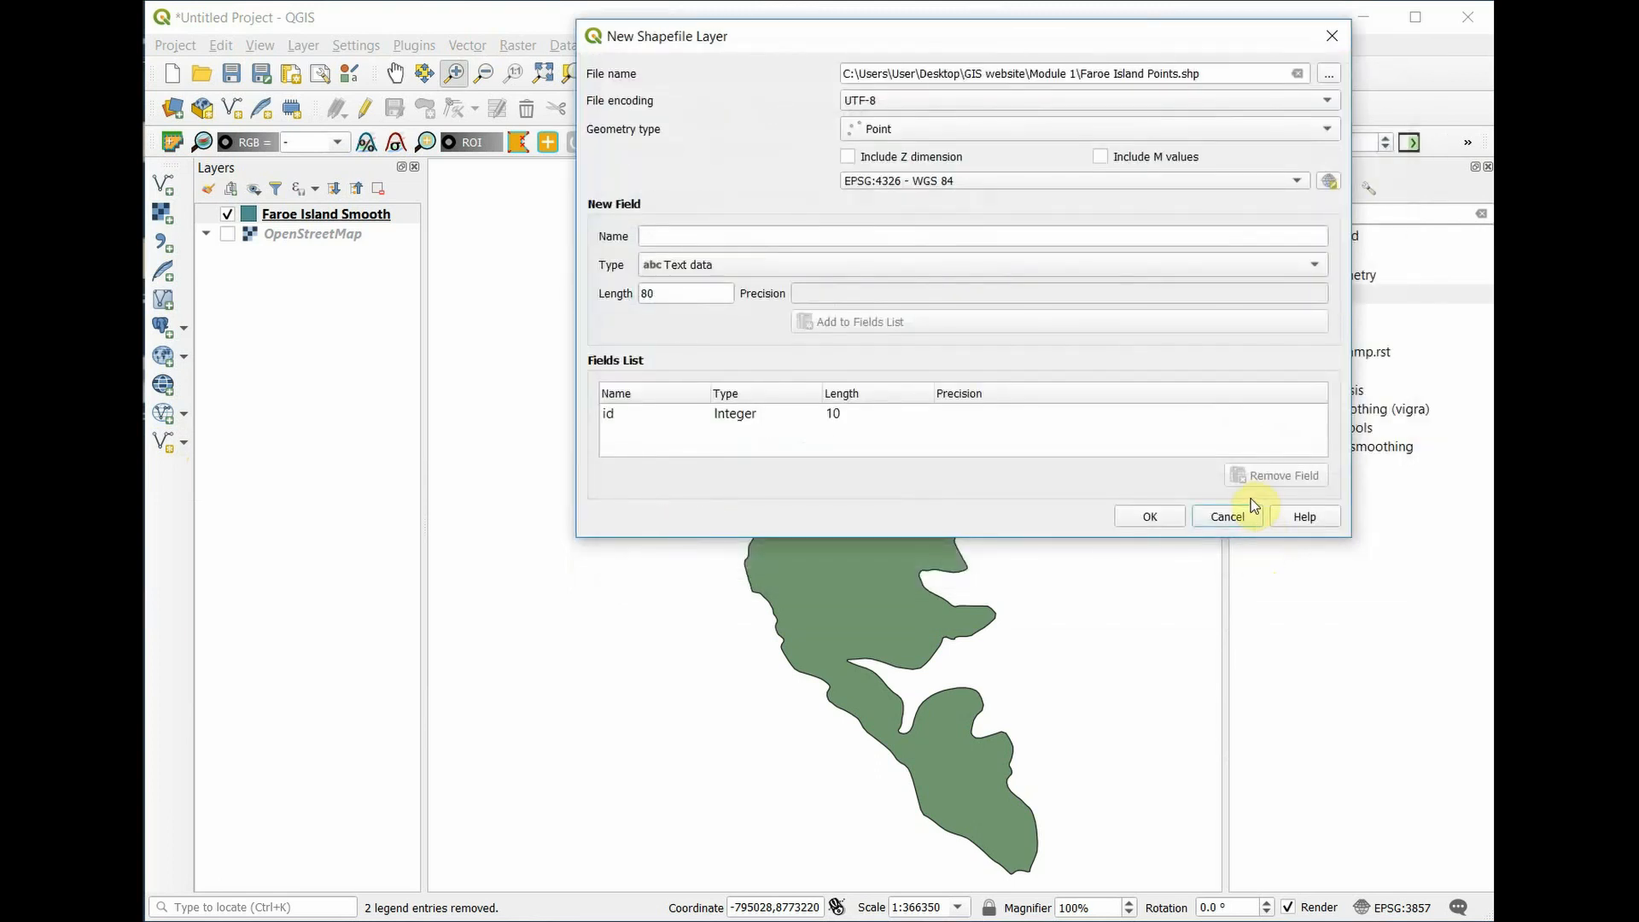
Add a text field Location with length 80, remove the id field, and create the point shapefile layer.
{"action": "left_click", "coordinate": [685, 238]}
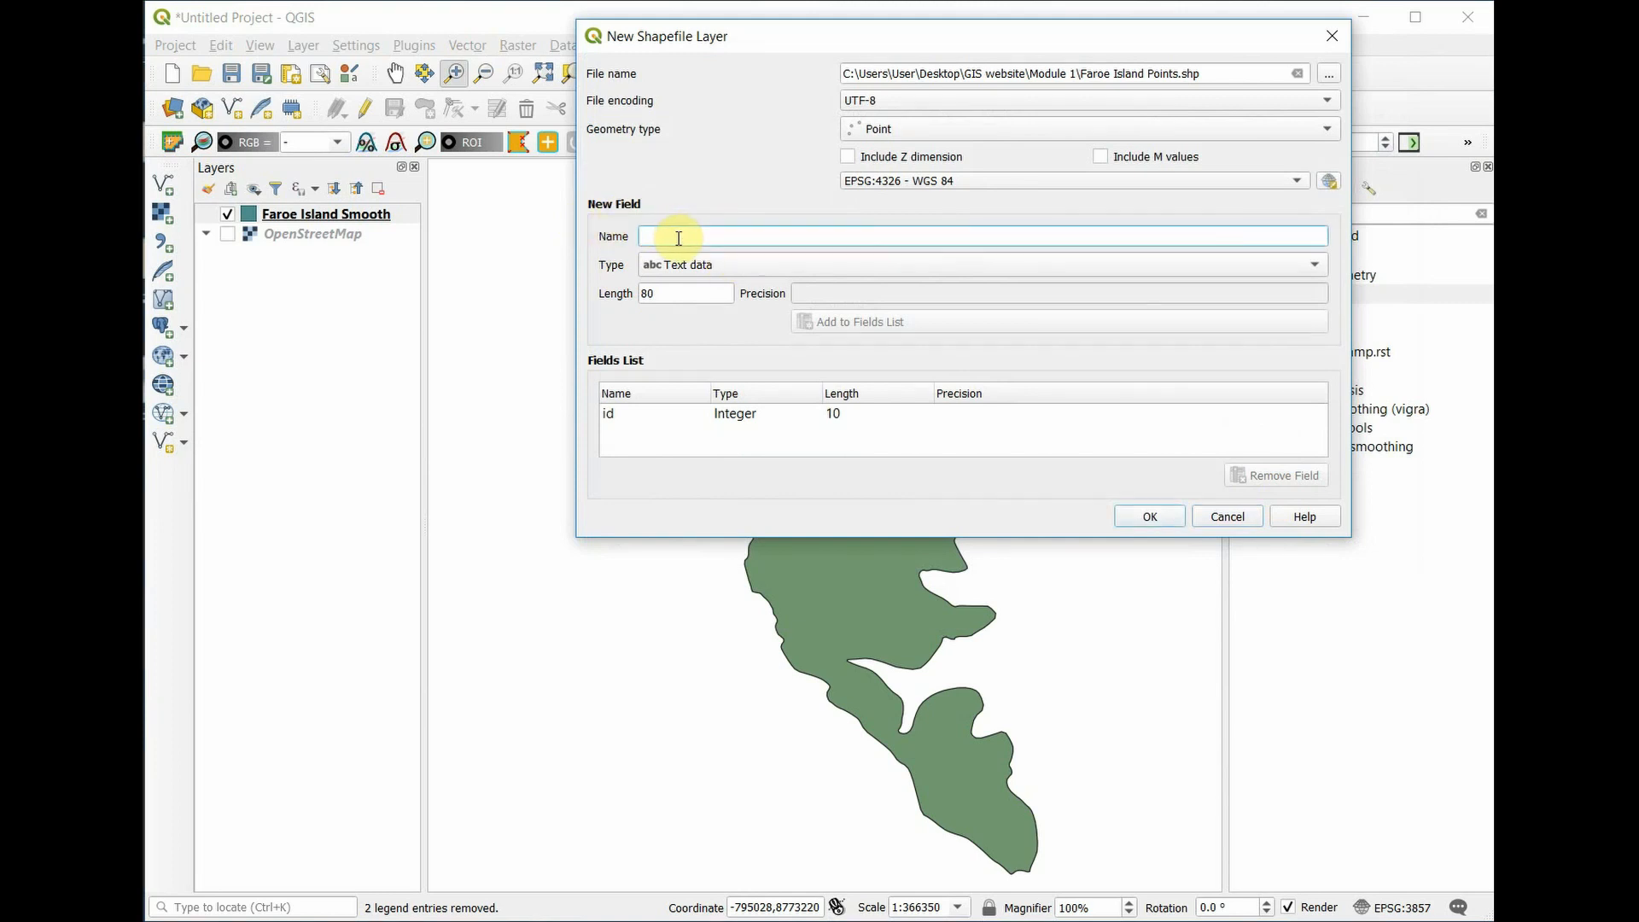
{"action": "type", "text": "Location"}
{"action": "left_click", "coordinate": [950, 325]}
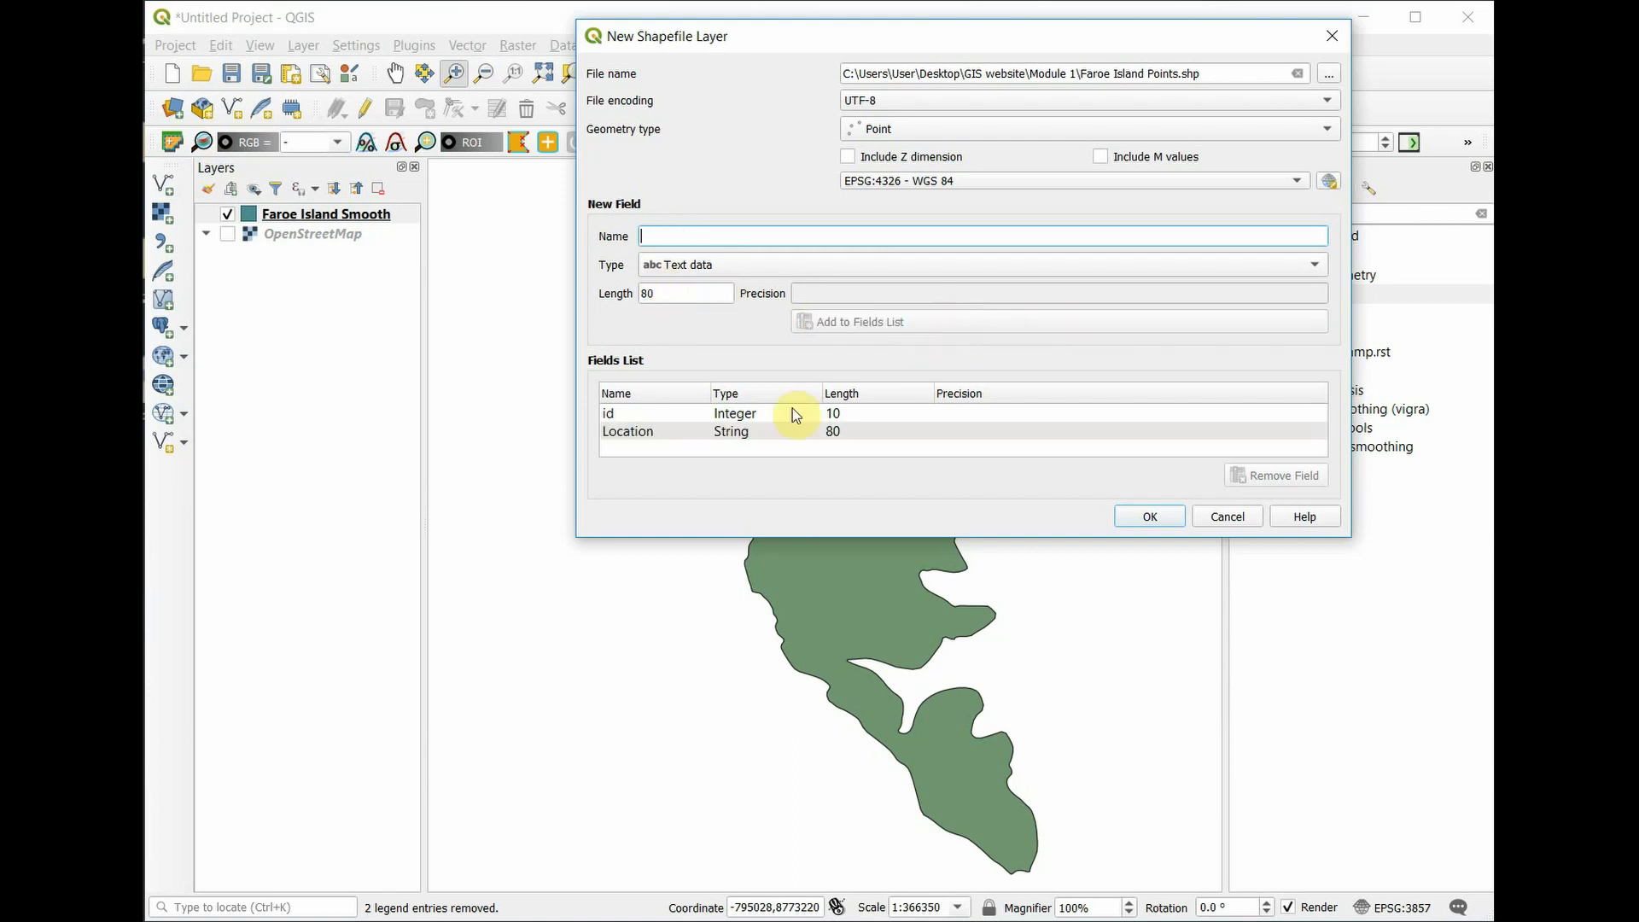
{"action": "left_click", "coordinate": [647, 414]}
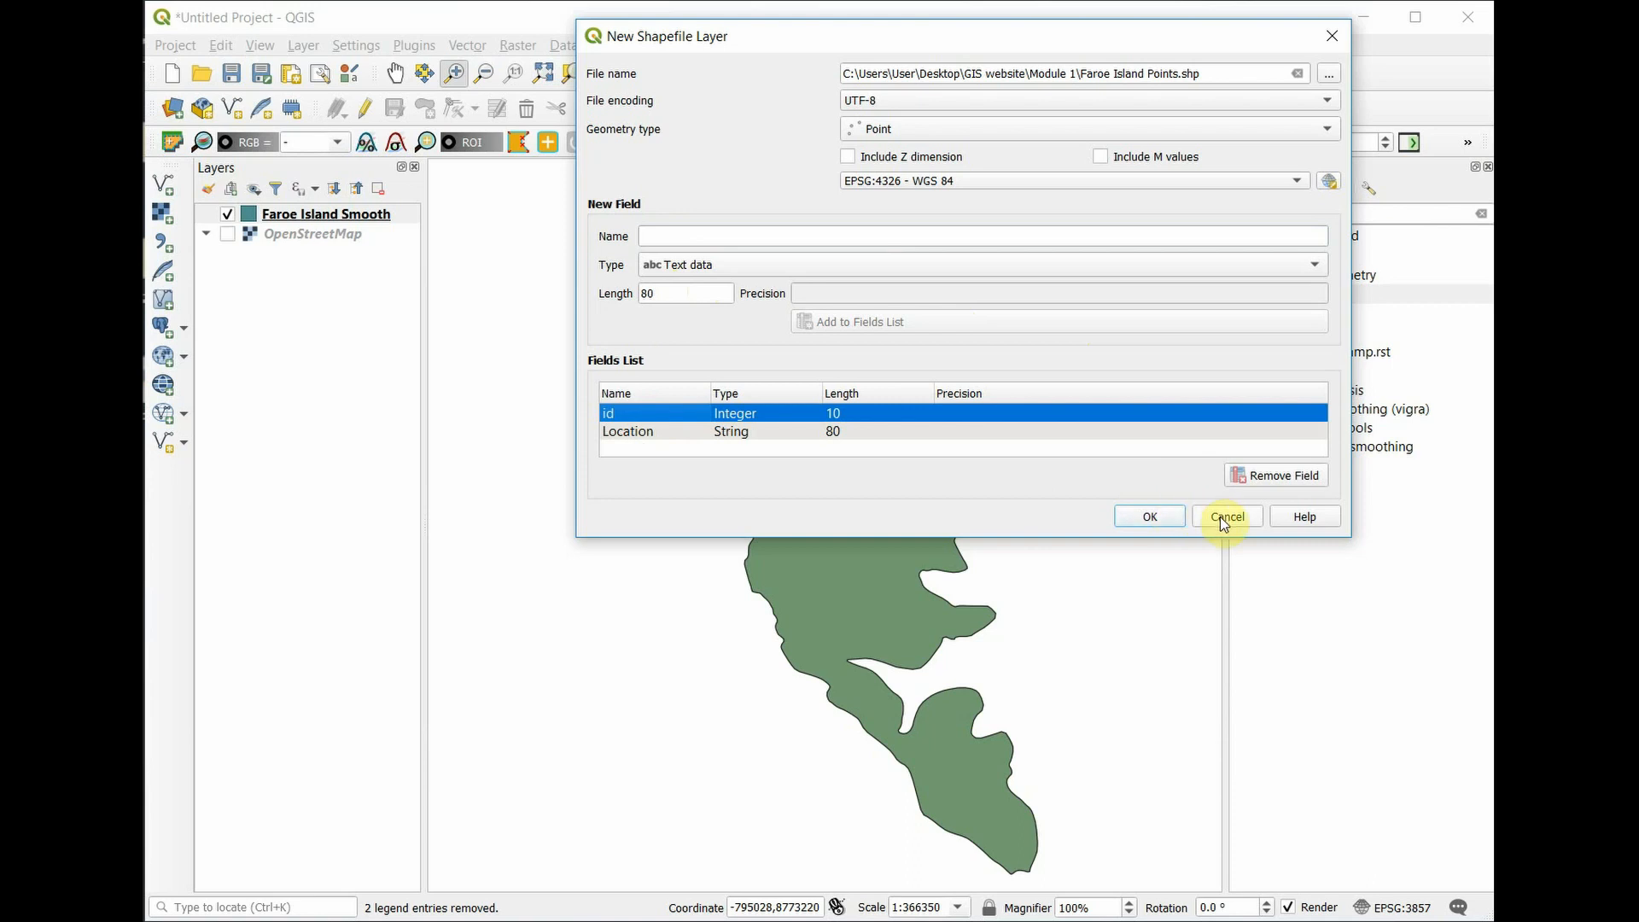
{"action": "left_click", "coordinate": [1275, 475]}
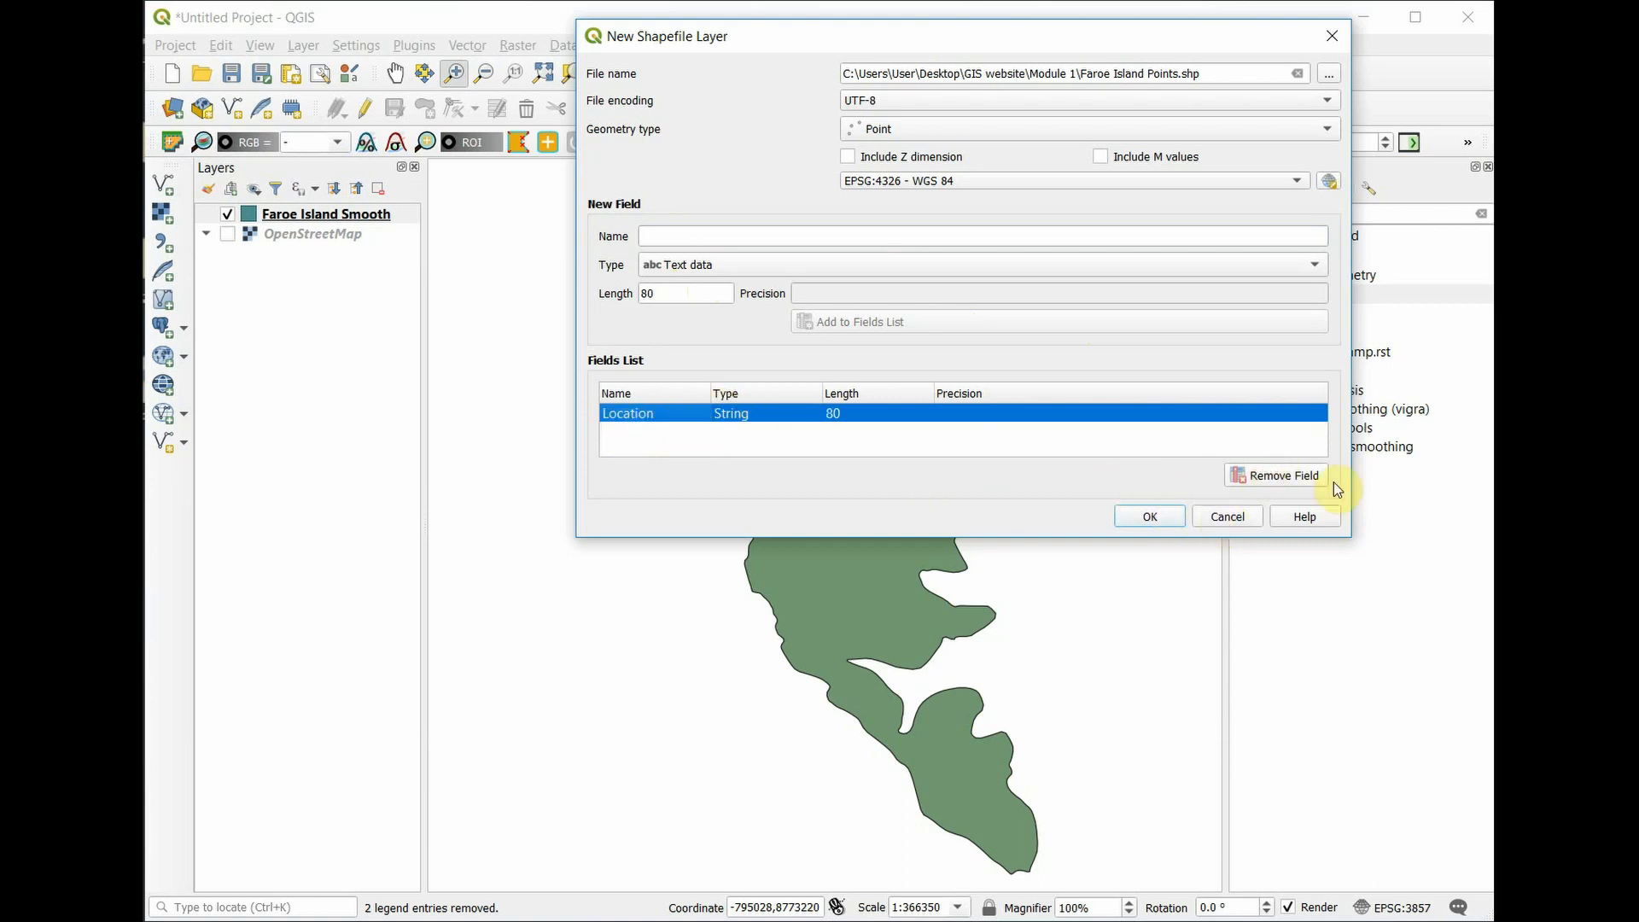
{"action": "left_click", "coordinate": [1150, 517]}
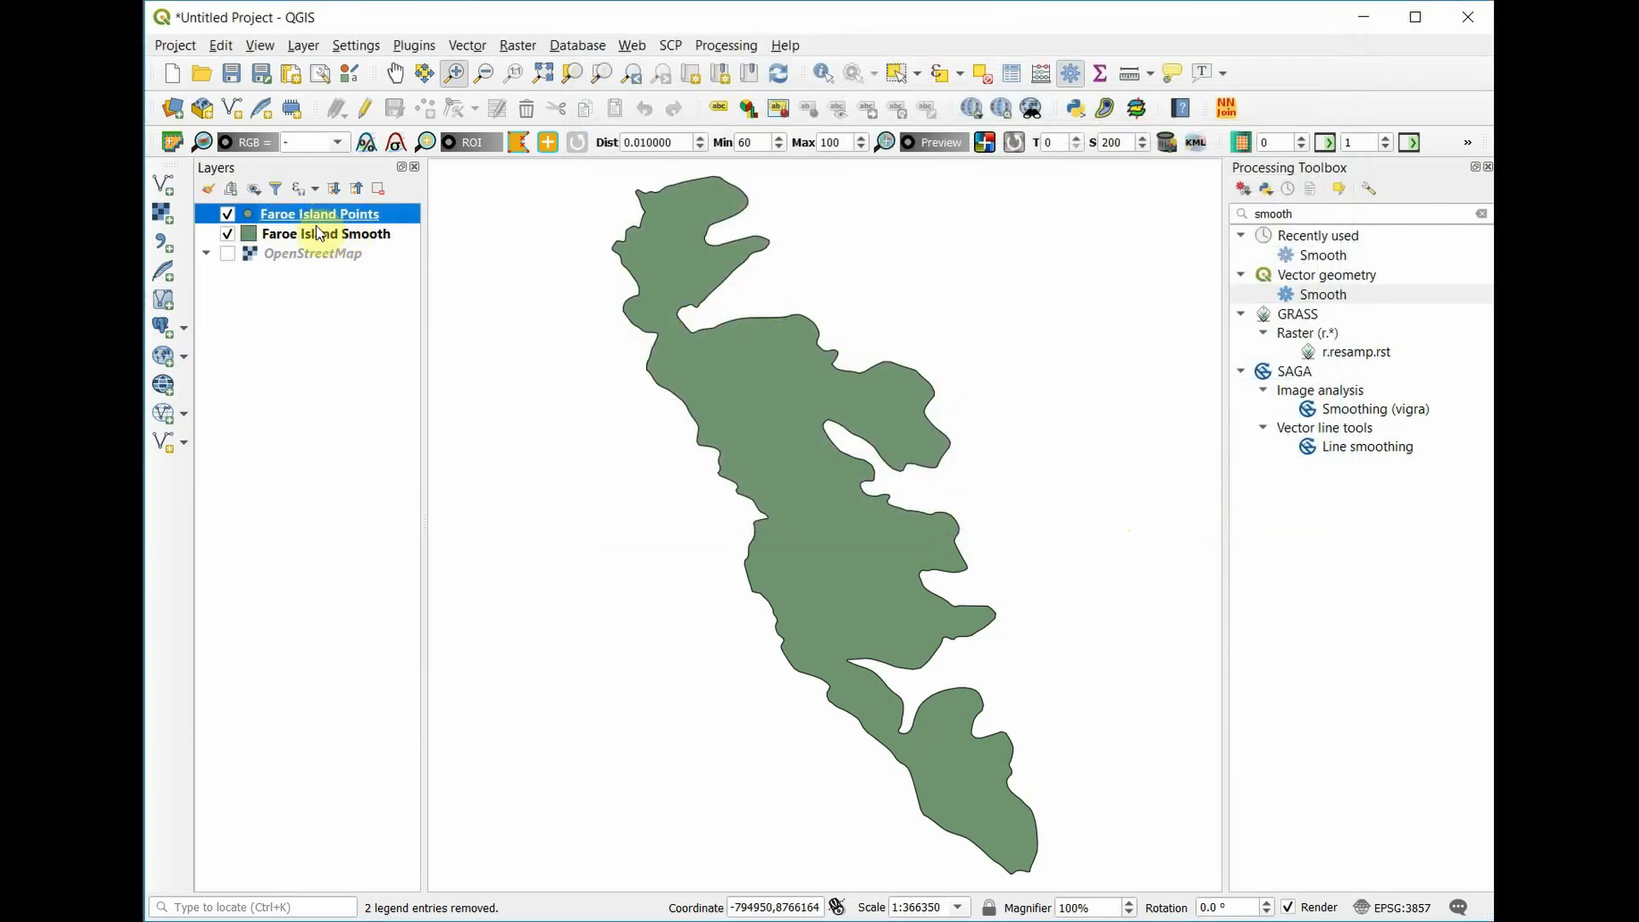
Make the Faroe Island Points layer editable and add a point at the head of the northern east-coast bay with Location Docking Area.
{"action": "left_click", "coordinate": [365, 109]}
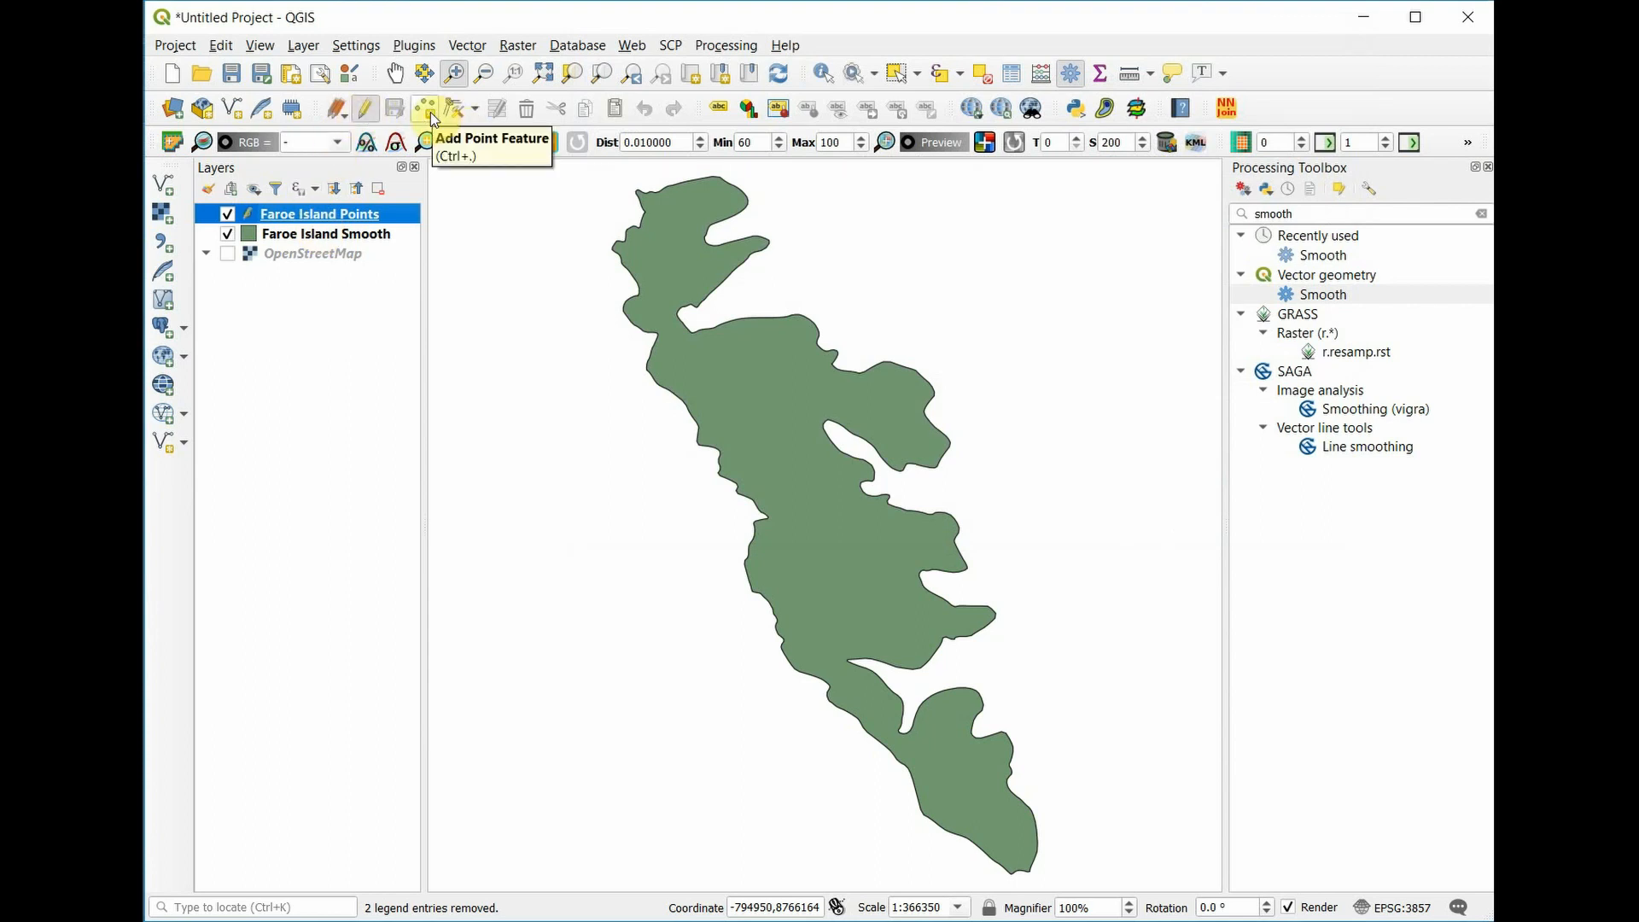
{"action": "left_click", "coordinate": [427, 109]}
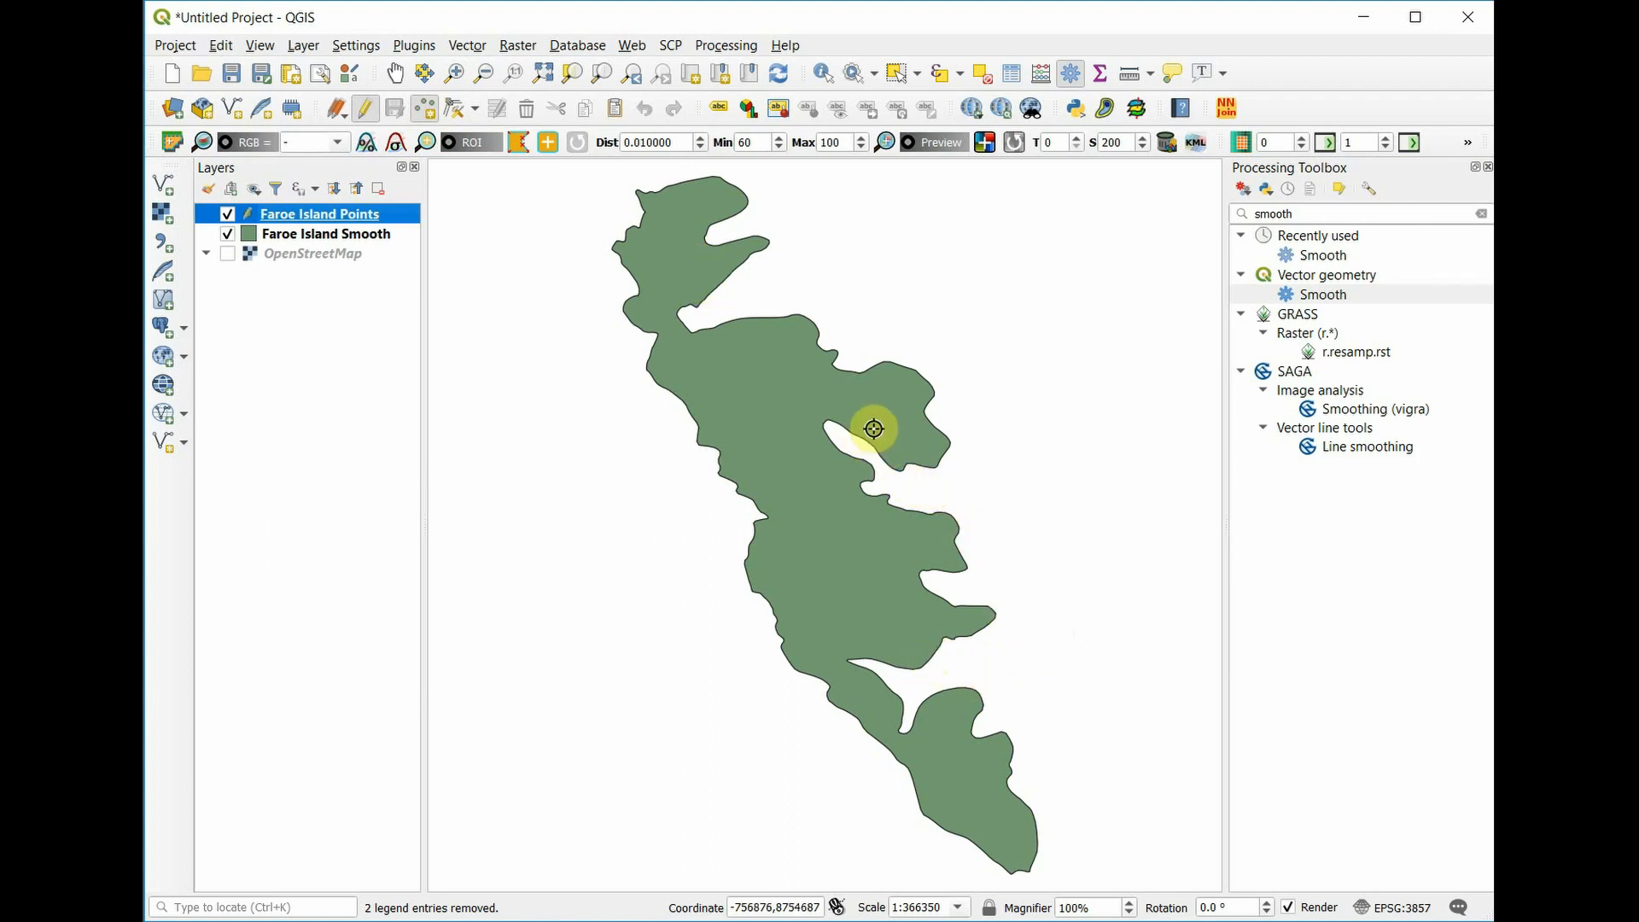
{"action": "left_click", "coordinate": [689, 333]}
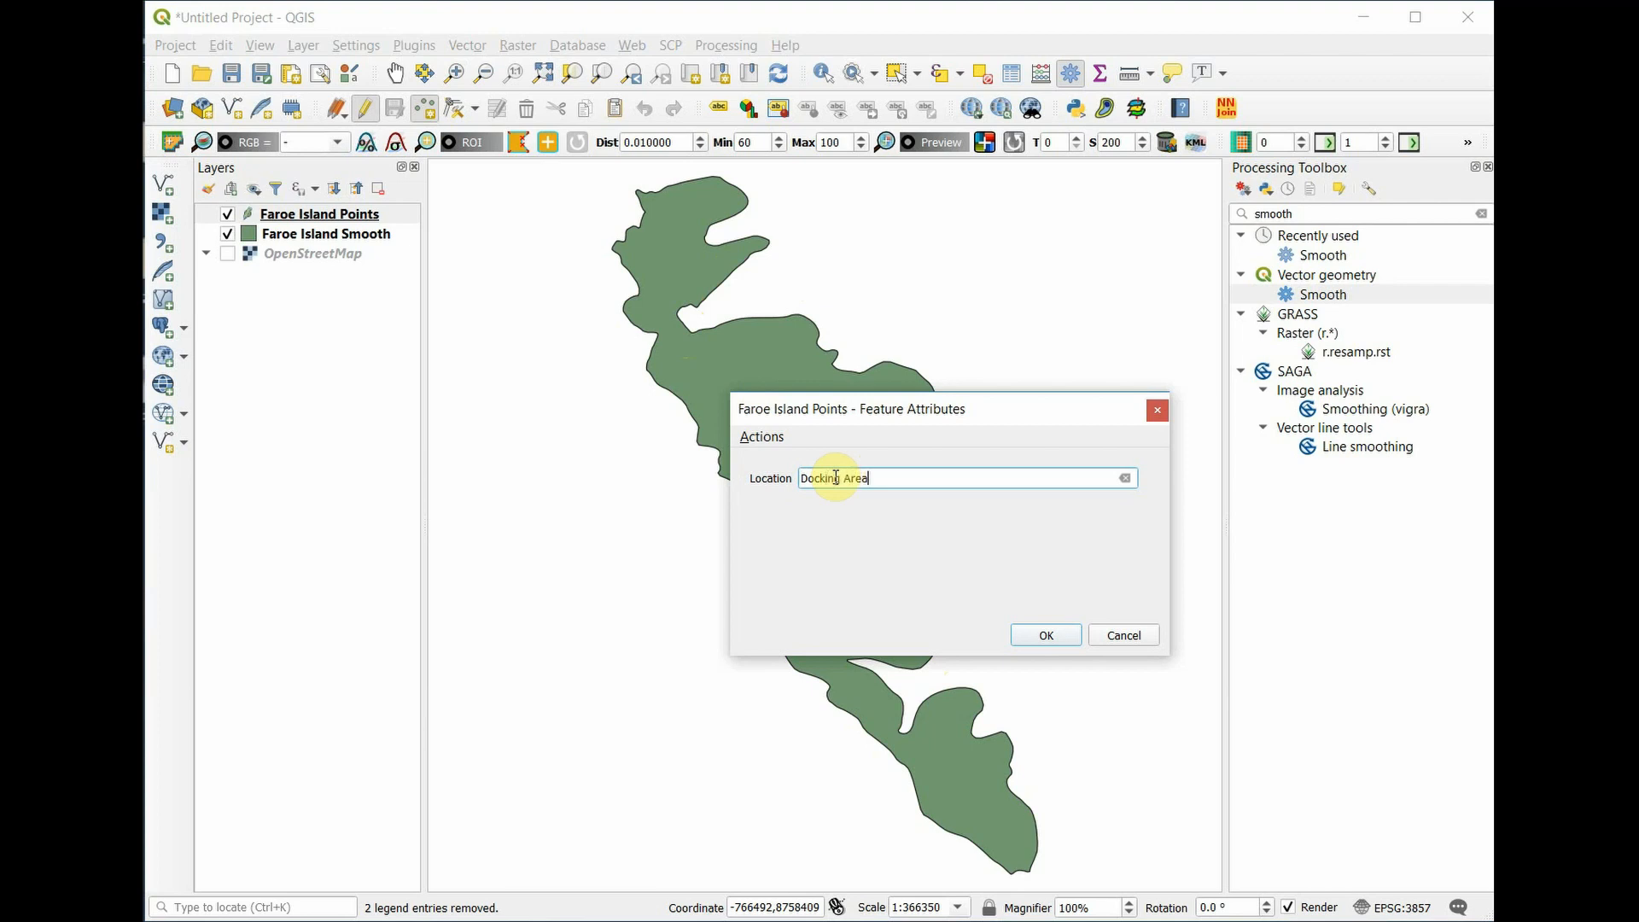
{"action": "key", "text": "Return"}
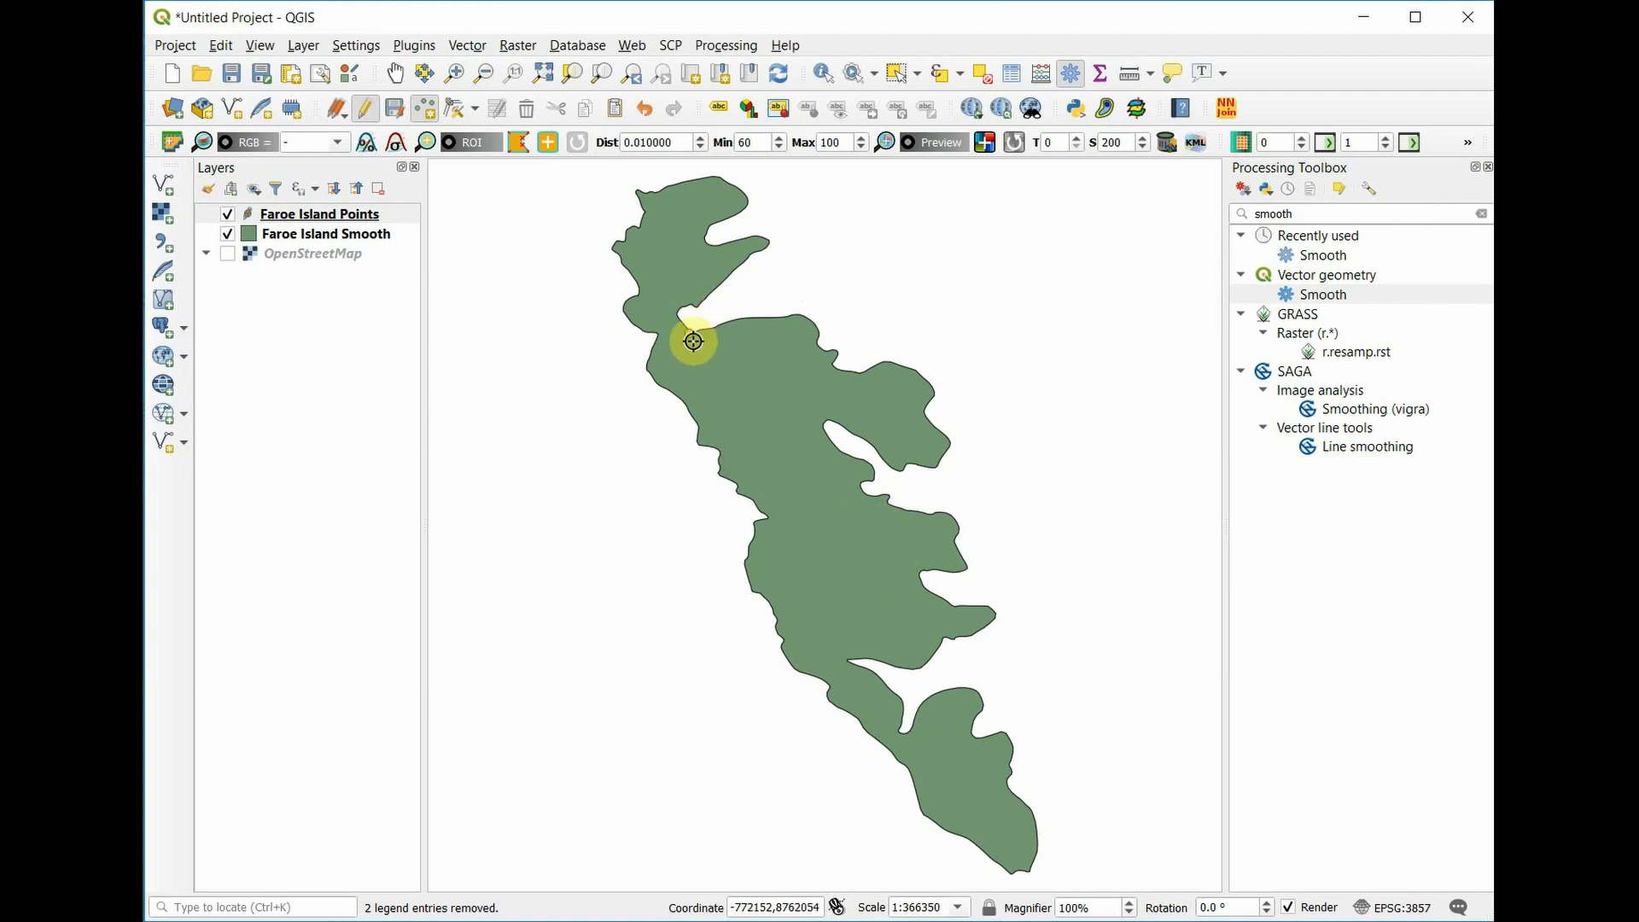
Add a point in the middle of the island with Location Research Base, and save the Faroe Island Points edits.
{"action": "left_click", "coordinate": [846, 568]}
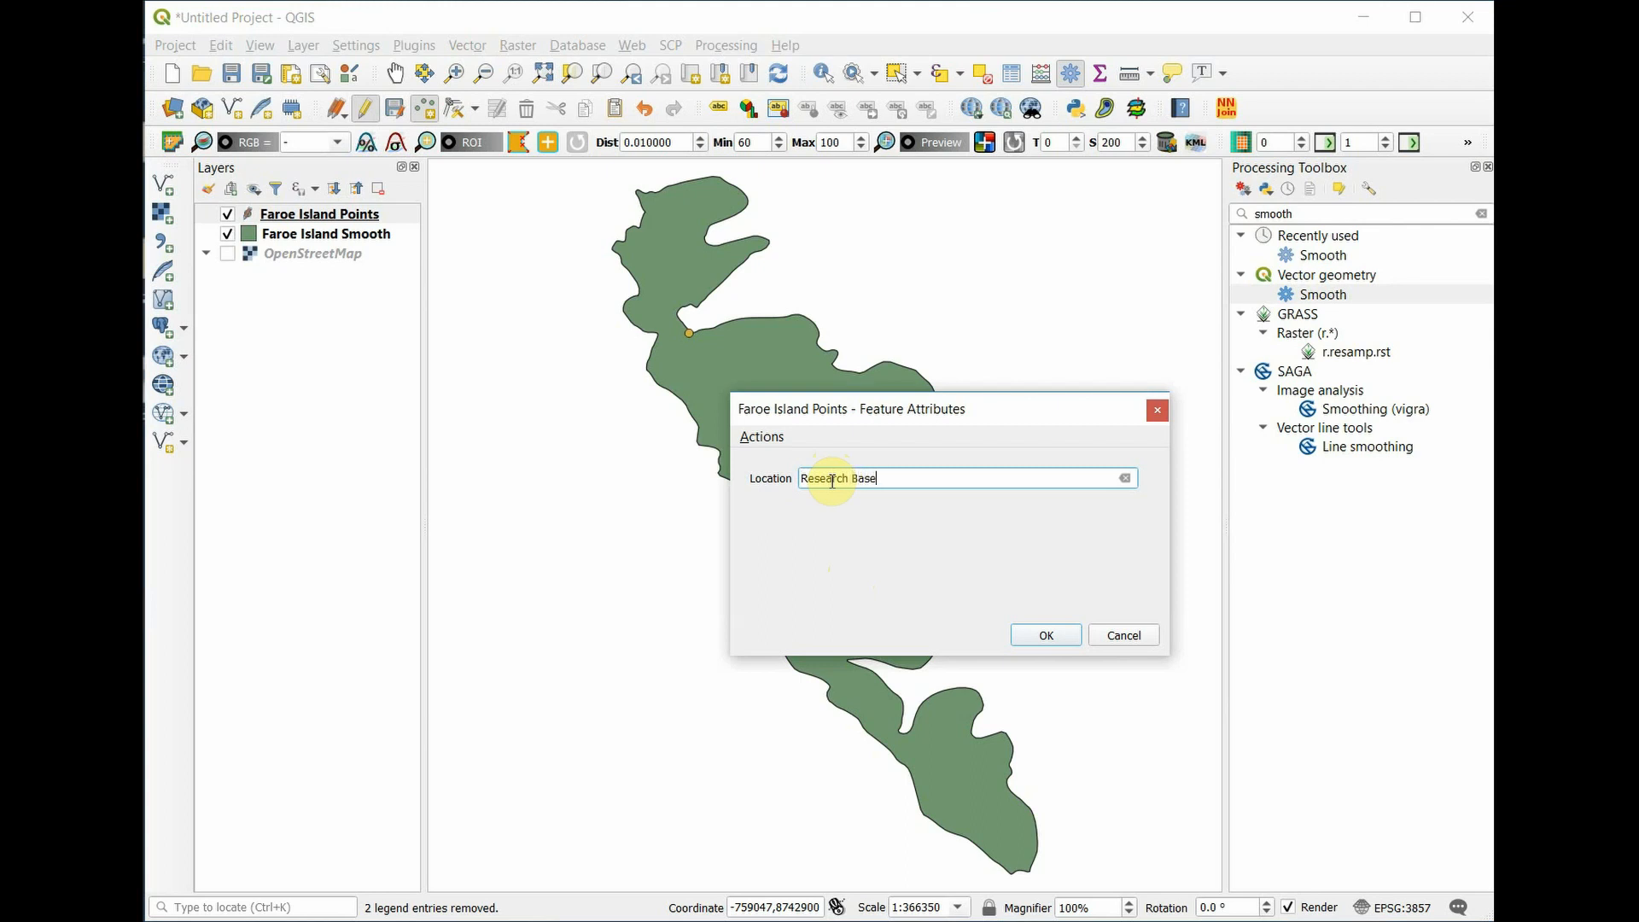
{"action": "key", "text": "Return"}
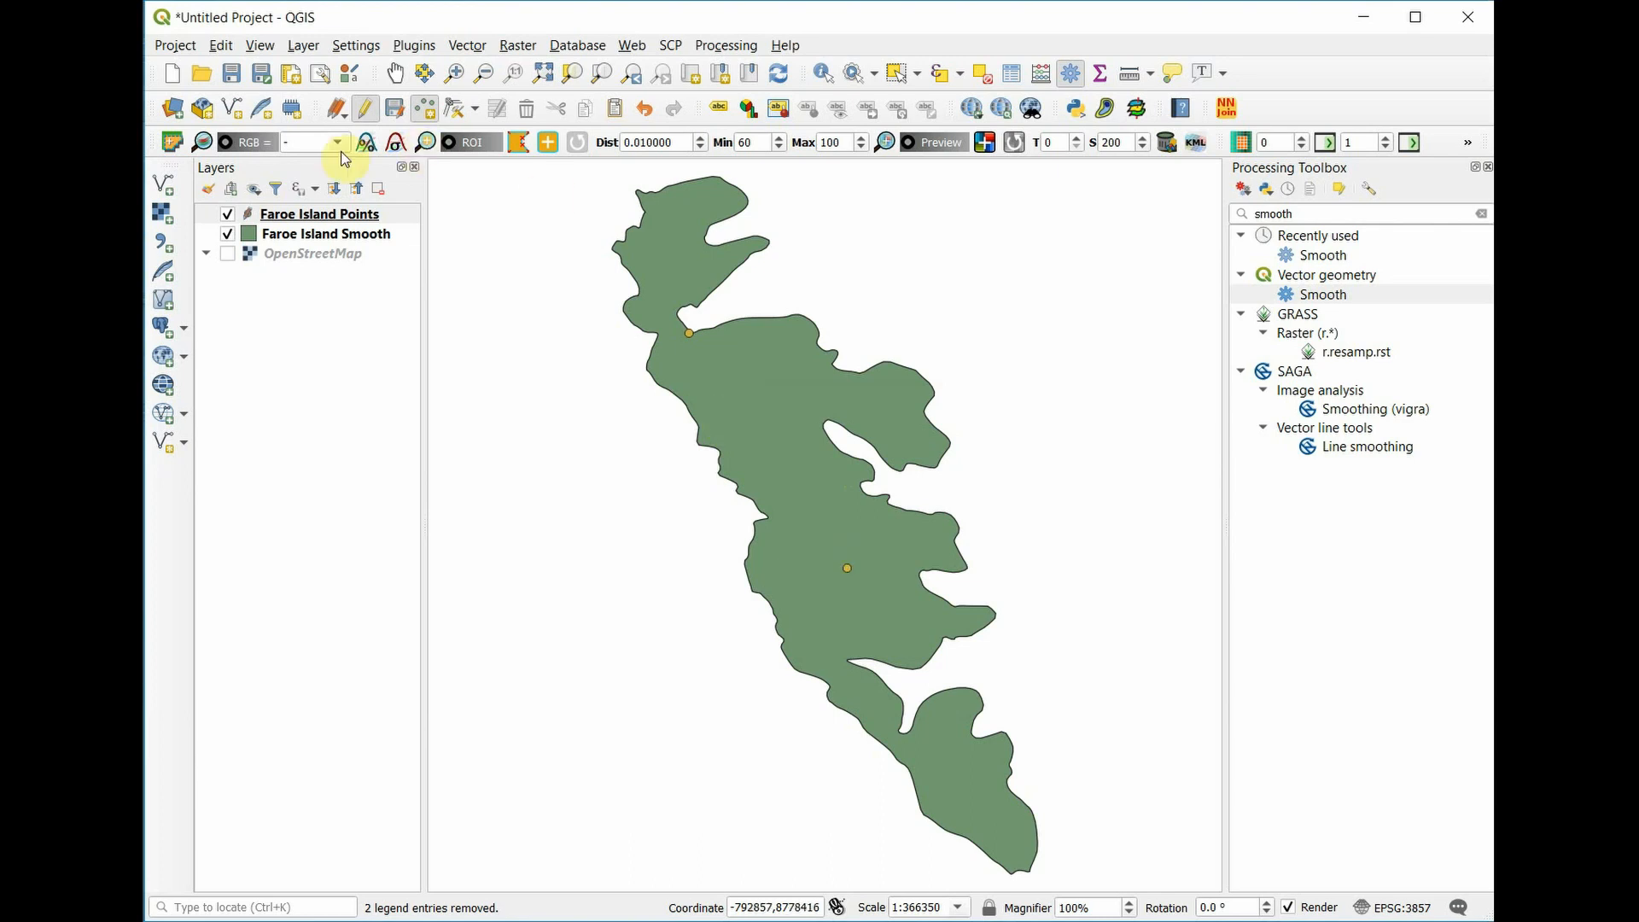
{"action": "left_click", "coordinate": [366, 109]}
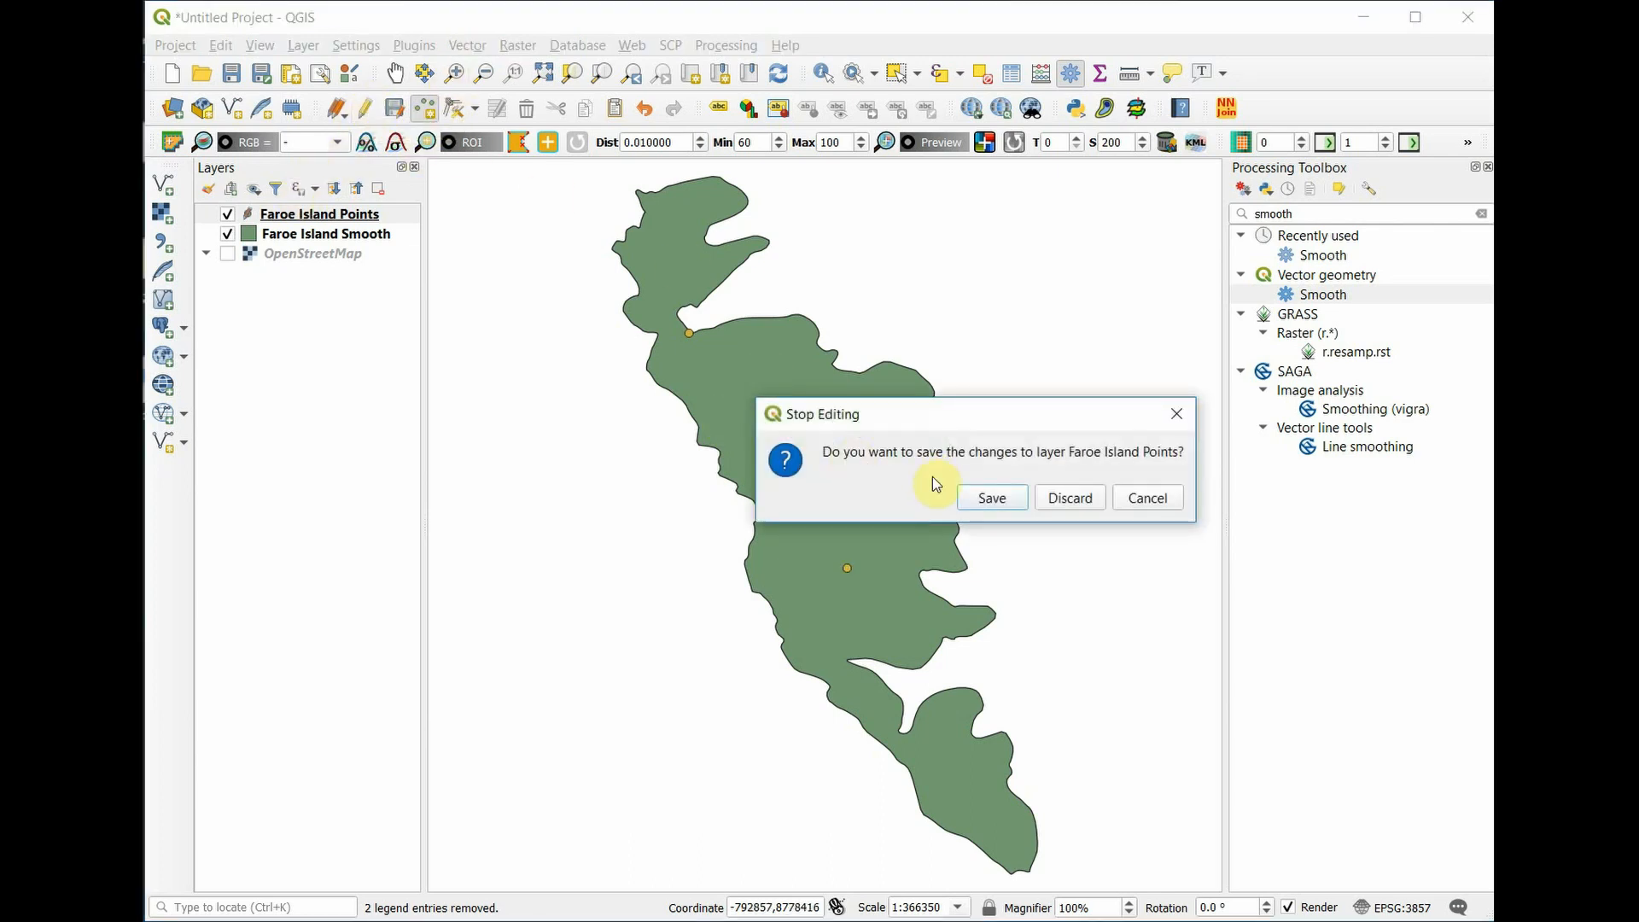
{"action": "left_click", "coordinate": [992, 499]}
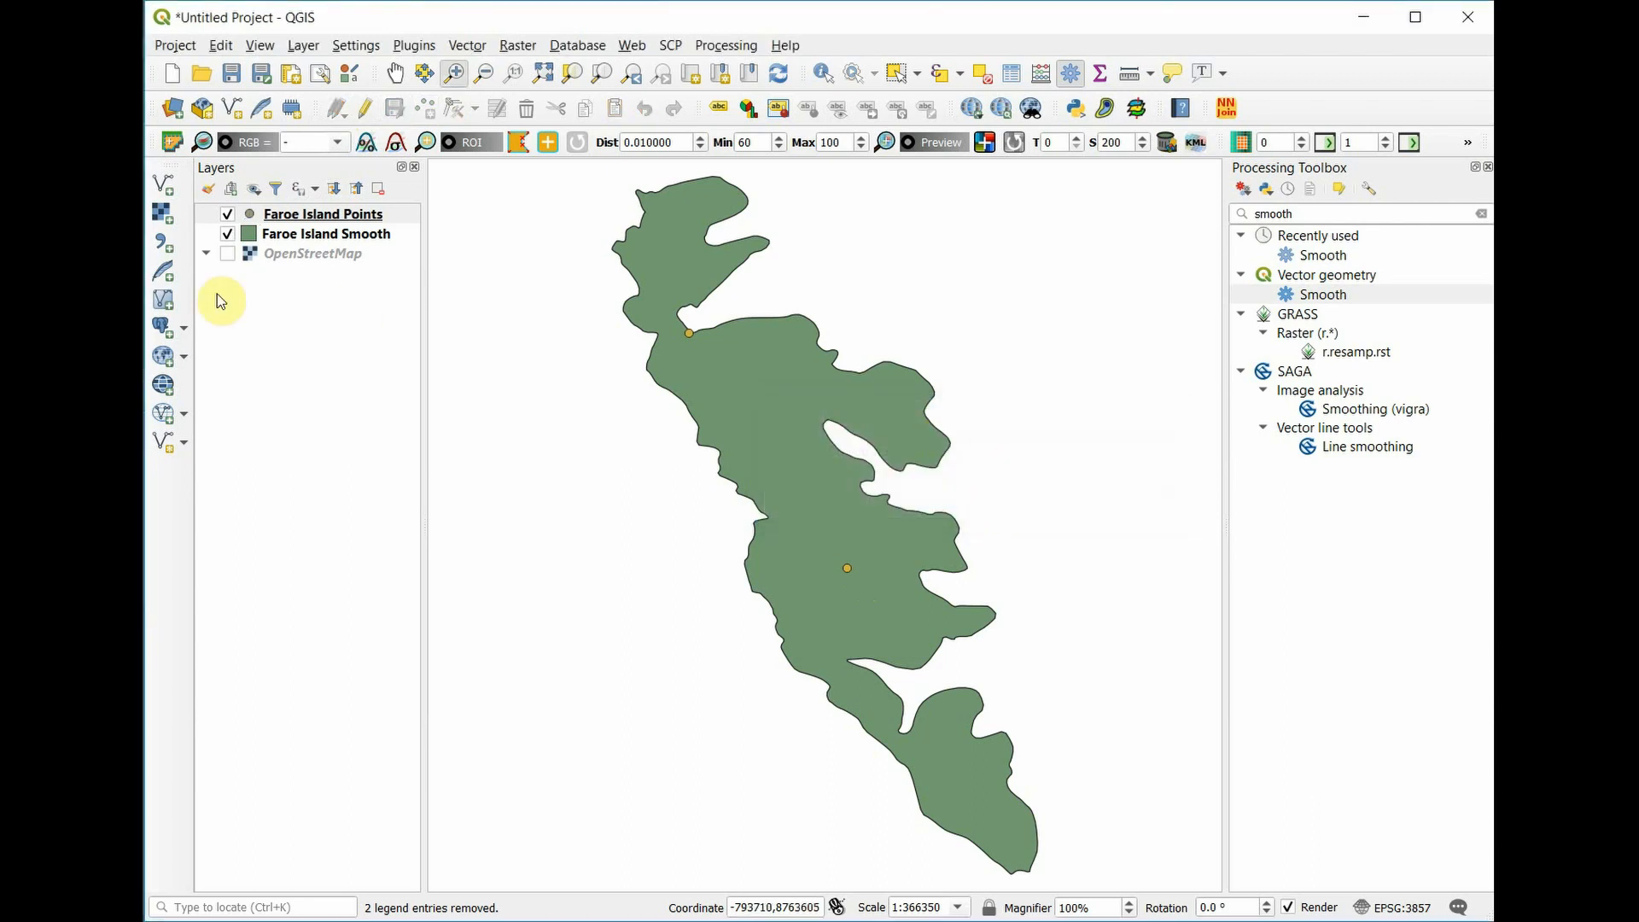
{"action": "left_click", "coordinate": [273, 303]}
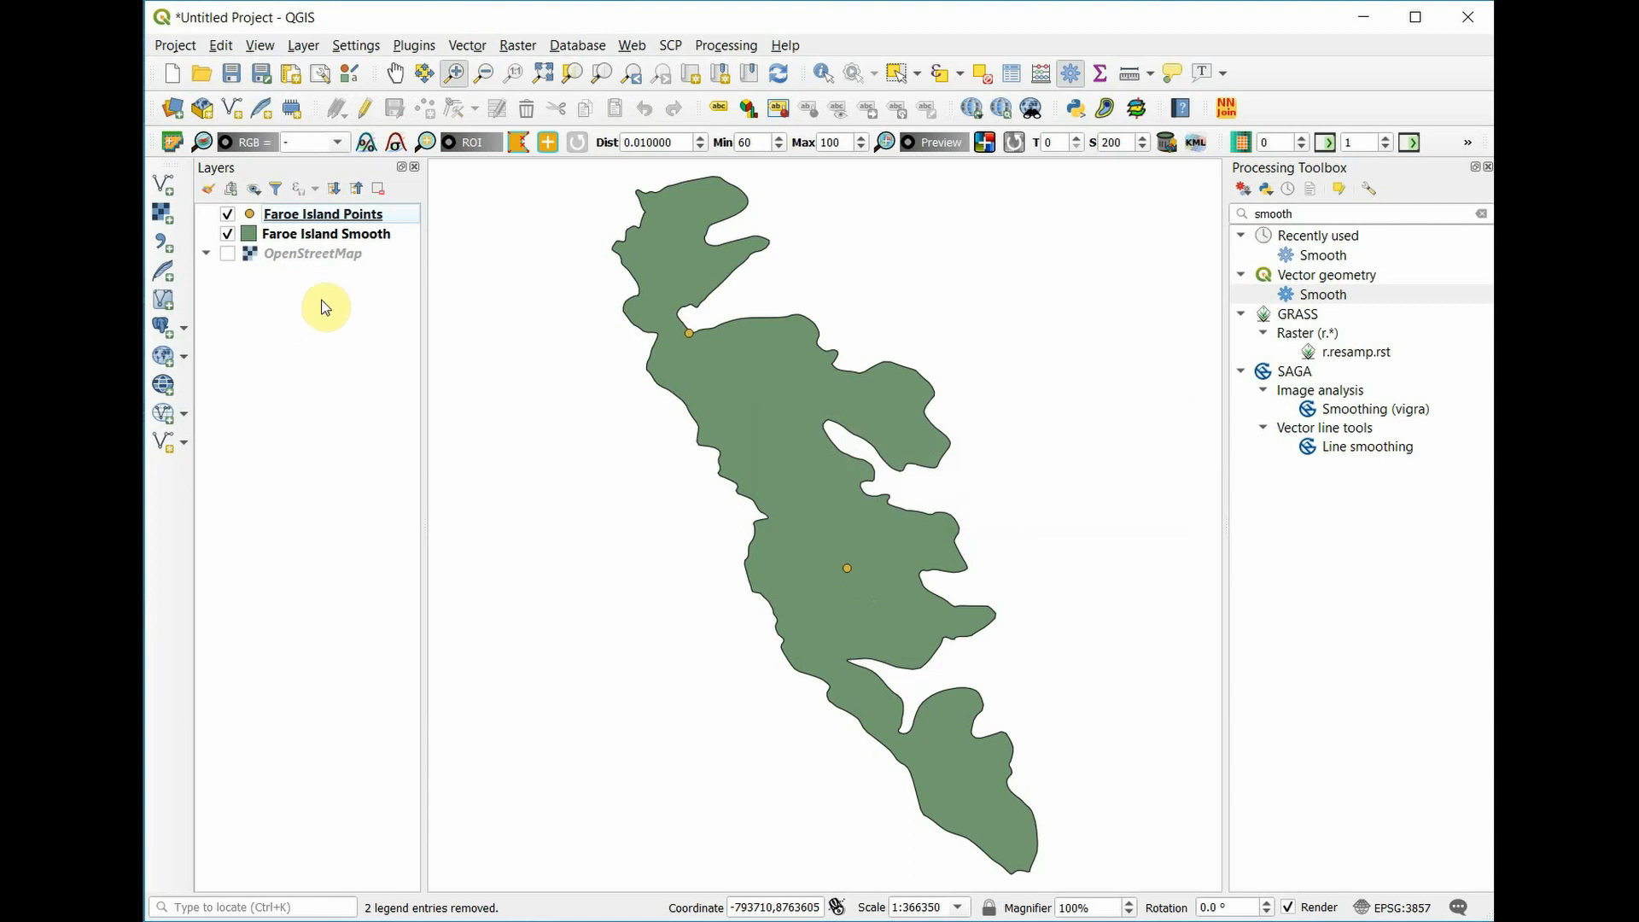
Start a new shapefile layer and set its file name to Faroe Island Road in the Module 1 folder.
{"action": "left_click", "coordinate": [160, 444]}
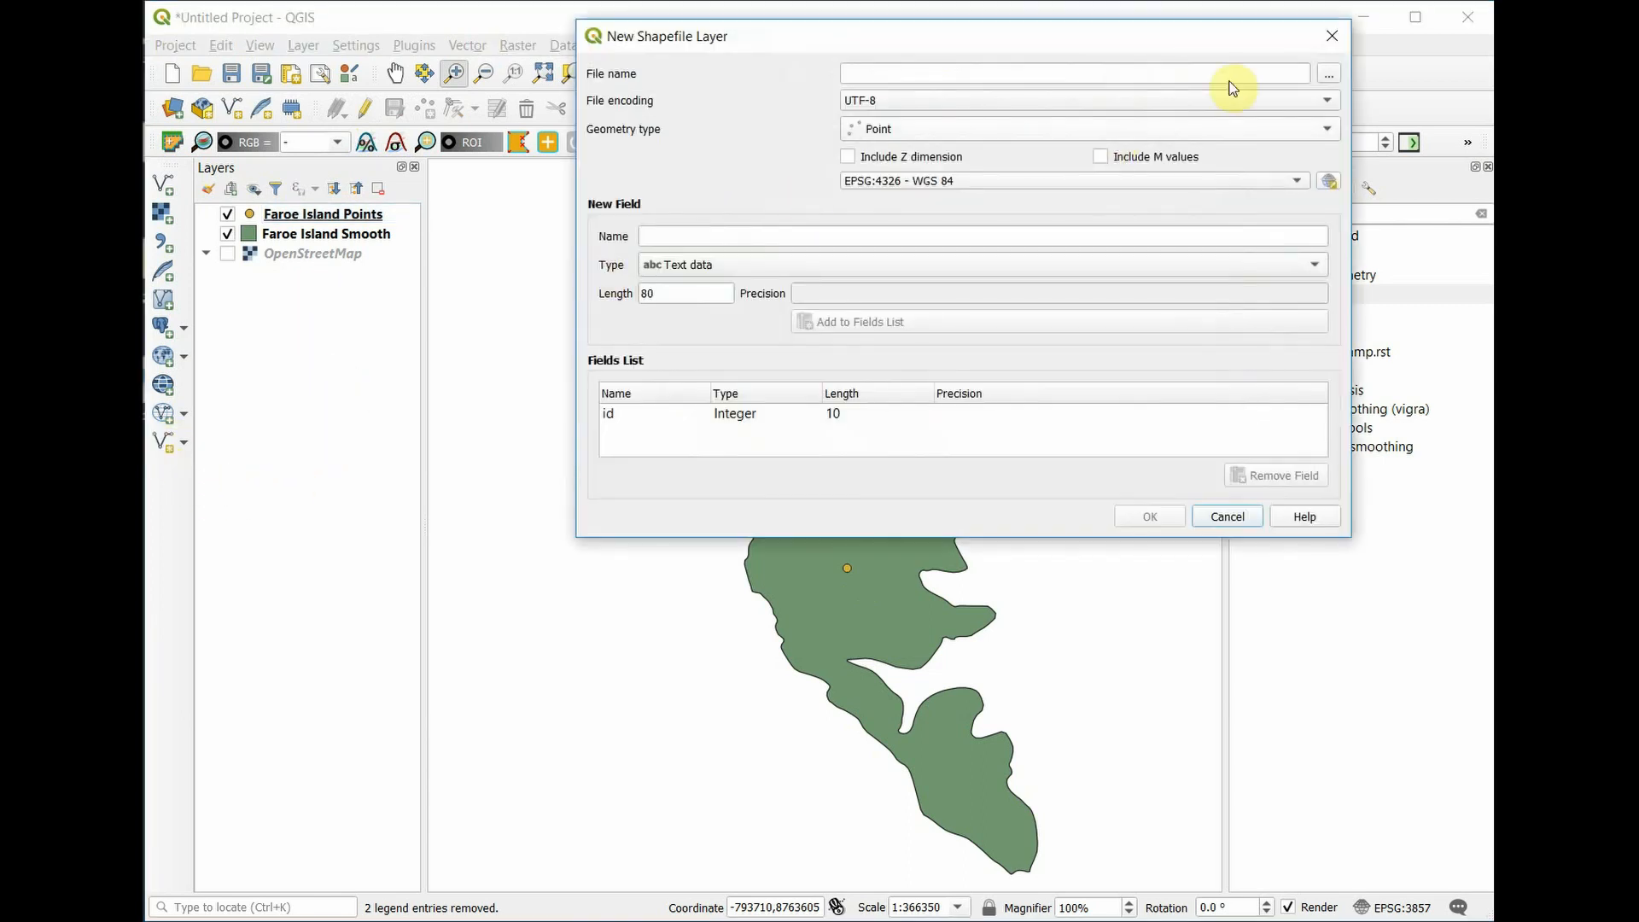
{"action": "left_click", "coordinate": [1328, 77]}
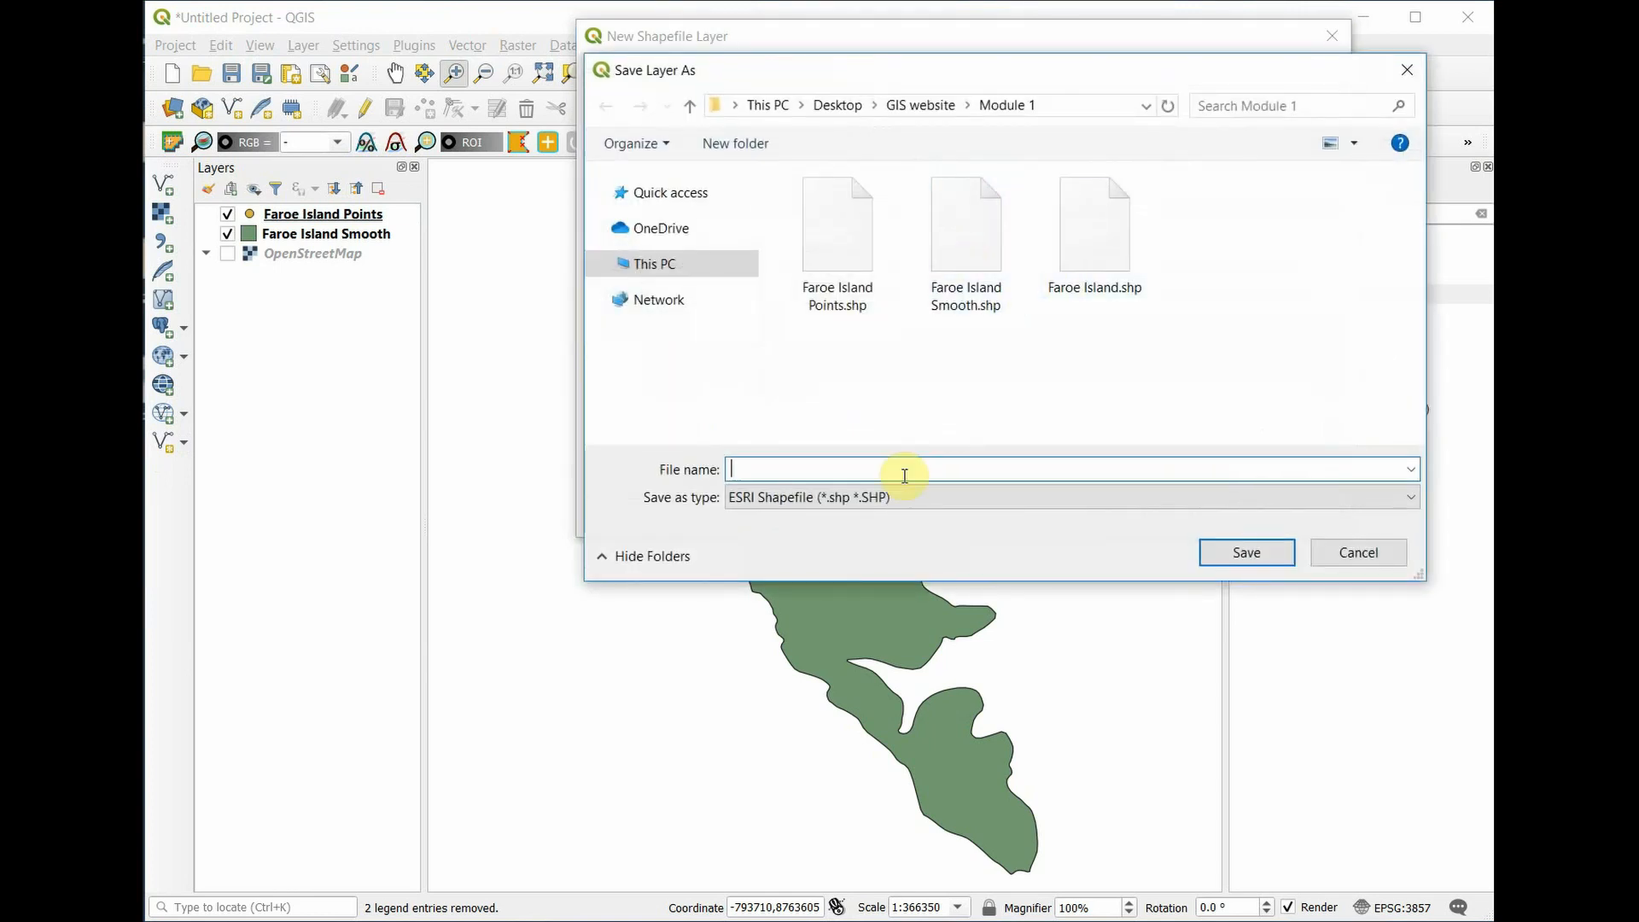
{"action": "type", "text": "Faroe Isal"}
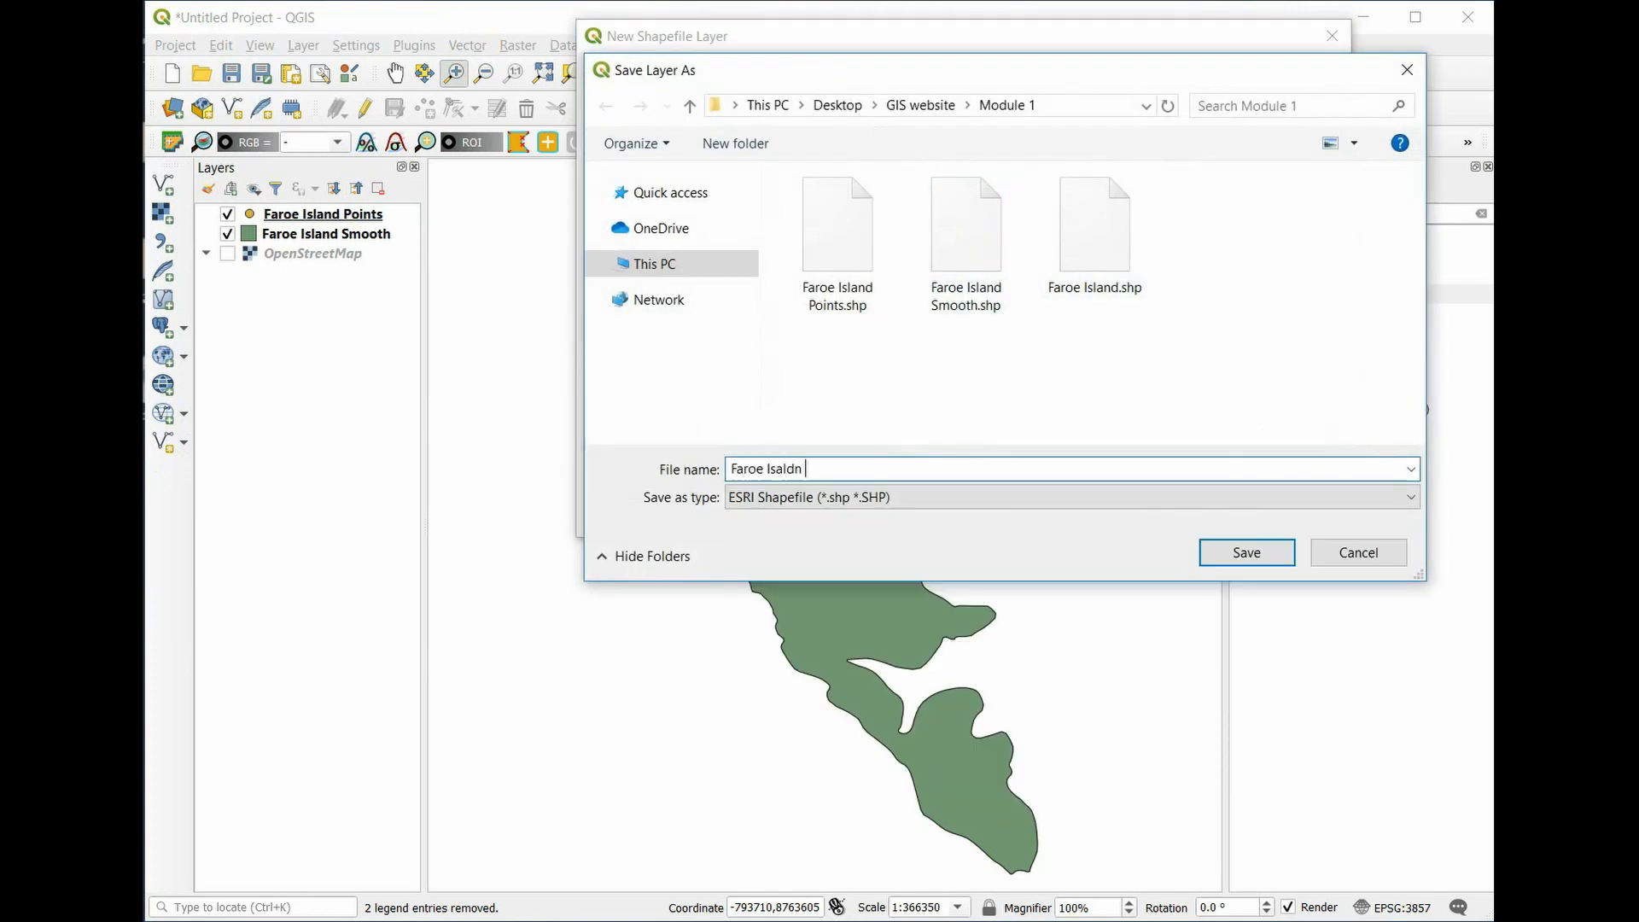
{"action": "type", "text": "dn"}
{"action": "key", "text": "BackSpace"}
{"action": "key", "text": "BackSpace"}
{"action": "key", "text": "BackSpace"}
{"action": "key", "text": "BackSpace"}
{"action": "type", "text": "slan"}
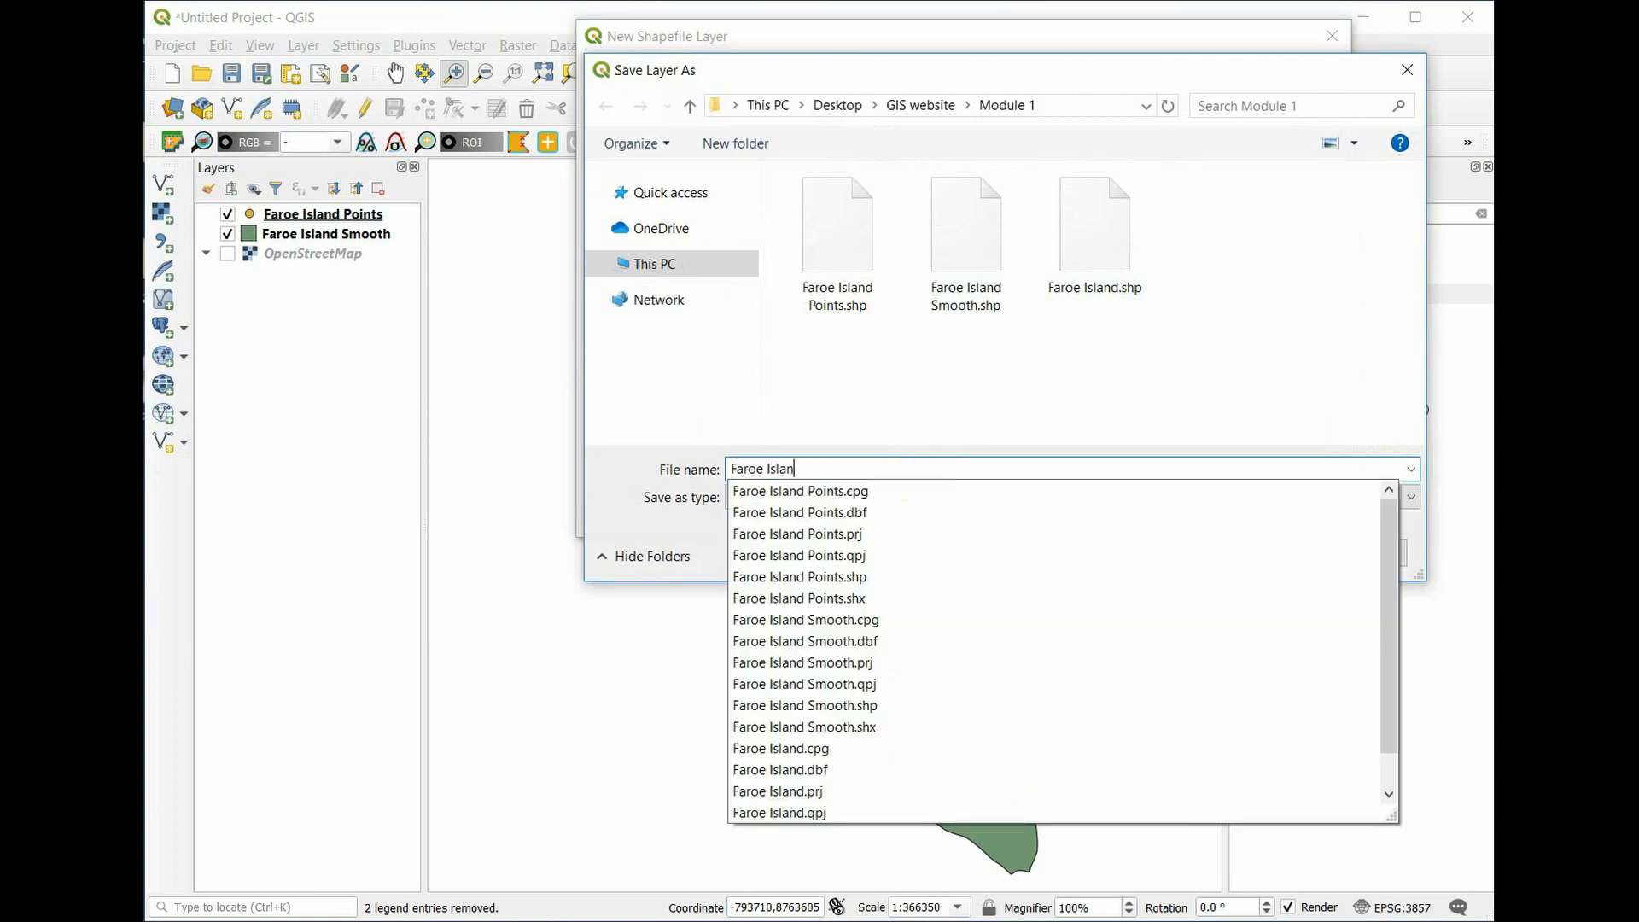
{"action": "type", "text": "d Road"}
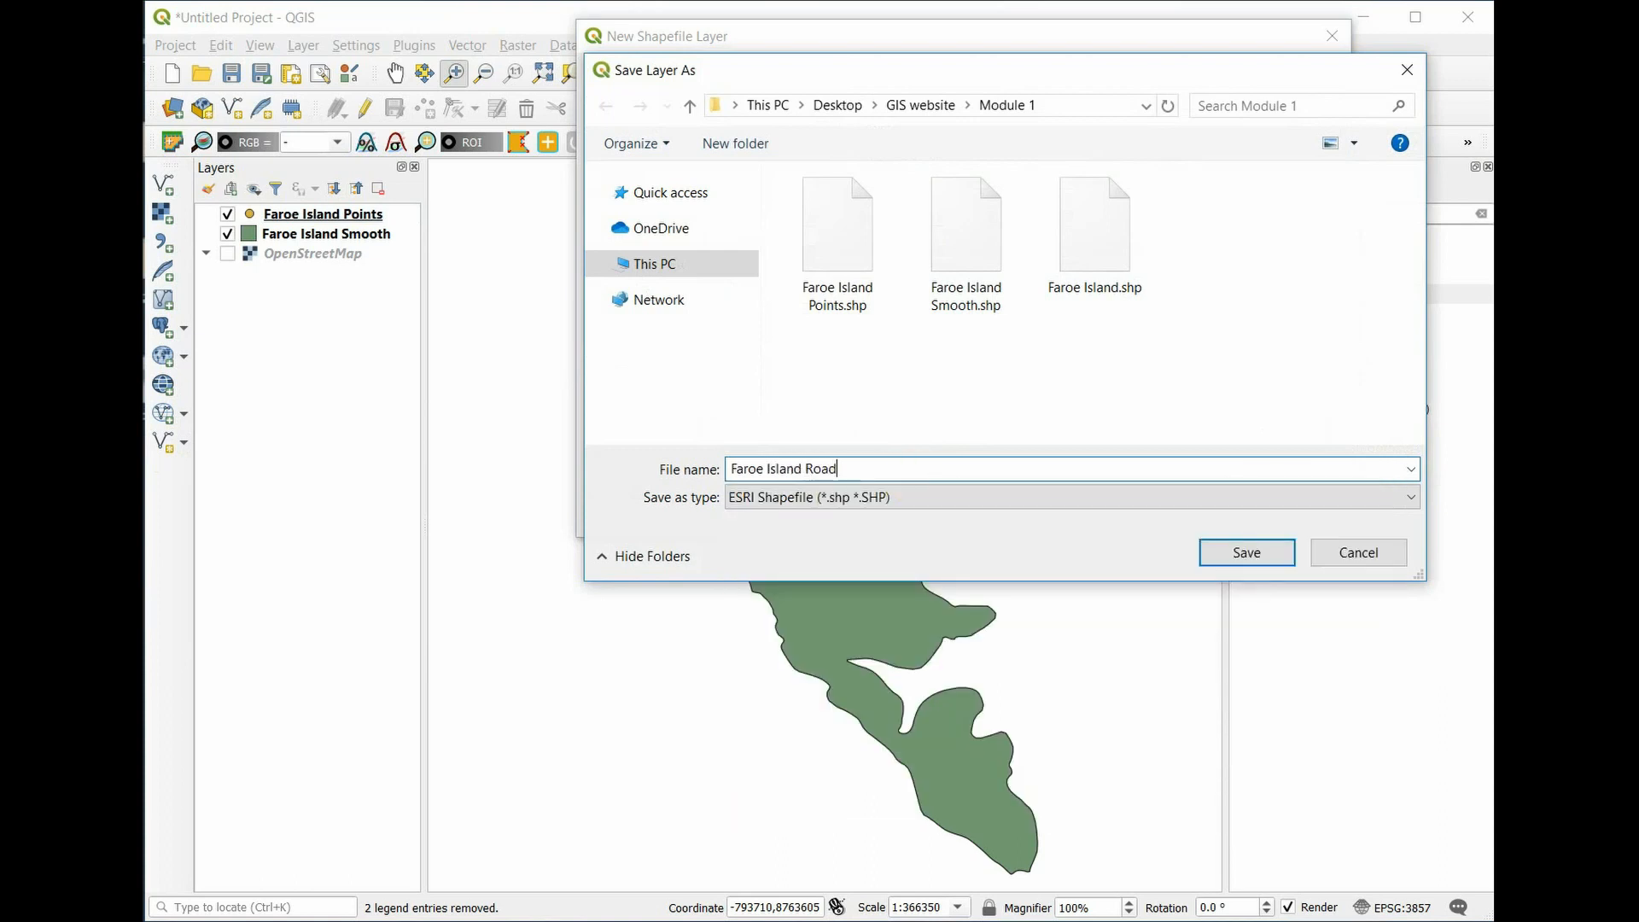
{"action": "key", "text": "Return"}
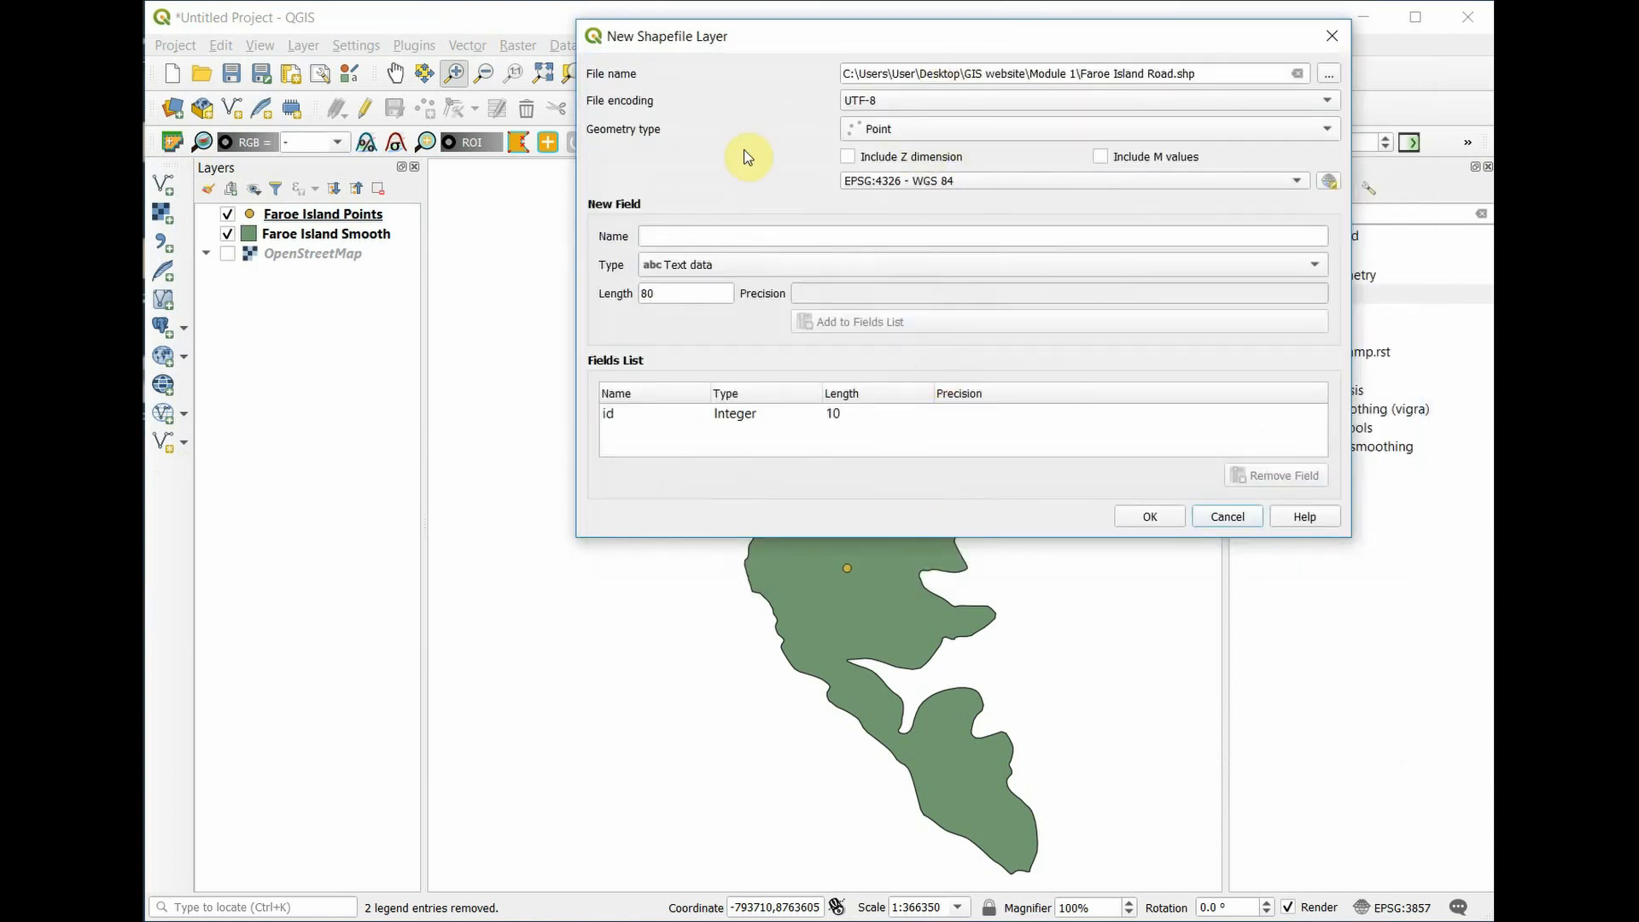
Set the new shapefile's geometry type to Line and create the layer.
{"action": "left_click", "coordinate": [910, 129]}
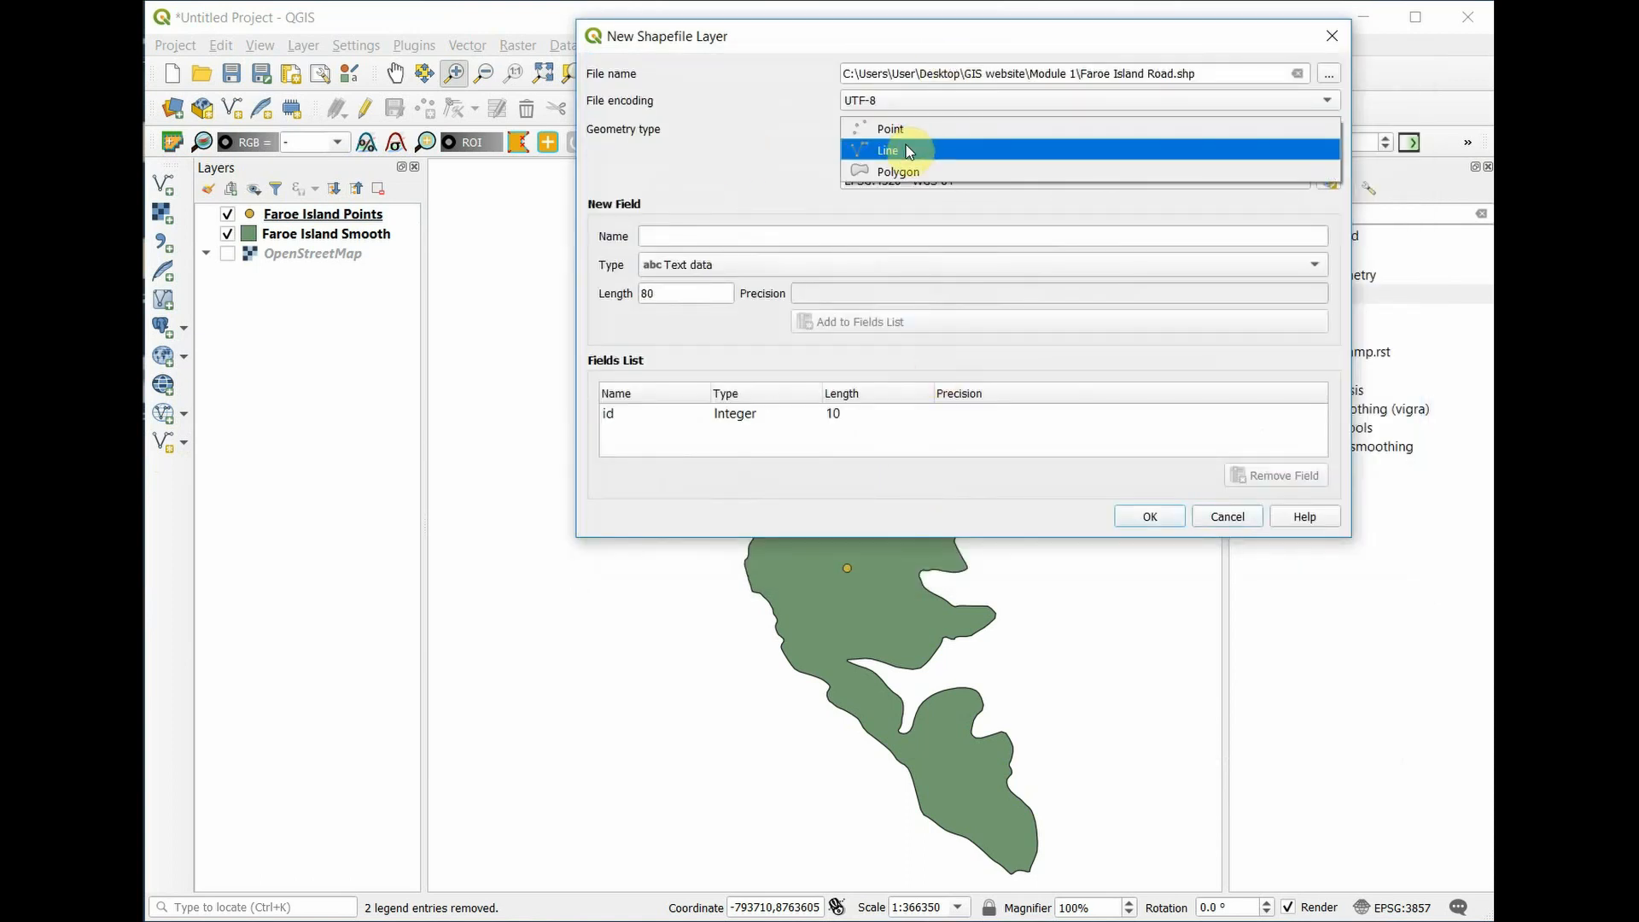
{"action": "left_click", "coordinate": [910, 152]}
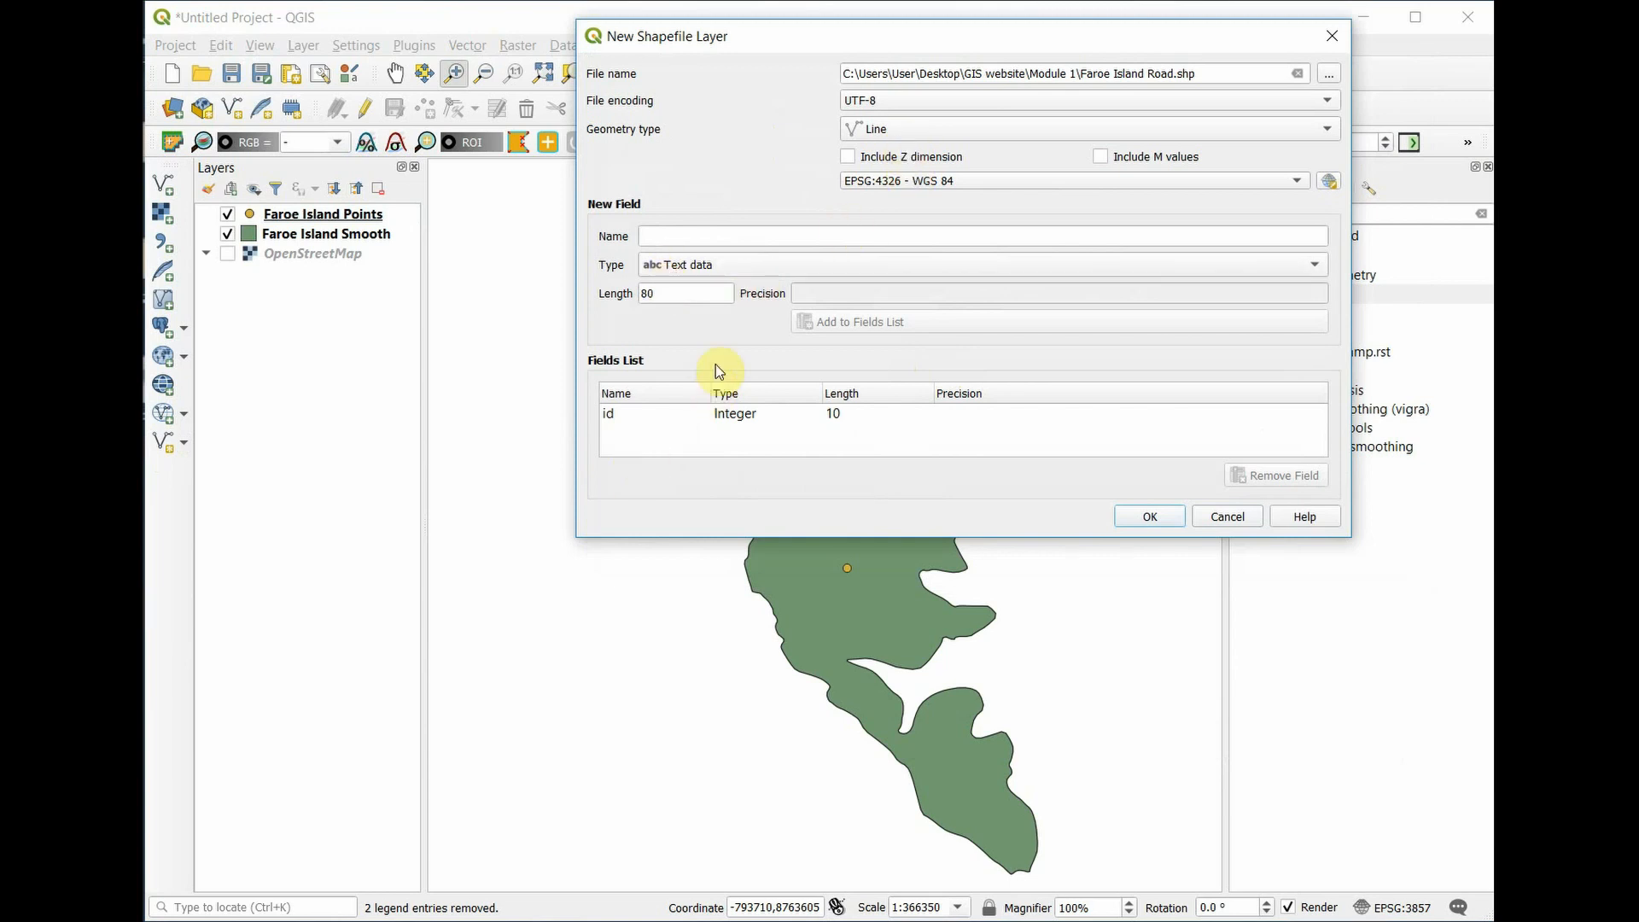
{"action": "left_click", "coordinate": [1151, 523]}
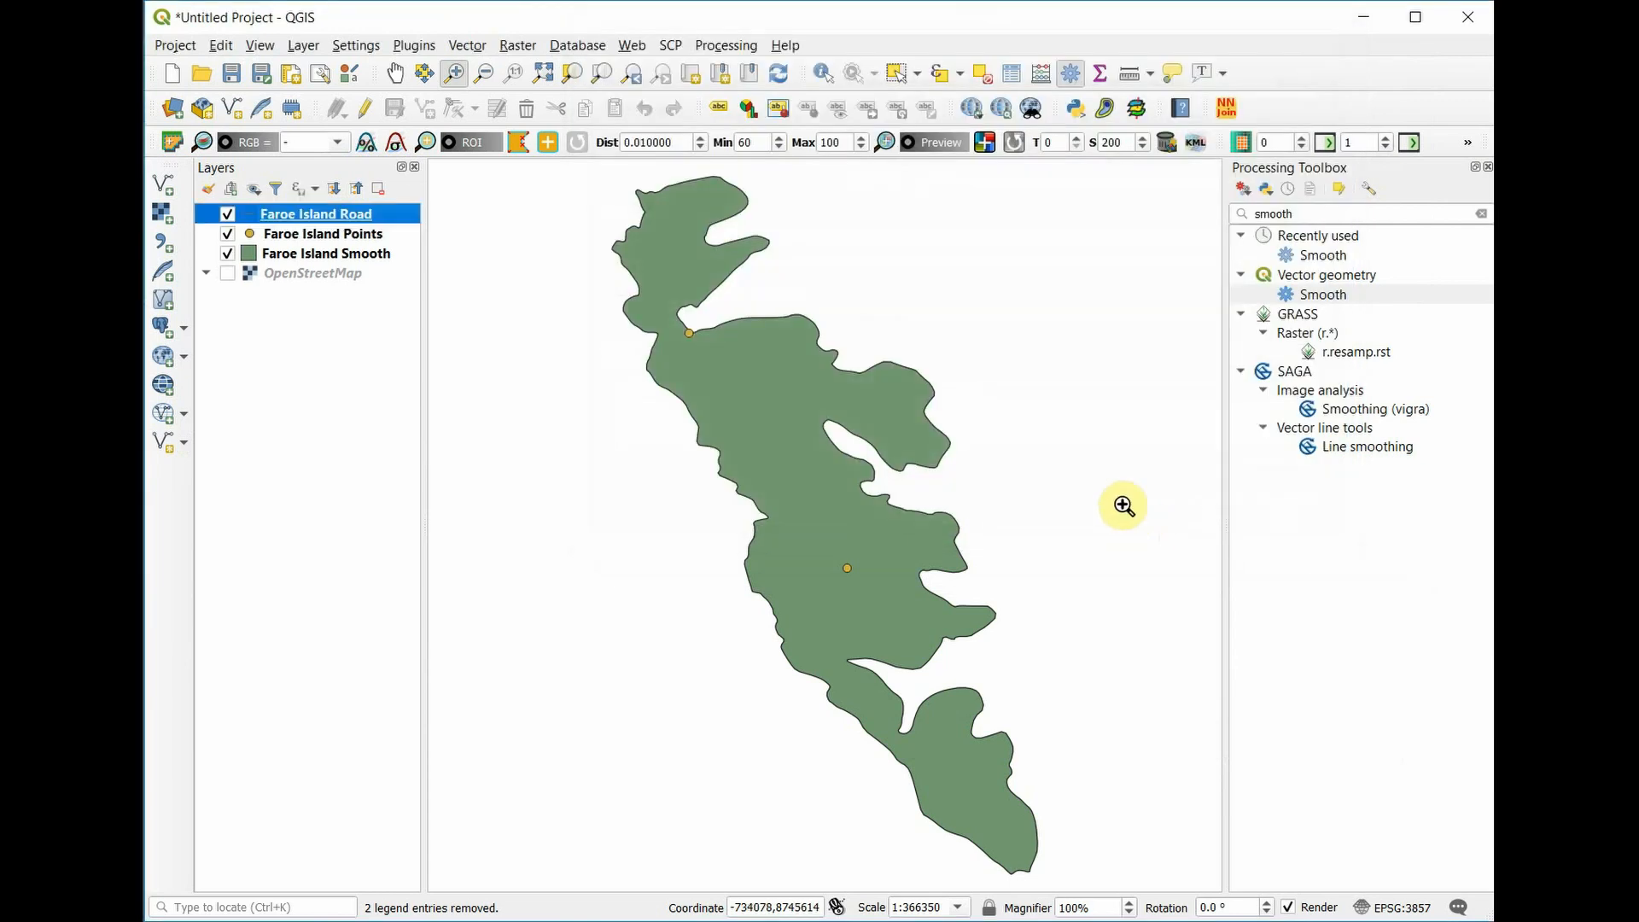
Make Faroe Island Road editable and digitize a winding line from the Docking Area point to the Research Base point, leaving its id empty.
{"action": "left_click", "coordinate": [364, 114]}
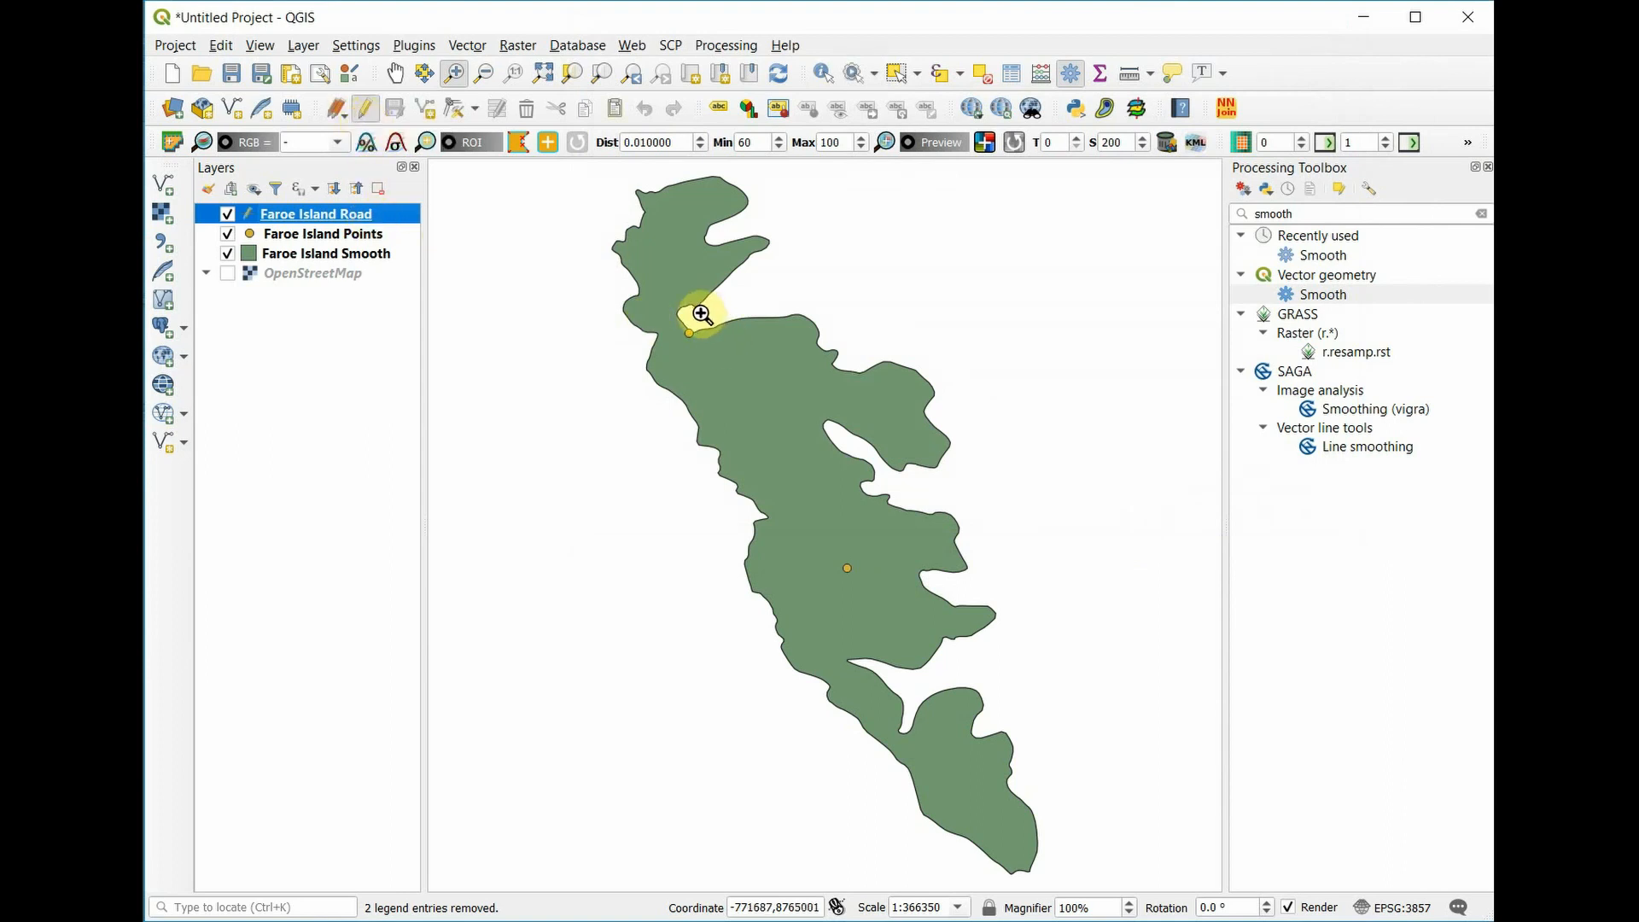
{"action": "scroll", "coordinate": [688, 343], "scroll_direction": "up", "scroll_amount": 1}
{"action": "scroll", "coordinate": [688, 344], "scroll_direction": "up", "scroll_amount": 1}
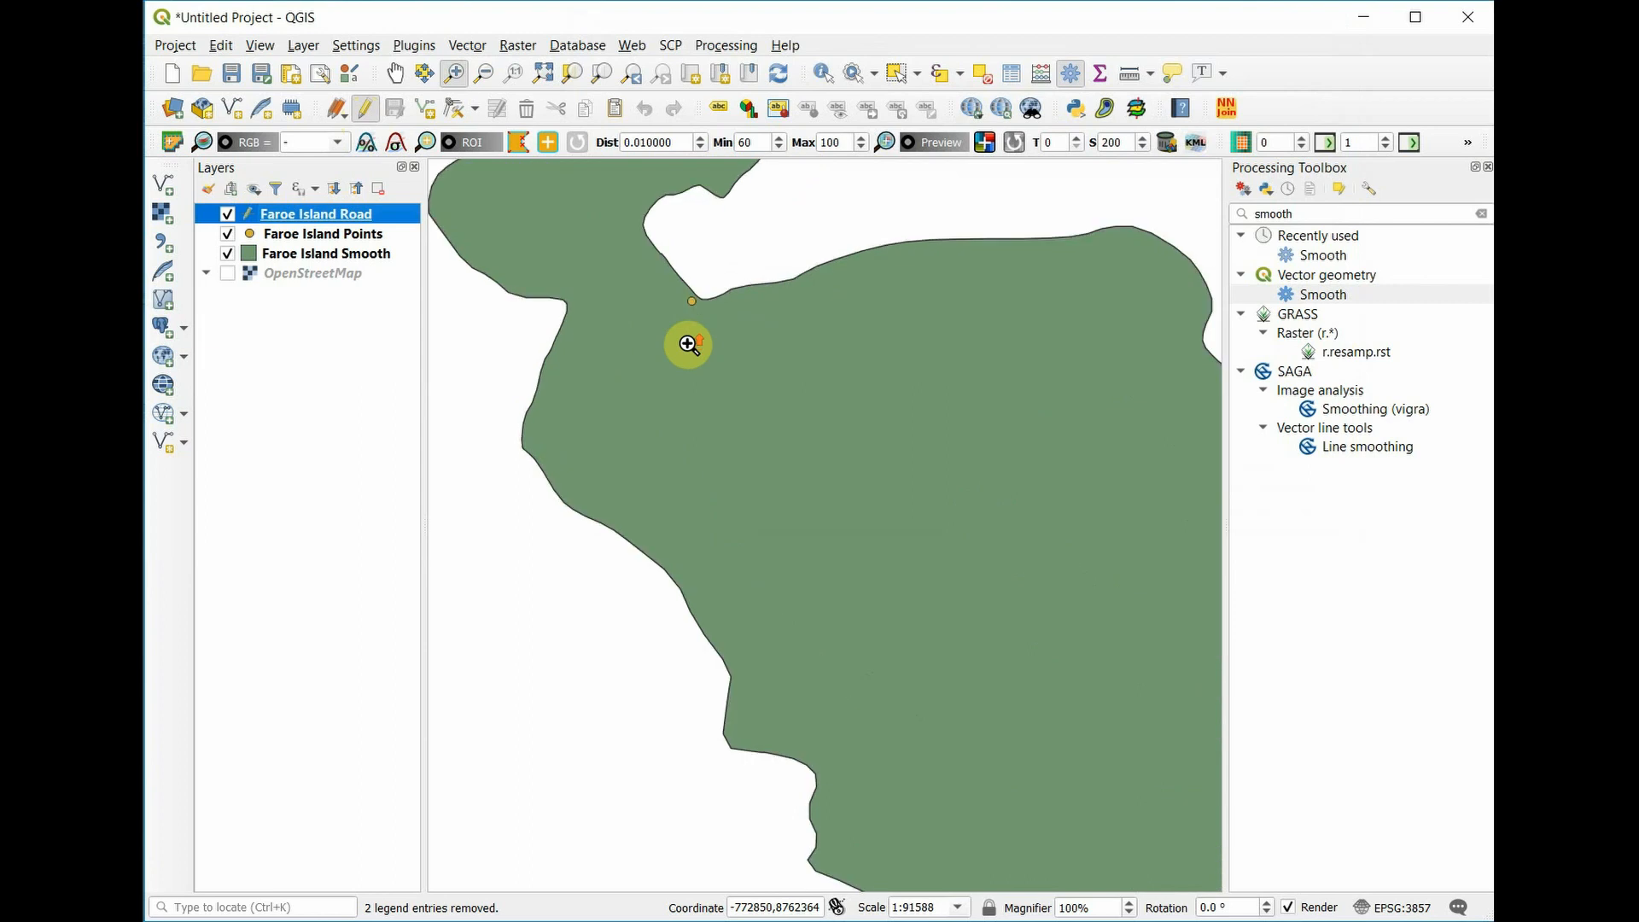
{"action": "left_click", "coordinate": [424, 110]}
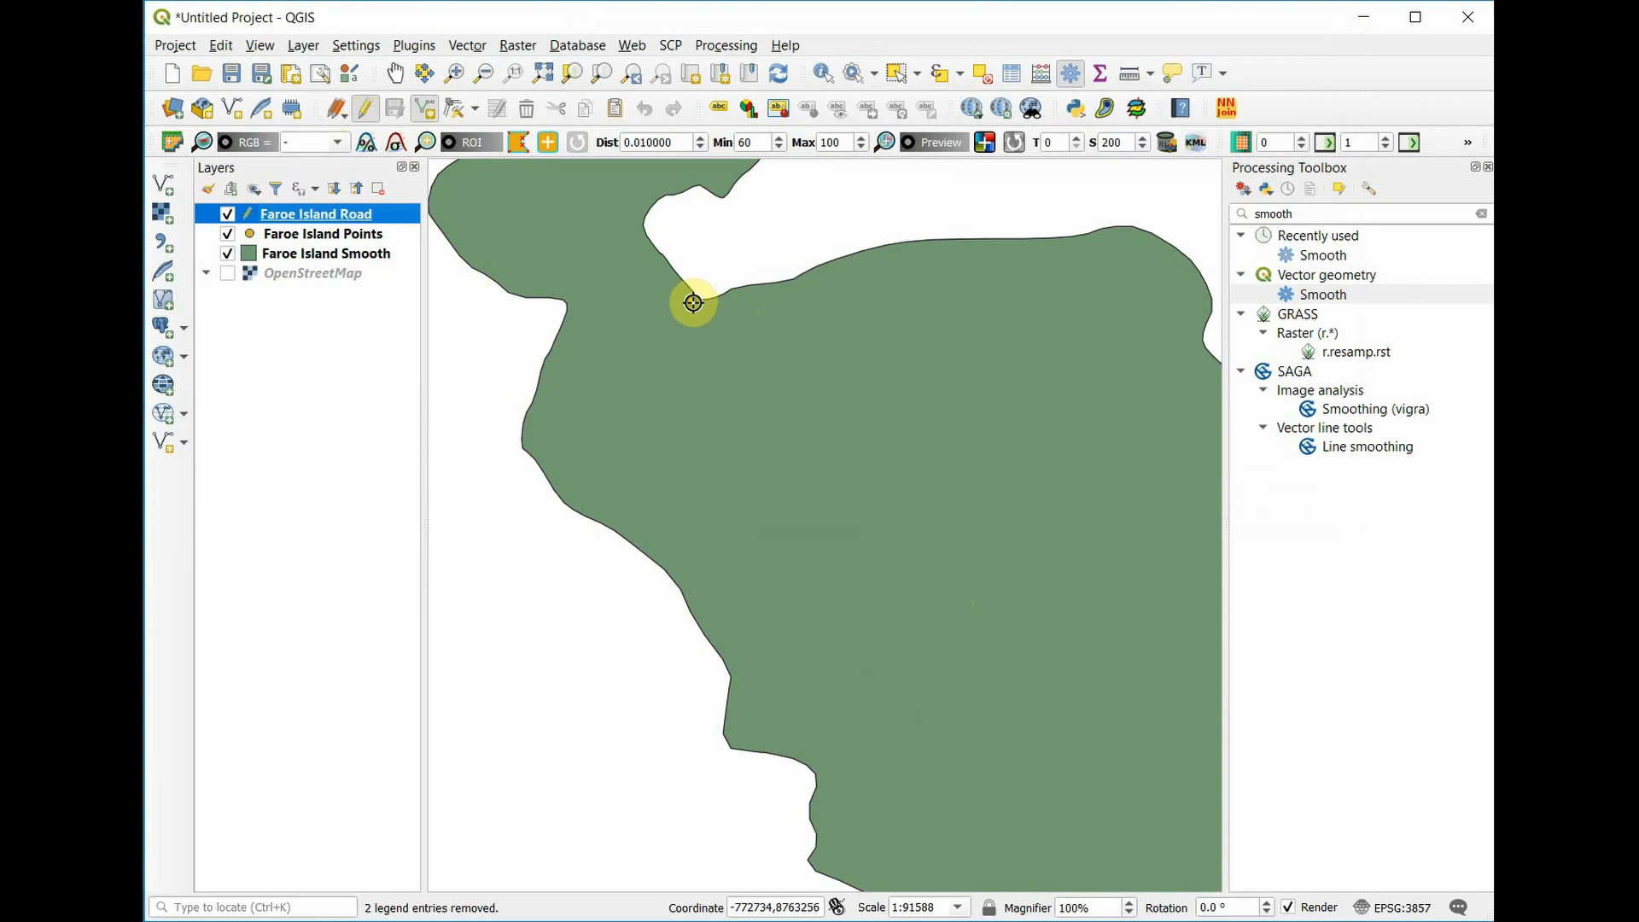
{"action": "left_click", "coordinate": [693, 304]}
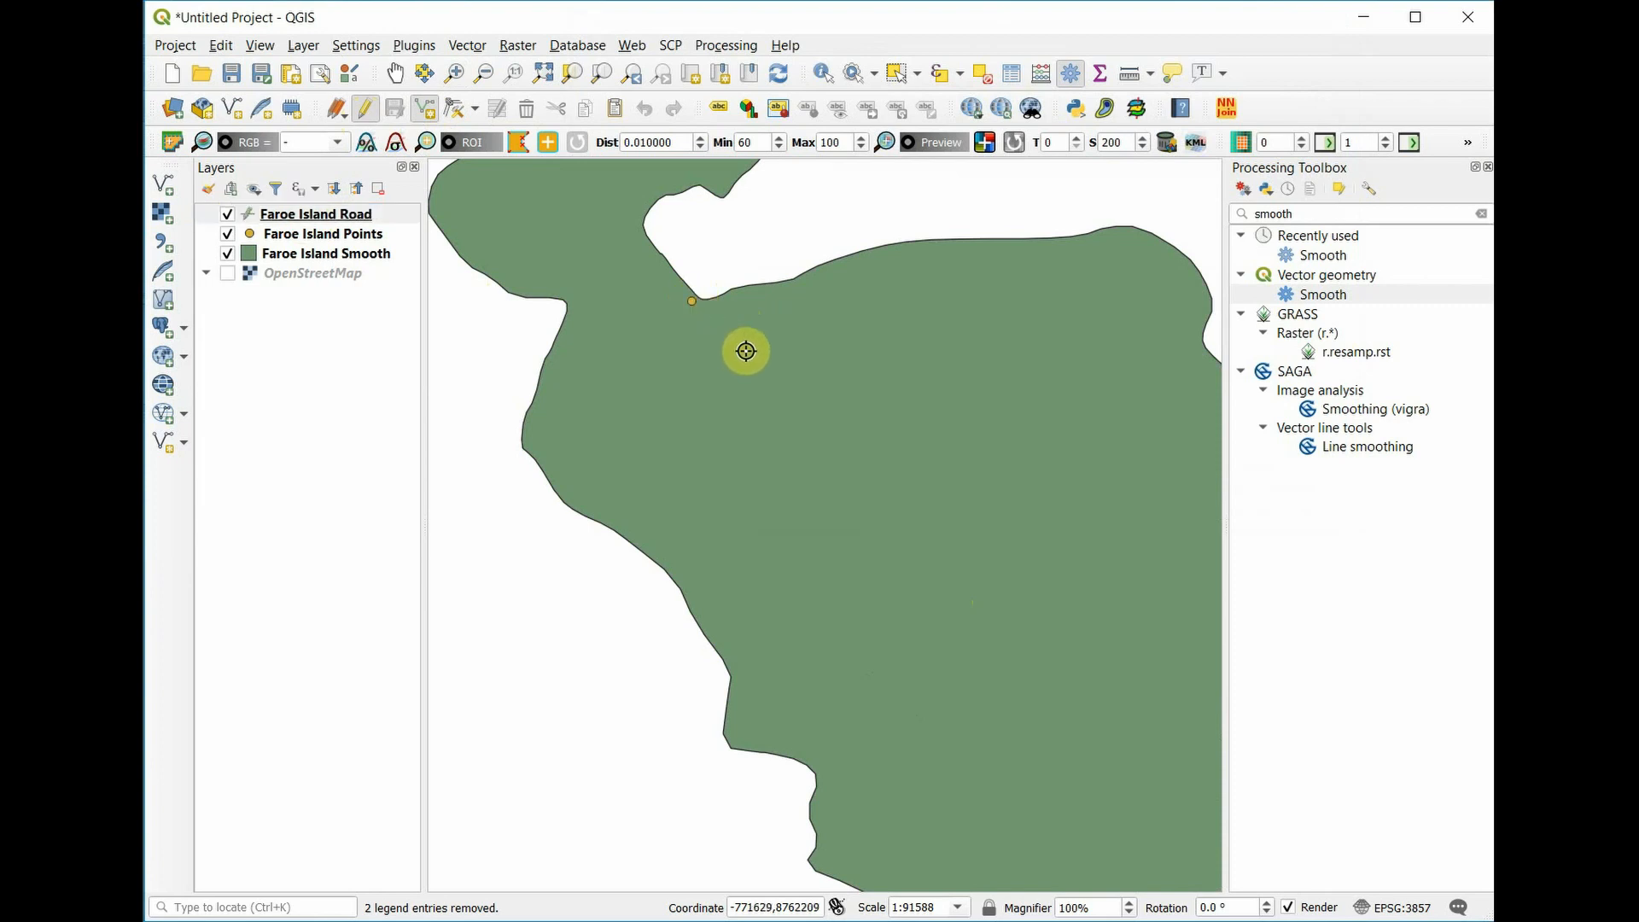
{"action": "left_click", "coordinate": [700, 376]}
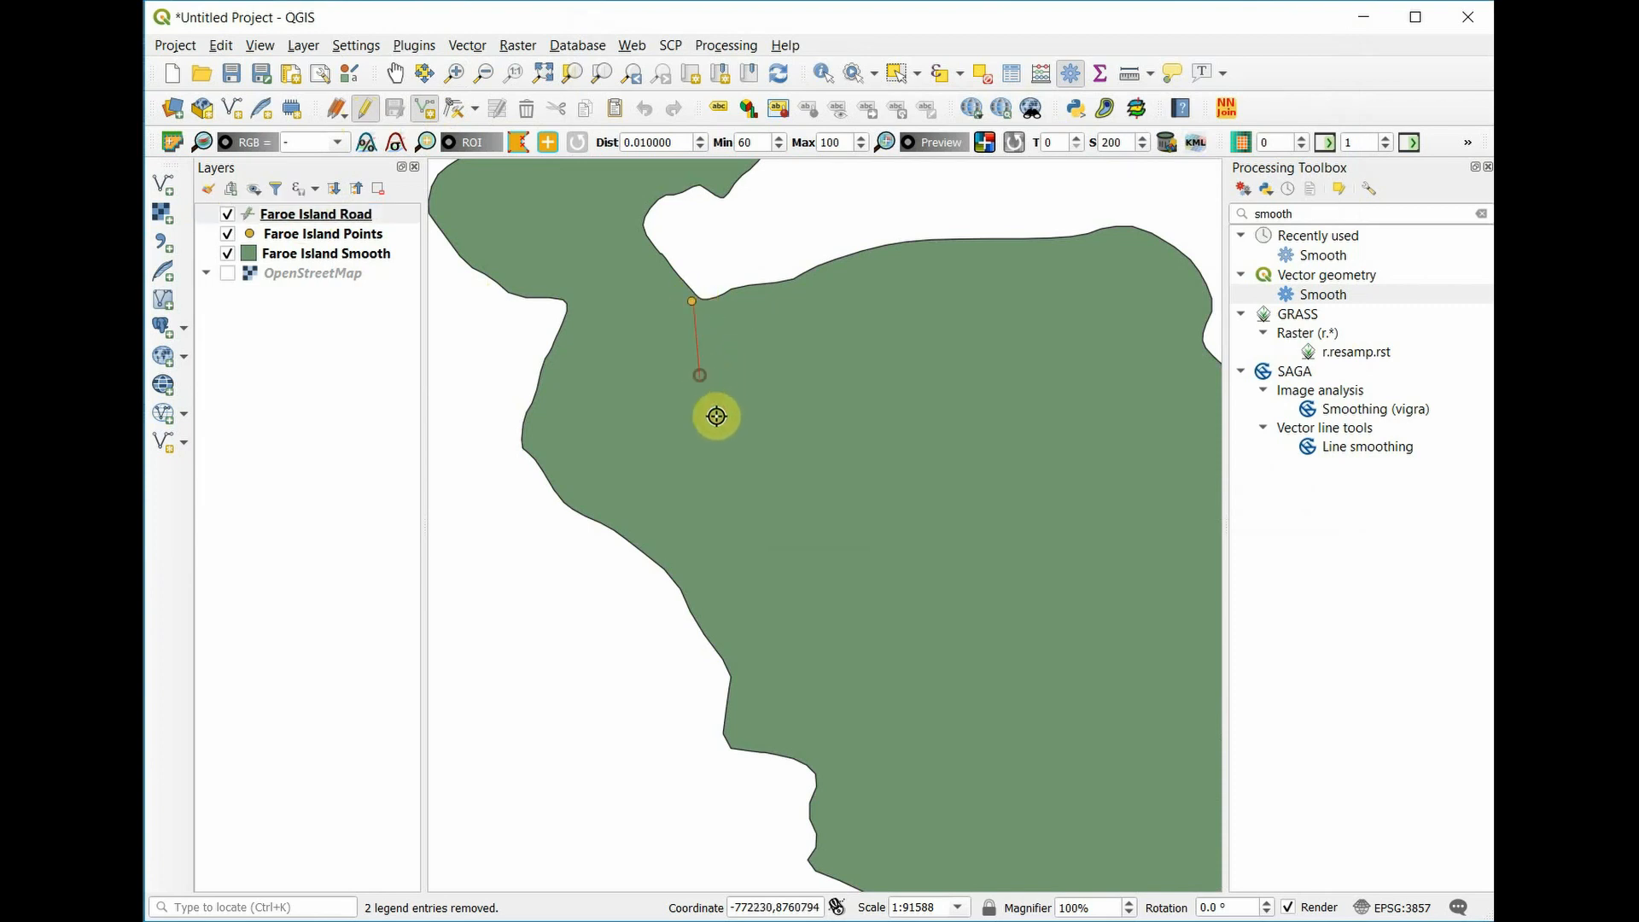
{"action": "left_click", "coordinate": [720, 421]}
{"action": "left_click", "coordinate": [771, 464]}
{"action": "left_click", "coordinate": [1055, 541]}
{"action": "key", "text": "Right"}
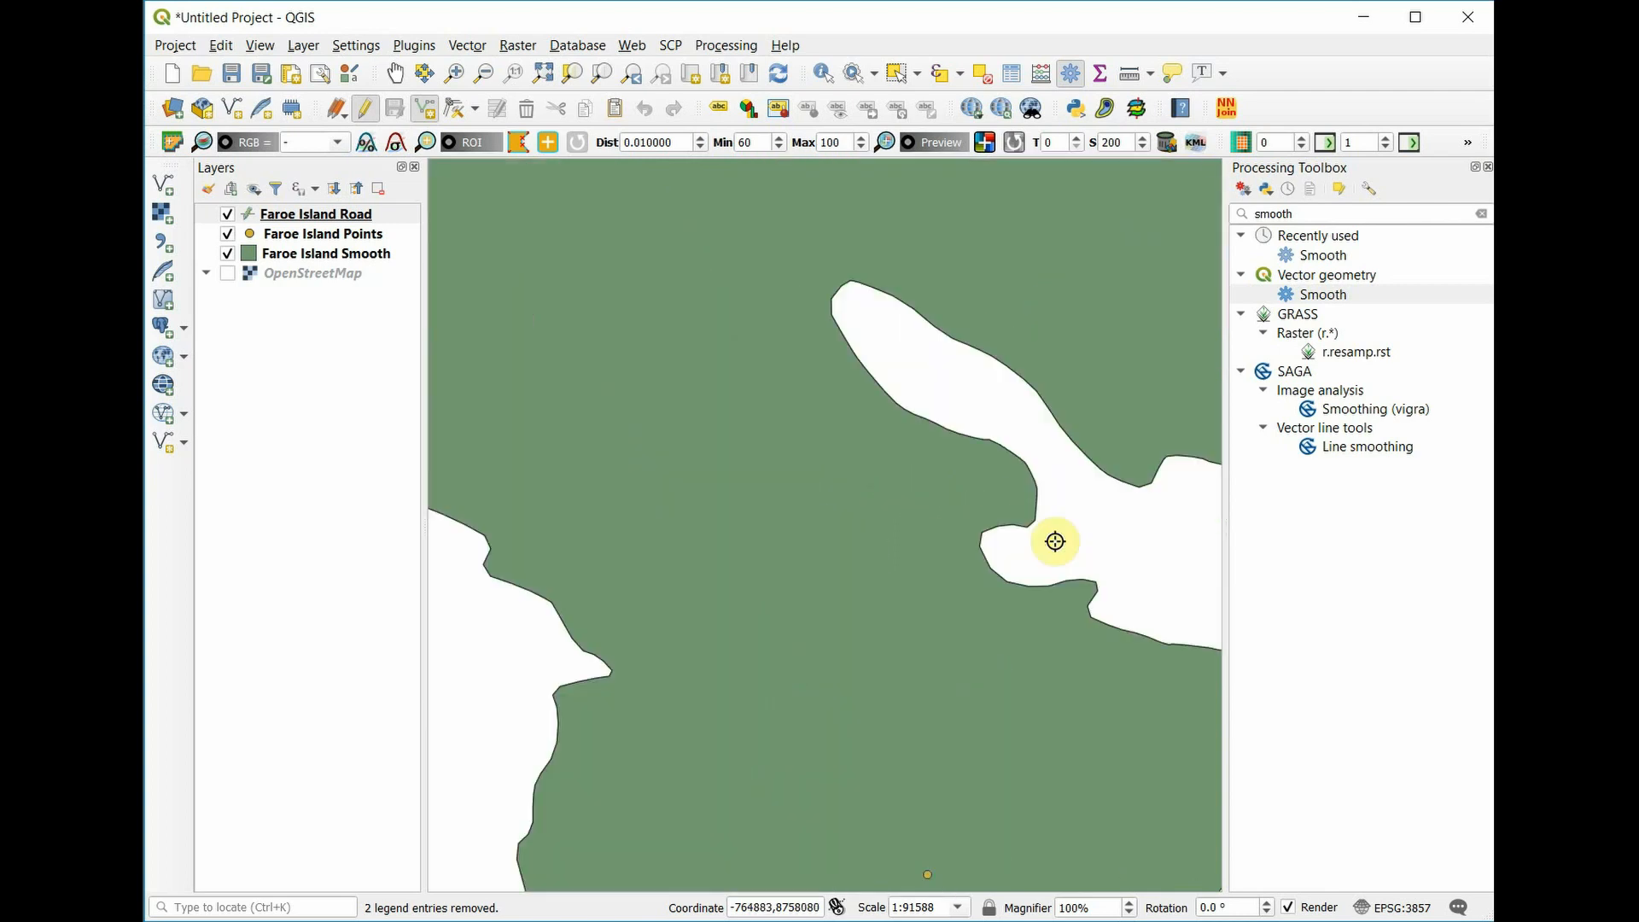
{"action": "key", "text": "Right"}
{"action": "key", "text": "Down"}
{"action": "left_click", "coordinate": [747, 398]}
{"action": "left_click", "coordinate": [669, 586]}
{"action": "left_click", "coordinate": [697, 661]}
{"action": "left_click", "coordinate": [768, 756]}
{"action": "key", "text": "Down"}
{"action": "key", "text": "Down"}
{"action": "left_click", "coordinate": [910, 506]}
{"action": "left_click", "coordinate": [940, 559]}
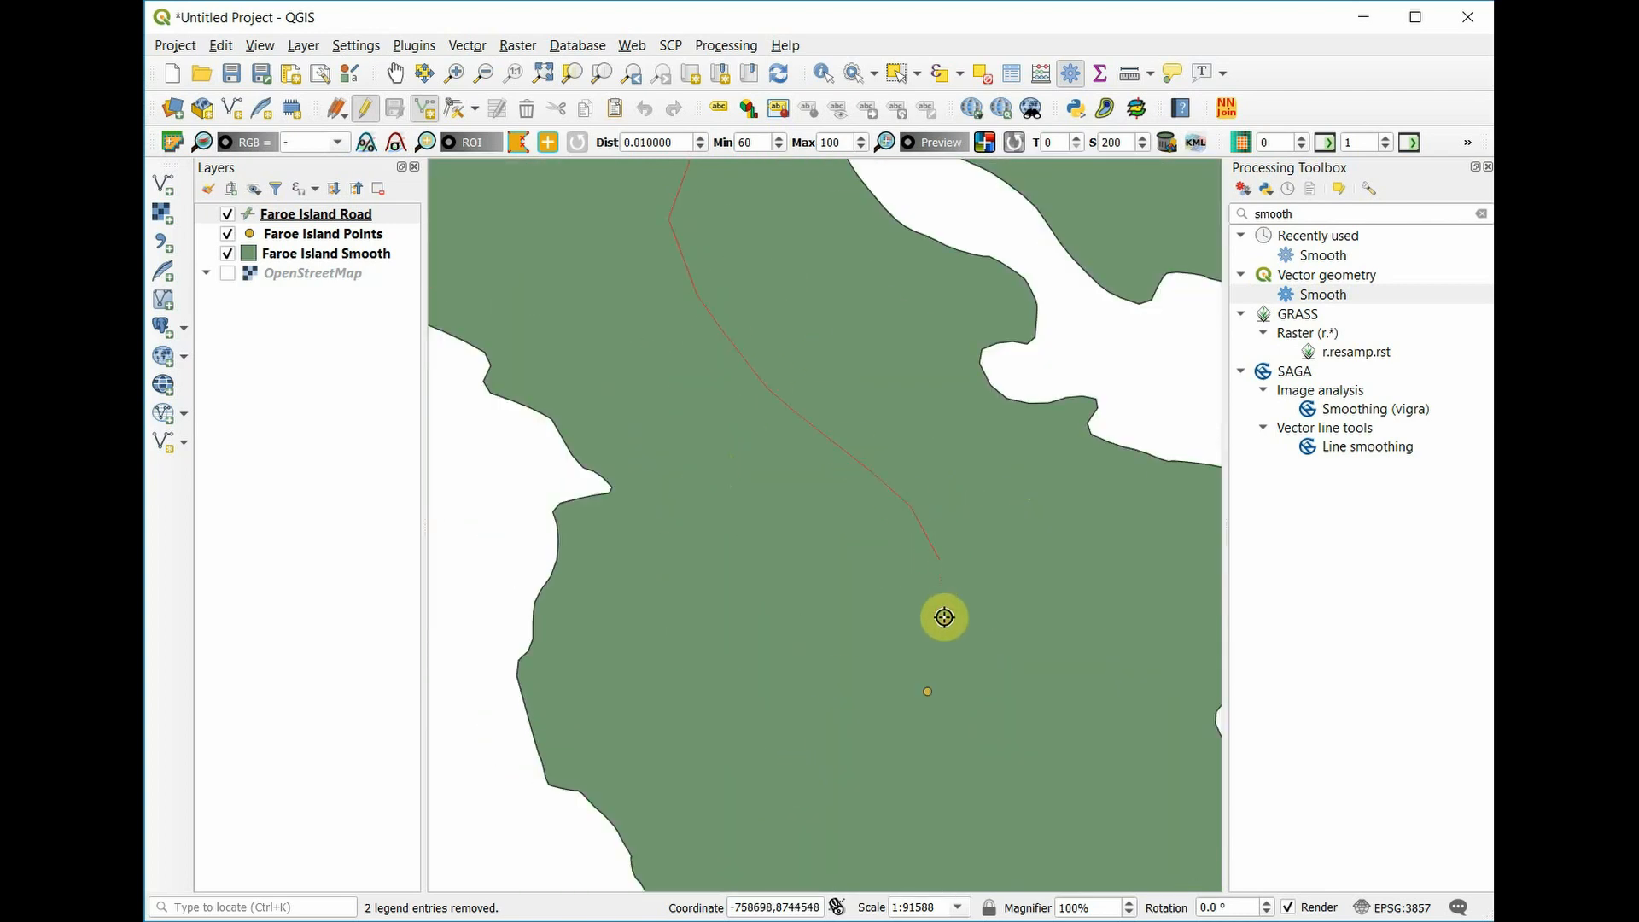
{"action": "left_click", "coordinate": [944, 616]}
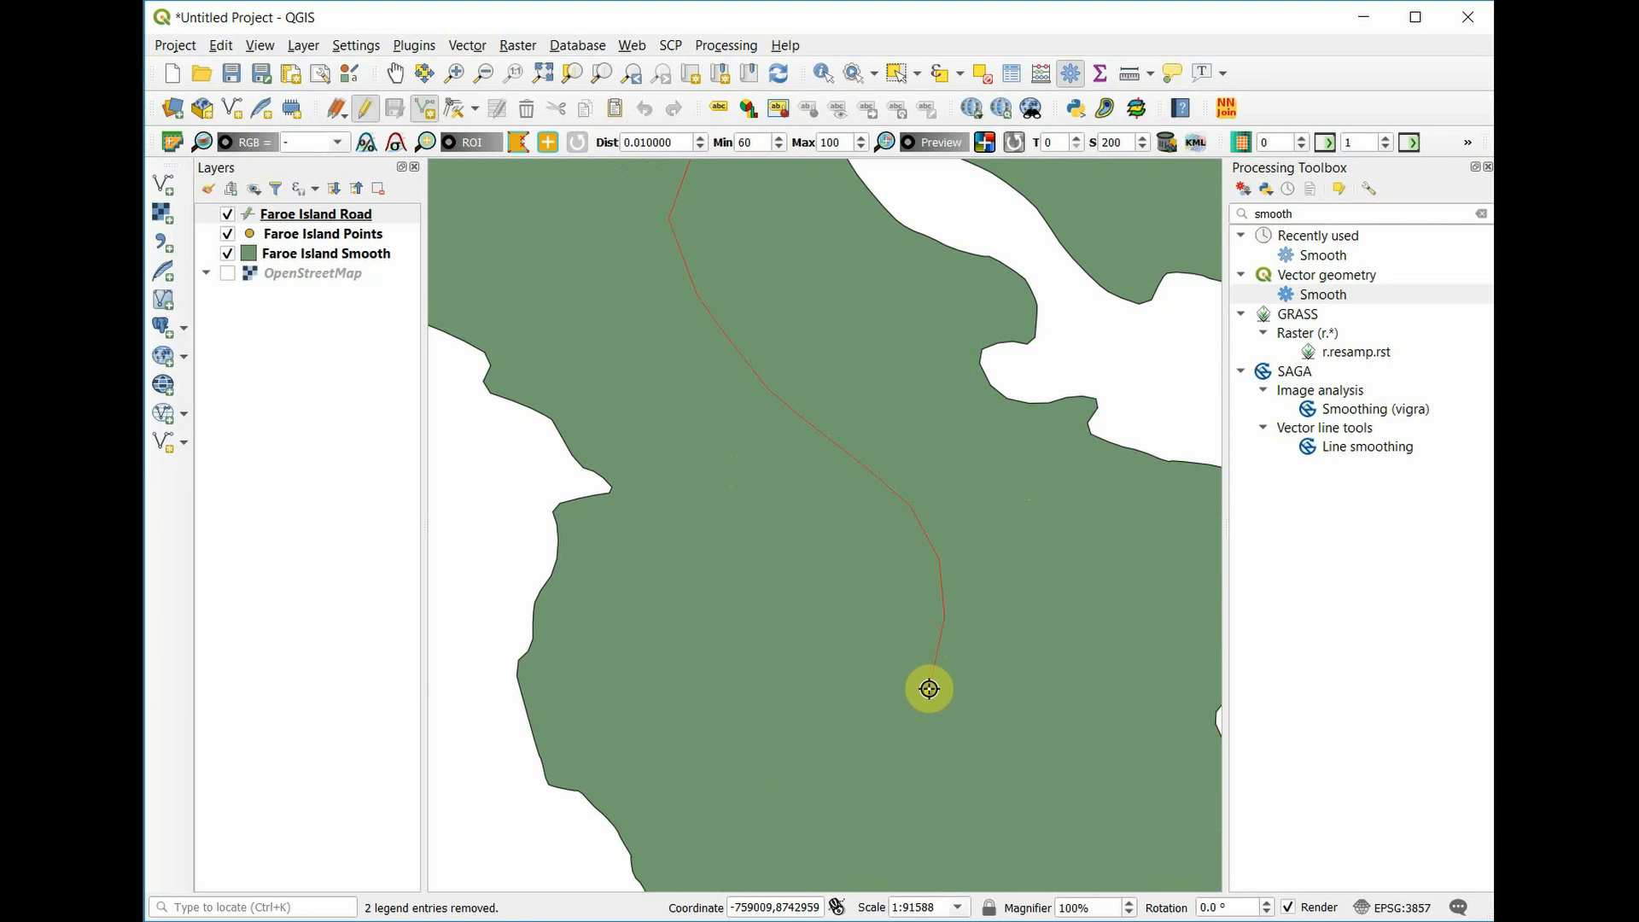
{"action": "left_click", "coordinate": [929, 689]}
{"action": "right_click", "coordinate": [929, 688]}
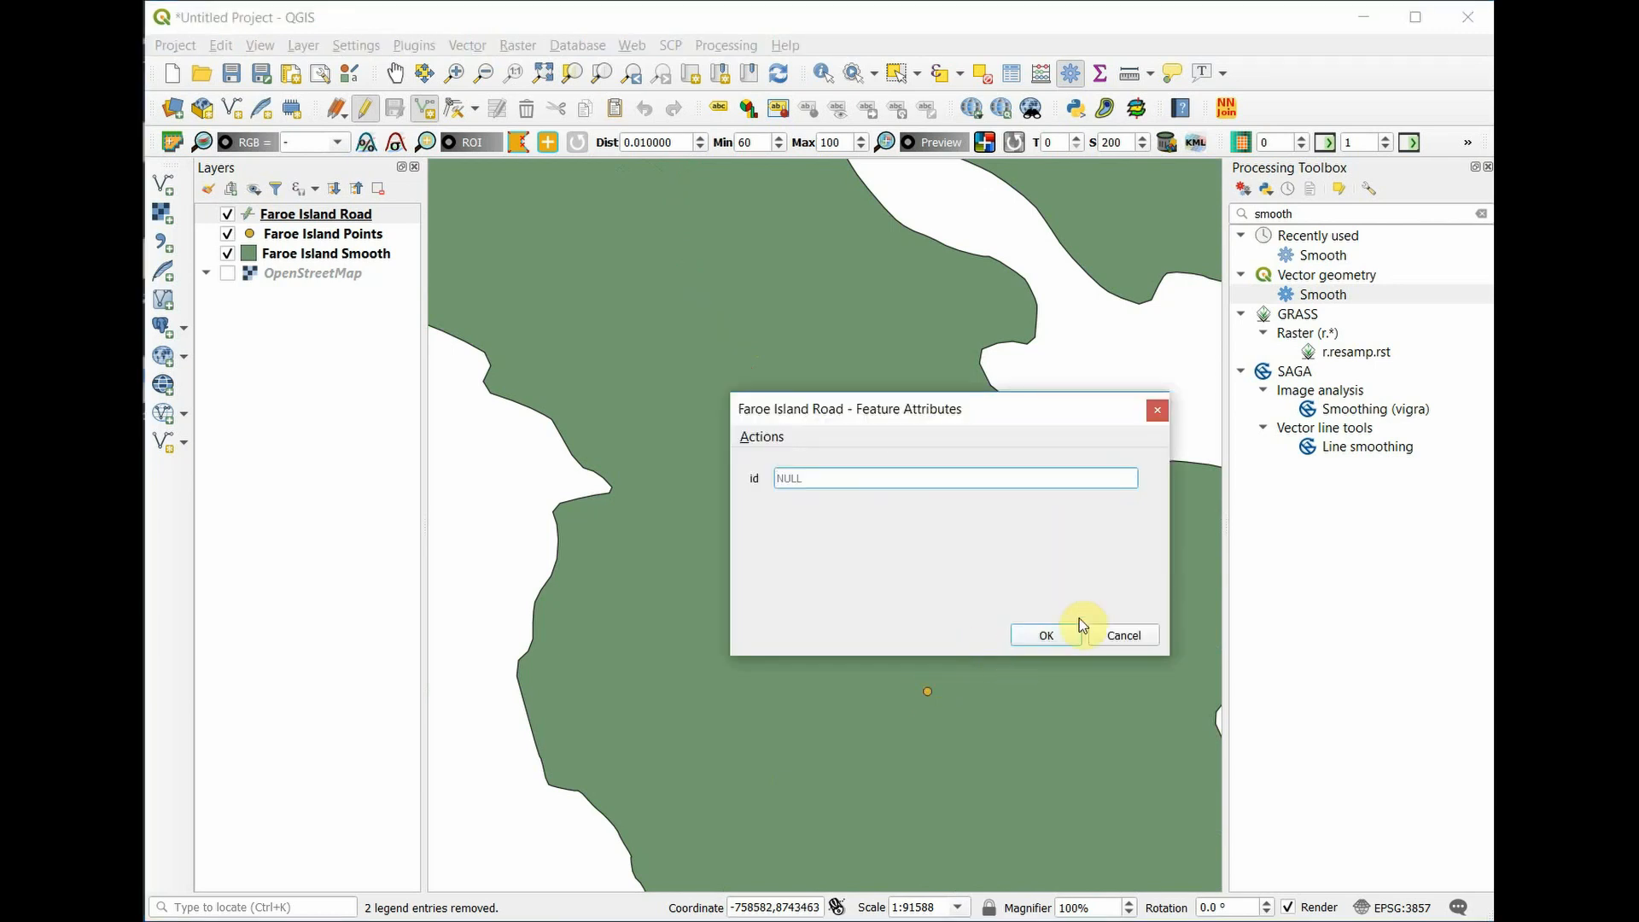
{"action": "left_click", "coordinate": [1047, 635]}
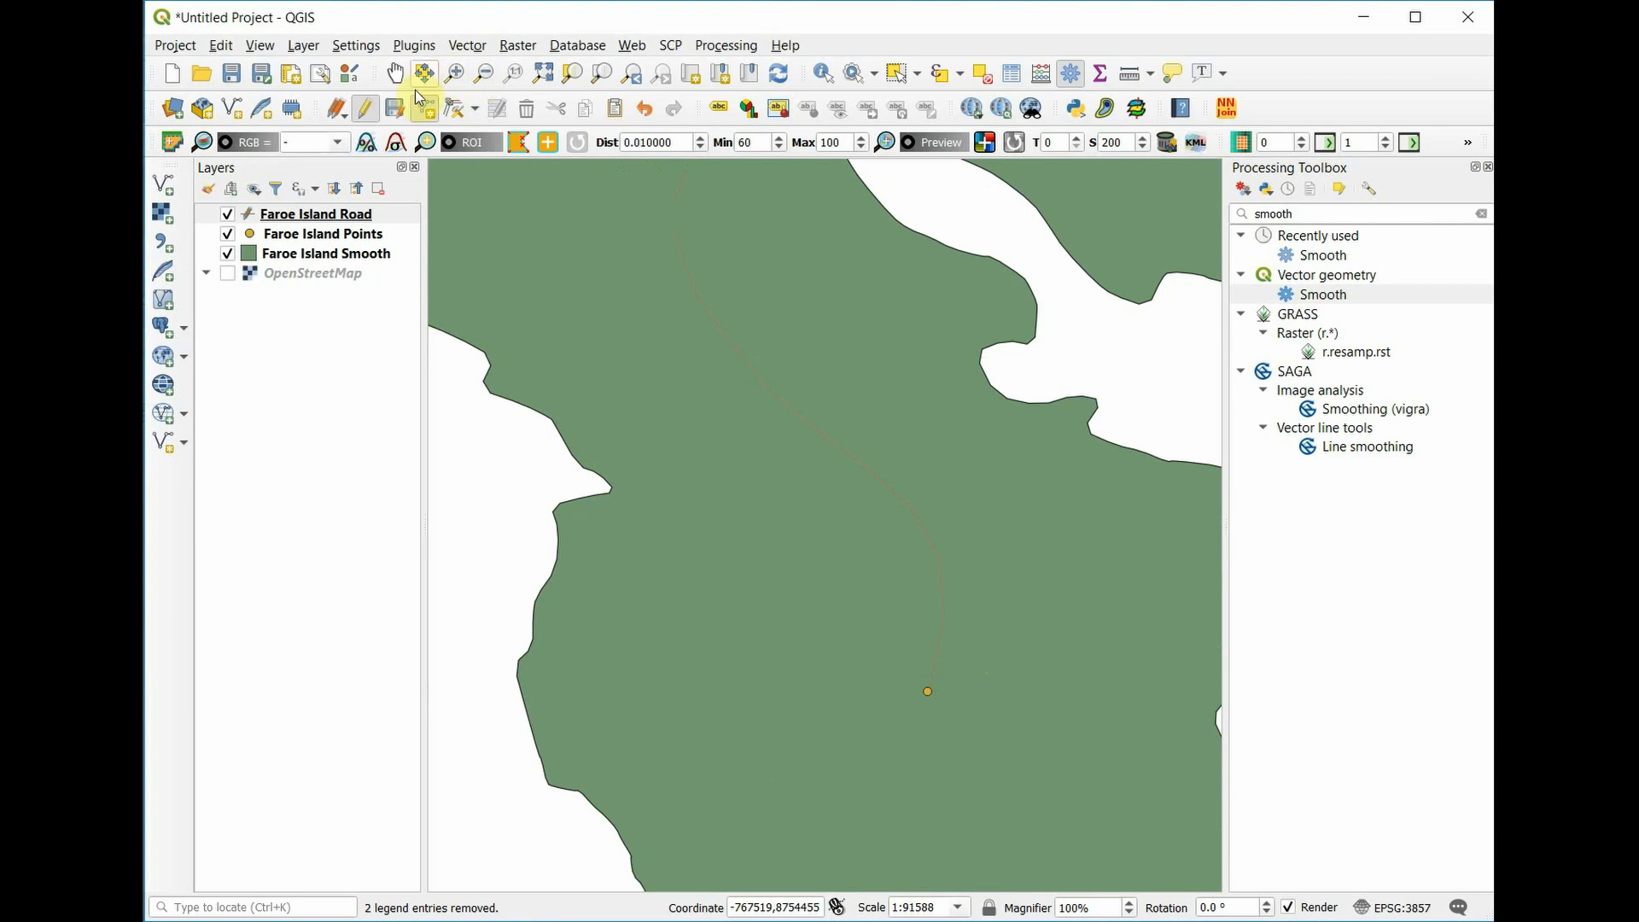
End editing of the Faroe Island Road layer and save its changes.
{"action": "left_click", "coordinate": [366, 109]}
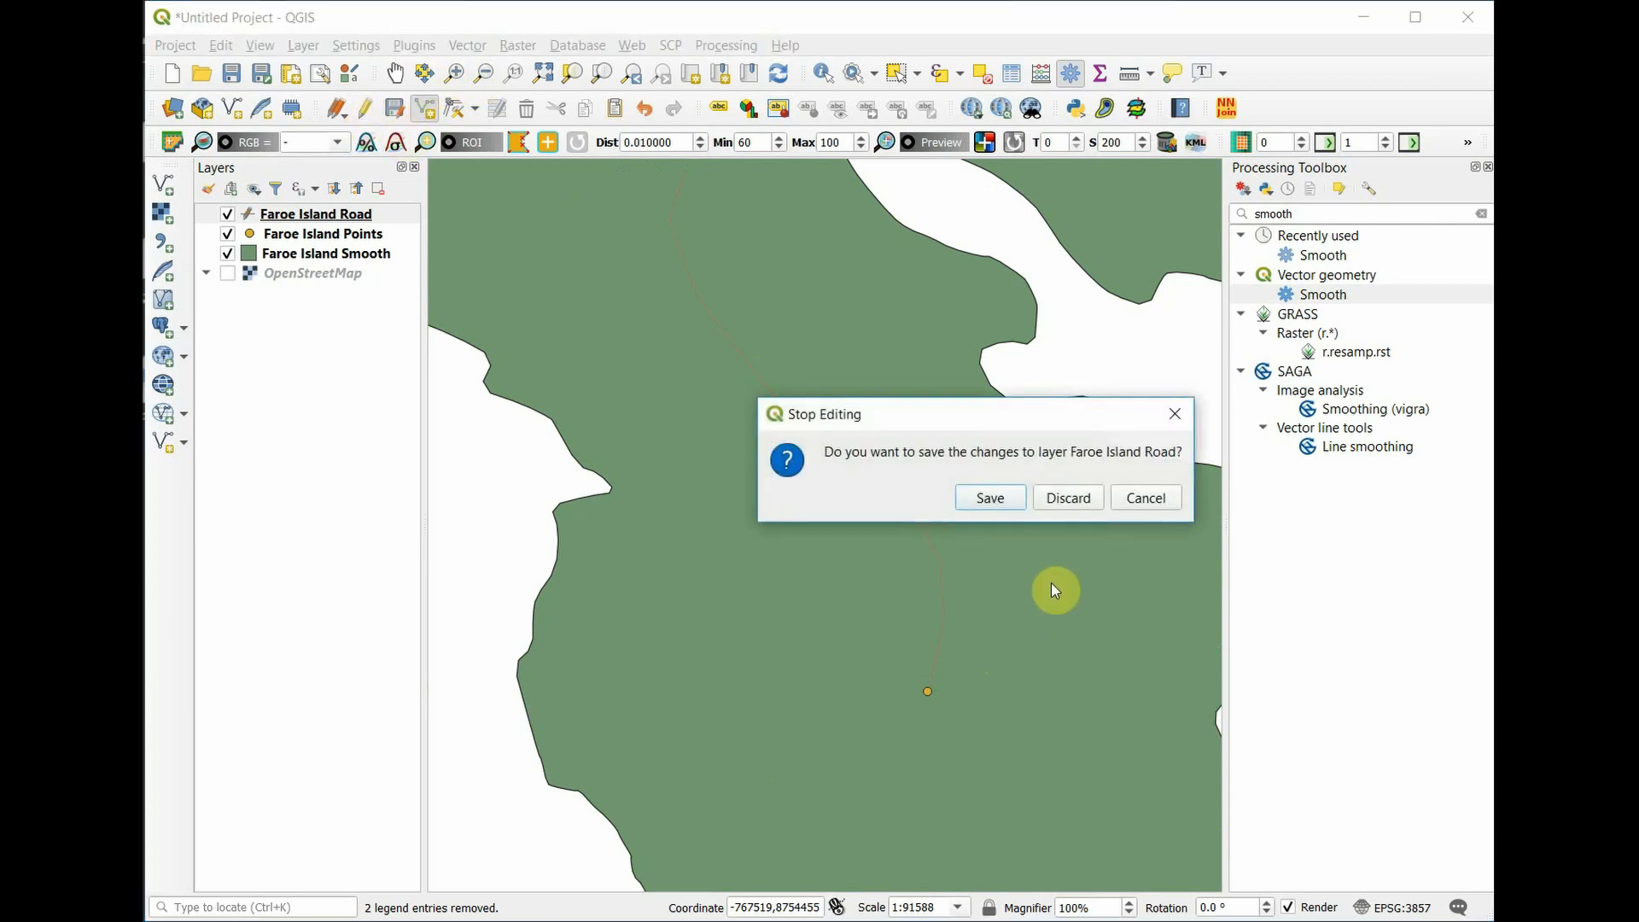
{"action": "left_click", "coordinate": [991, 498]}
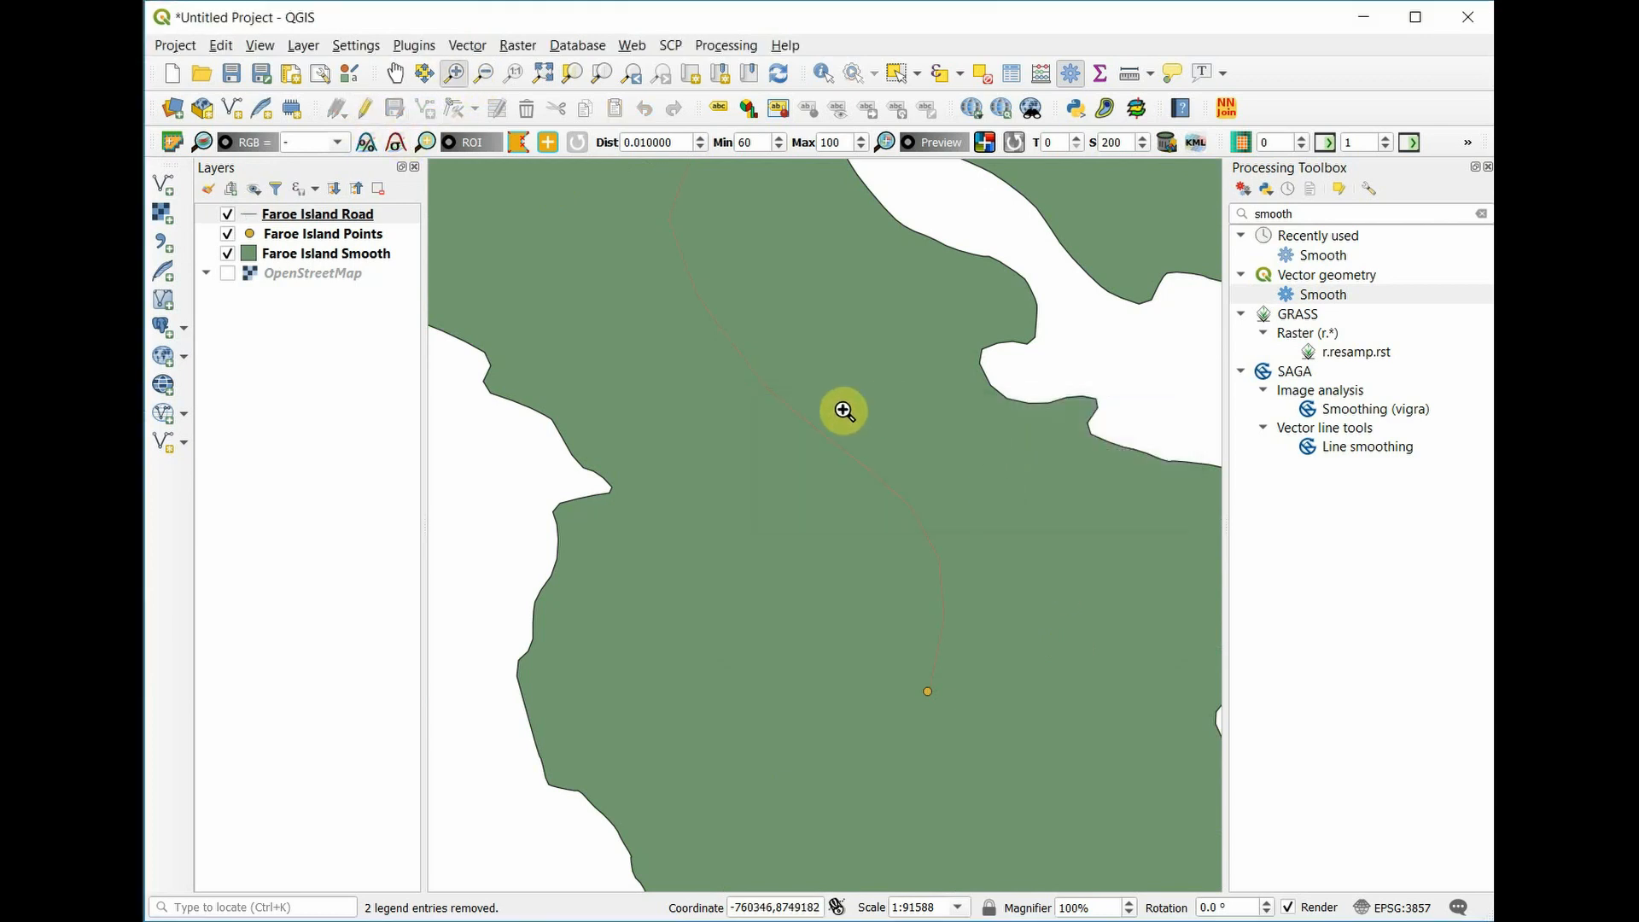
{"action": "scroll", "coordinate": [777, 458], "scroll_direction": "down", "scroll_amount": 1}
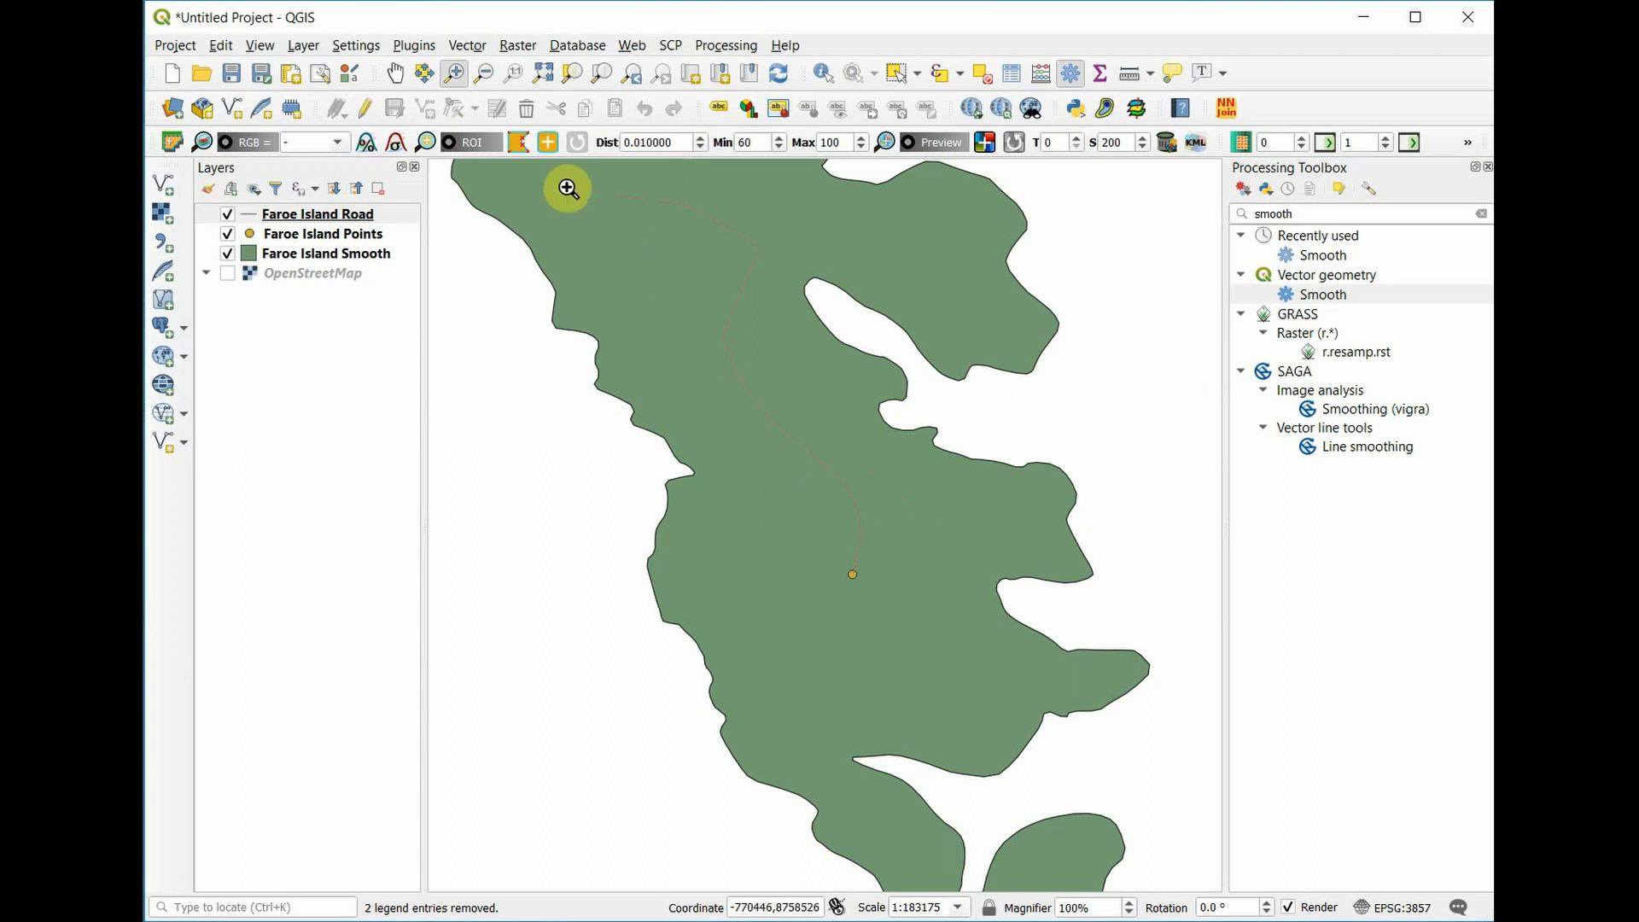
{"action": "left_click", "coordinate": [396, 74]}
{"action": "left_click_drag", "start_coordinate": [640, 234], "coordinate": [720, 399]}
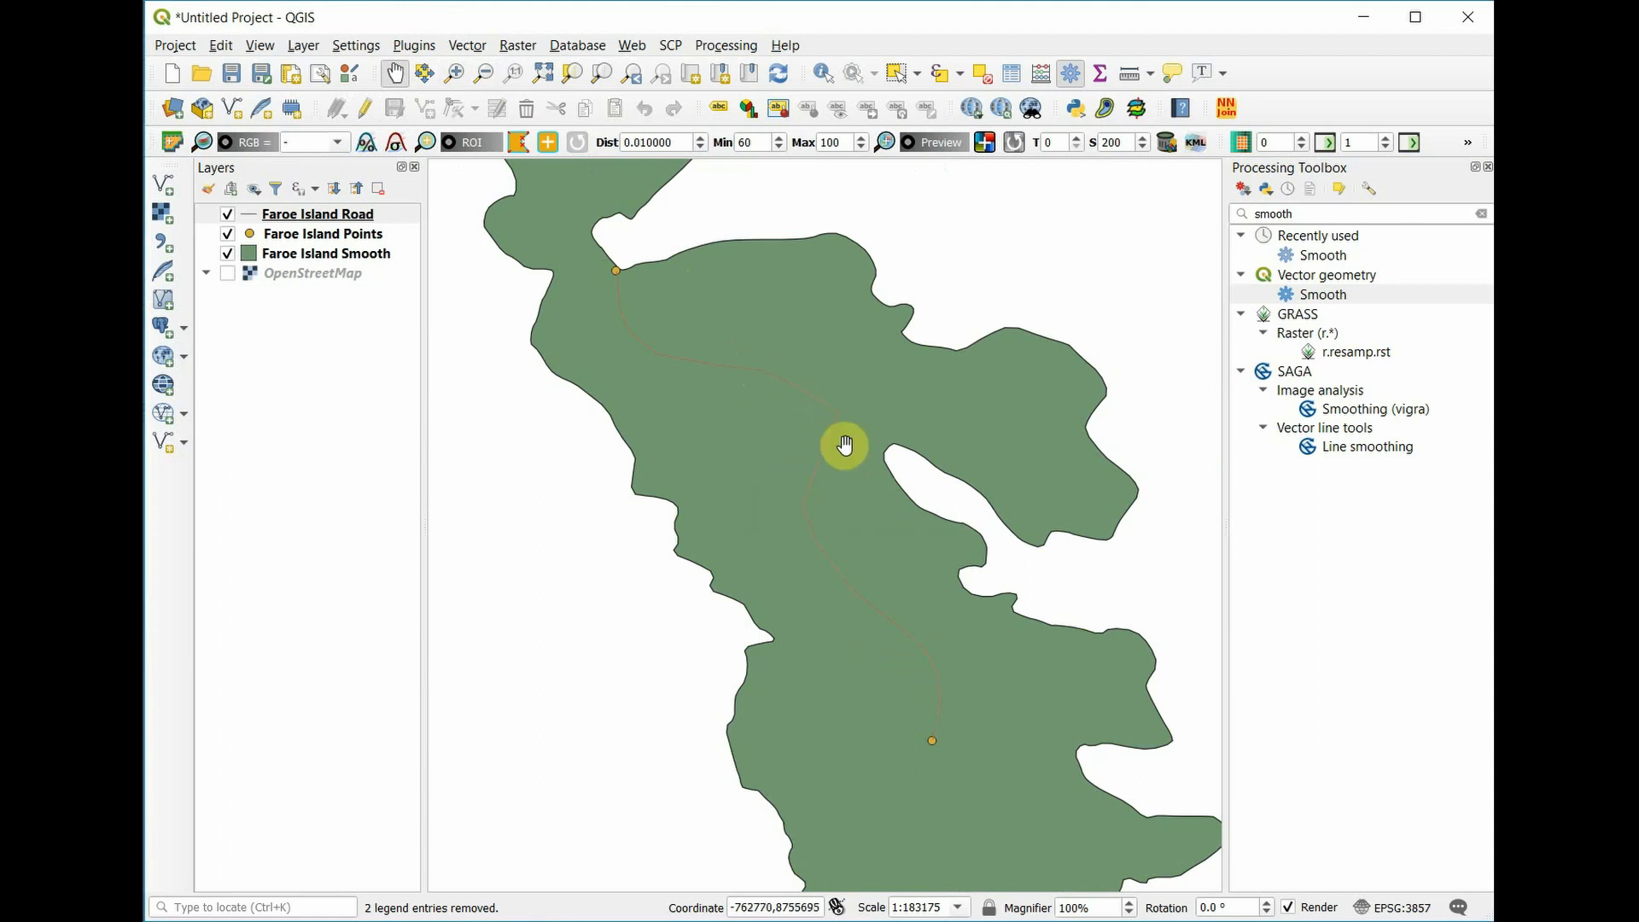
Smooth the Faroe Island Road line into a temporary layer with the default settings, and hide the original road layer.
{"action": "left_click", "coordinate": [318, 214]}
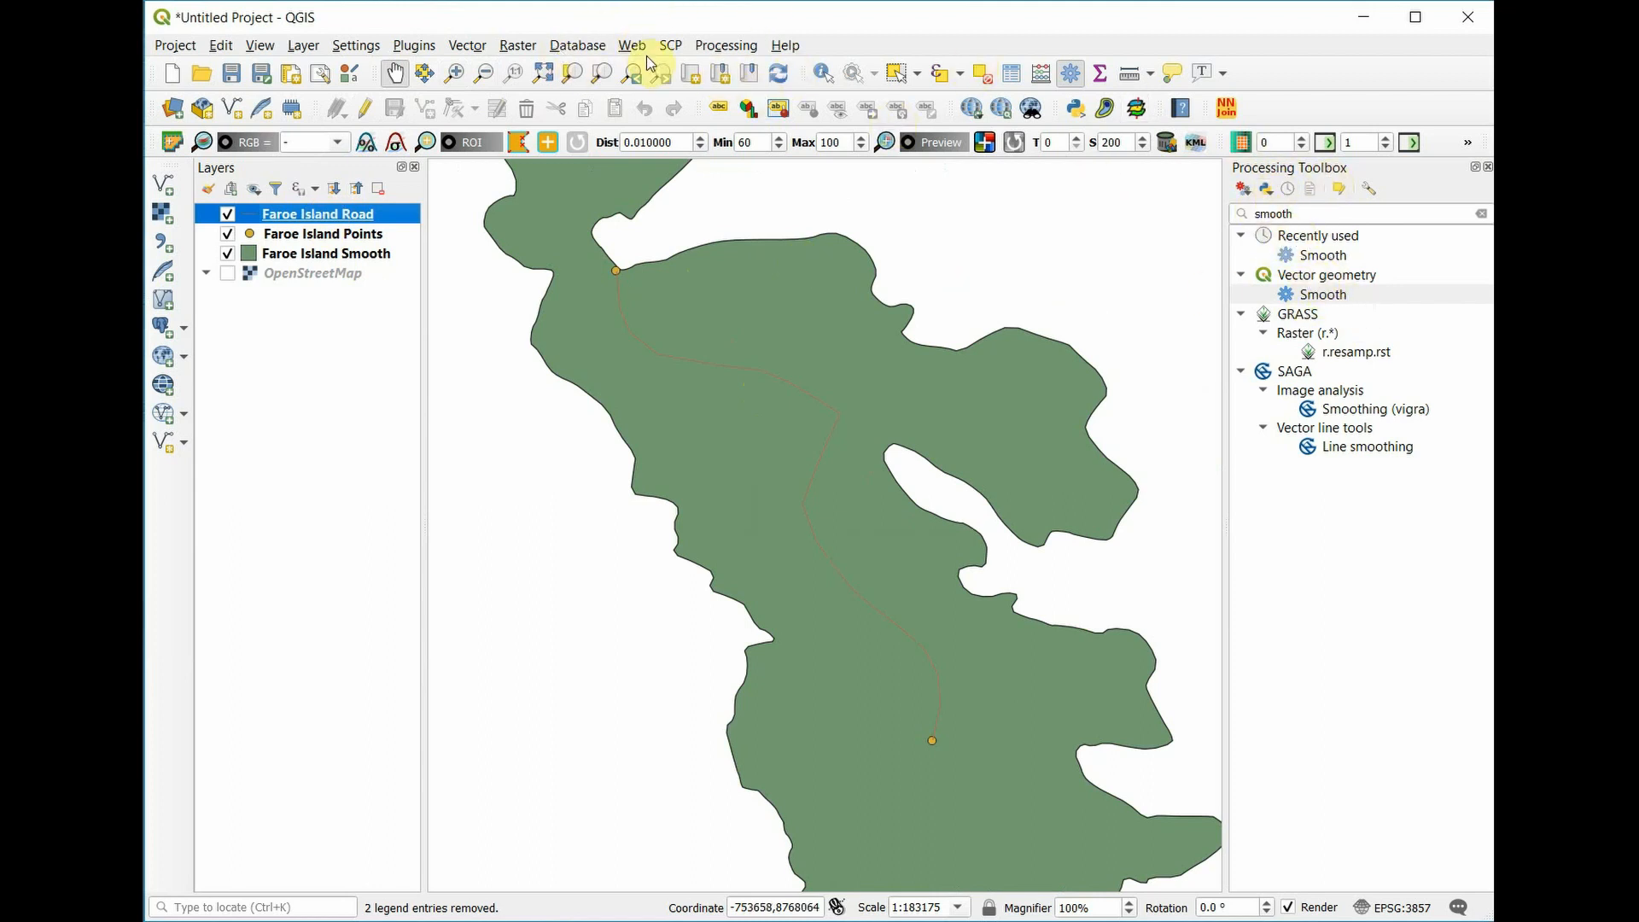
{"action": "left_click", "coordinate": [724, 46]}
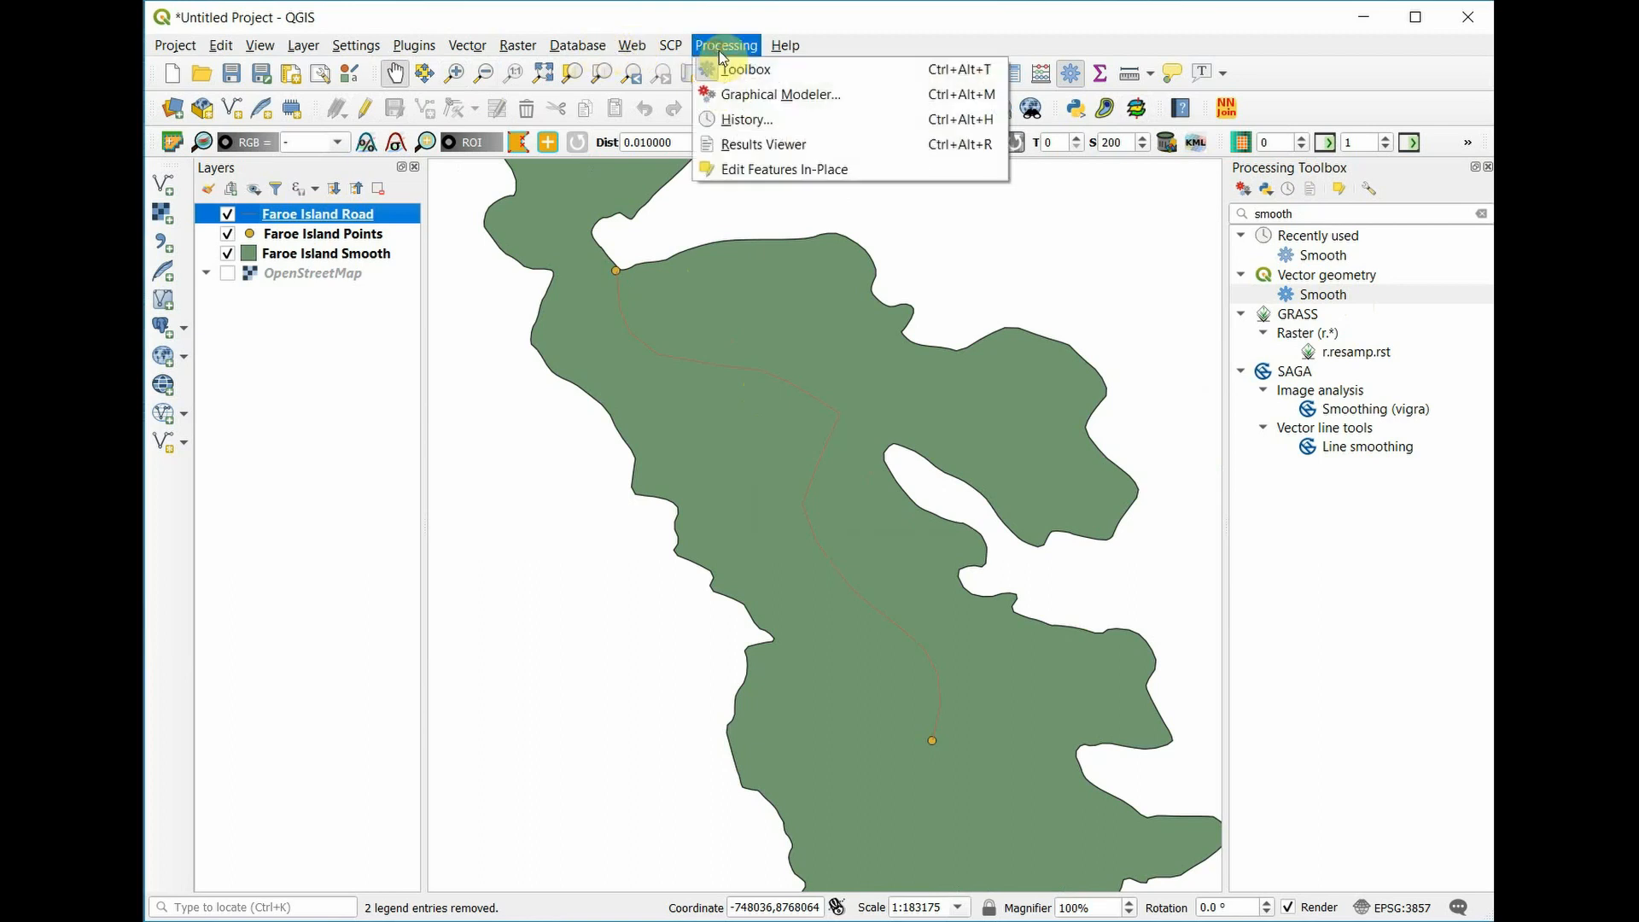
{"action": "left_click", "coordinate": [728, 47]}
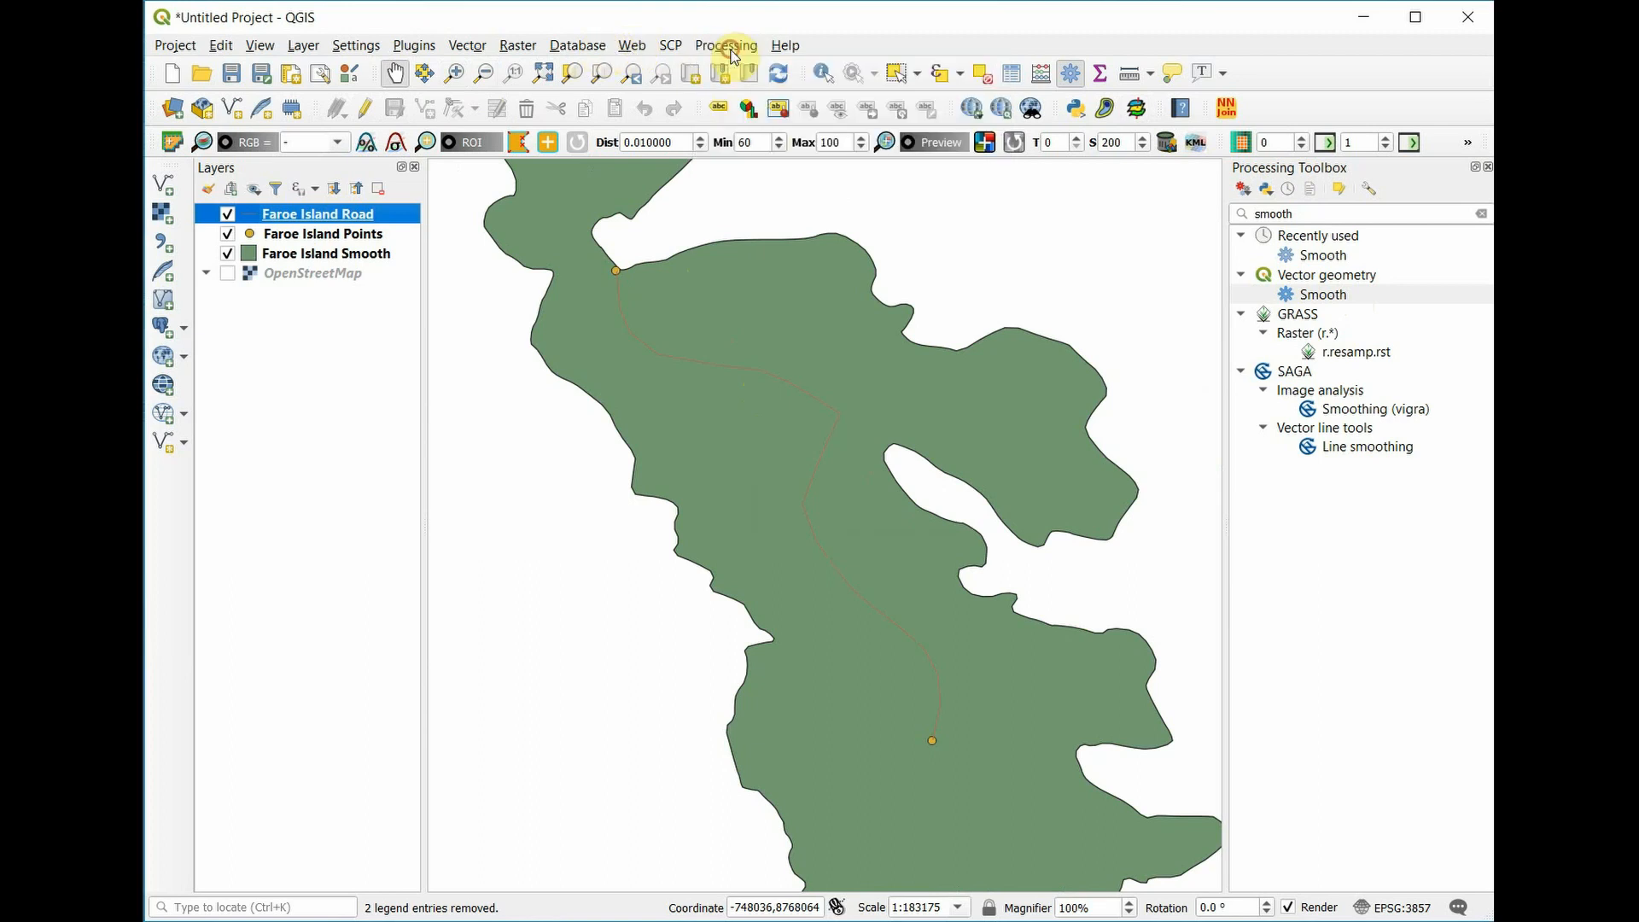
{"action": "double_click", "coordinate": [1323, 295]}
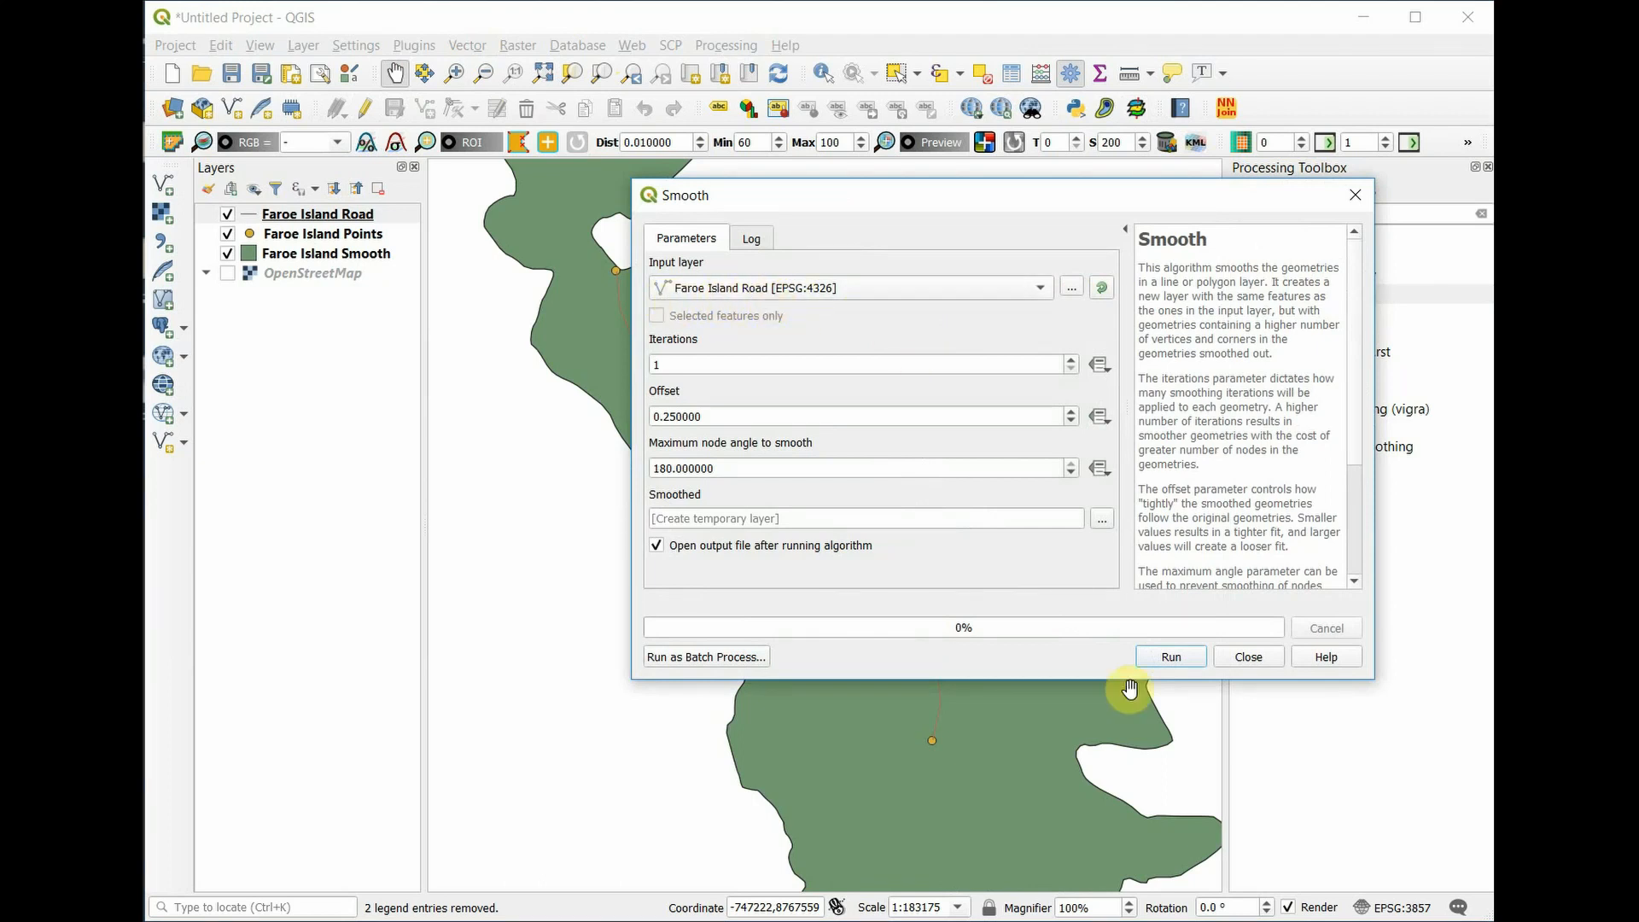
{"action": "left_click", "coordinate": [1178, 657]}
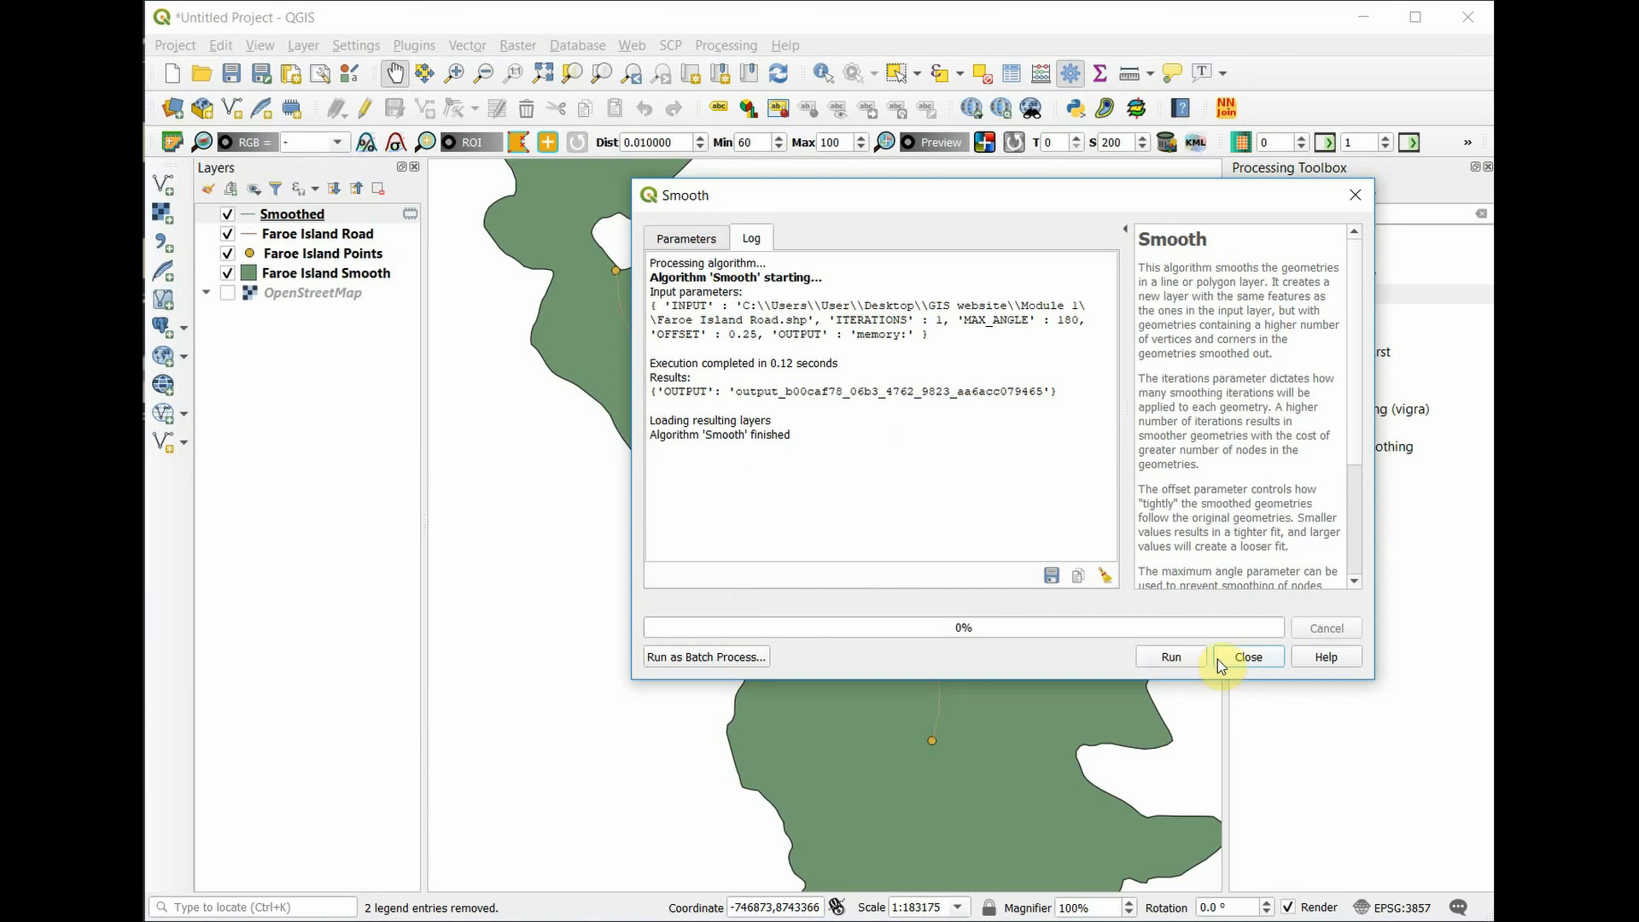
{"action": "left_click", "coordinate": [1248, 658]}
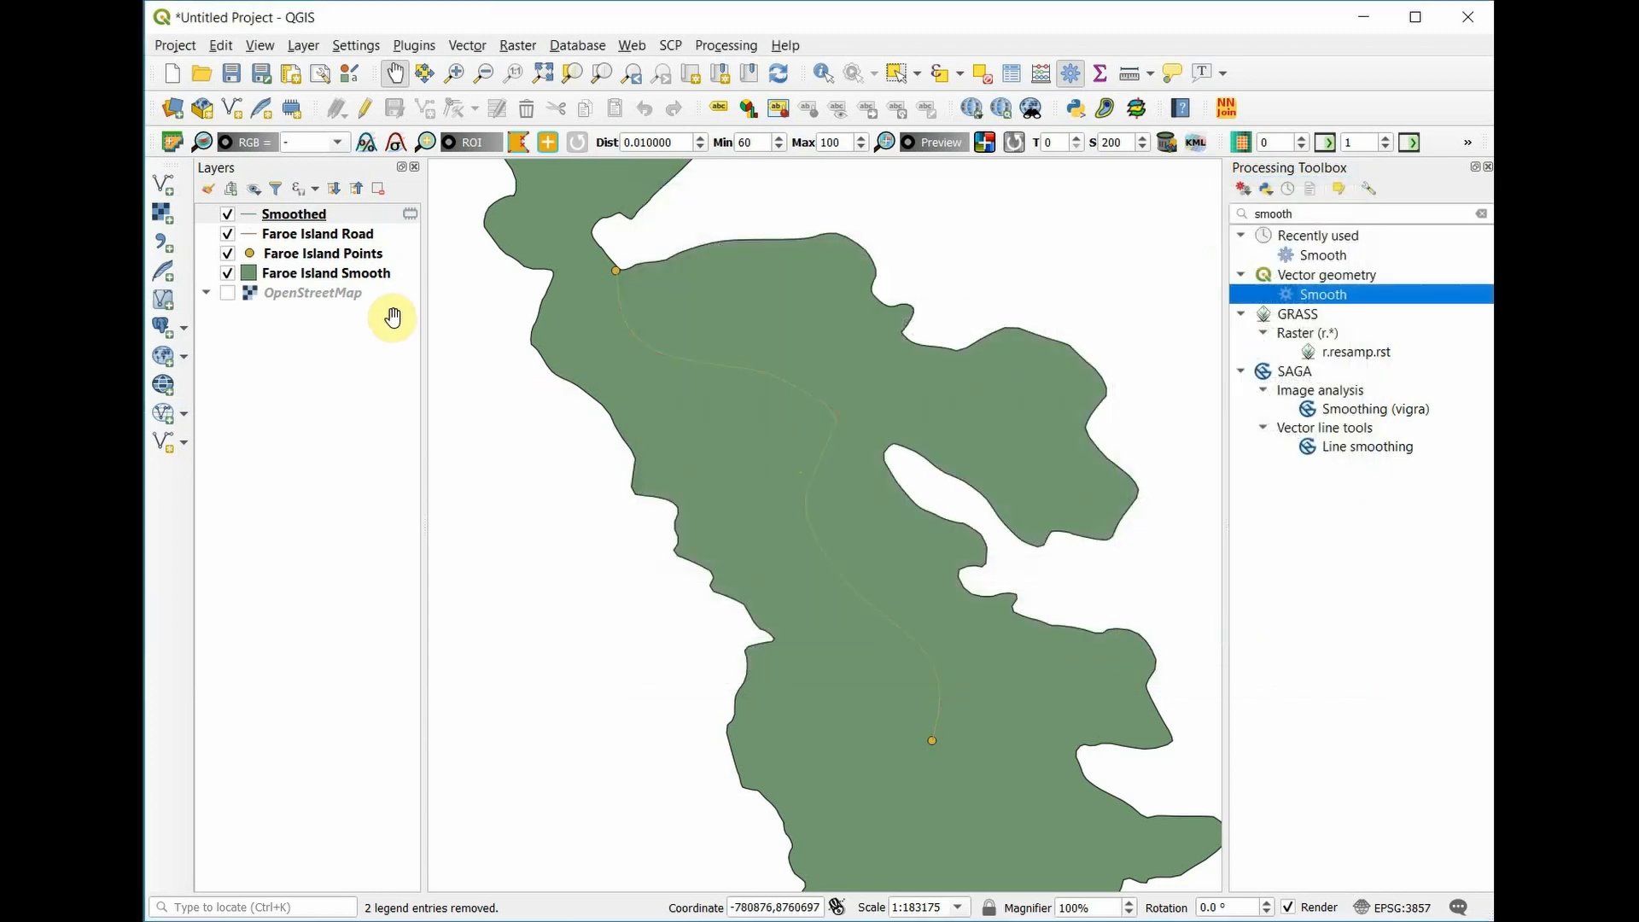
{"action": "left_click", "coordinate": [226, 234]}
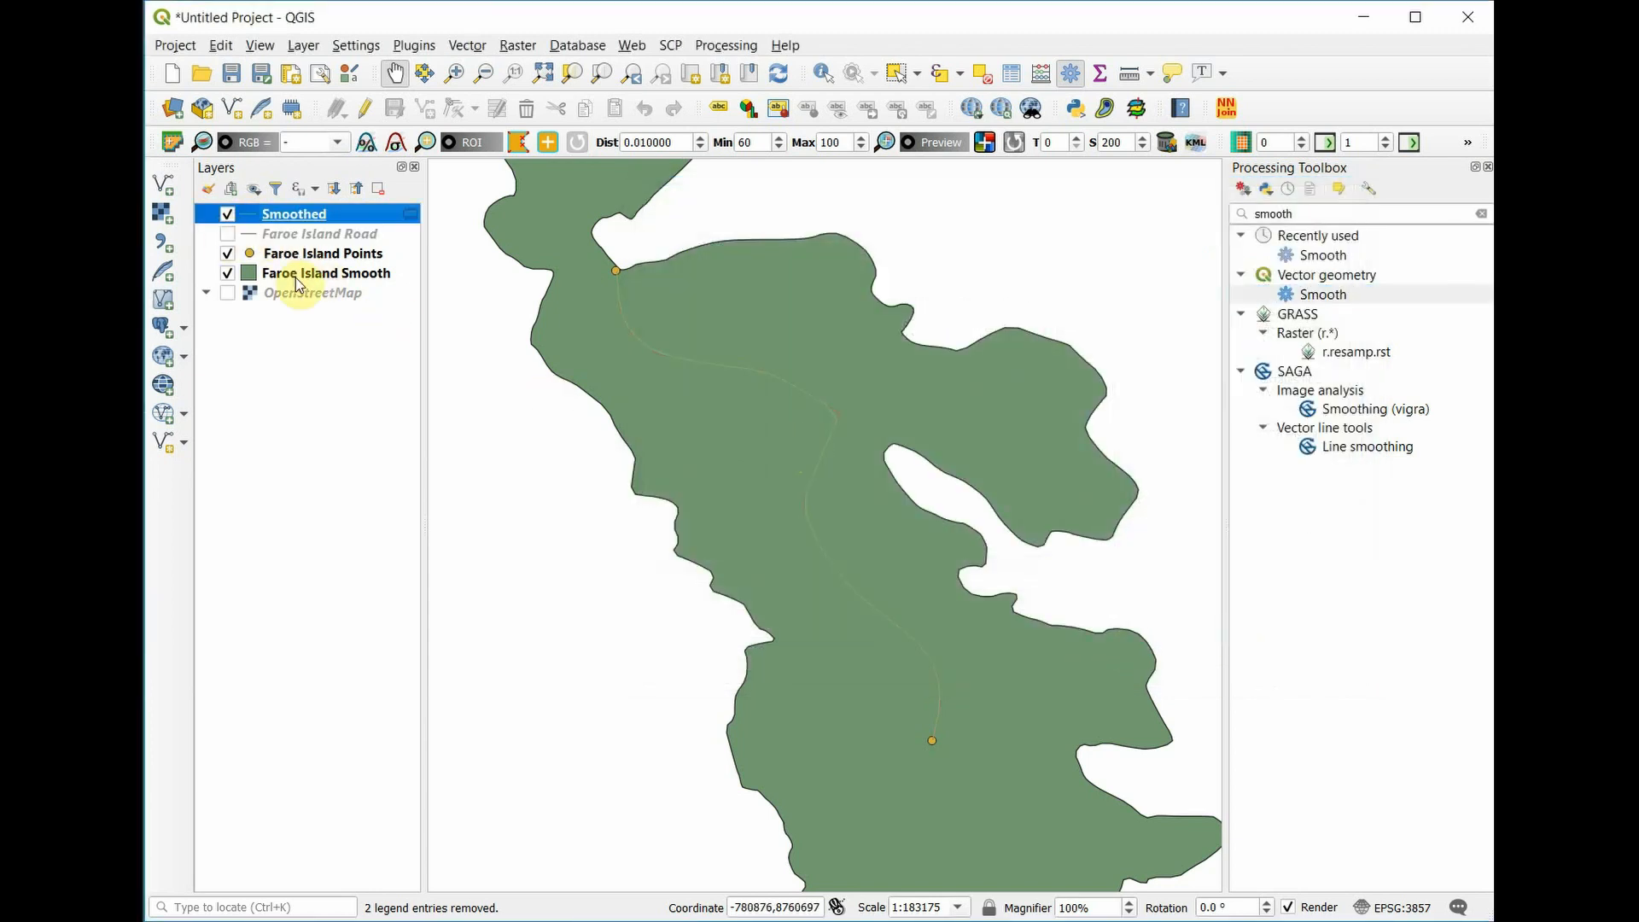
Smooth the Smoothed road line again with 3 iterations into another temporary layer, and hide the first smoothed layer.
{"action": "scroll", "coordinate": [847, 430], "scroll_direction": "up", "scroll_amount": 1}
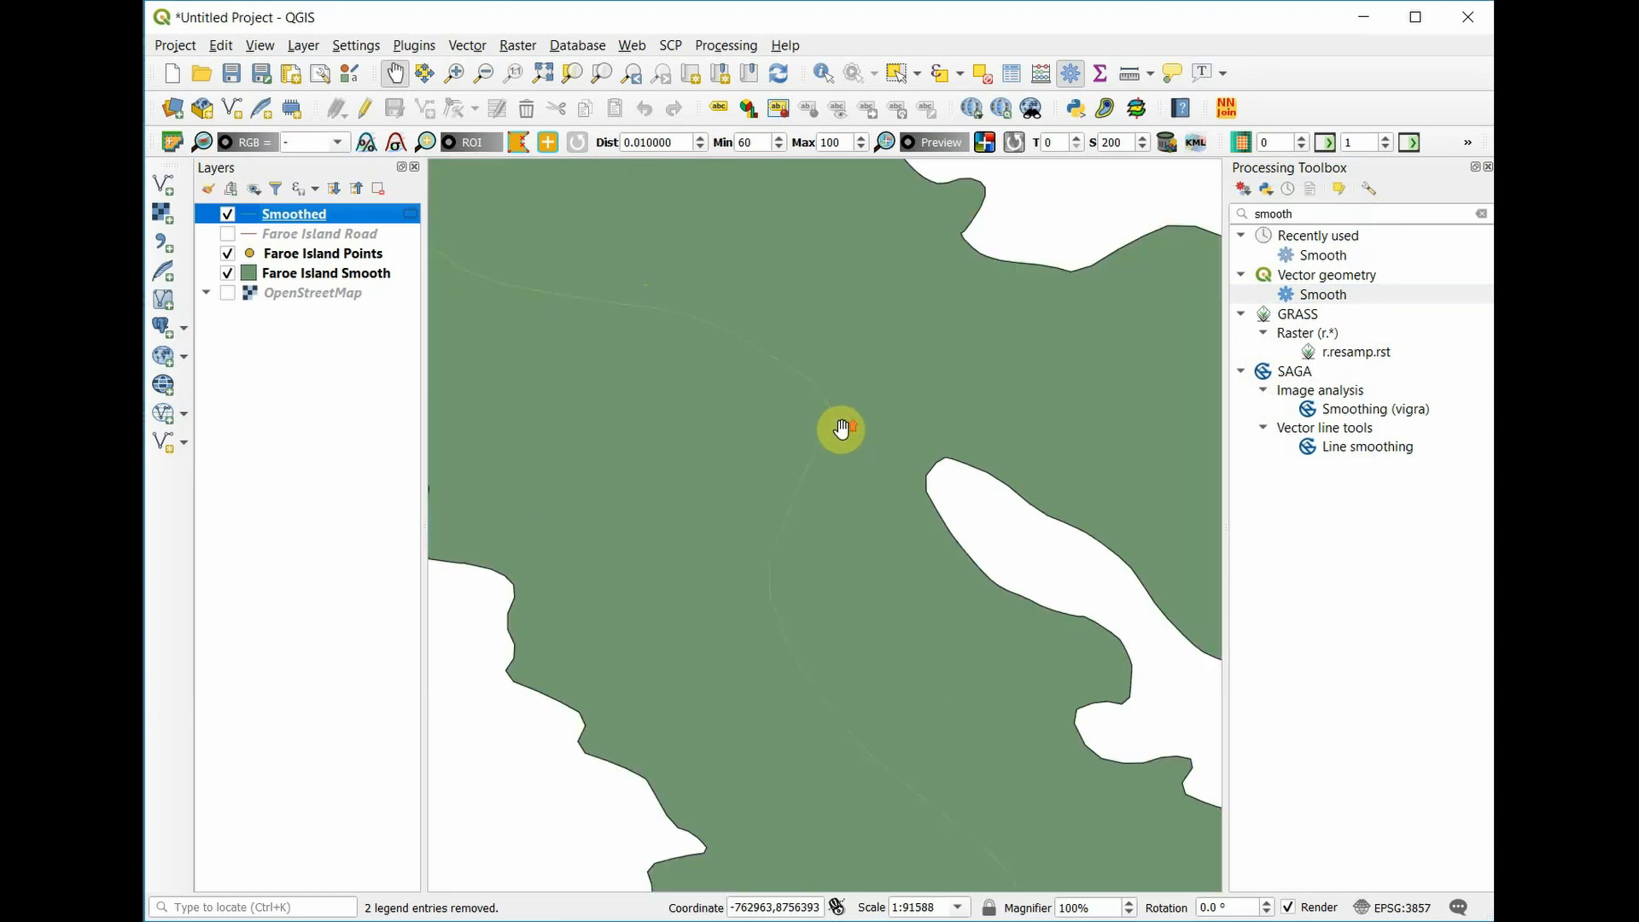
{"action": "scroll", "coordinate": [837, 428], "scroll_direction": "up", "scroll_amount": 1}
{"action": "scroll", "coordinate": [818, 410], "scroll_direction": "down", "scroll_amount": 1}
{"action": "scroll", "coordinate": [818, 409], "scroll_direction": "down", "scroll_amount": 1}
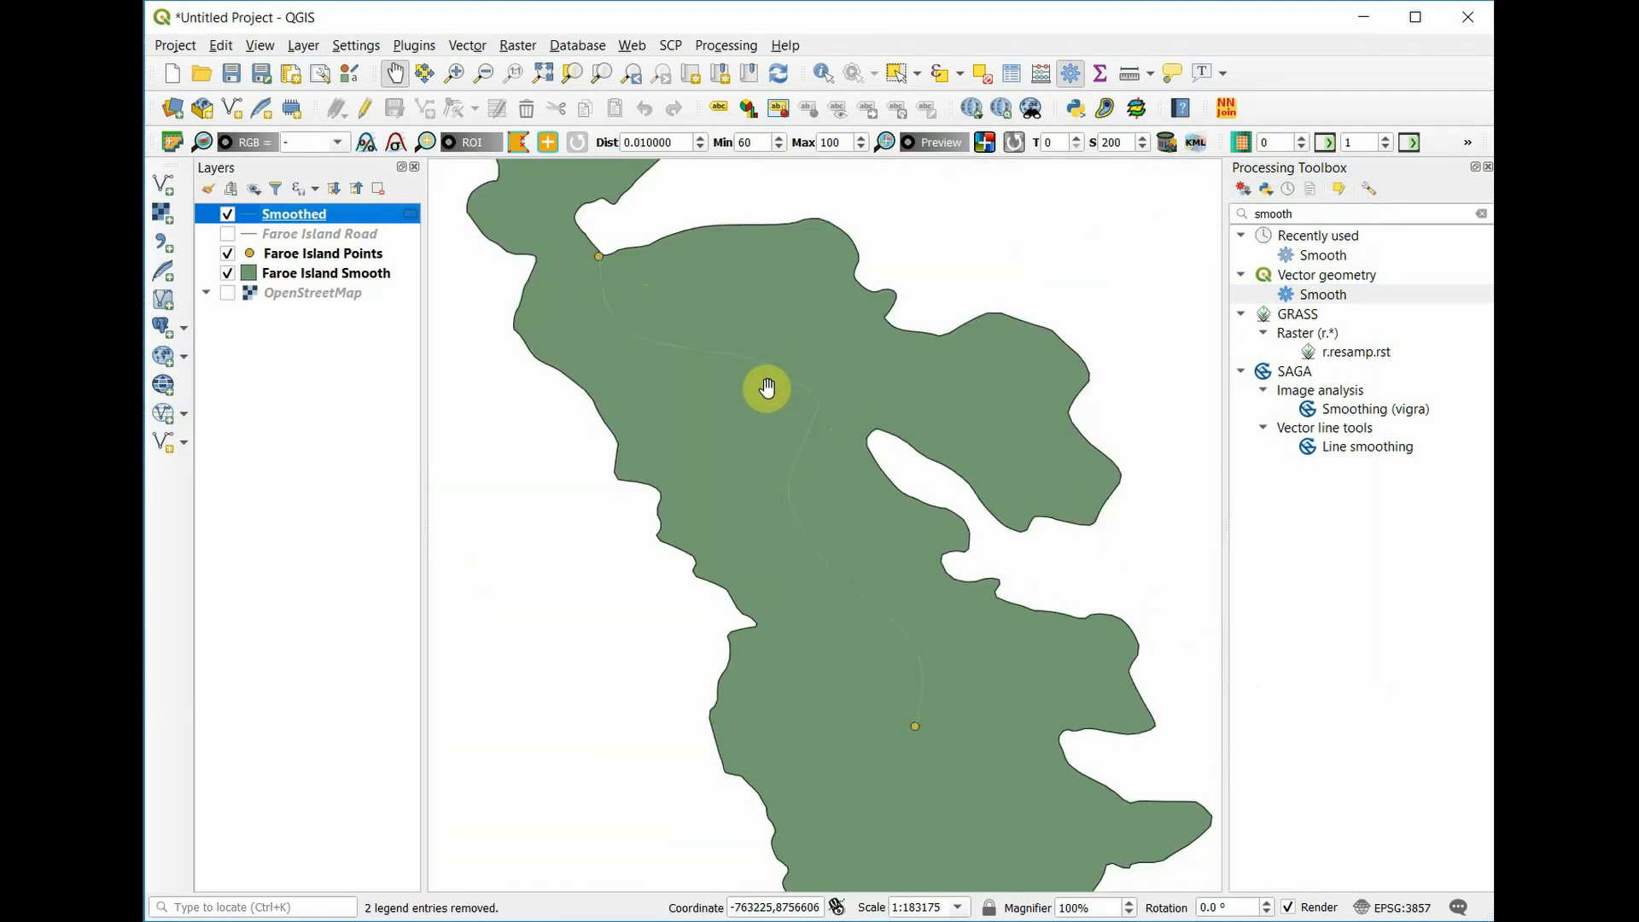
{"action": "left_click", "coordinate": [1320, 294]}
{"action": "double_click", "coordinate": [1320, 294]}
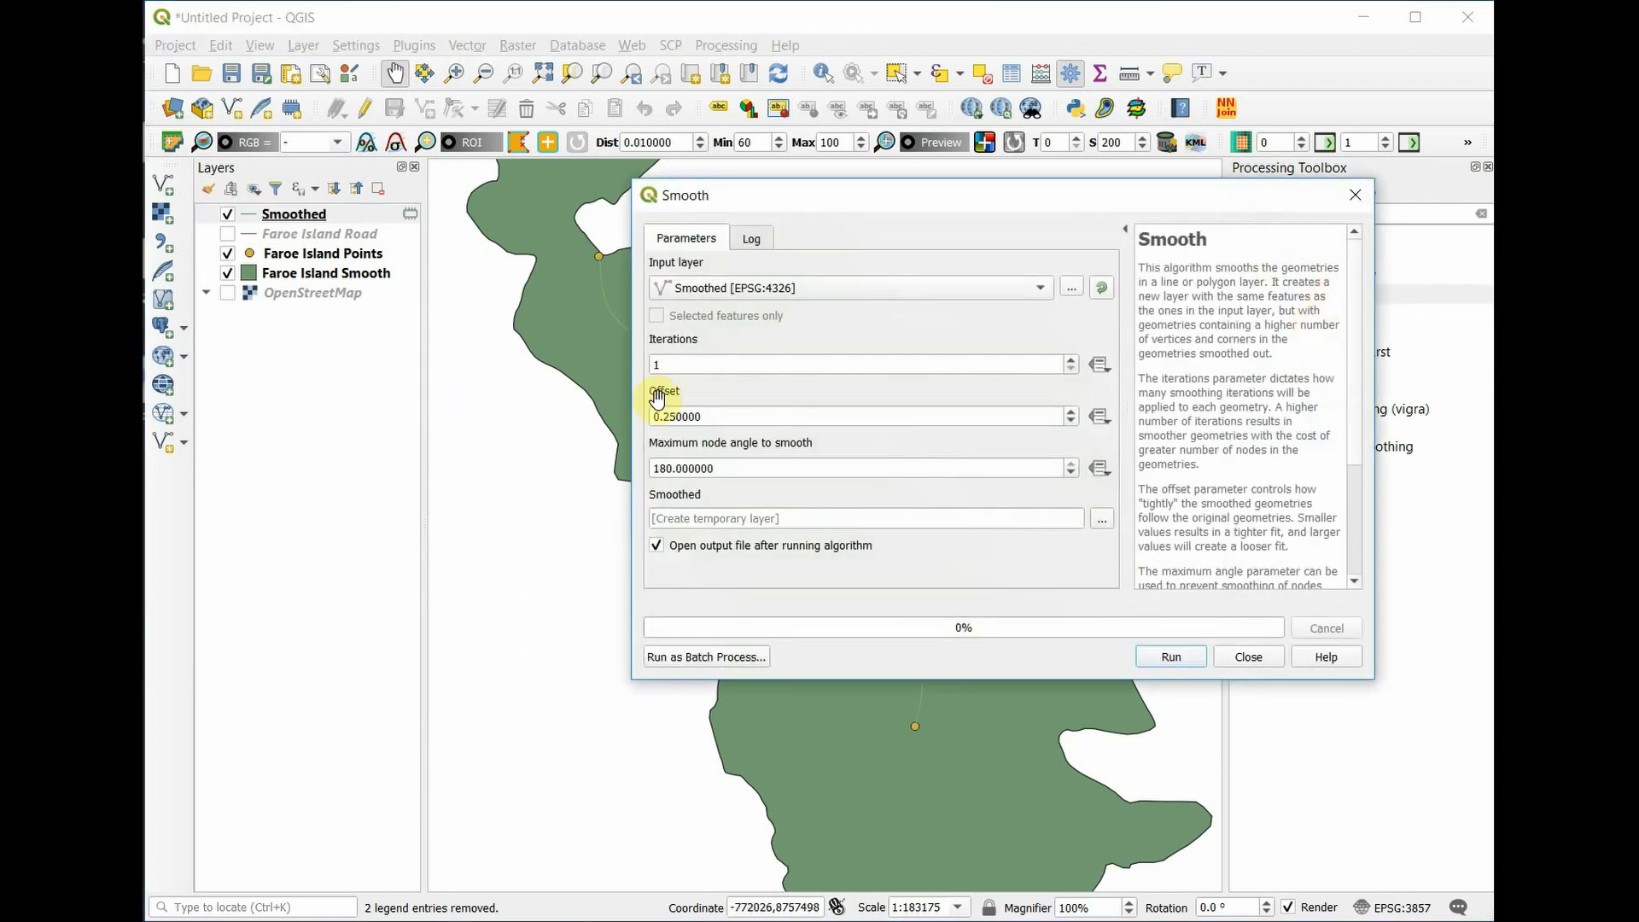
{"action": "left_click", "coordinate": [711, 367]}
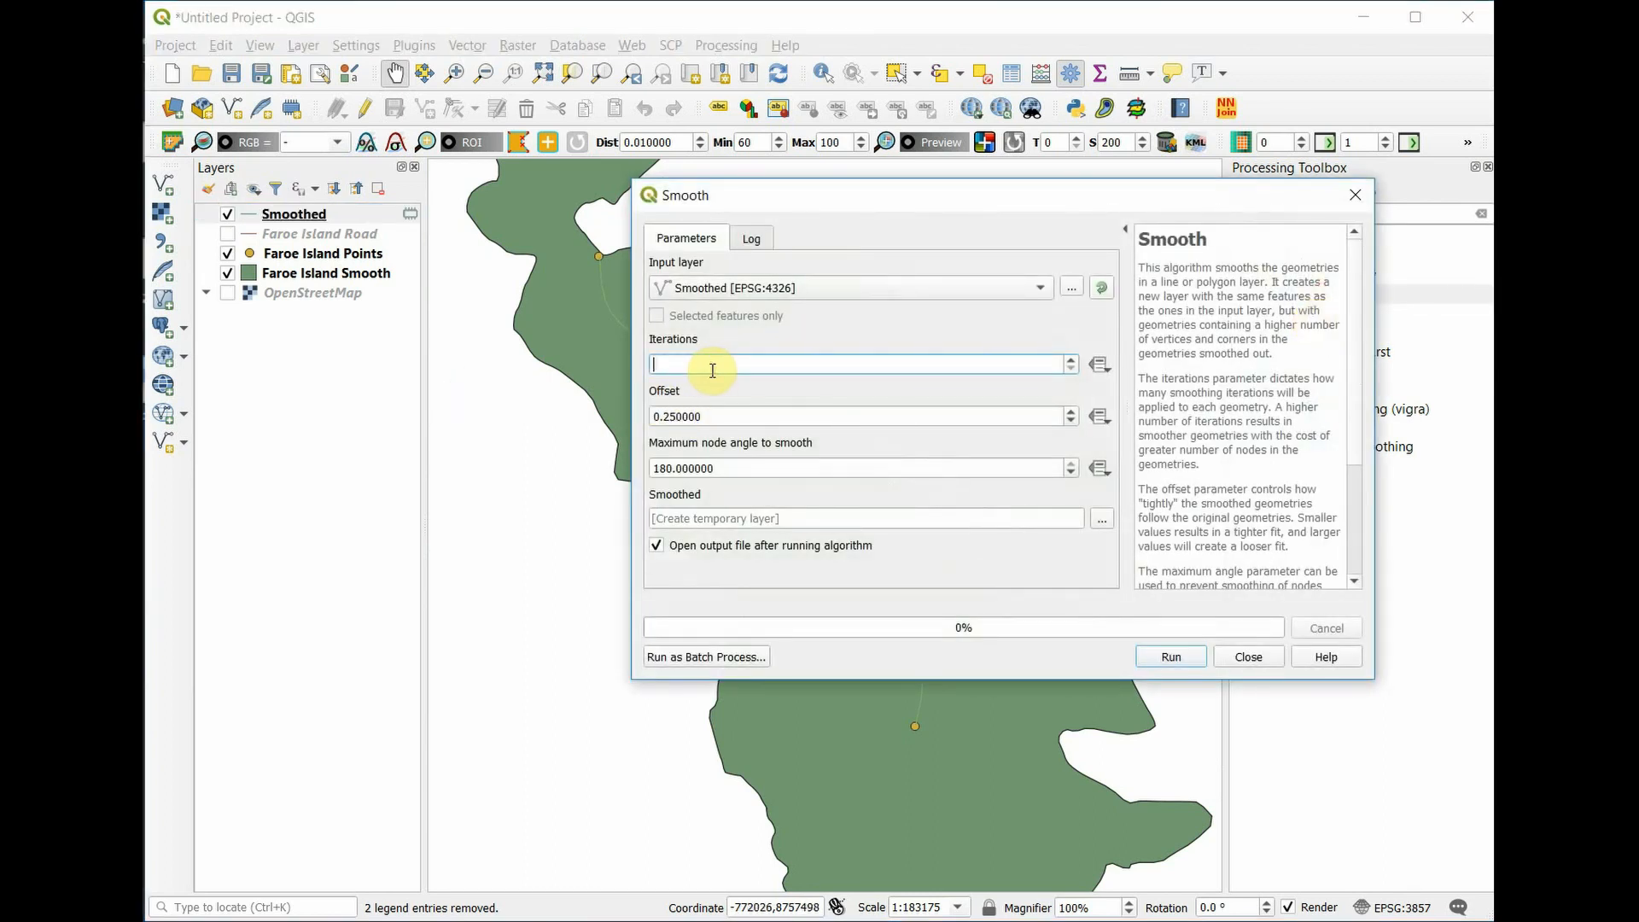
{"action": "type", "text": "3"}
{"action": "left_click", "coordinate": [1194, 657]}
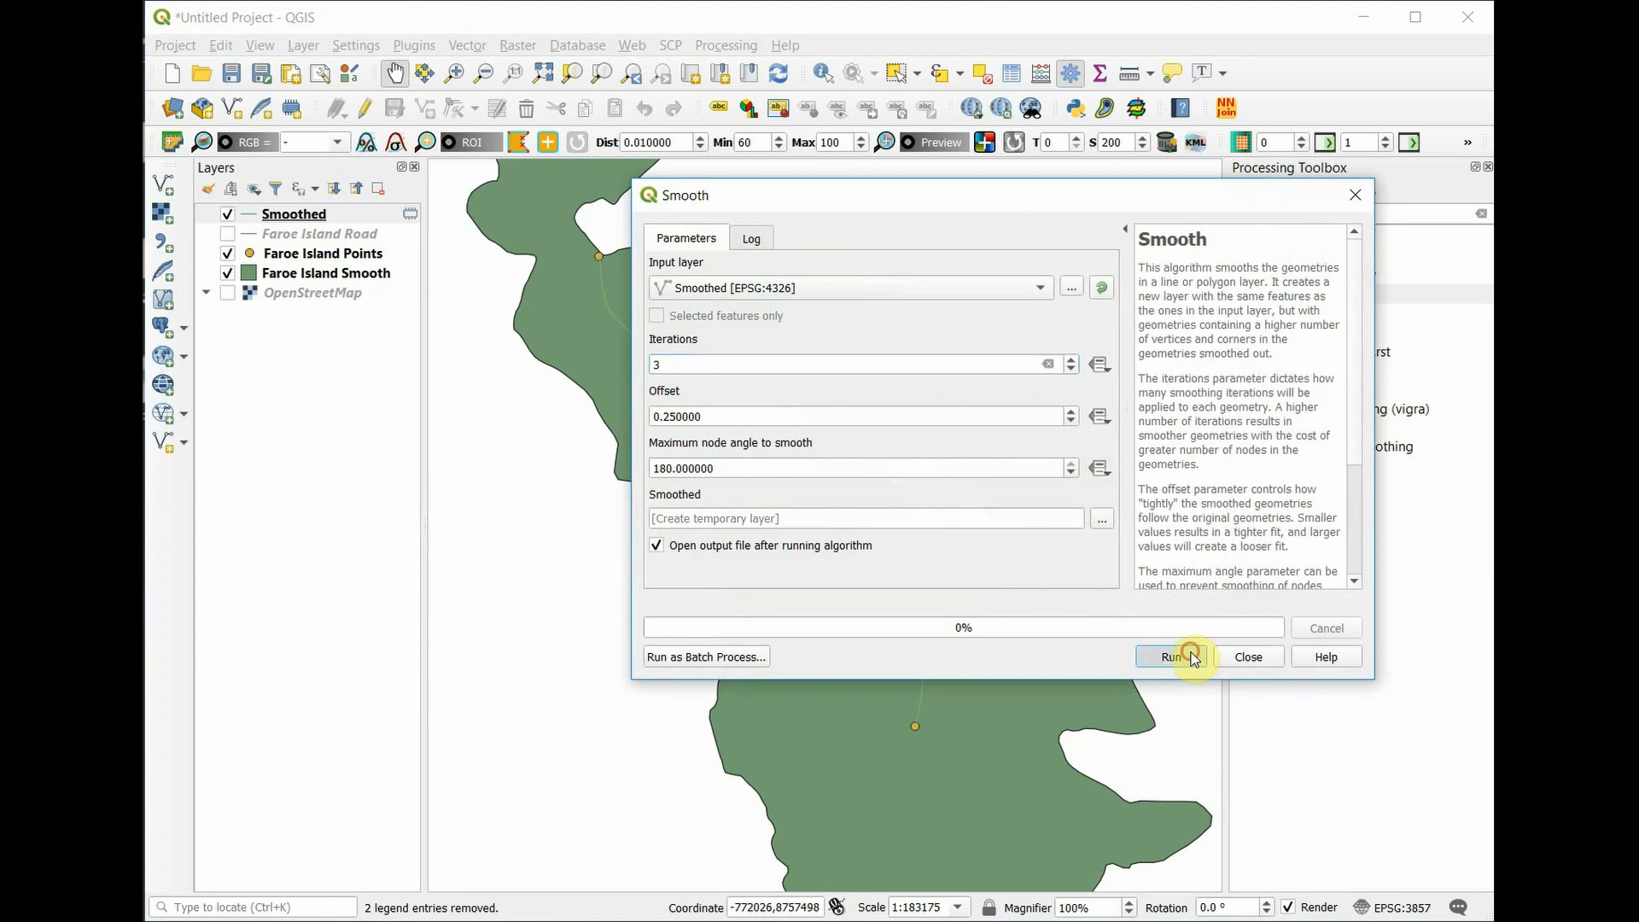
{"action": "left_click", "coordinate": [1248, 659]}
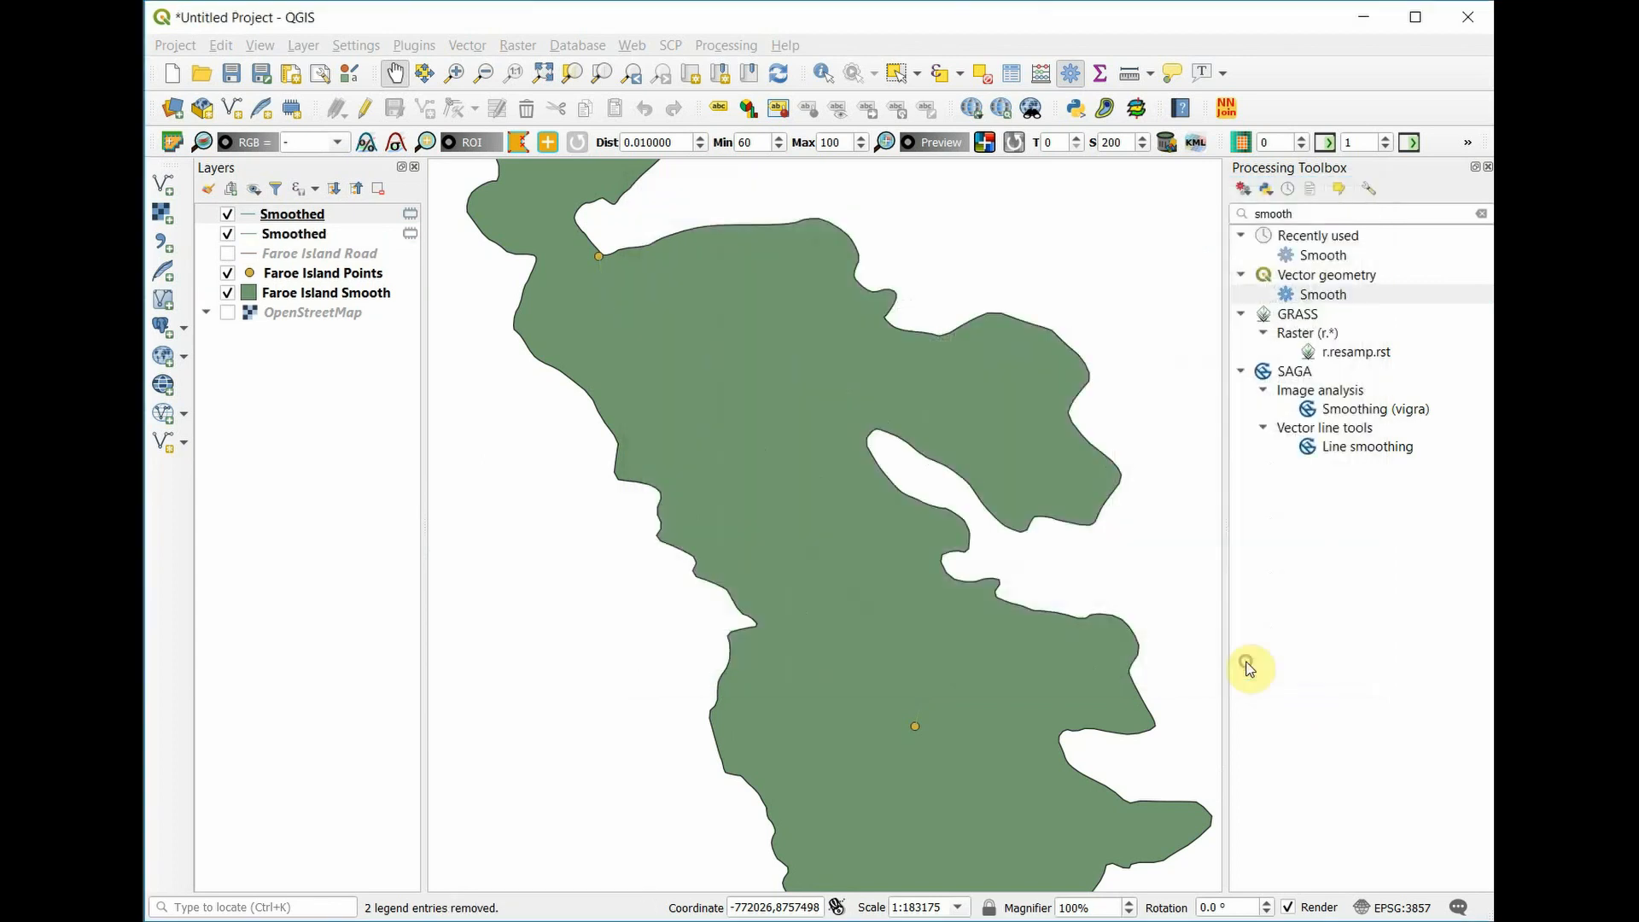
{"action": "left_click", "coordinate": [227, 233]}
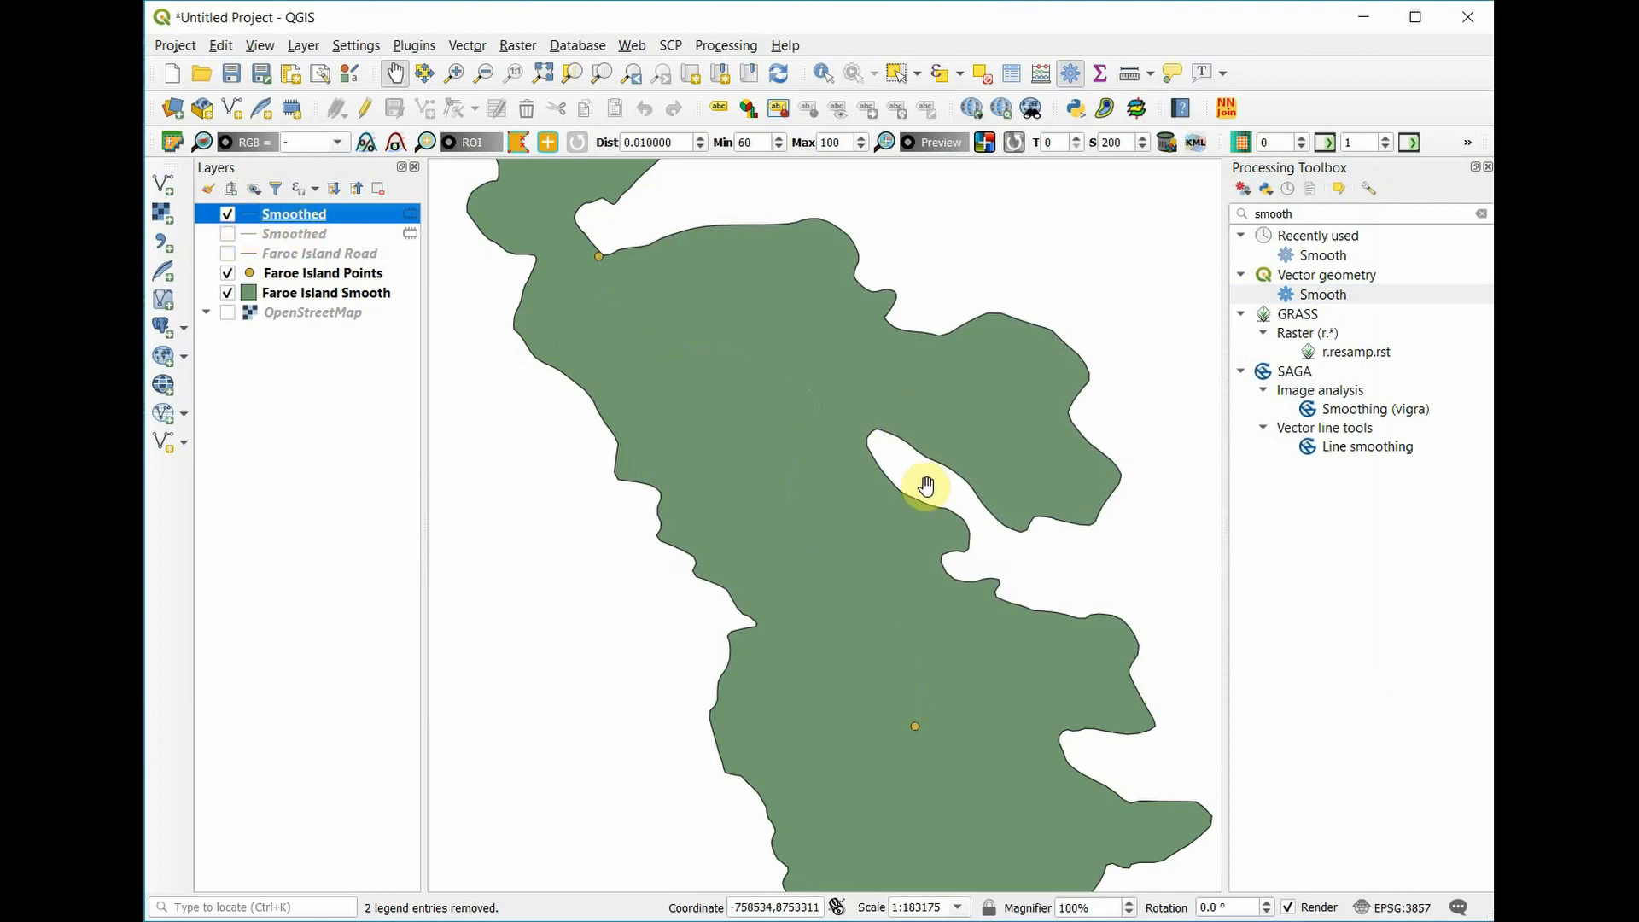
Export the newest Smoothed layer as an ESRI Shapefile named Faroe Island Road smooth in the Module 1 folder.
{"action": "scroll", "coordinate": [822, 477], "scroll_direction": "up", "scroll_amount": 1}
{"action": "scroll", "coordinate": [725, 272], "scroll_direction": "up", "scroll_amount": 1}
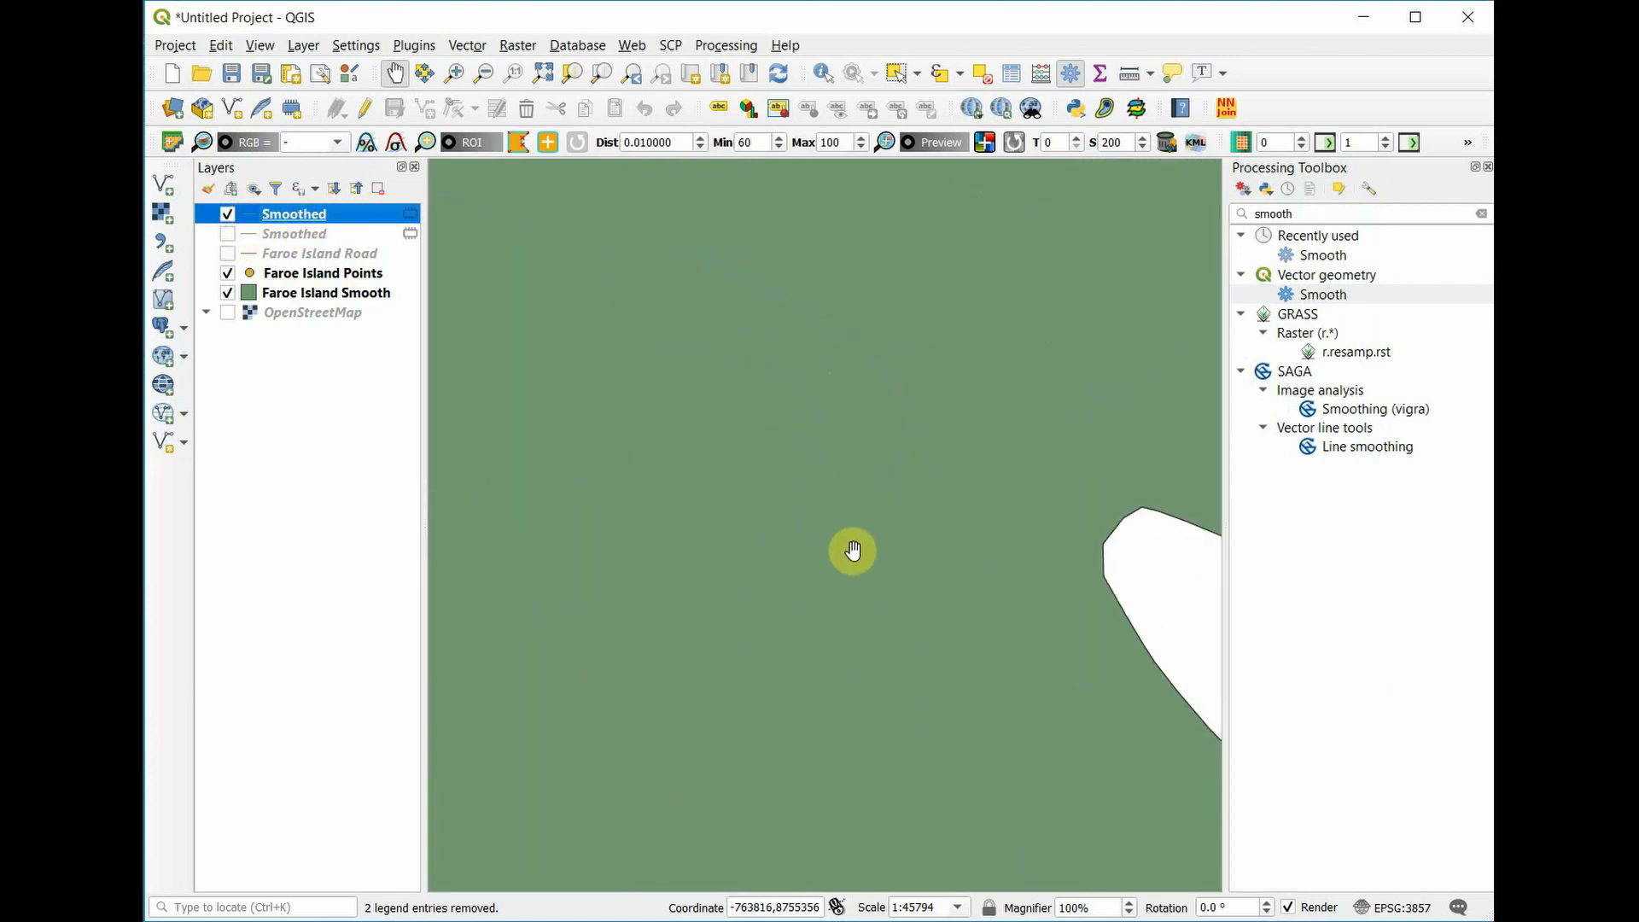
{"action": "scroll", "coordinate": [900, 386], "scroll_direction": "down", "scroll_amount": 1}
{"action": "scroll", "coordinate": [900, 381], "scroll_direction": "down", "scroll_amount": 2}
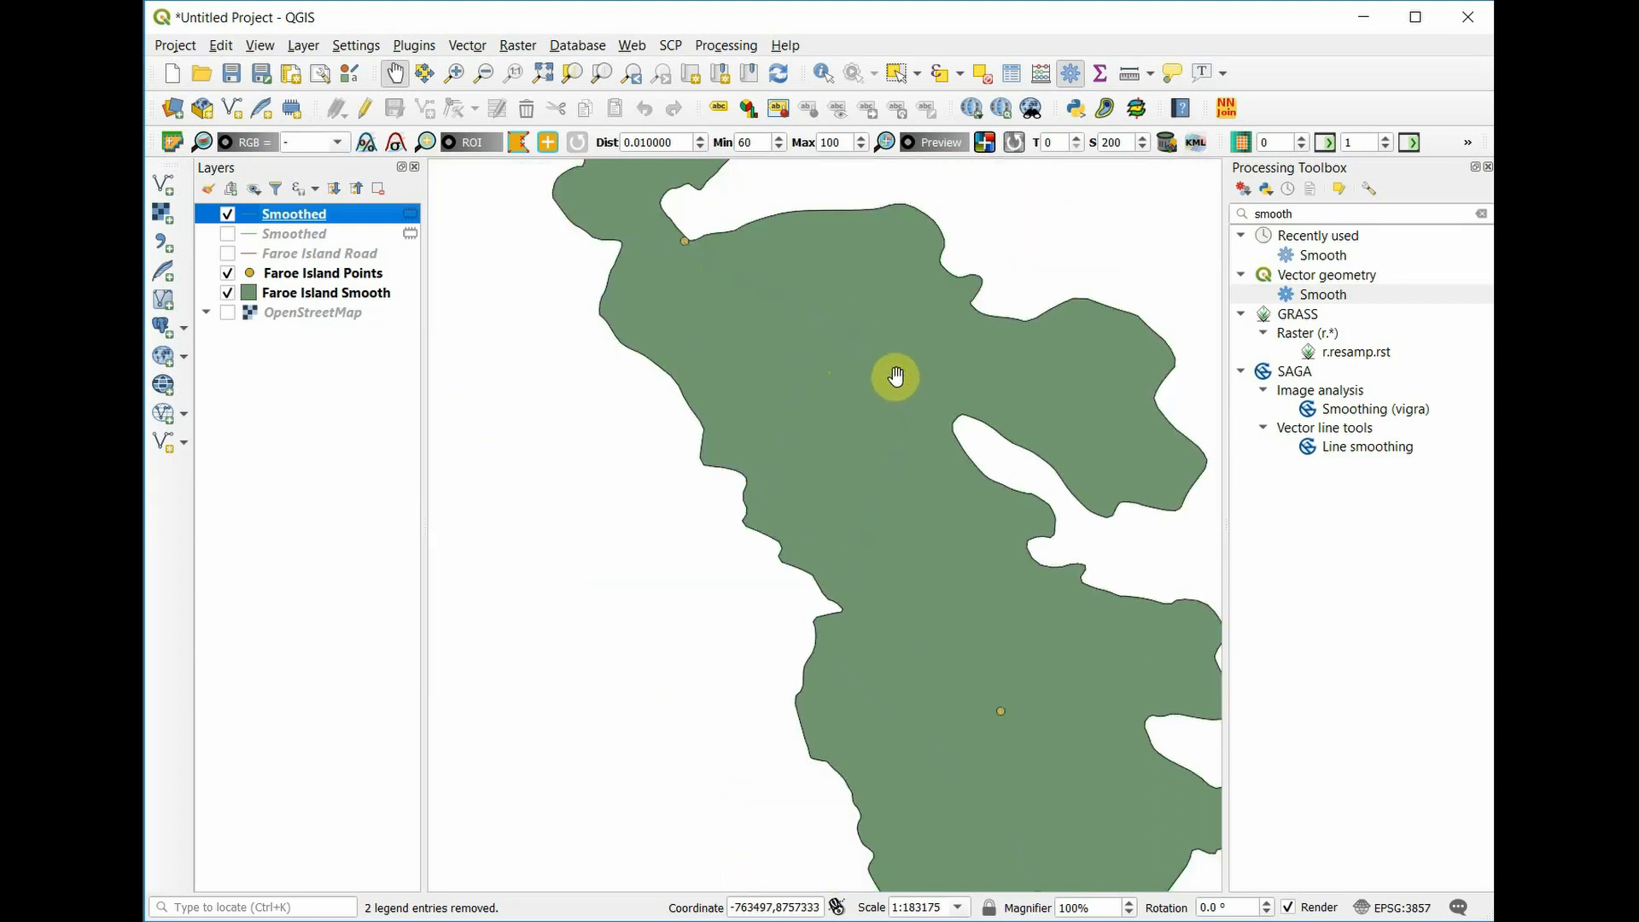
{"action": "right_click", "coordinate": [291, 213]}
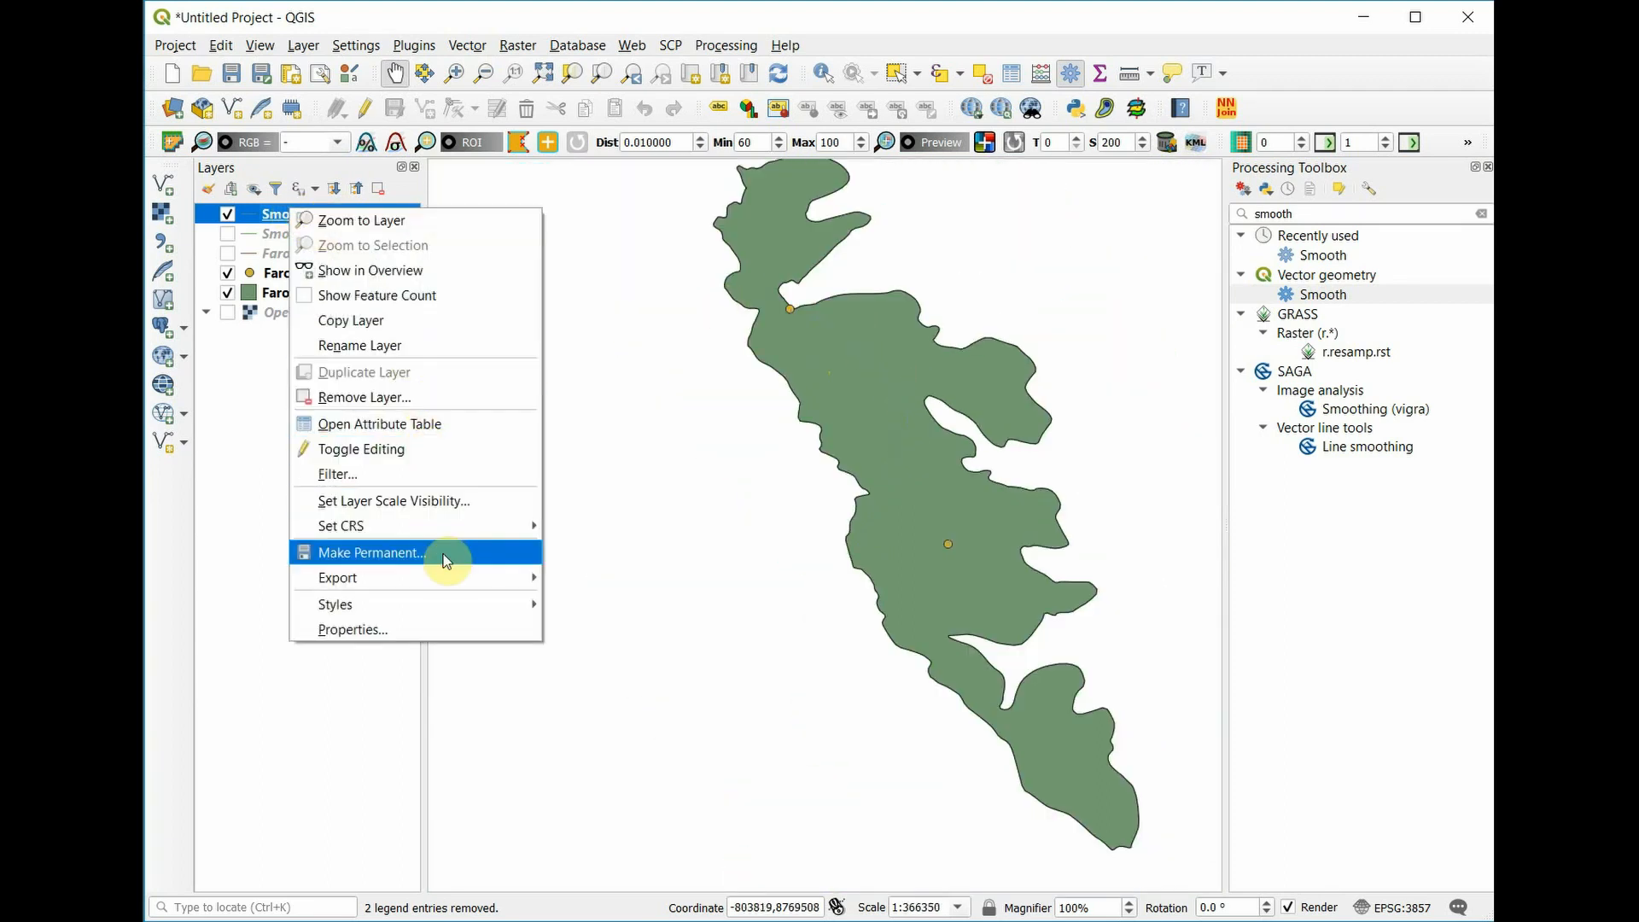
{"action": "mouse_move", "coordinate": [439, 577]}
{"action": "left_click", "coordinate": [587, 580]}
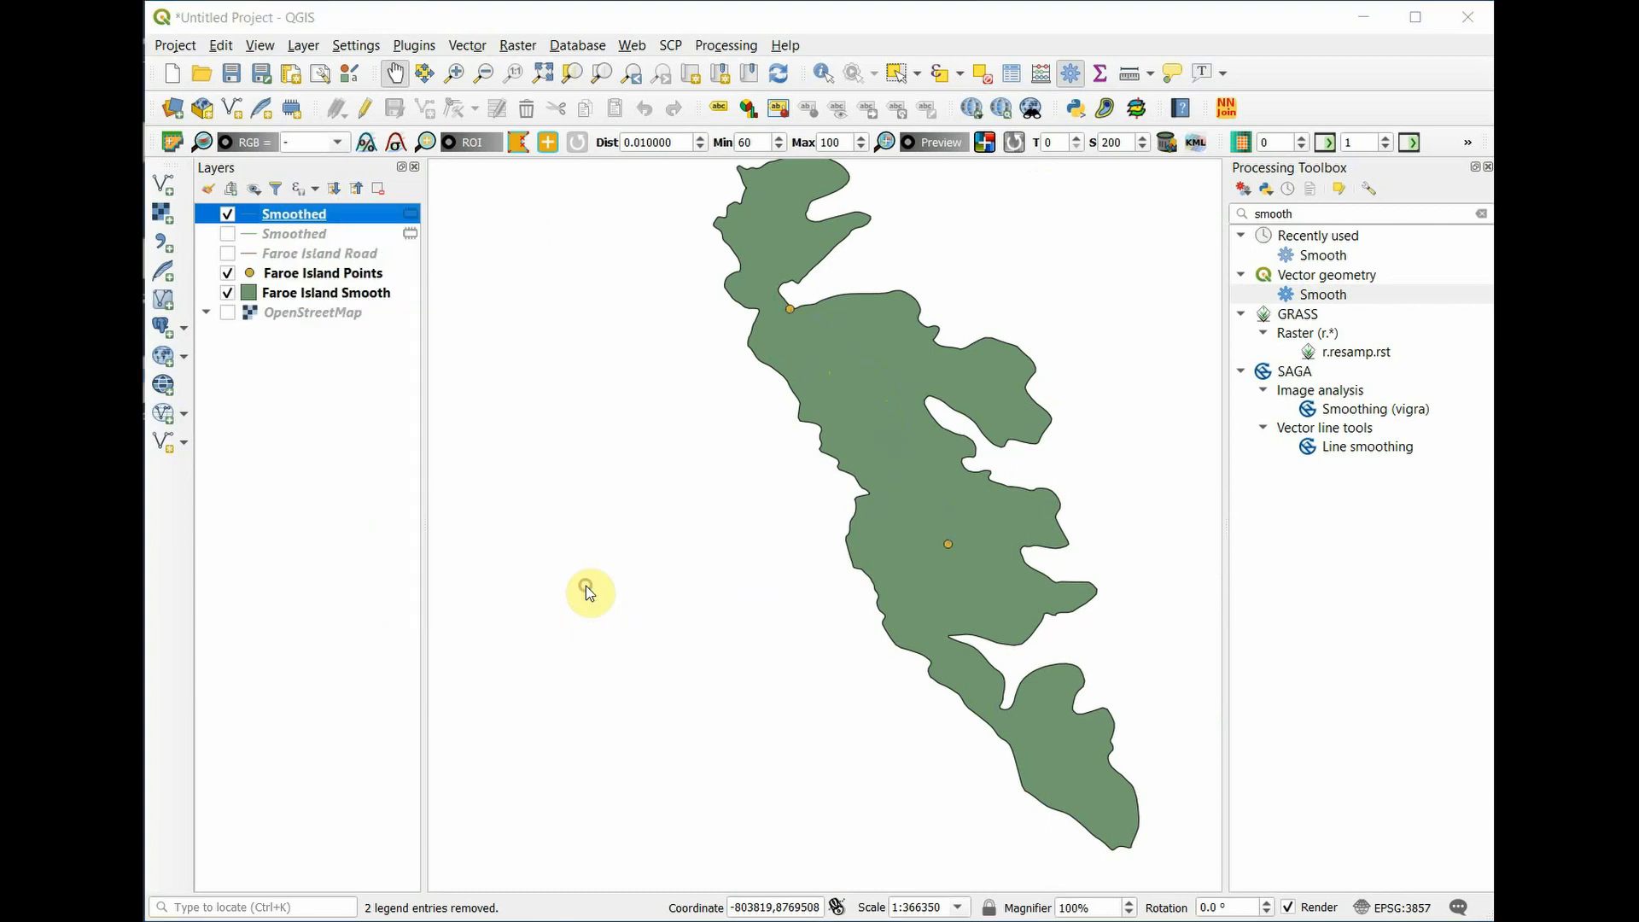
{"action": "left_click", "coordinate": [1212, 262]}
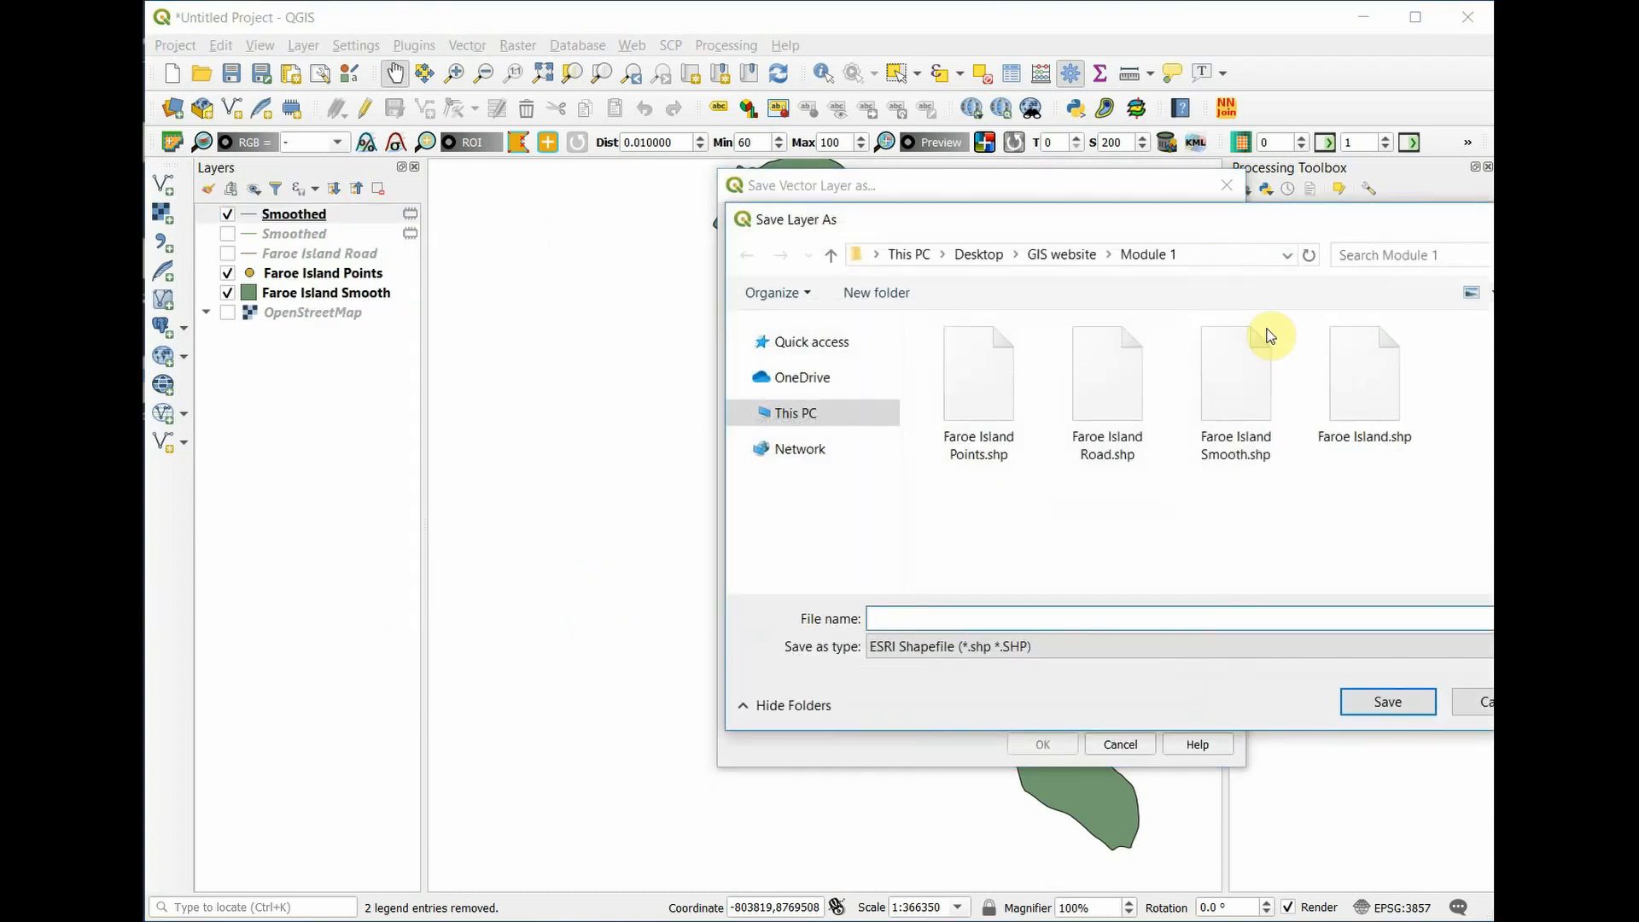
{"action": "left_click", "coordinate": [1123, 397]}
{"action": "left_click", "coordinate": [1024, 615]}
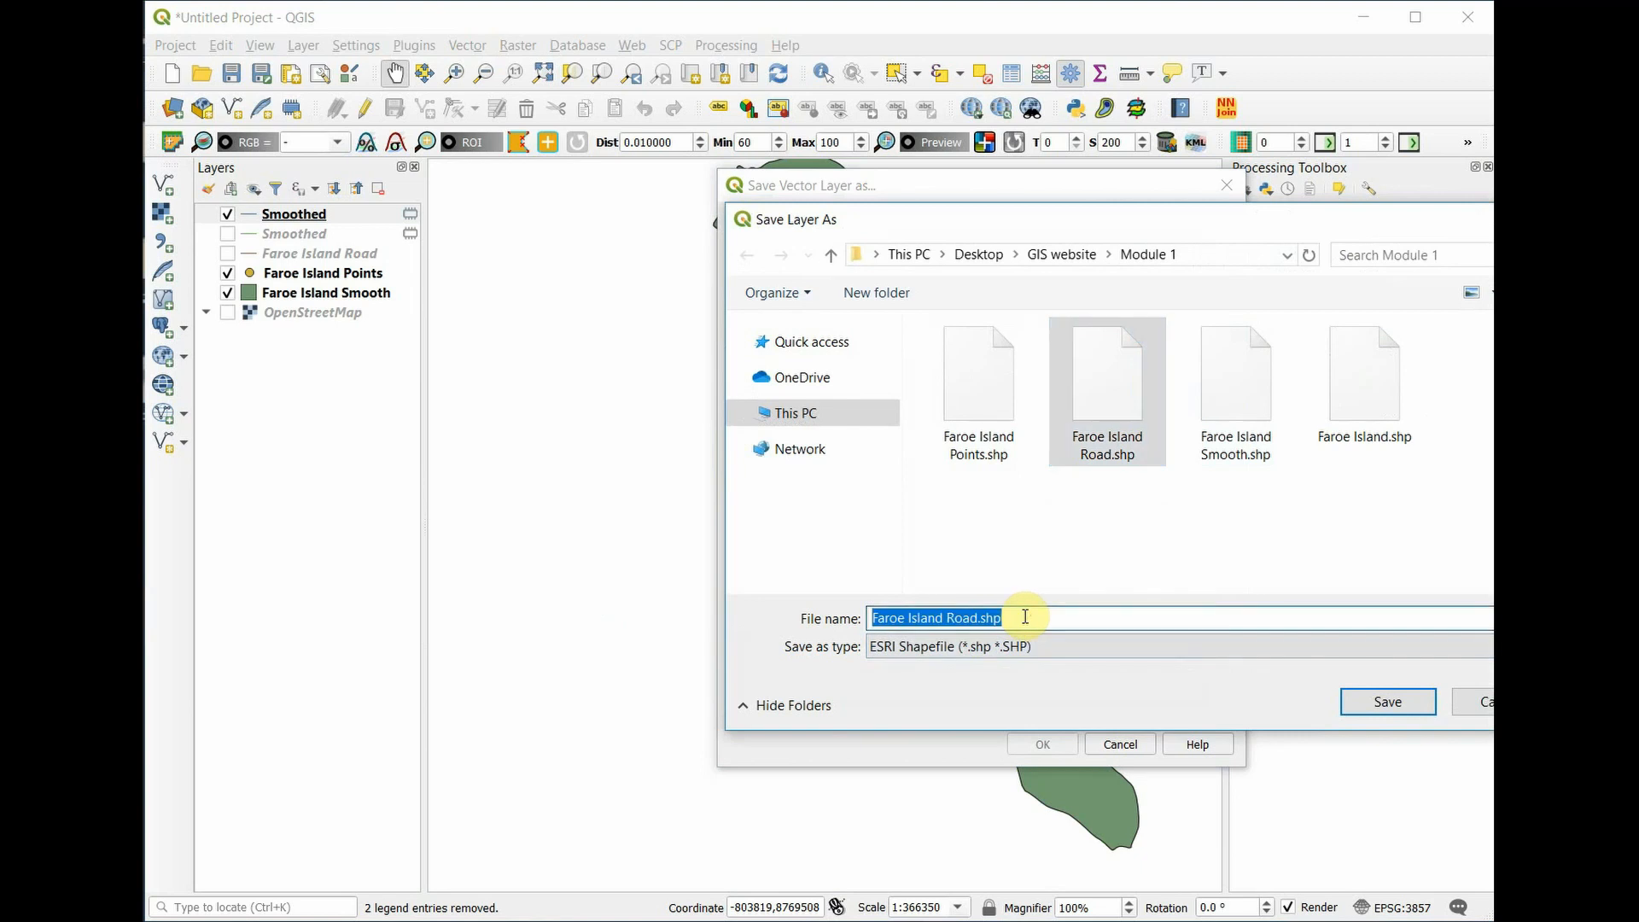
{"action": "left_click", "coordinate": [1025, 617]}
{"action": "key", "text": "BackSpace"}
{"action": "key", "text": "BackSpace"}
{"action": "key", "text": "BackSpace"}
{"action": "key", "text": "BackSpace"}
{"action": "type", "text": "smoot"}
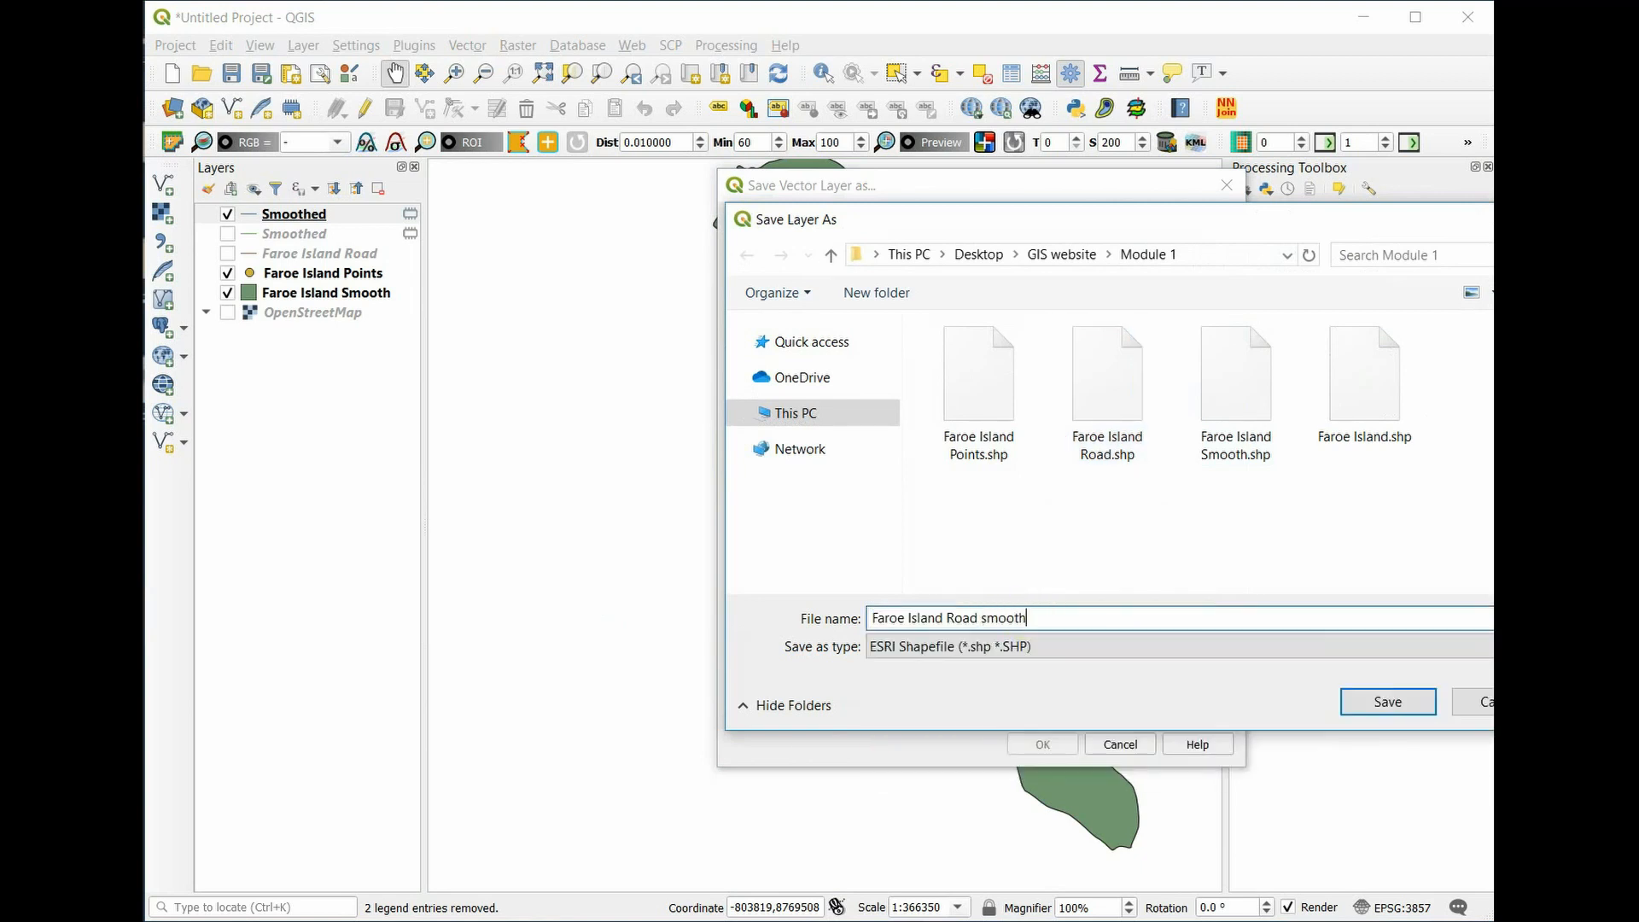
{"action": "key", "text": "Return"}
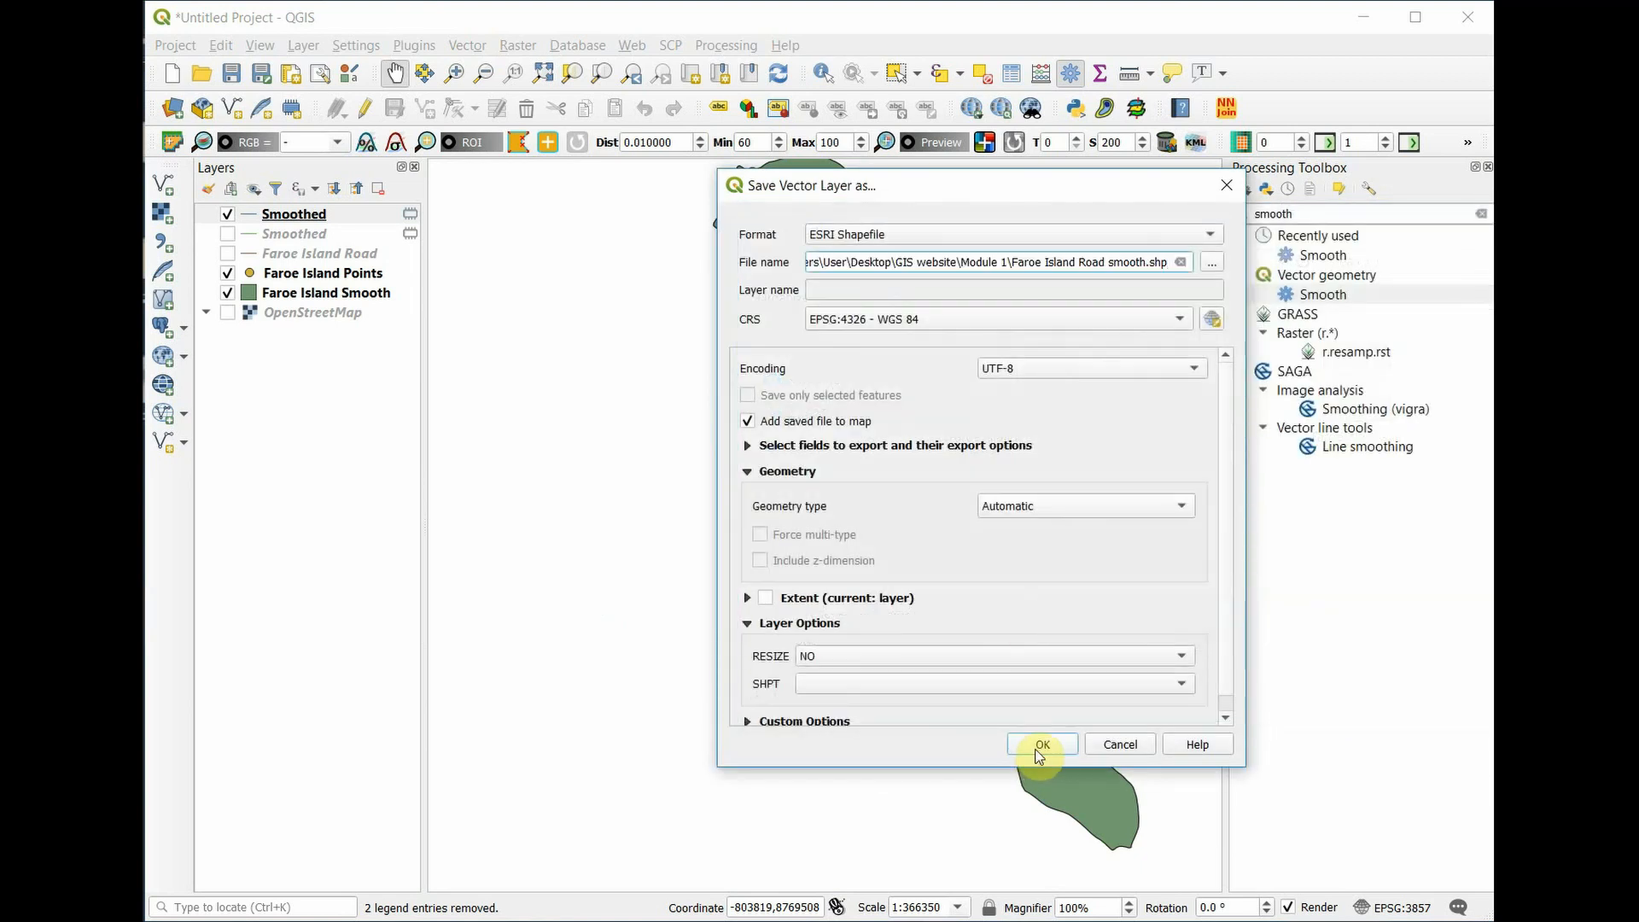
{"action": "left_click", "coordinate": [1041, 742]}
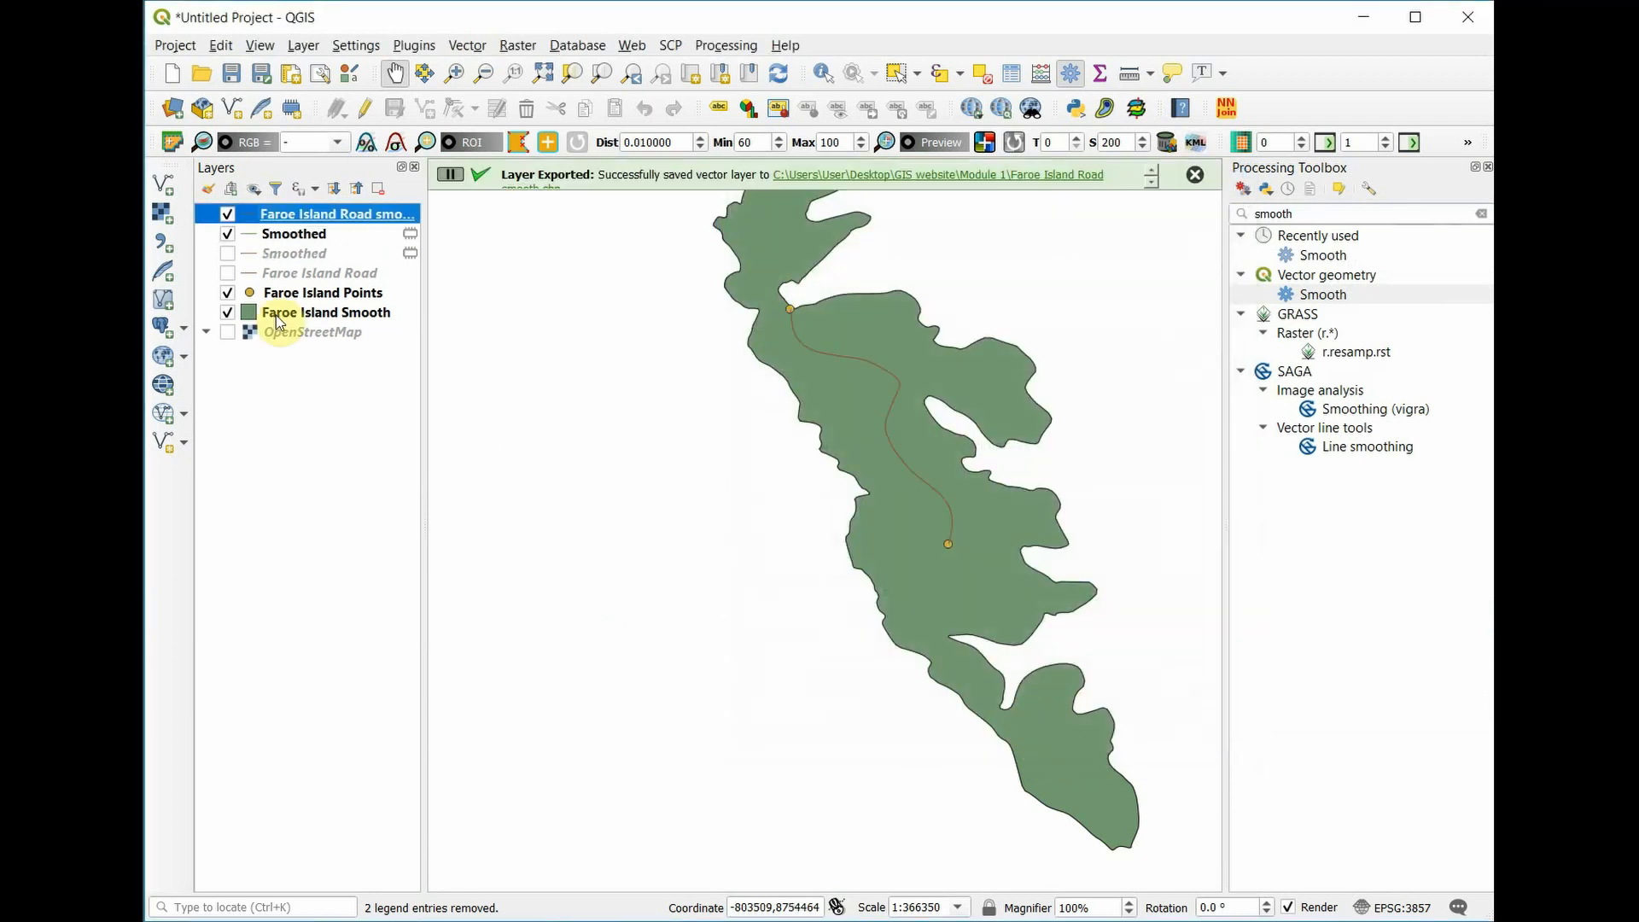
Remove both temporary Smoothed layers and the original Faroe Island Road layer from the project.
{"action": "left_click", "coordinate": [291, 235]}
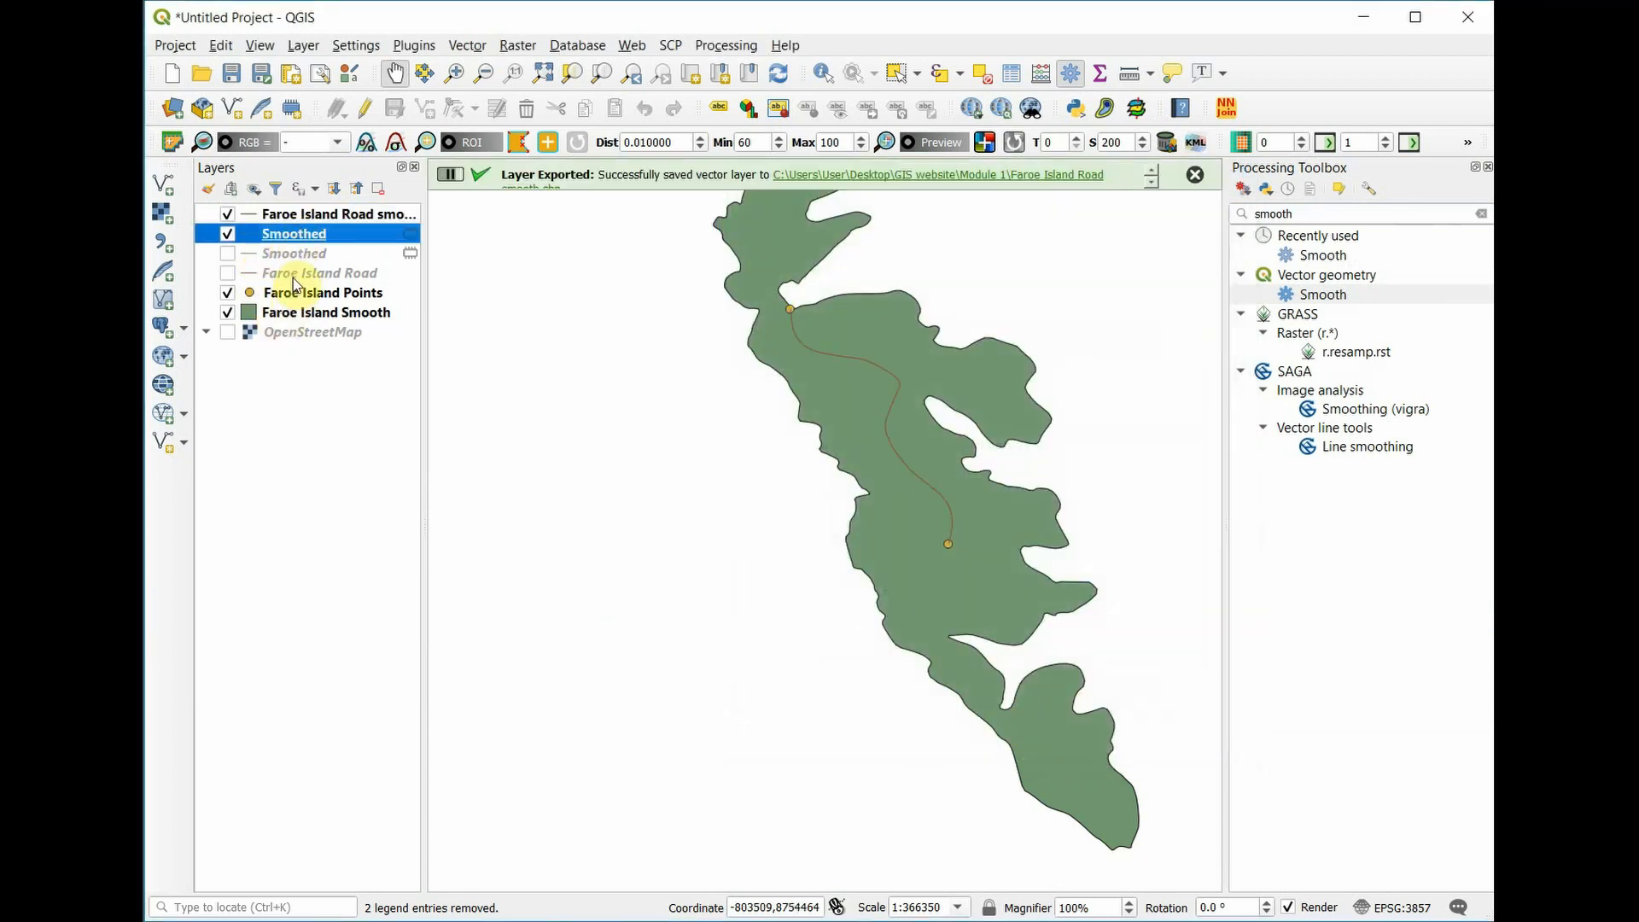
{"action": "left_click", "coordinate": [294, 273], "text": "shift"}
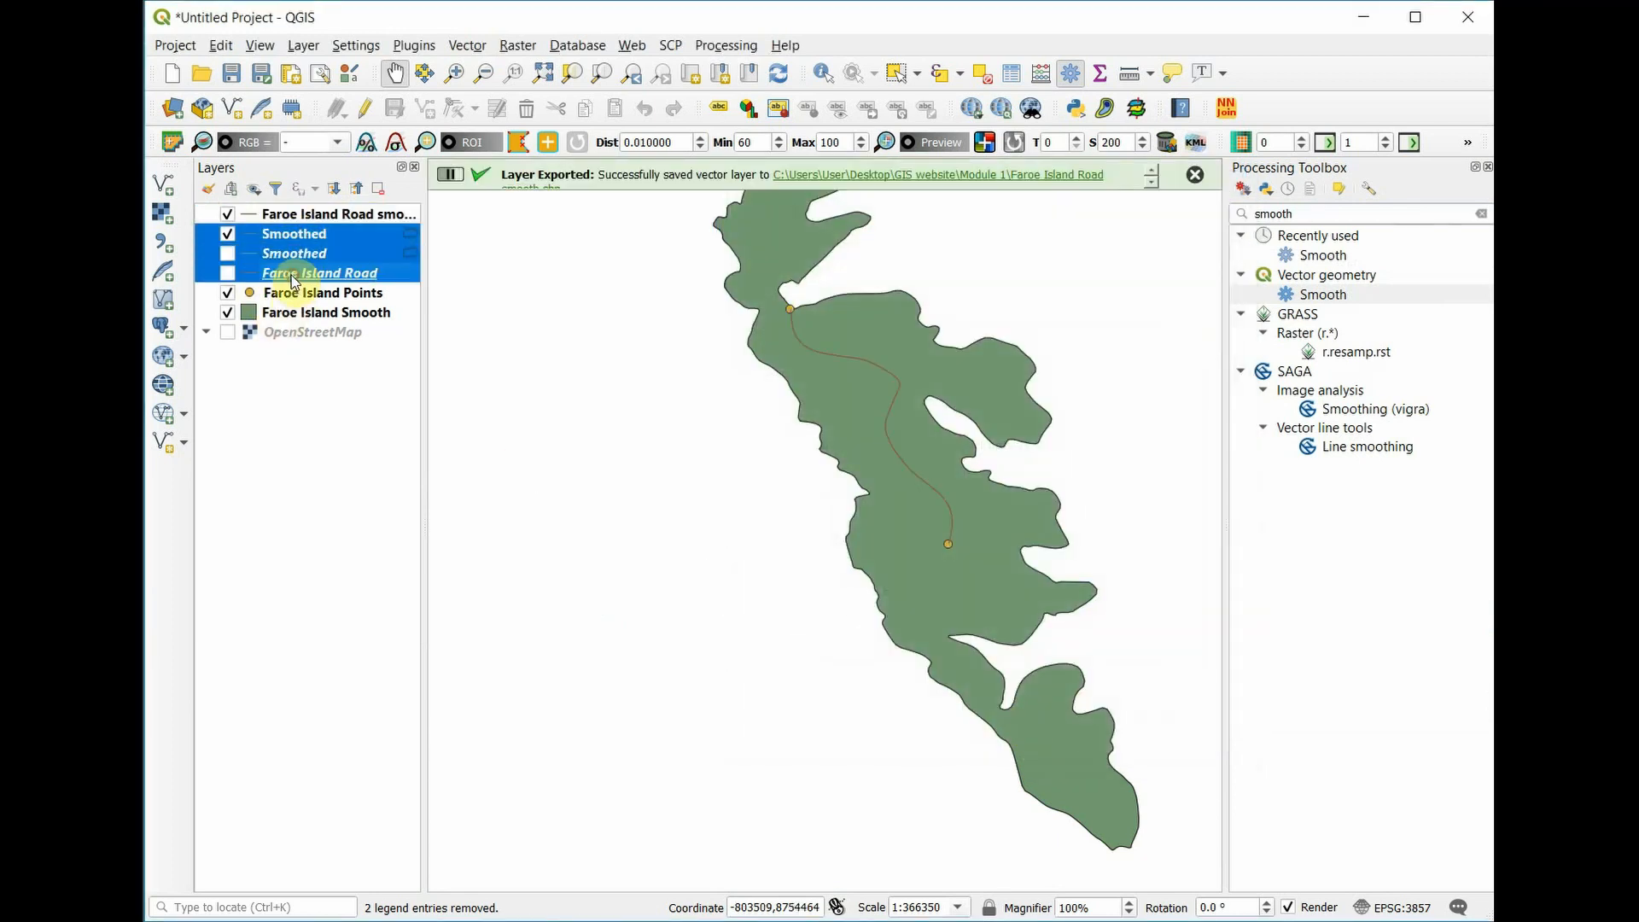
{"action": "left_click", "coordinate": [379, 190]}
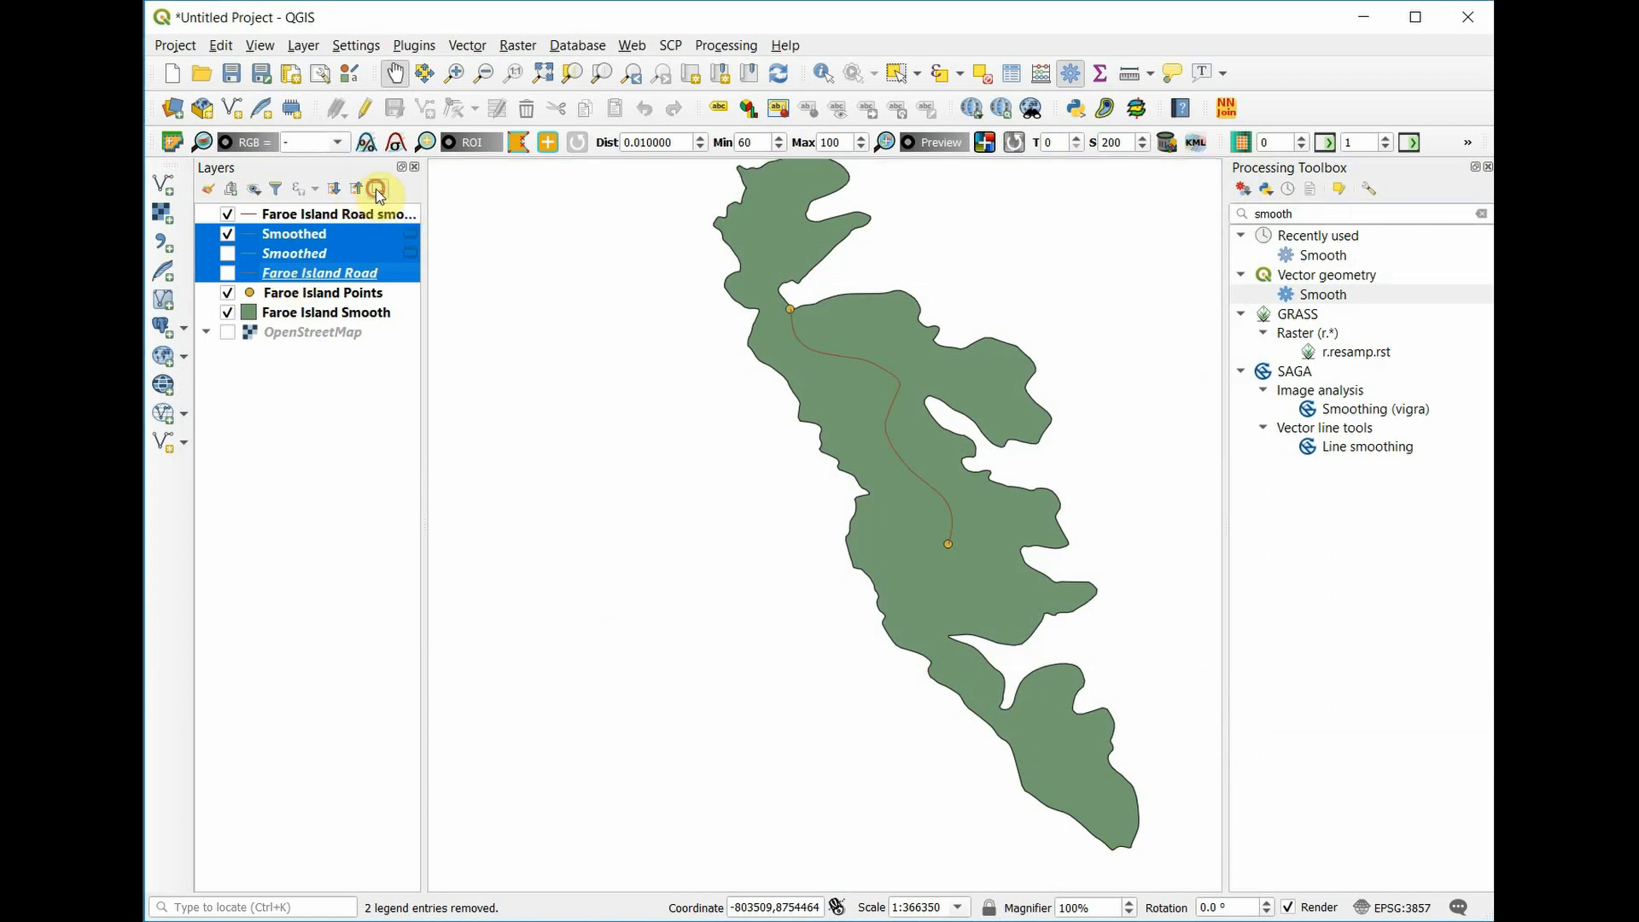
{"action": "left_click", "coordinate": [816, 497]}
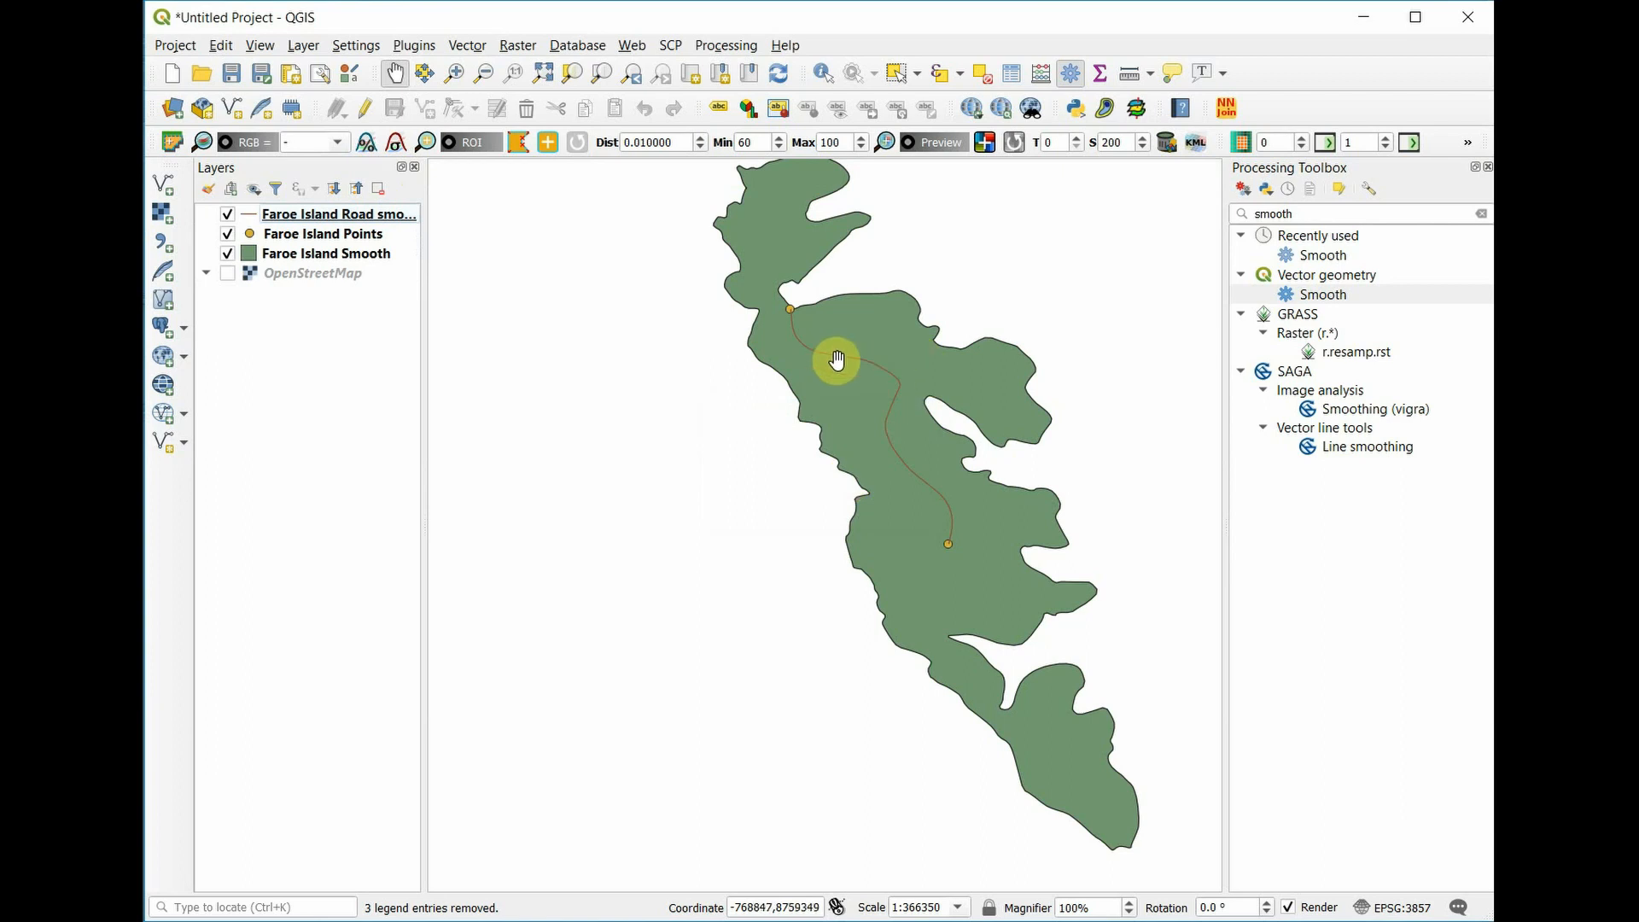
Duplicate the Faroe Island Smooth layer and make the copy visible.
{"action": "scroll", "coordinate": [842, 366], "scroll_direction": "up", "scroll_amount": 1}
{"action": "scroll", "coordinate": [759, 283], "scroll_direction": "up", "scroll_amount": 1}
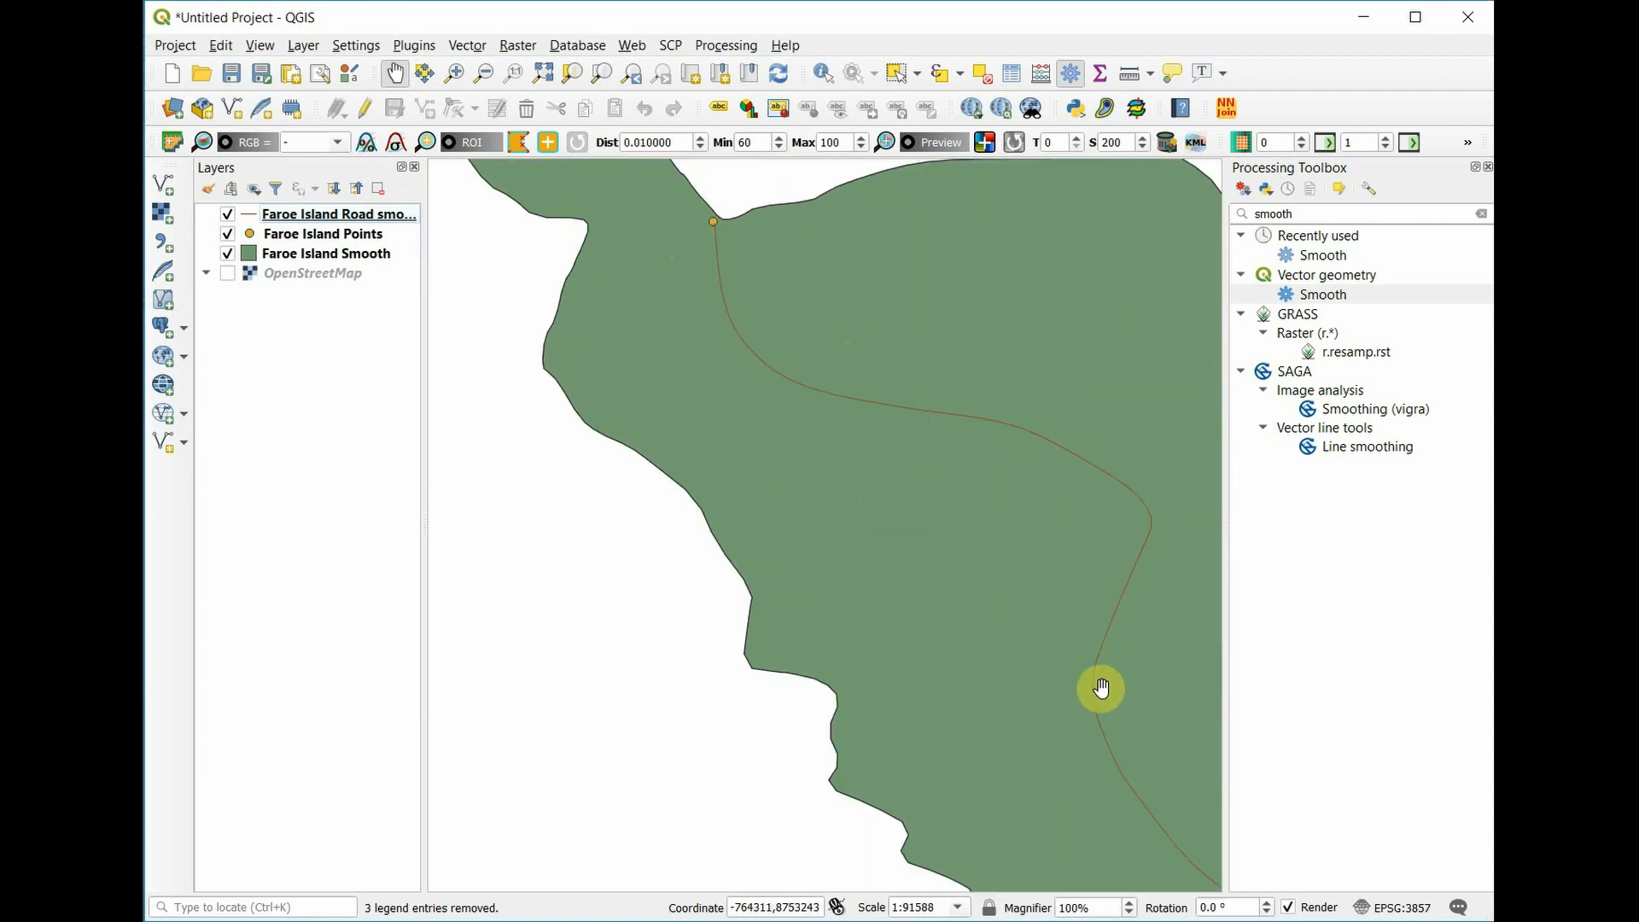
{"action": "scroll", "coordinate": [947, 427], "scroll_direction": "down", "scroll_amount": 1}
{"action": "scroll", "coordinate": [659, 386], "scroll_direction": "down", "scroll_amount": 1}
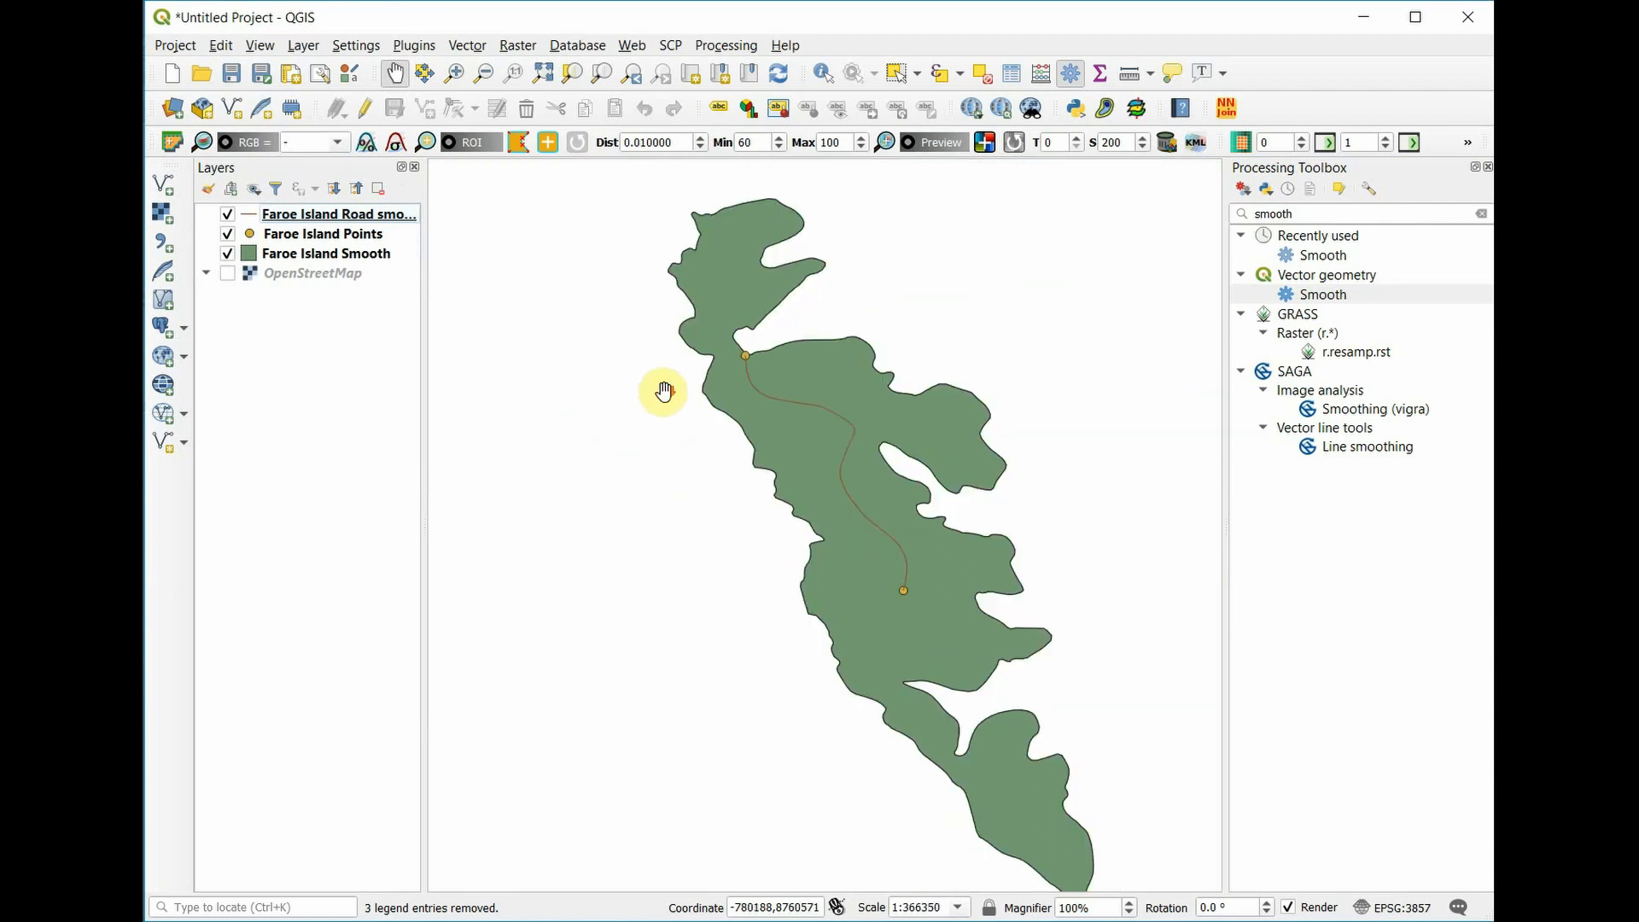
{"action": "left_click_drag", "start_coordinate": [787, 515], "coordinate": [769, 497]}
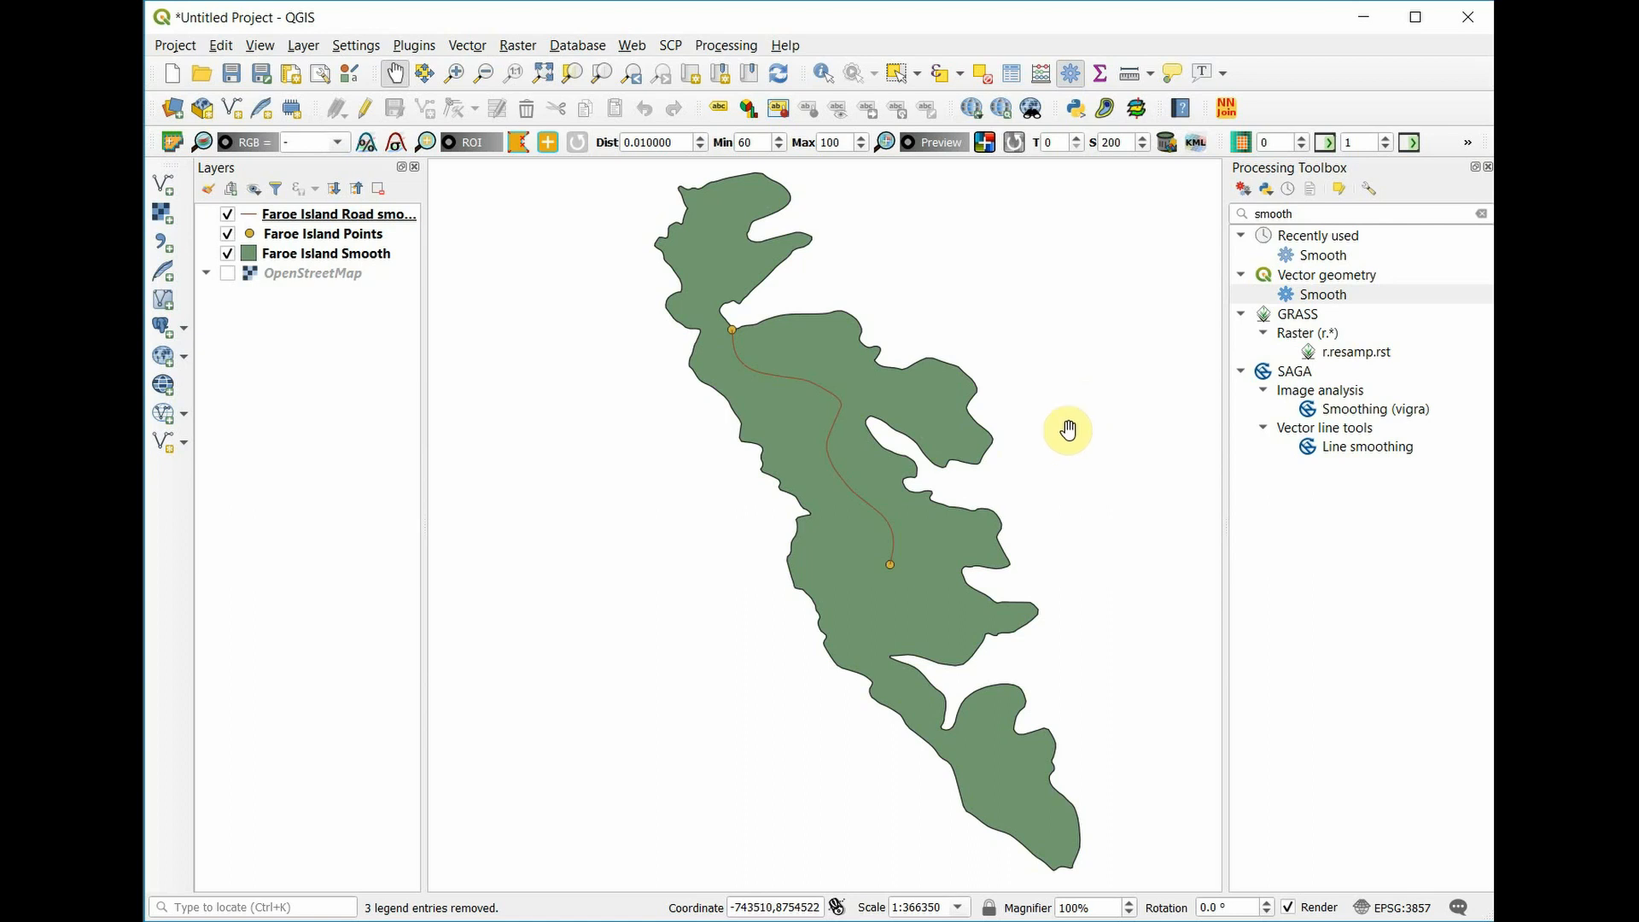
{"action": "left_click", "coordinate": [340, 257]}
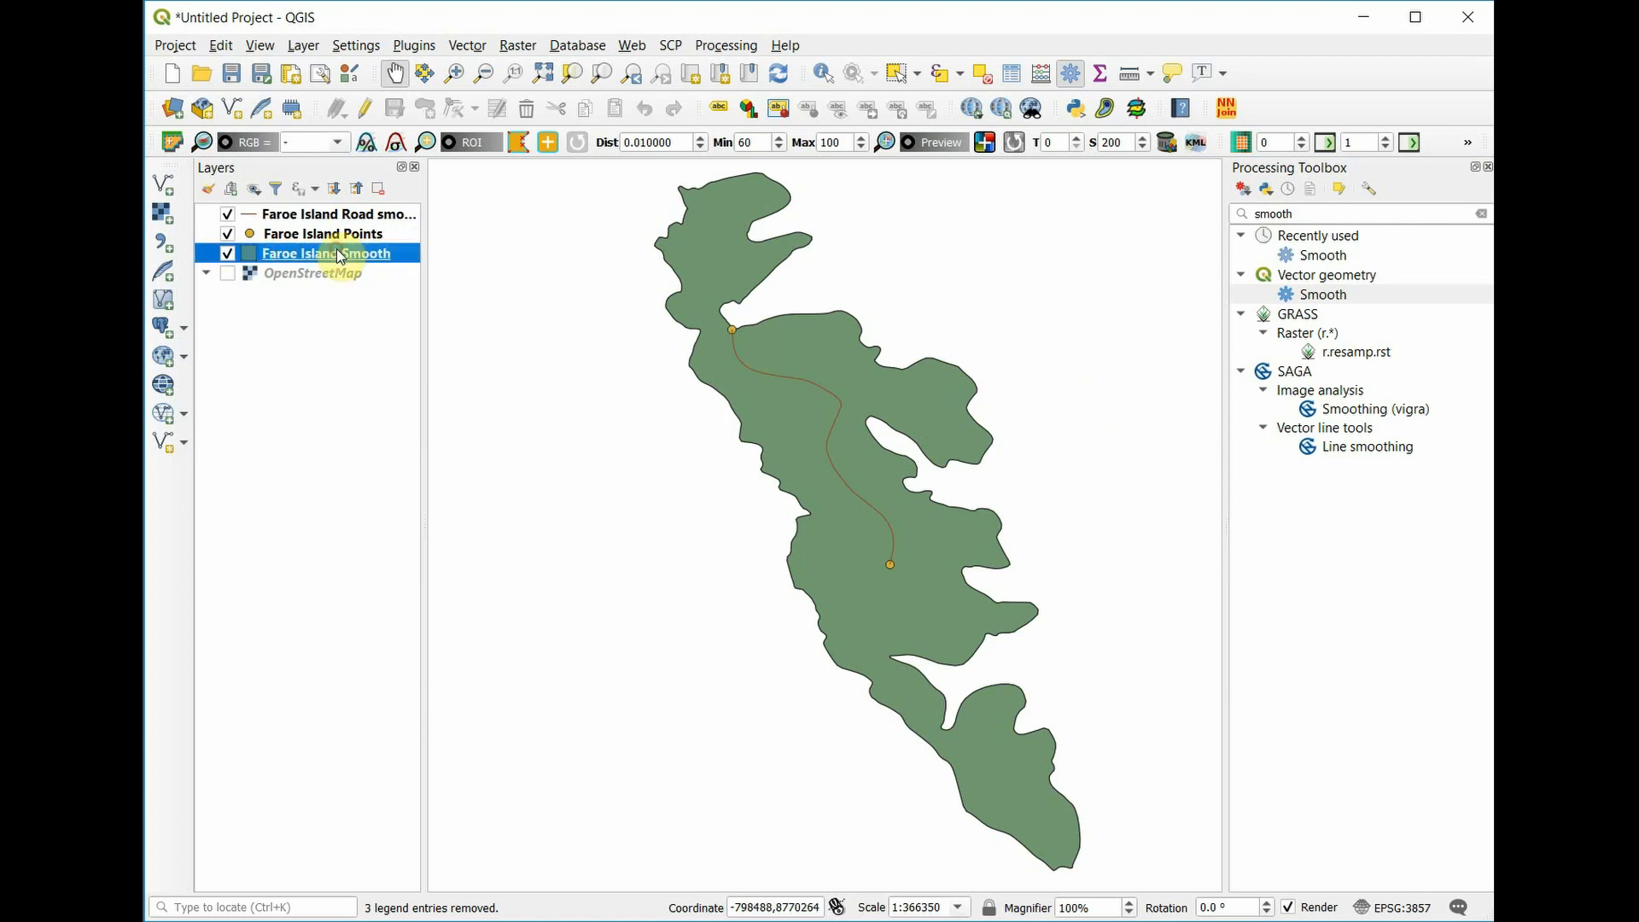
{"action": "right_click", "coordinate": [340, 257]}
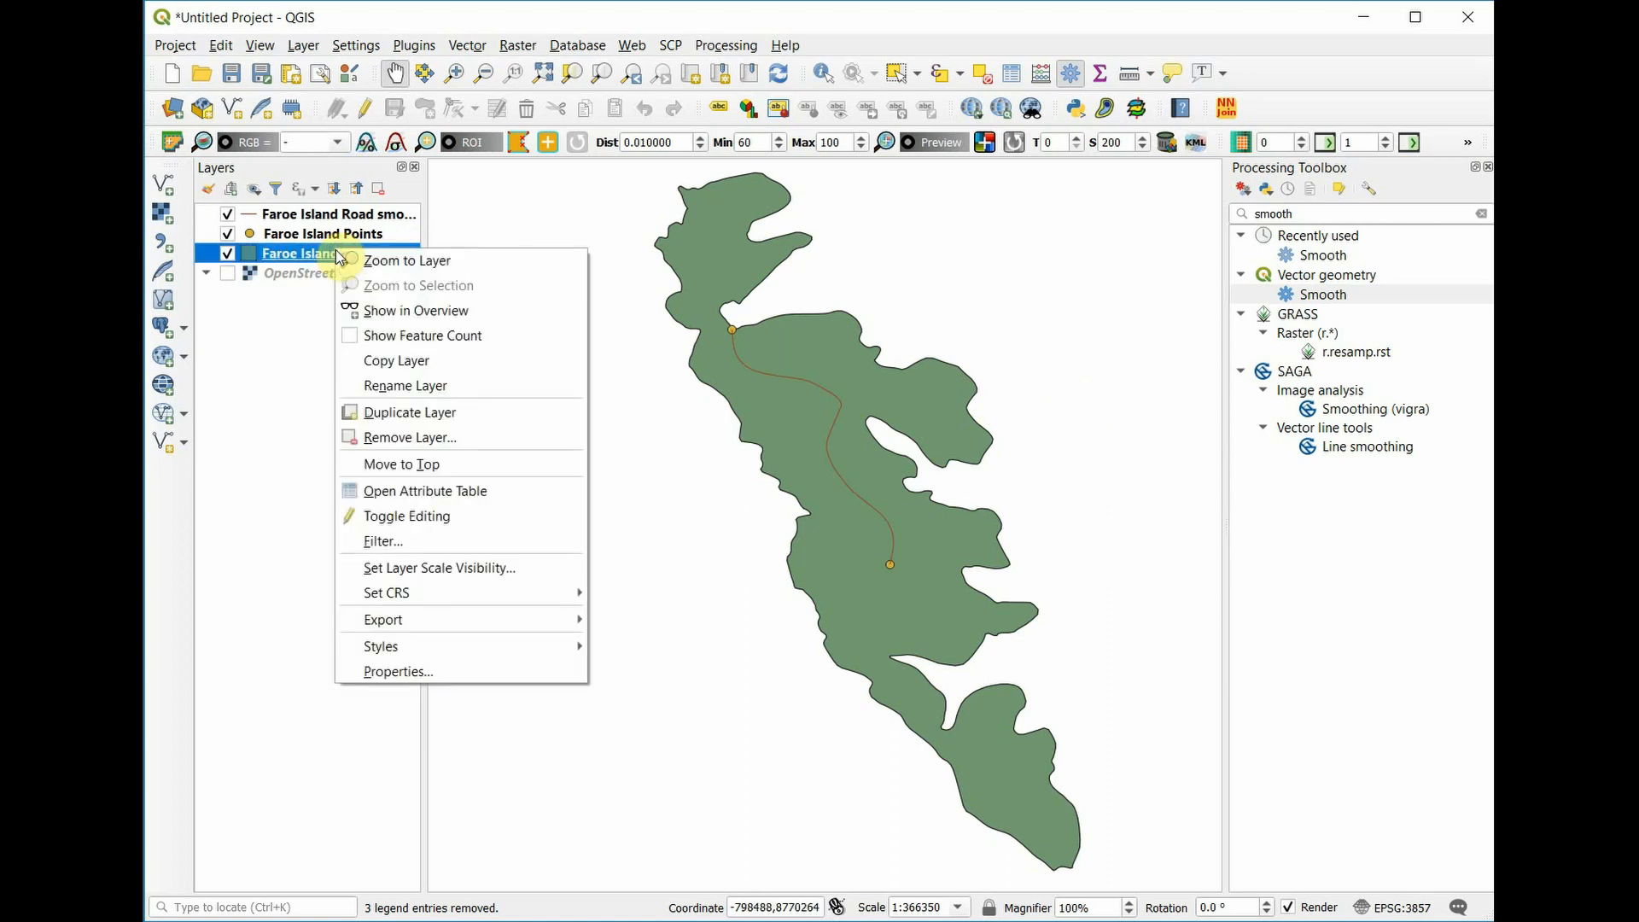
{"action": "left_click", "coordinate": [457, 413]}
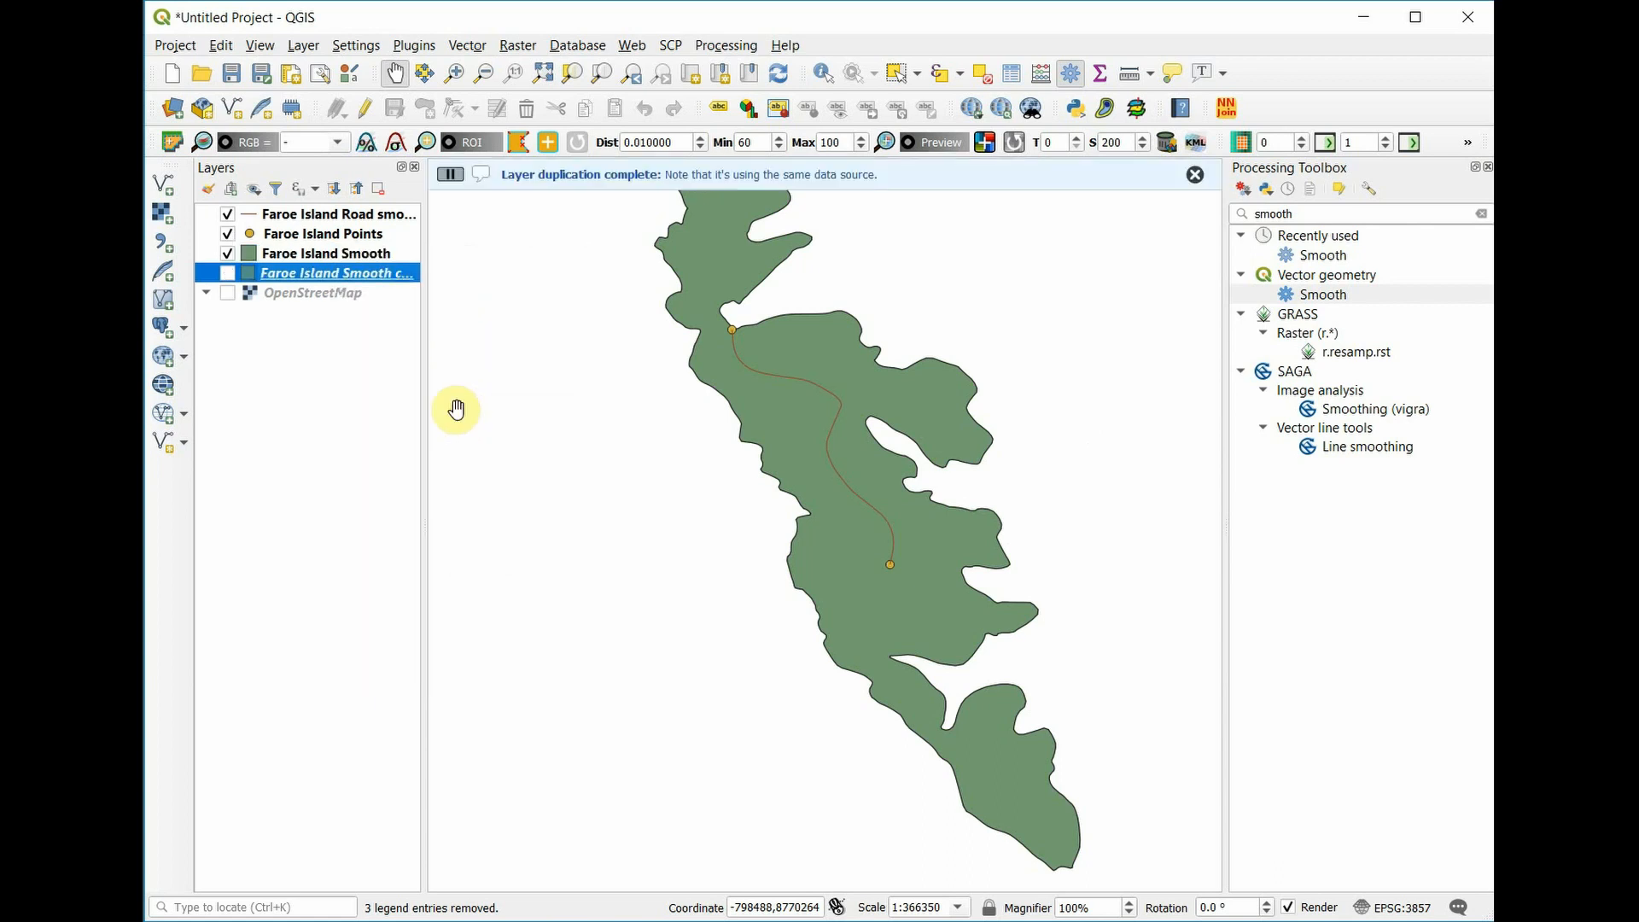
{"action": "left_click", "coordinate": [311, 367]}
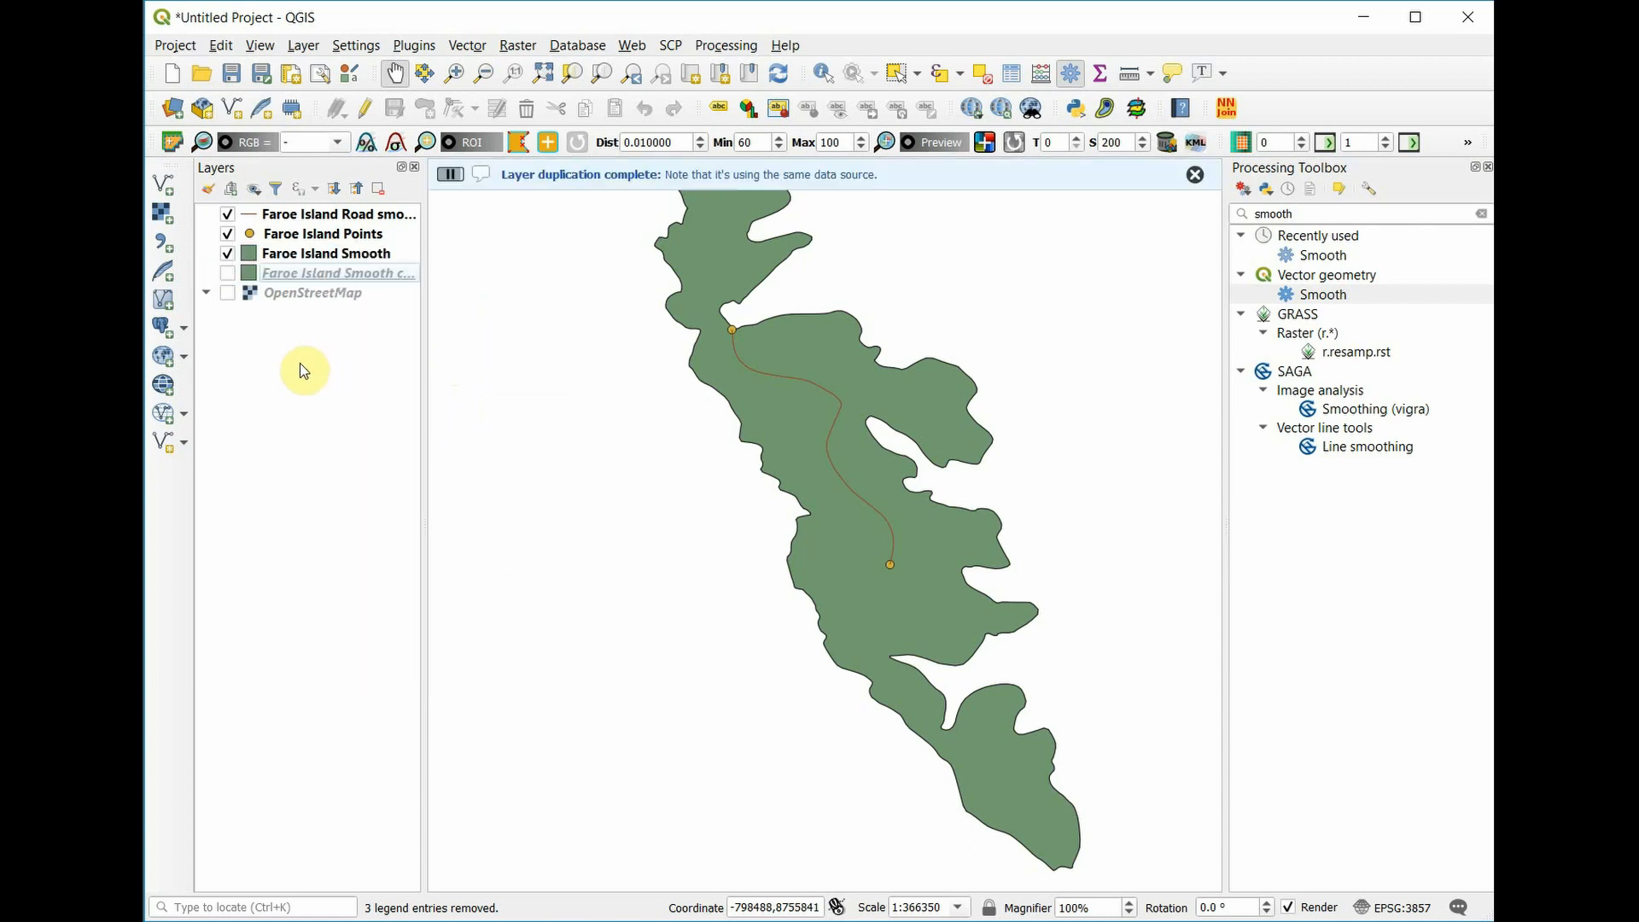
{"action": "left_click", "coordinate": [228, 274]}
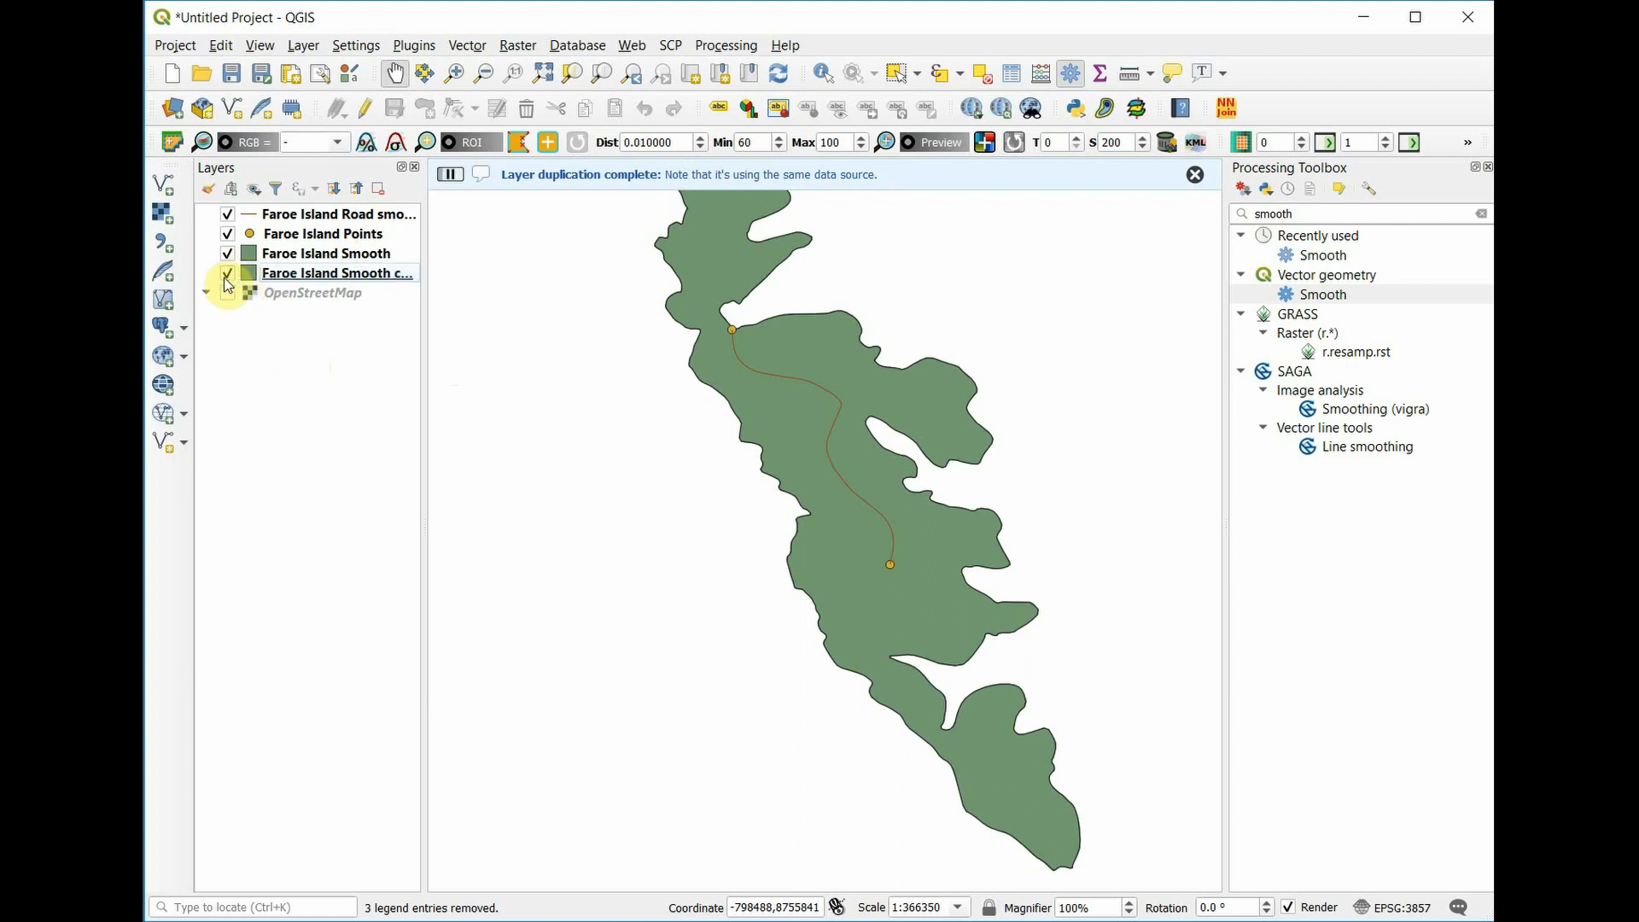
Open the symbology of the Faroe Island Smooth copy and set its renderer to Inverted polygons.
{"action": "left_click", "coordinate": [338, 278]}
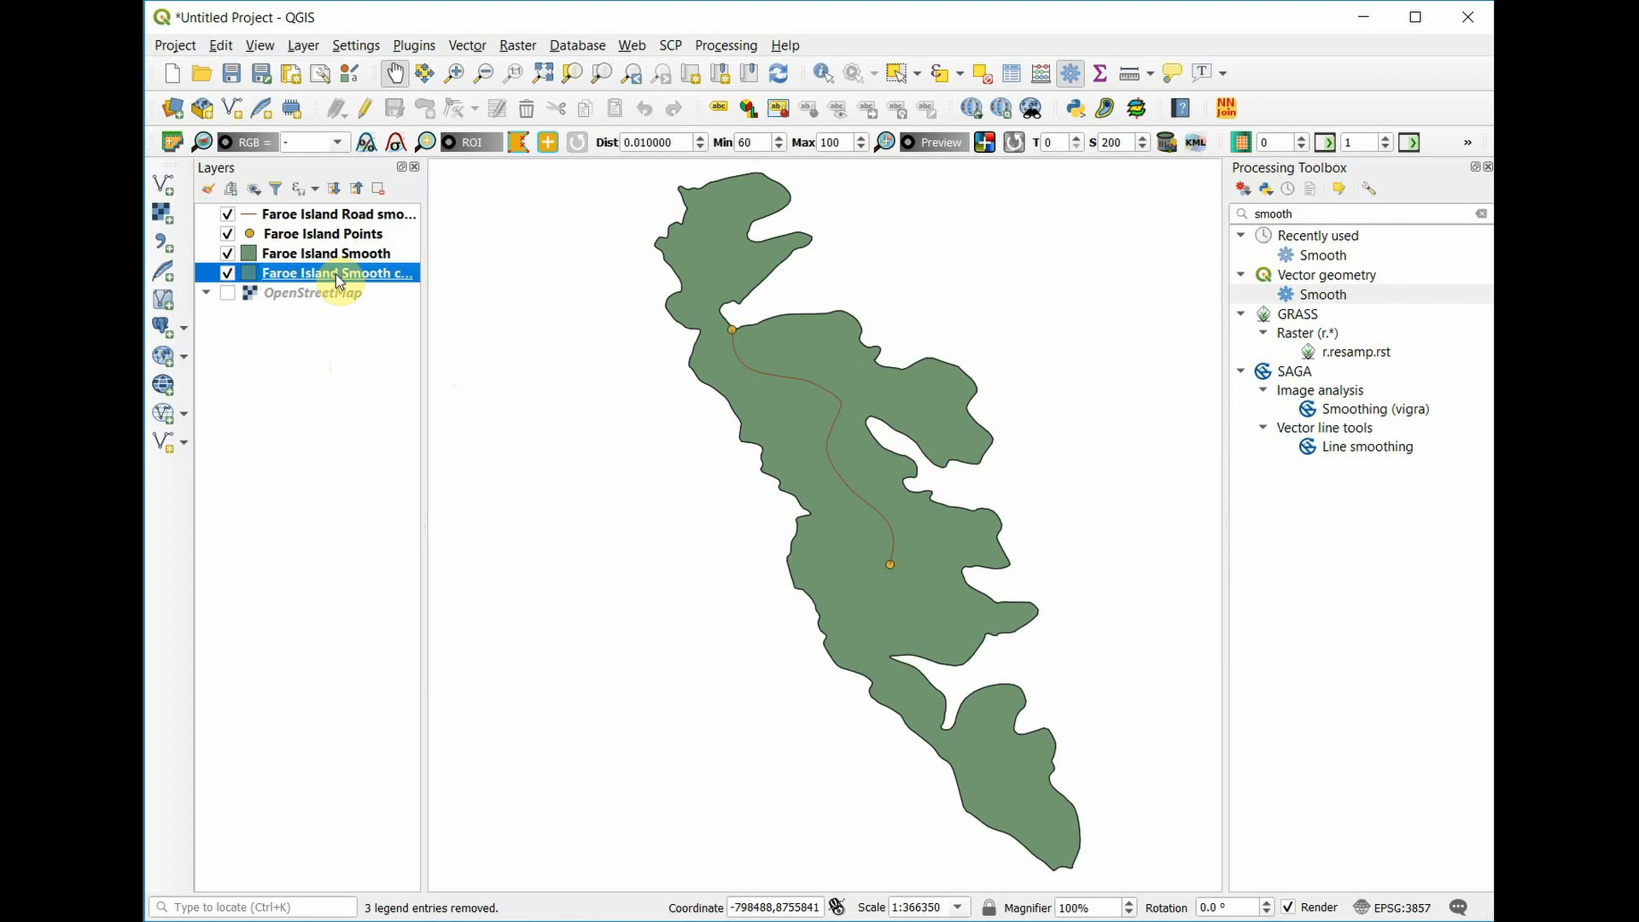
{"action": "double_click", "coordinate": [336, 274]}
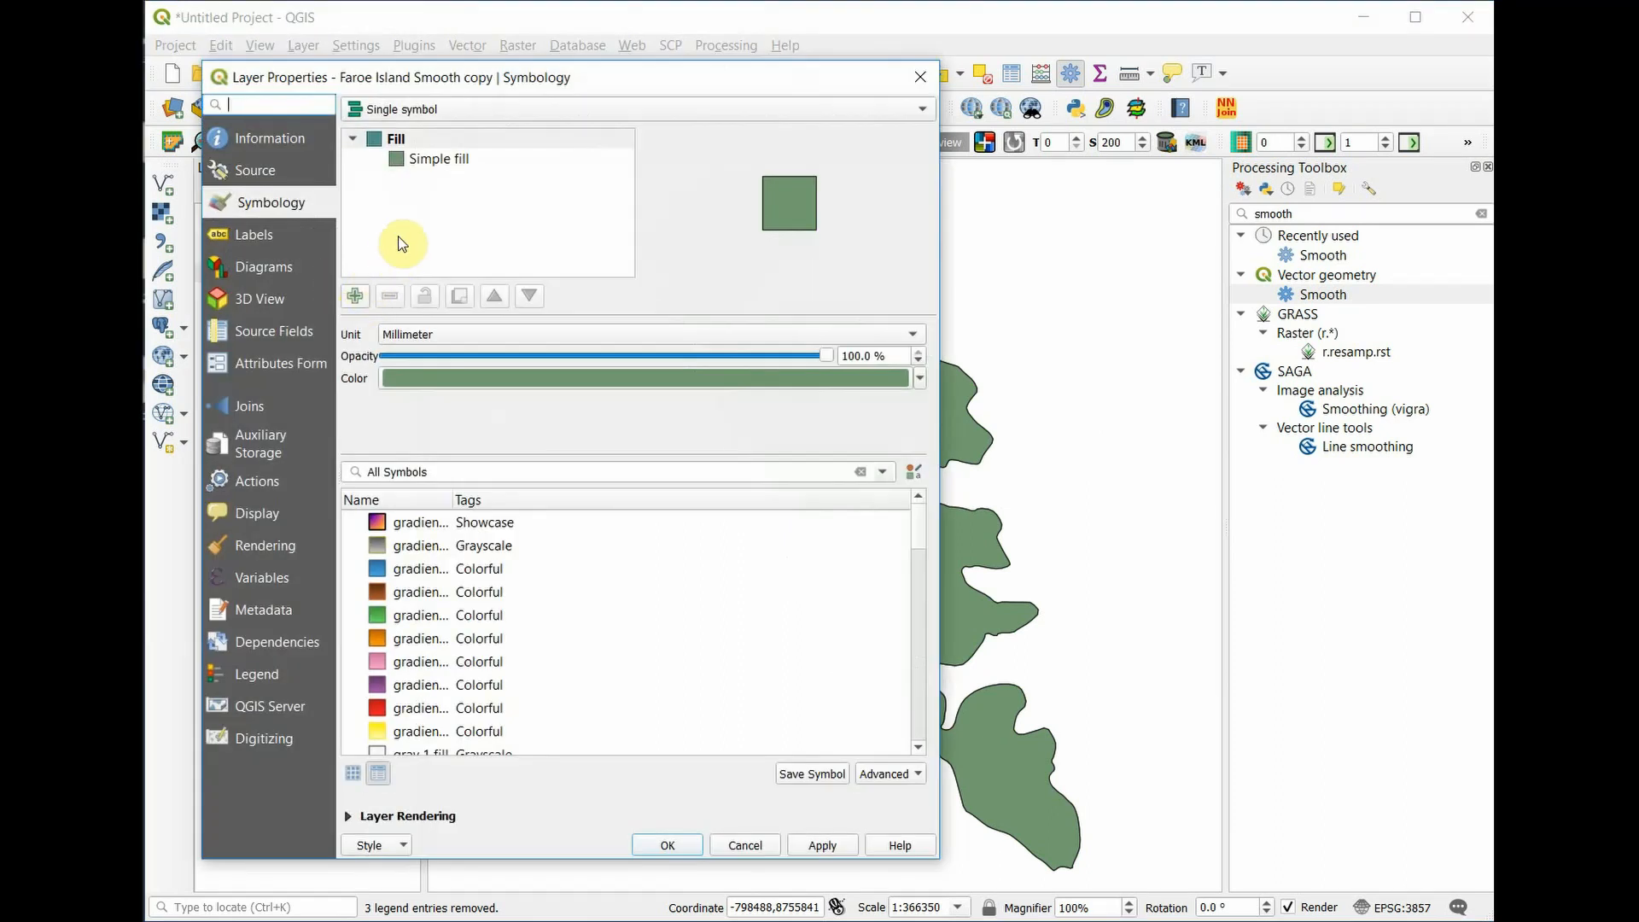
{"action": "left_click", "coordinate": [255, 205]}
{"action": "left_click", "coordinate": [740, 109]}
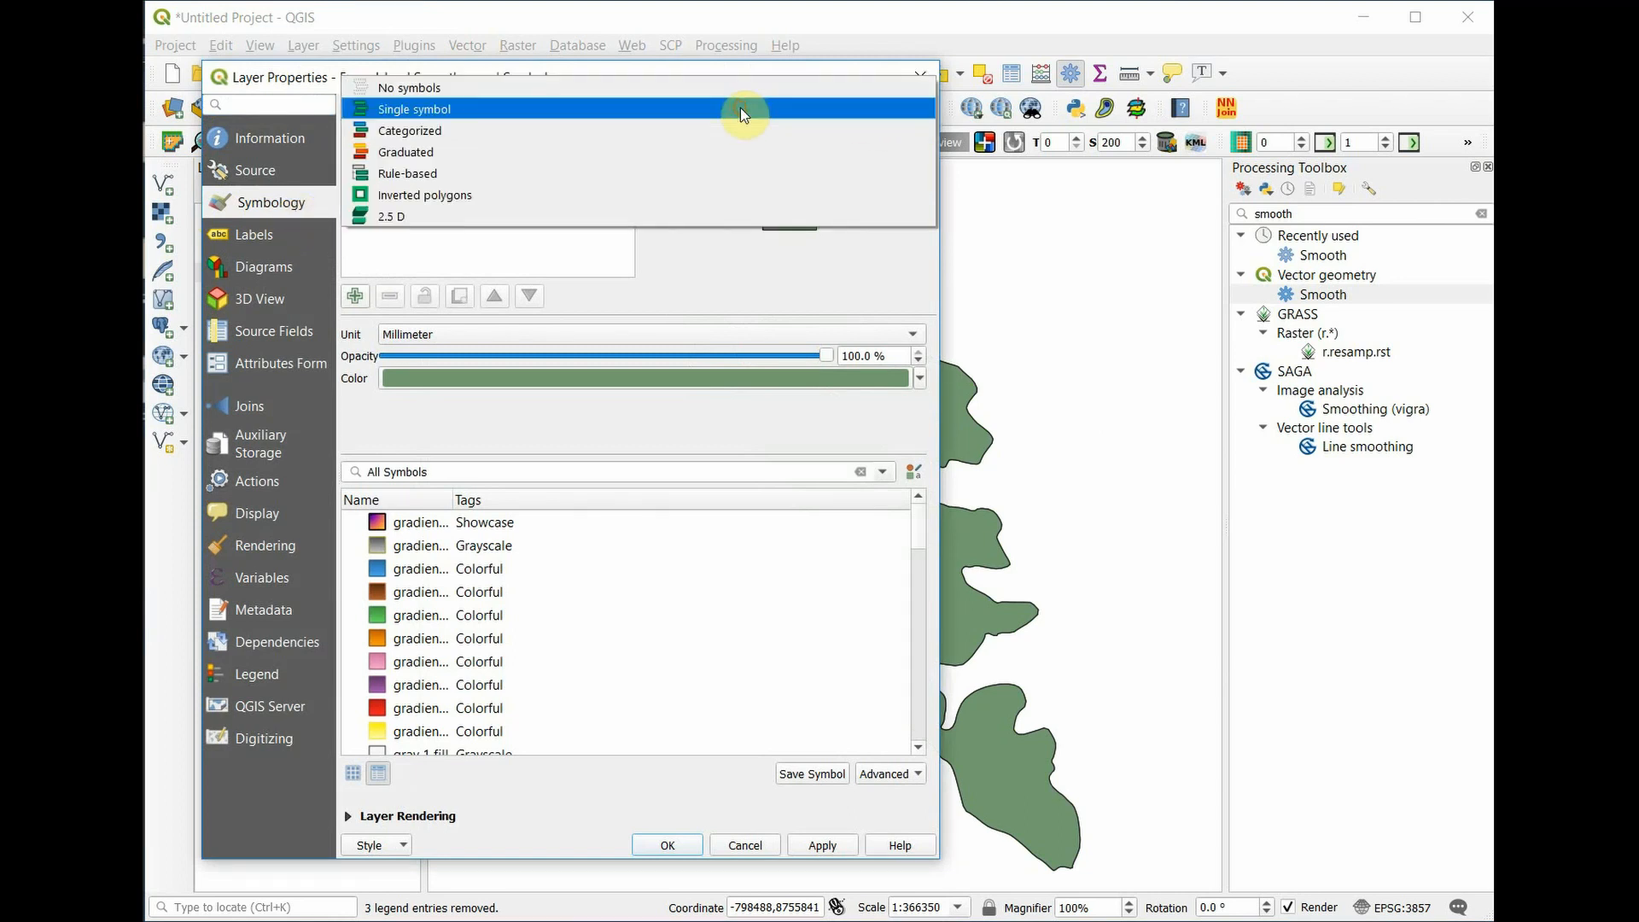
{"action": "left_click", "coordinate": [680, 199]}
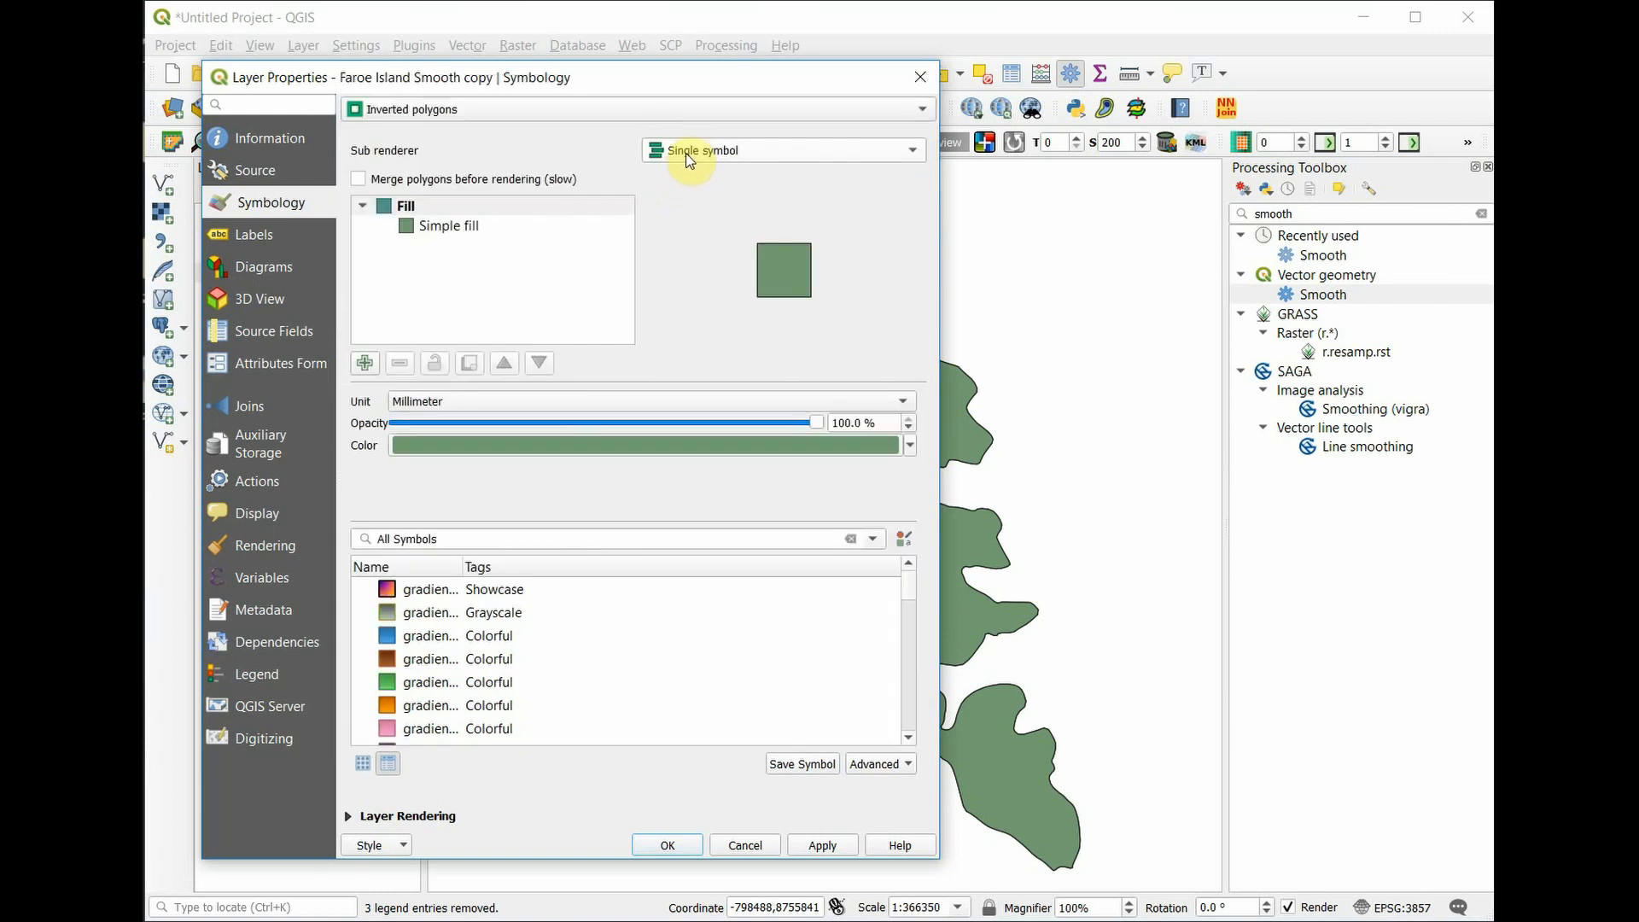
Change the simple fill of the inverted polygon symbol to a Shapeburst fill.
{"action": "left_click", "coordinate": [458, 229]}
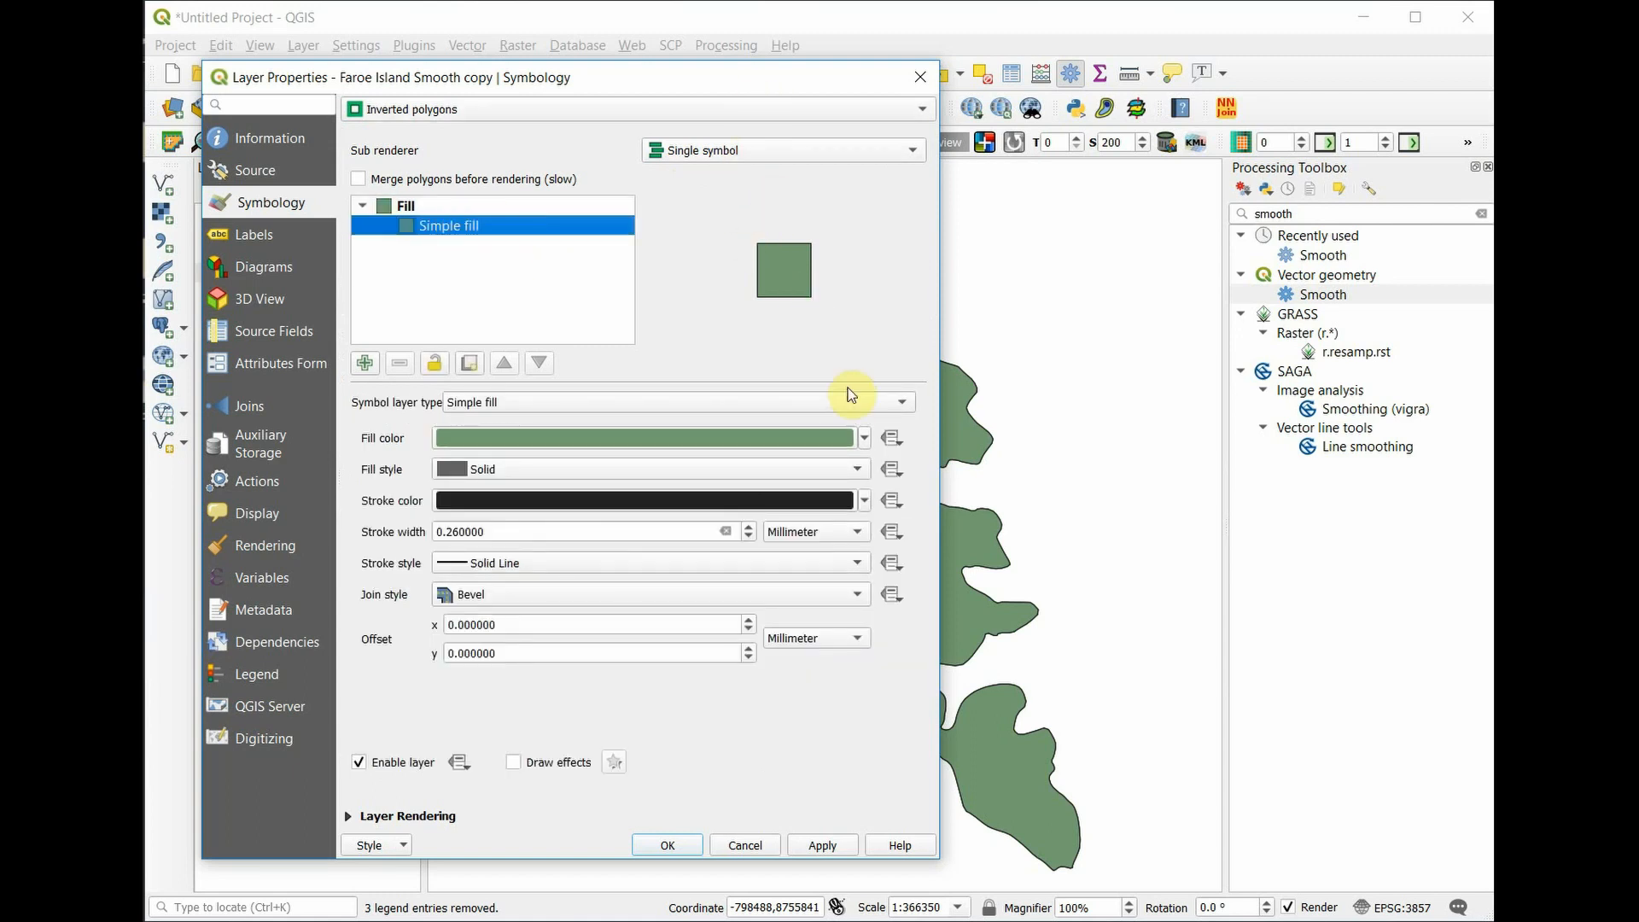
{"action": "left_click", "coordinate": [579, 403]}
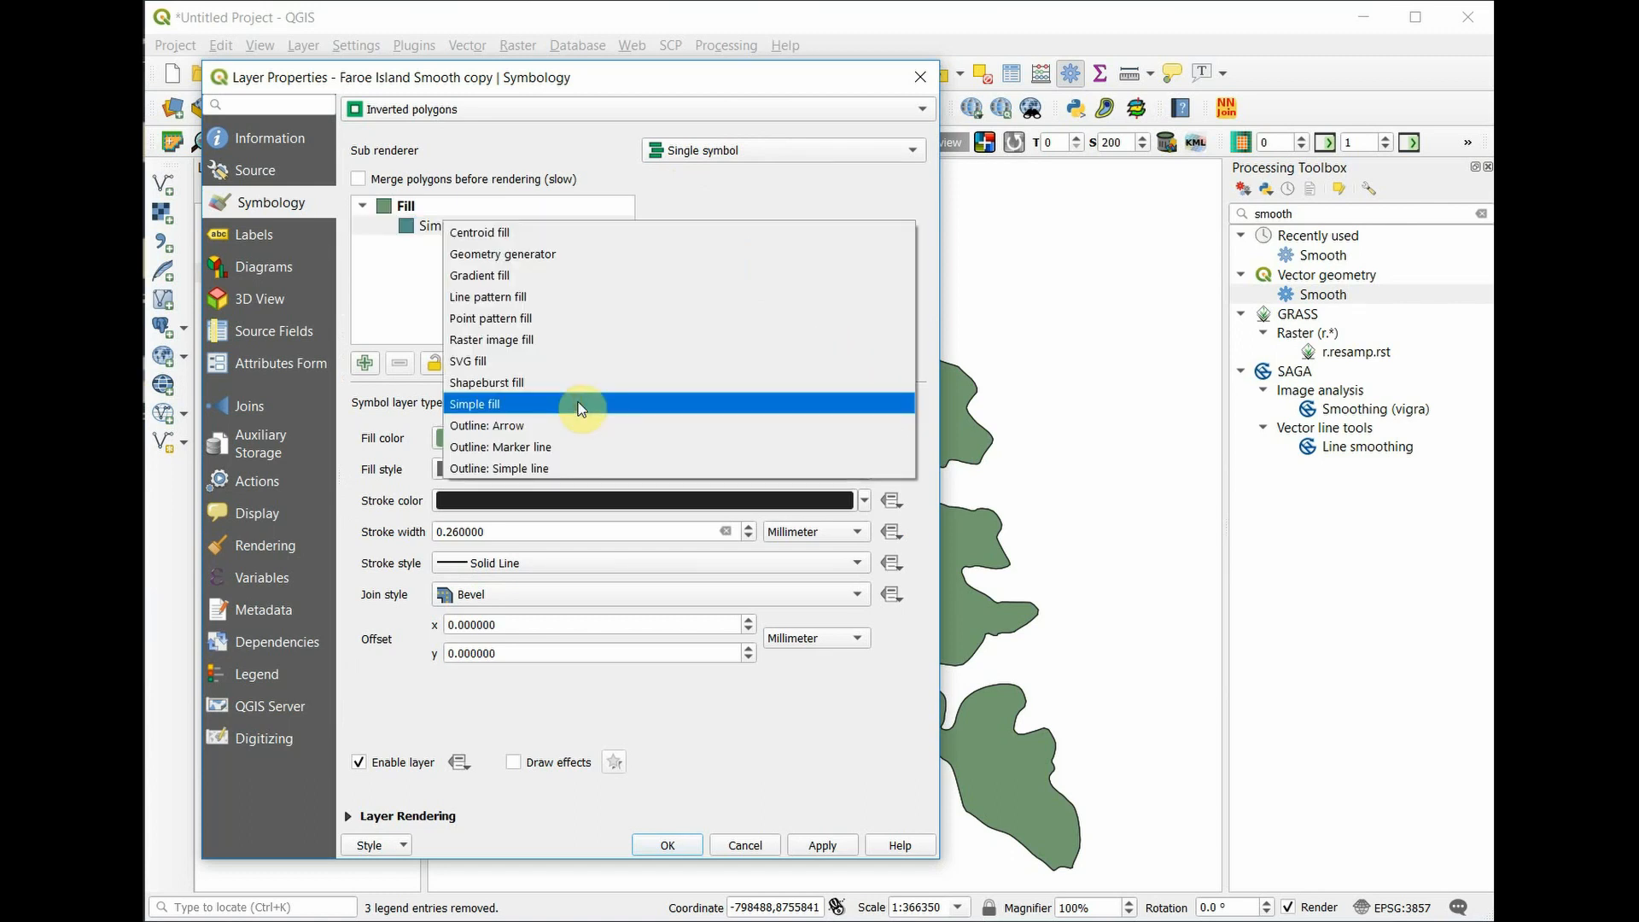
{"action": "left_click", "coordinate": [578, 384]}
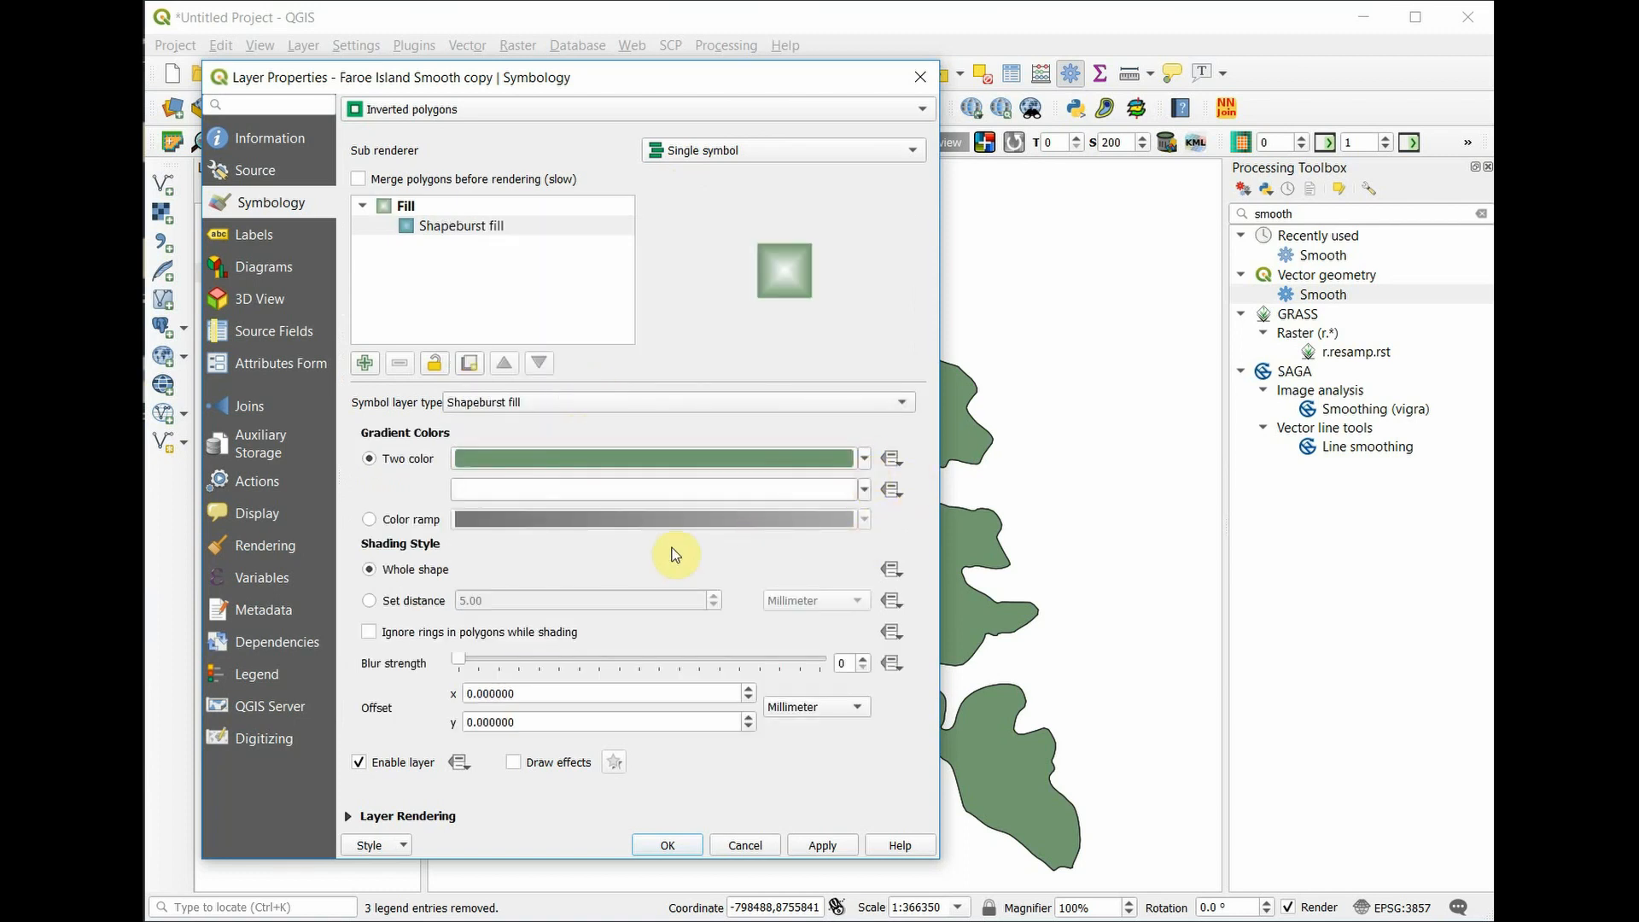
Switch the shapeburst fill's gradient colors to a color ramp and choose the Blues ramp.
{"action": "left_click", "coordinate": [370, 519]}
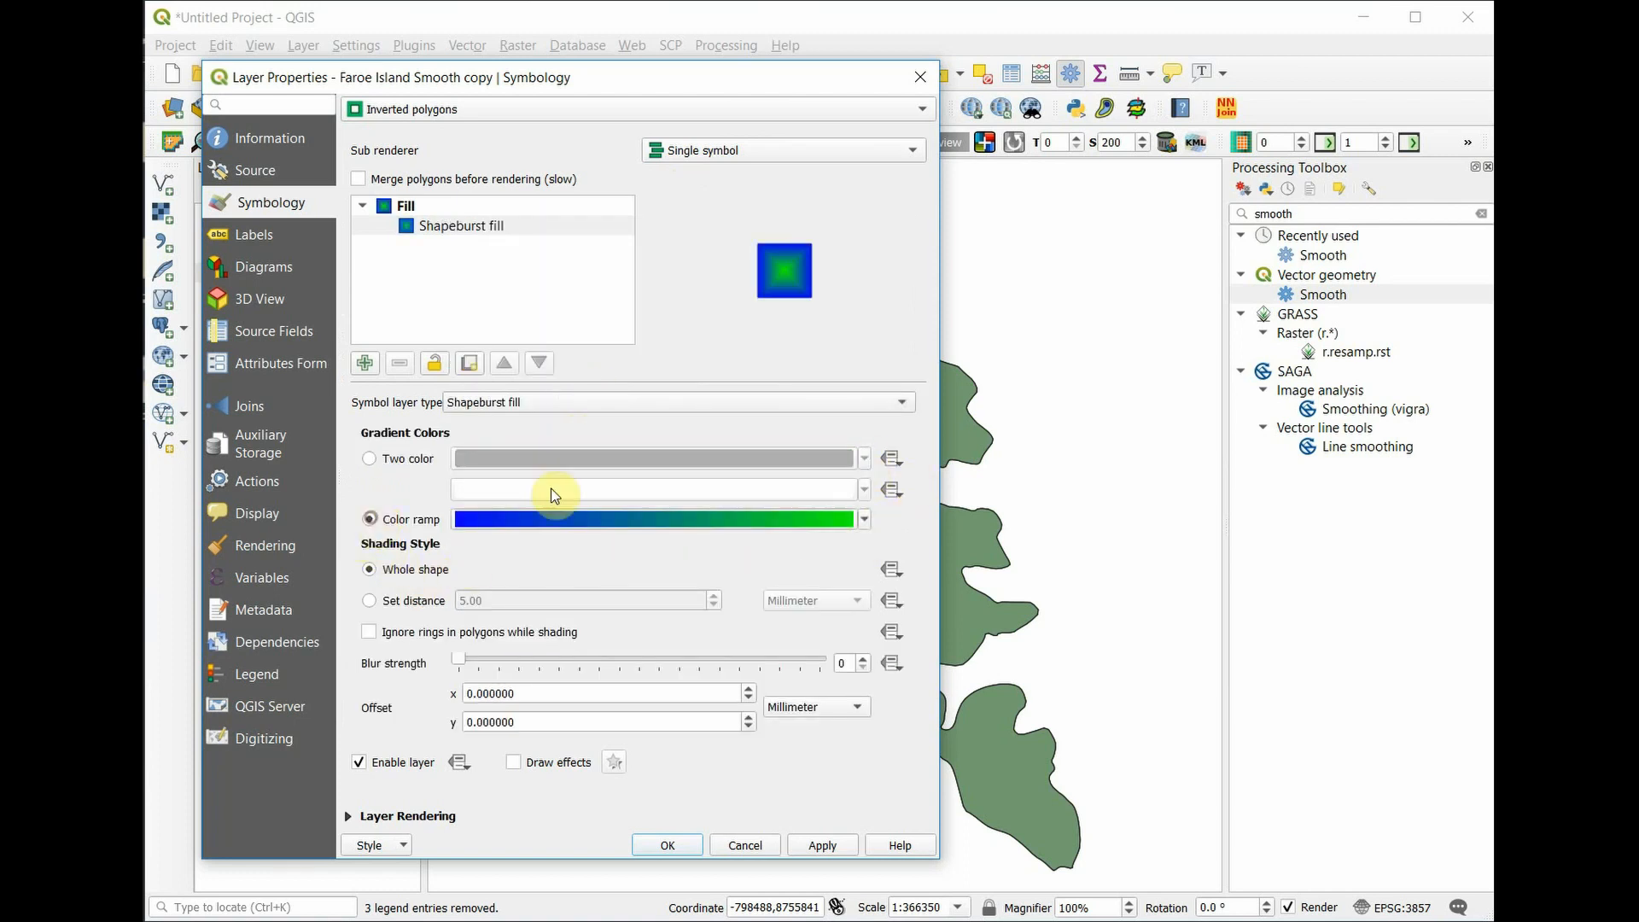
{"action": "left_click", "coordinate": [864, 519]}
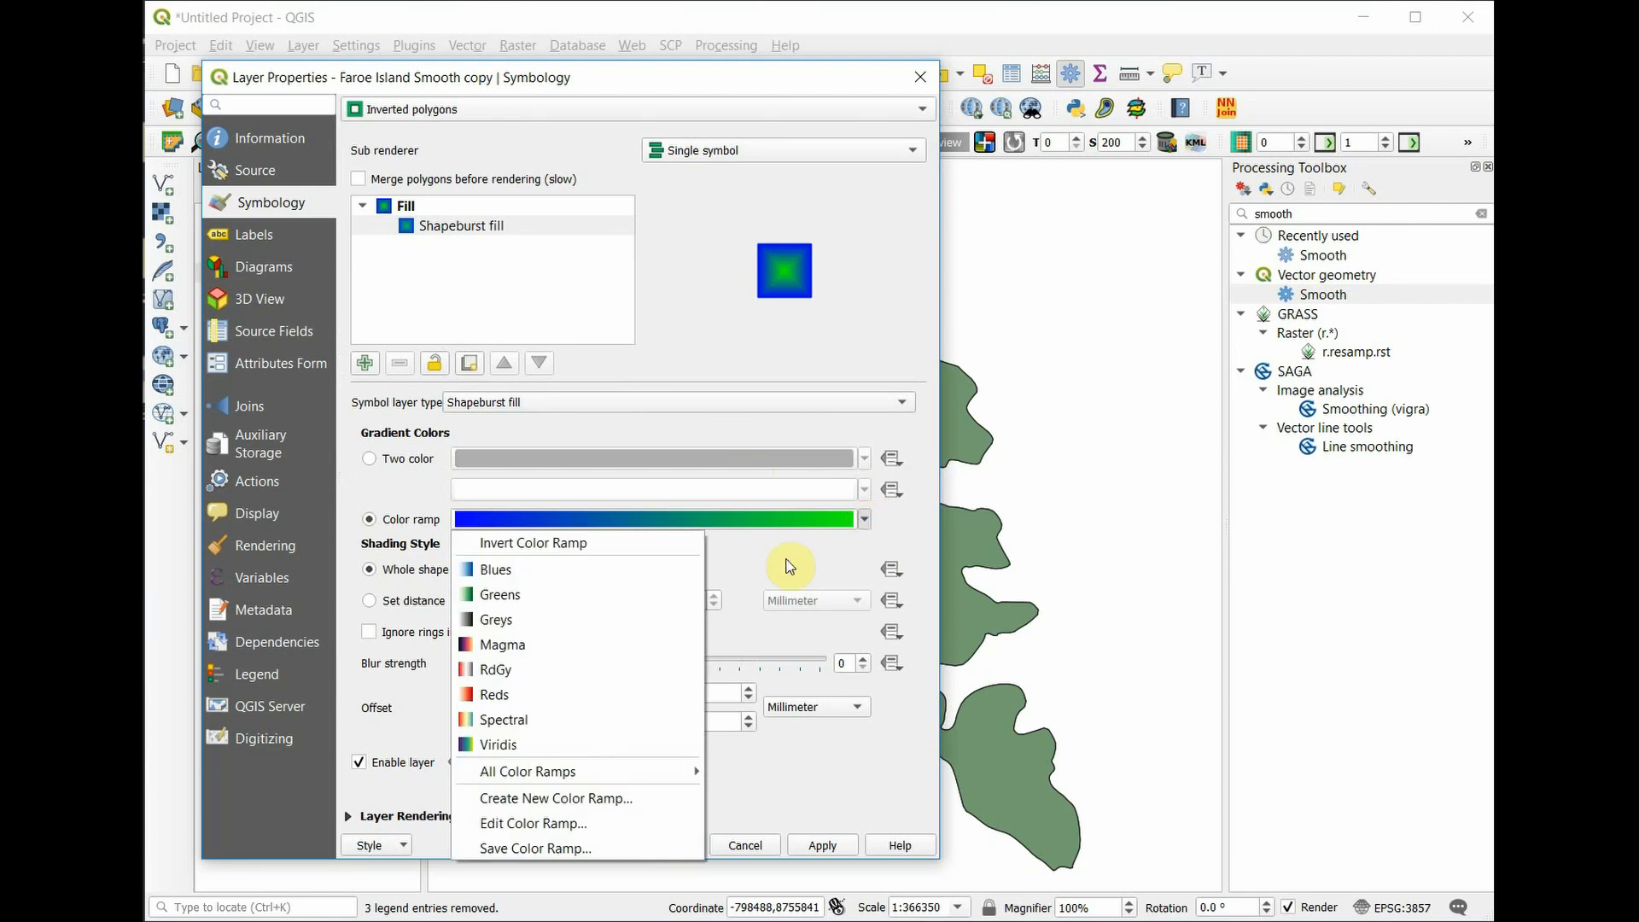
{"action": "left_click", "coordinate": [602, 570]}
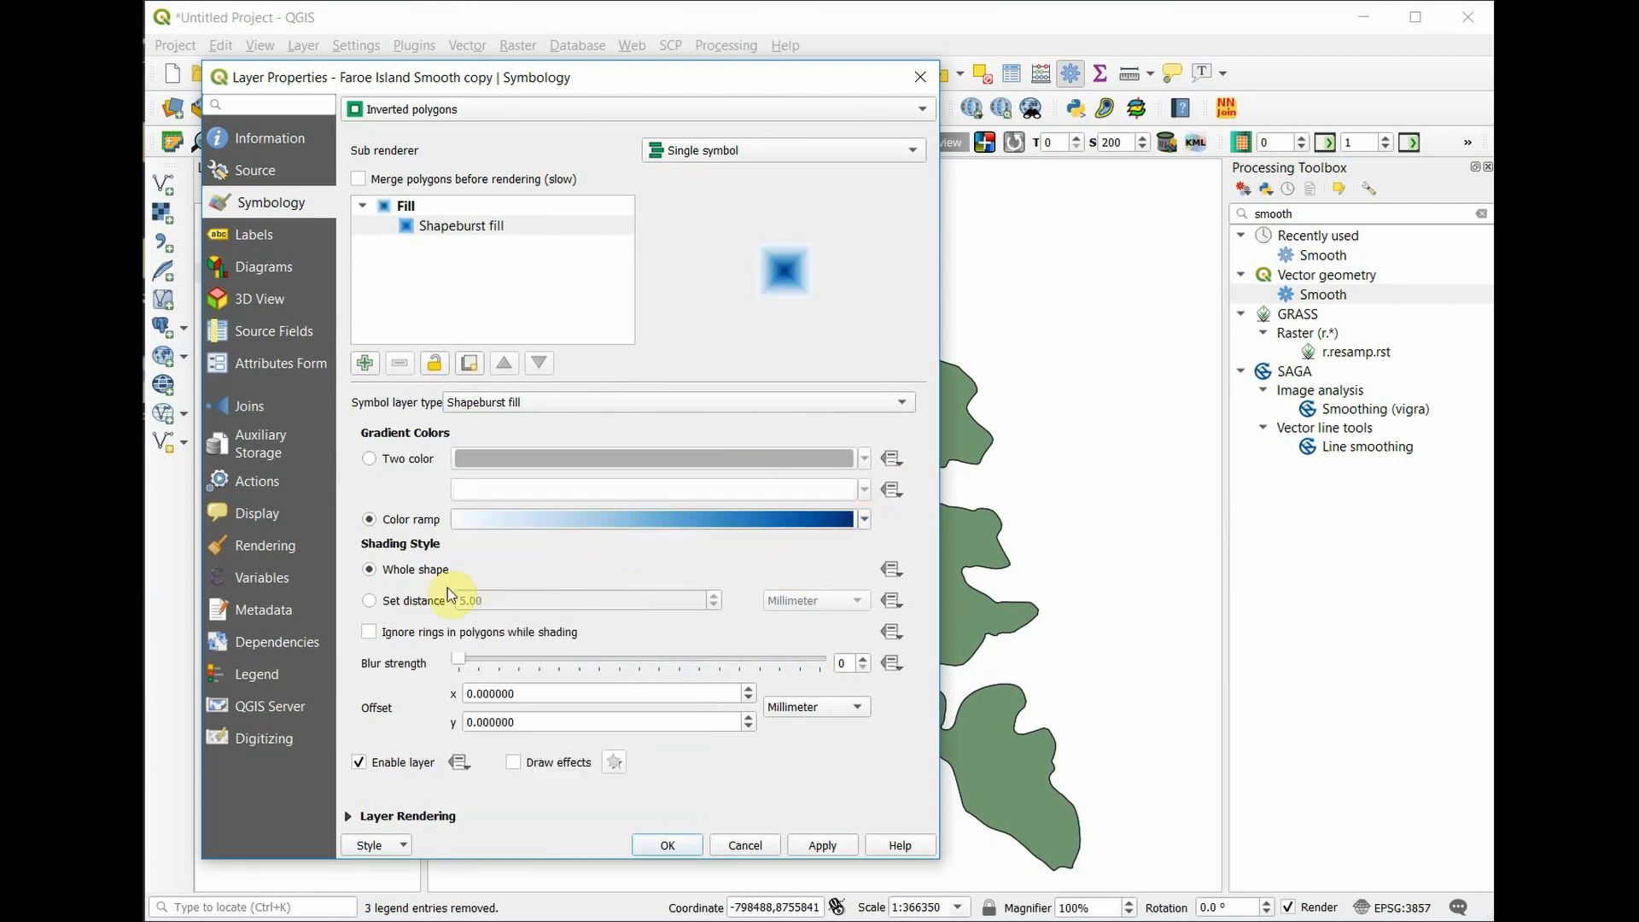
Change the shading style to a set distance of 15 mm and apply it to the map.
{"action": "left_click", "coordinate": [373, 601]}
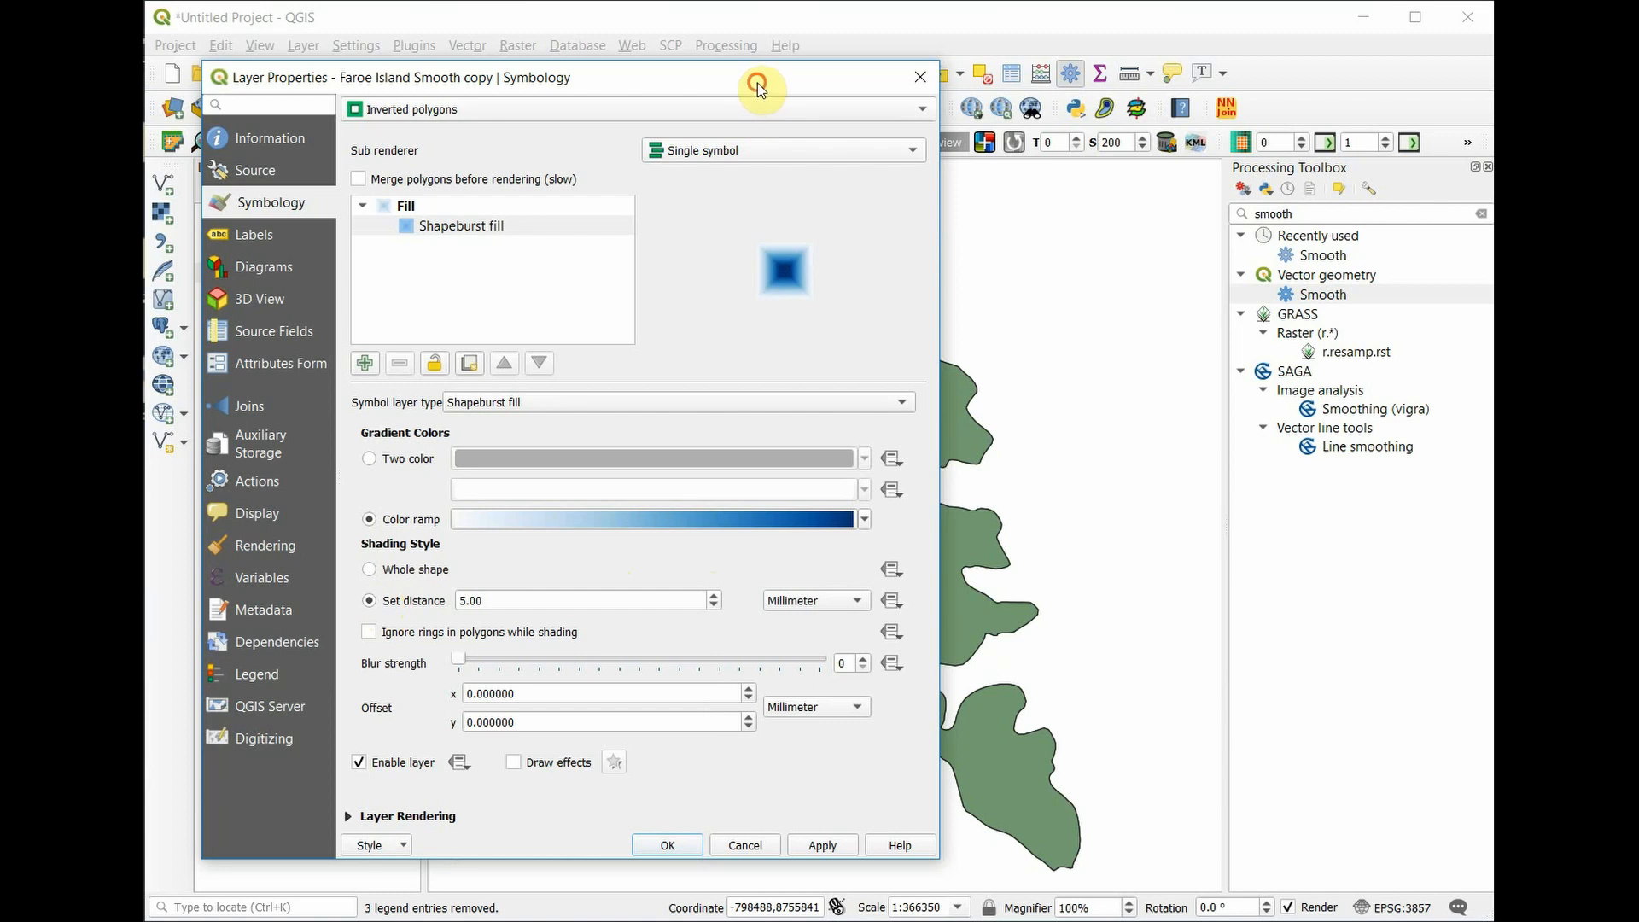
{"action": "mouse_move", "coordinate": [757, 84]}
{"action": "left_mouse_down"}
{"action": "mouse_move", "coordinate": [693, 76]}
{"action": "mouse_move", "coordinate": [725, 81]}
{"action": "left_mouse_up"}
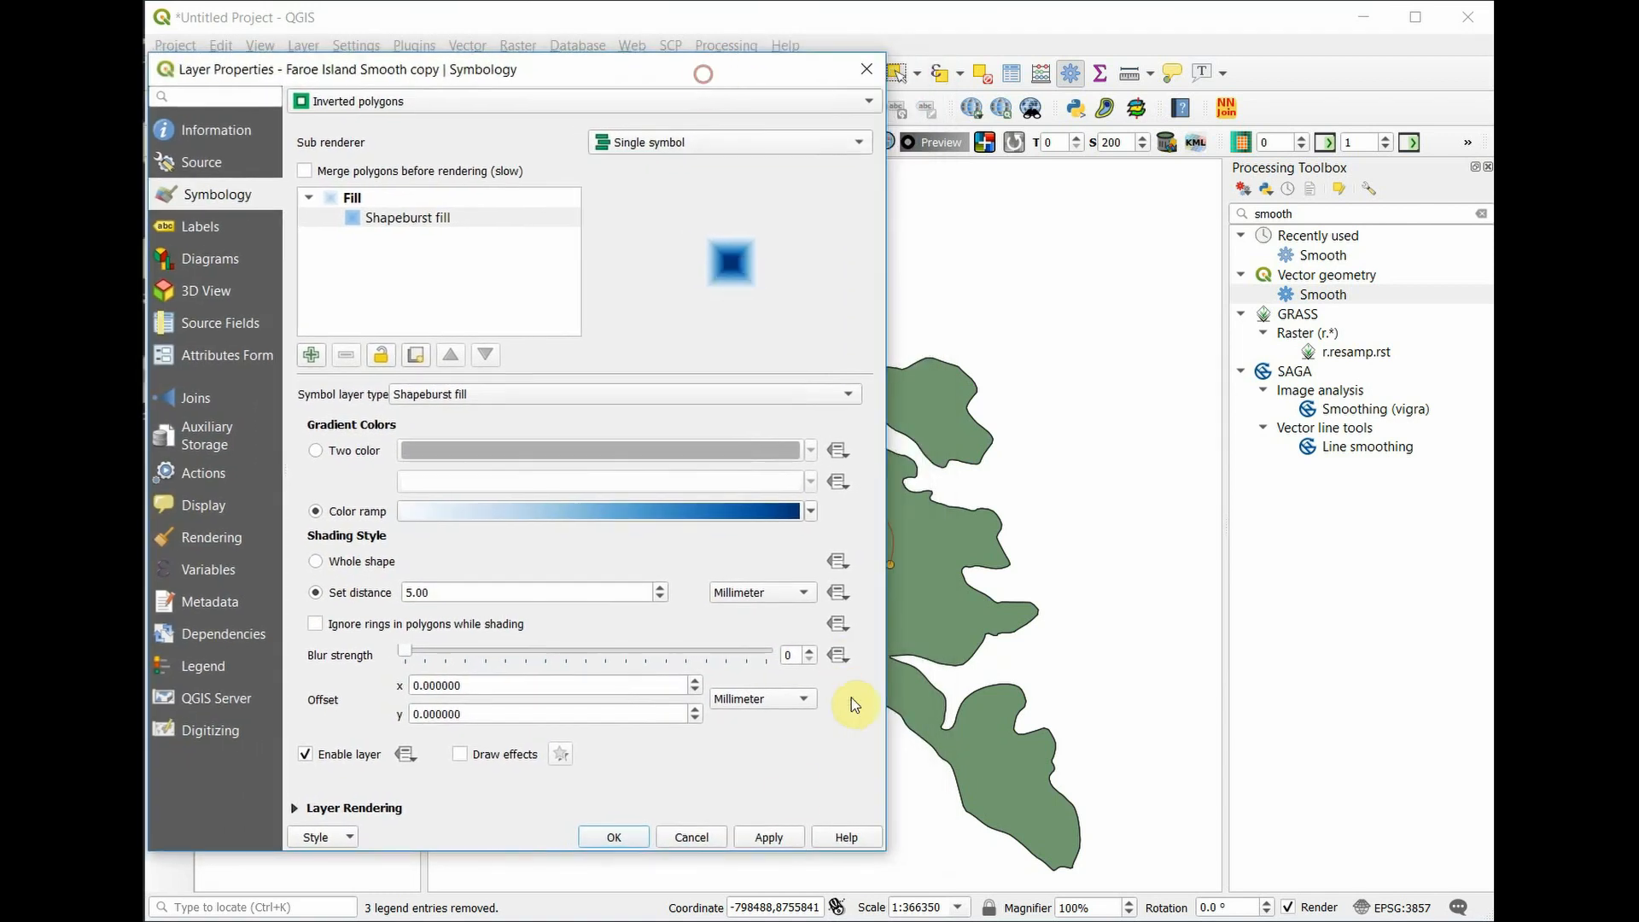
{"action": "triple_click", "coordinate": [509, 595]}
{"action": "type", "text": "15"}
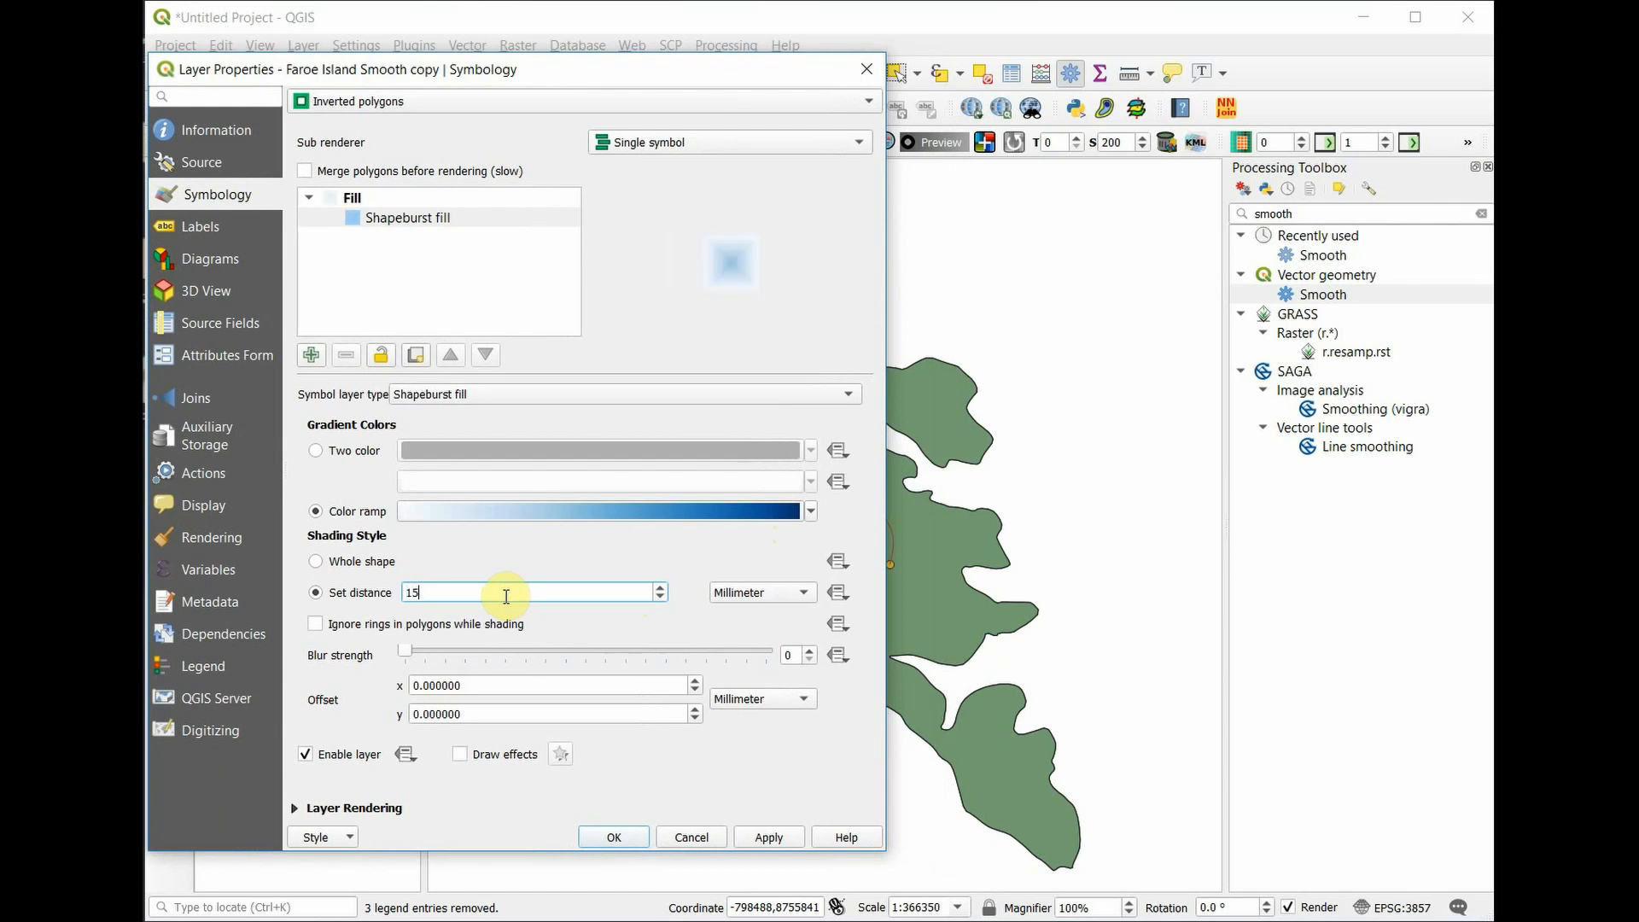
{"action": "key", "text": "Tab"}
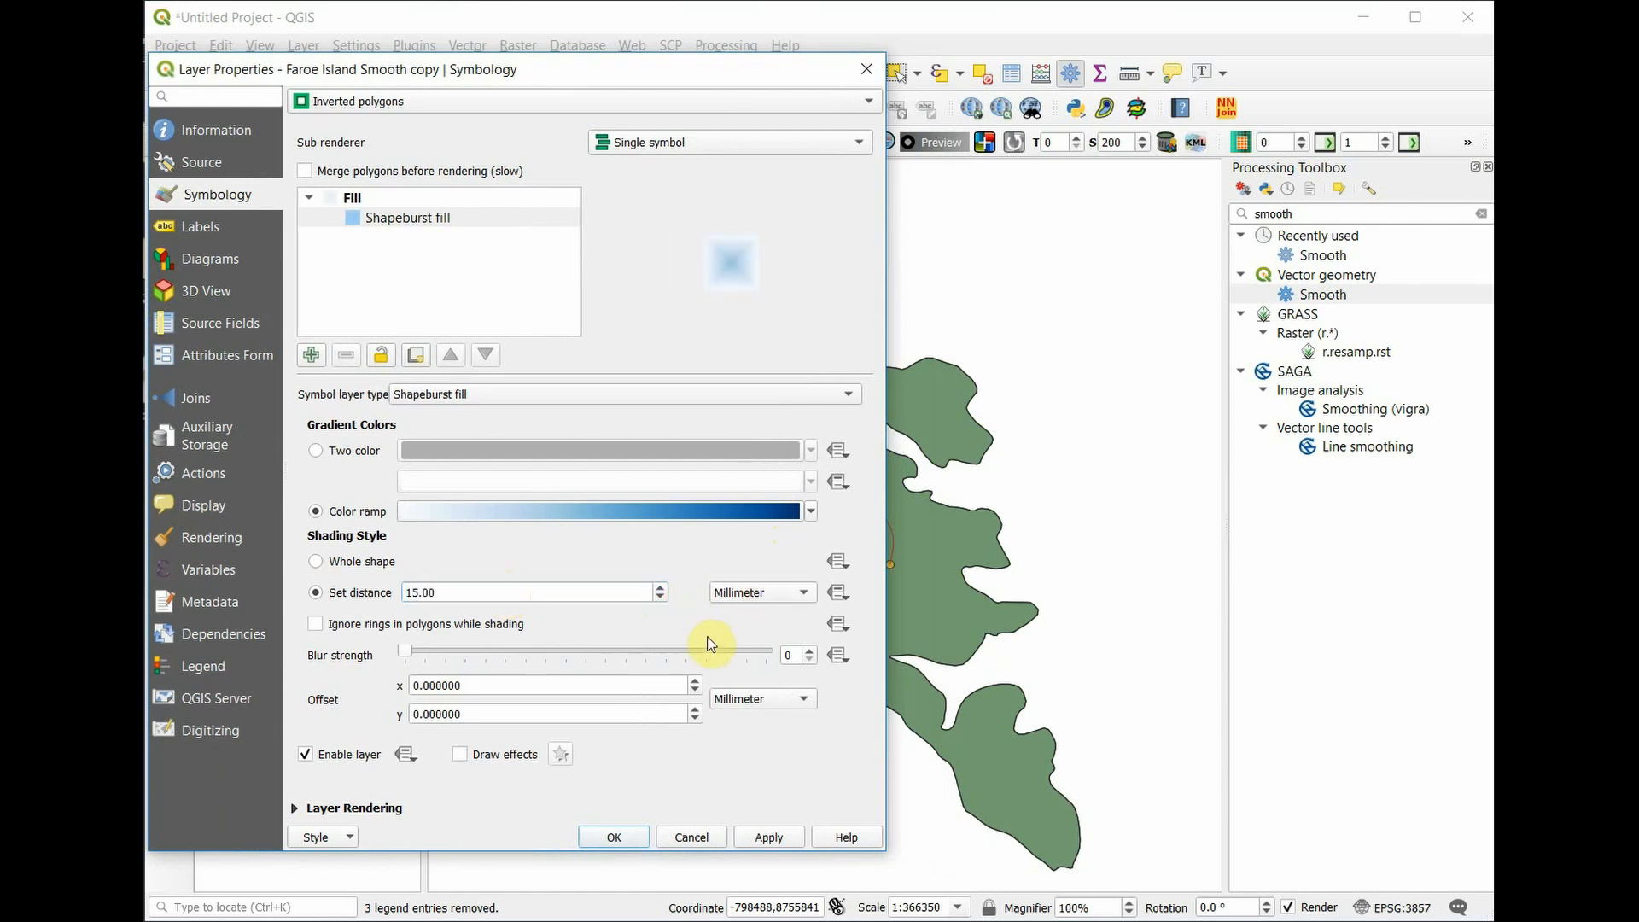
{"action": "left_click", "coordinate": [777, 843]}
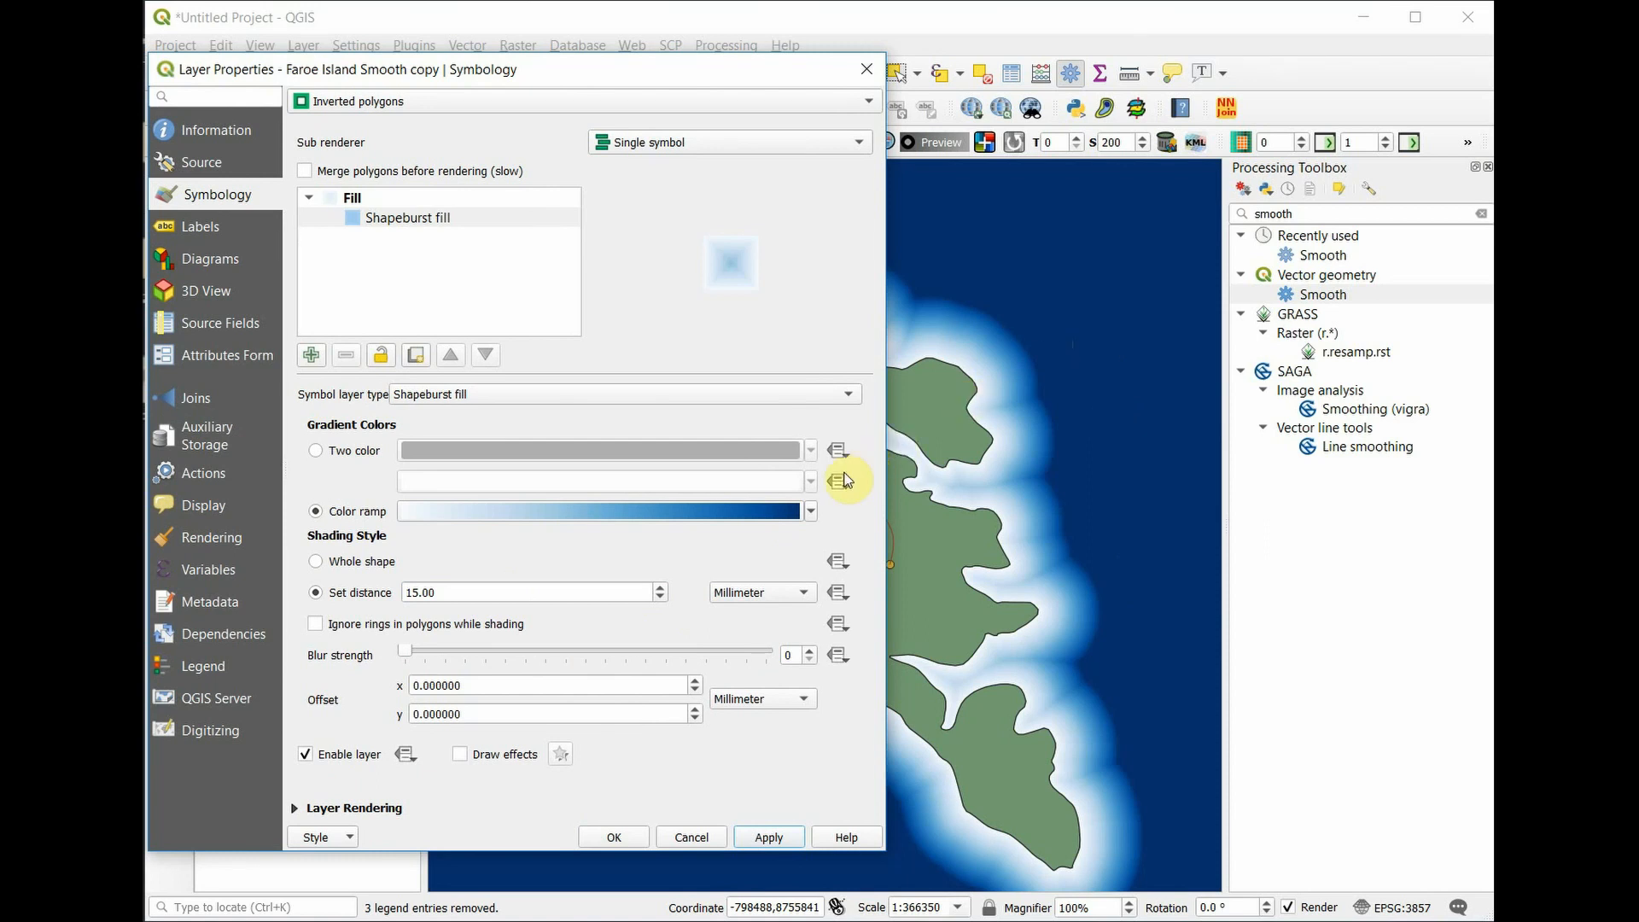
Invert the Blues color ramp and apply the change to the map.
{"action": "left_click", "coordinate": [810, 512]}
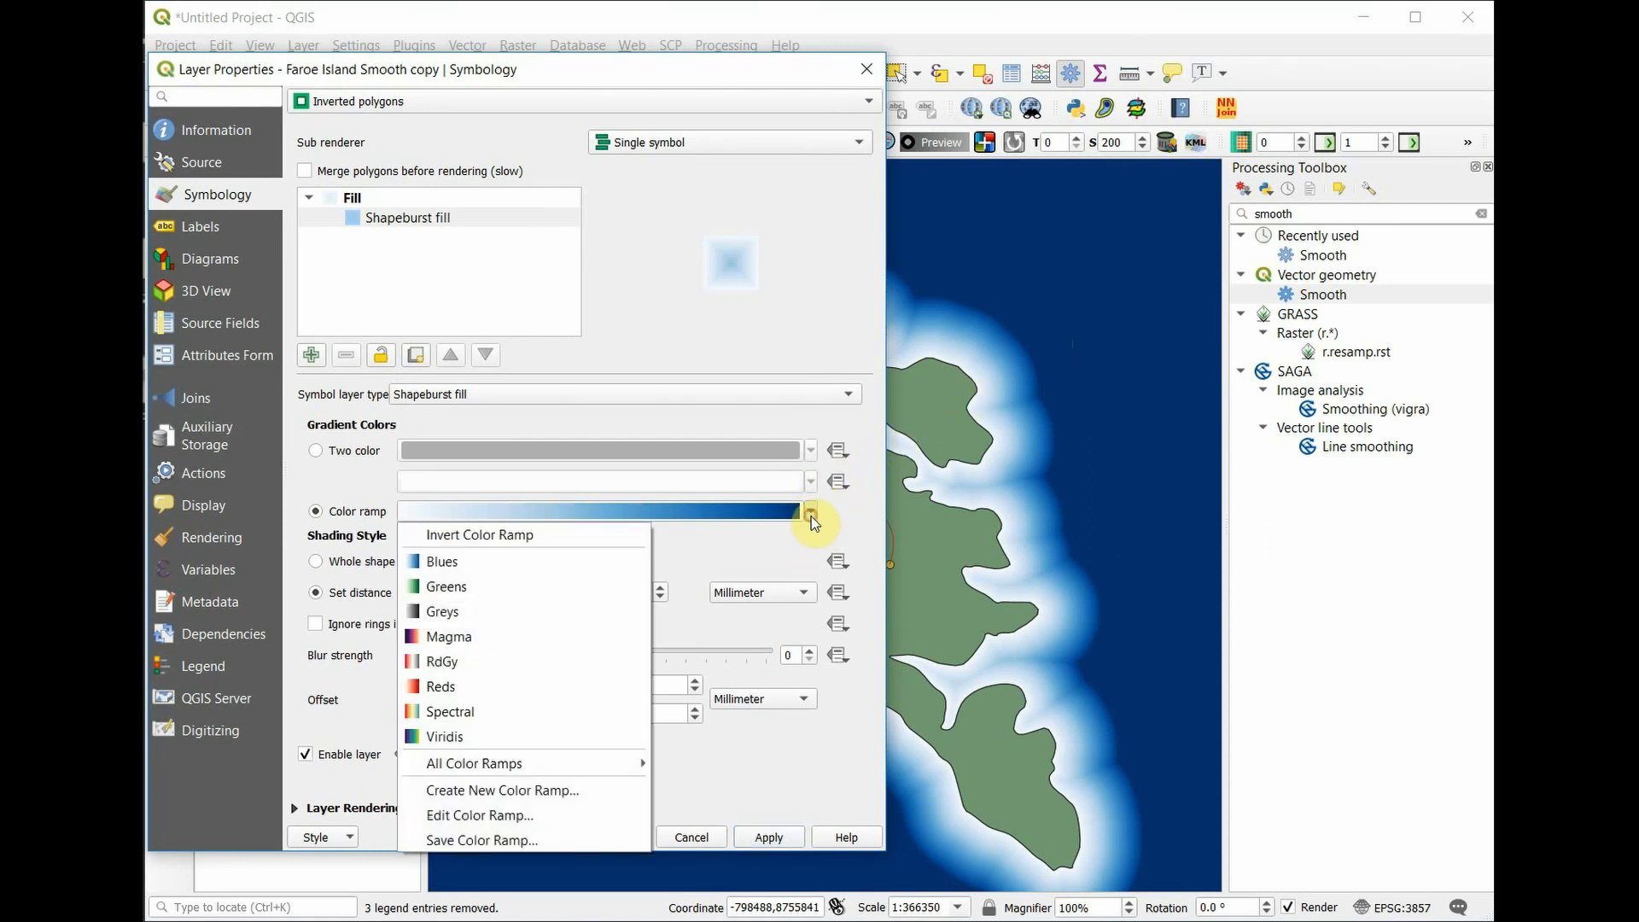
{"action": "left_click", "coordinate": [463, 538]}
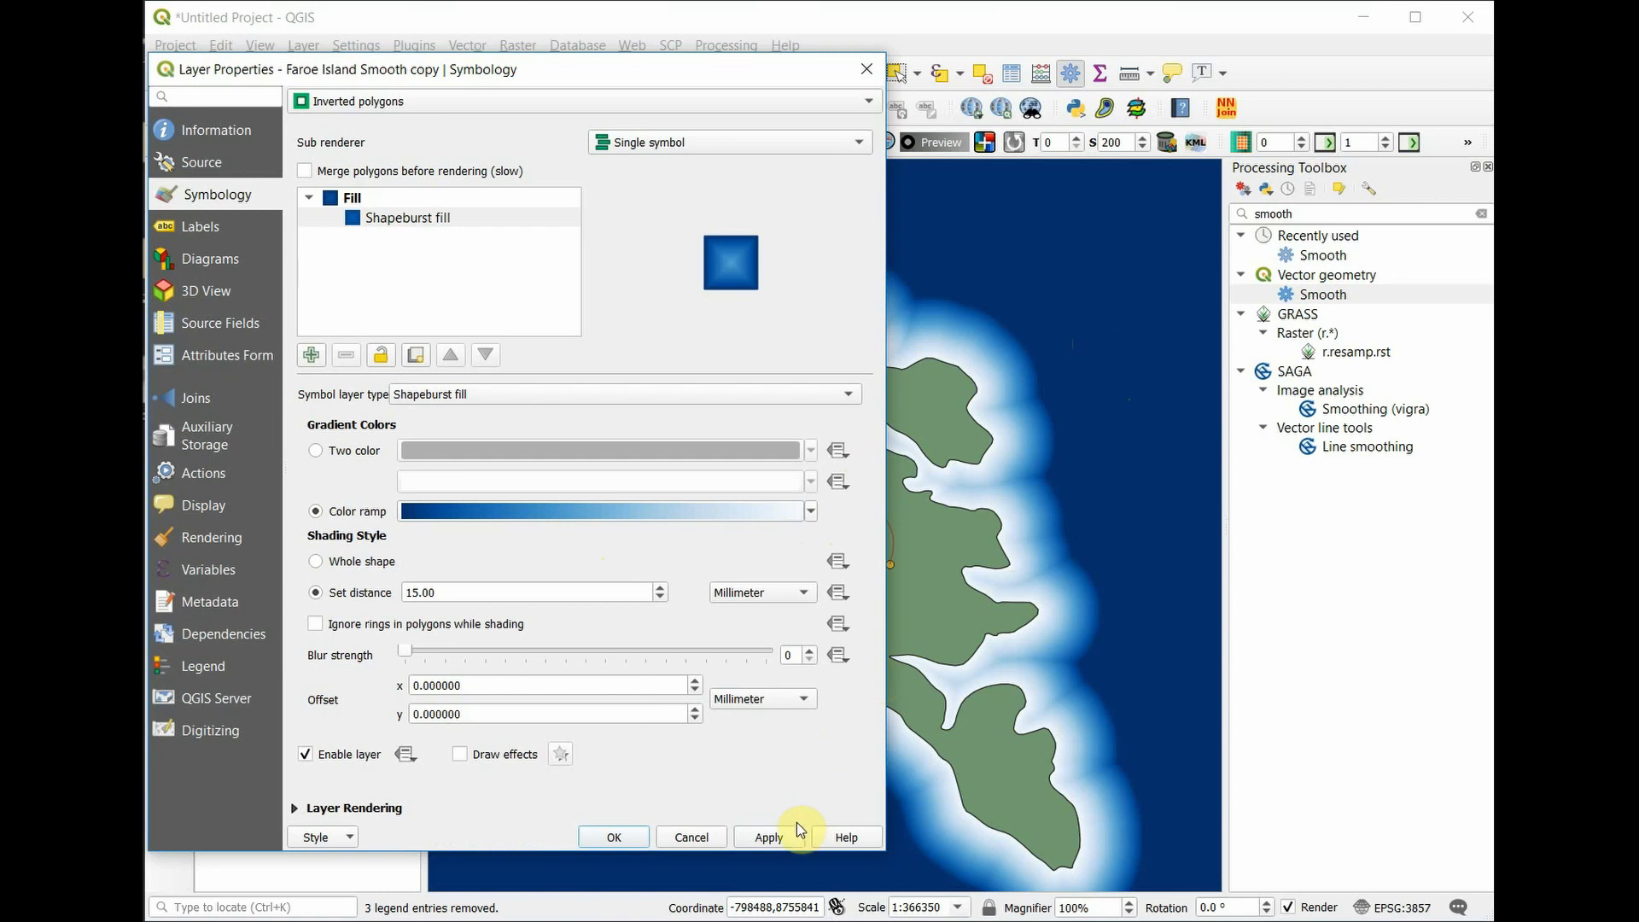
{"action": "left_click", "coordinate": [777, 835]}
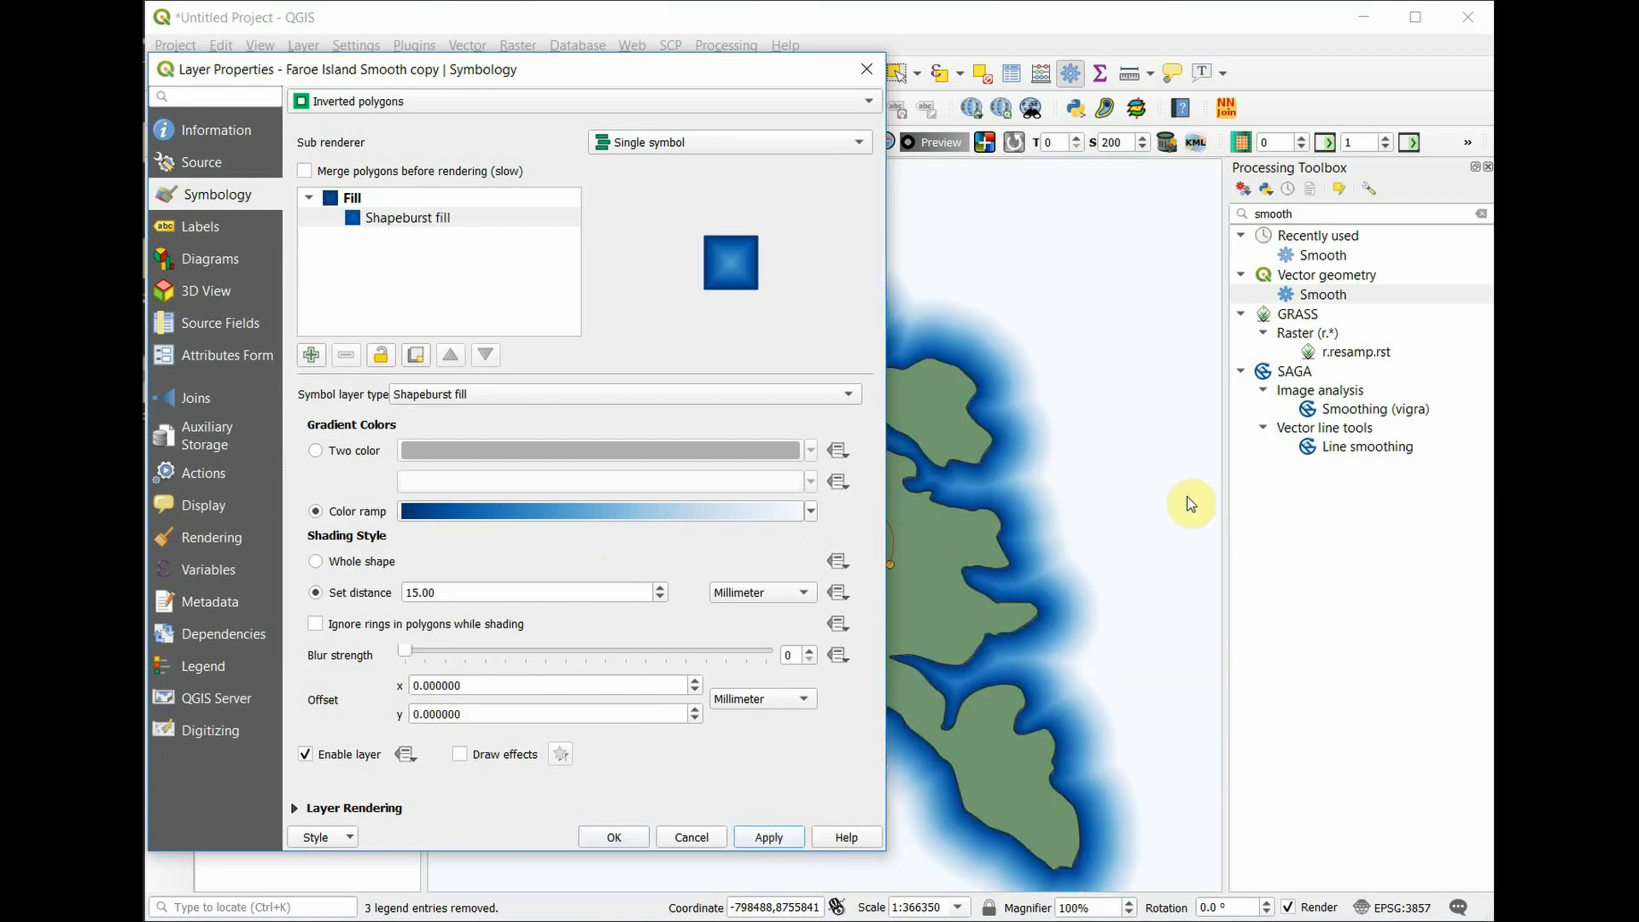
Set the shapeburst shading distance to 30 mm and apply it.
{"action": "double_click", "coordinate": [433, 593]}
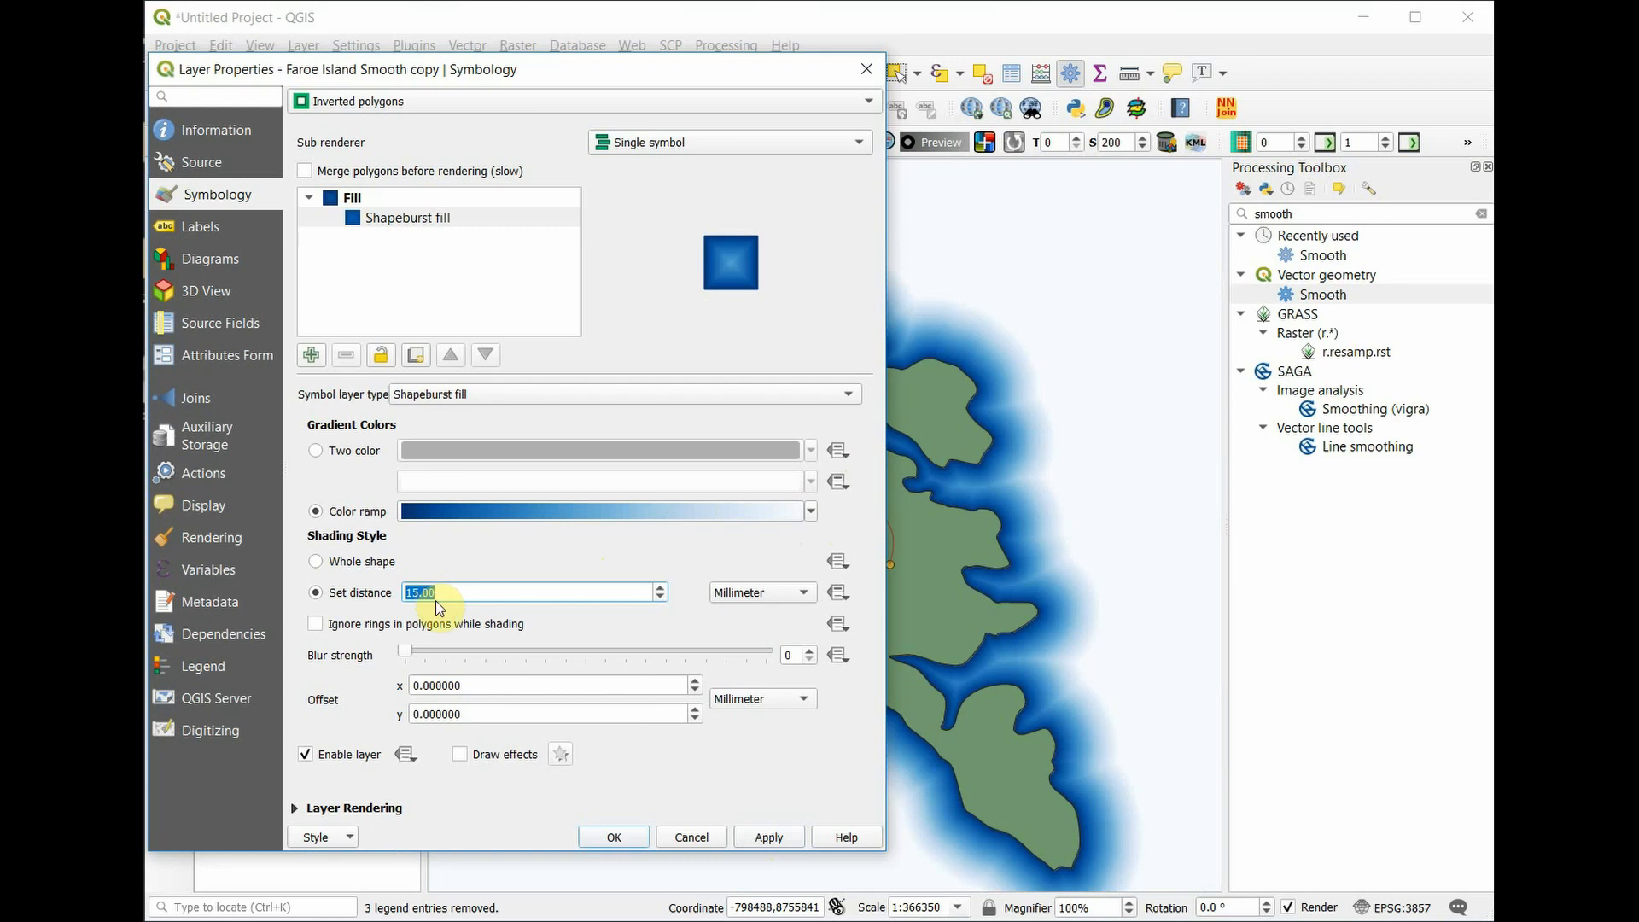
{"action": "type", "text": "30"}
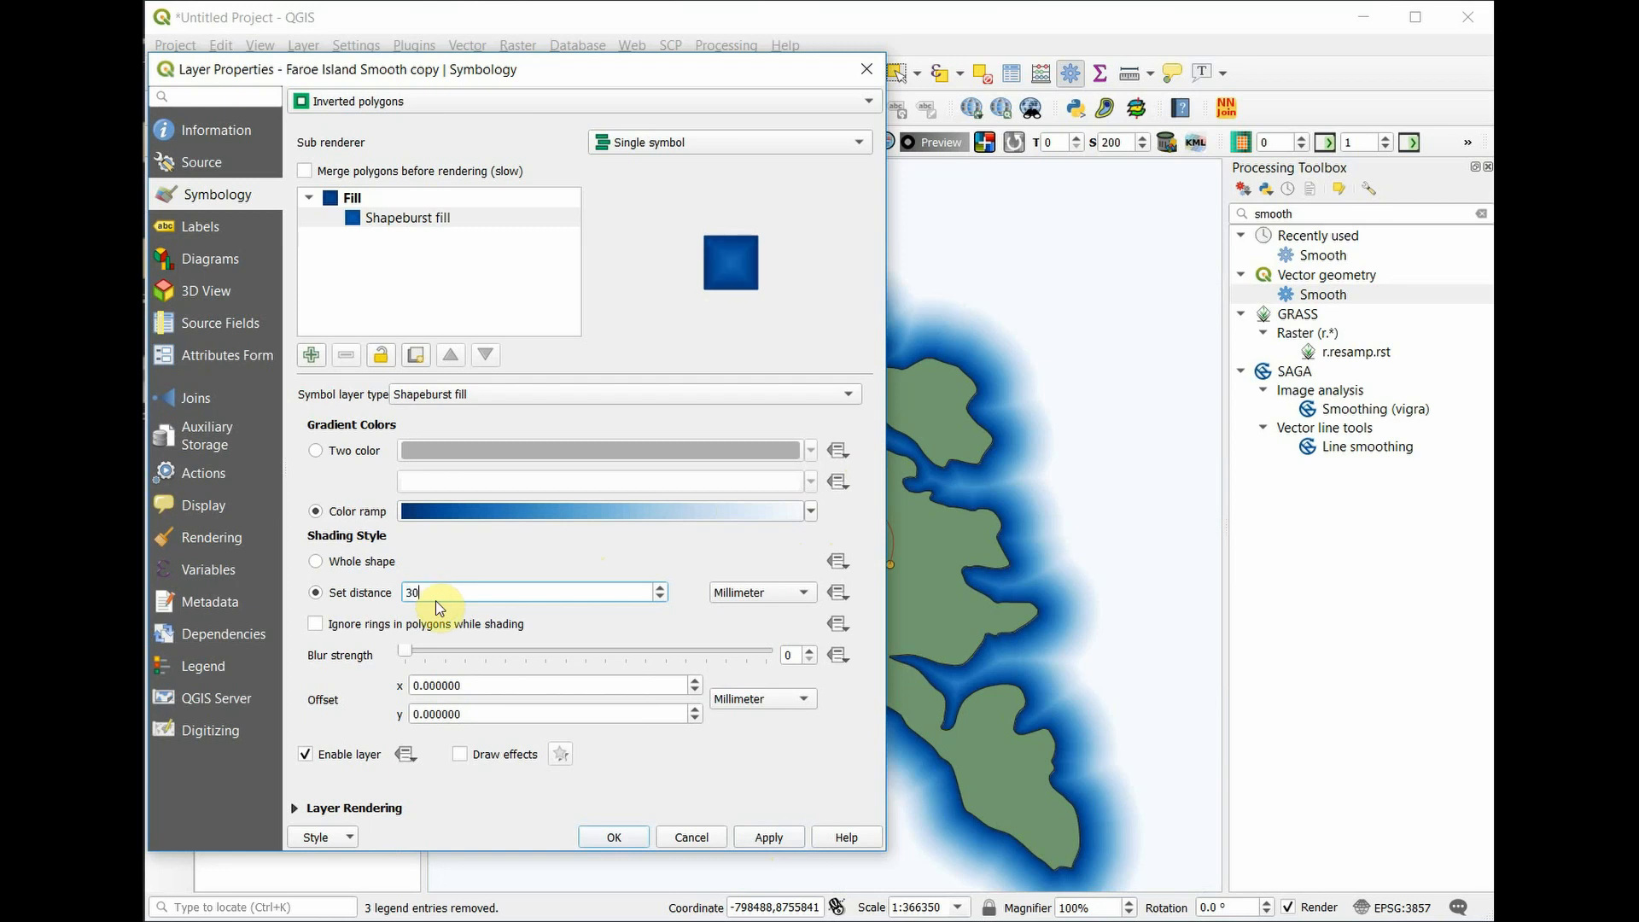
{"action": "left_click", "coordinate": [760, 838]}
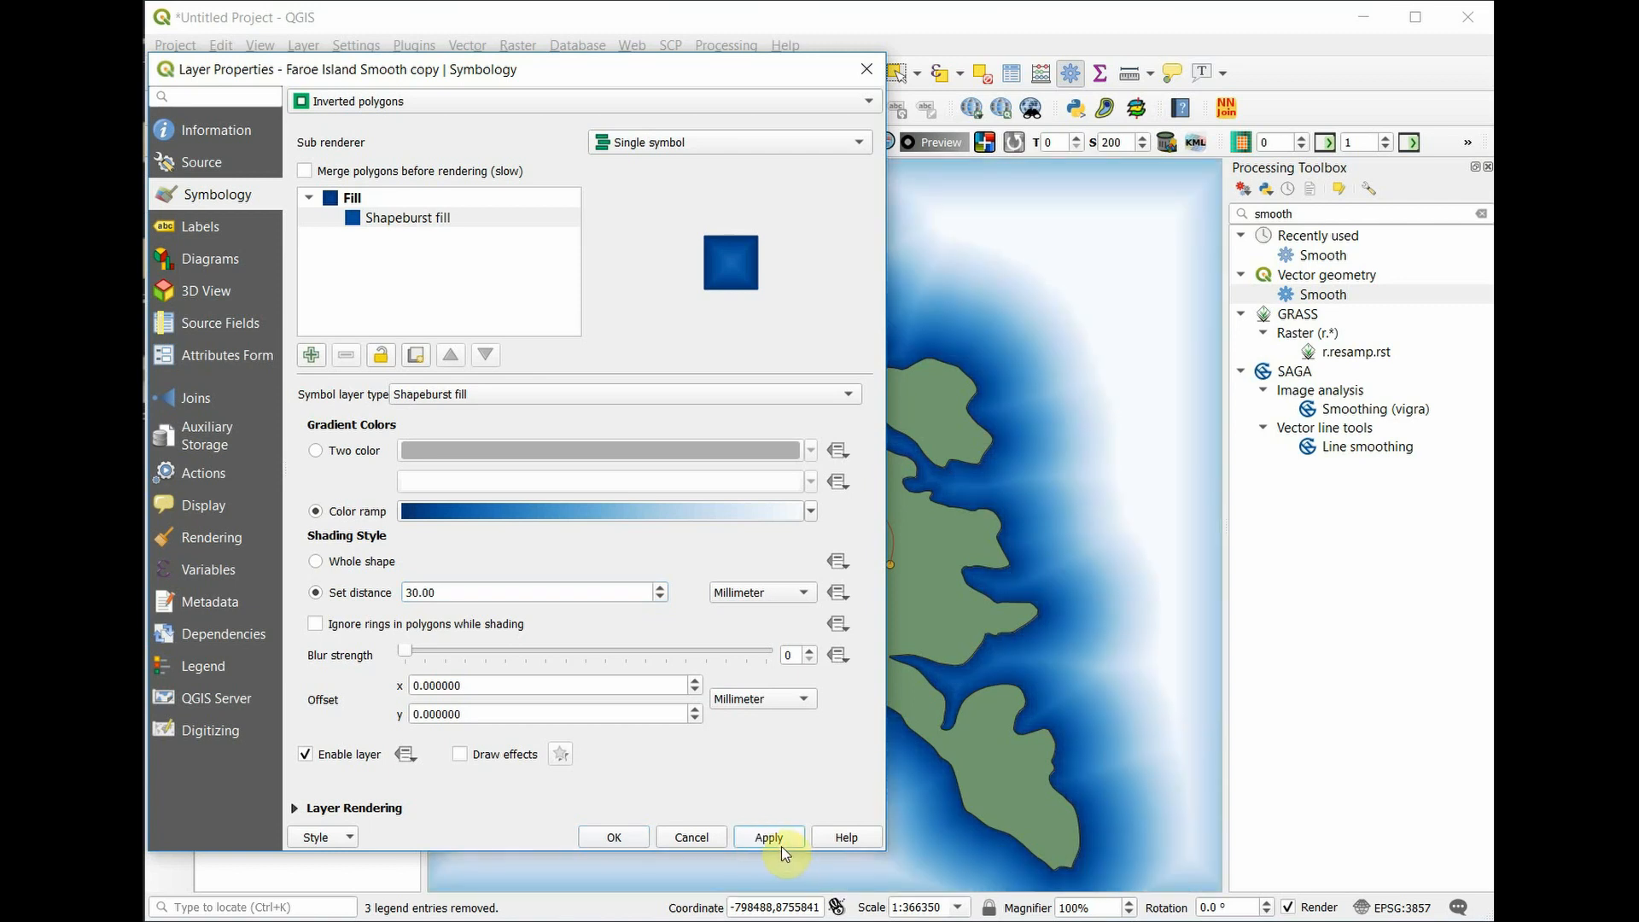
Set the shapeburst shading distance to 40 mm, apply it and close the layer properties.
{"action": "double_click", "coordinate": [469, 595]}
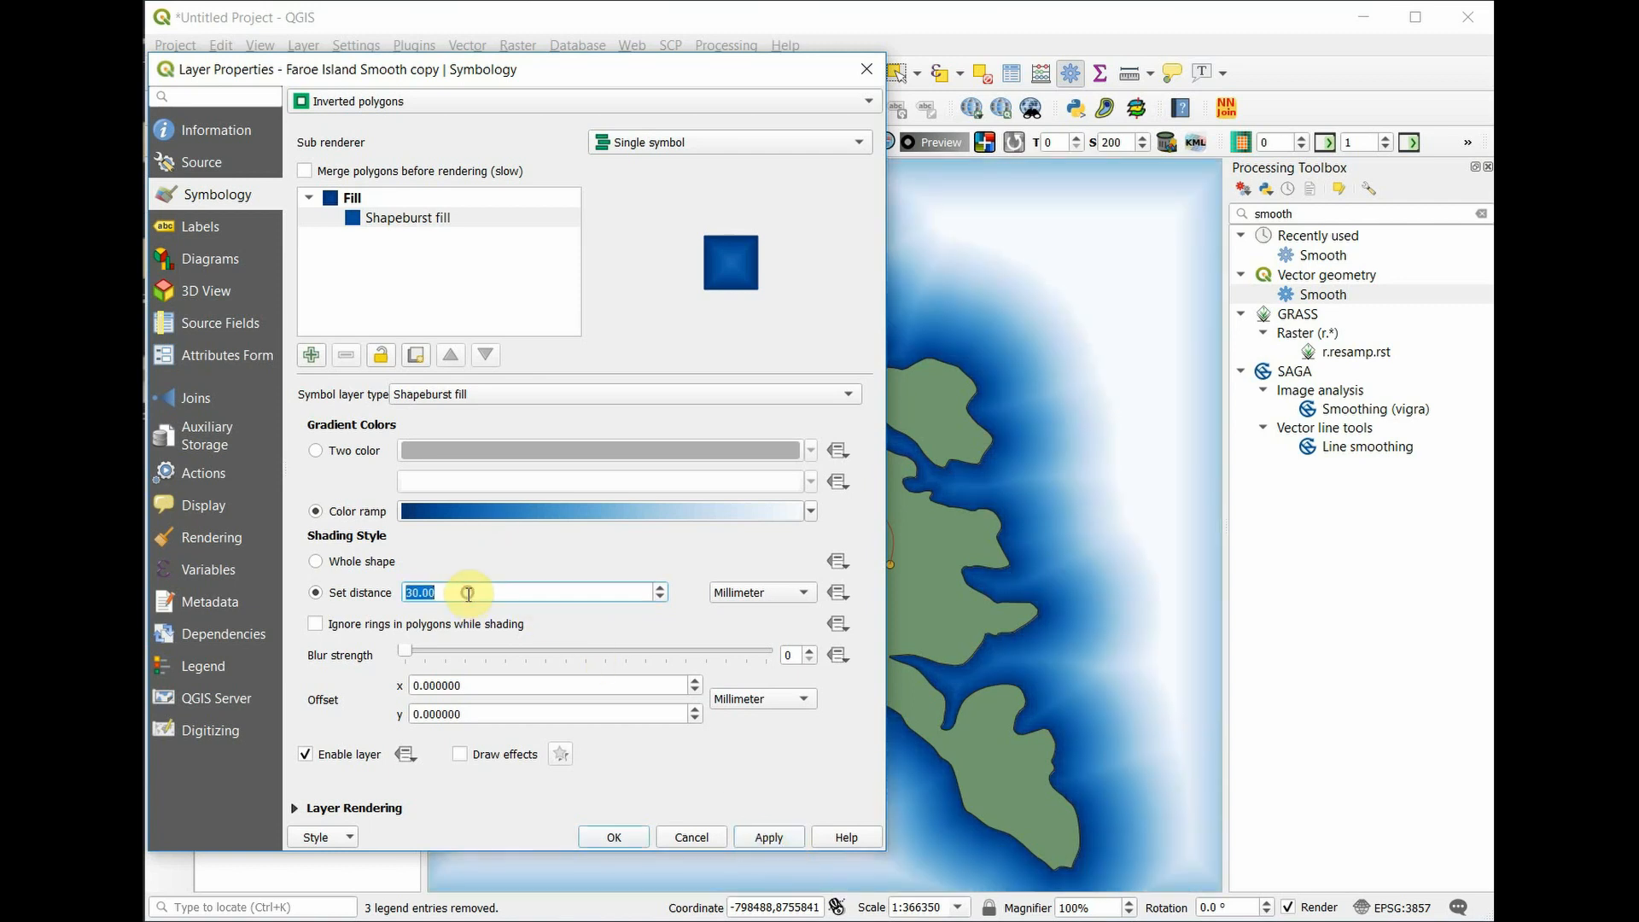
{"action": "type", "text": "40"}
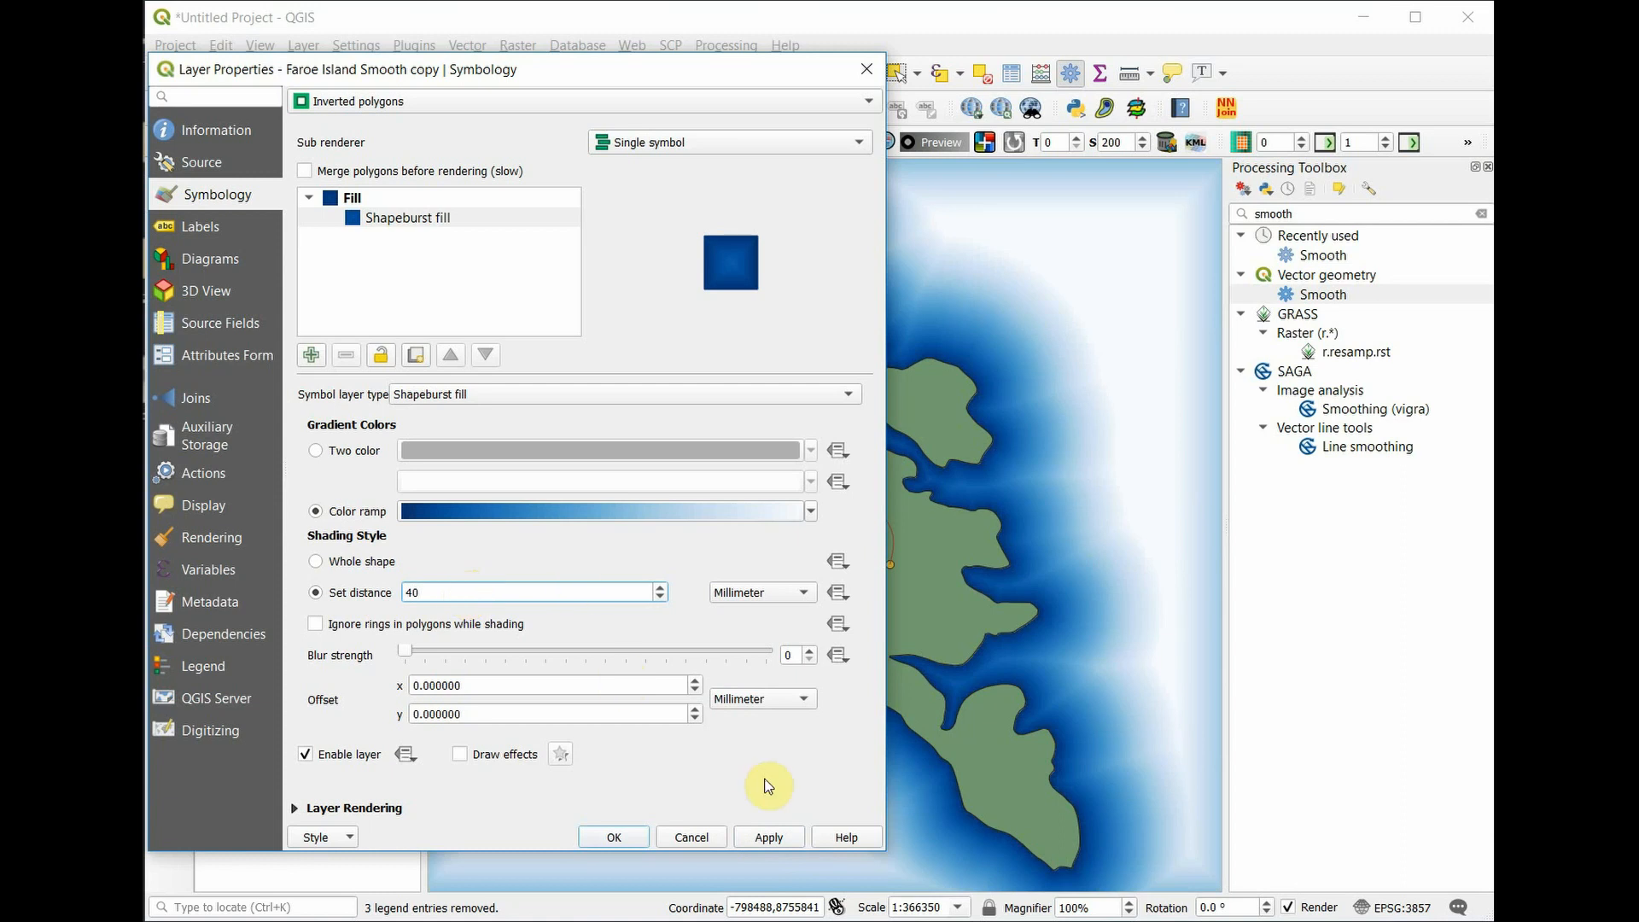
{"action": "left_click", "coordinate": [775, 835]}
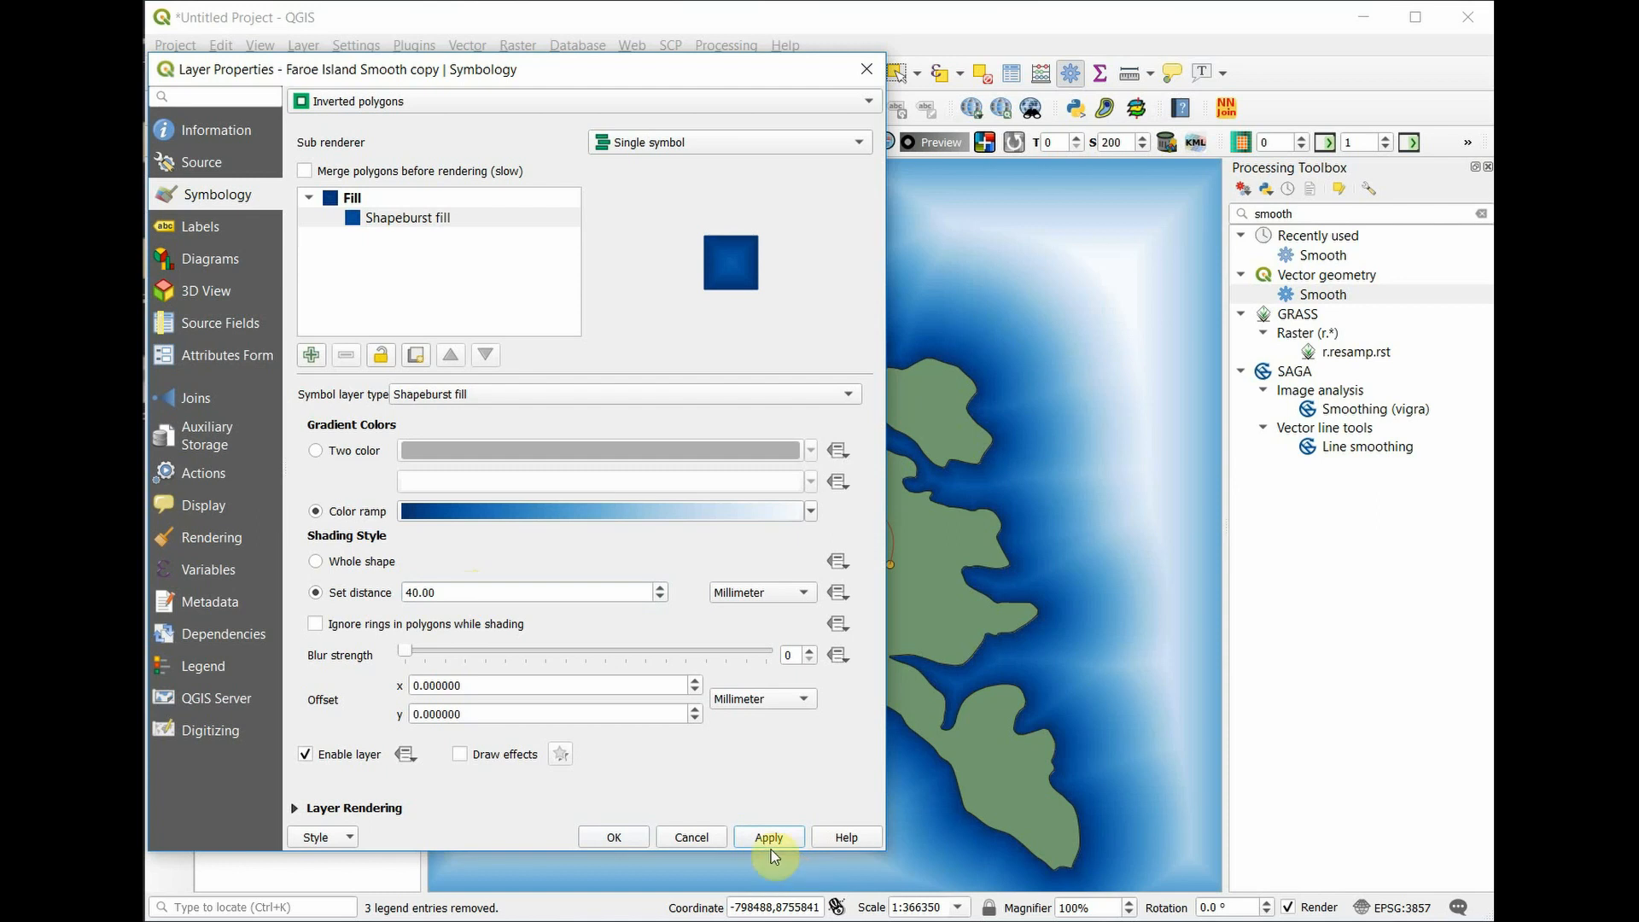
{"action": "left_click", "coordinate": [623, 839]}
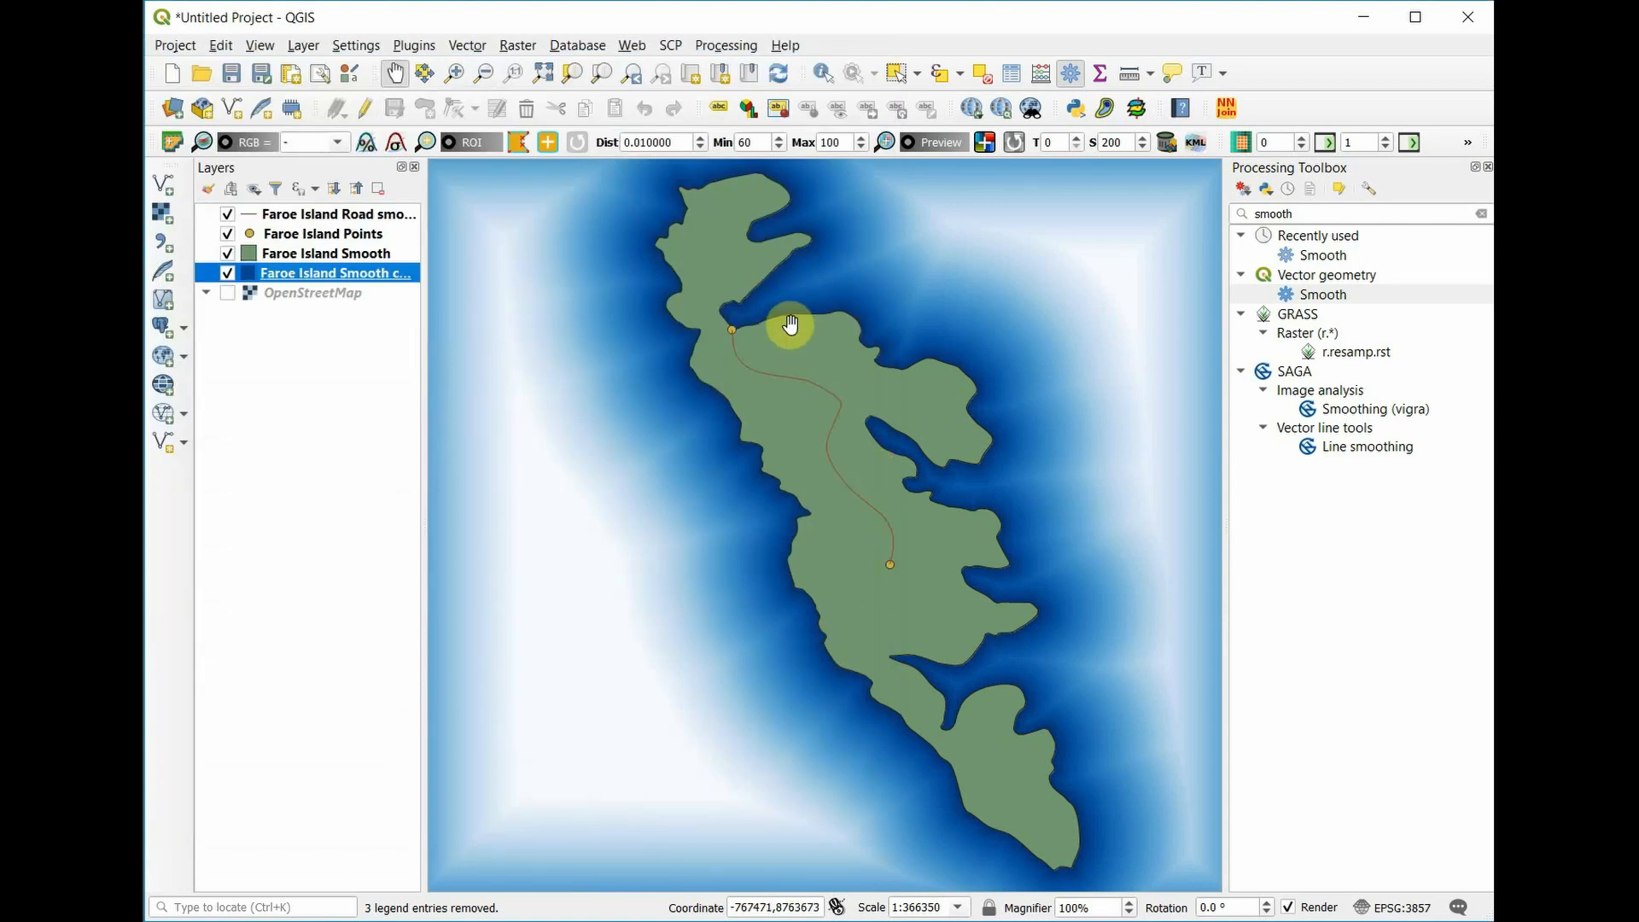
Change the simple fill color of the Faroe Island Smooth layer to a muted grey-blue and apply it.
{"action": "left_click", "coordinate": [358, 255]}
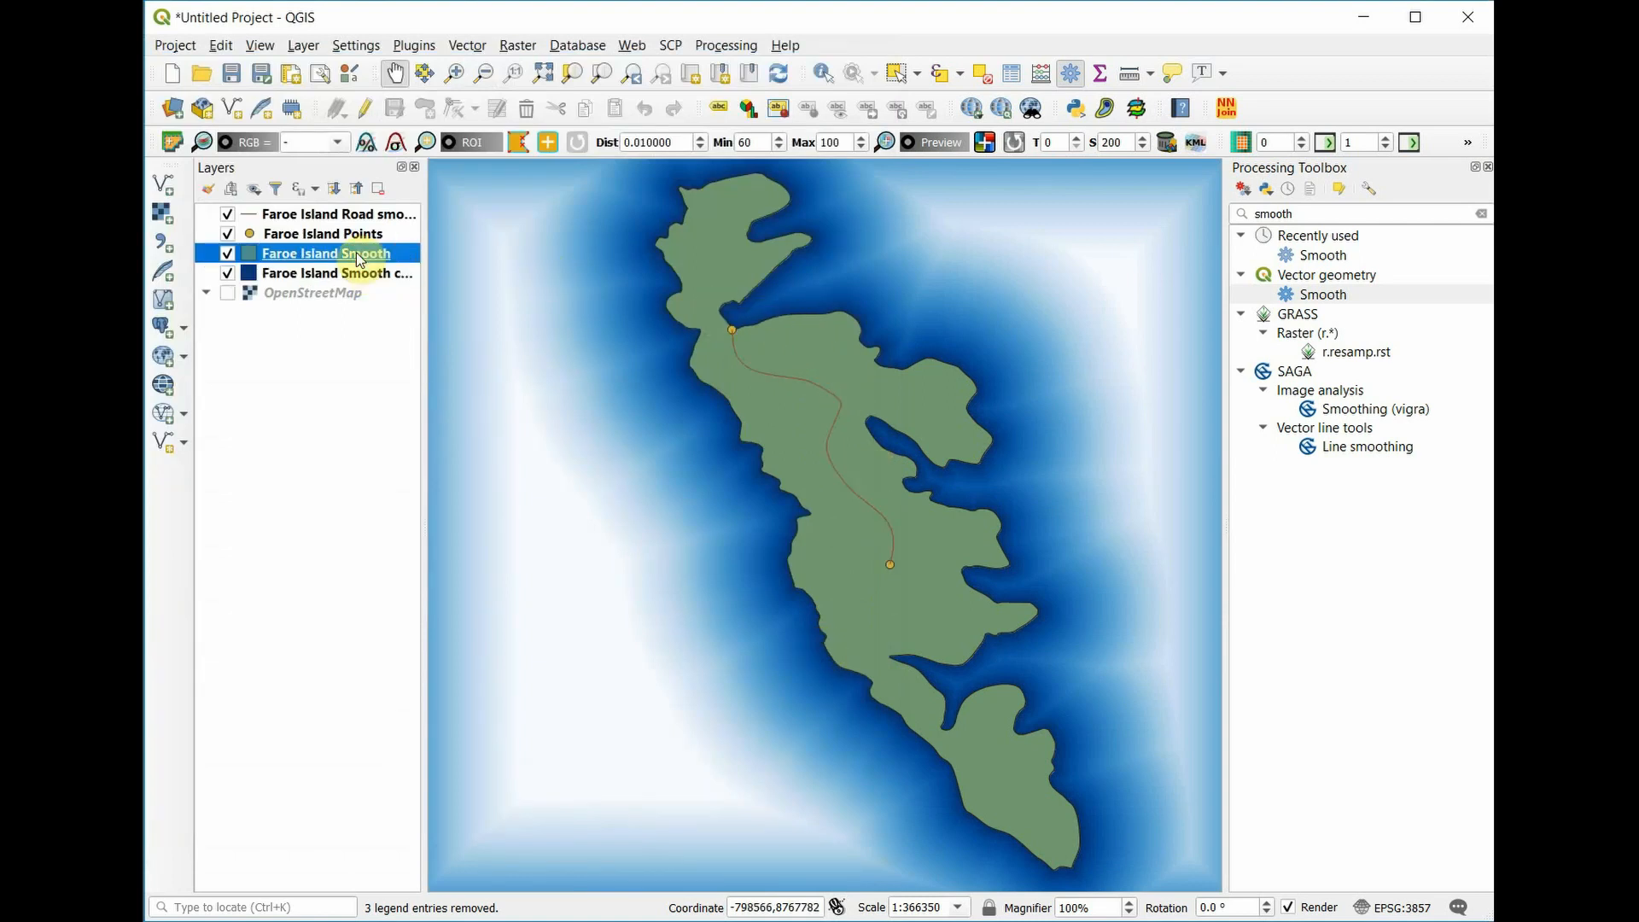
{"action": "double_click", "coordinate": [363, 254]}
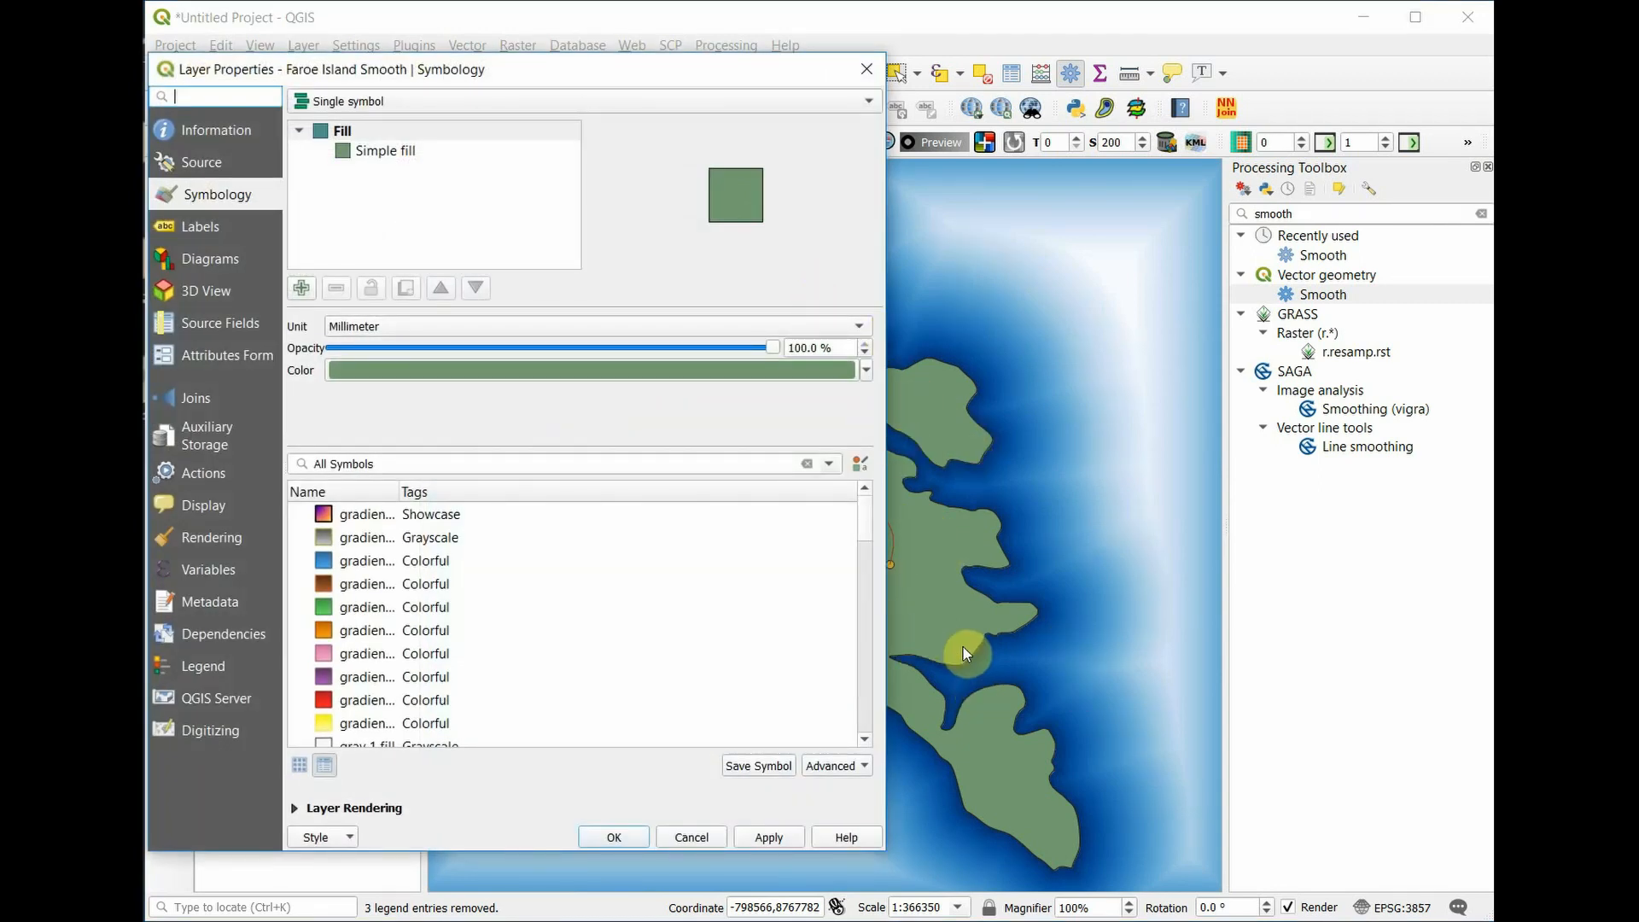
{"action": "left_click", "coordinate": [408, 157]}
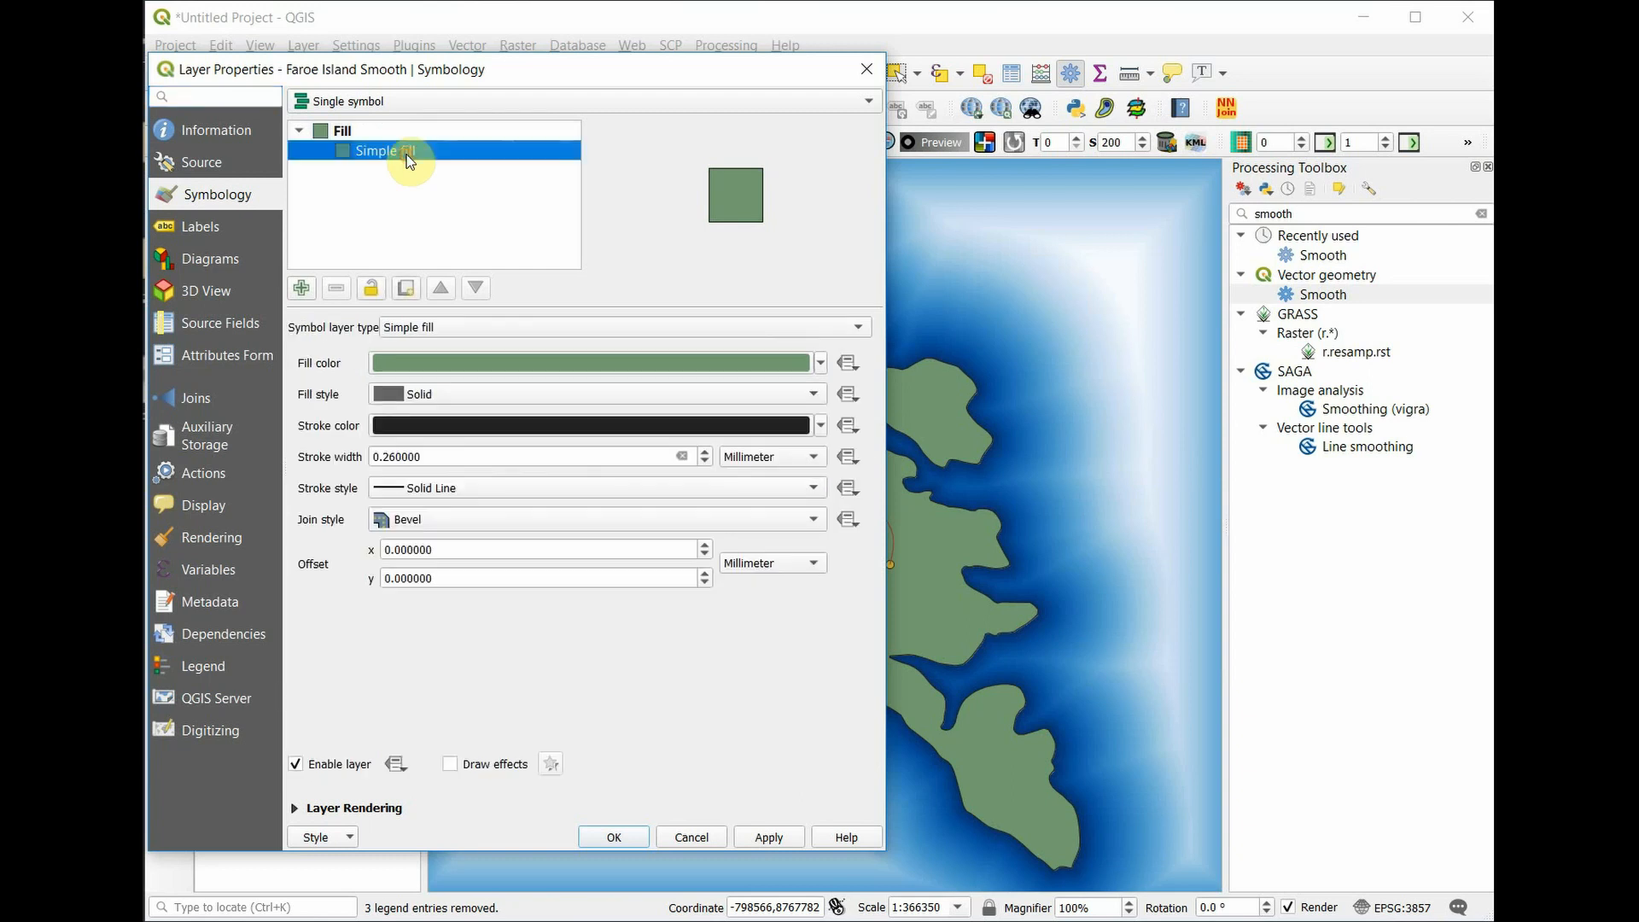
{"action": "left_click", "coordinate": [820, 363]}
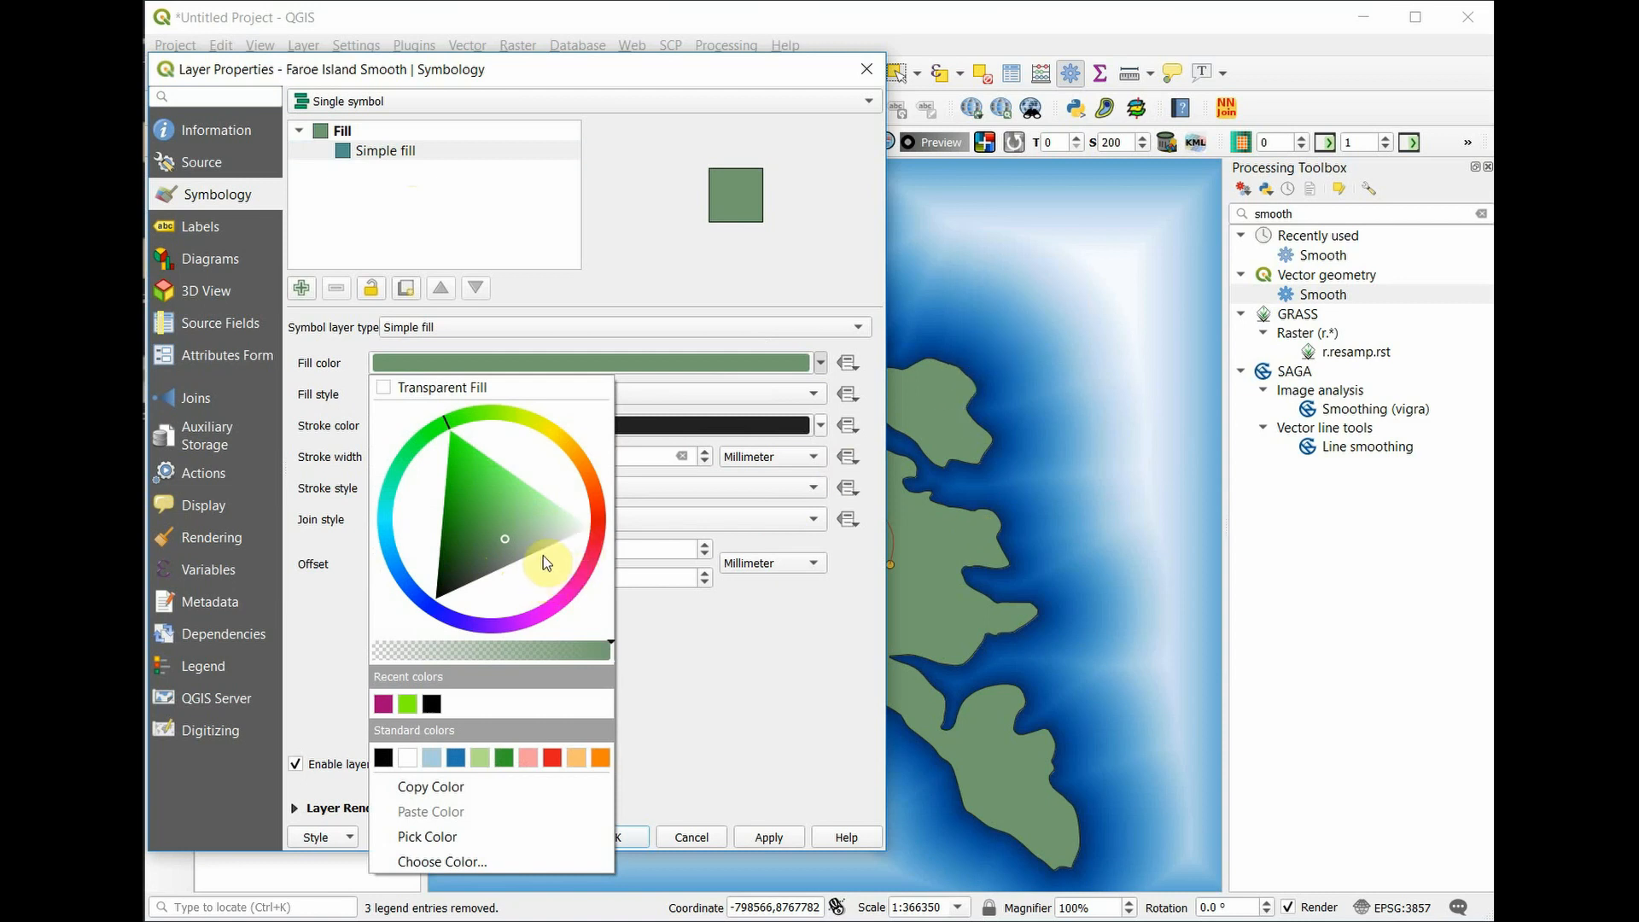
{"action": "left_click", "coordinate": [396, 560]}
{"action": "mouse_move", "coordinate": [453, 530]}
{"action": "left_mouse_down"}
{"action": "mouse_move", "coordinate": [519, 488]}
{"action": "mouse_move", "coordinate": [512, 503]}
{"action": "mouse_move", "coordinate": [503, 479]}
{"action": "mouse_move", "coordinate": [505, 495]}
{"action": "left_mouse_up"}
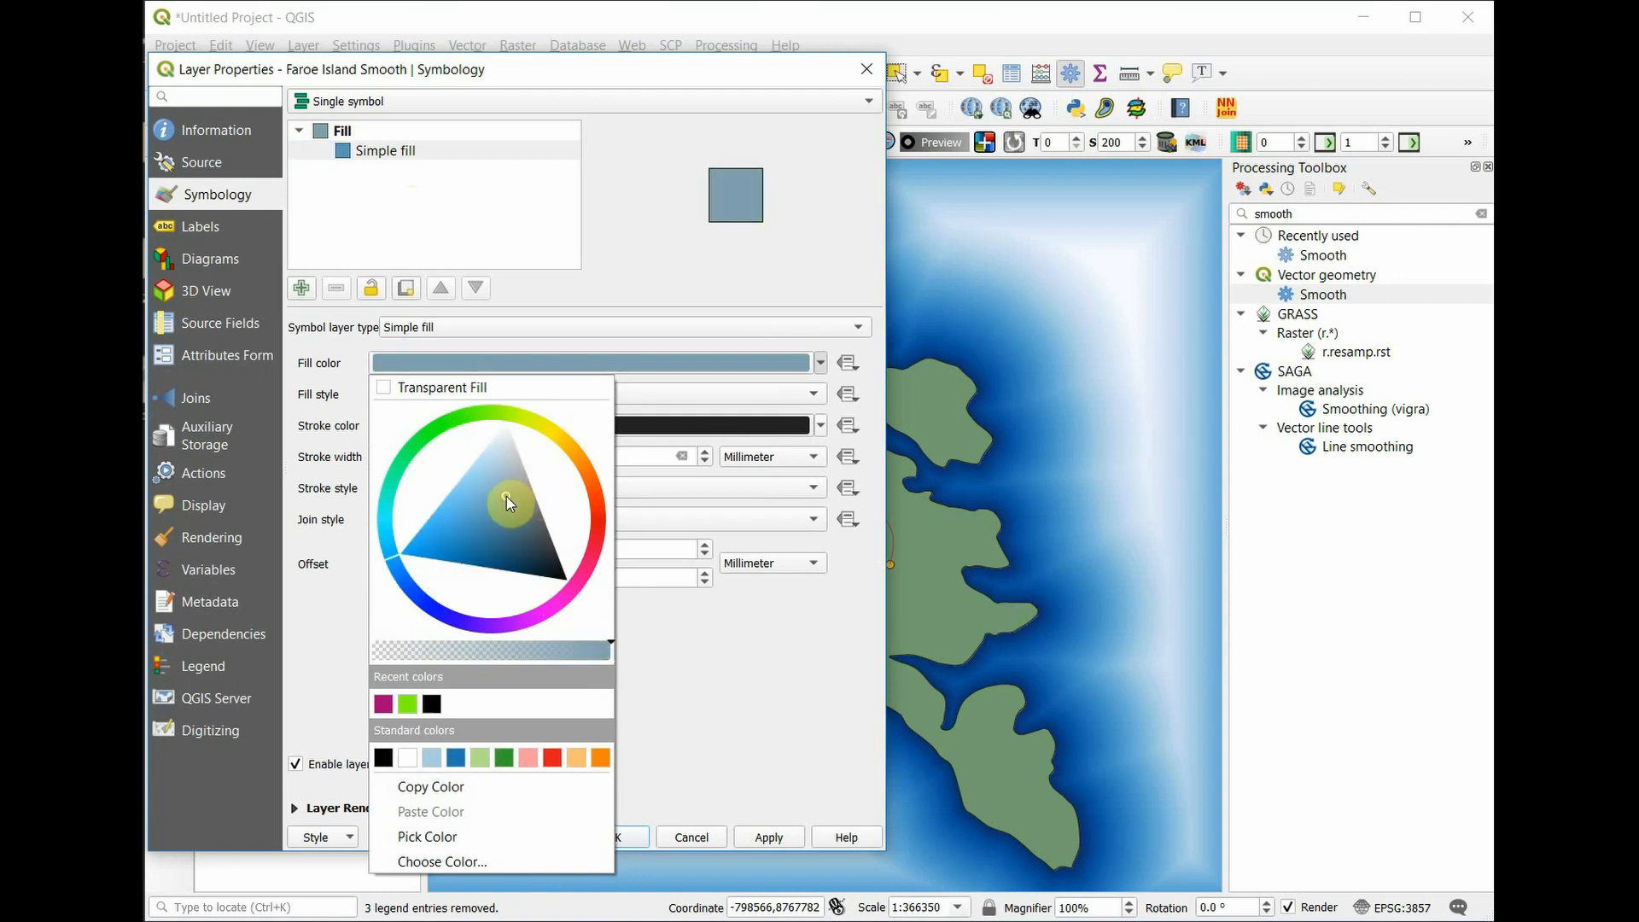
{"action": "left_click", "coordinate": [684, 649]}
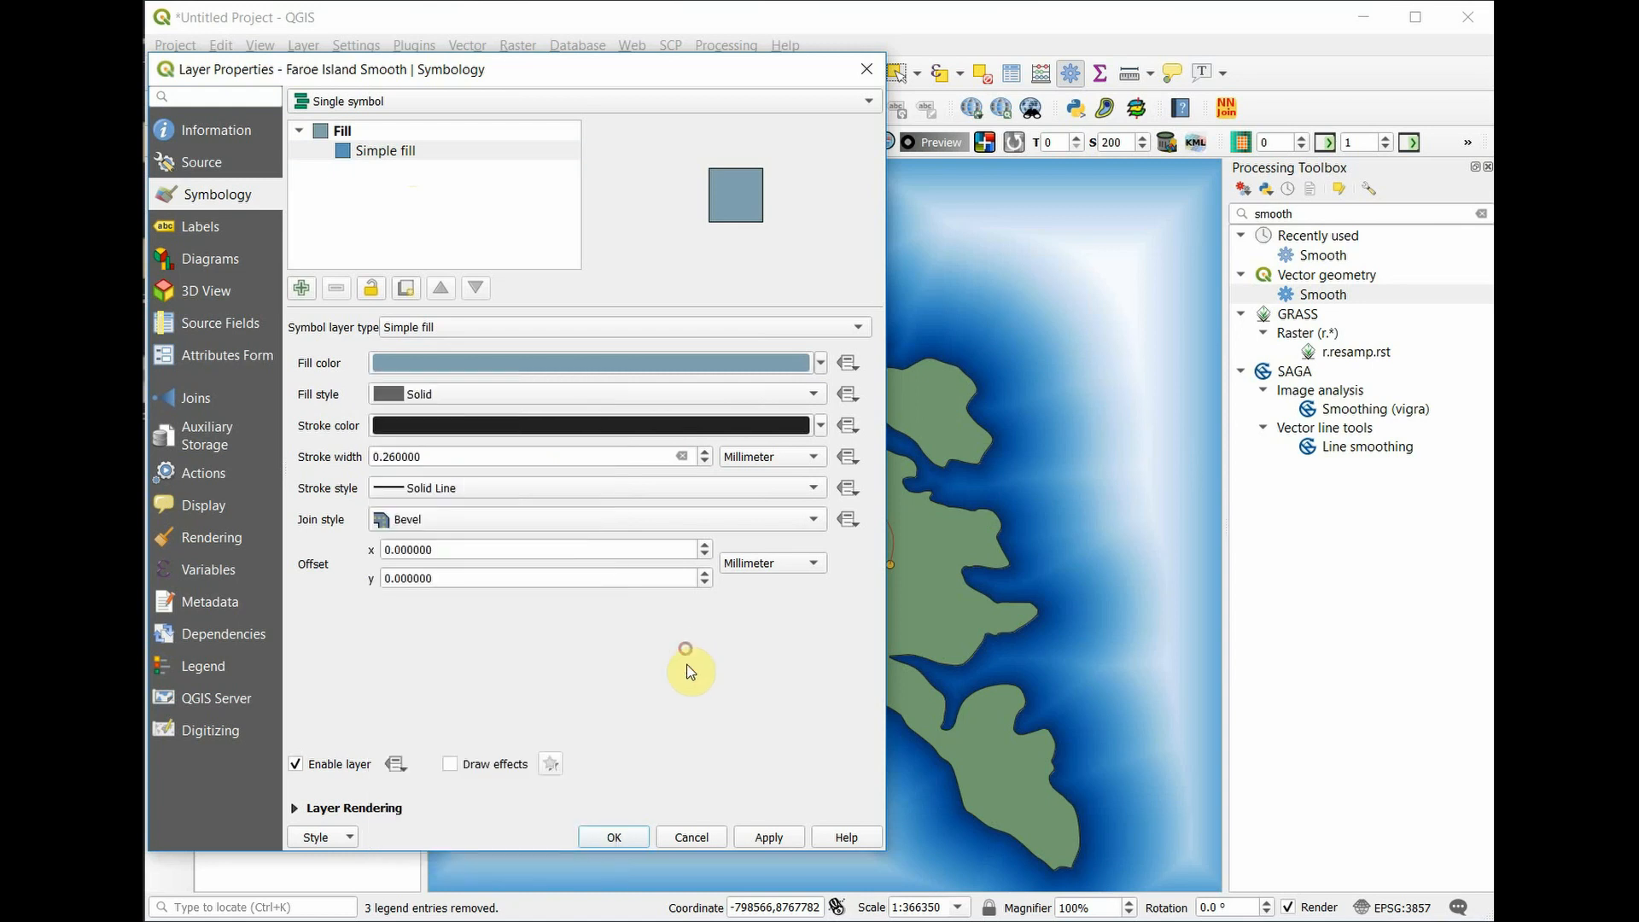
{"action": "left_click", "coordinate": [760, 838]}
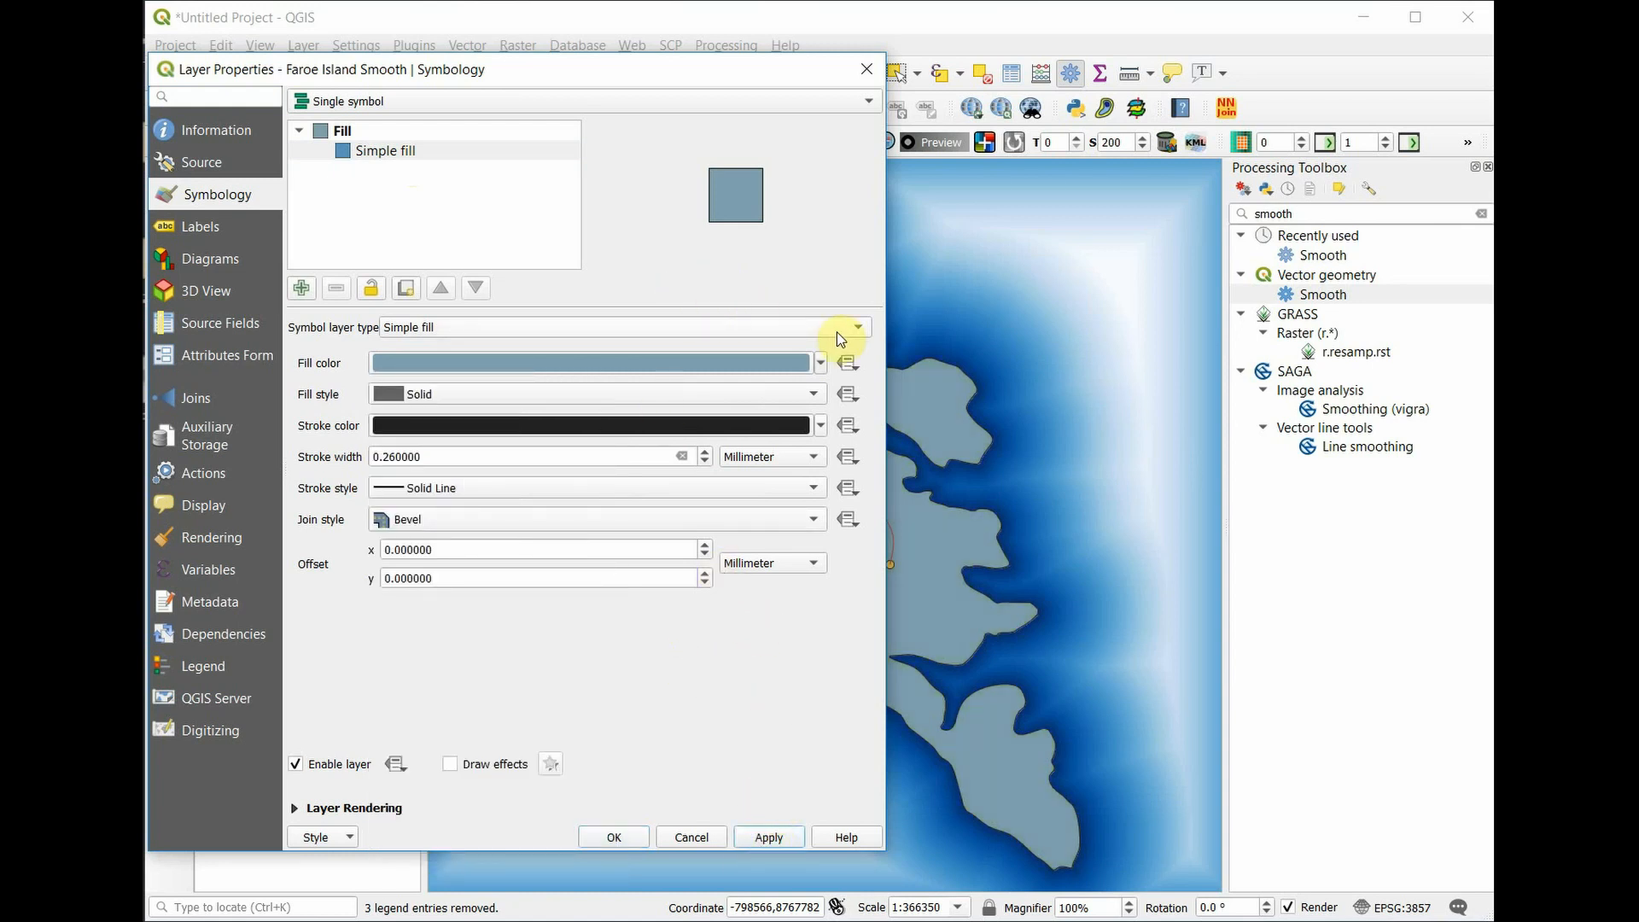
Add a second symbol layer above the simple fill and change its type to Shapeburst fill.
{"action": "left_click", "coordinate": [303, 289]}
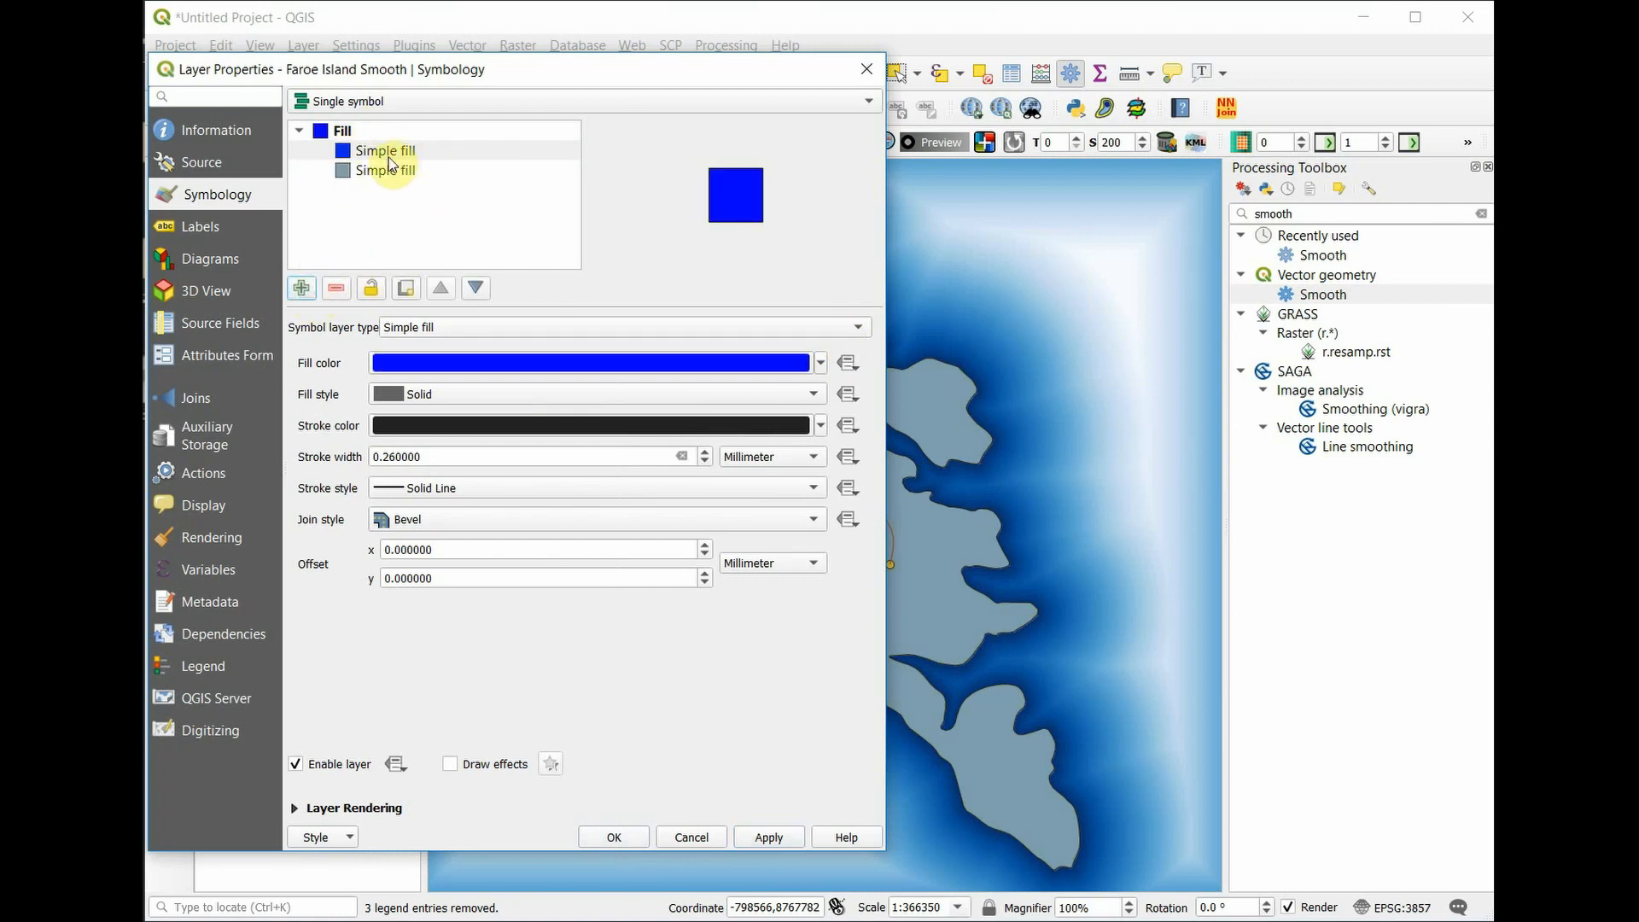
{"action": "left_click", "coordinate": [550, 326]}
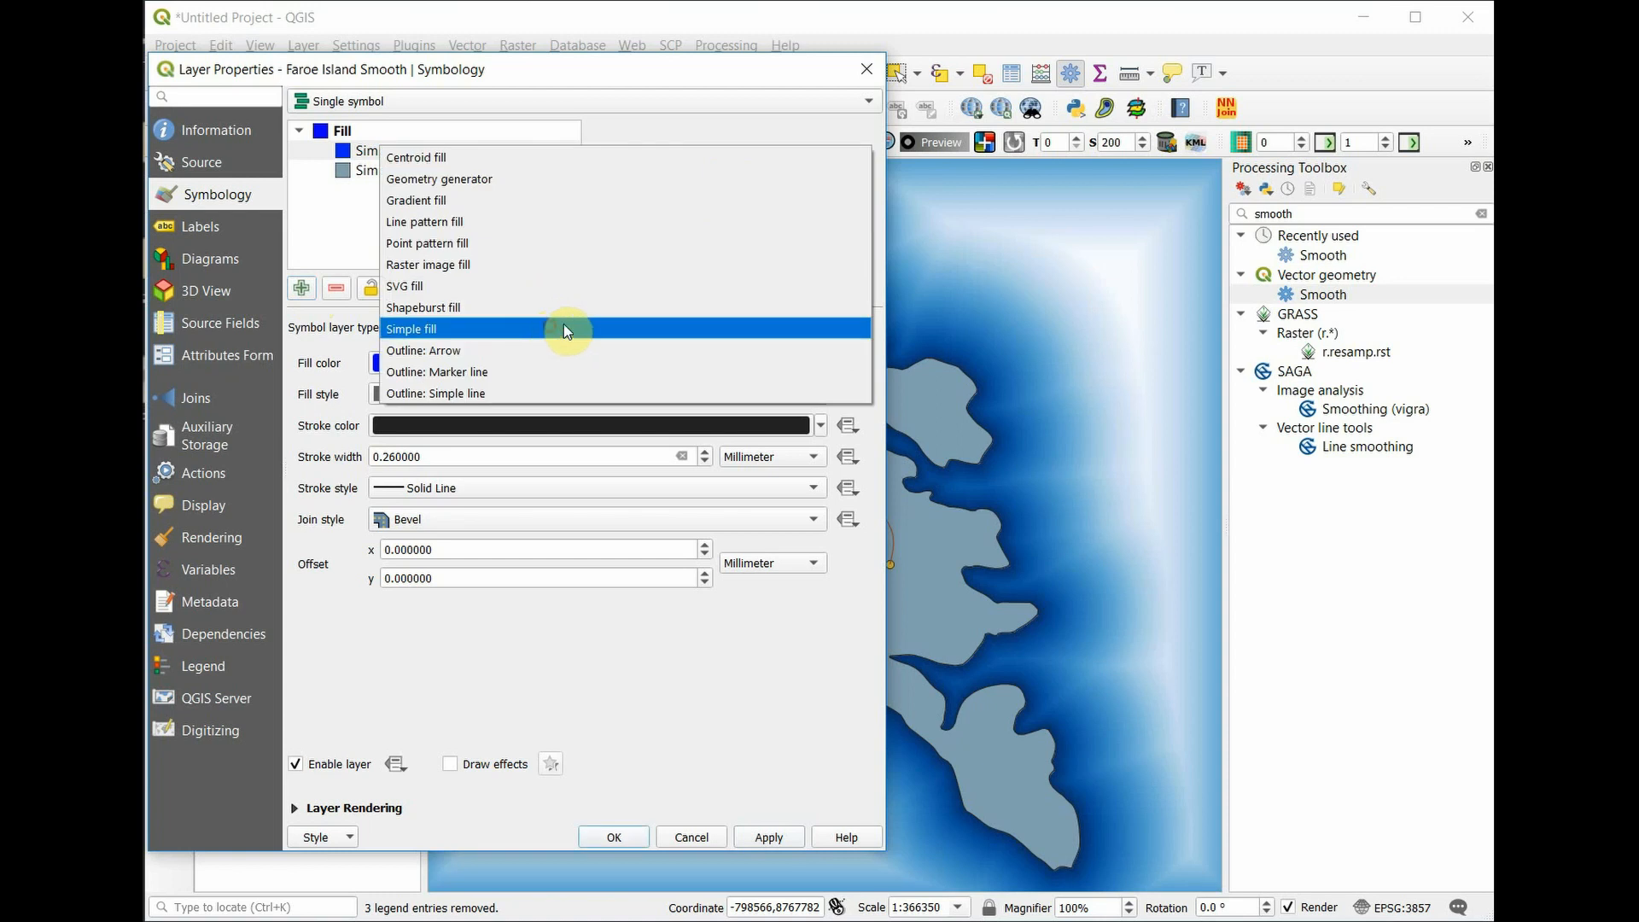
{"action": "left_click", "coordinate": [285, 248]}
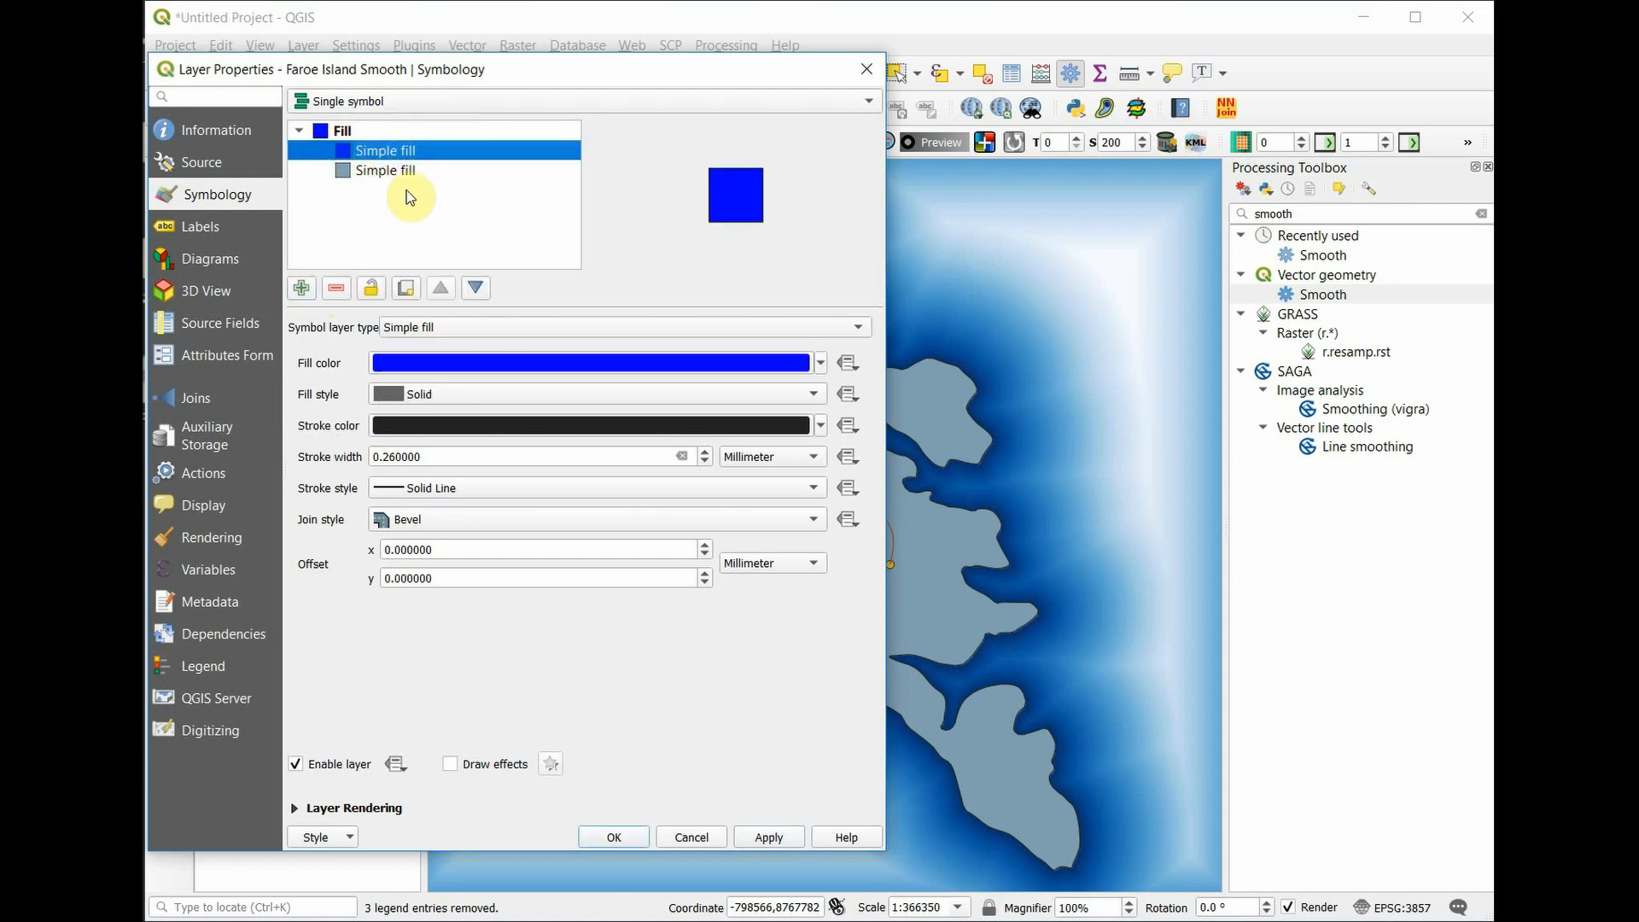
{"action": "left_click", "coordinate": [636, 327]}
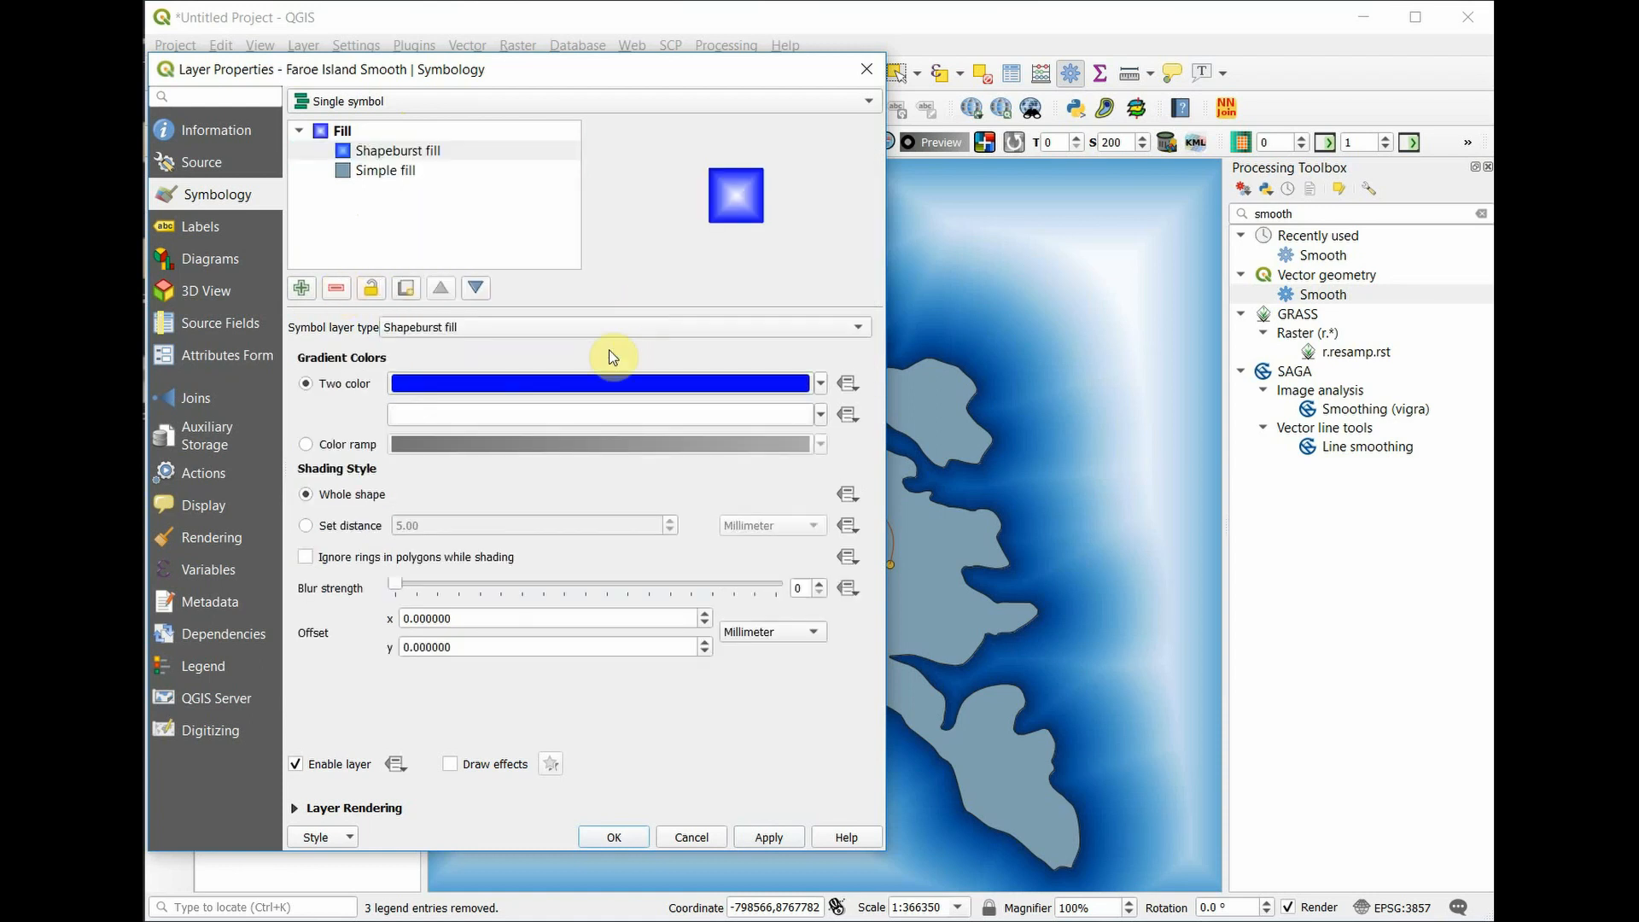
Give the island's shapeburst fill a two-color gradient from grey-blue at the edge to dark grey inside, and apply it.
{"action": "left_click", "coordinate": [357, 445]}
{"action": "left_click", "coordinate": [367, 386]}
{"action": "left_click", "coordinate": [821, 384]}
{"action": "left_click", "coordinate": [820, 384]}
Swap the gradient to dark grey first and grey-blue second, and apply it with shading over a set distance of 5 mm.
{"action": "left_click", "coordinate": [820, 384]}
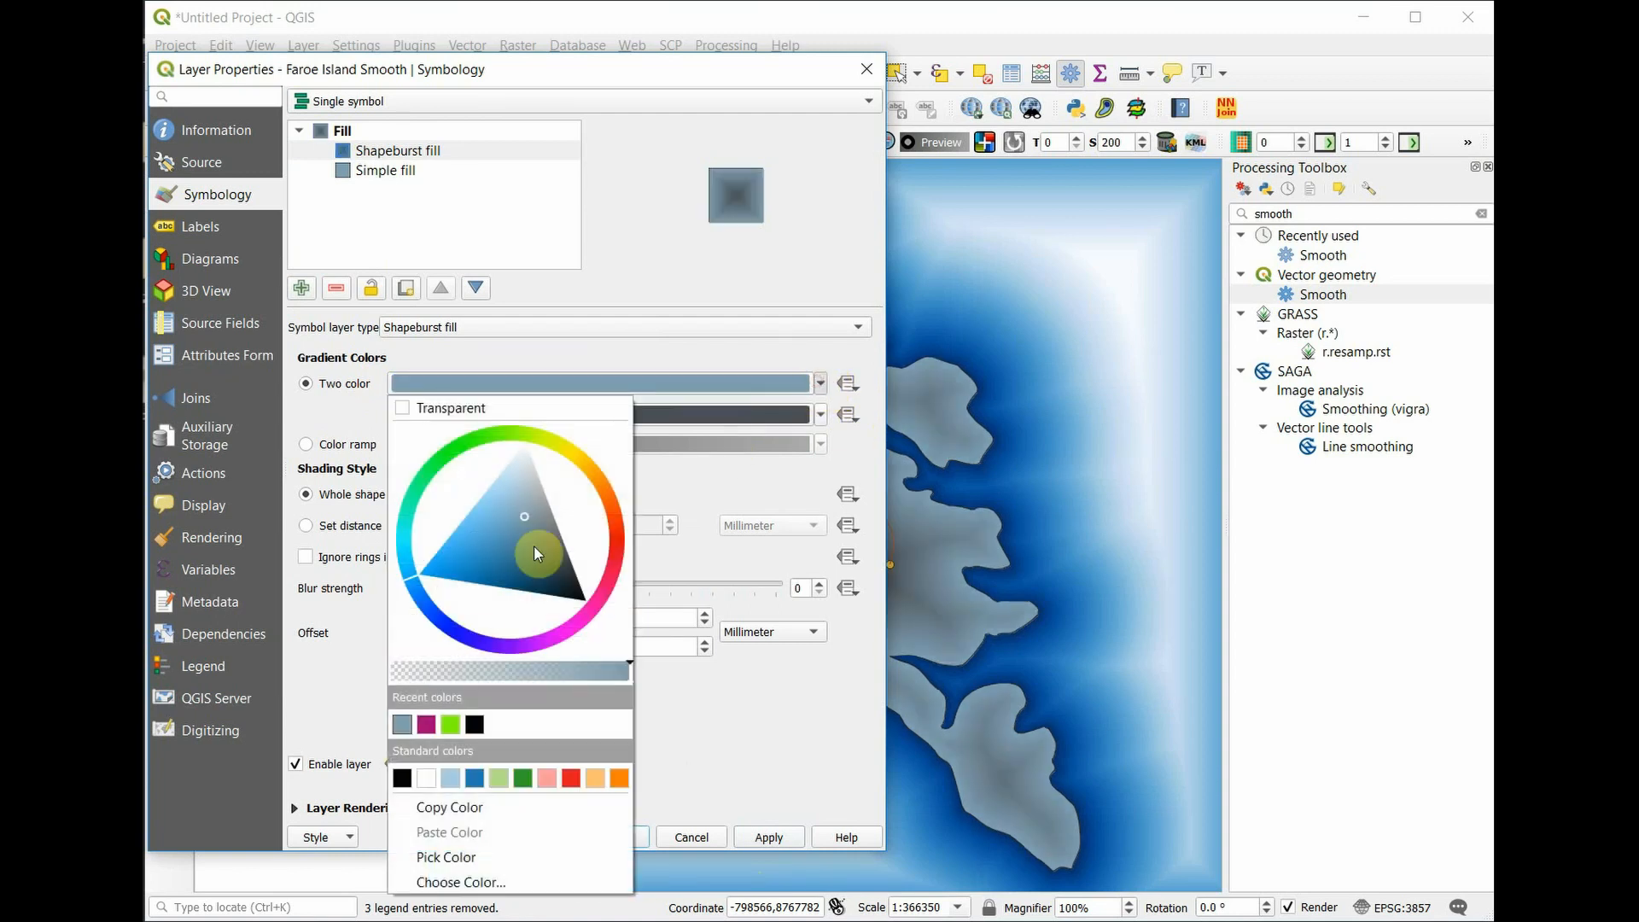
{"action": "left_click", "coordinate": [429, 866]}
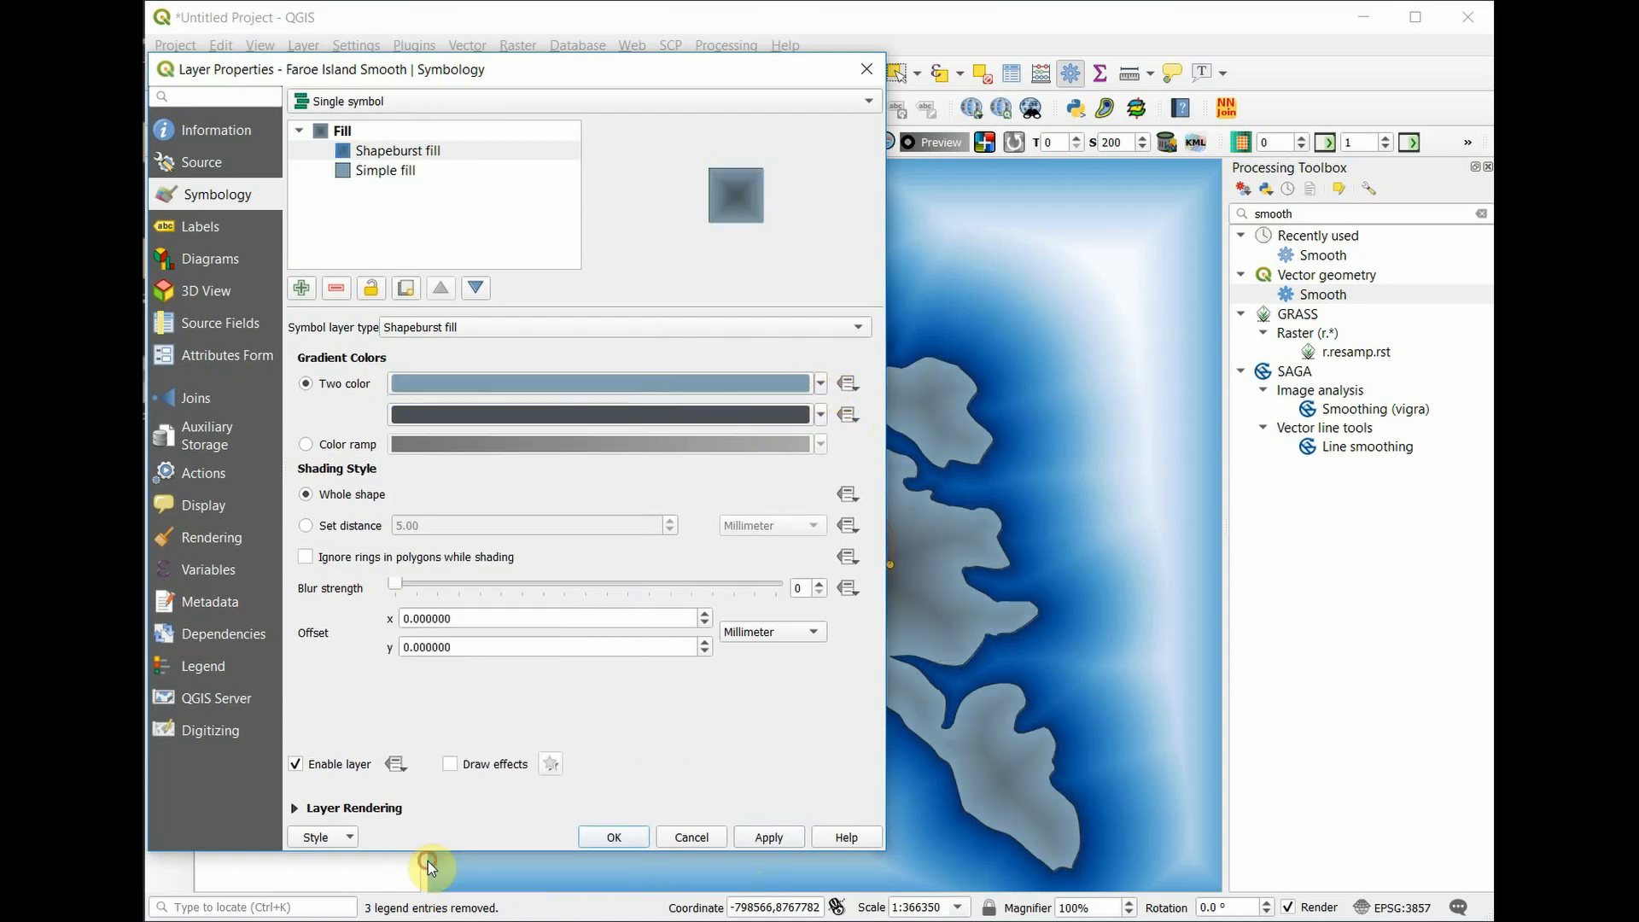
{"action": "left_click", "coordinate": [683, 413]}
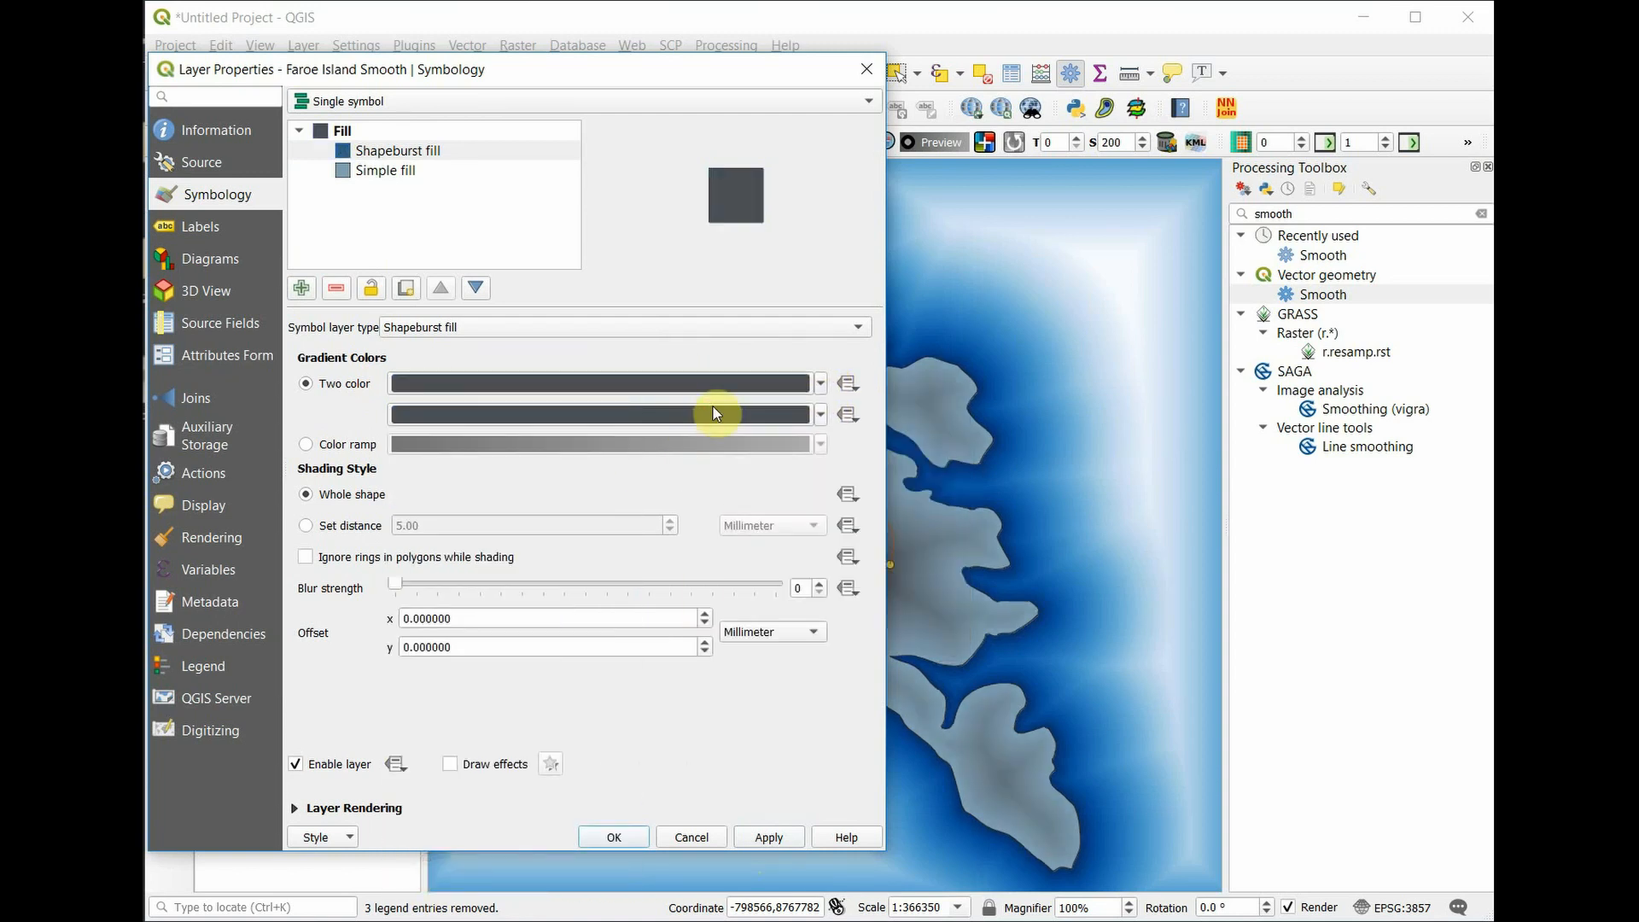
{"action": "left_click", "coordinate": [820, 415]}
{"action": "left_click", "coordinate": [453, 888]}
{"action": "left_click", "coordinate": [1012, 636]}
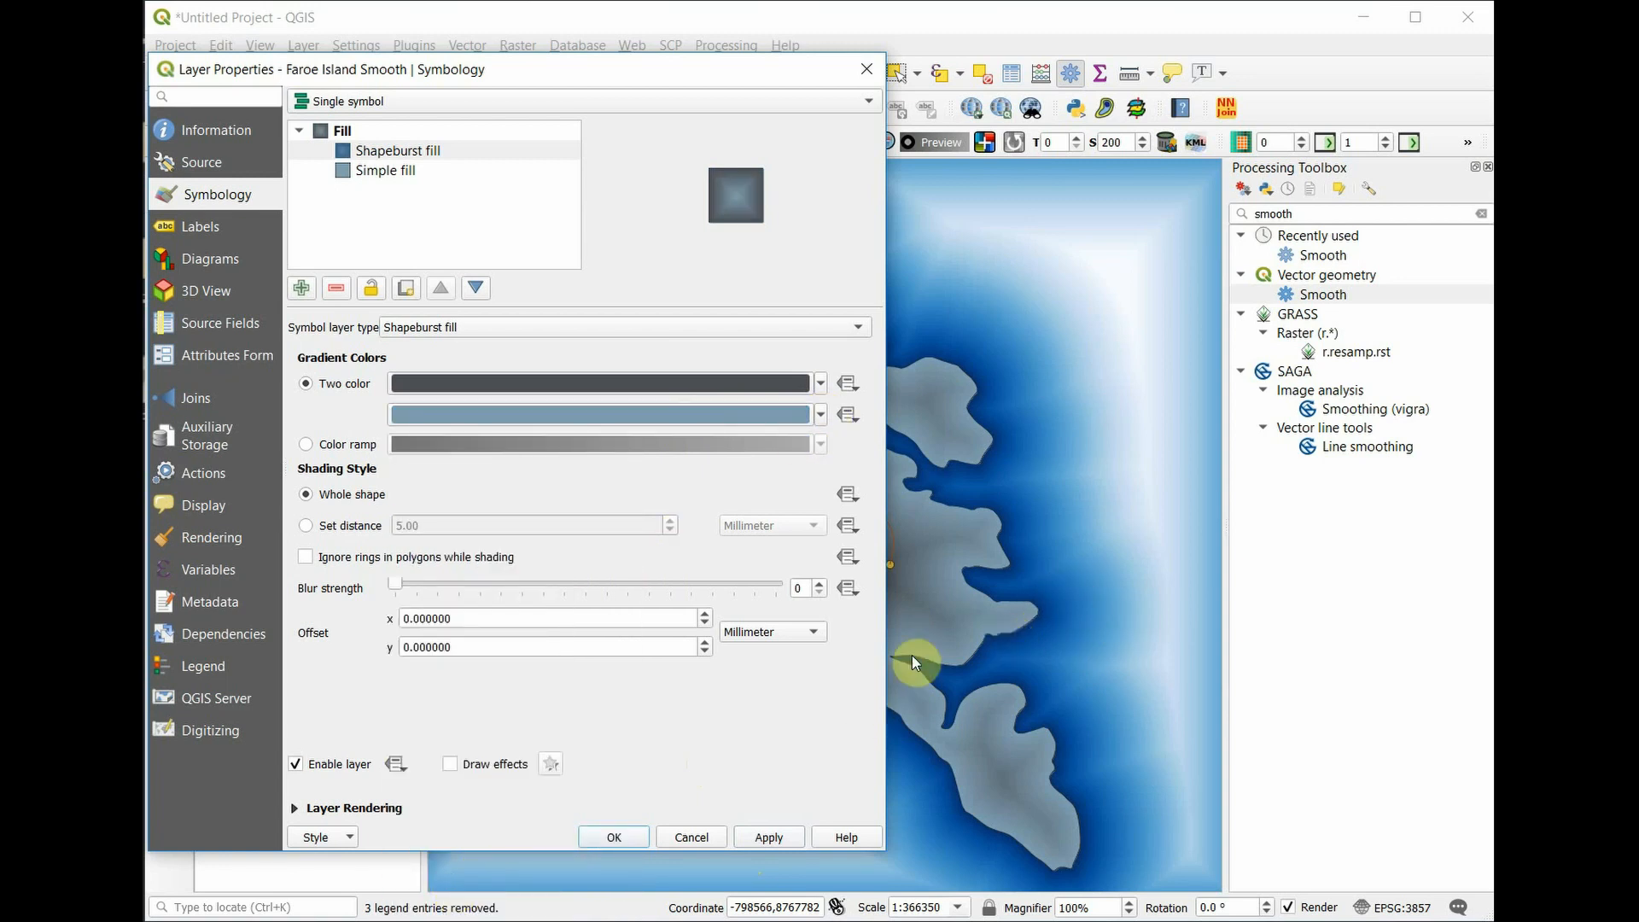
{"action": "left_click", "coordinate": [790, 842]}
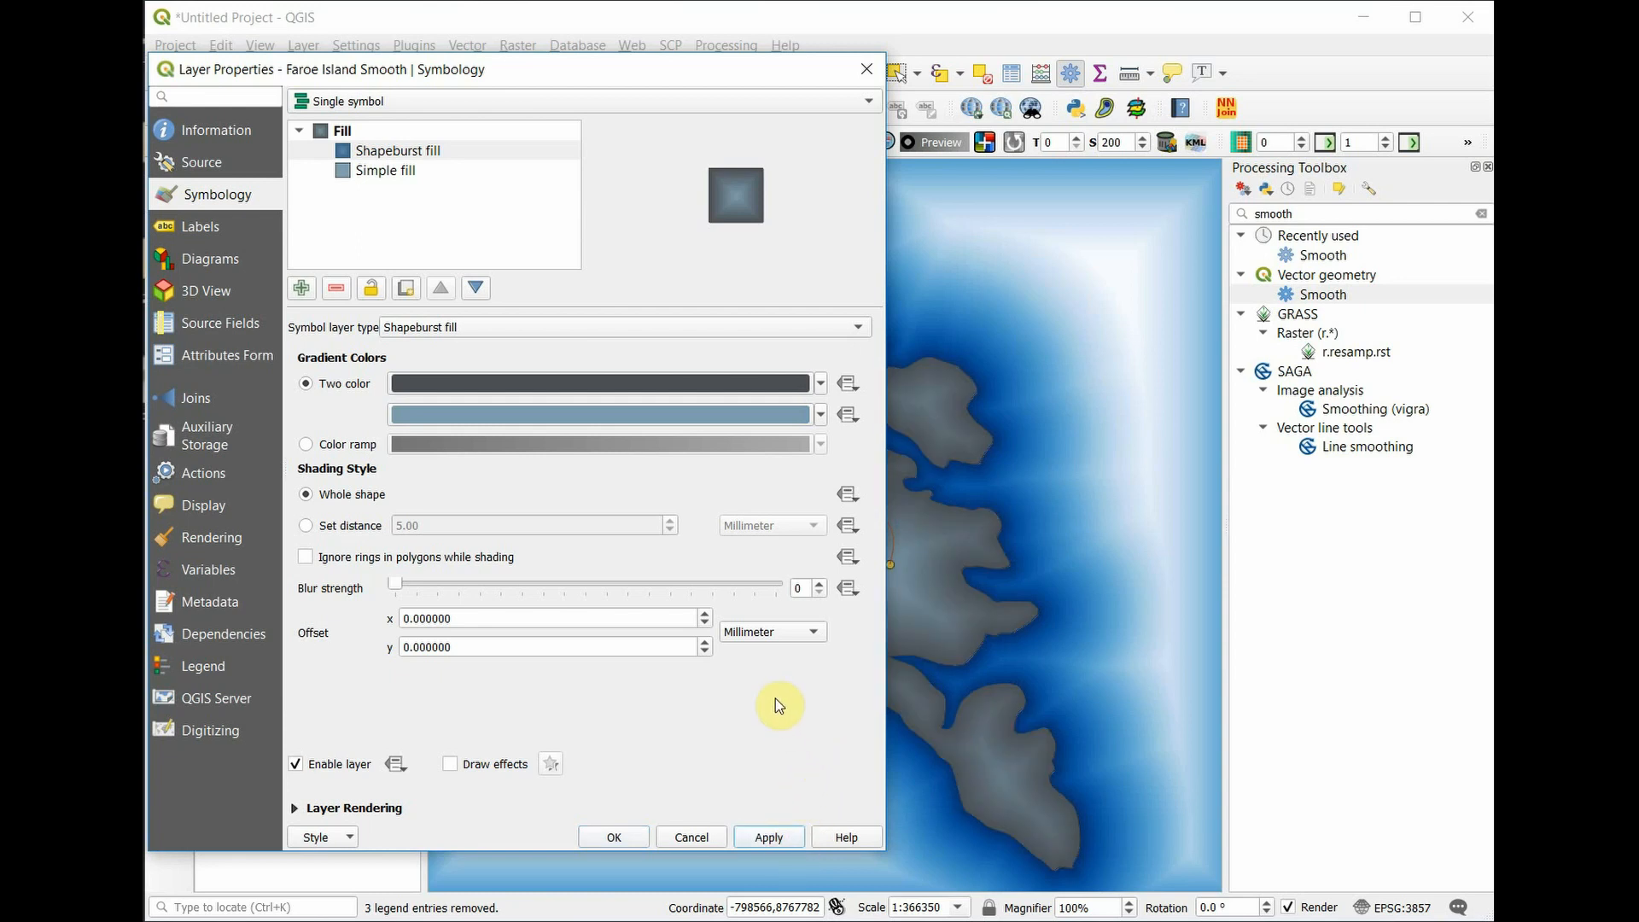
{"action": "left_click", "coordinate": [322, 525]}
{"action": "left_click", "coordinate": [772, 836]}
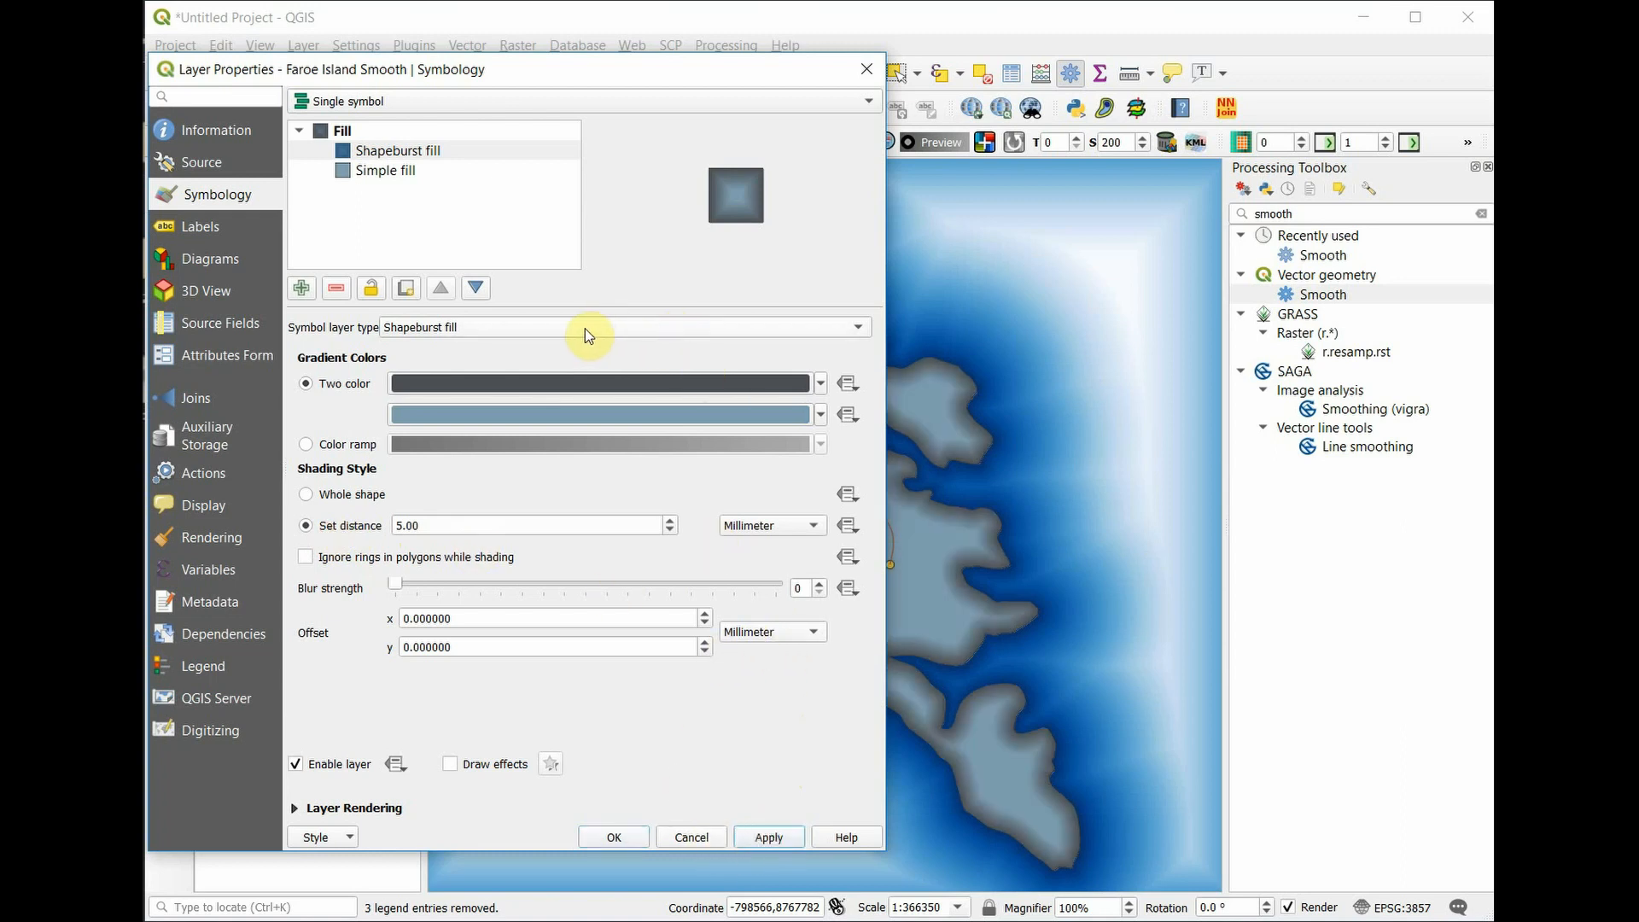
Move the shapeburst fill below the simple fill in the island's symbol layer order.
{"action": "left_click", "coordinate": [385, 175]}
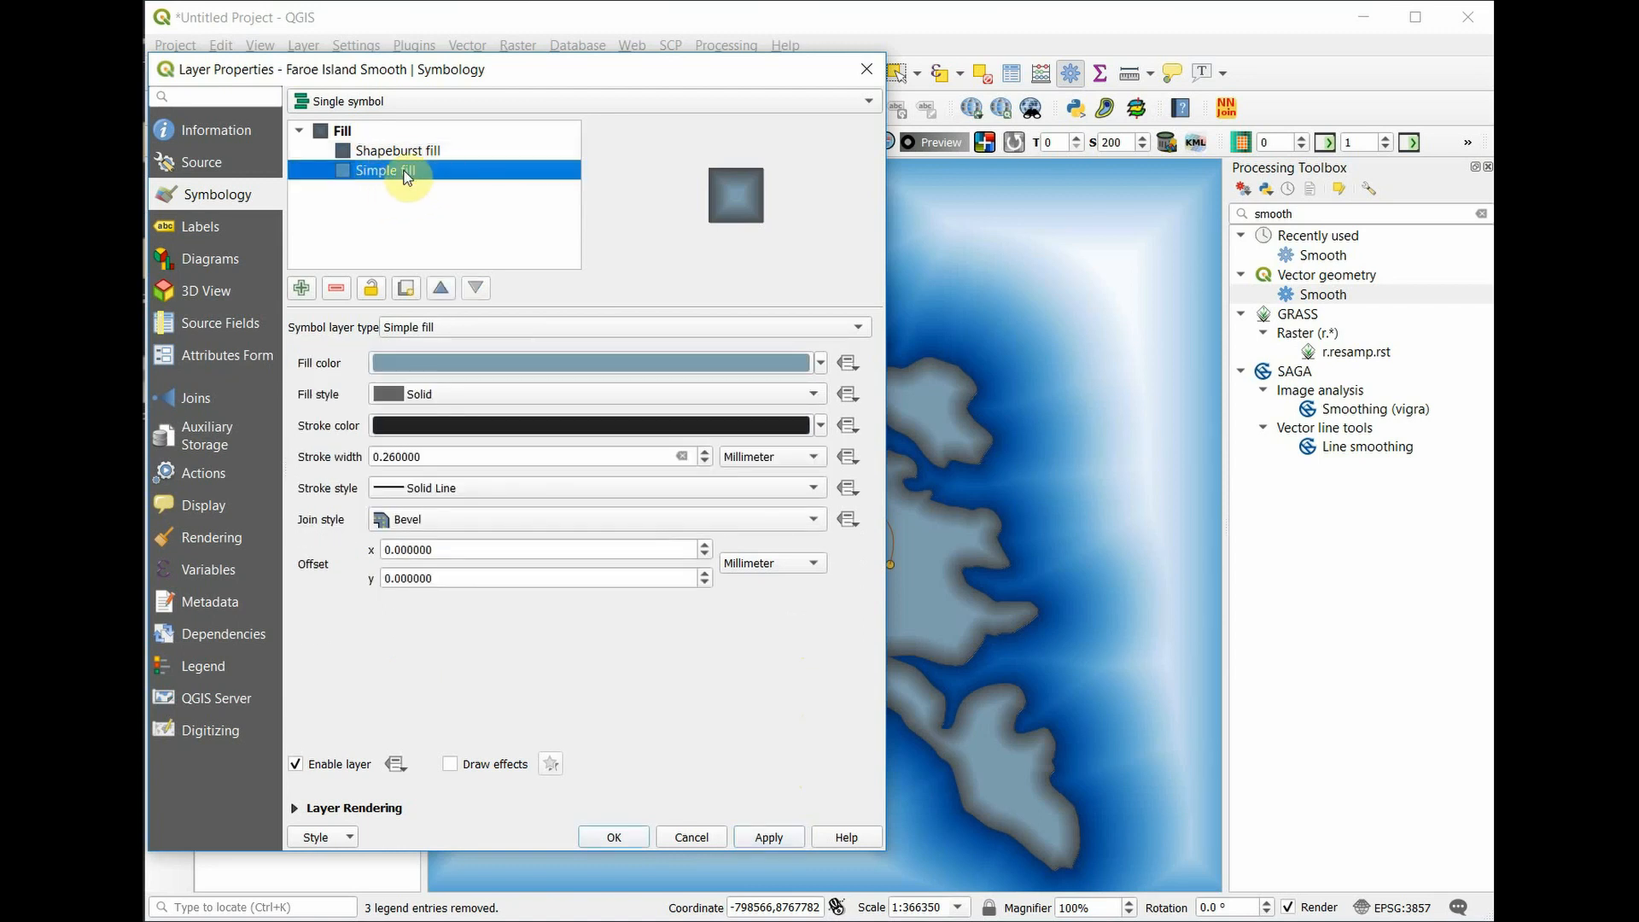
{"action": "left_click", "coordinate": [401, 154]}
{"action": "left_click", "coordinate": [482, 295]}
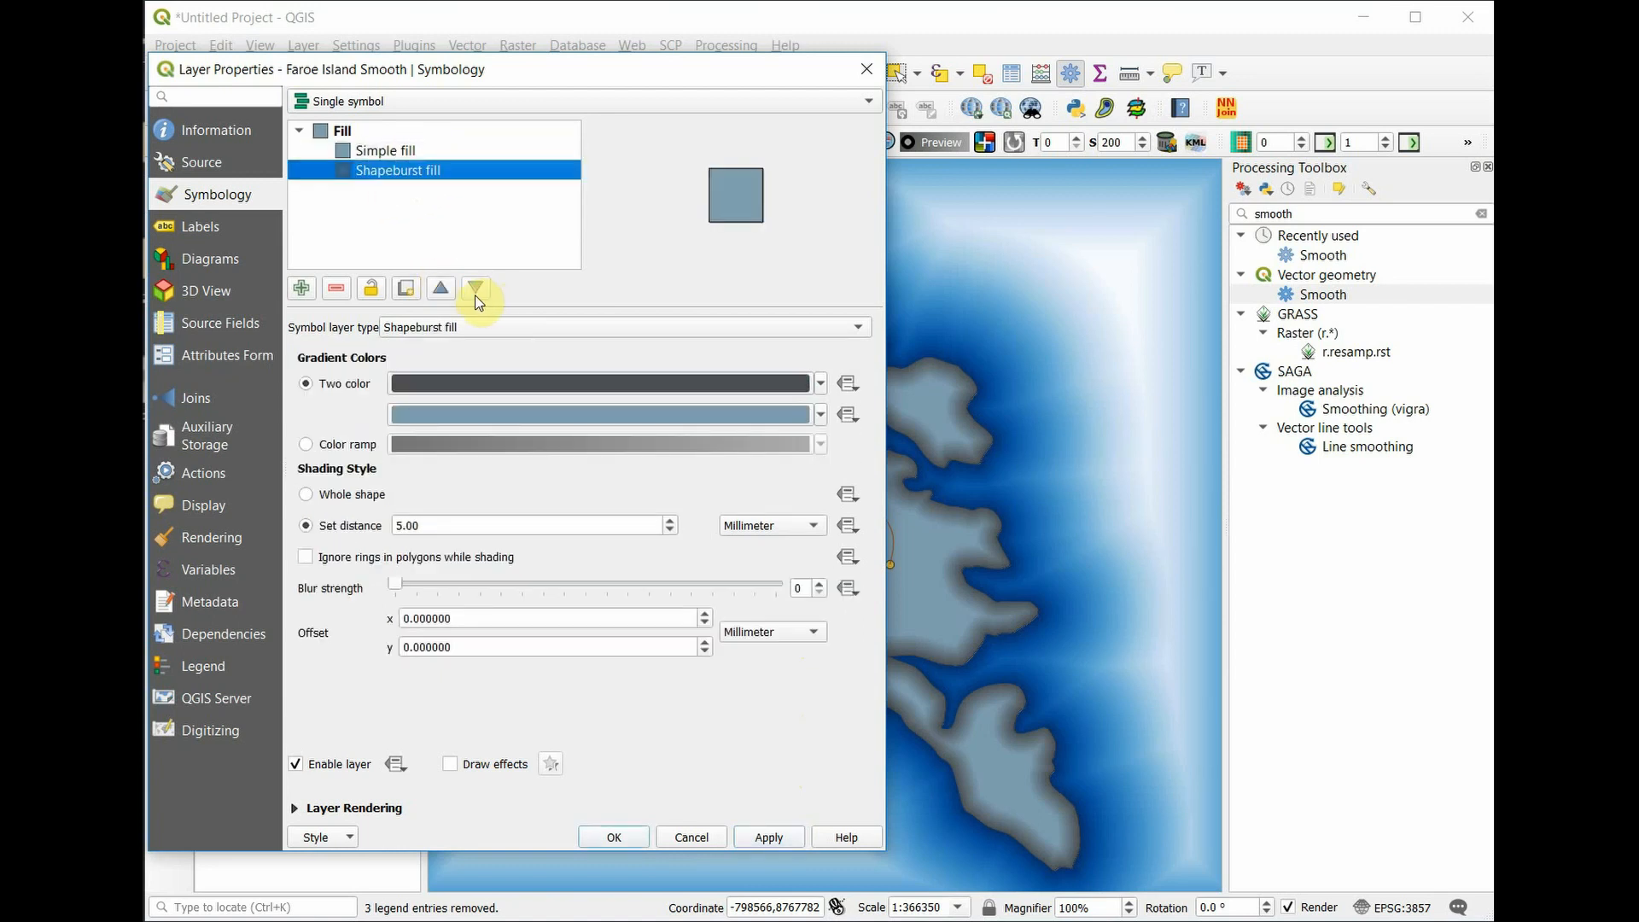
Set the stroke width of the island's simple fill to 1.06 mm and apply it.
{"action": "left_click", "coordinate": [391, 151]}
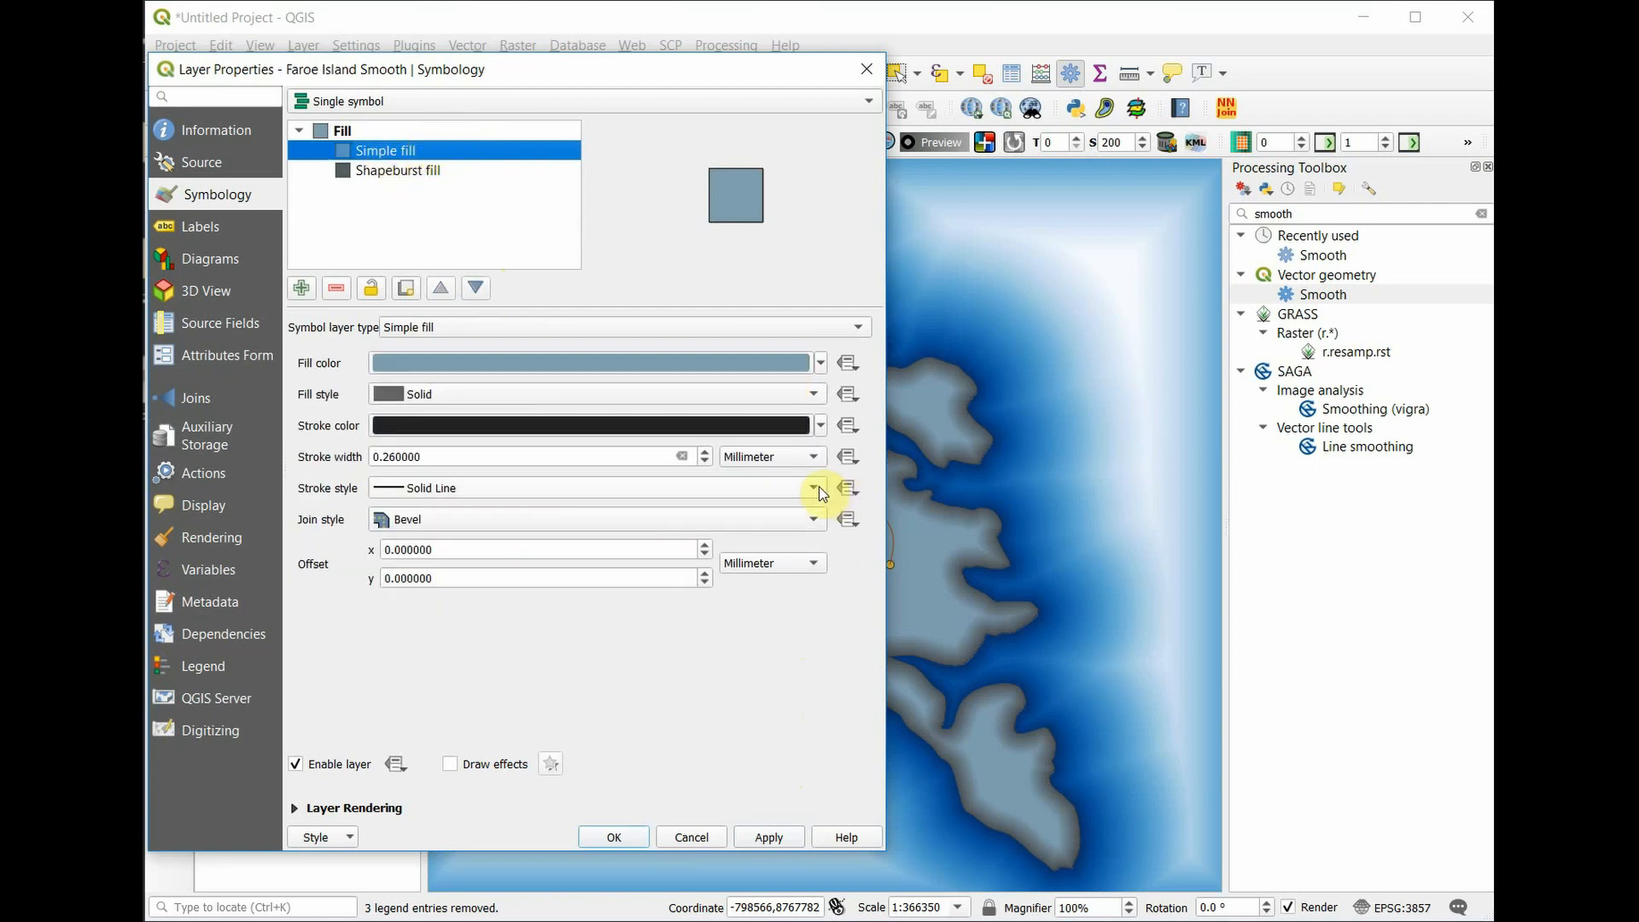
{"action": "left_click", "coordinate": [705, 453]}
{"action": "left_click", "coordinate": [705, 453]}
{"action": "left_click", "coordinate": [706, 453]}
{"action": "left_click", "coordinate": [705, 452]}
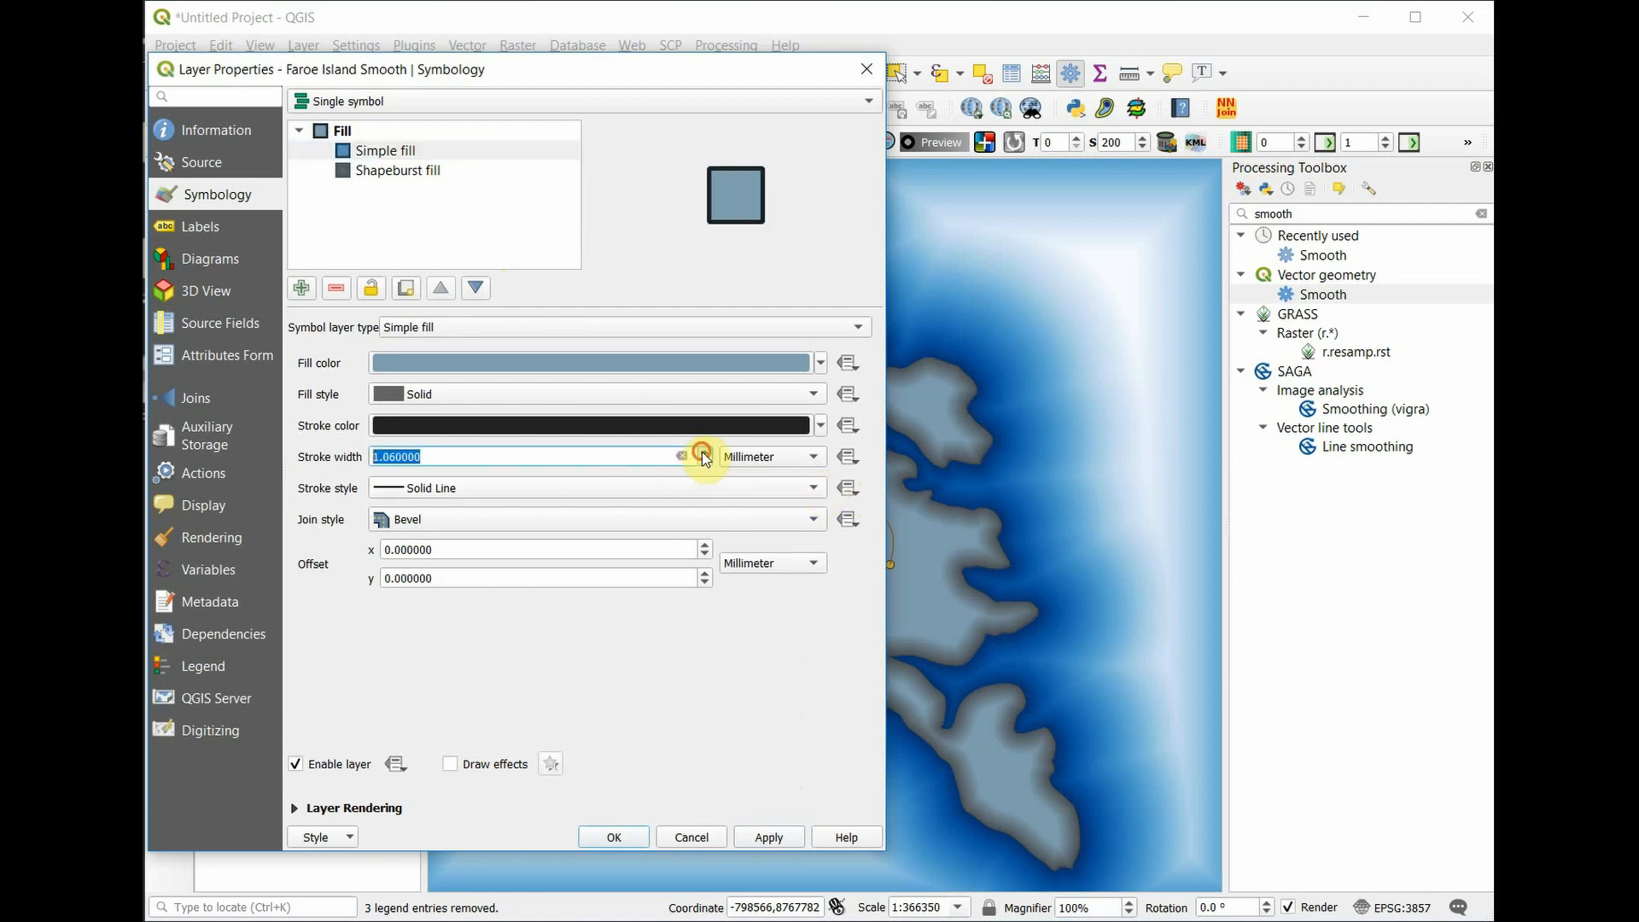
{"action": "left_click", "coordinate": [762, 842]}
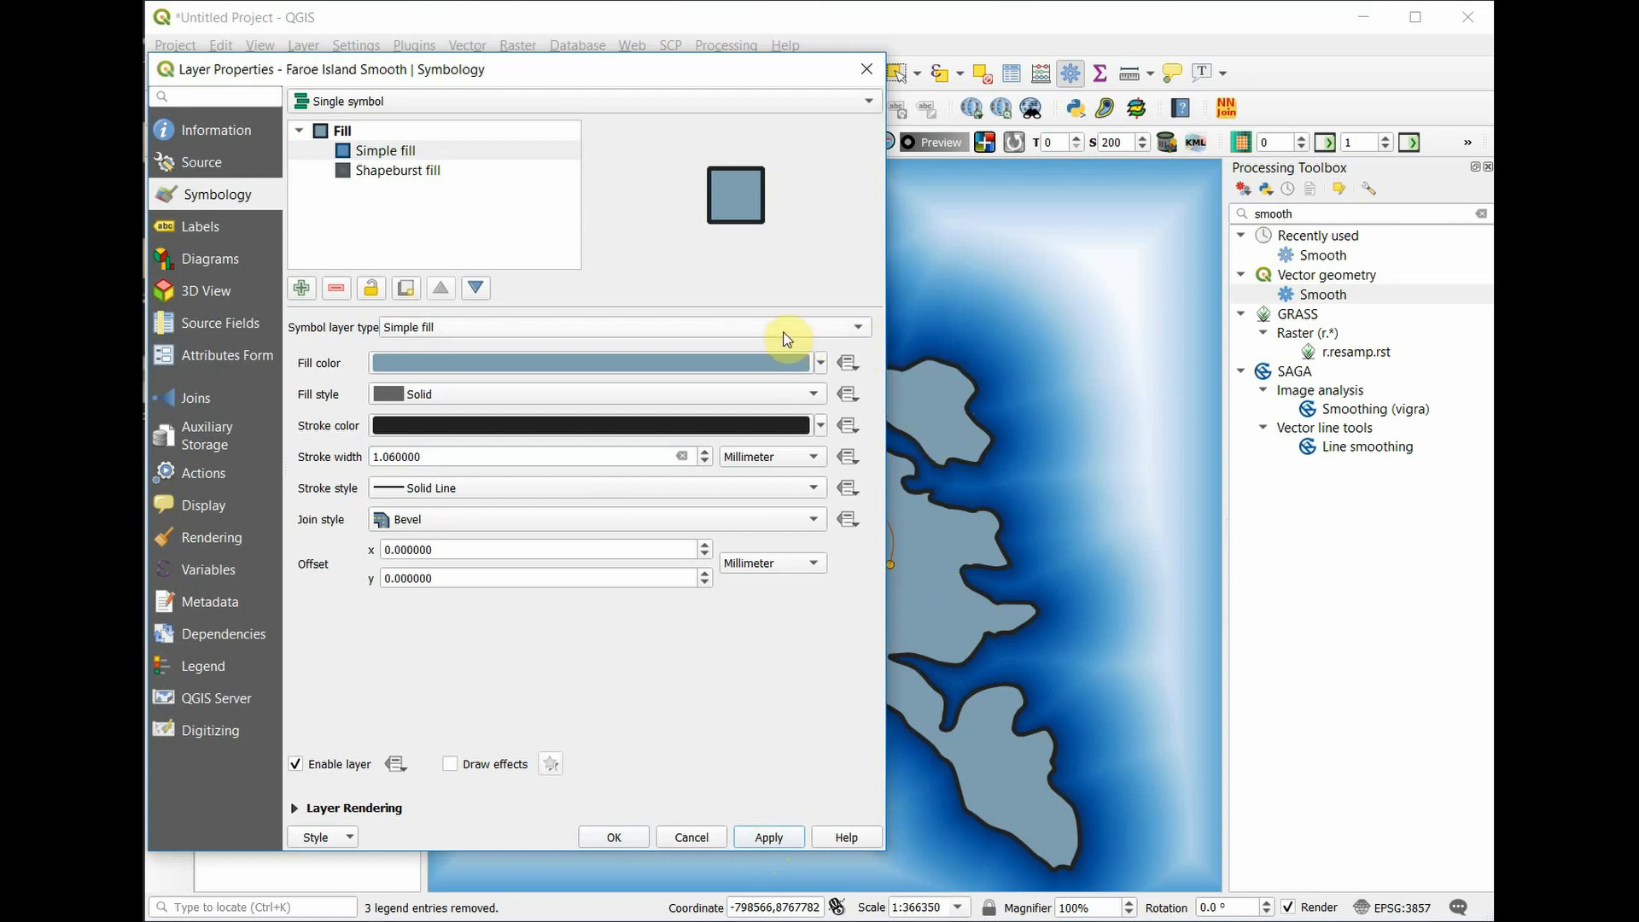
Make the fill color of the island's simple fill transparent, apply it and close the layer properties.
{"action": "left_click", "coordinate": [821, 363]}
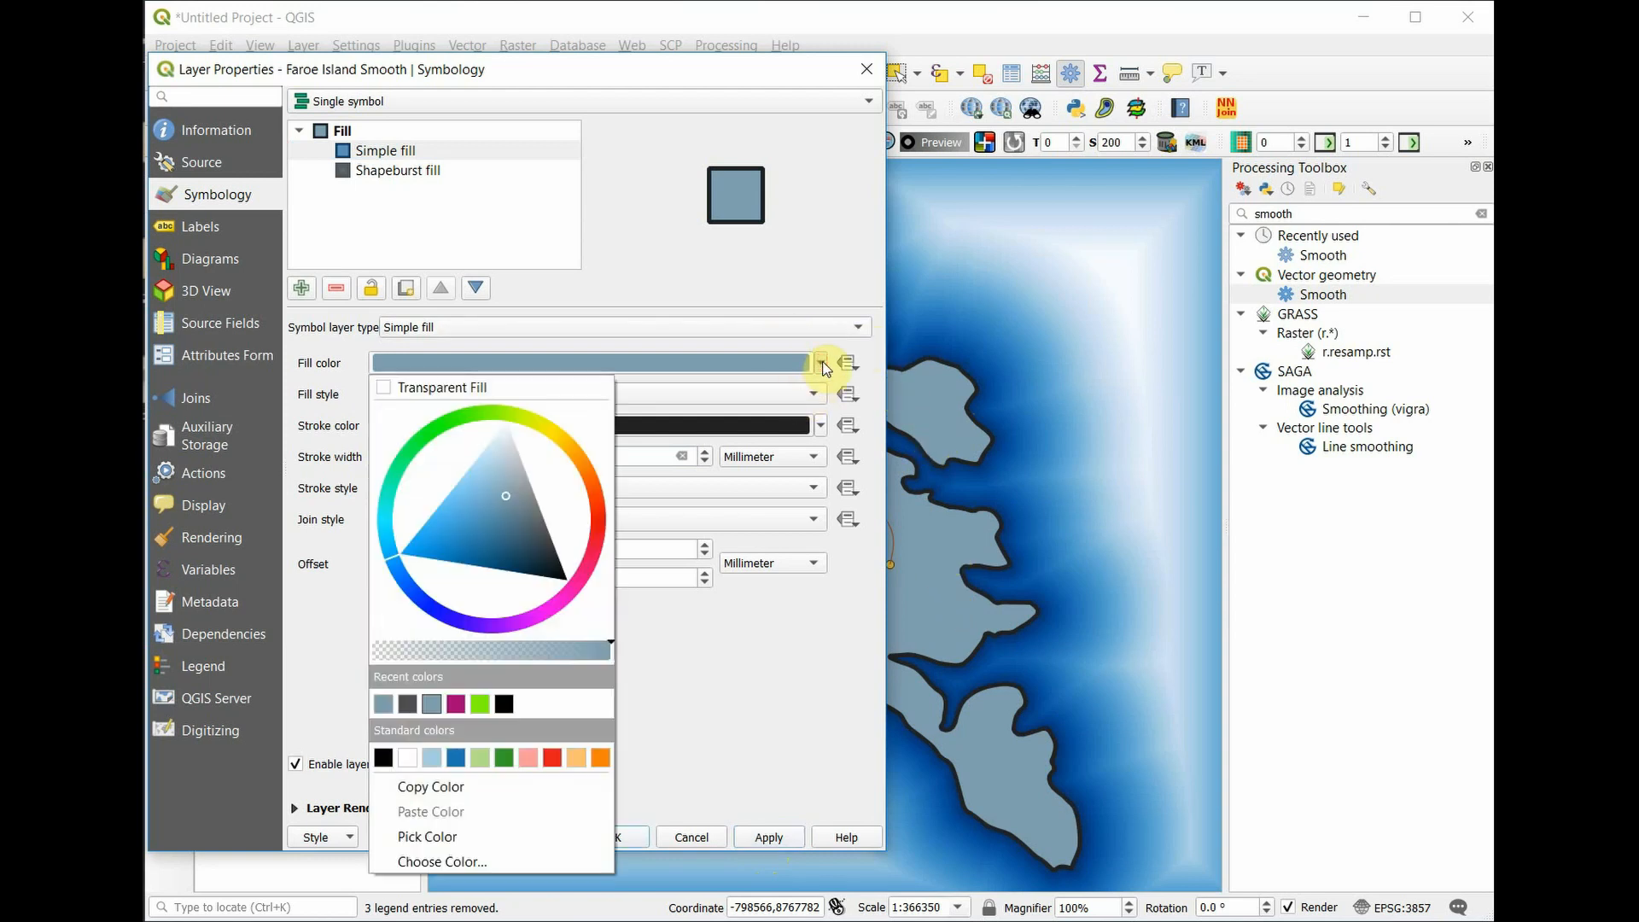
{"action": "left_click", "coordinate": [391, 394]}
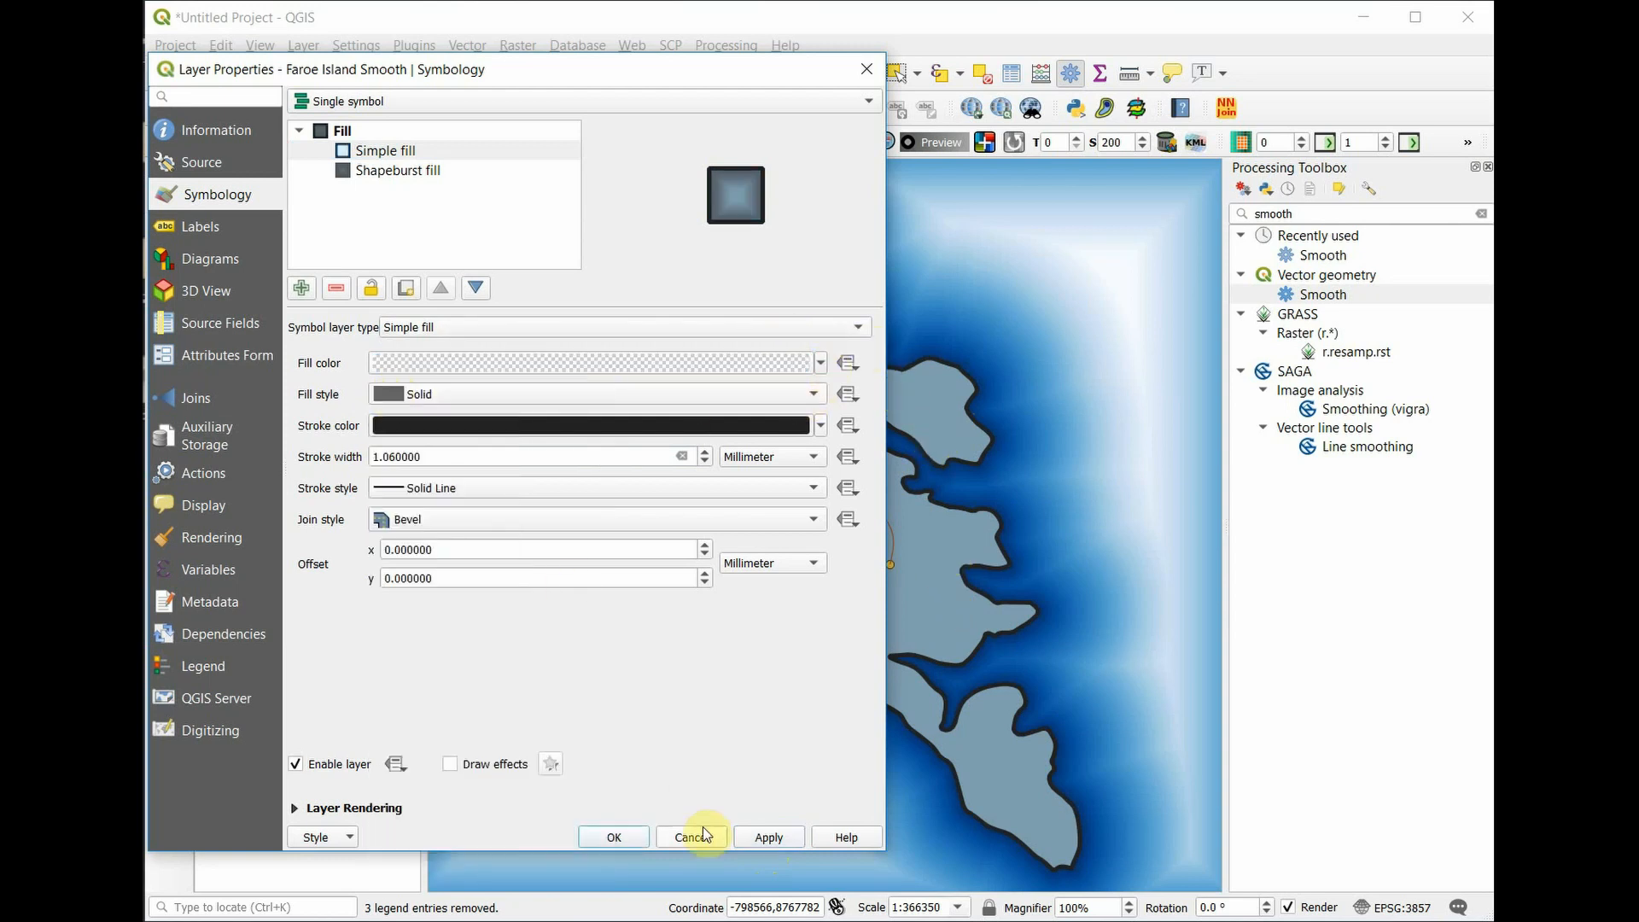
{"action": "left_click", "coordinate": [758, 839]}
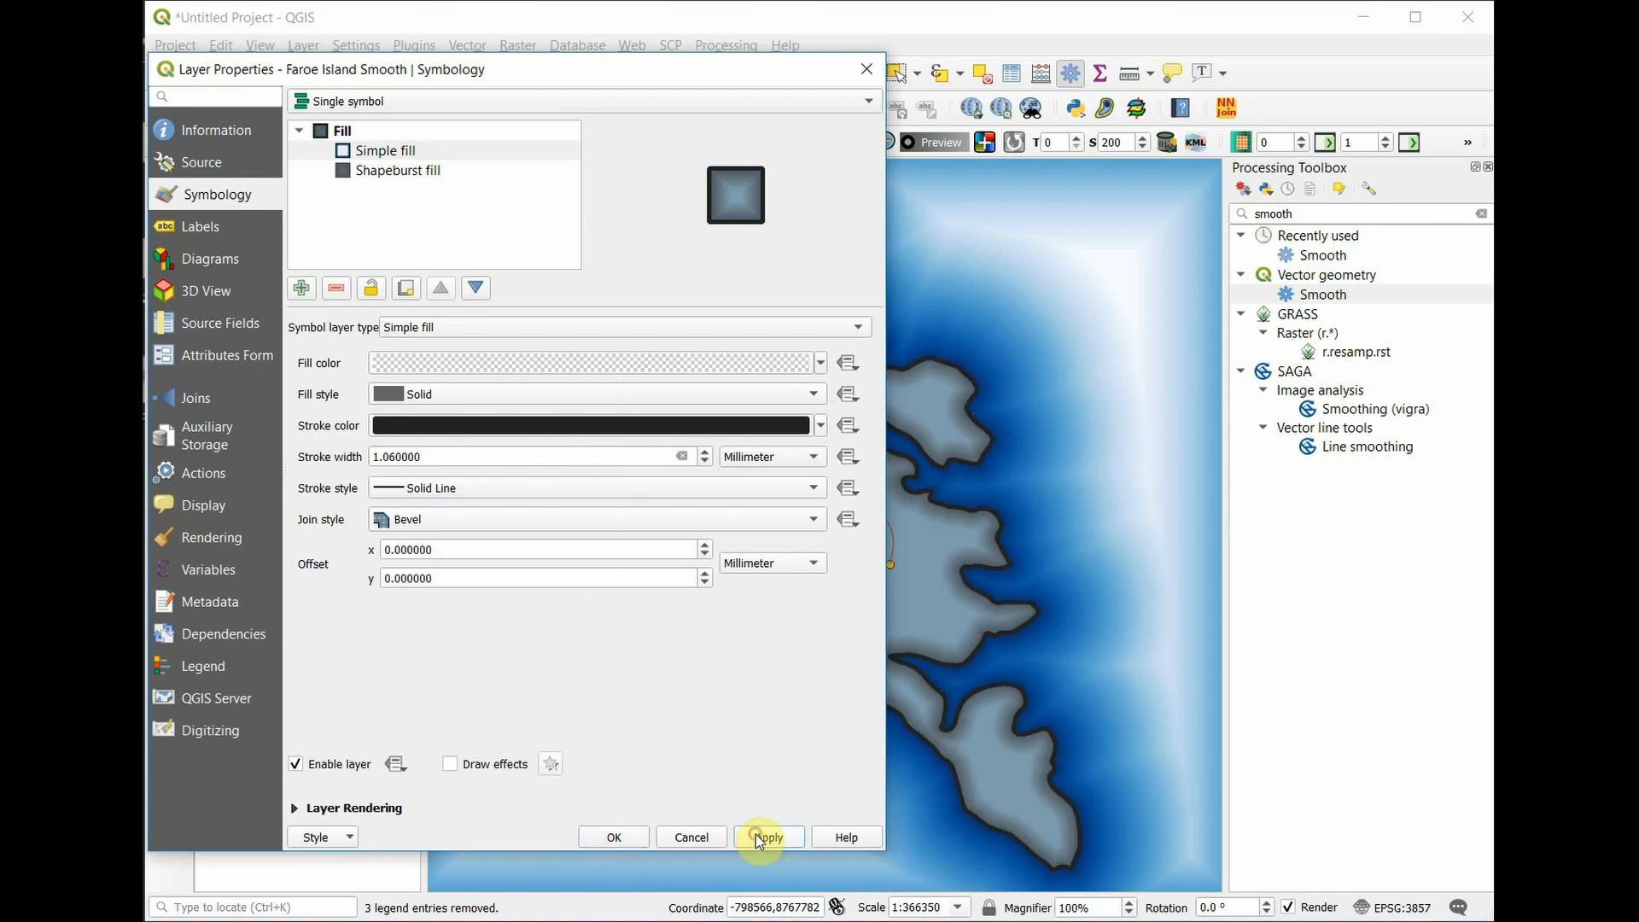
{"action": "left_click", "coordinate": [600, 839]}
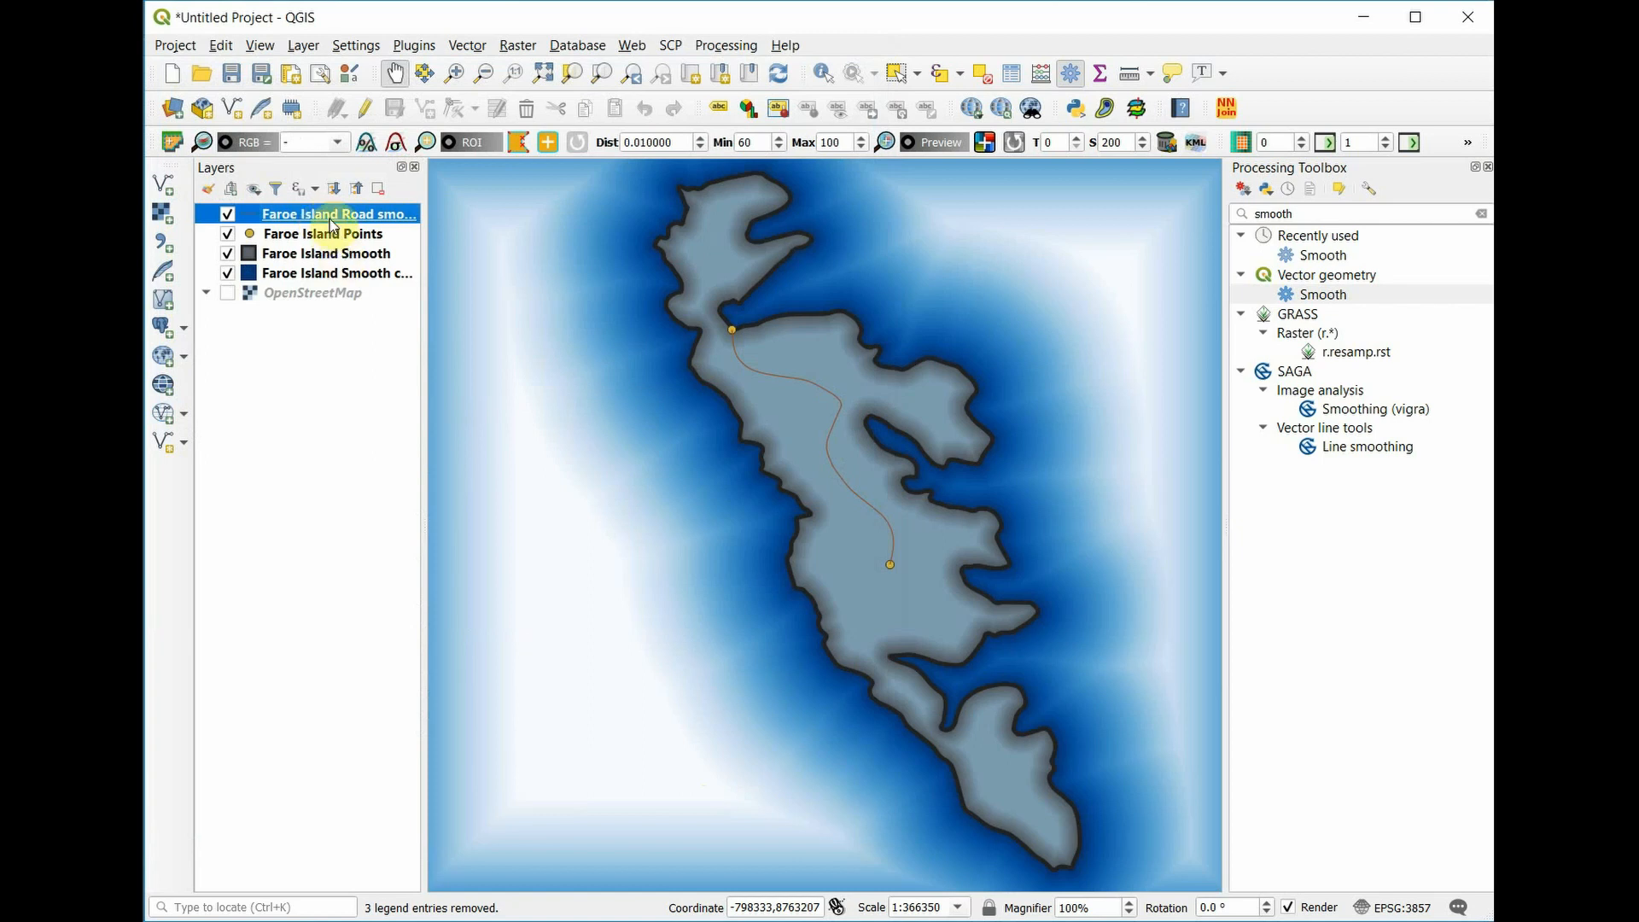
Change the stroke style of the Faroe Island Road smooth layer's simple line to Dot Line and apply it.
{"action": "double_click", "coordinate": [365, 224]}
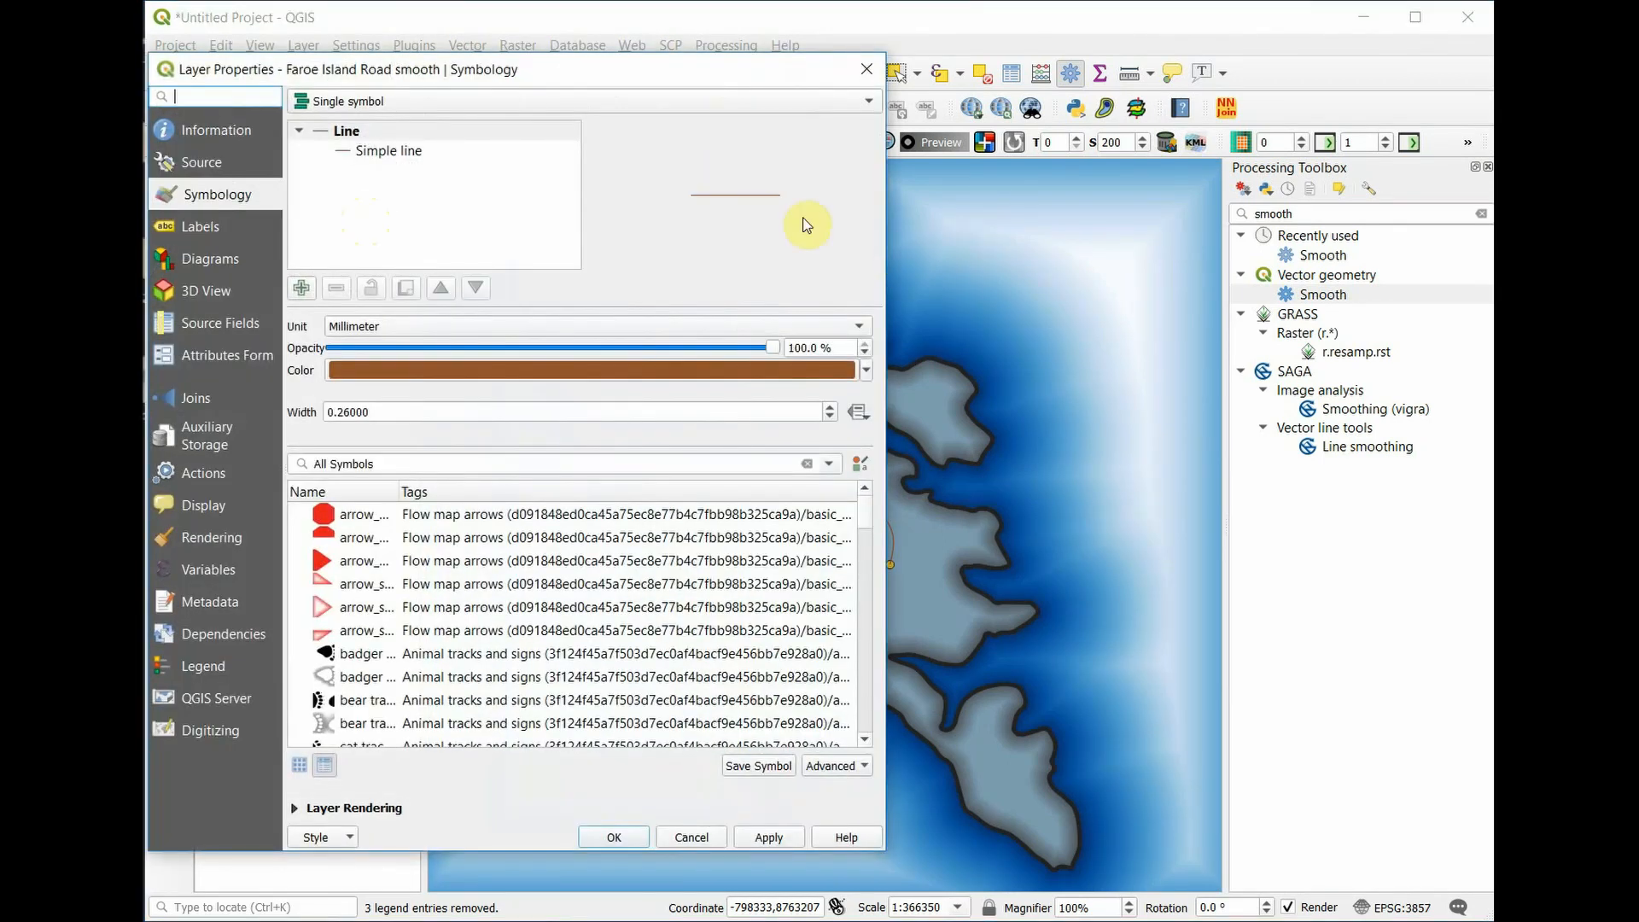
{"action": "left_click", "coordinate": [515, 154]}
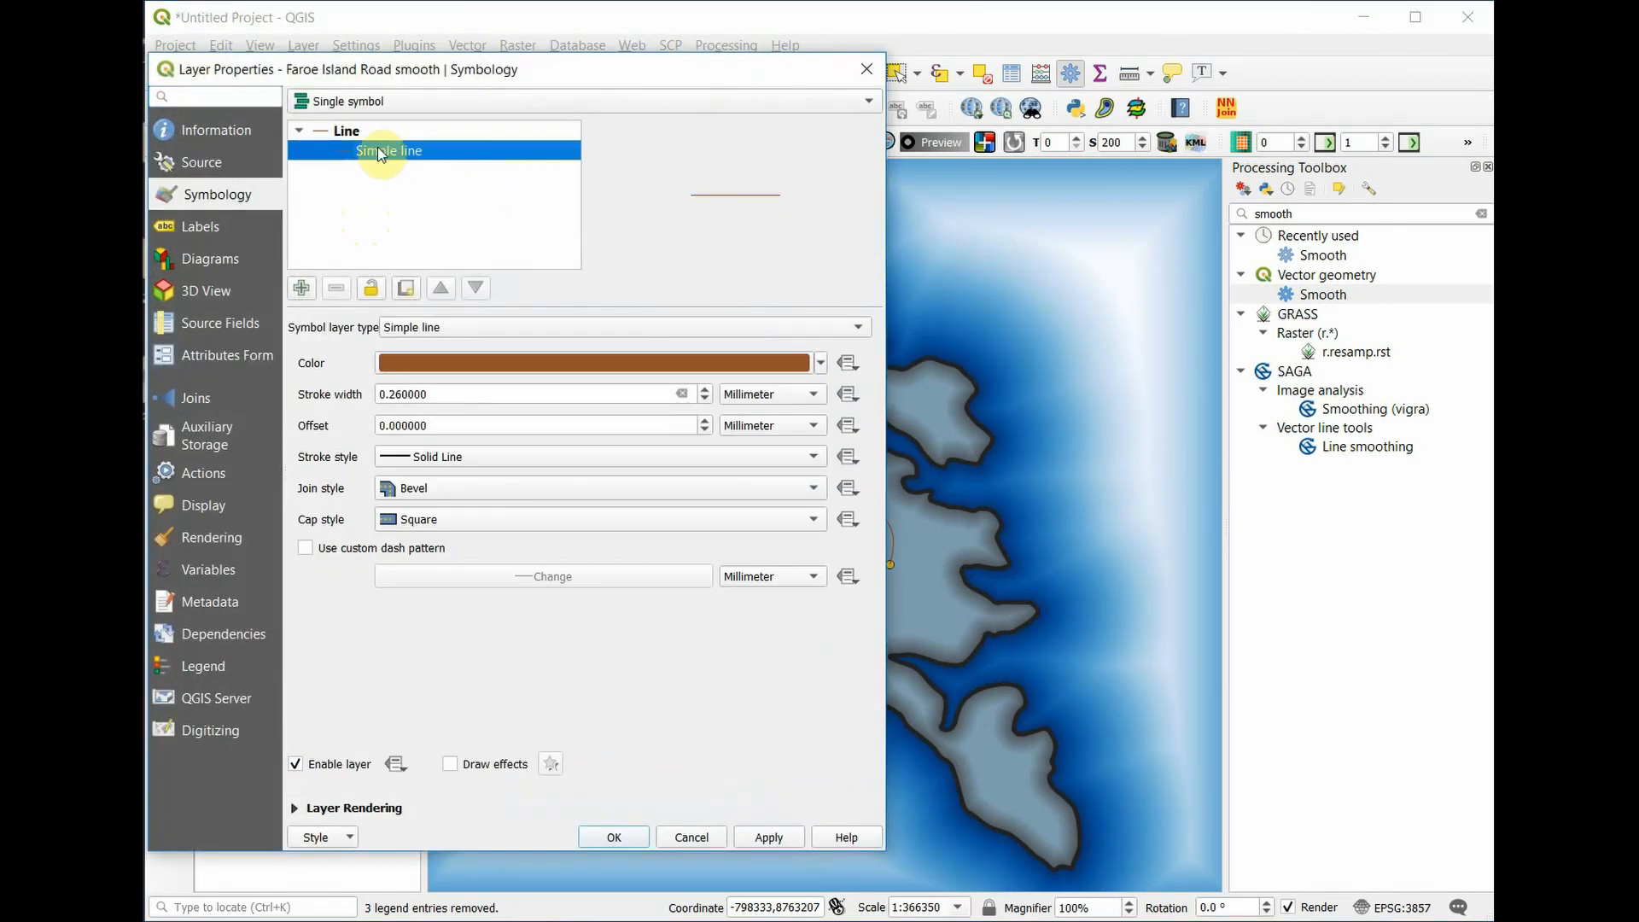
{"action": "left_click", "coordinate": [816, 460]}
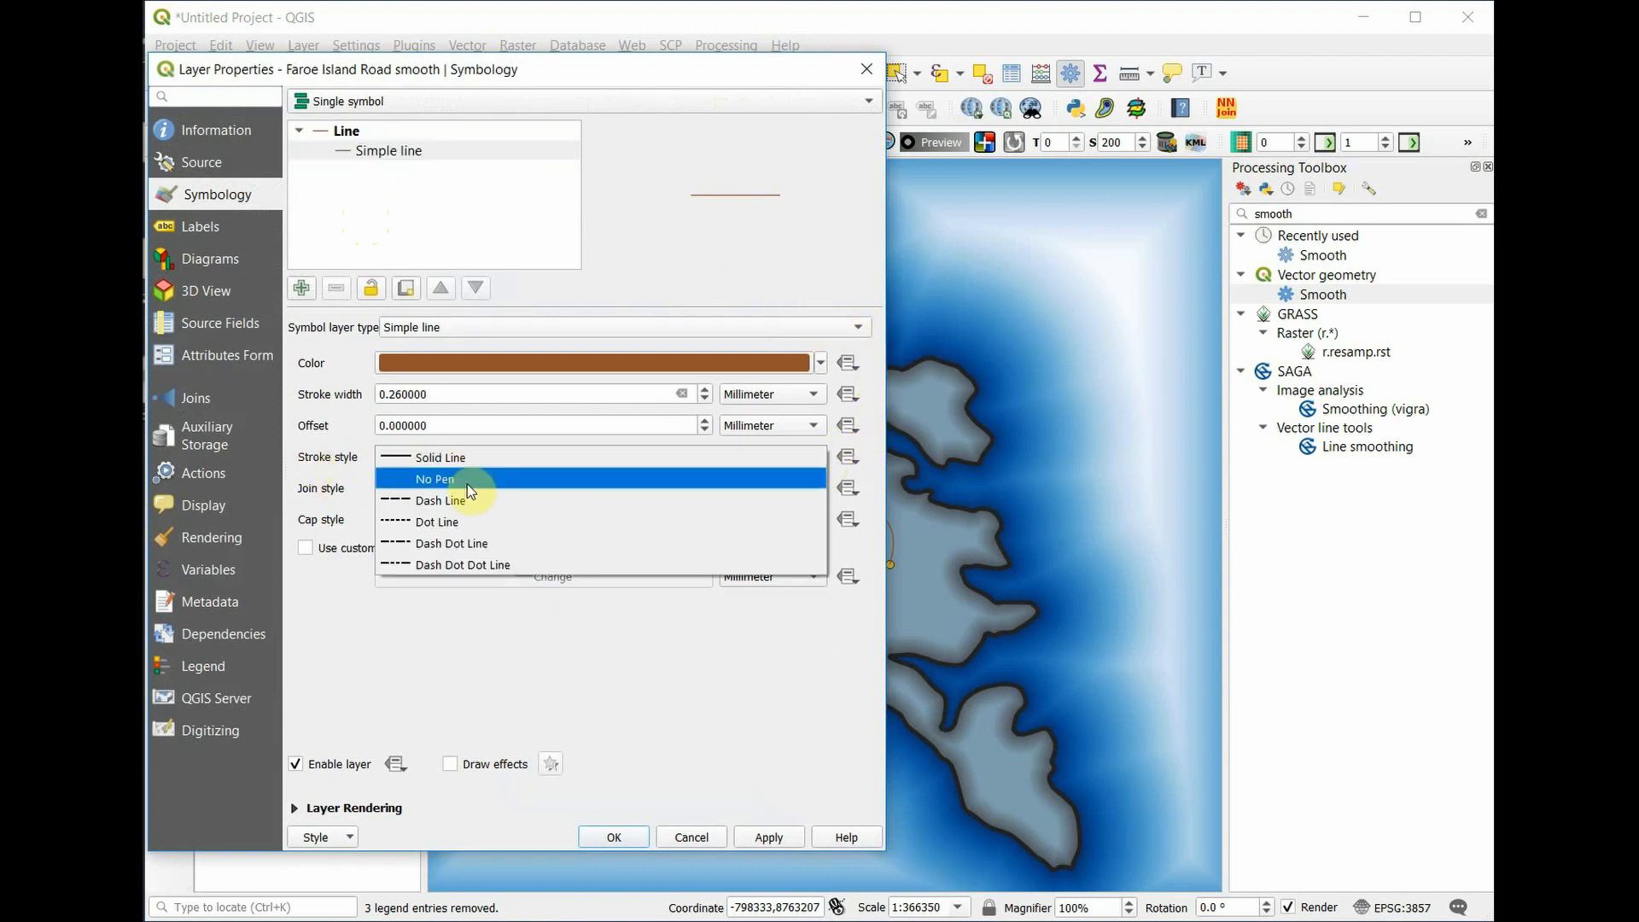
{"action": "left_click", "coordinate": [506, 512]}
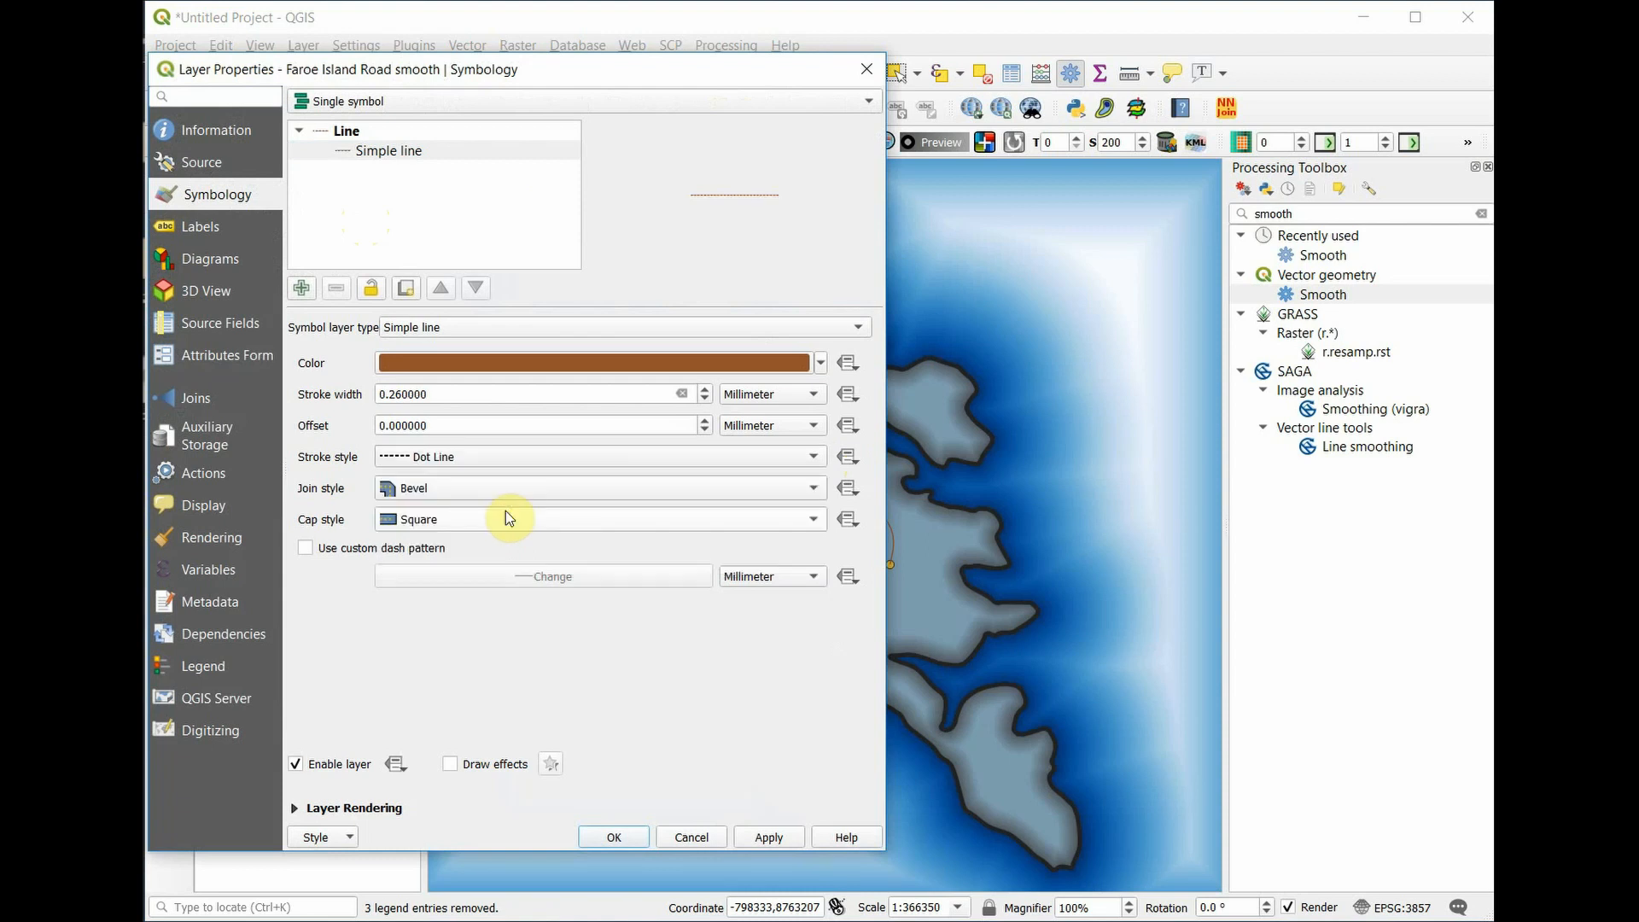
{"action": "left_click", "coordinate": [756, 838]}
Set the road line's stroke width to 0.66 mm and accept the layer properties.
{"action": "left_click", "coordinate": [701, 390]}
{"action": "left_click", "coordinate": [701, 390]}
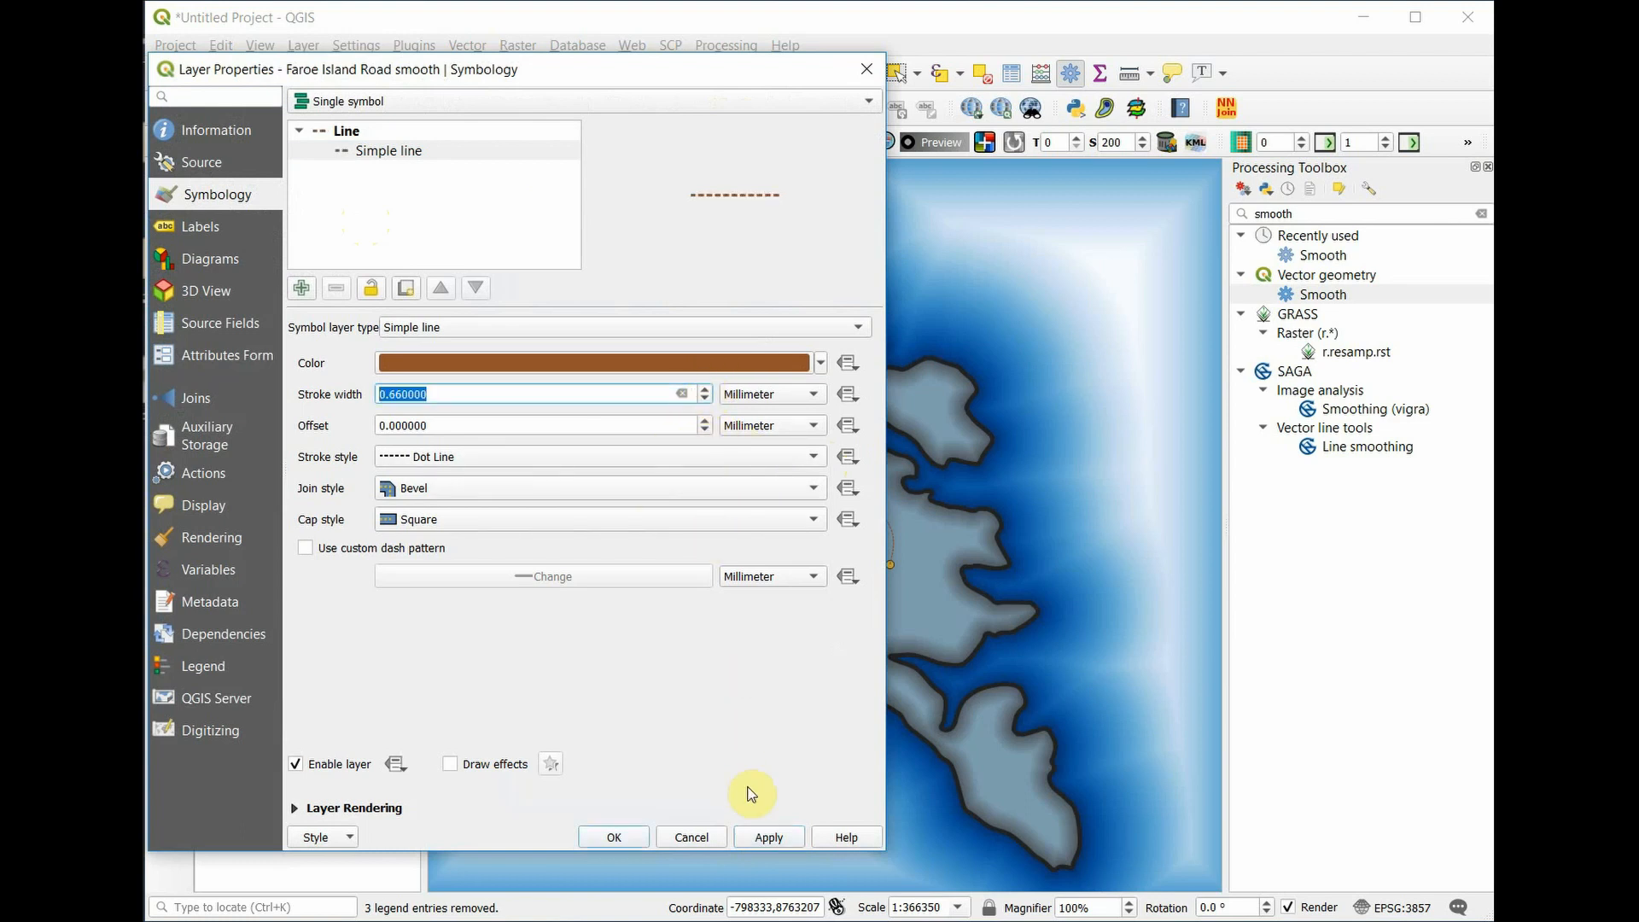
{"action": "left_click", "coordinate": [632, 840]}
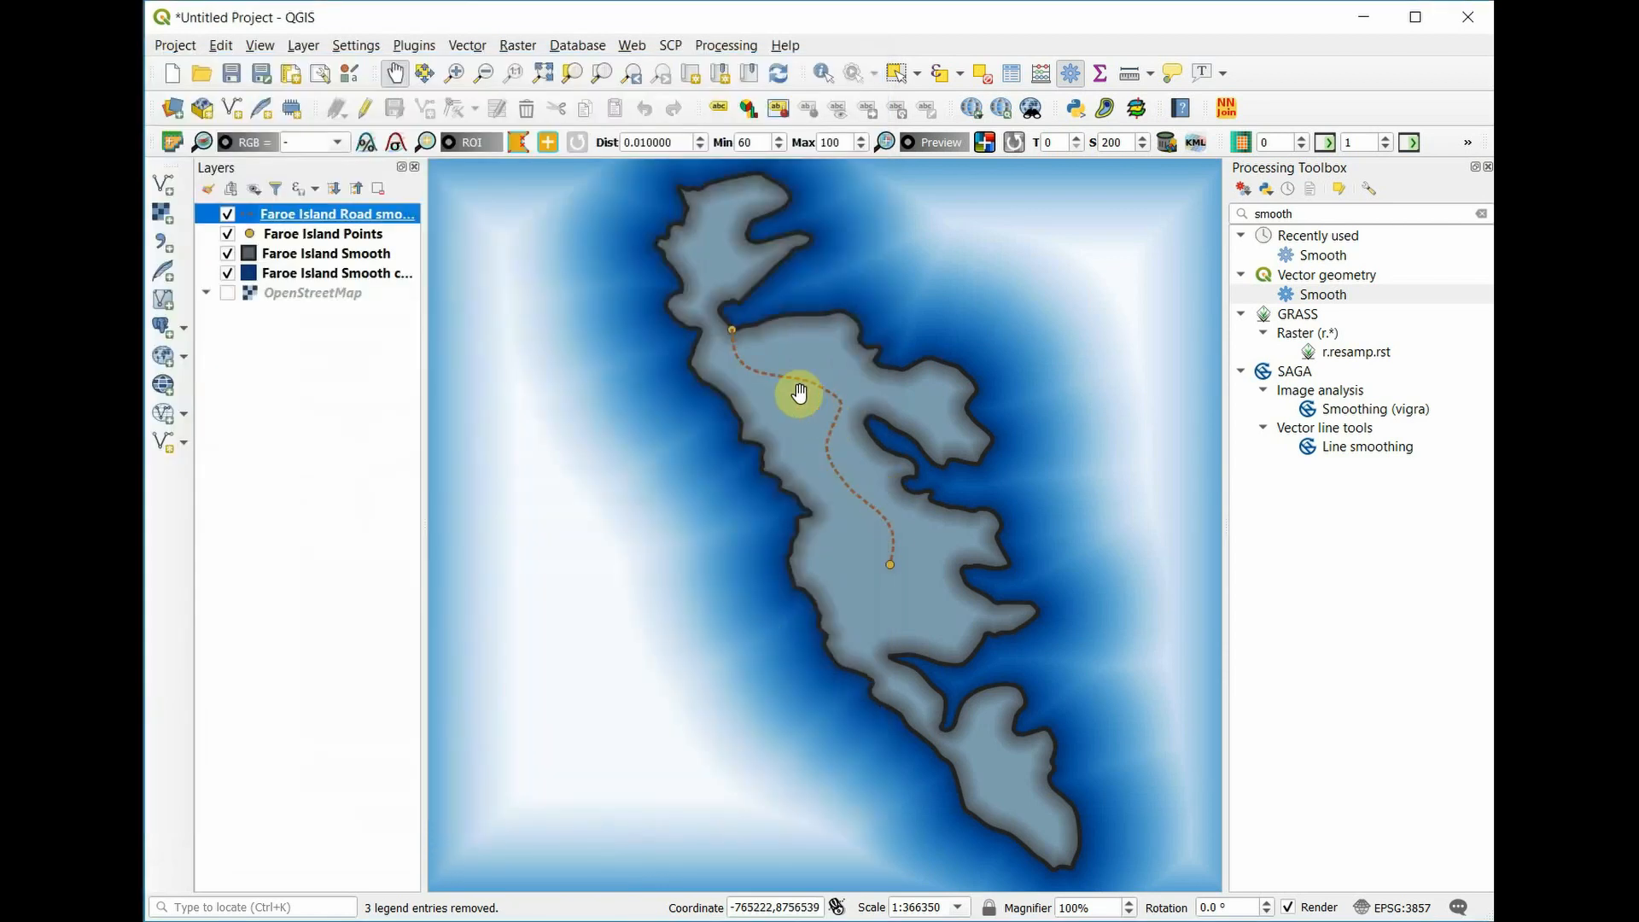
Recolor the dotted Faroe Island Road smooth line black, apply it and close the layer properties.
{"action": "double_click", "coordinate": [314, 217]}
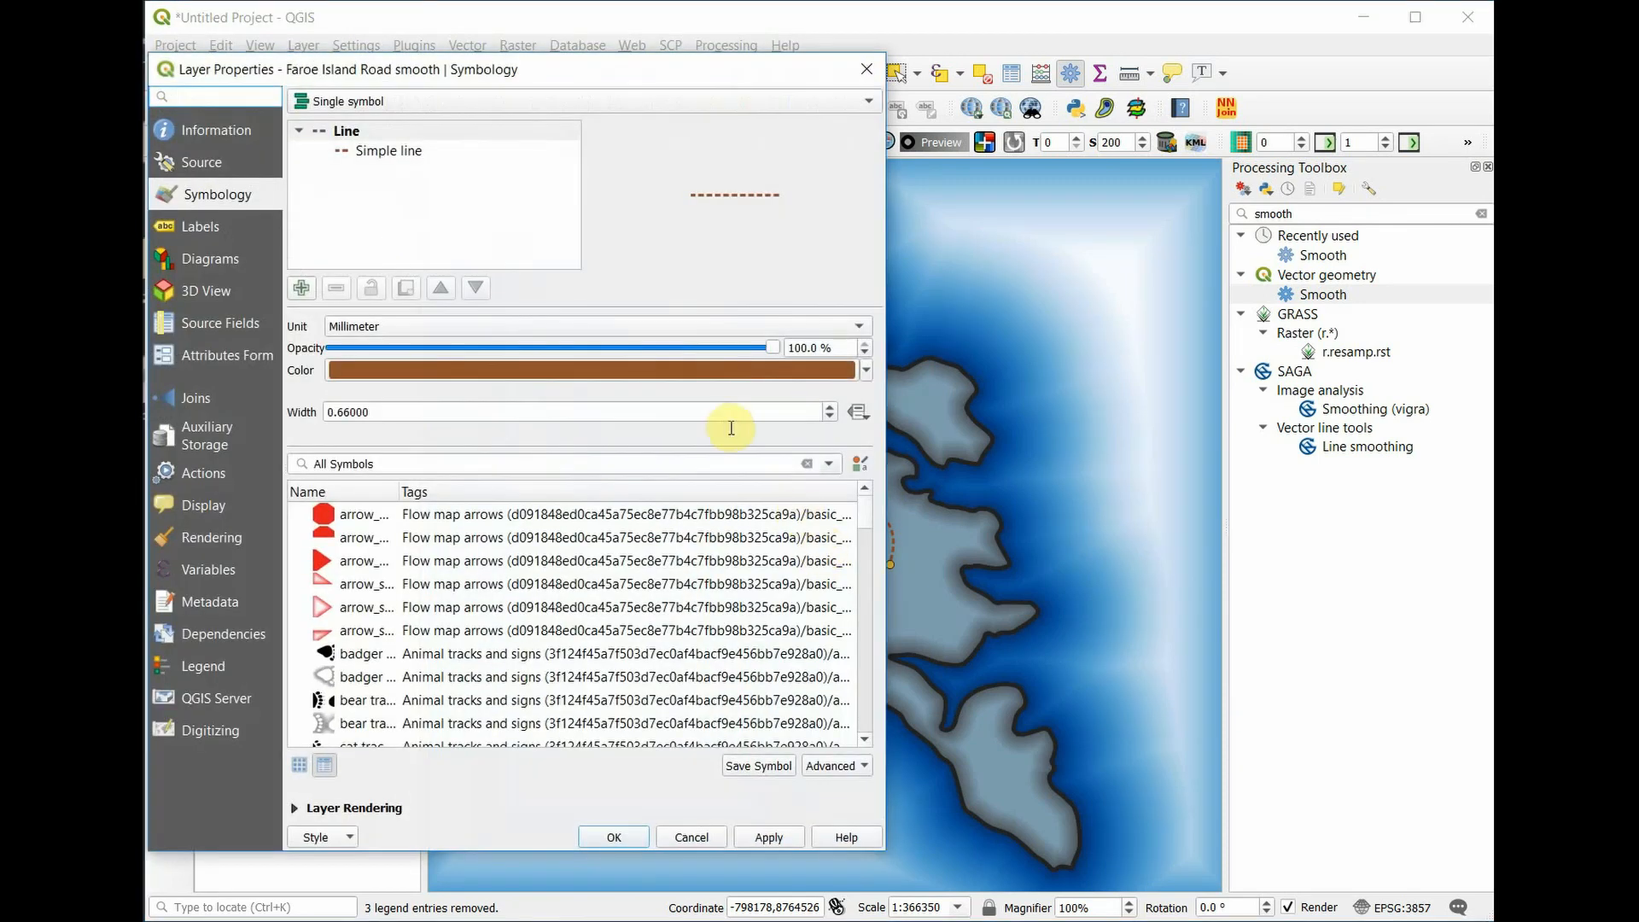
{"action": "left_click", "coordinate": [866, 369]}
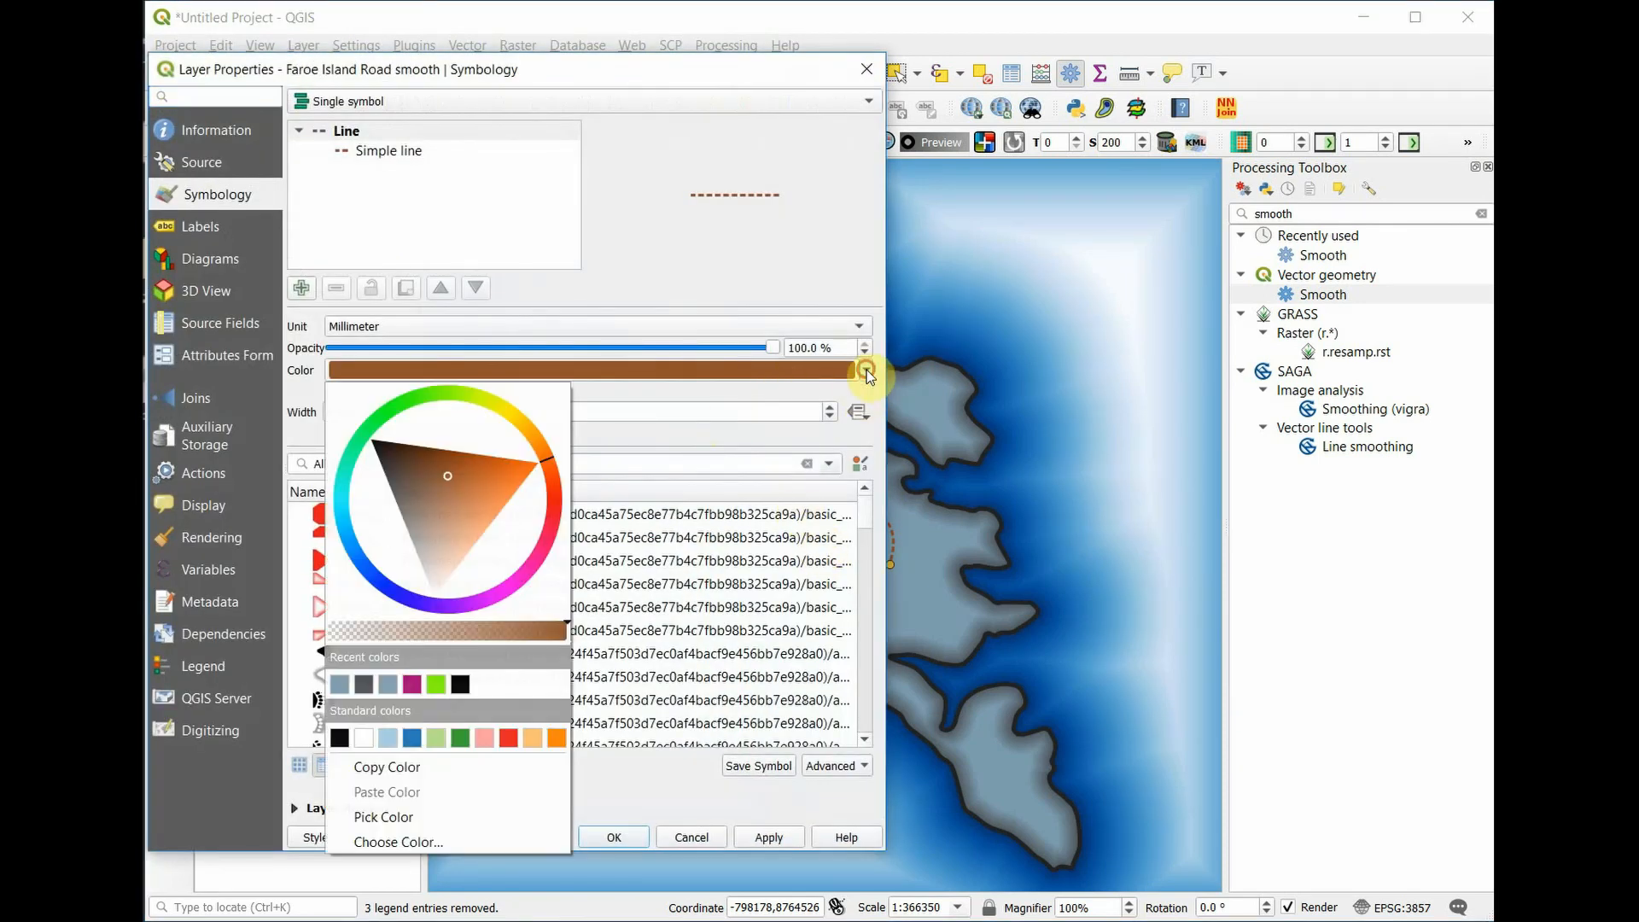
{"action": "left_click", "coordinate": [376, 442]}
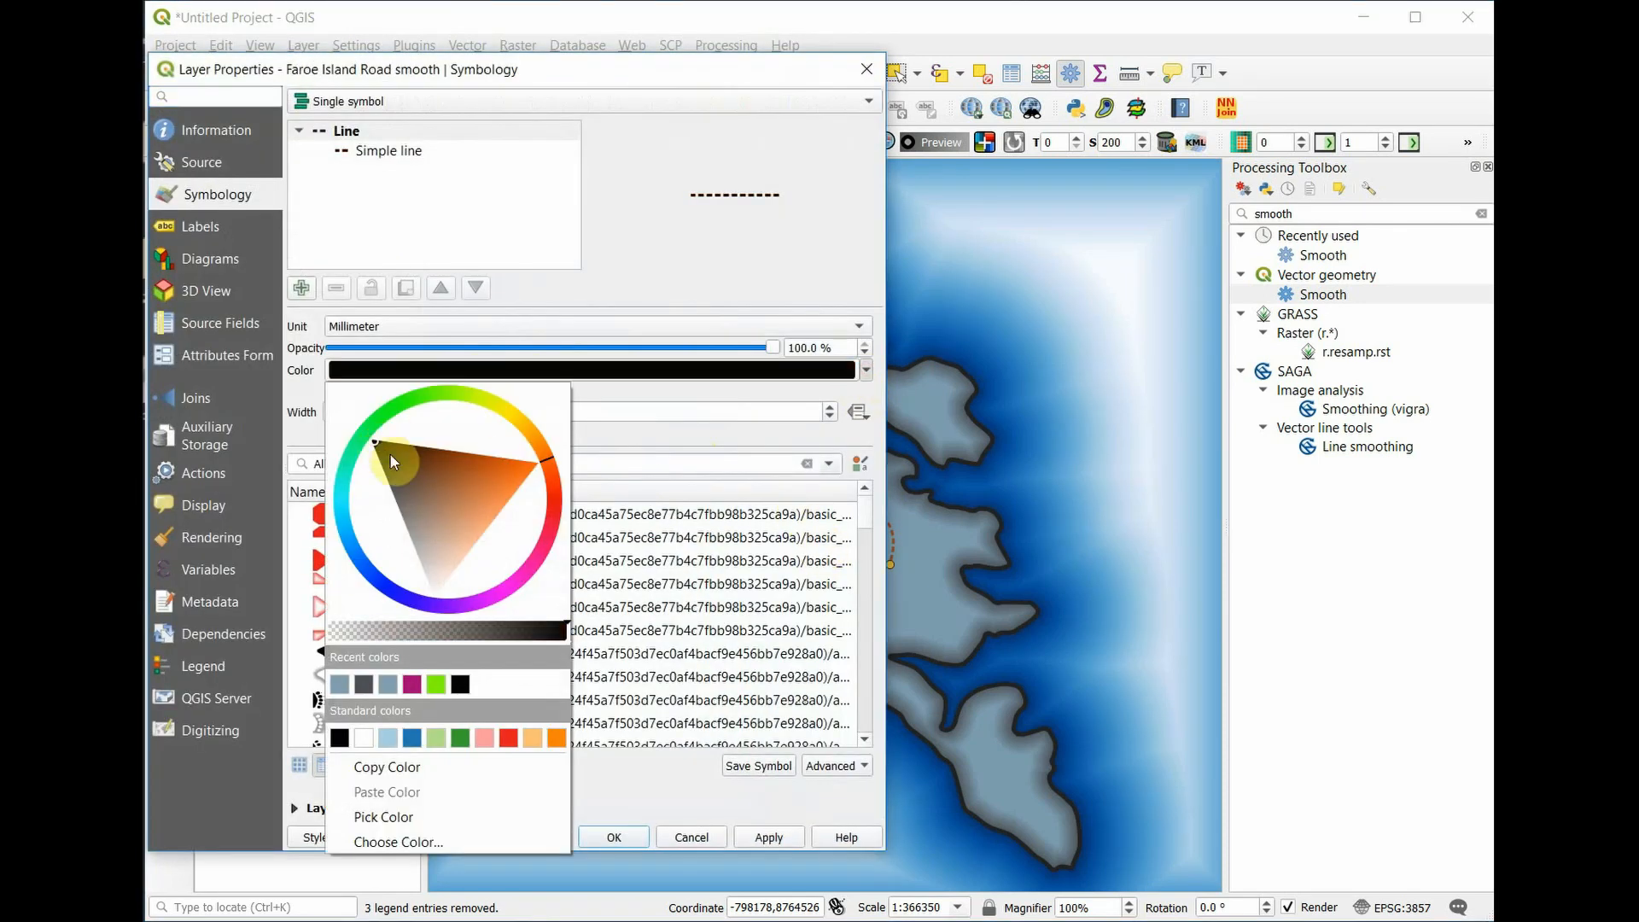
{"action": "left_click", "coordinate": [760, 835]}
{"action": "left_click", "coordinate": [599, 843]}
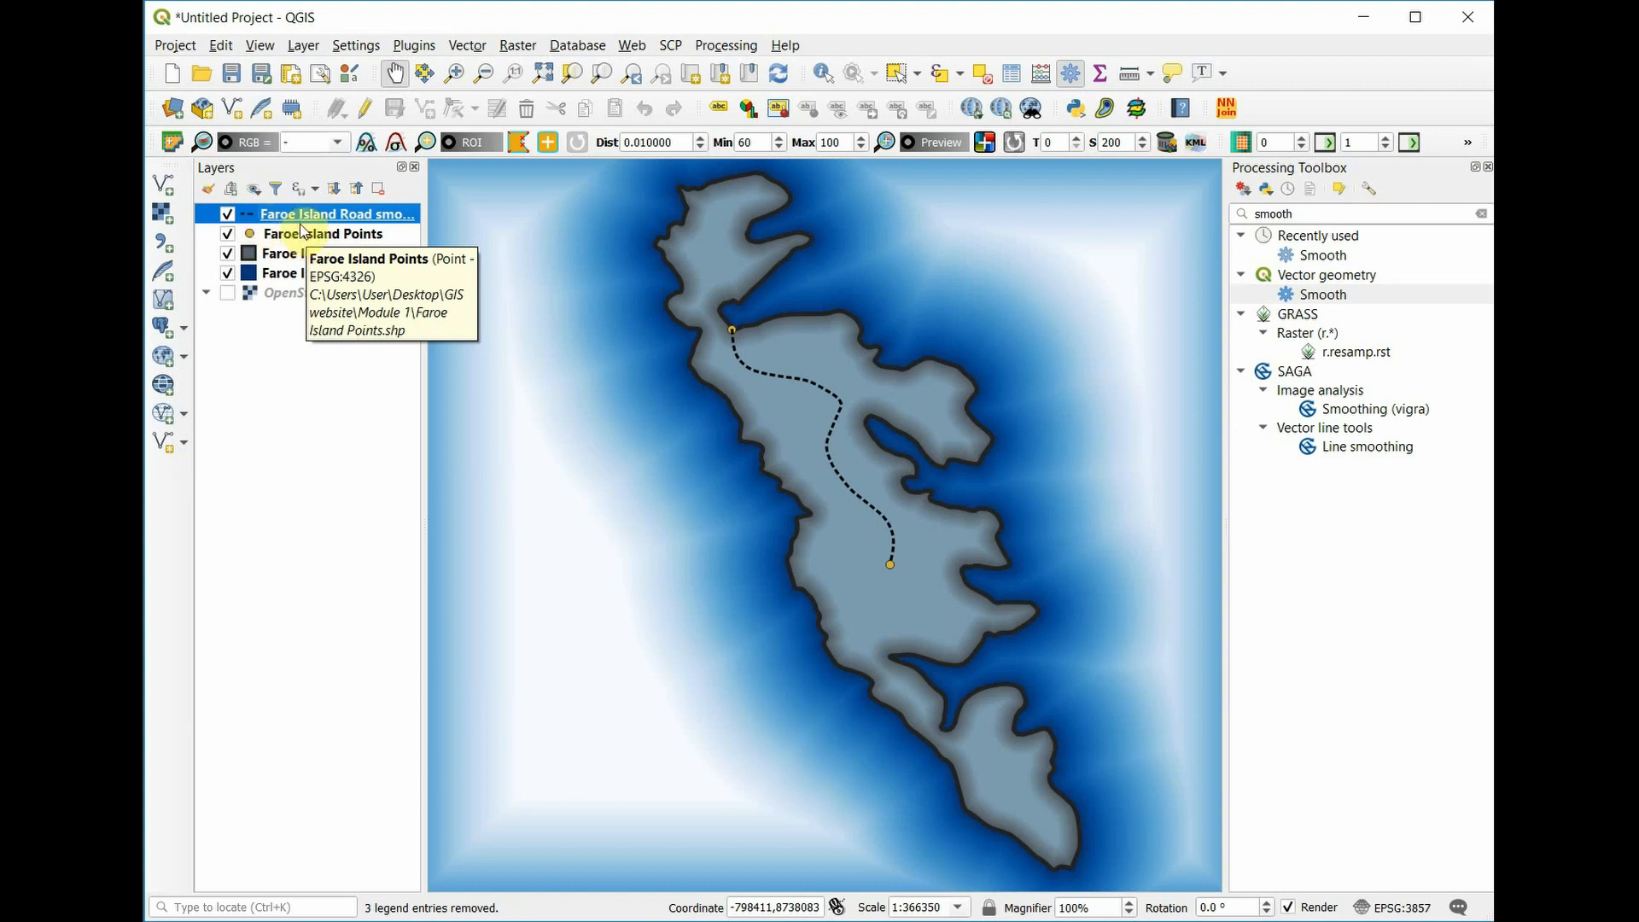
Review the simple marker settings and available marker shapes of the Faroe Island Points layer, leaving them unaltered.
{"action": "left_click", "coordinate": [298, 232]}
{"action": "double_click", "coordinate": [299, 232]}
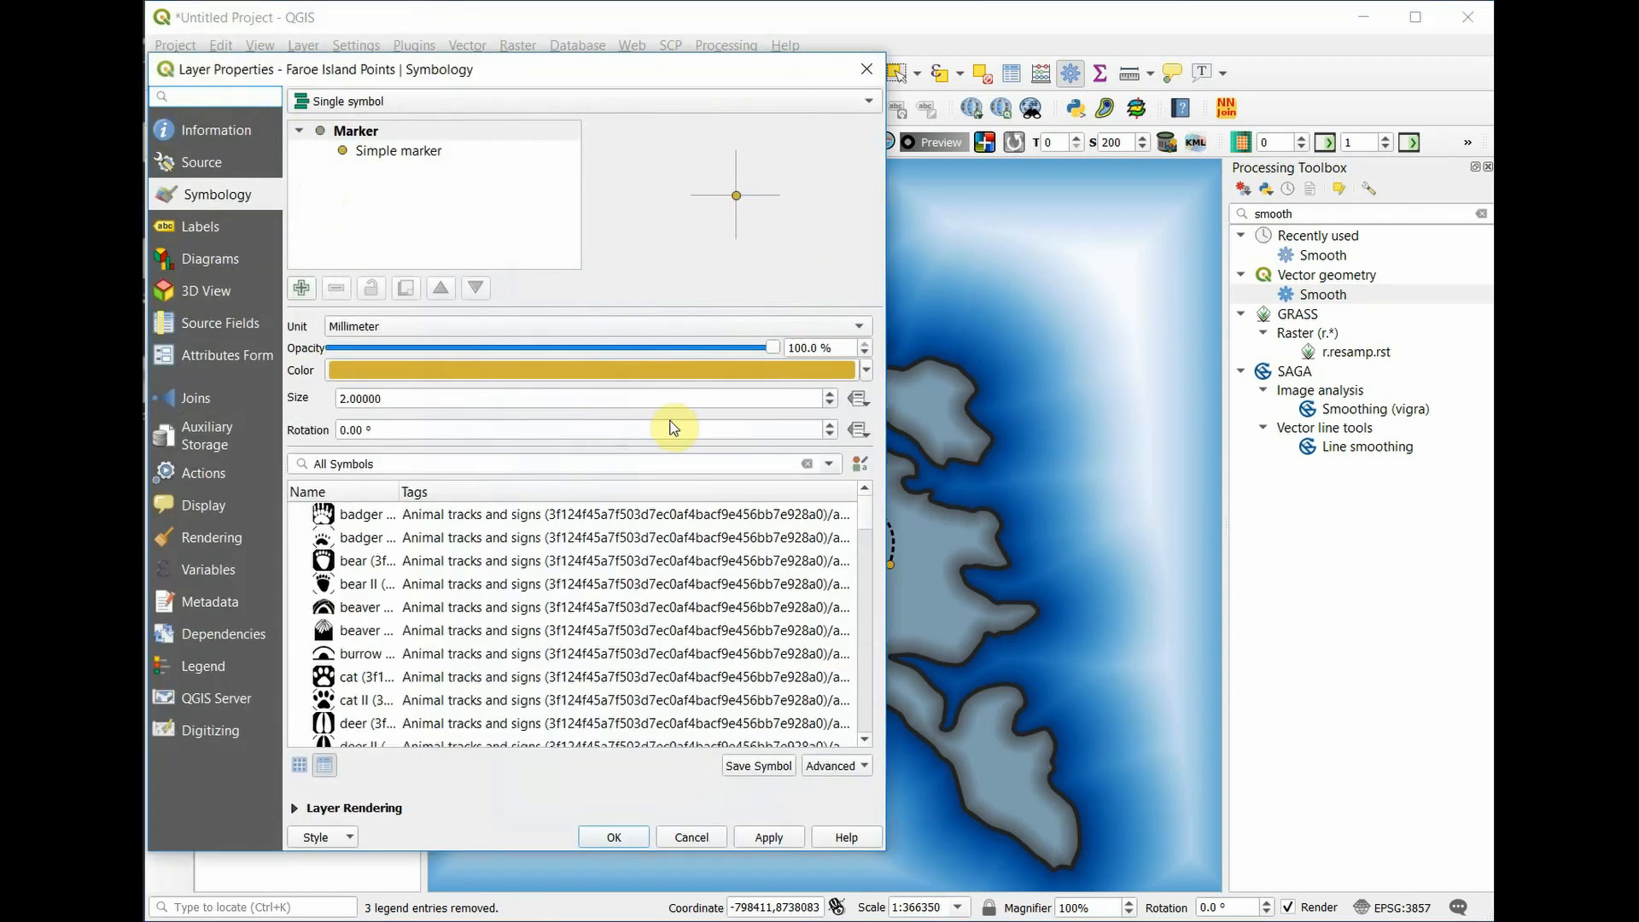
{"action": "left_click", "coordinate": [389, 152]}
{"action": "scroll", "coordinate": [873, 454], "scroll_direction": "down", "scroll_amount": 2}
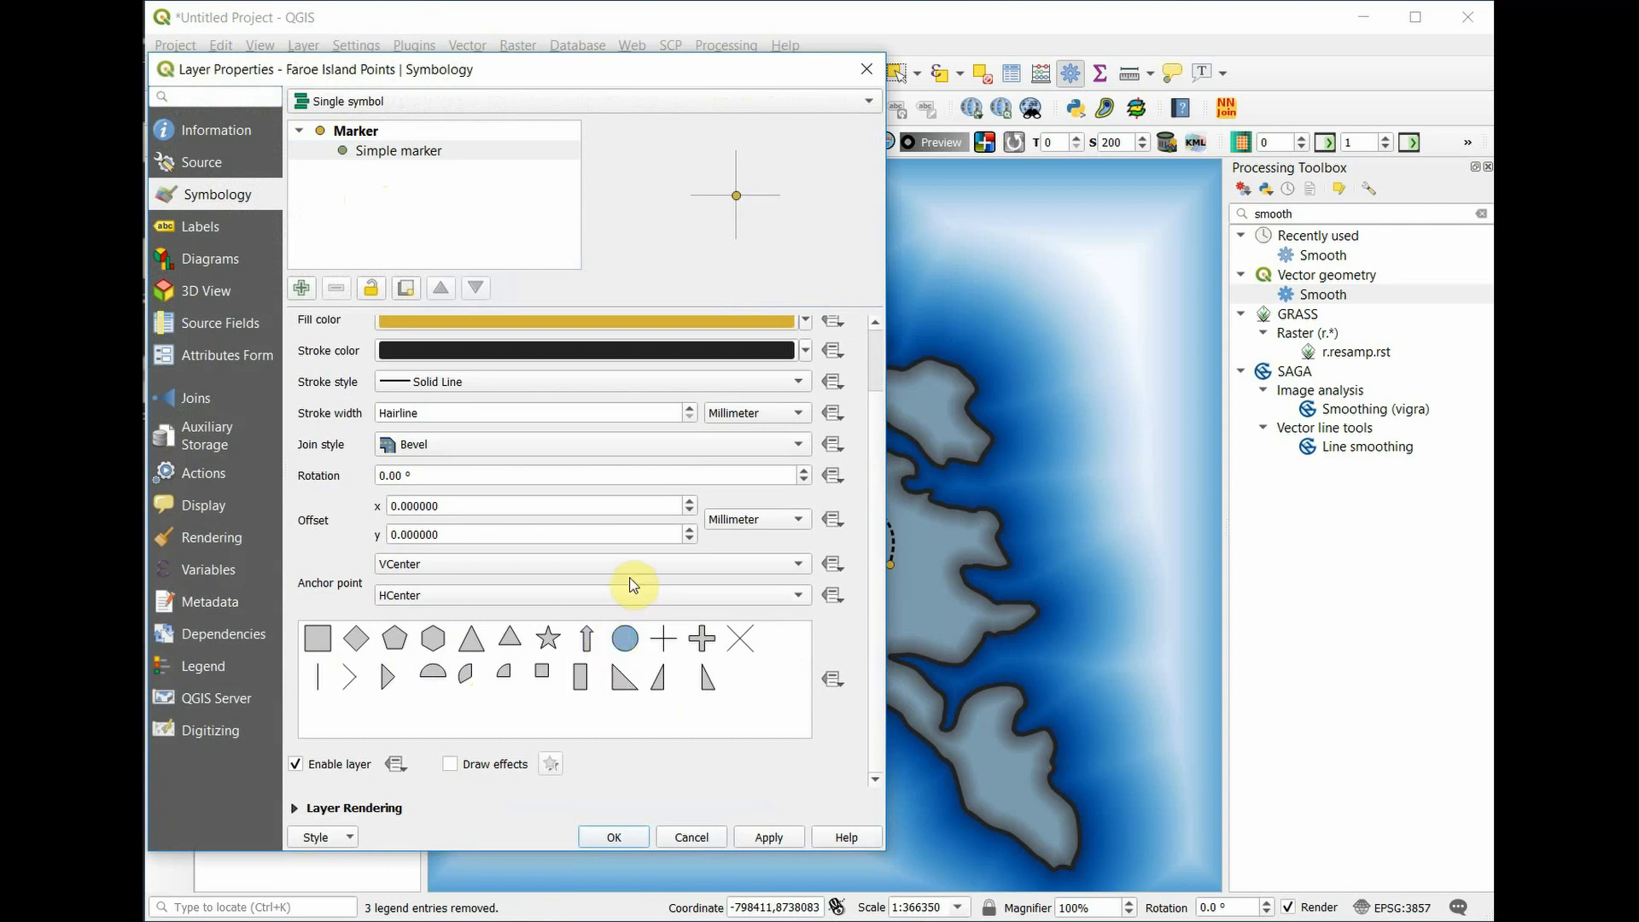
{"action": "left_click", "coordinate": [867, 68]}
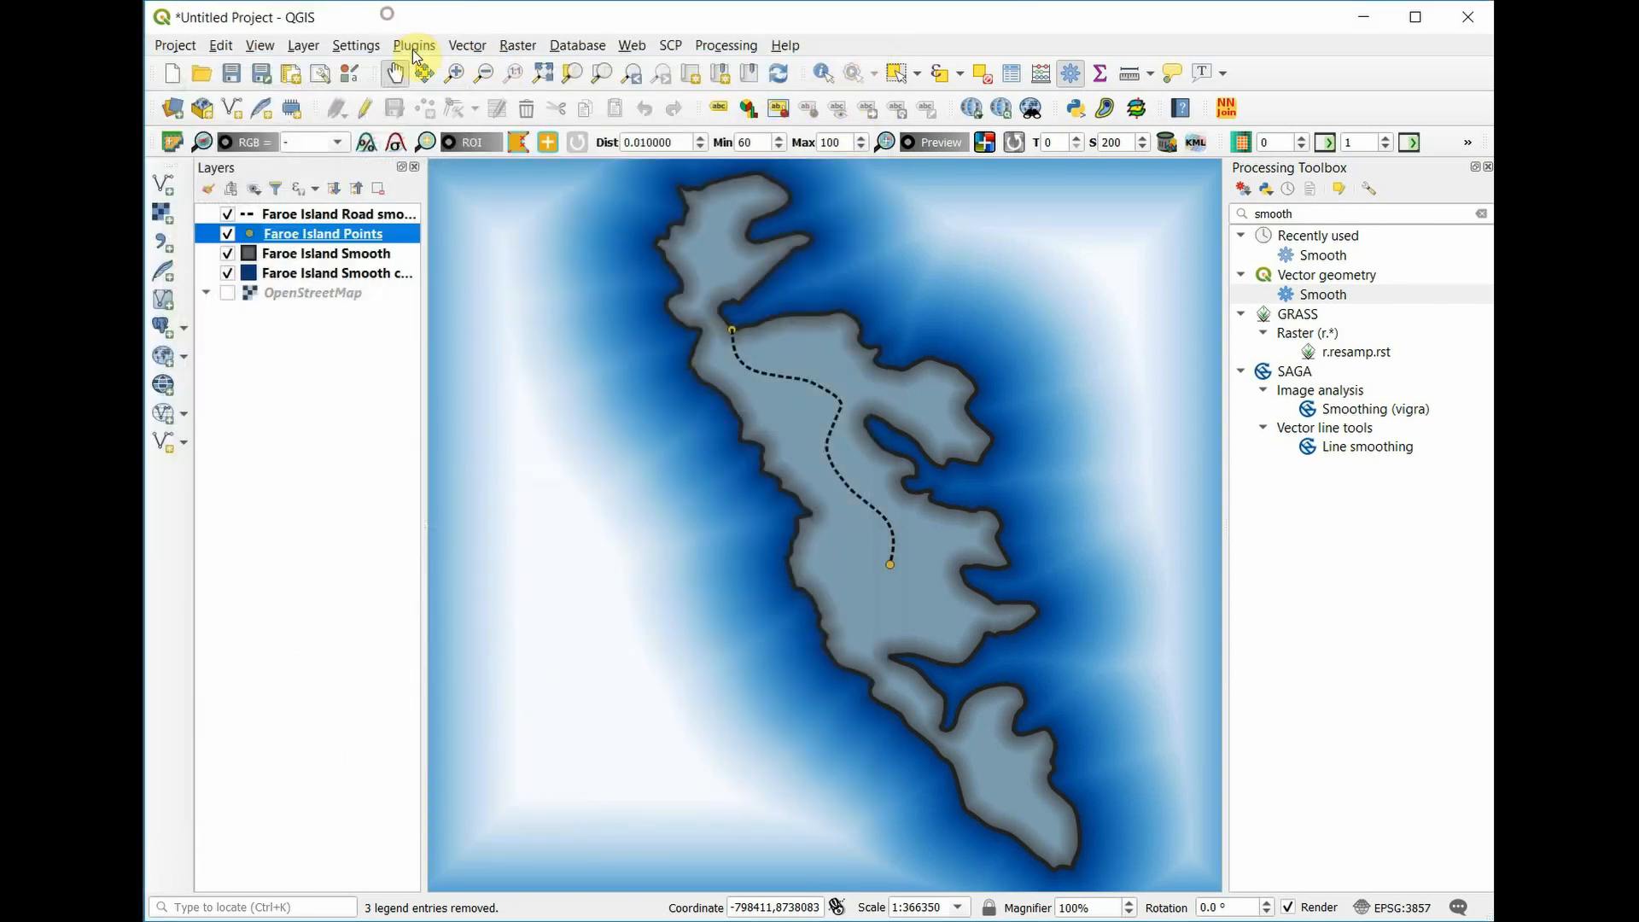
Search the plugin manager for "resource", view the details of QGIS Resource Sharing and close the manager.
{"action": "left_click", "coordinate": [414, 53]}
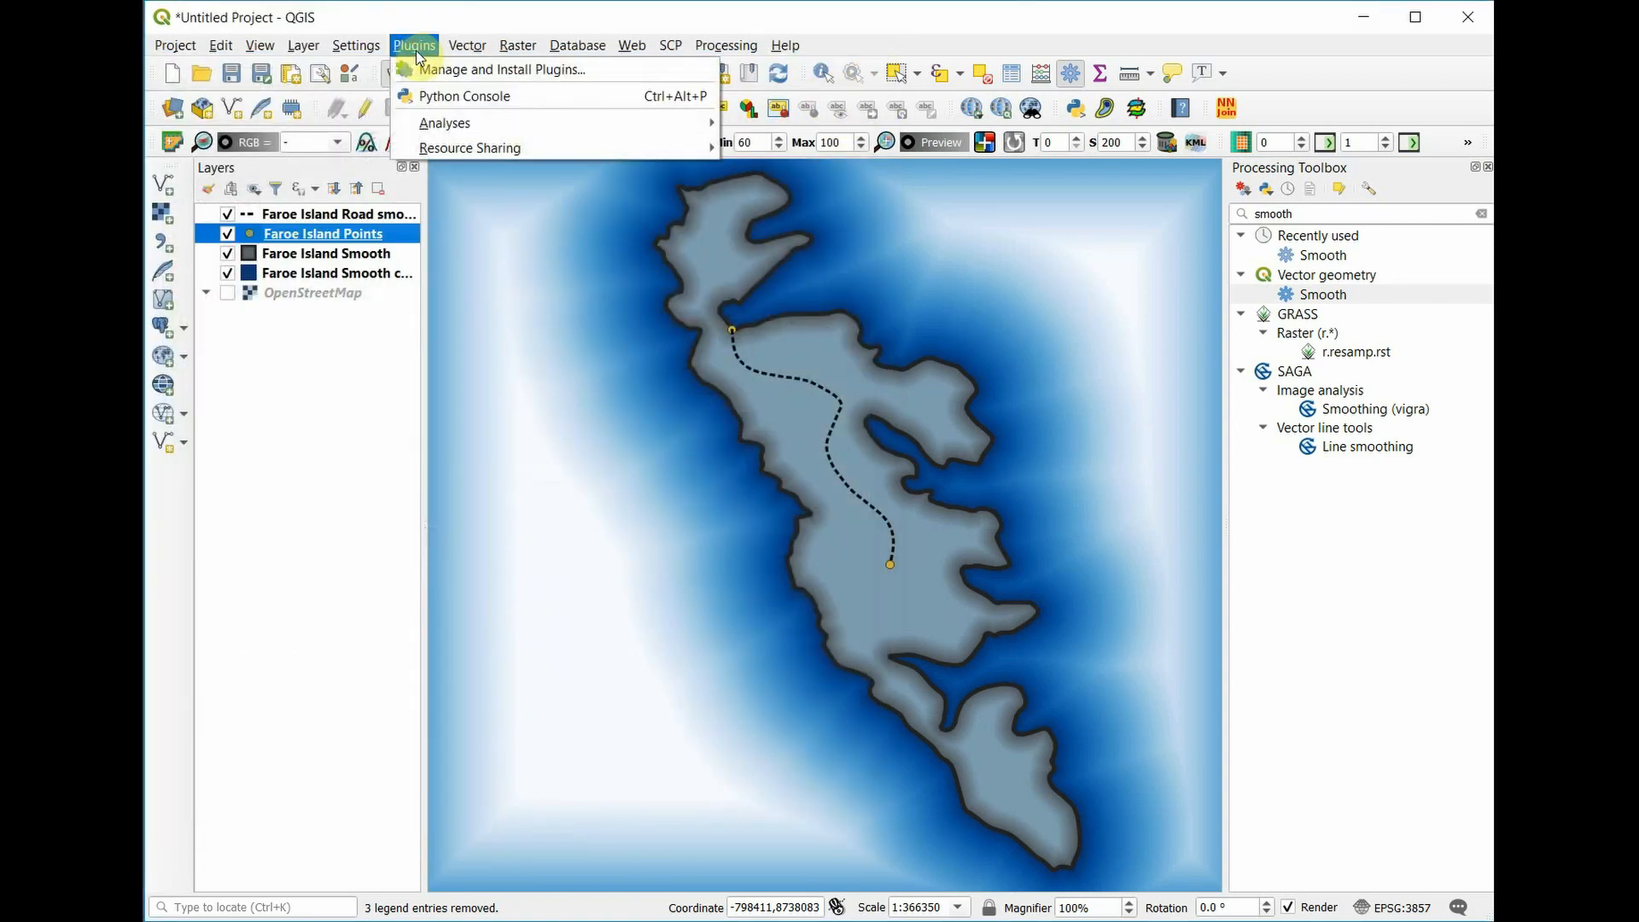
{"action": "left_click", "coordinate": [432, 72]}
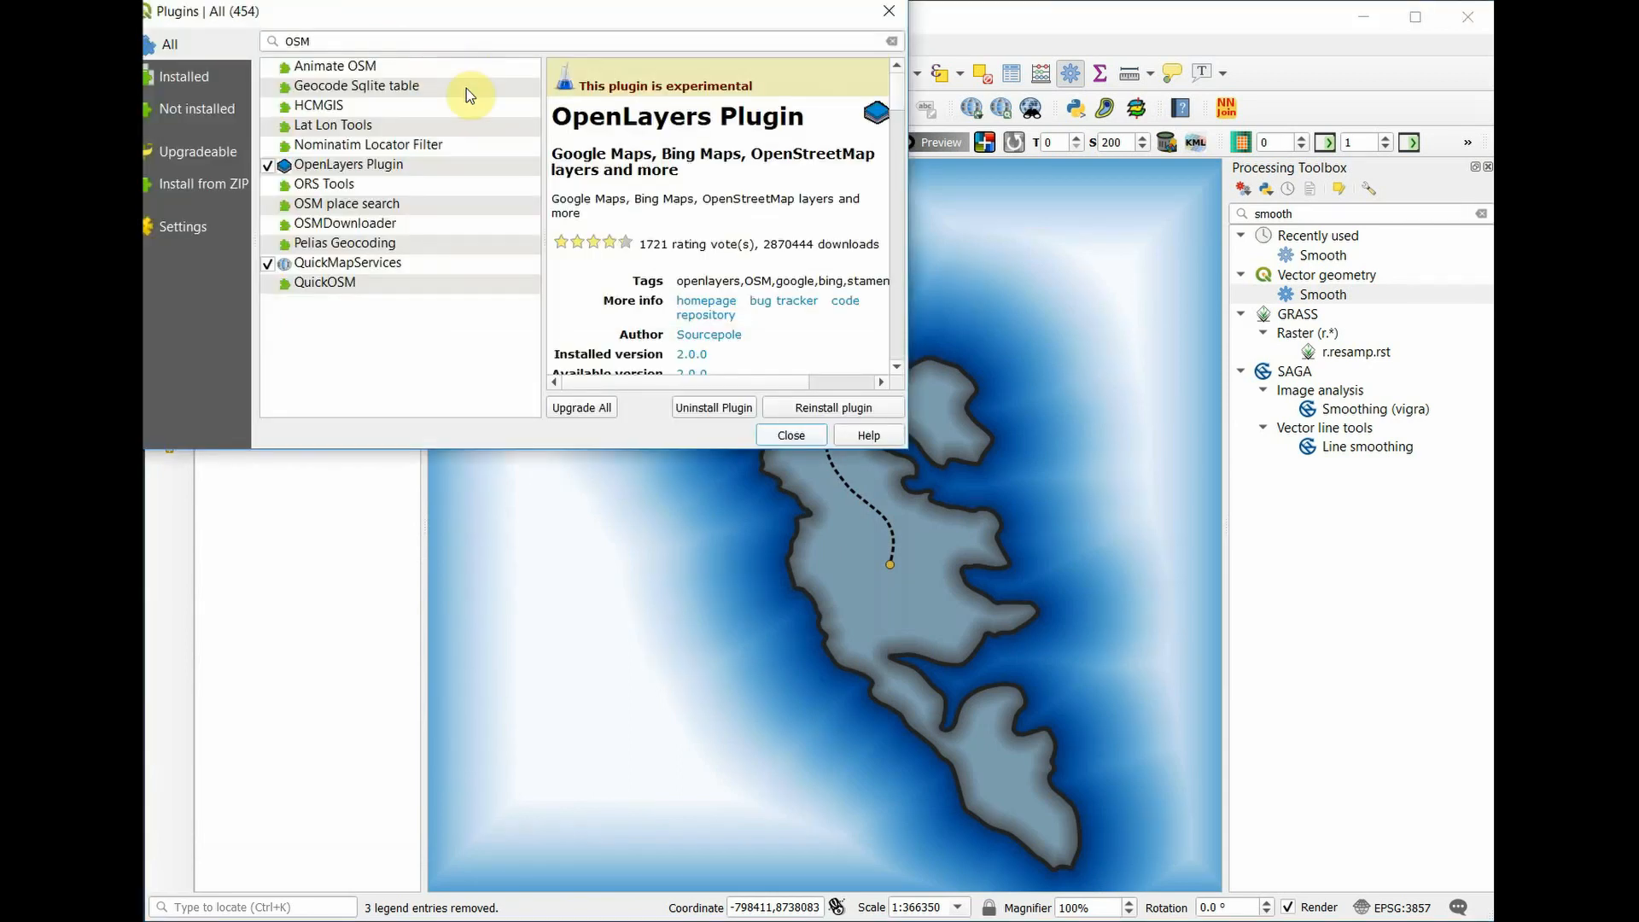
{"action": "double_click", "coordinate": [473, 34]}
{"action": "type", "text": "resource"}
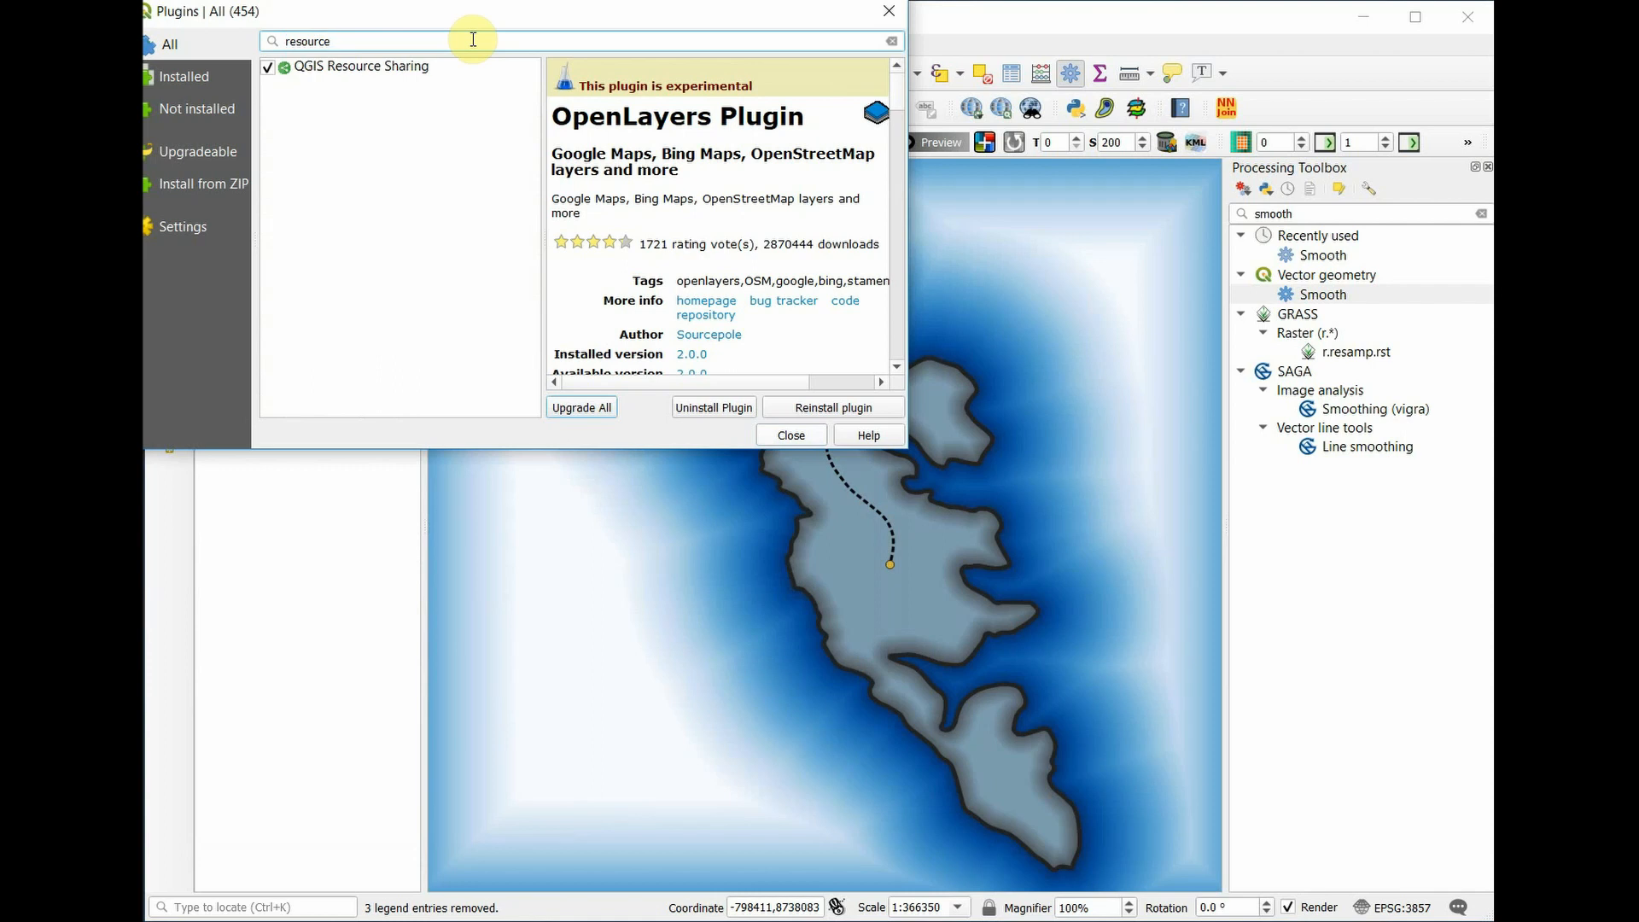
{"action": "left_click", "coordinate": [326, 77]}
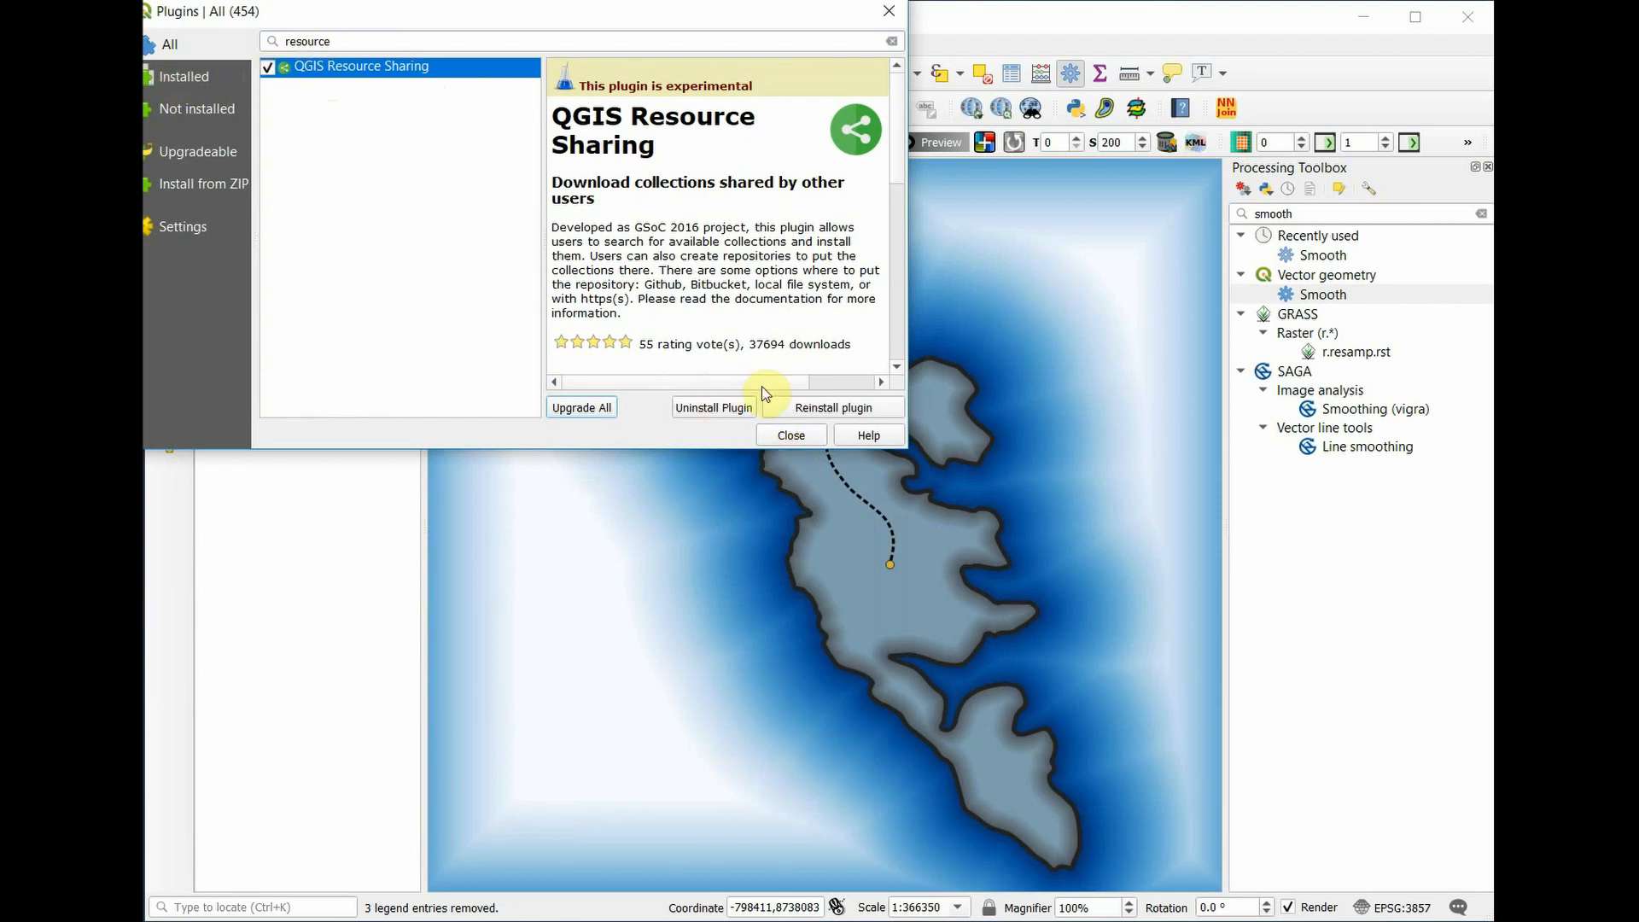
{"action": "left_click", "coordinate": [795, 434]}
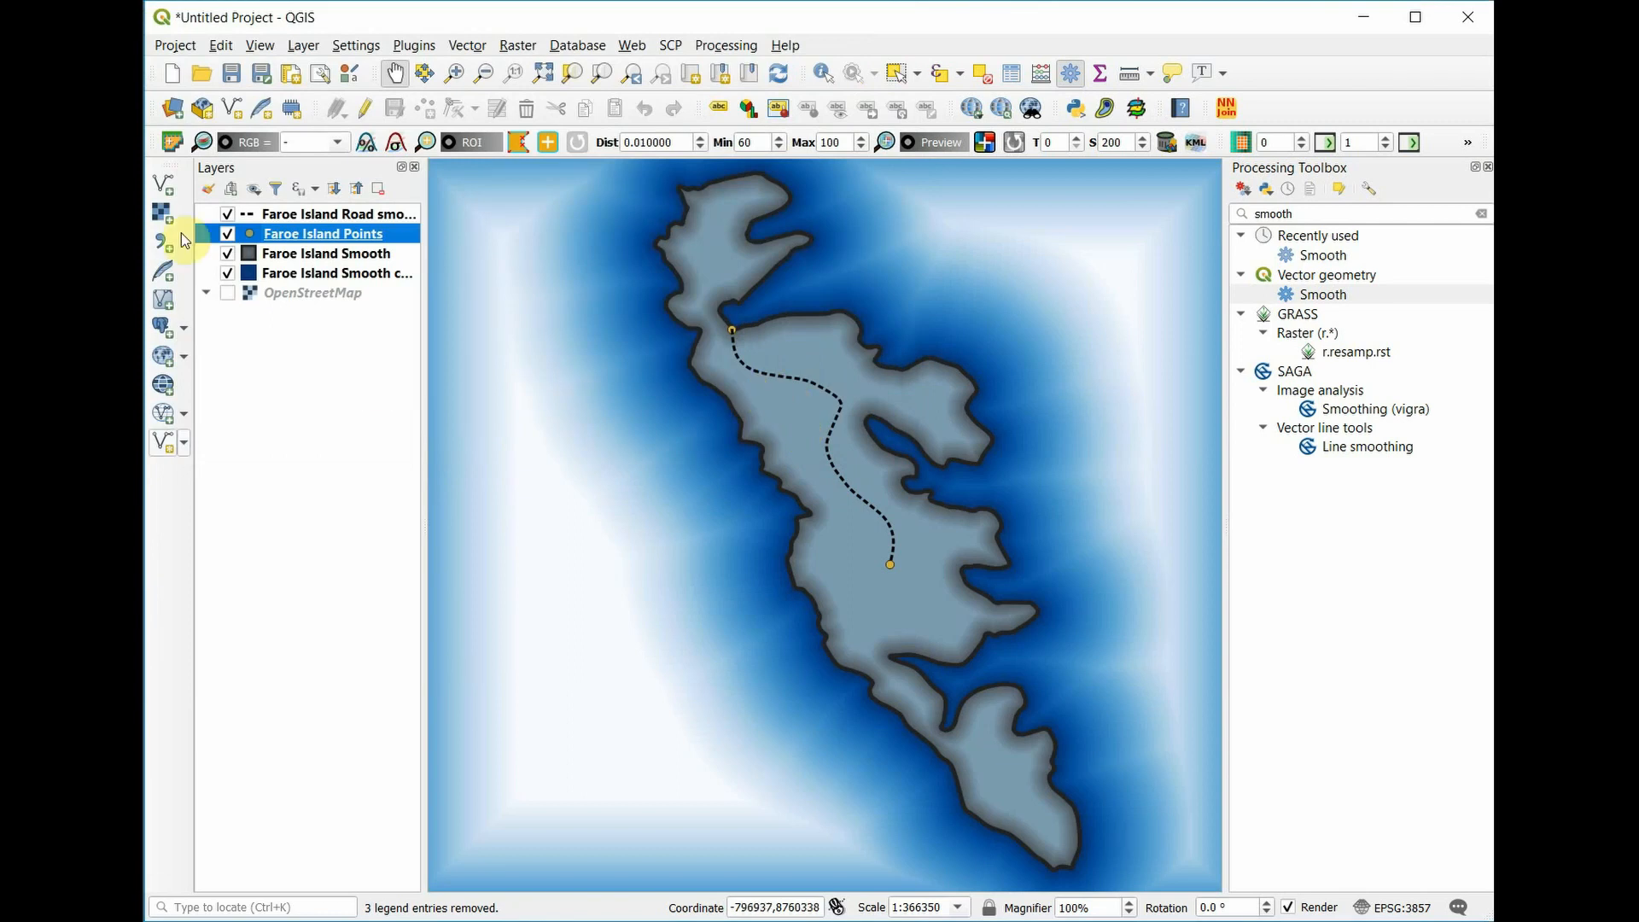
Open the Resource Sharing collections, view the details of Nautical symbols for marine charts and close the dialog.
{"action": "left_click", "coordinate": [415, 47]}
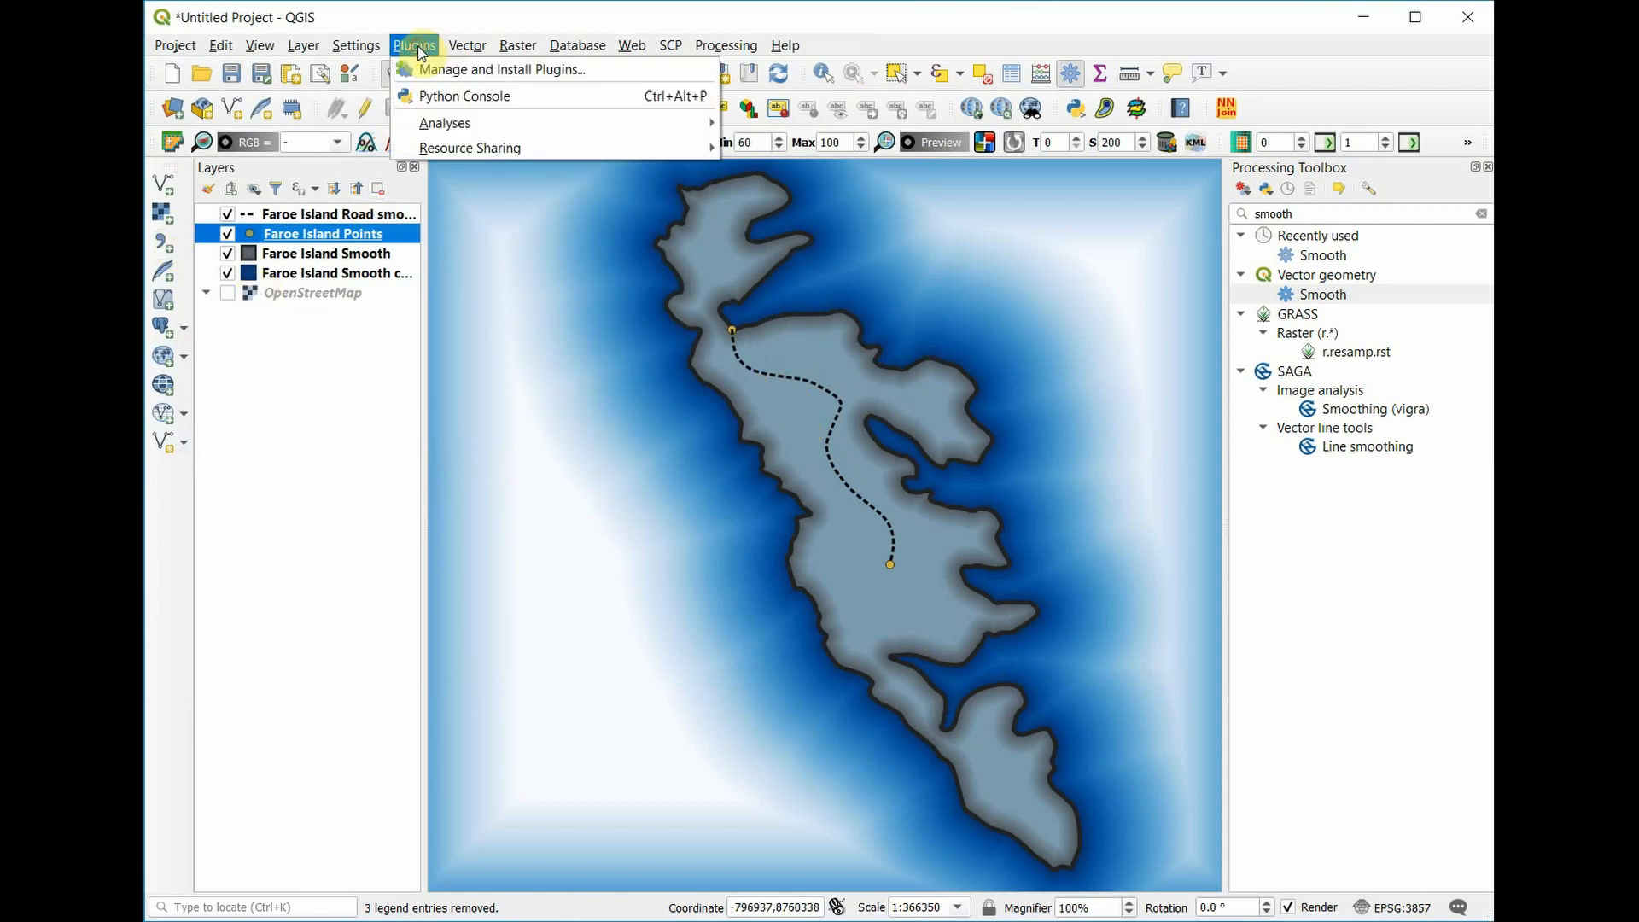
{"action": "mouse_move", "coordinate": [470, 149]}
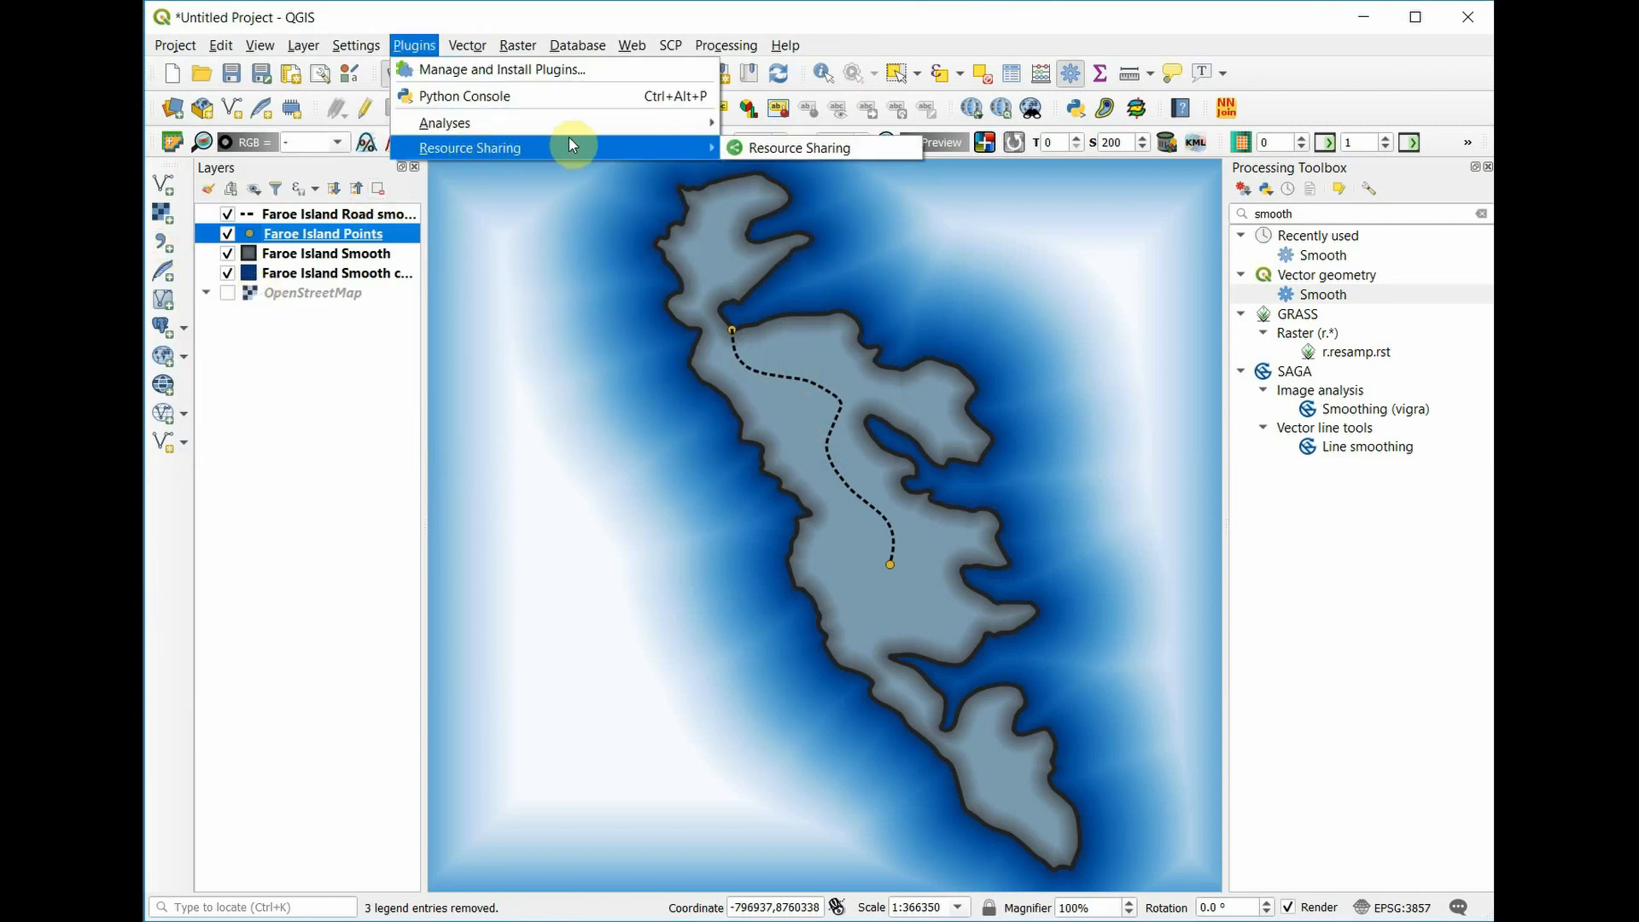
{"action": "left_click", "coordinate": [775, 145]}
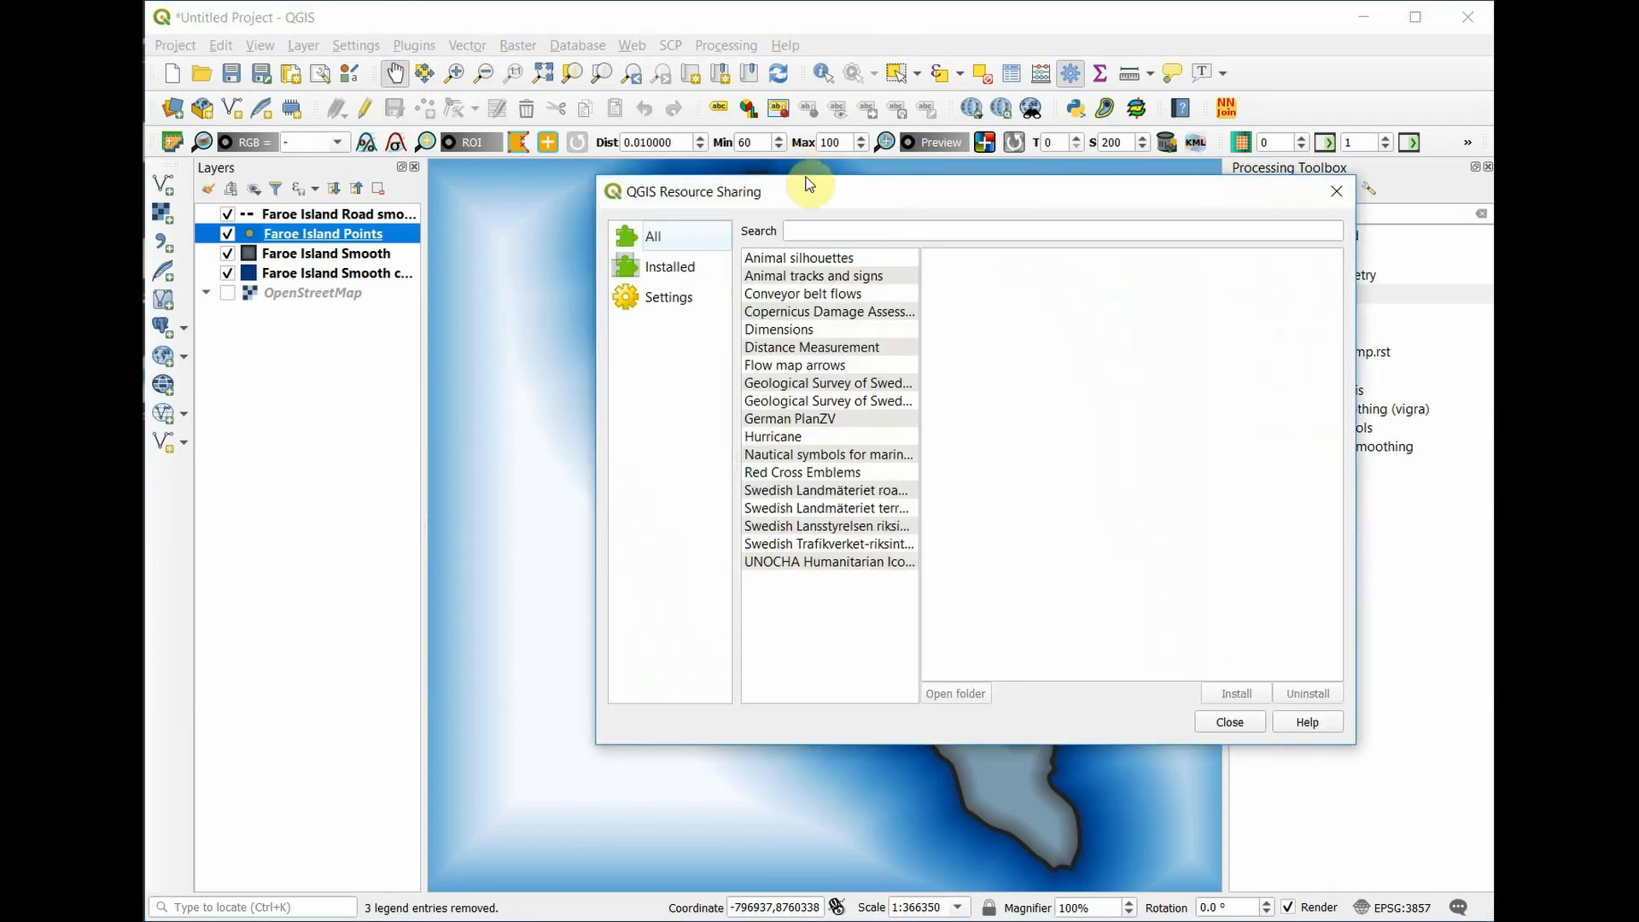
{"action": "left_click_drag", "start_coordinate": [911, 200], "coordinate": [811, 149]}
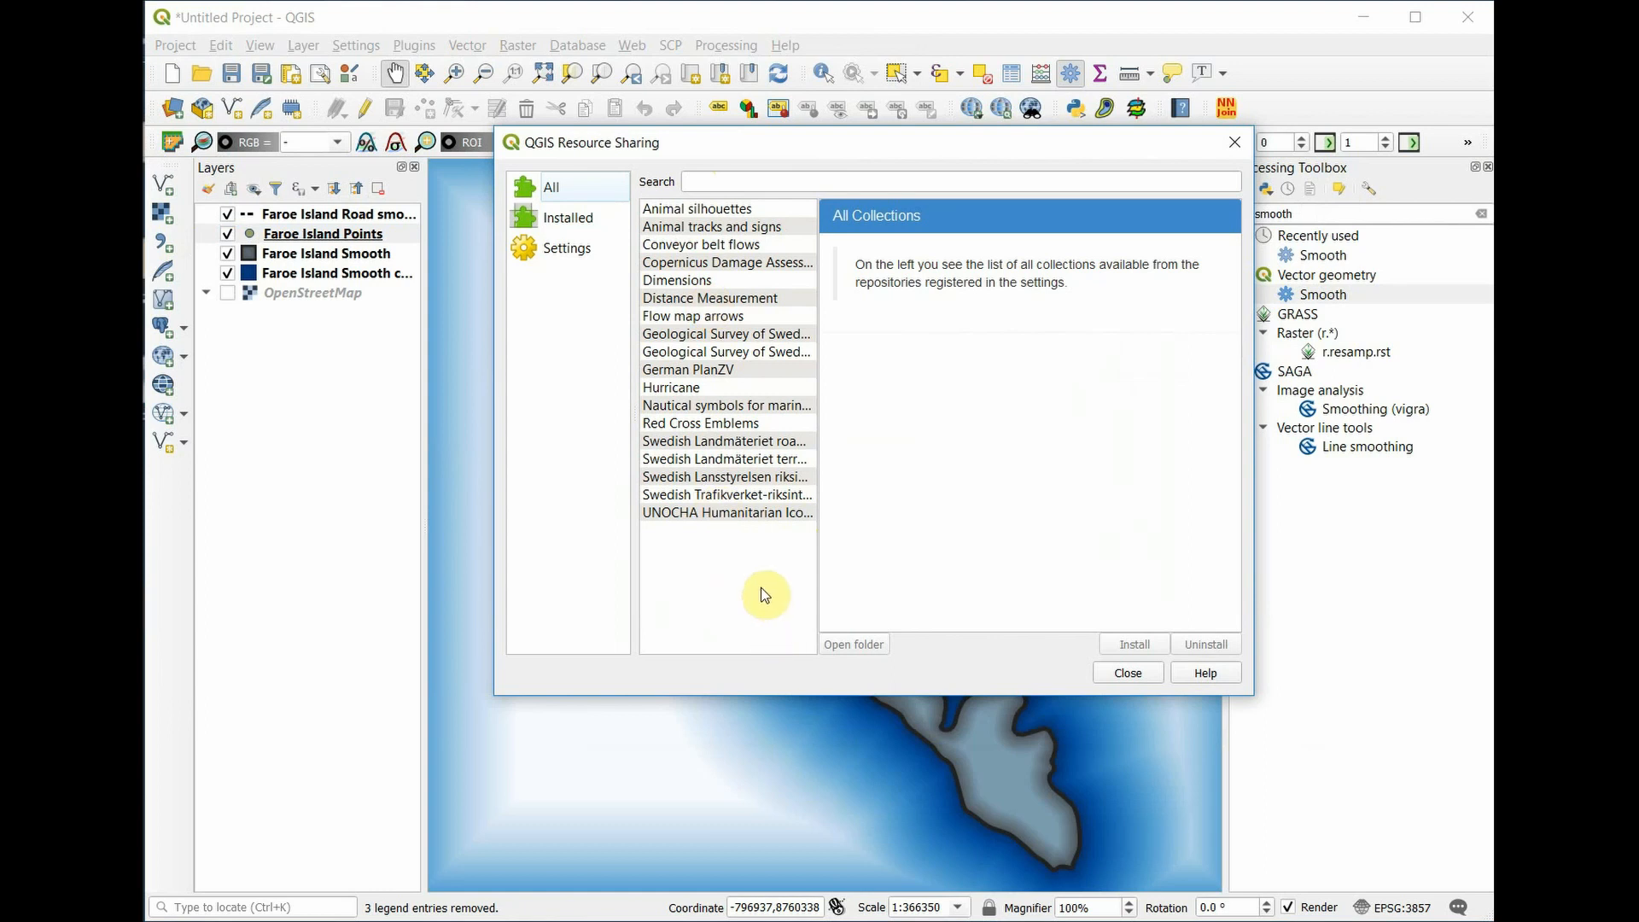
{"action": "left_click", "coordinate": [681, 407]}
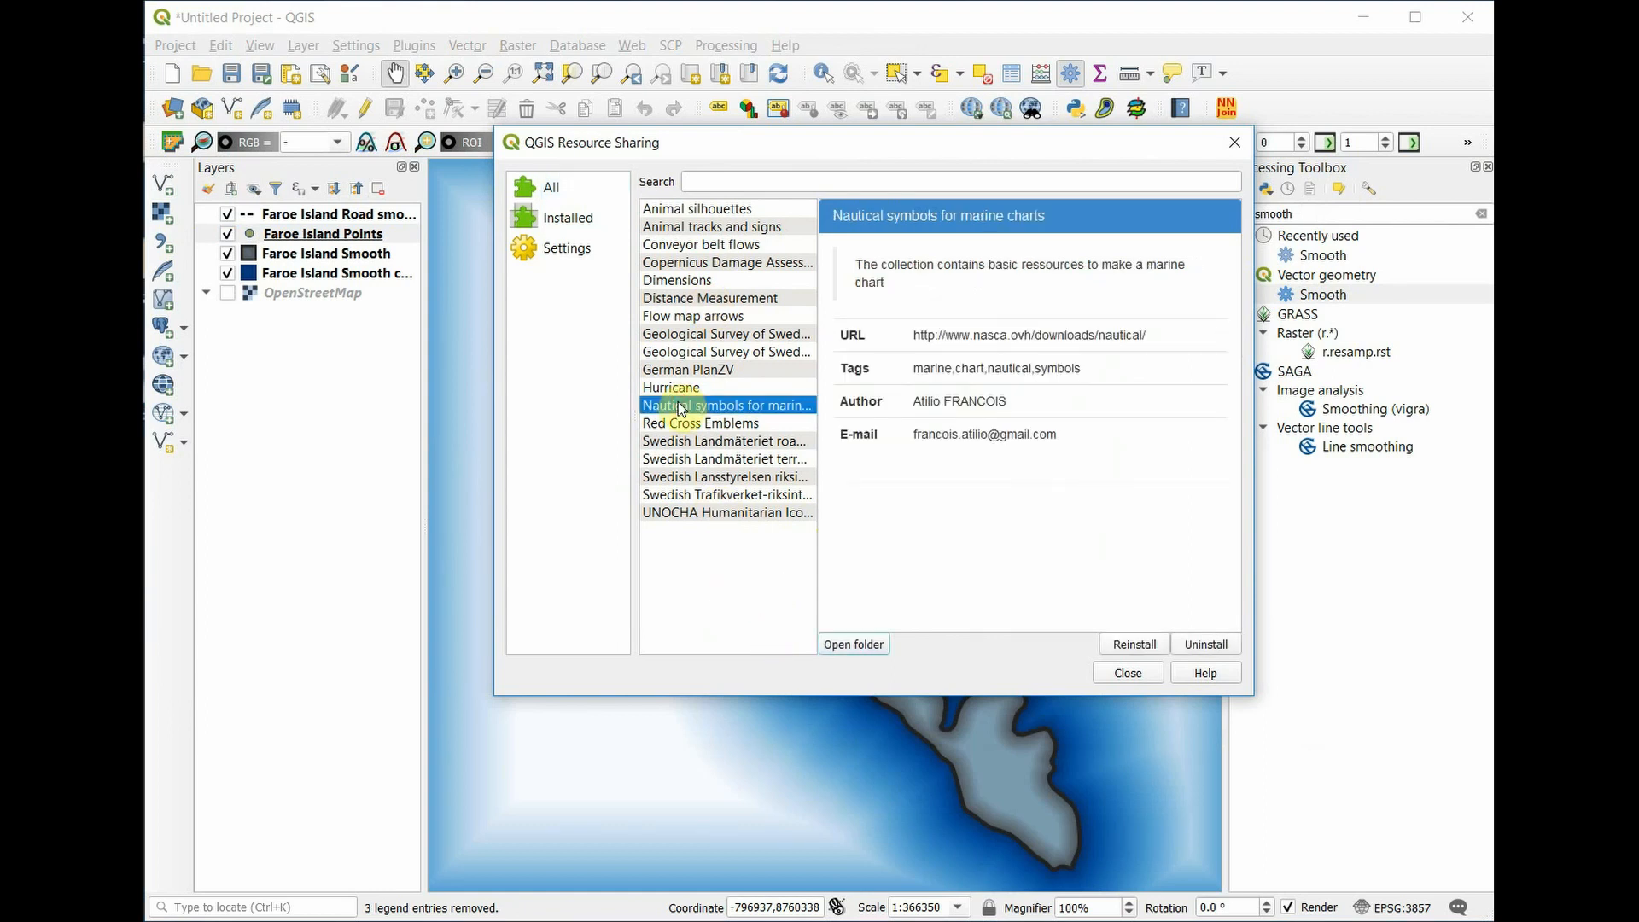
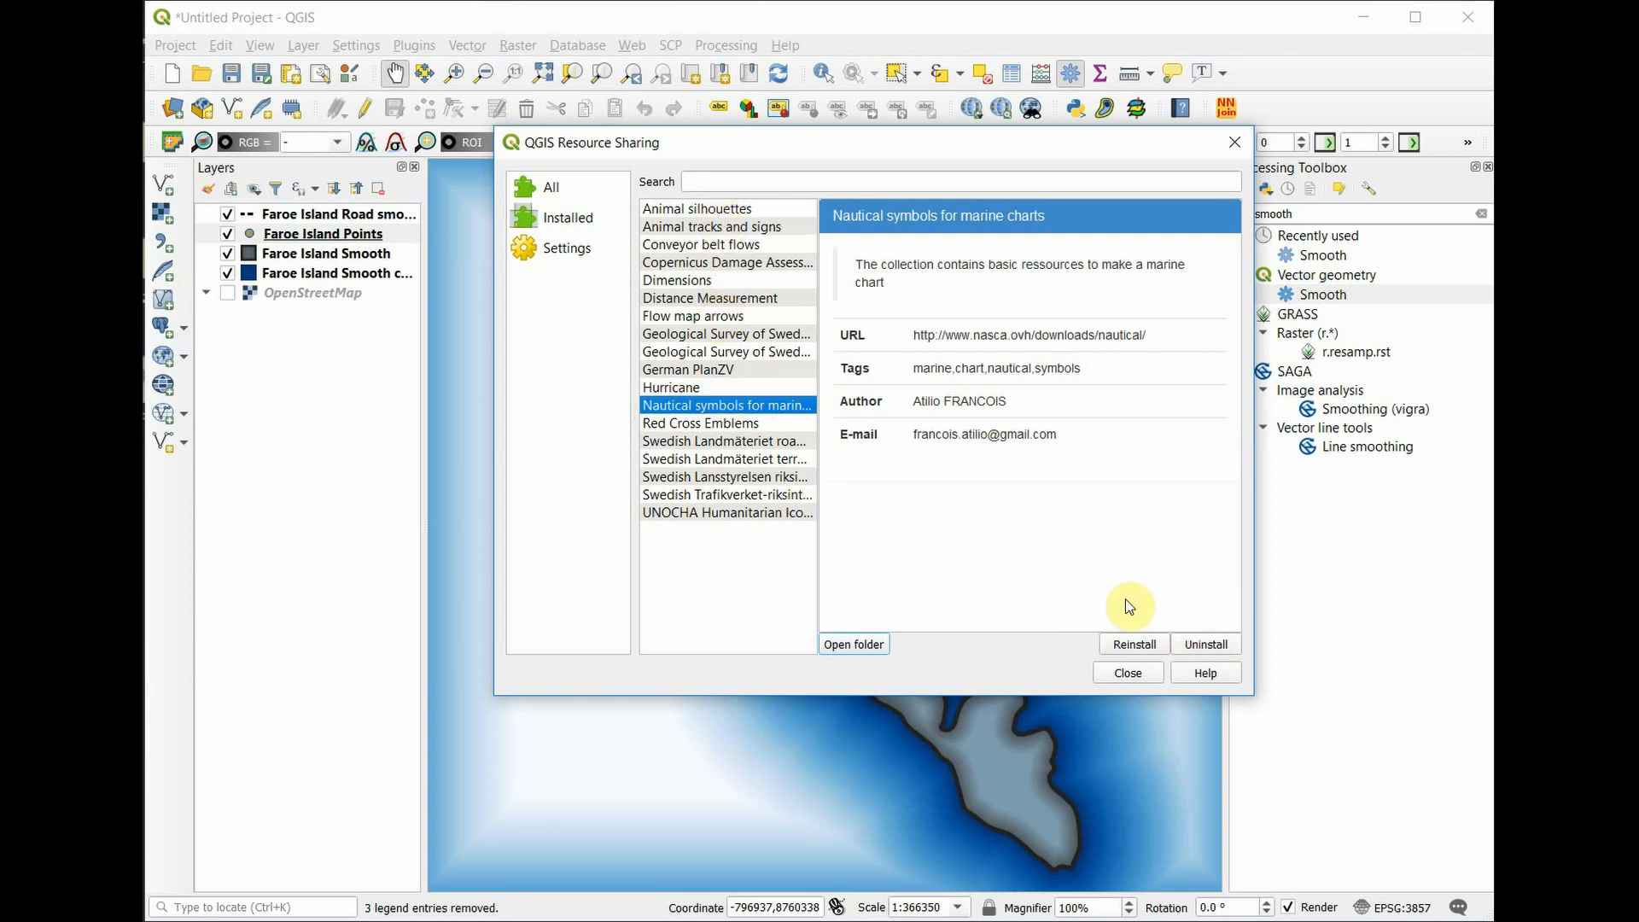
{"action": "left_click", "coordinate": [1153, 674]}
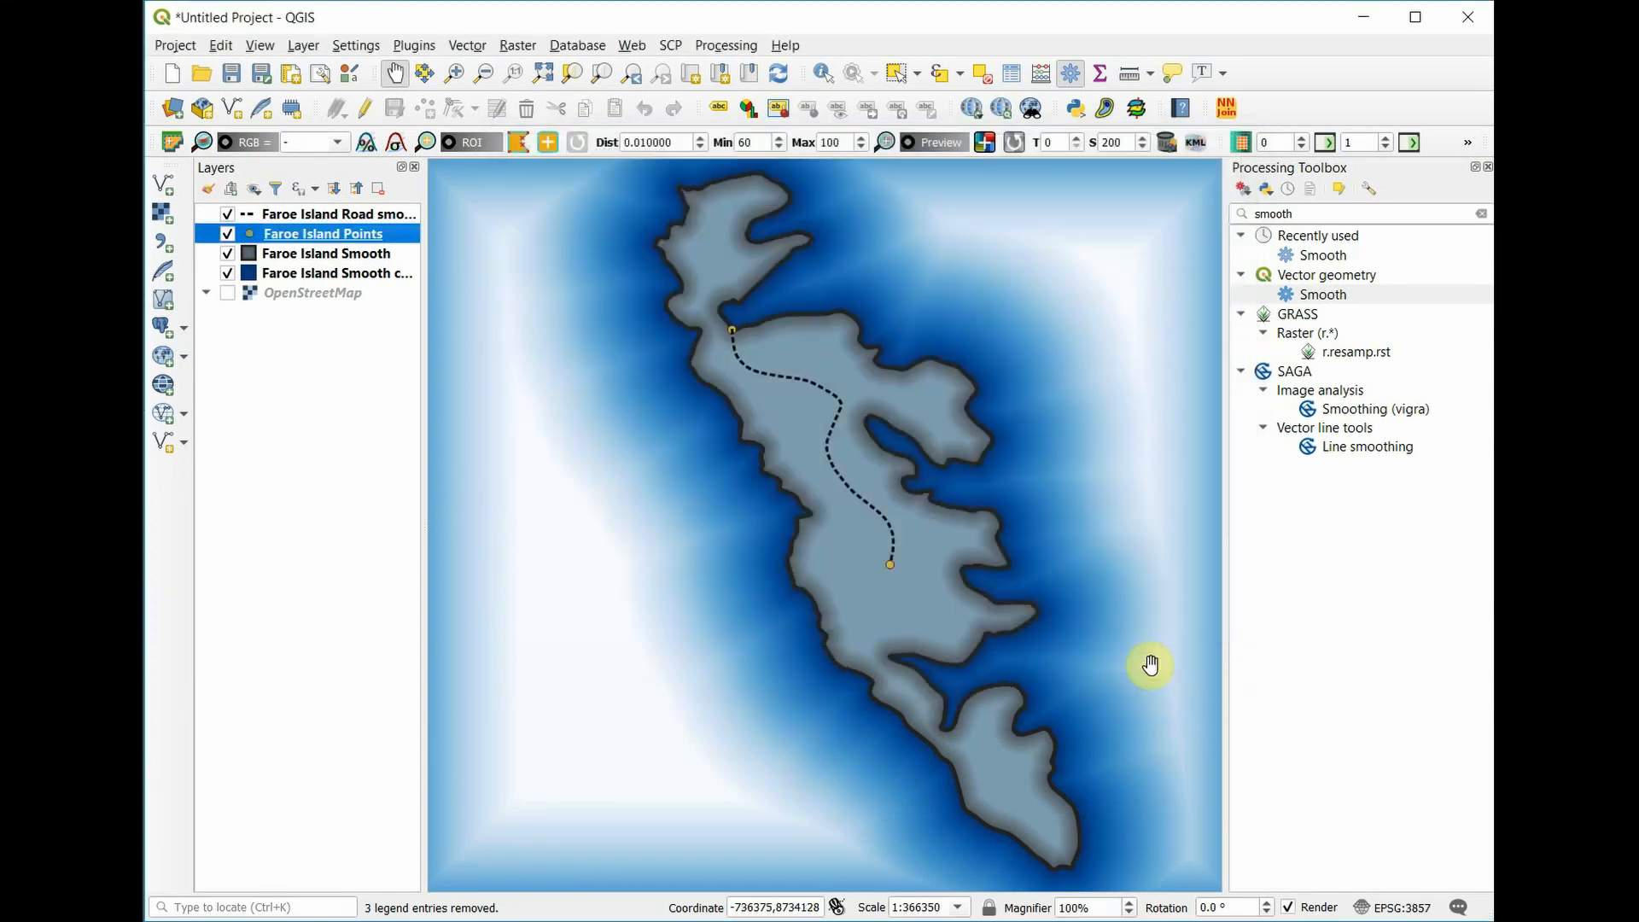
Add a second symbol layer to the Faroe Island Points marker and change its type to SVG marker.
{"action": "double_click", "coordinate": [295, 232]}
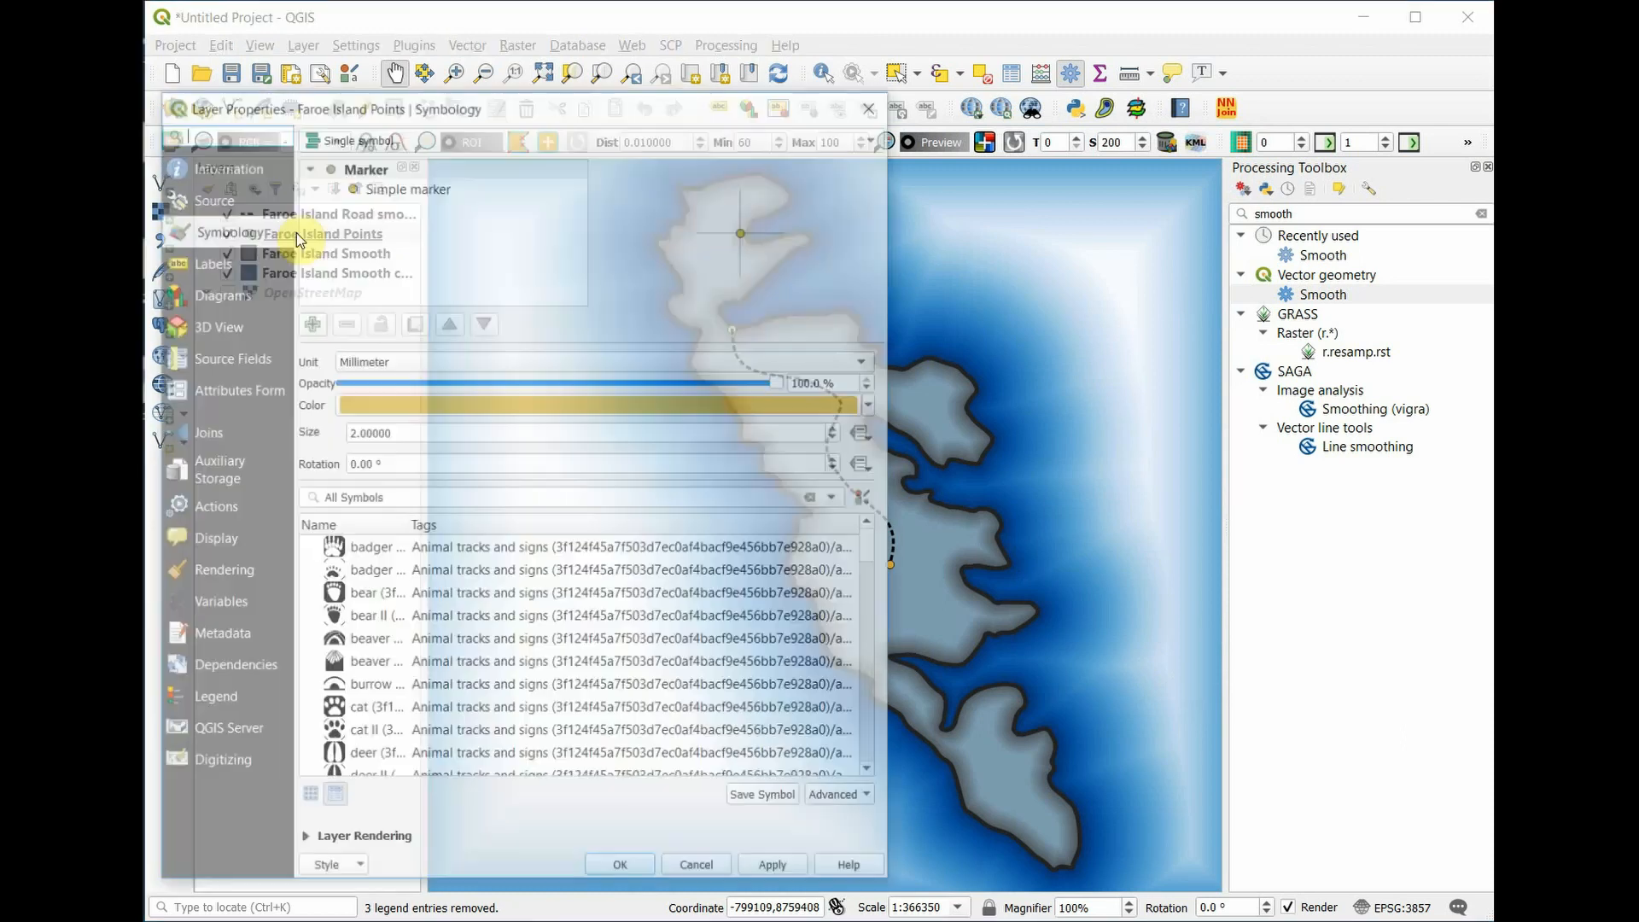
{"action": "left_click", "coordinate": [426, 194]}
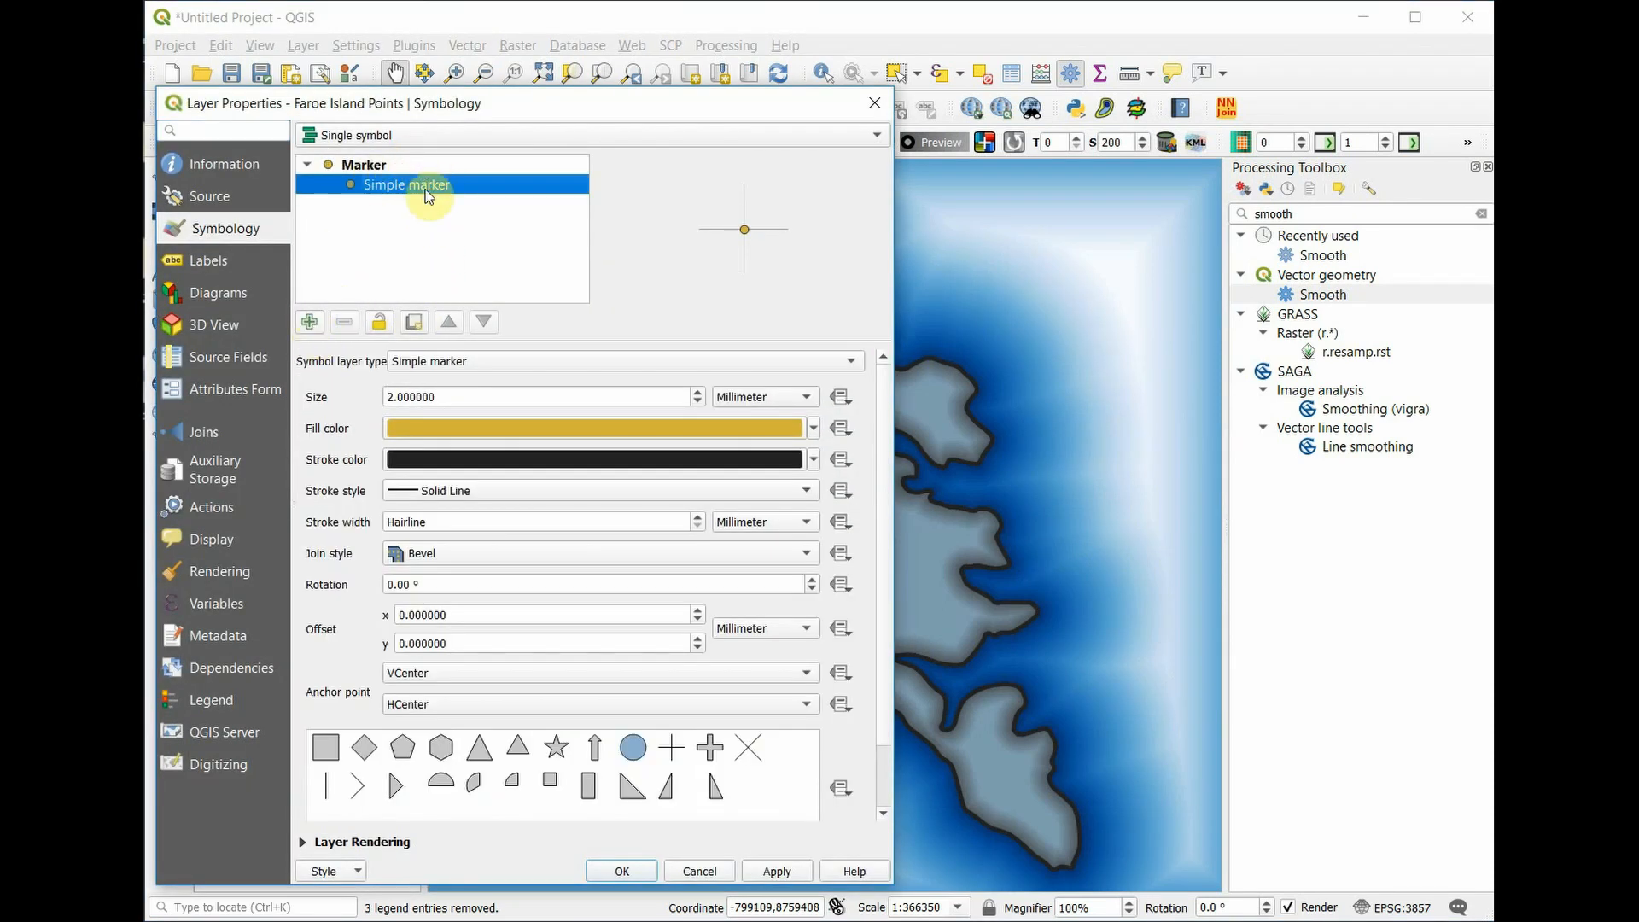
{"action": "left_click", "coordinate": [311, 322]}
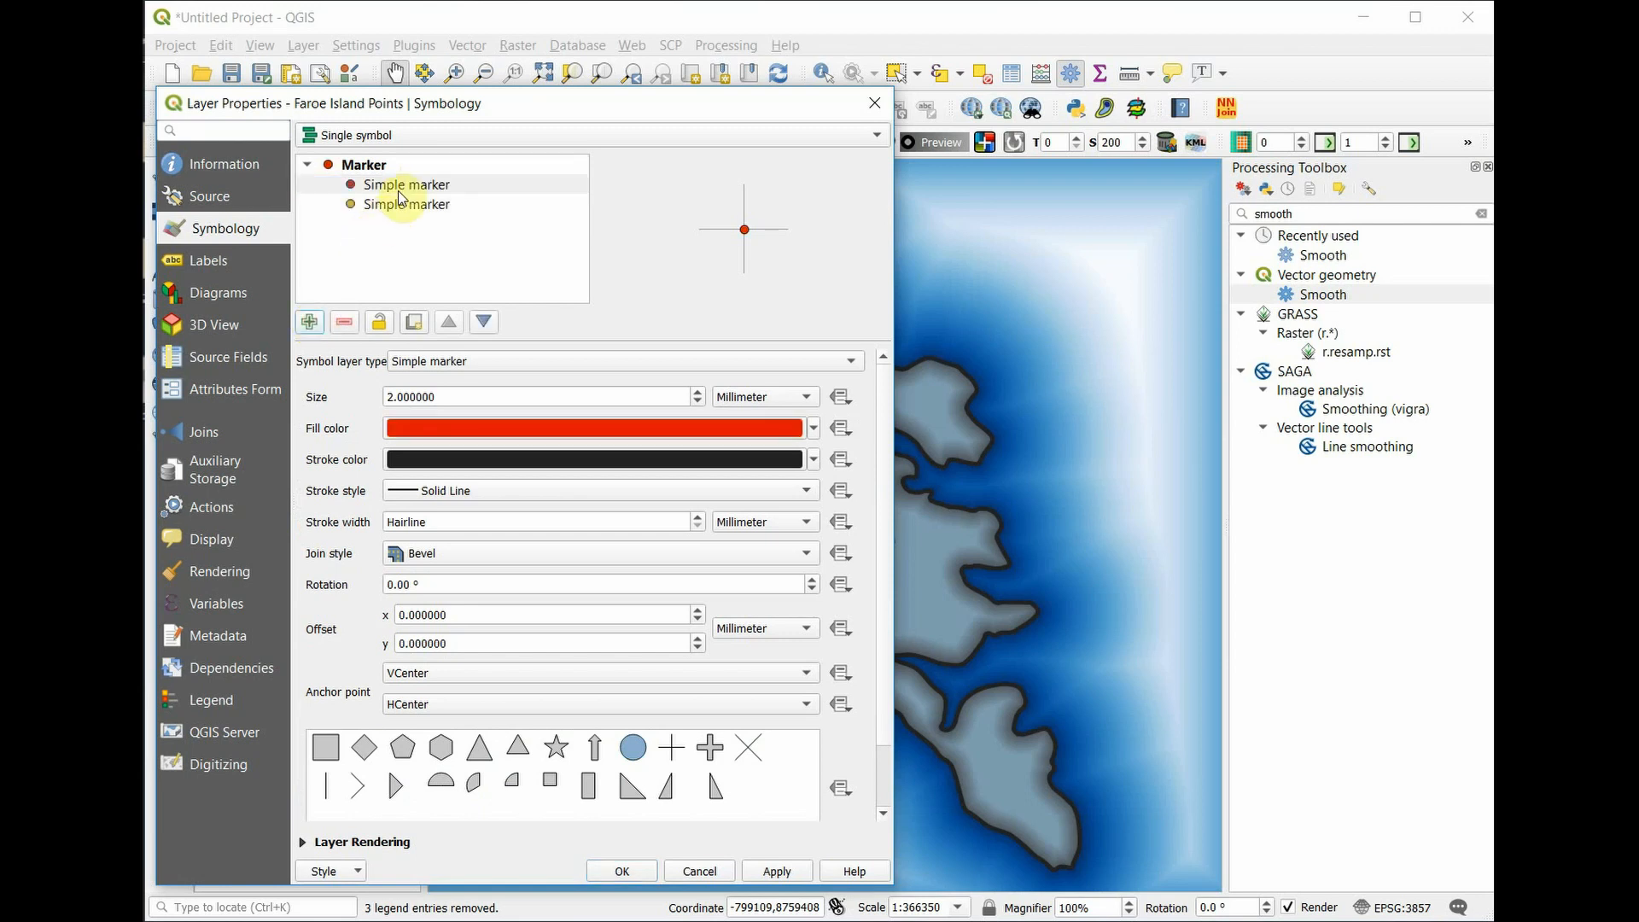
{"action": "left_click", "coordinate": [828, 362]}
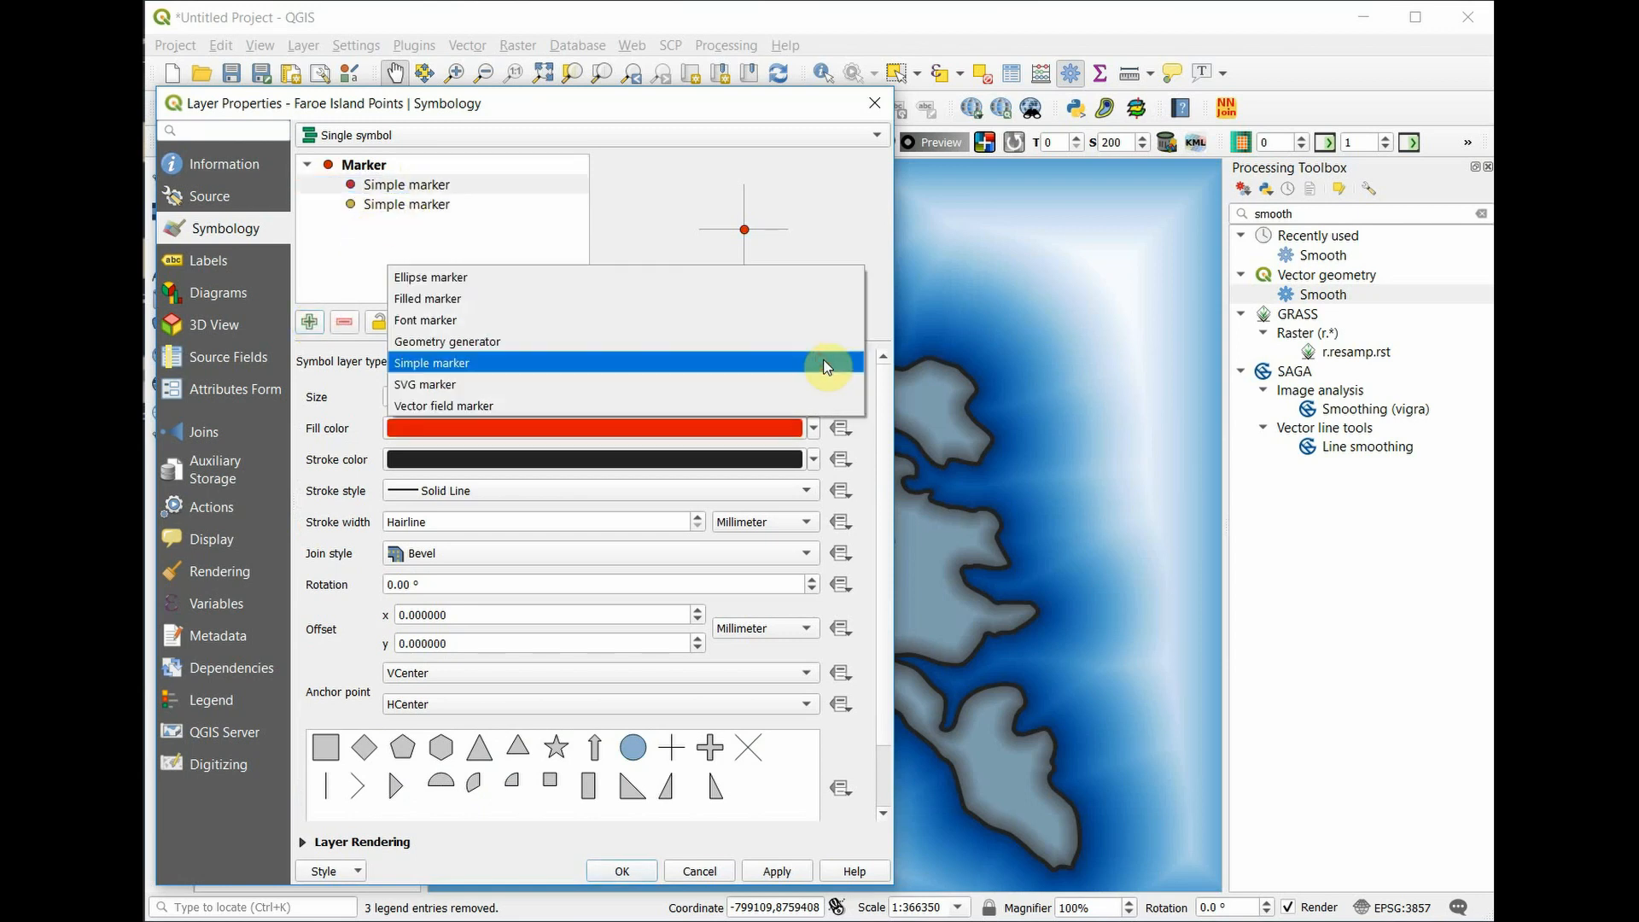
{"action": "left_click", "coordinate": [483, 391]}
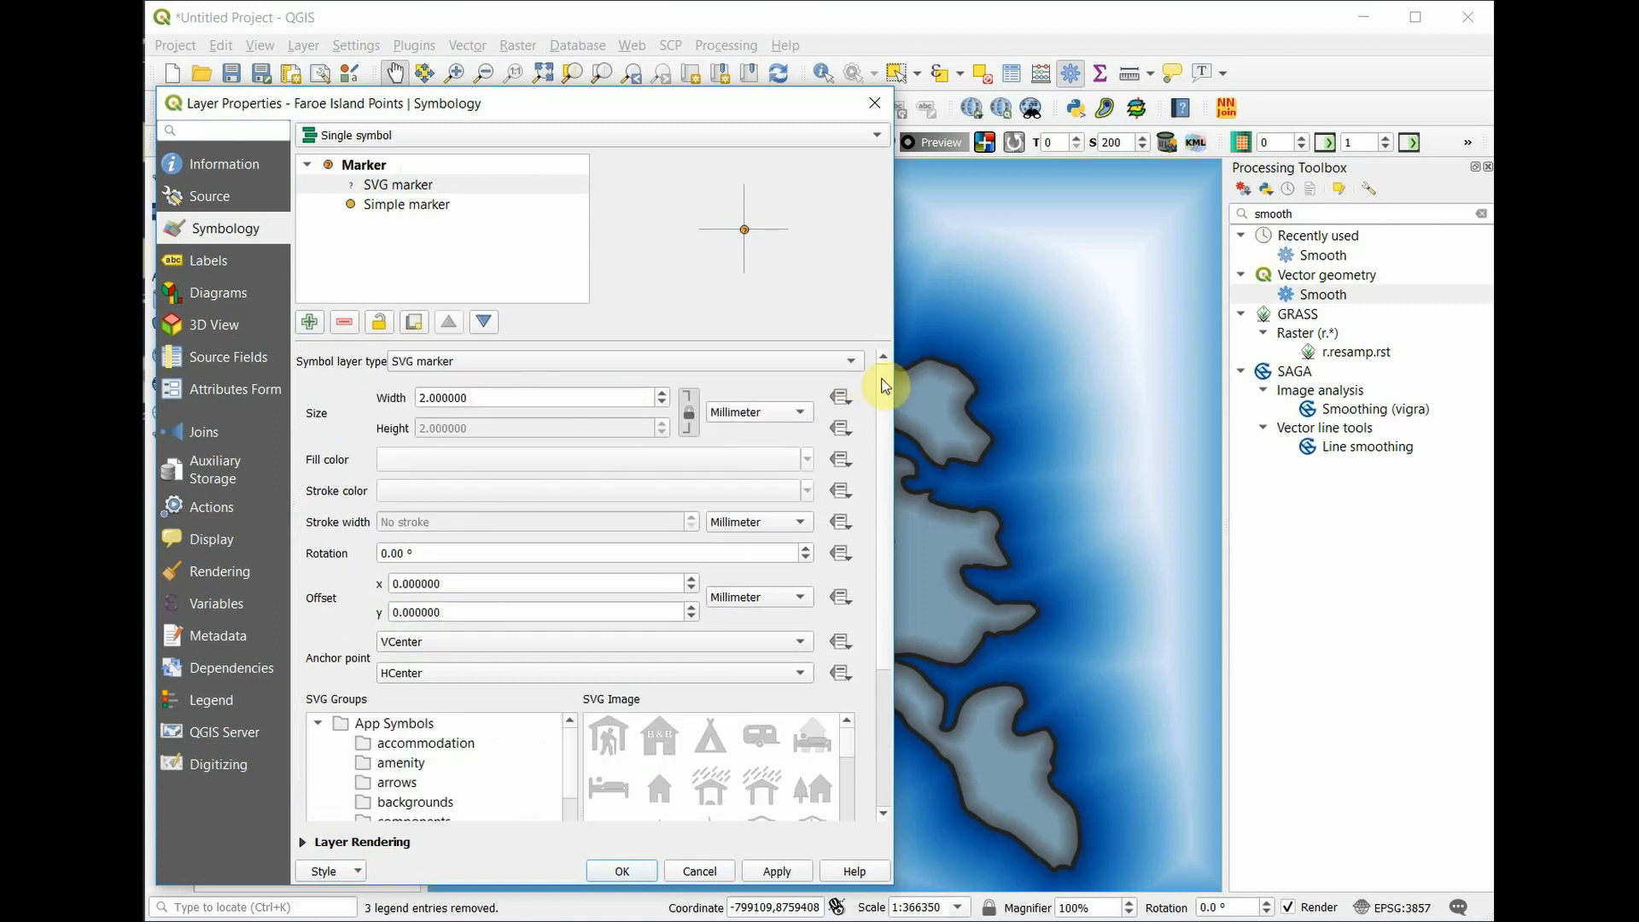
Choose the ferry terminal image from the app symbols for the SVG marker and accept the layer properties.
{"action": "left_click_drag", "start_coordinate": [886, 392], "coordinate": [879, 605]}
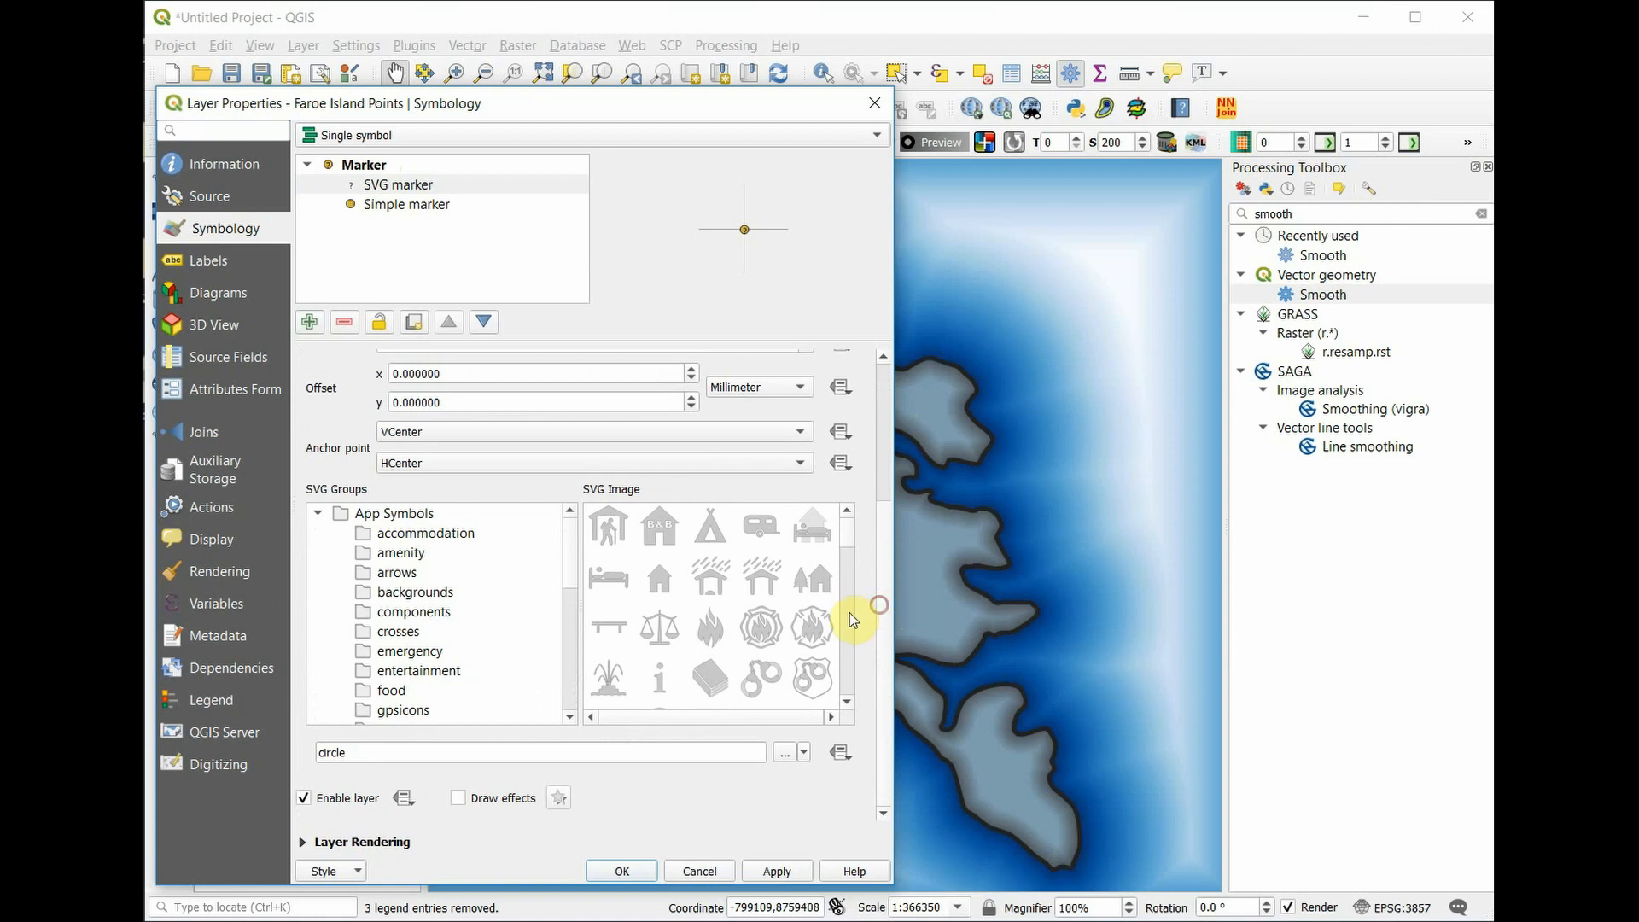
{"action": "left_click", "coordinate": [856, 557]}
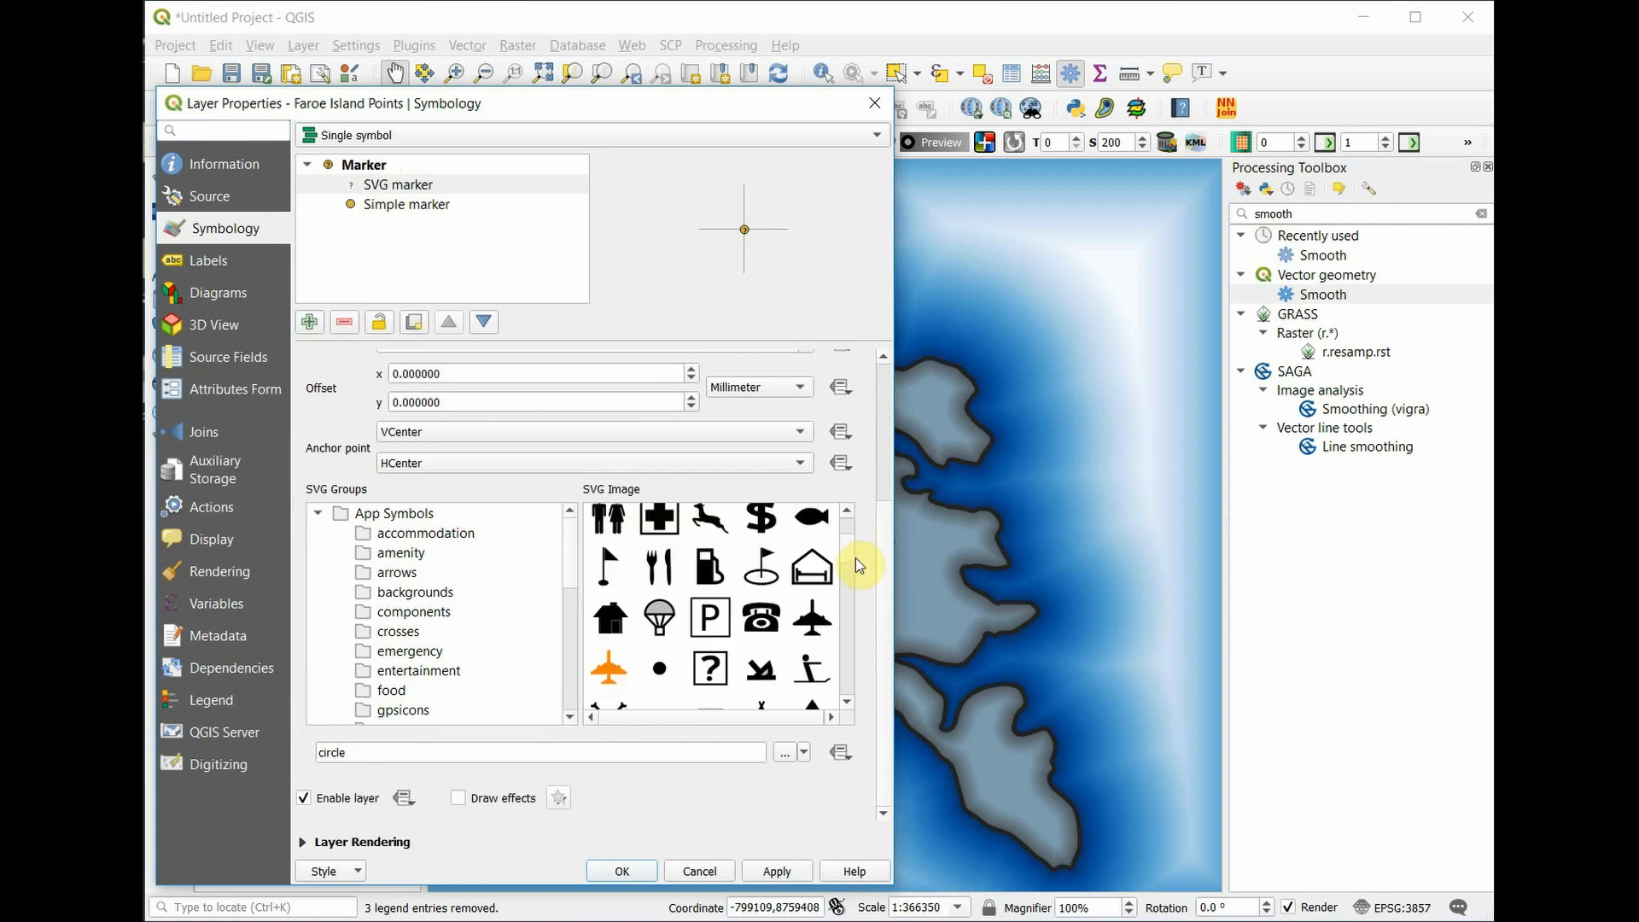
{"action": "scroll", "coordinate": [764, 639], "scroll_direction": "down", "scroll_amount": 5}
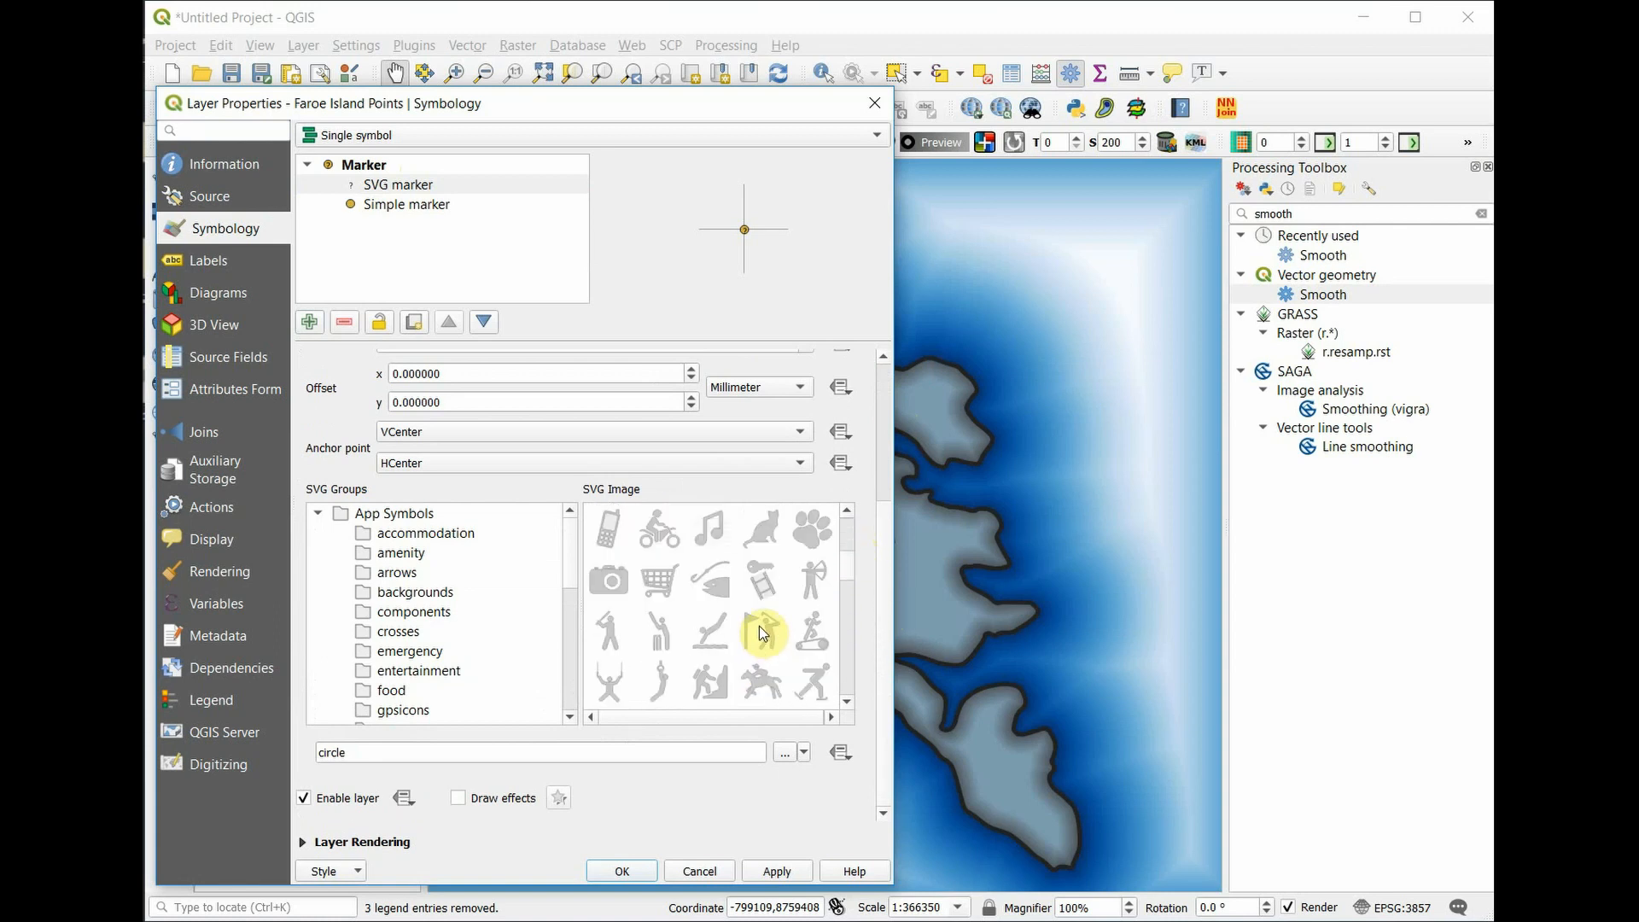
{"action": "scroll", "coordinate": [722, 650], "scroll_direction": "down", "scroll_amount": 3}
{"action": "left_click", "coordinate": [659, 681]}
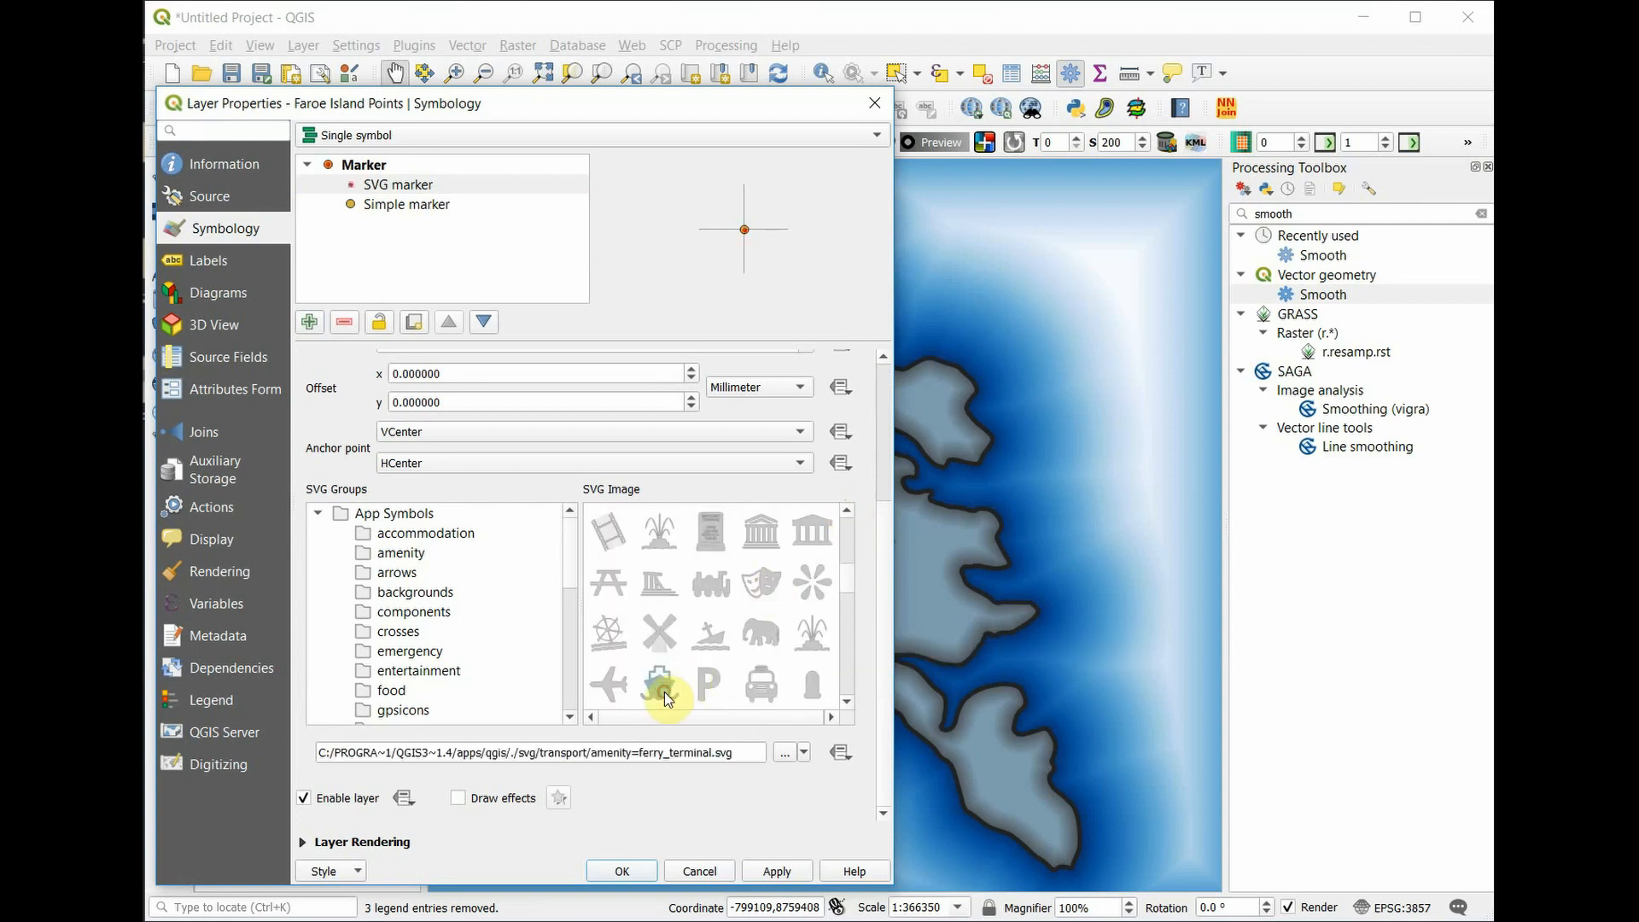
{"action": "left_click", "coordinate": [601, 869]}
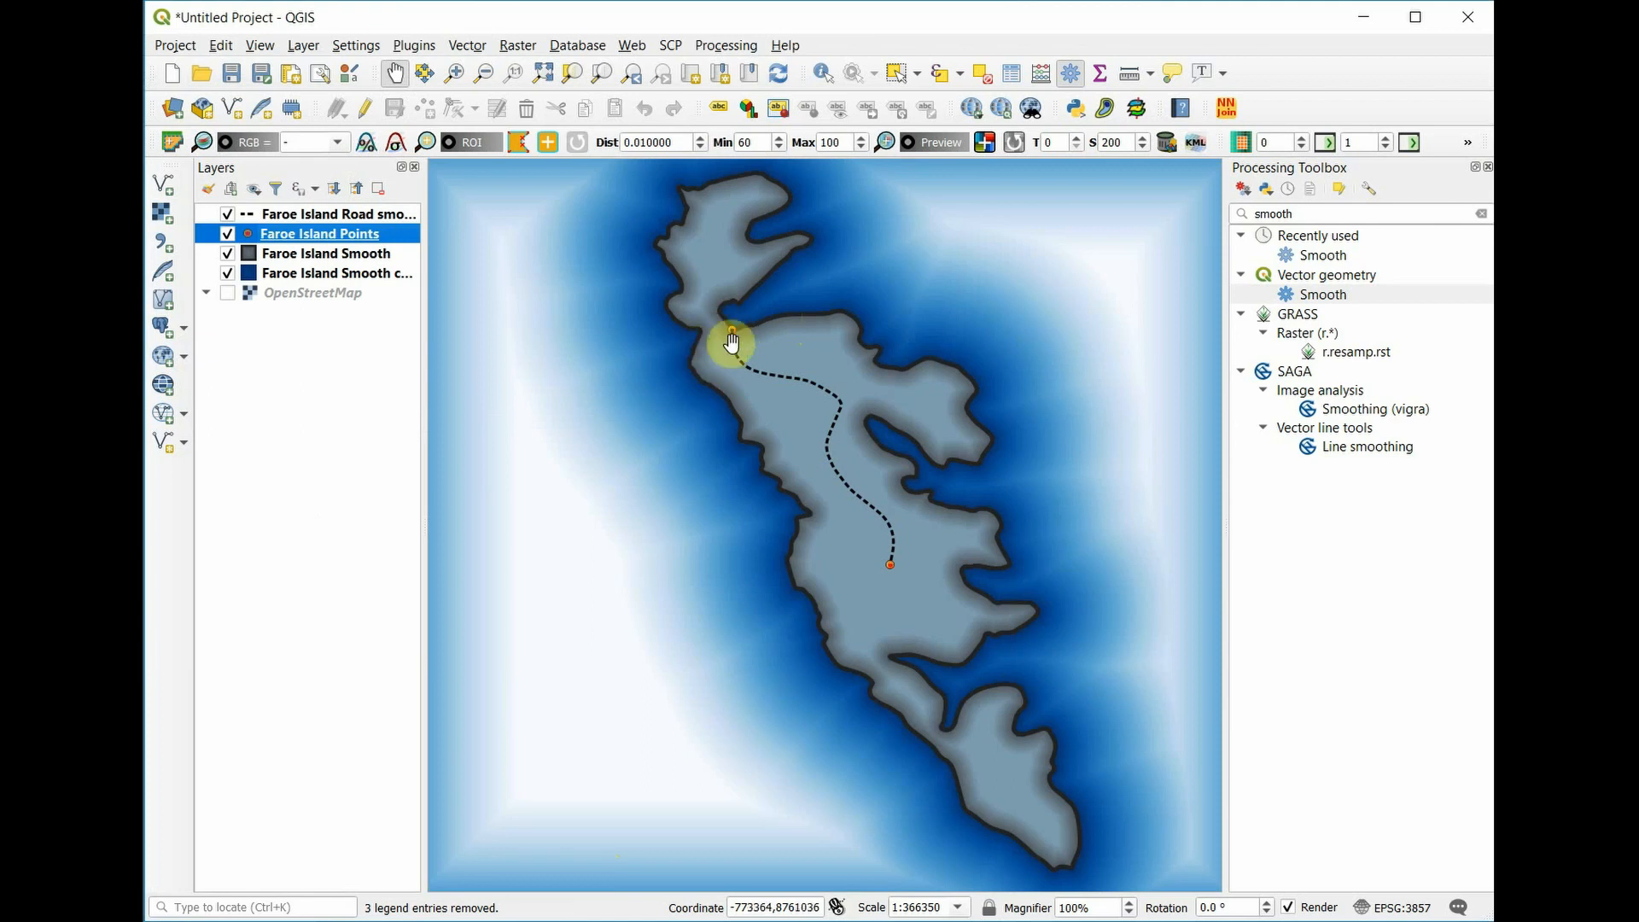
Enlarge the ferry SVG marker of Faroe Island Points to 7 mm wide and high, apply it and close the properties.
{"action": "double_click", "coordinate": [299, 241]}
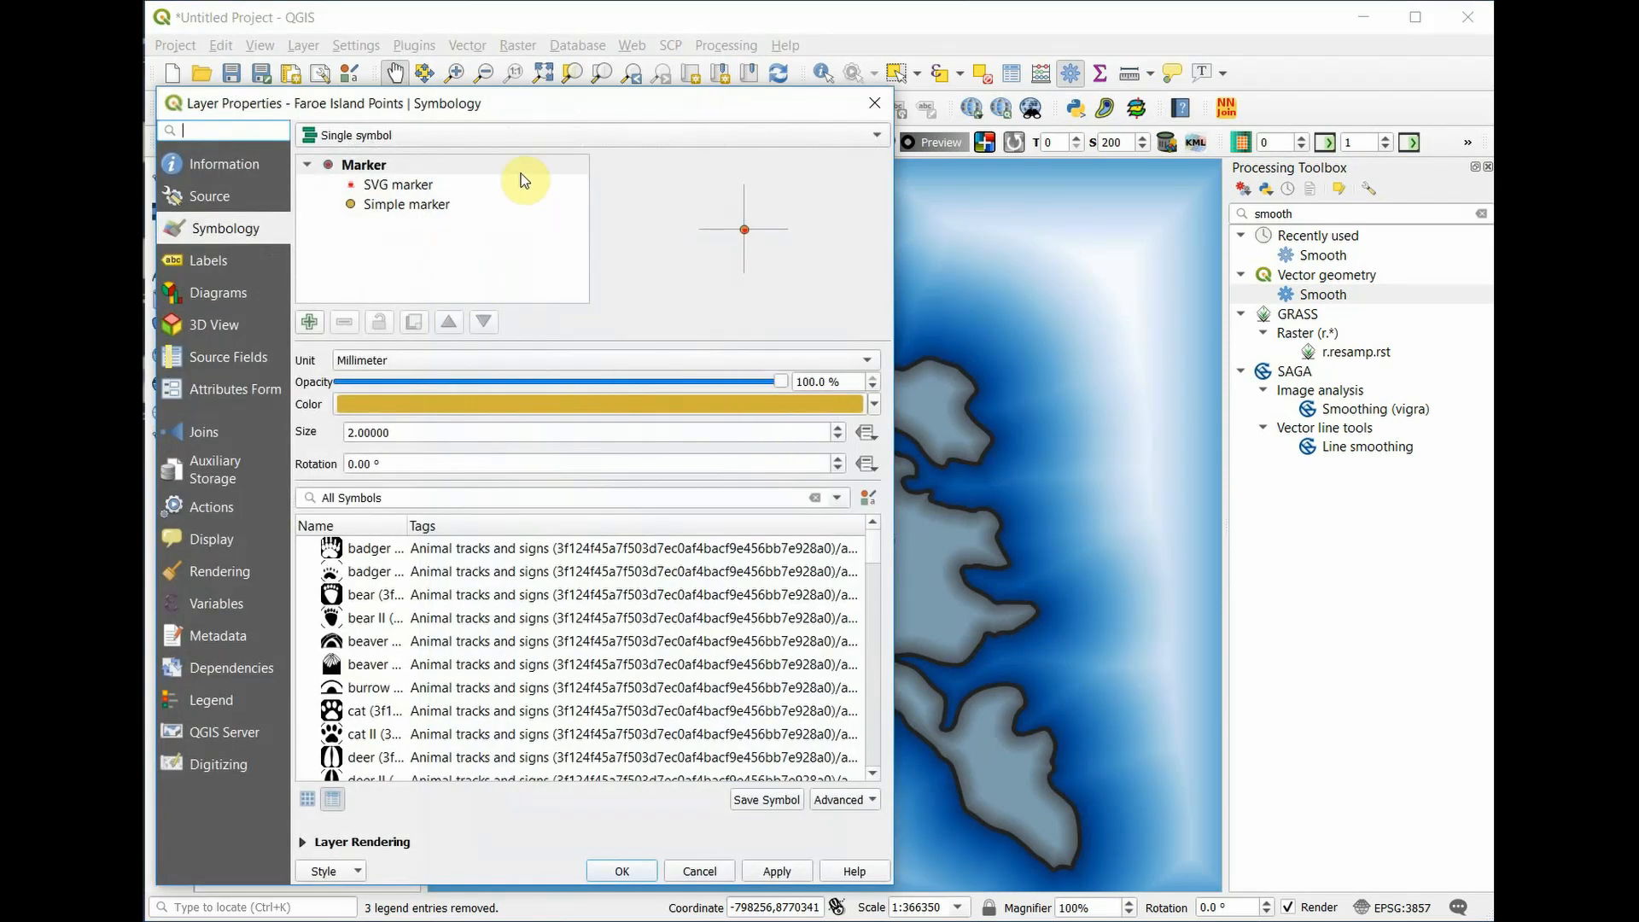
{"action": "left_click", "coordinate": [400, 184]}
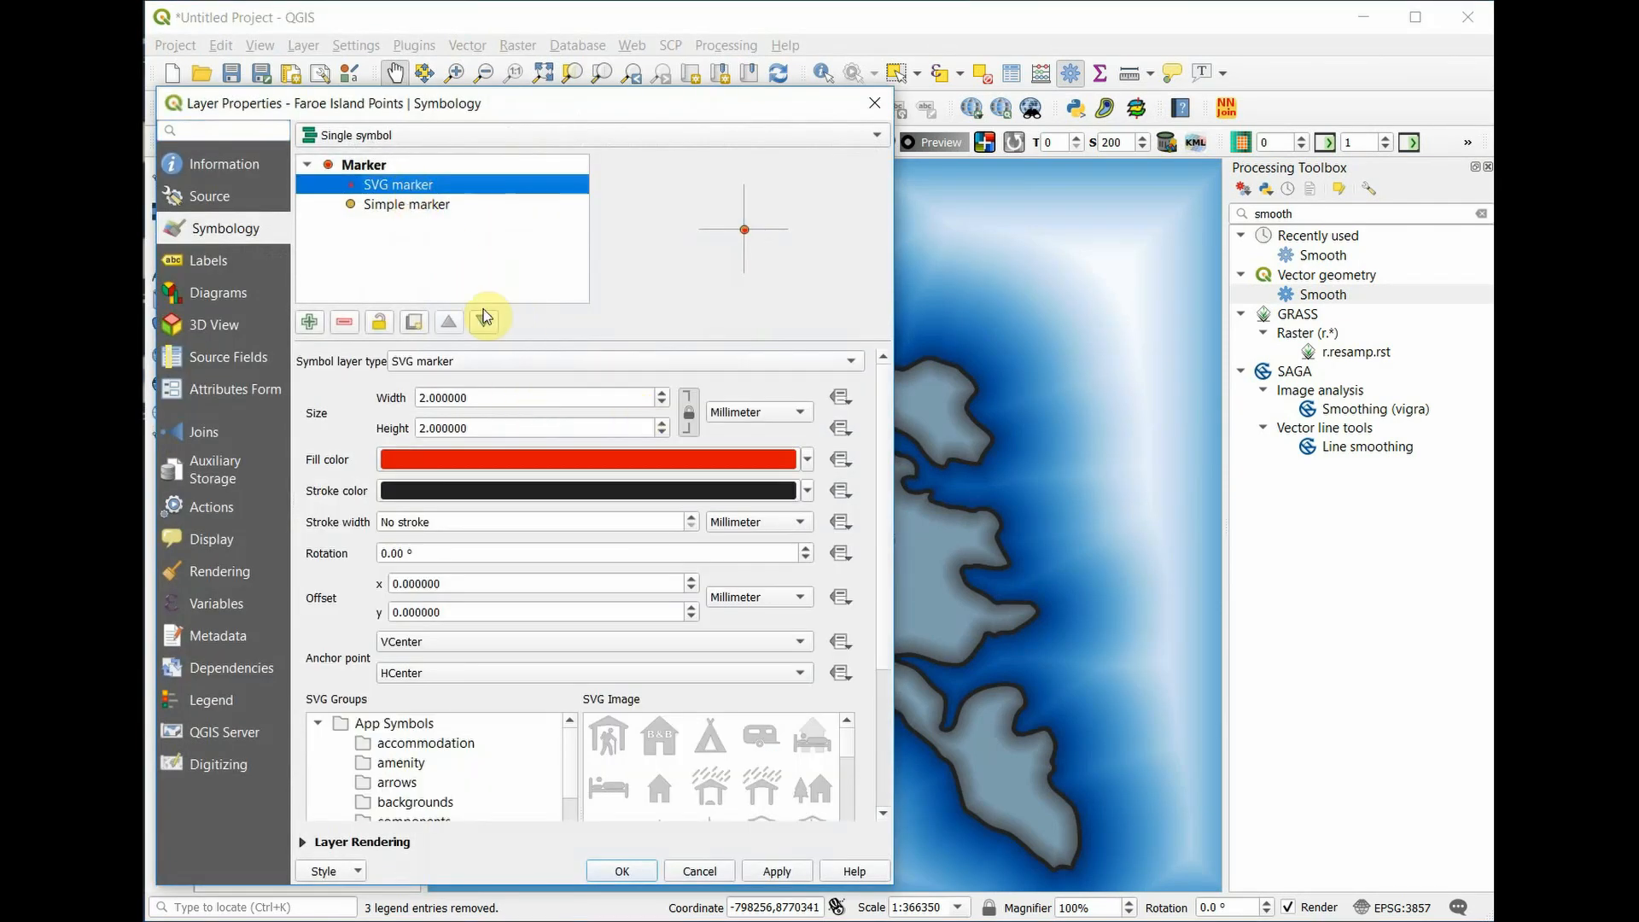
{"action": "double_click", "coordinate": [664, 395]}
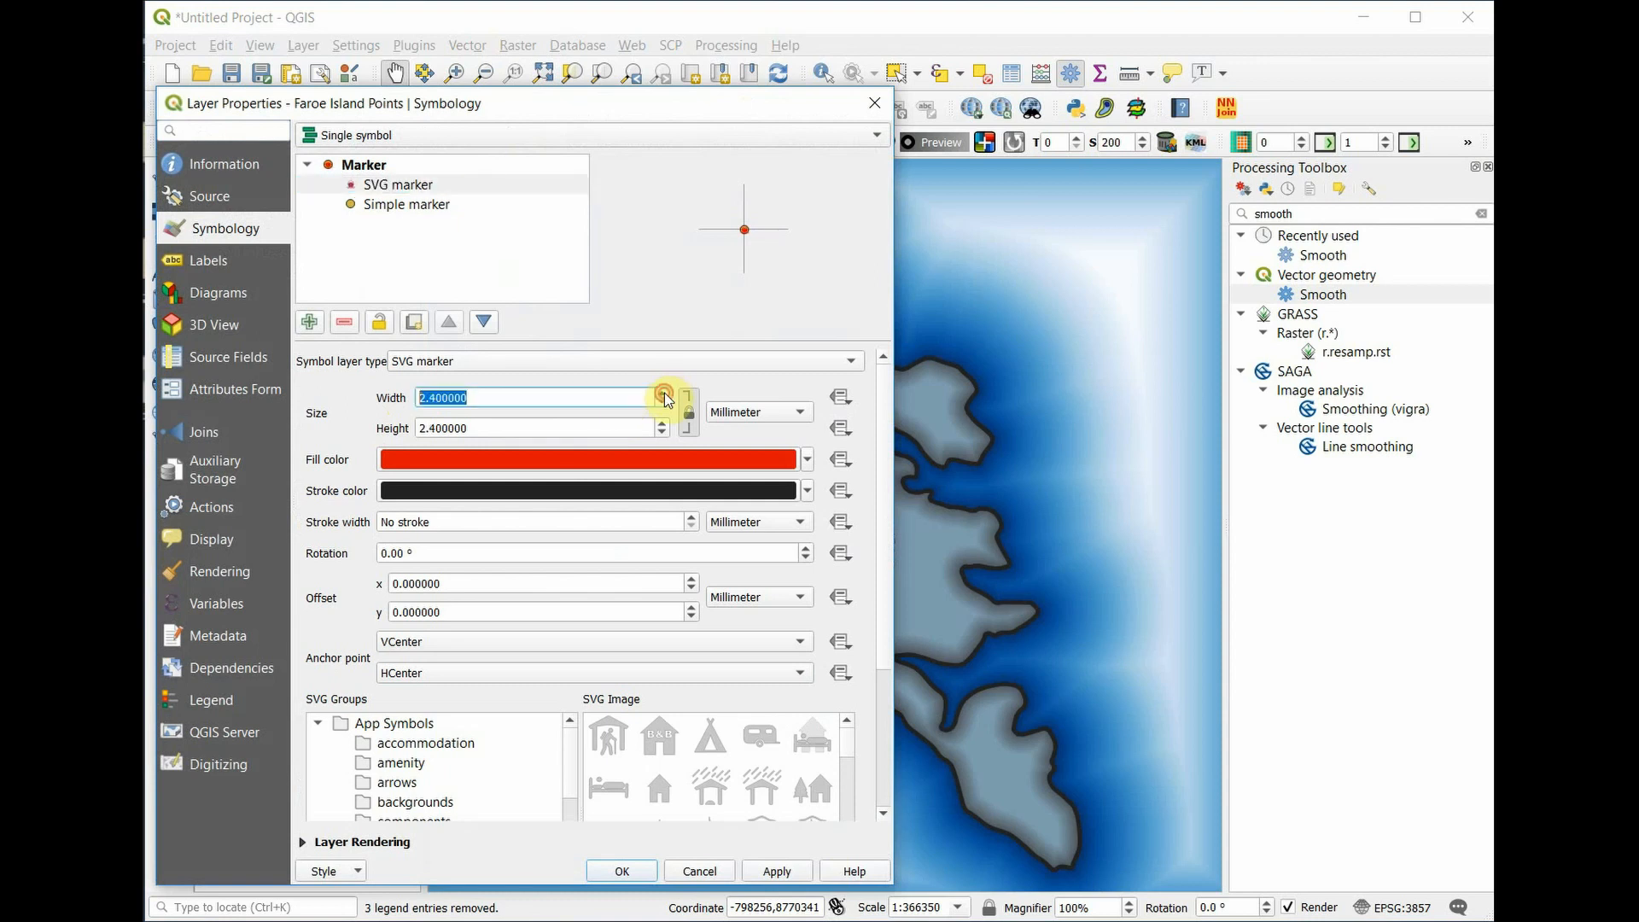
{"action": "triple_click", "coordinate": [664, 394]}
{"action": "double_click", "coordinate": [664, 395]}
{"action": "triple_click", "coordinate": [663, 394]}
{"action": "double_click", "coordinate": [663, 394]}
{"action": "triple_click", "coordinate": [663, 395]}
{"action": "triple_click", "coordinate": [664, 394]}
{"action": "triple_click", "coordinate": [663, 395]}
{"action": "left_click", "coordinate": [767, 874]}
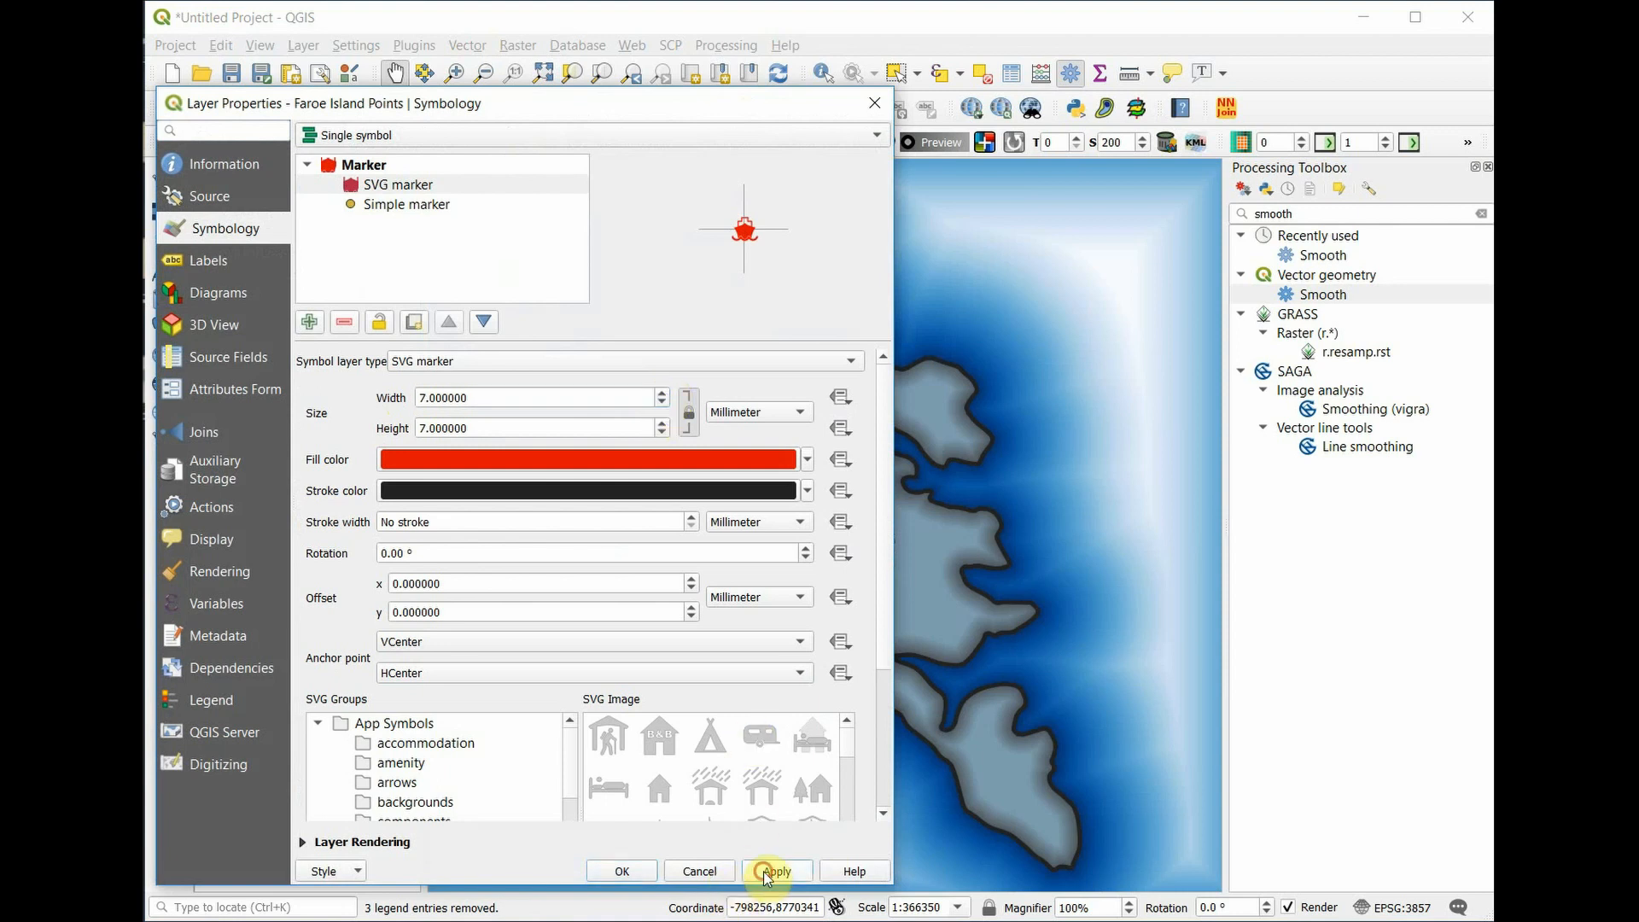
{"action": "left_click", "coordinate": [646, 876]}
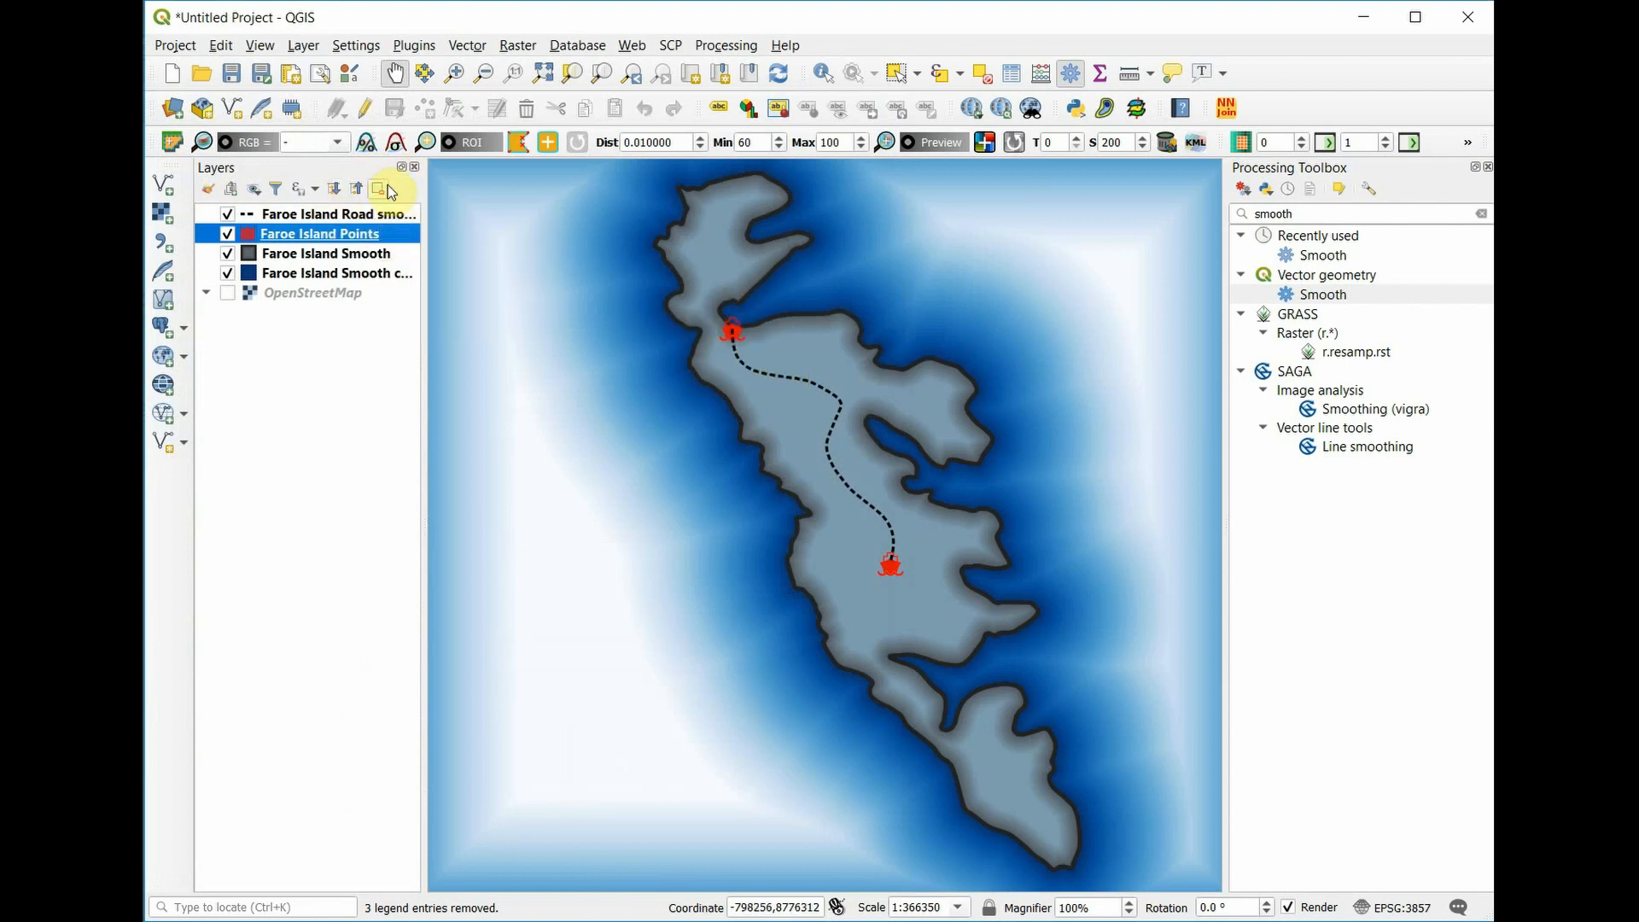
Set the size of the simple marker behind the ferry symbol in Faroe Island Points to 10.4 mm.
{"action": "double_click", "coordinate": [346, 235]}
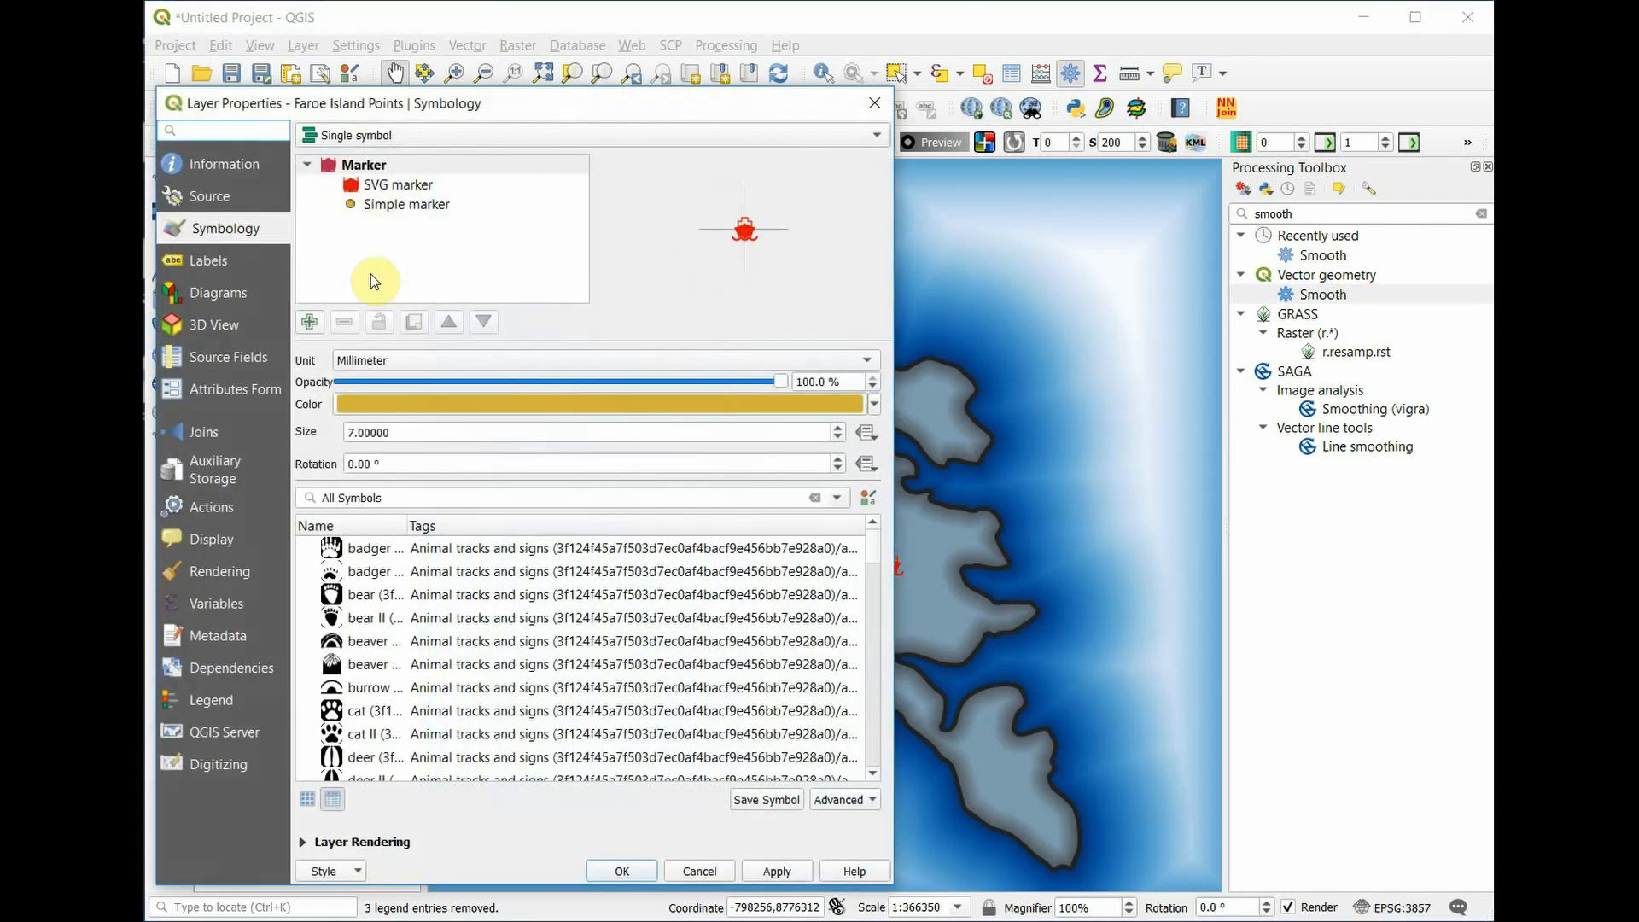
{"action": "left_click", "coordinate": [401, 205]}
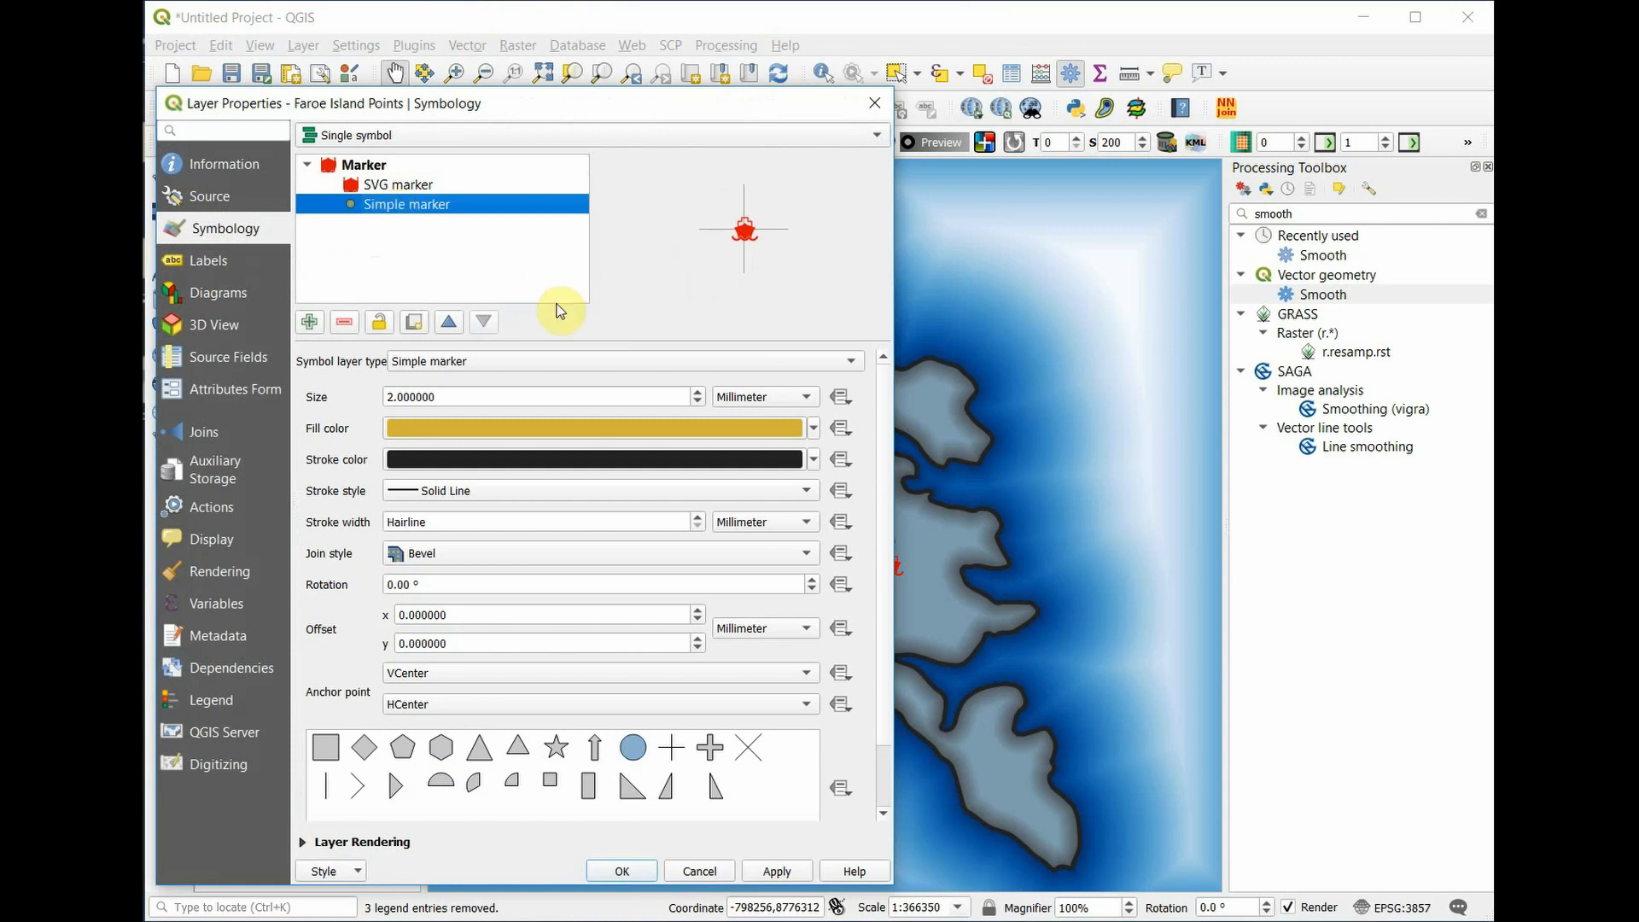
{"action": "left_click", "coordinate": [699, 392]}
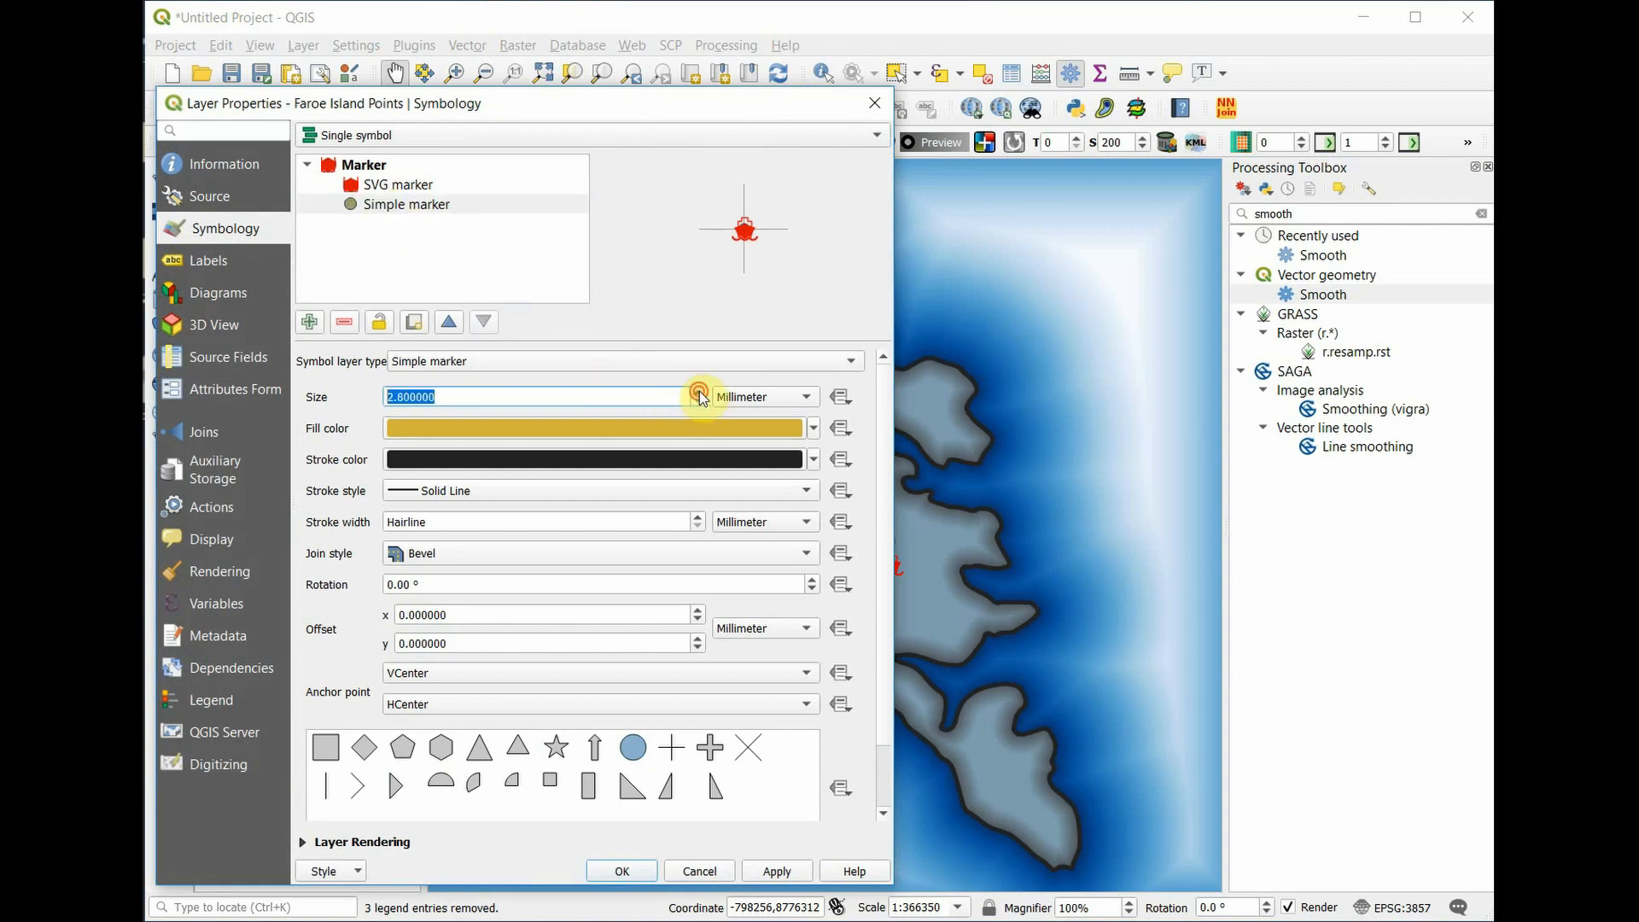
{"action": "left_click", "coordinate": [699, 392]}
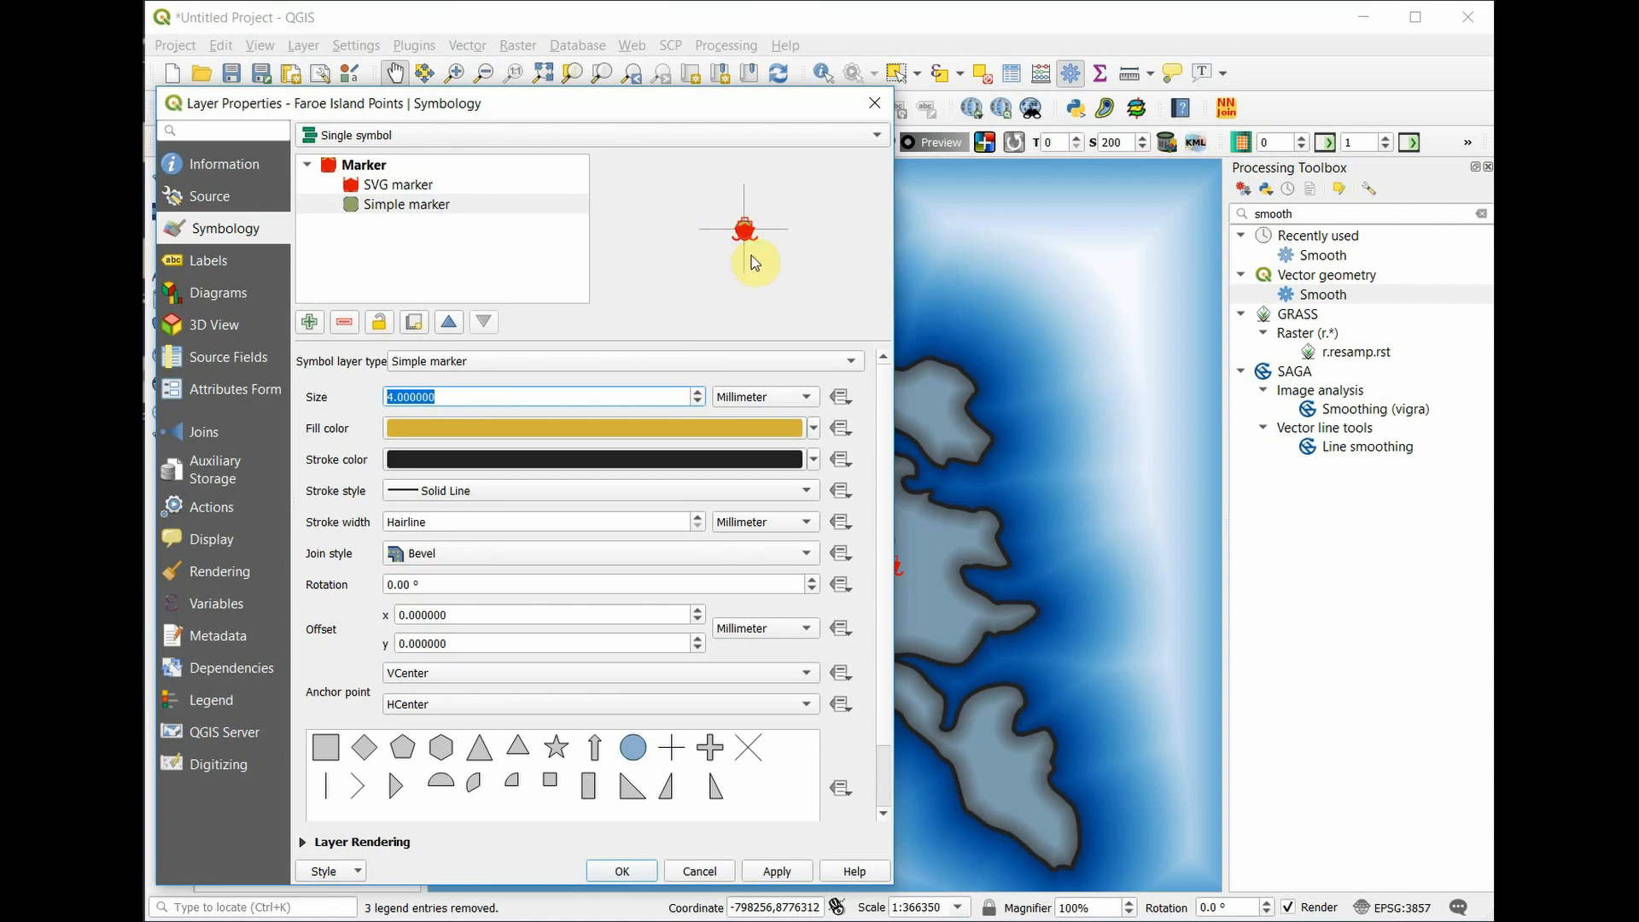
{"action": "left_click", "coordinate": [698, 392]}
{"action": "left_click", "coordinate": [697, 391]}
{"action": "left_click", "coordinate": [697, 392]}
{"action": "left_click", "coordinate": [697, 391]}
{"action": "left_click", "coordinate": [697, 391]}
{"action": "left_click", "coordinate": [697, 392]}
{"action": "left_click", "coordinate": [696, 392]}
{"action": "left_click", "coordinate": [696, 392]}
{"action": "left_click", "coordinate": [696, 392]}
{"action": "left_click", "coordinate": [696, 391]}
Change the simple marker's fill color to bright green.
{"action": "left_click", "coordinate": [814, 428]}
{"action": "left_click", "coordinate": [462, 510]}
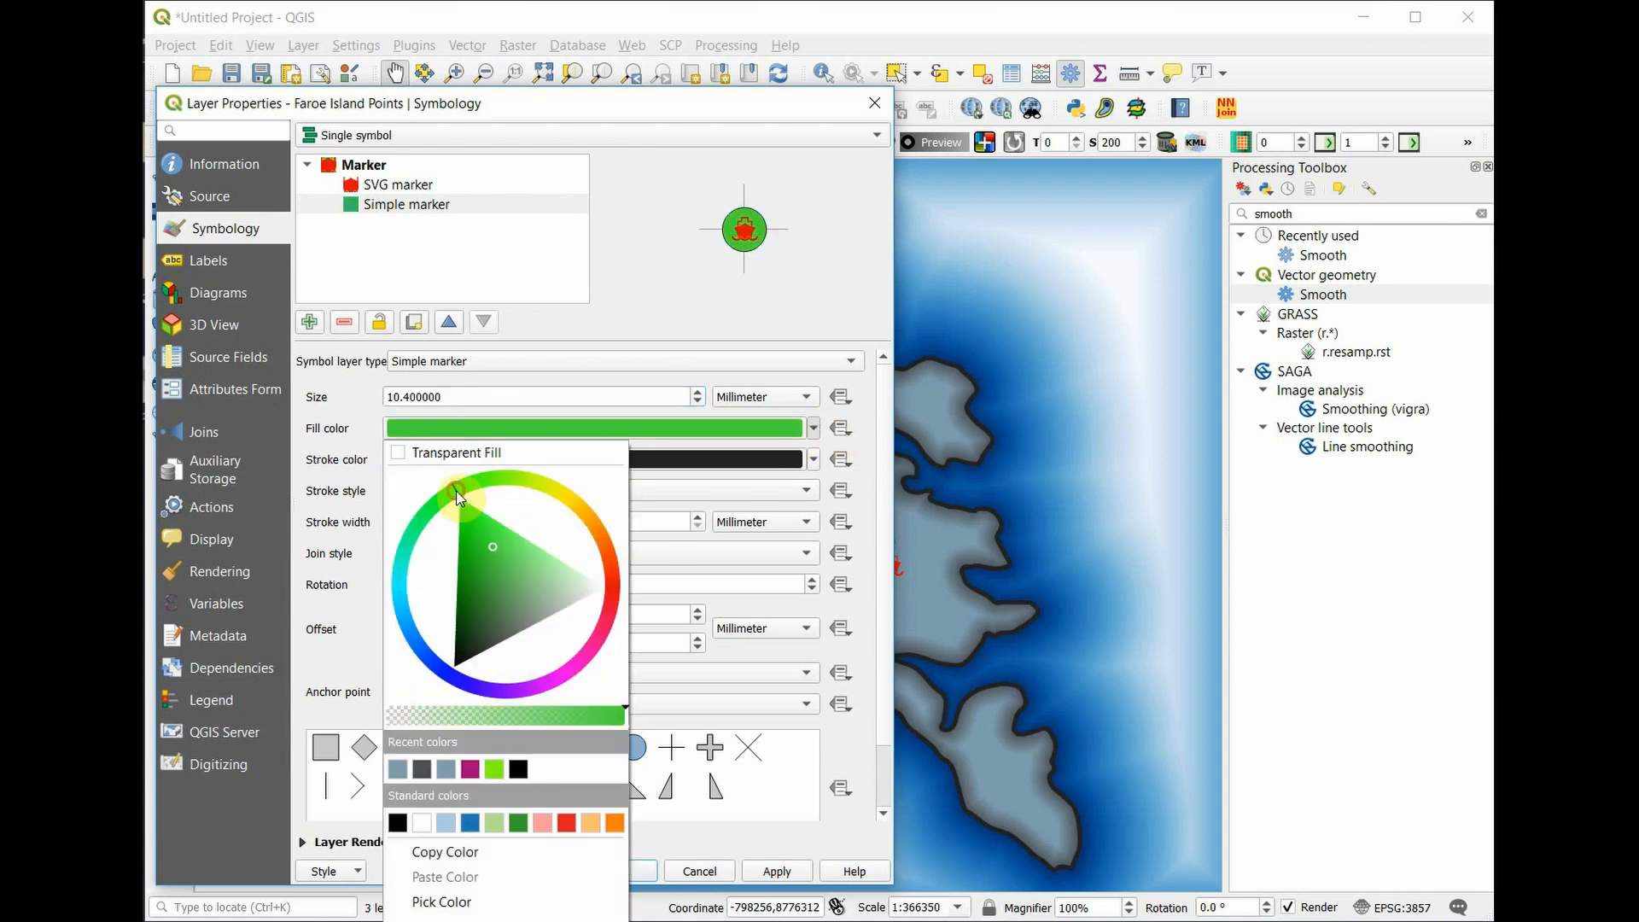
{"action": "left_click", "coordinate": [479, 490]}
{"action": "left_click", "coordinate": [484, 494]}
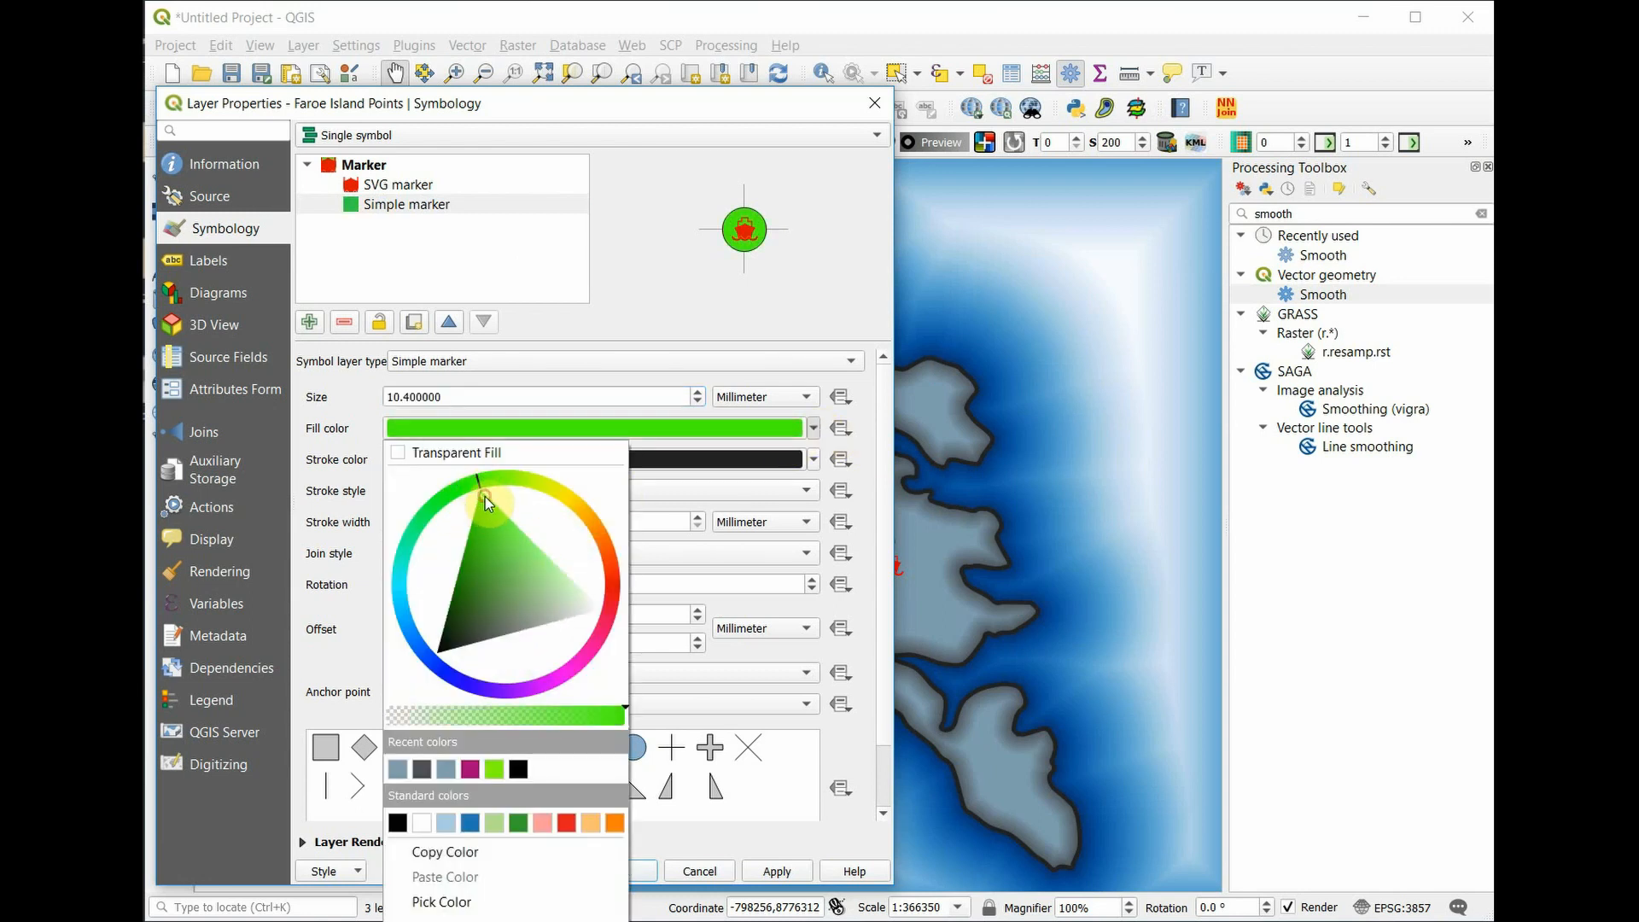
{"action": "left_click", "coordinate": [643, 324]}
Change the fill color of the ferry SVG marker to black.
{"action": "left_click", "coordinate": [401, 186]}
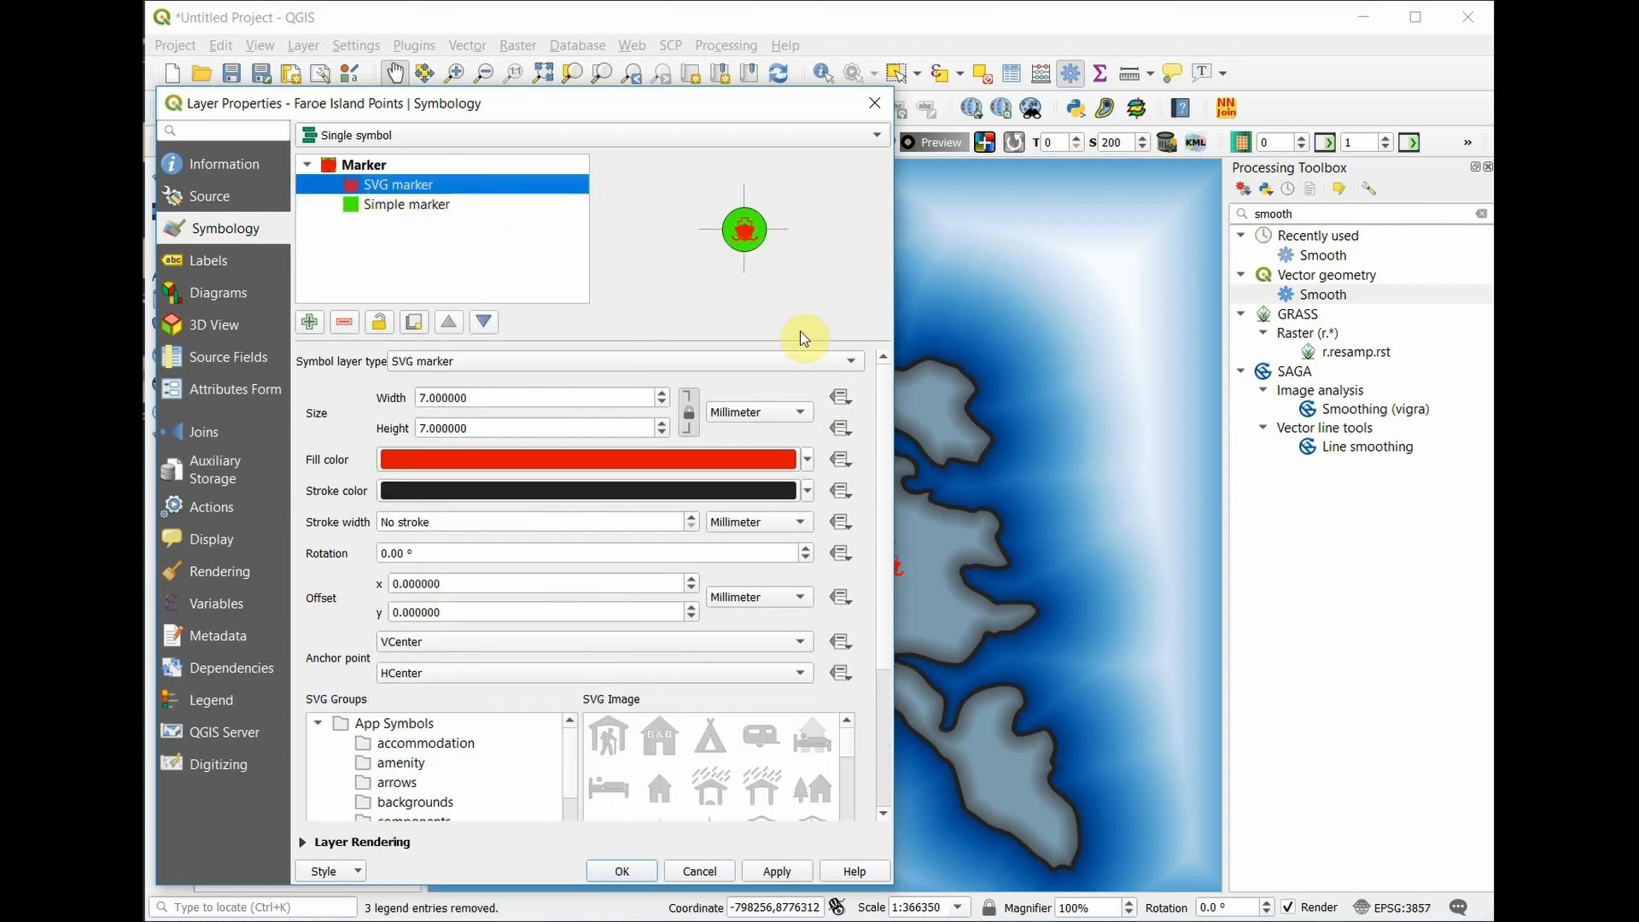
{"action": "left_click", "coordinate": [807, 460]}
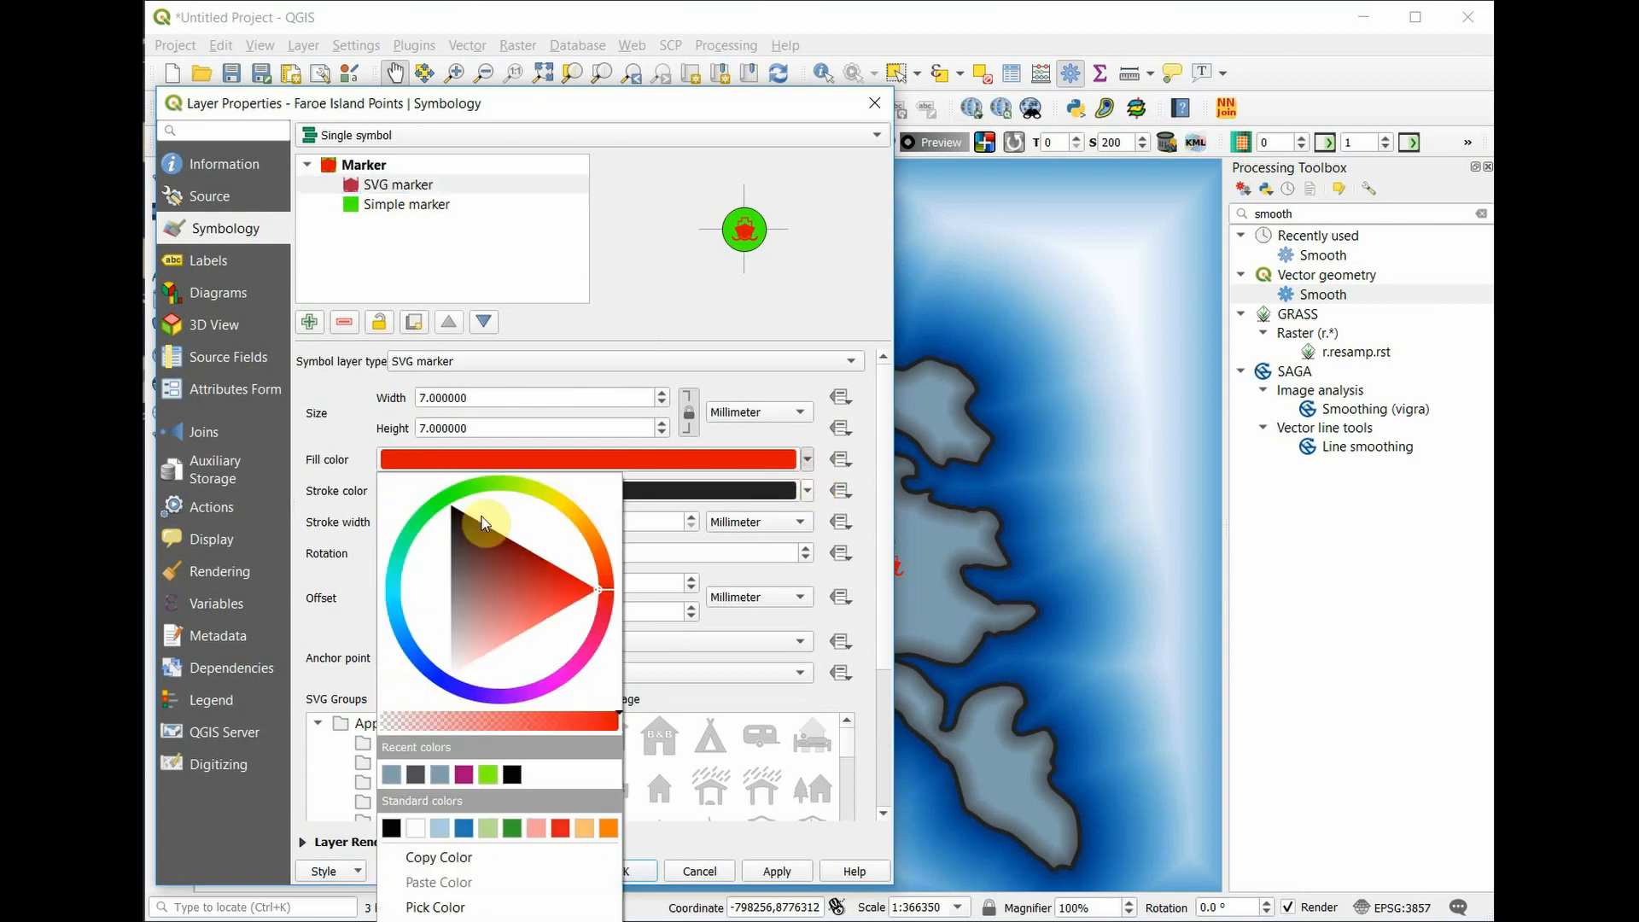
{"action": "left_click", "coordinate": [454, 510]}
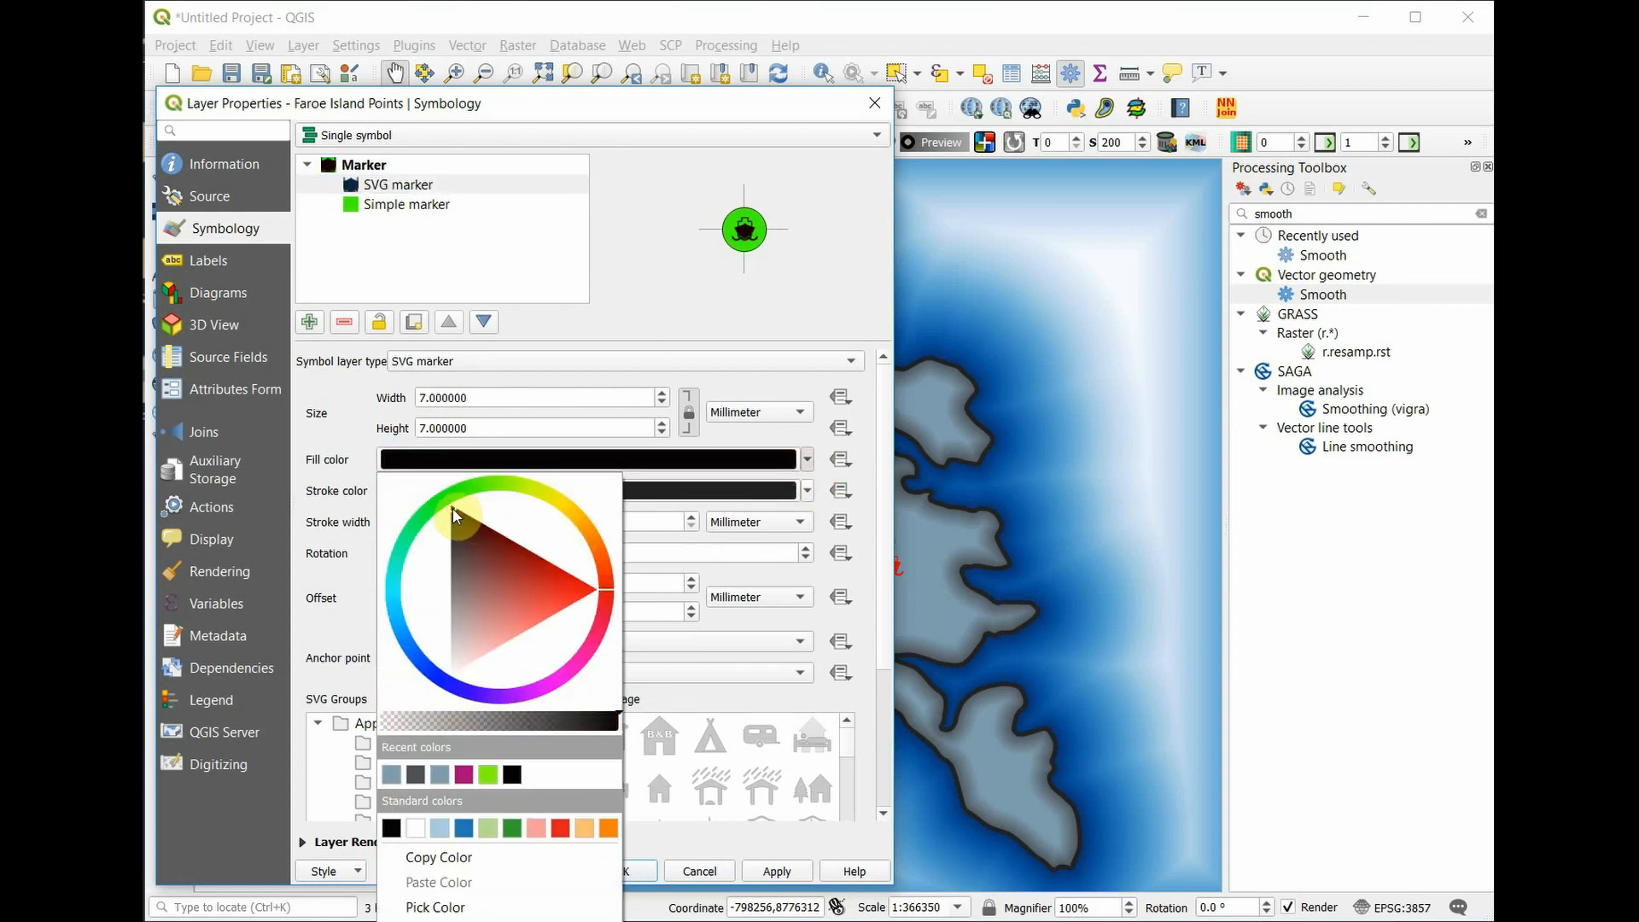
{"action": "left_click", "coordinate": [660, 330]}
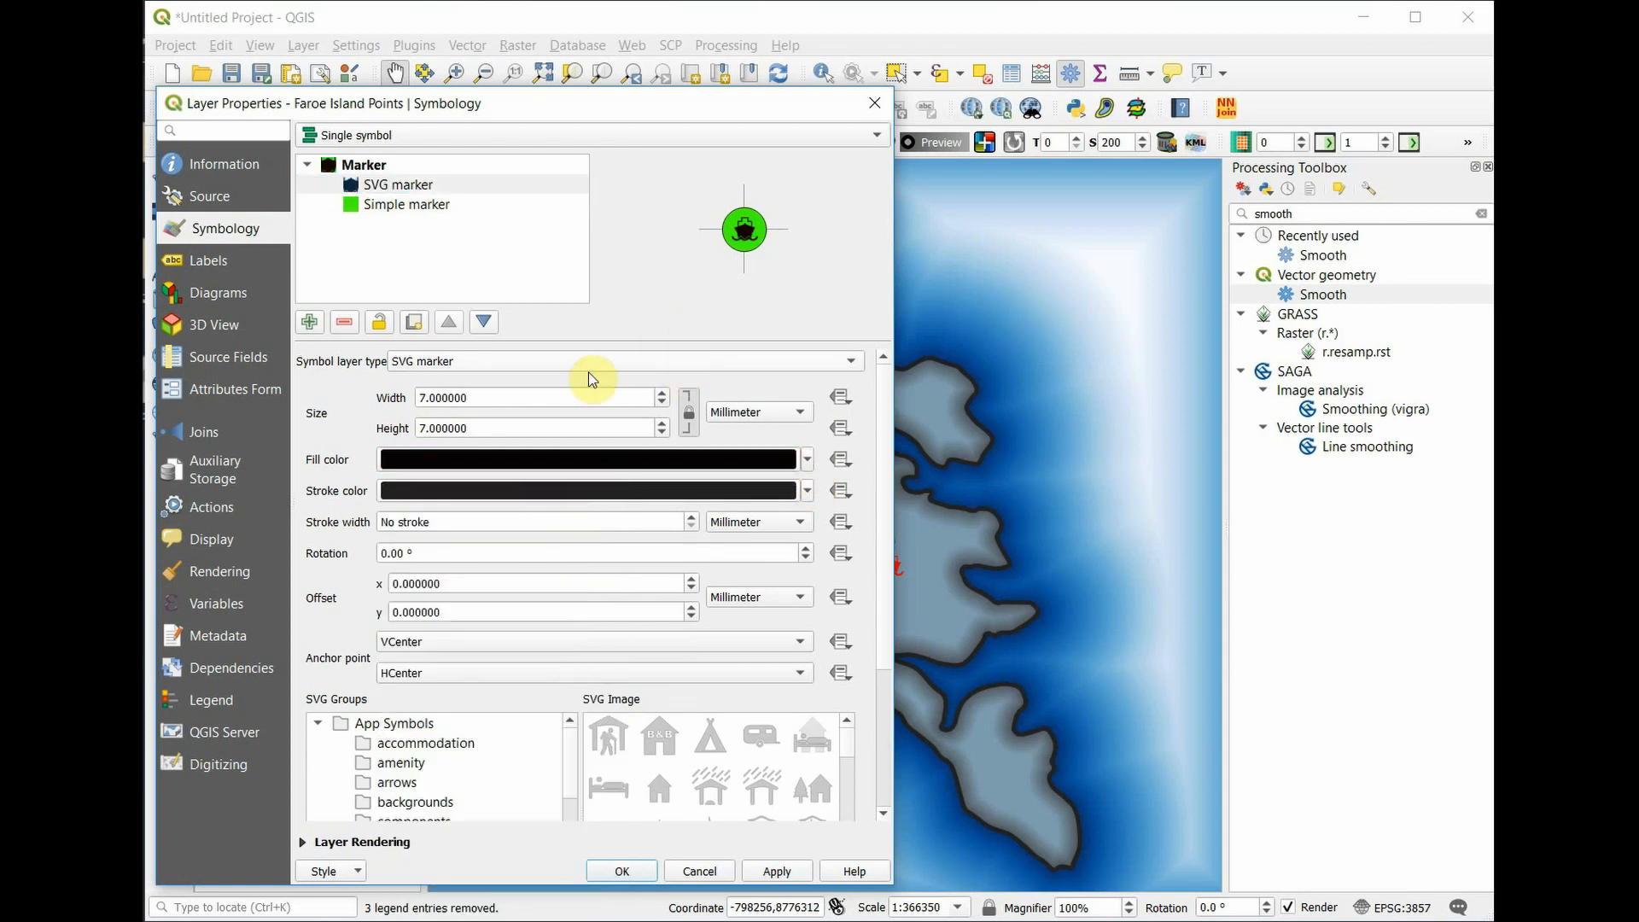
Increase the ferry SVG marker's width and height to 8.2 mm.
{"action": "left_click", "coordinate": [663, 394]}
{"action": "left_click", "coordinate": [664, 394]}
{"action": "left_click", "coordinate": [663, 393]}
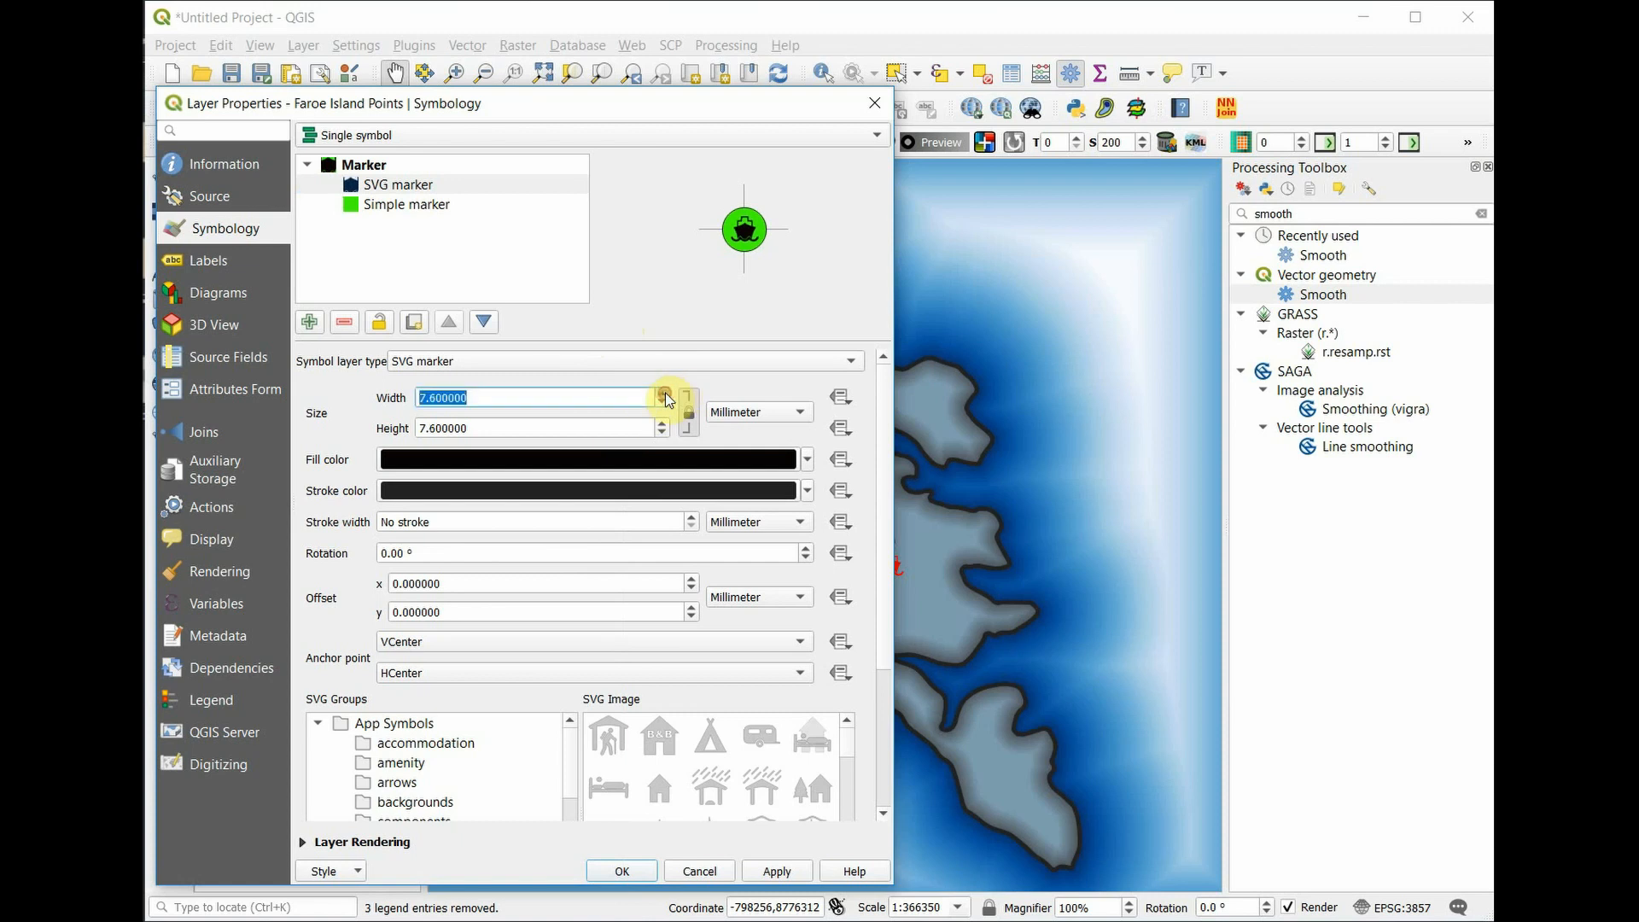
{"action": "left_click", "coordinate": [663, 394]}
{"action": "left_click", "coordinate": [663, 394]}
{"action": "left_click", "coordinate": [664, 394]}
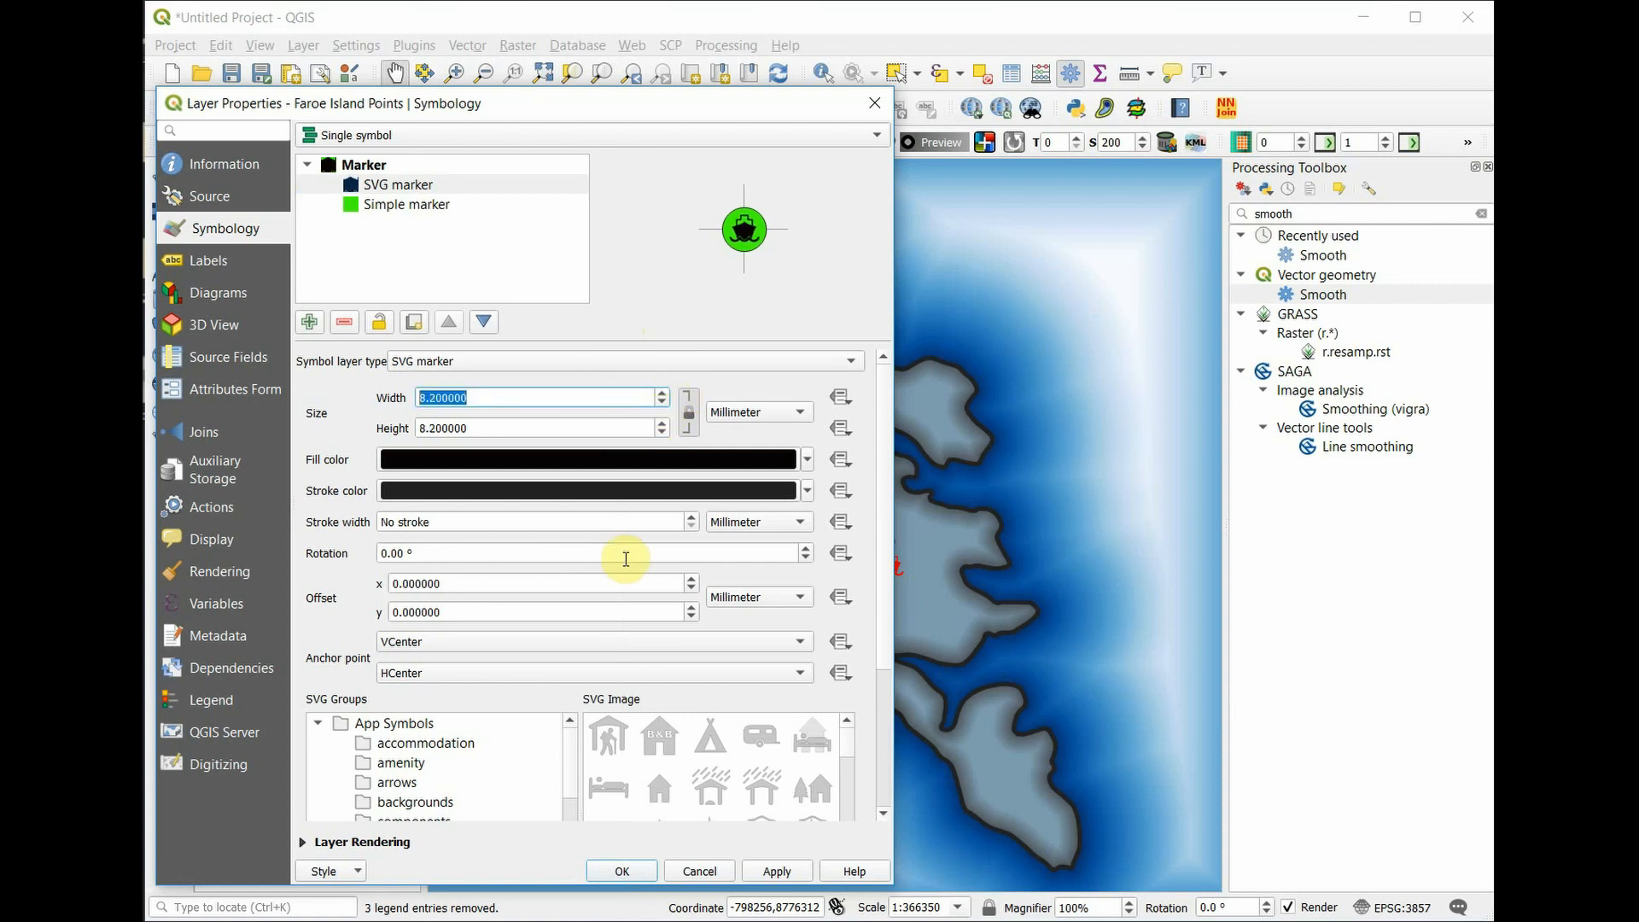
{"action": "left_click", "coordinate": [692, 607]}
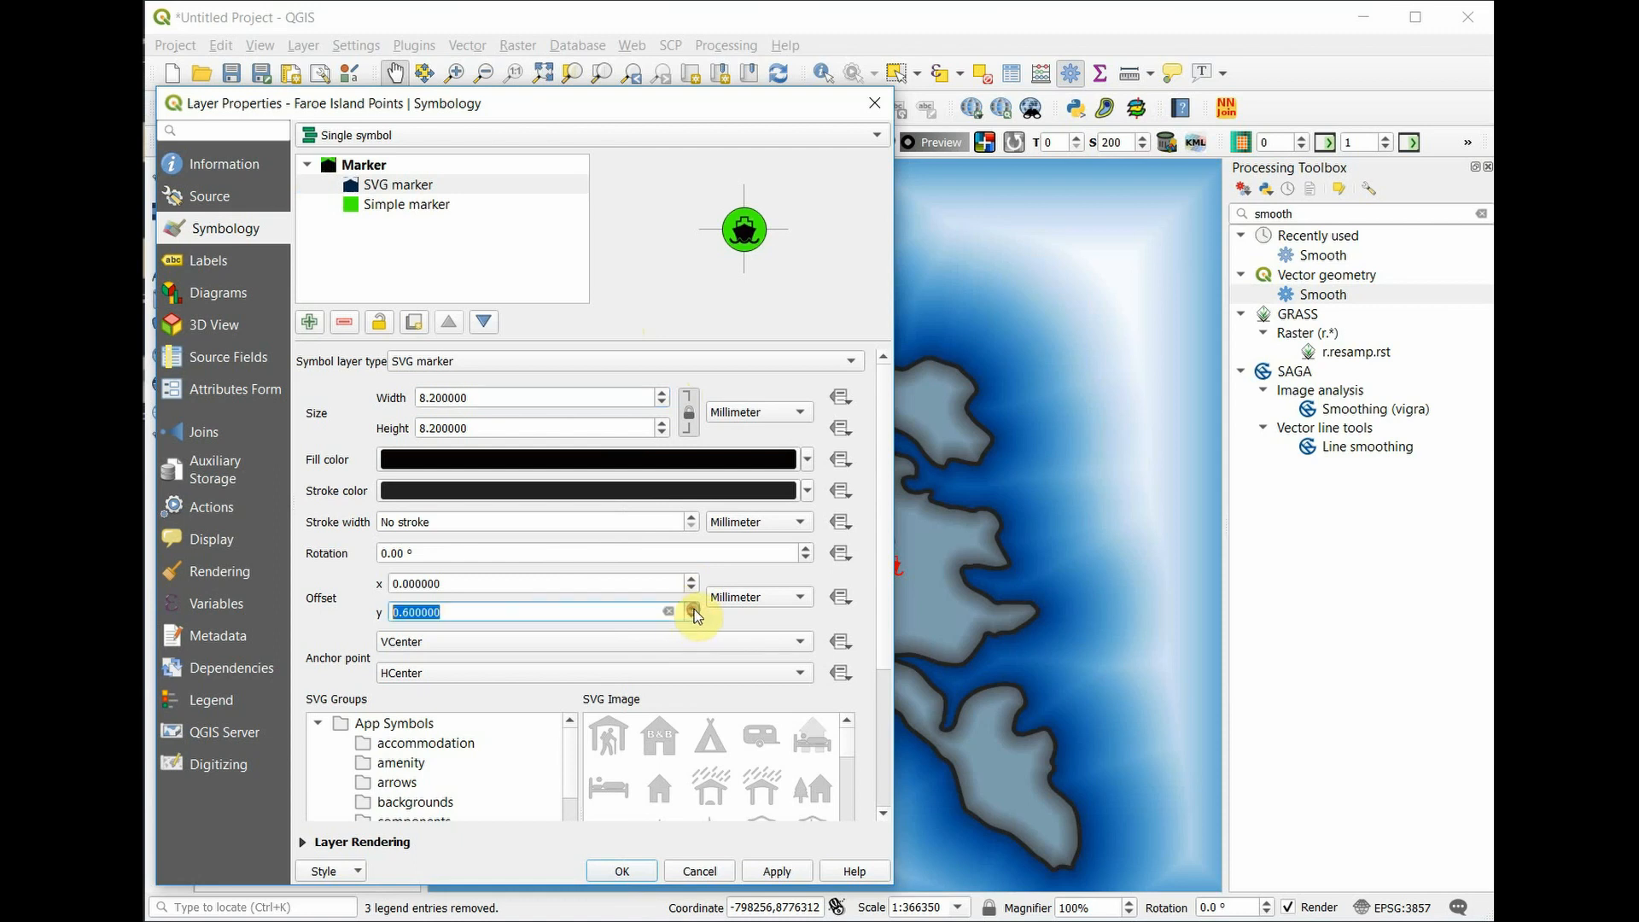
{"action": "left_click", "coordinate": [693, 607]}
{"action": "left_click", "coordinate": [692, 607]}
{"action": "left_click", "coordinate": [693, 607]}
{"action": "left_click", "coordinate": [692, 607]}
{"action": "left_click", "coordinate": [693, 607]}
{"action": "left_click", "coordinate": [692, 607]}
{"action": "left_click", "coordinate": [693, 607]}
{"action": "left_click", "coordinate": [692, 607]}
{"action": "left_click", "coordinate": [693, 607]}
{"action": "left_click", "coordinate": [666, 612]}
Set the ferry SVG marker's y offset to 0.6 mm, apply it and close the layer properties.
{"action": "left_click", "coordinate": [692, 606]}
{"action": "left_click", "coordinate": [691, 607]}
{"action": "left_click", "coordinate": [691, 607]}
{"action": "left_click", "coordinate": [751, 871]}
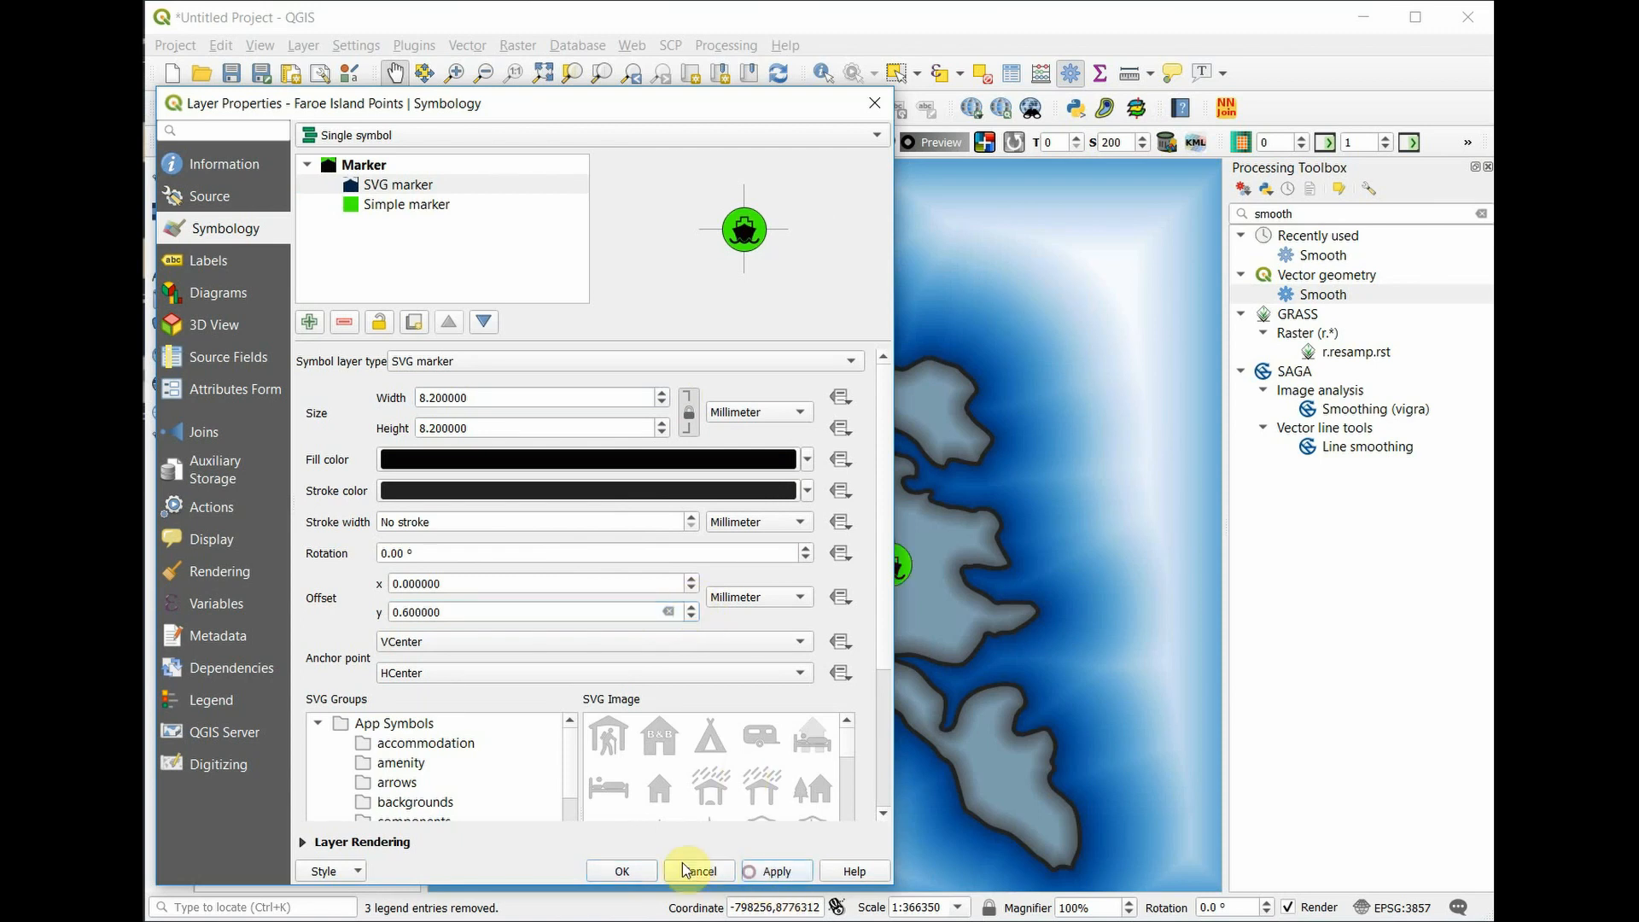
{"action": "left_click", "coordinate": [623, 871]}
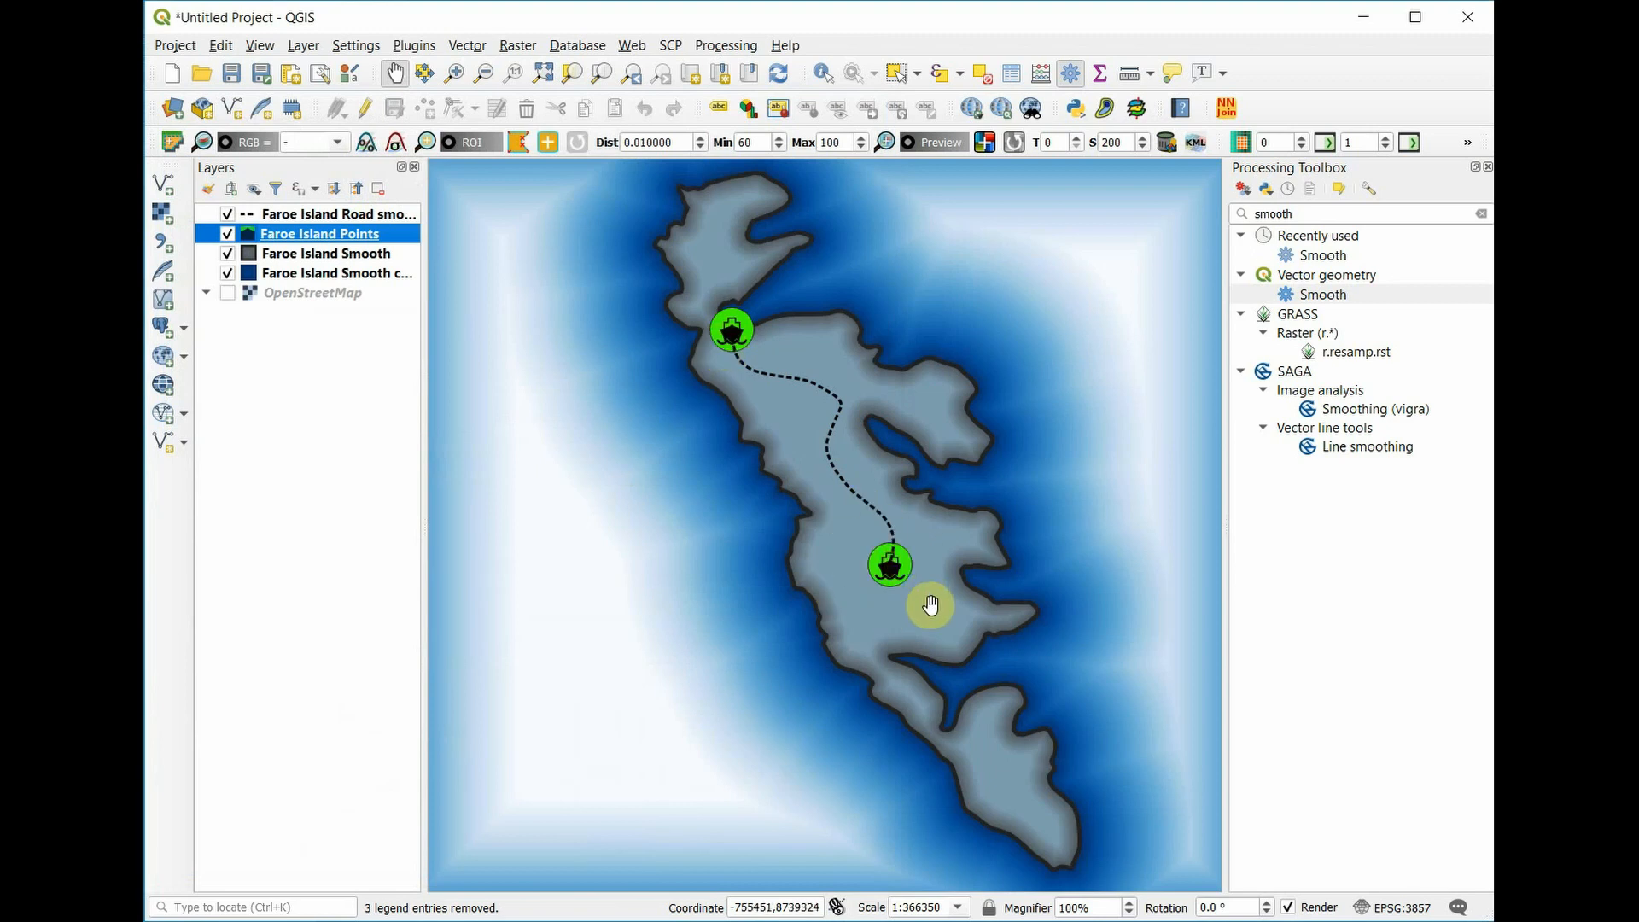
Switch the Faroe Island Points layer's symbology from single symbol to rule-based.
{"action": "double_click", "coordinate": [301, 235]}
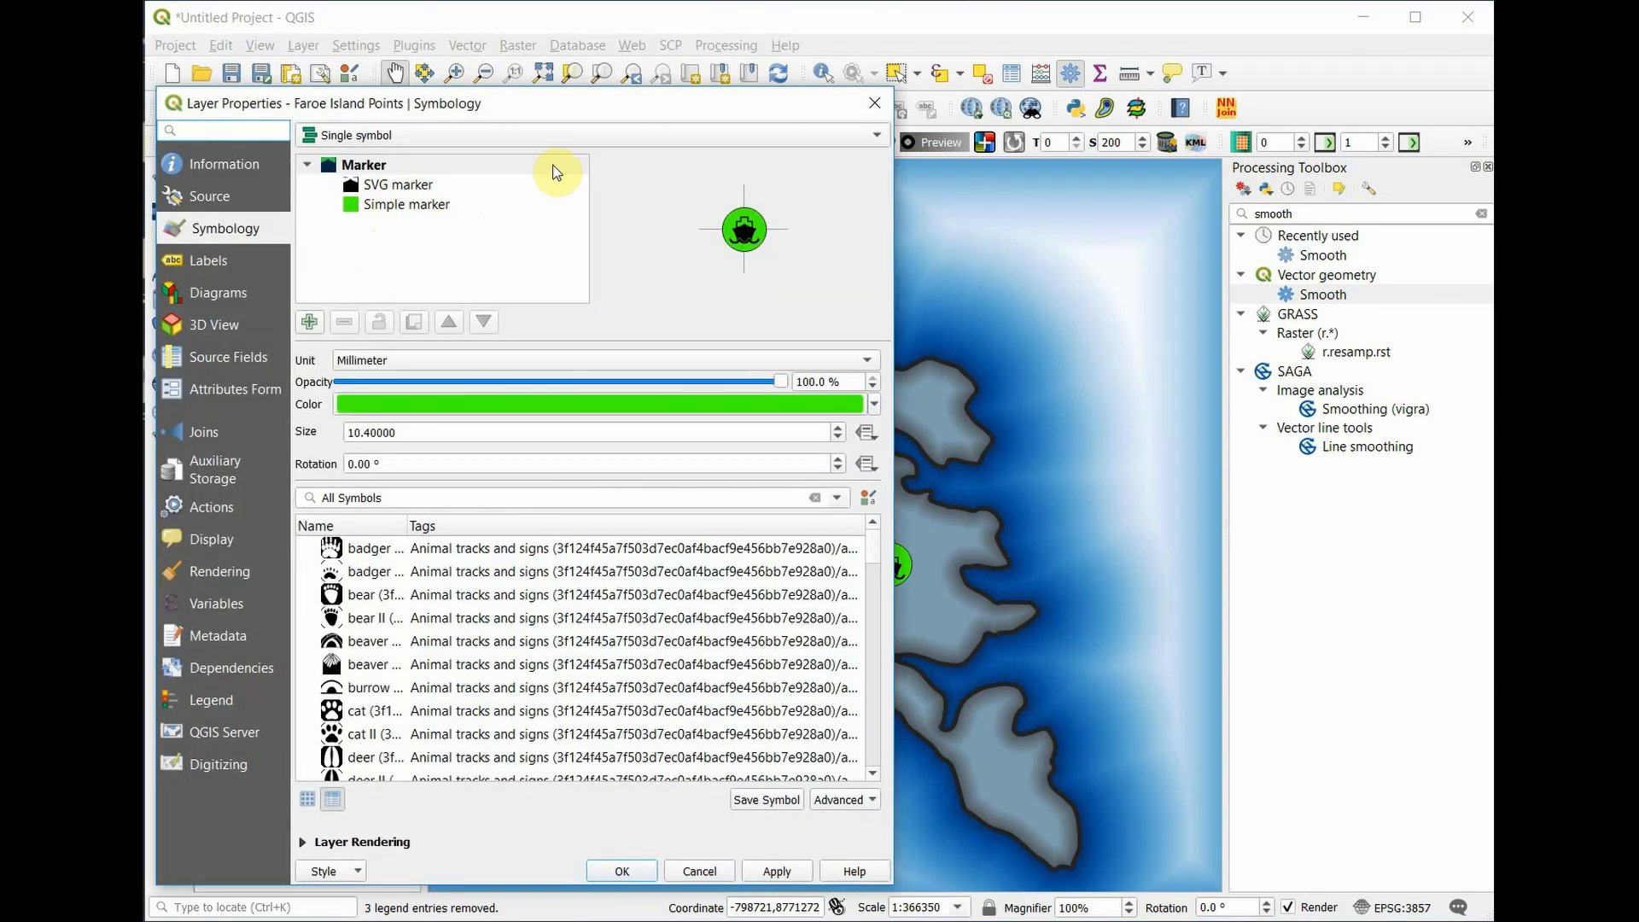
{"action": "left_click", "coordinate": [759, 135]}
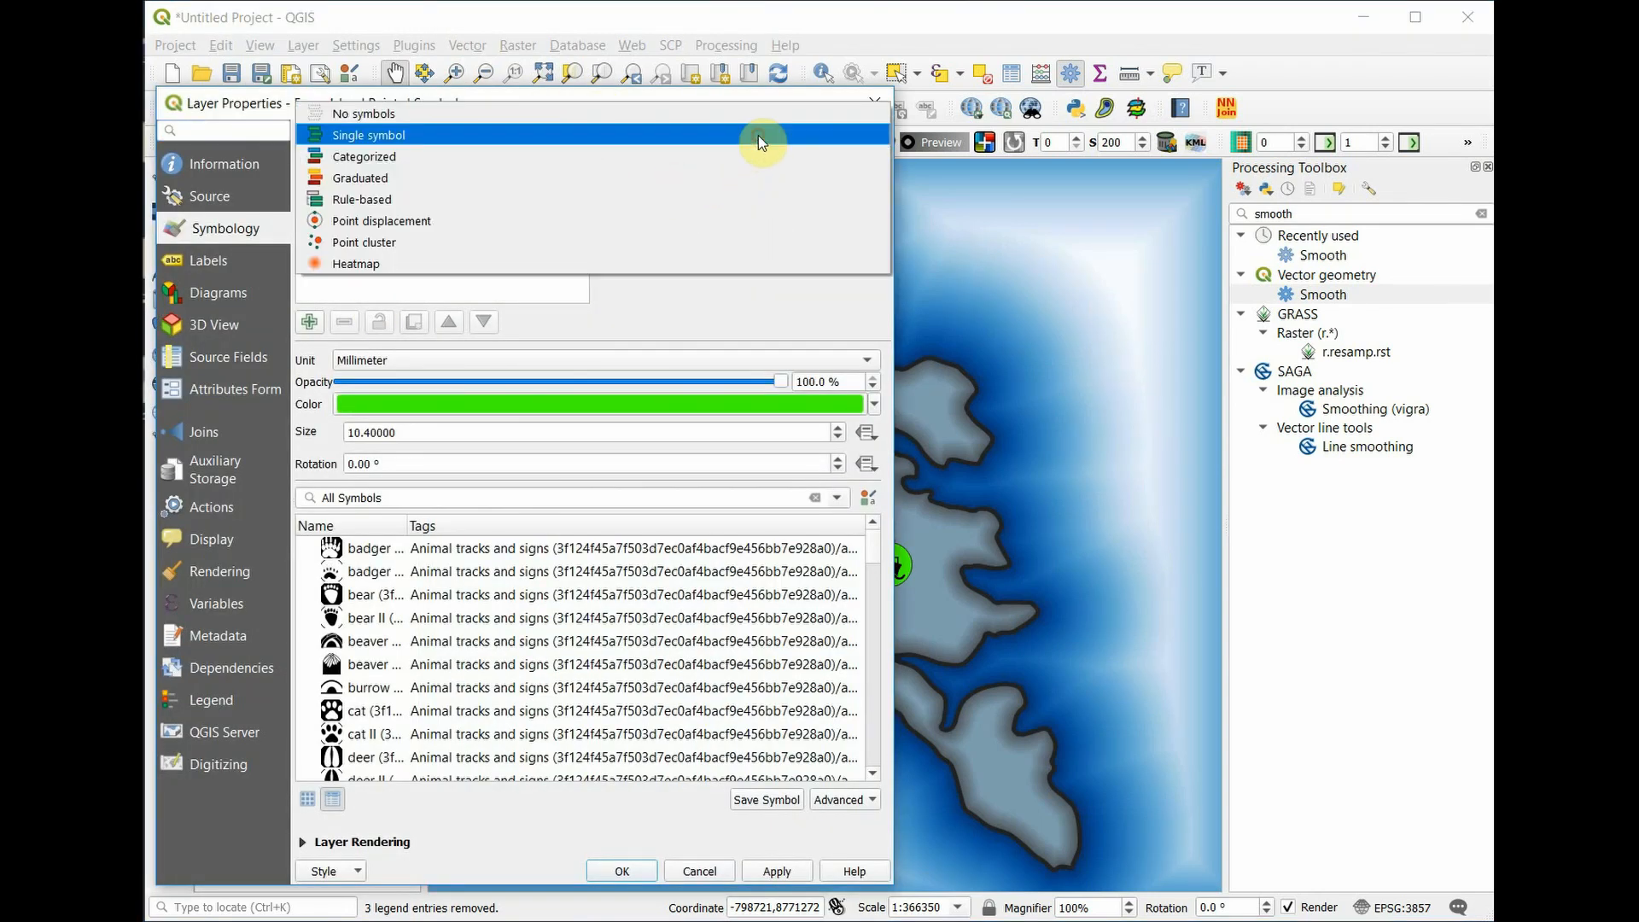
{"action": "left_click", "coordinate": [704, 199]}
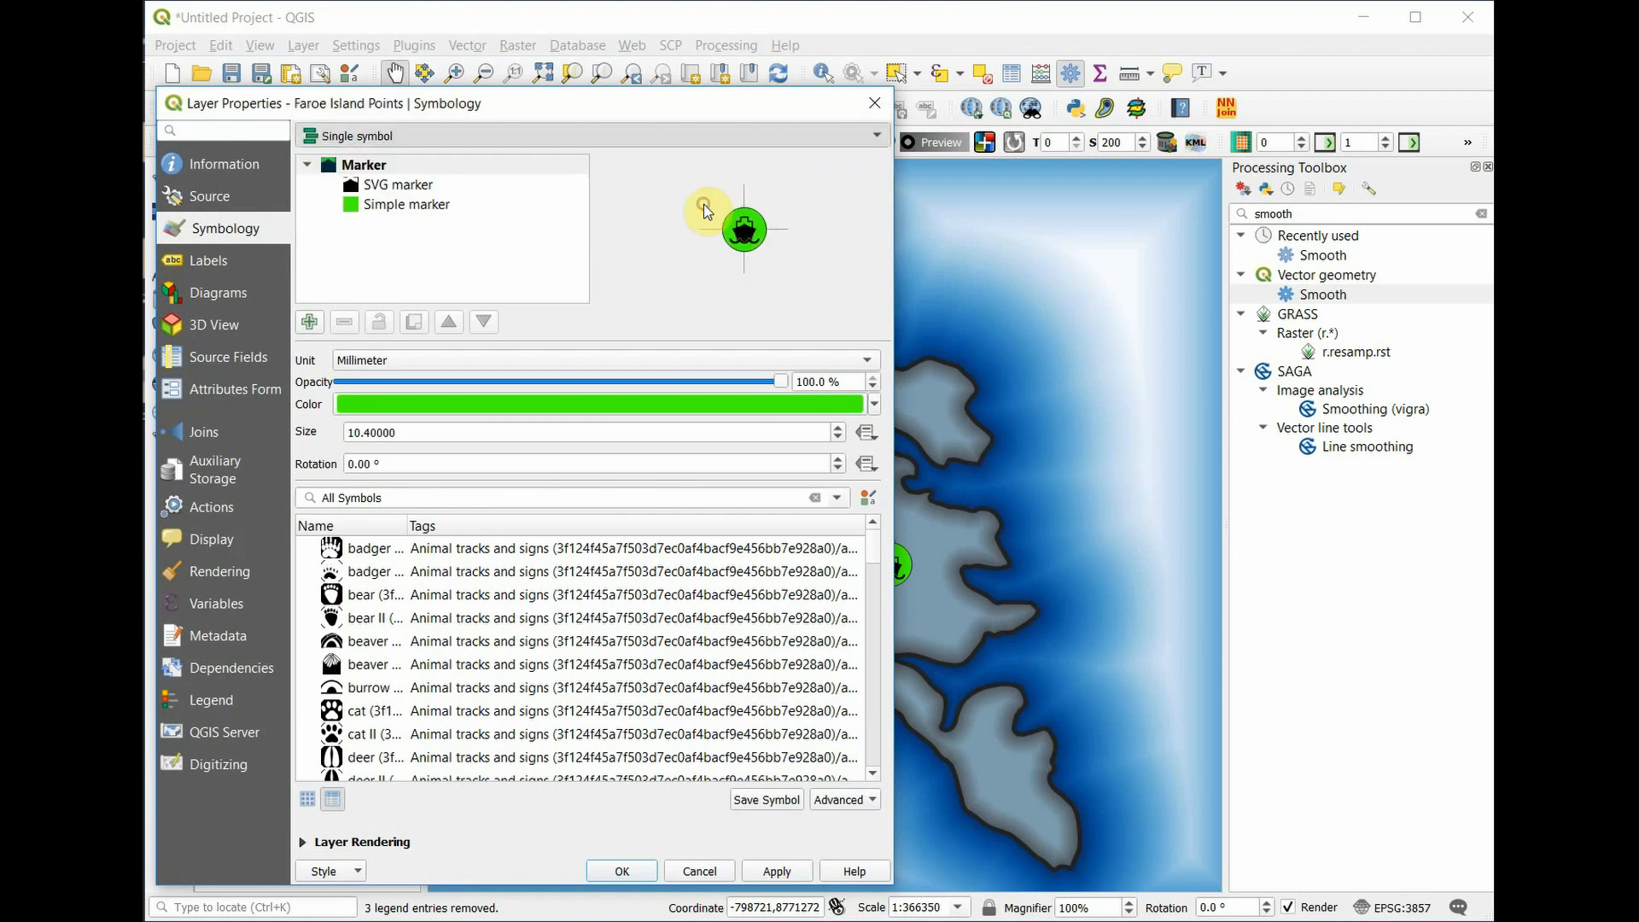
Filter the existing ferry symbol rule with "Location" = 'Docking Area', apply it and close the layer properties.
{"action": "double_click", "coordinate": [466, 186]}
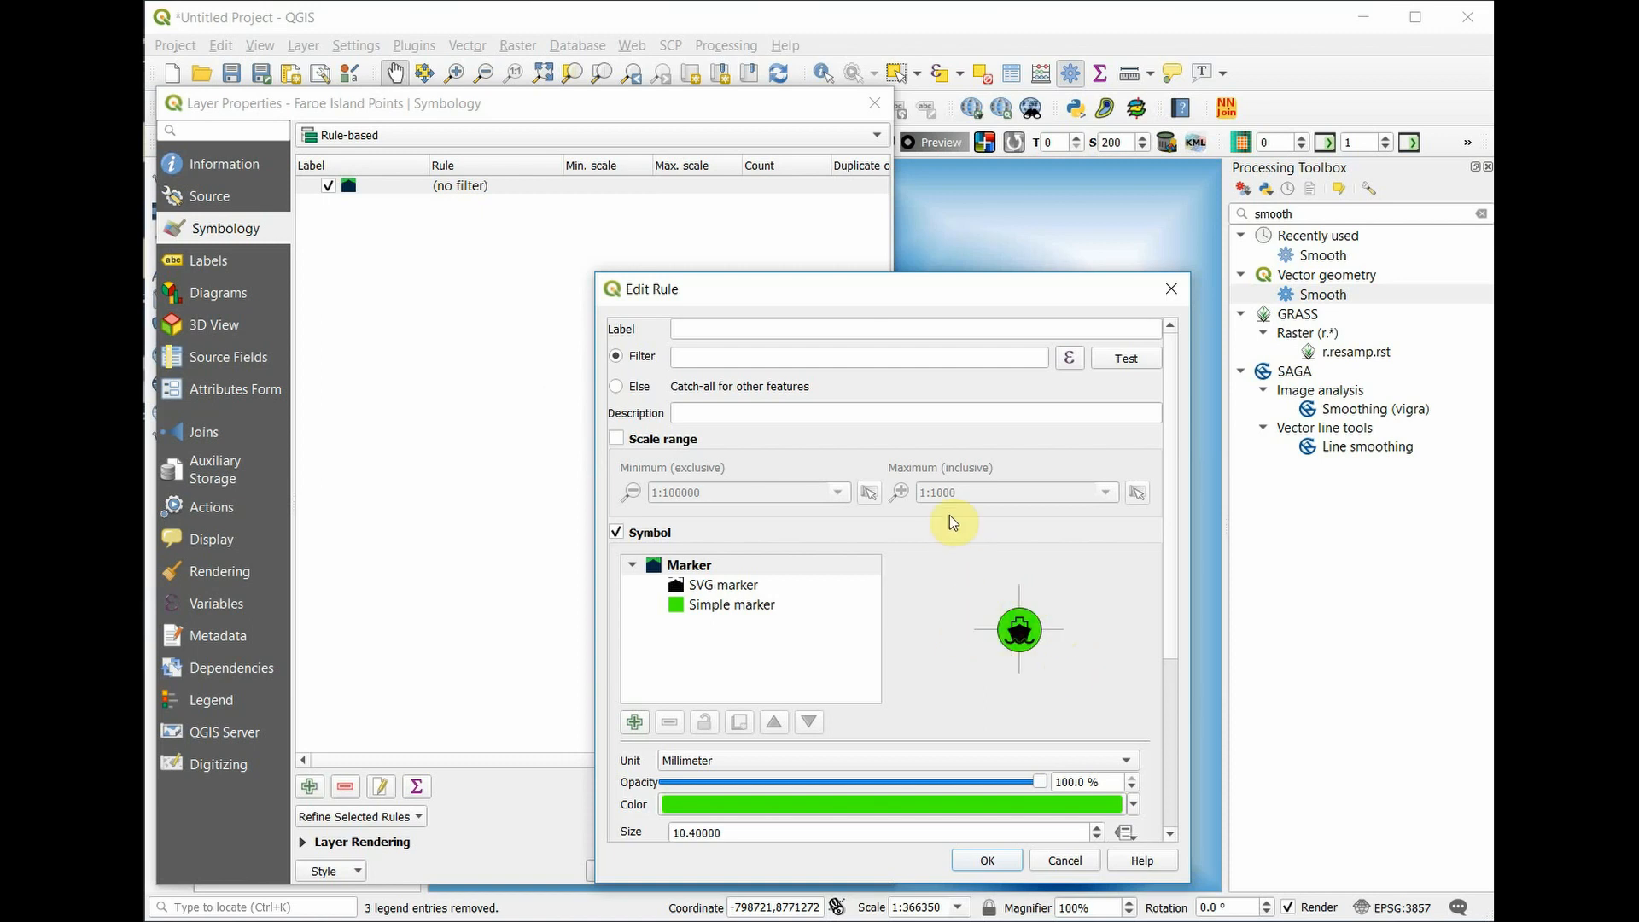
{"action": "left_click", "coordinate": [1071, 359]}
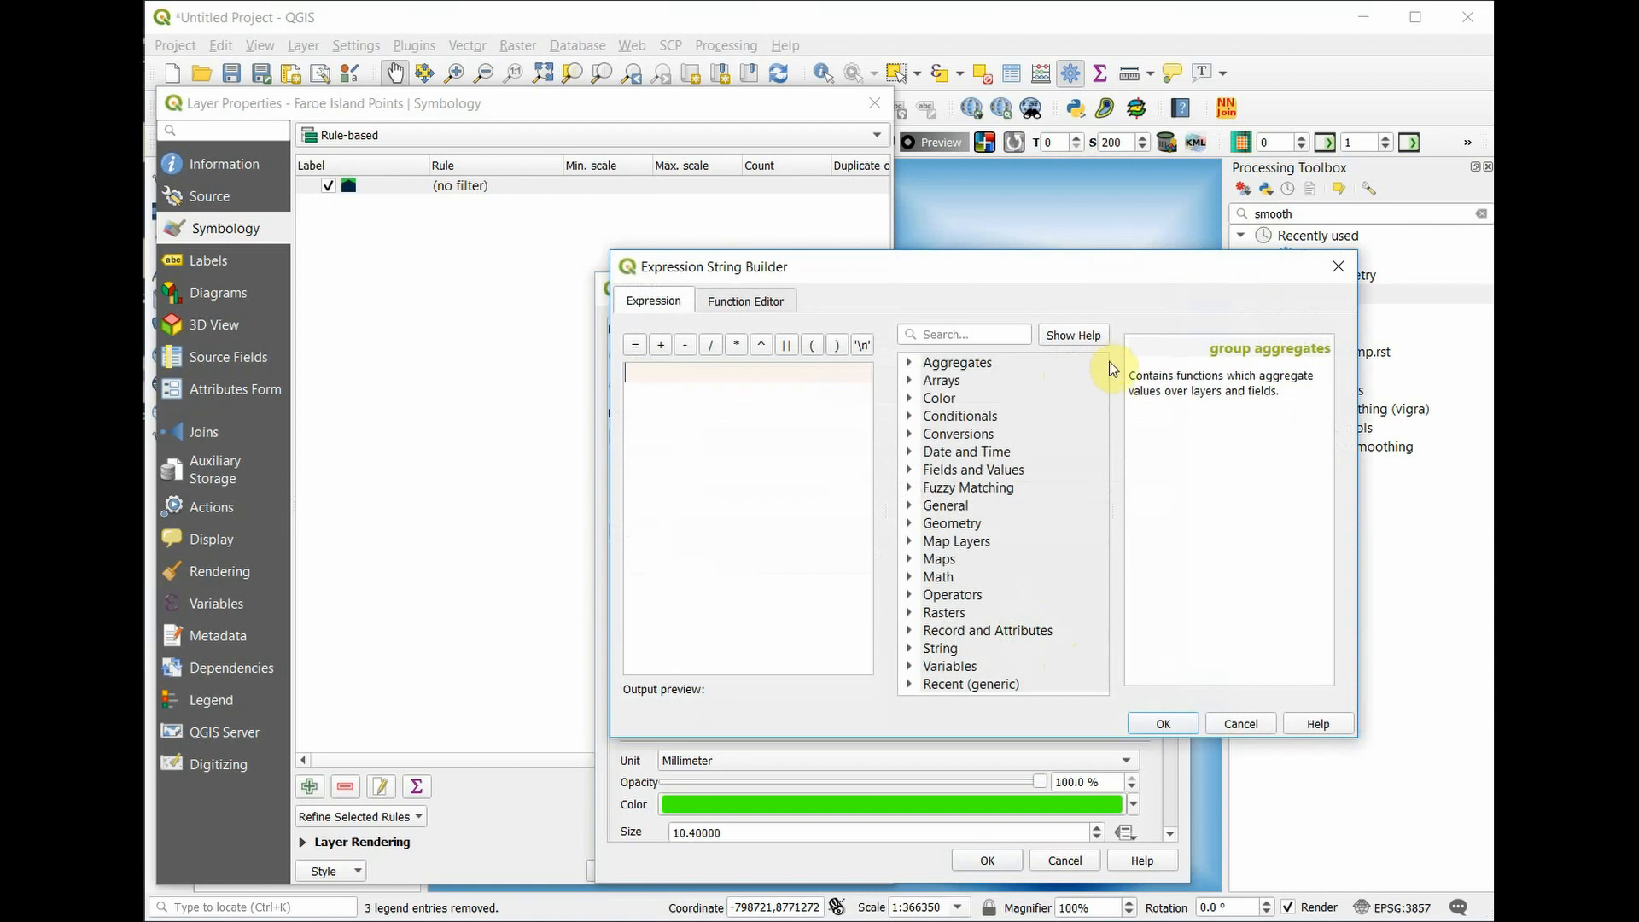
{"action": "left_click", "coordinate": [911, 473]}
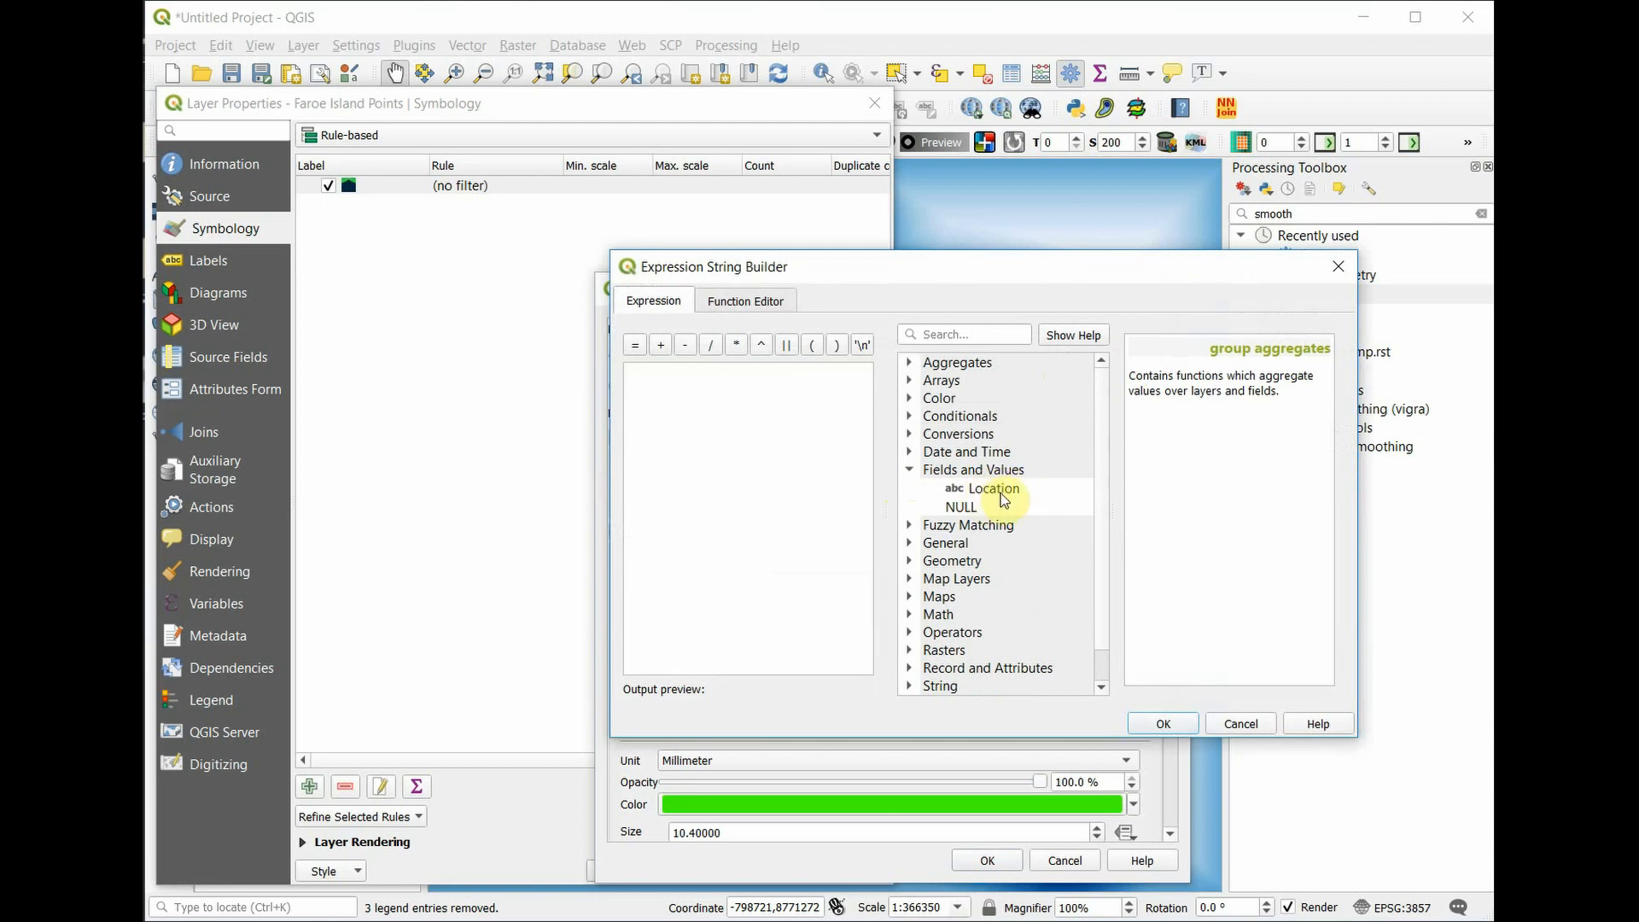
{"action": "double_click", "coordinate": [988, 493]}
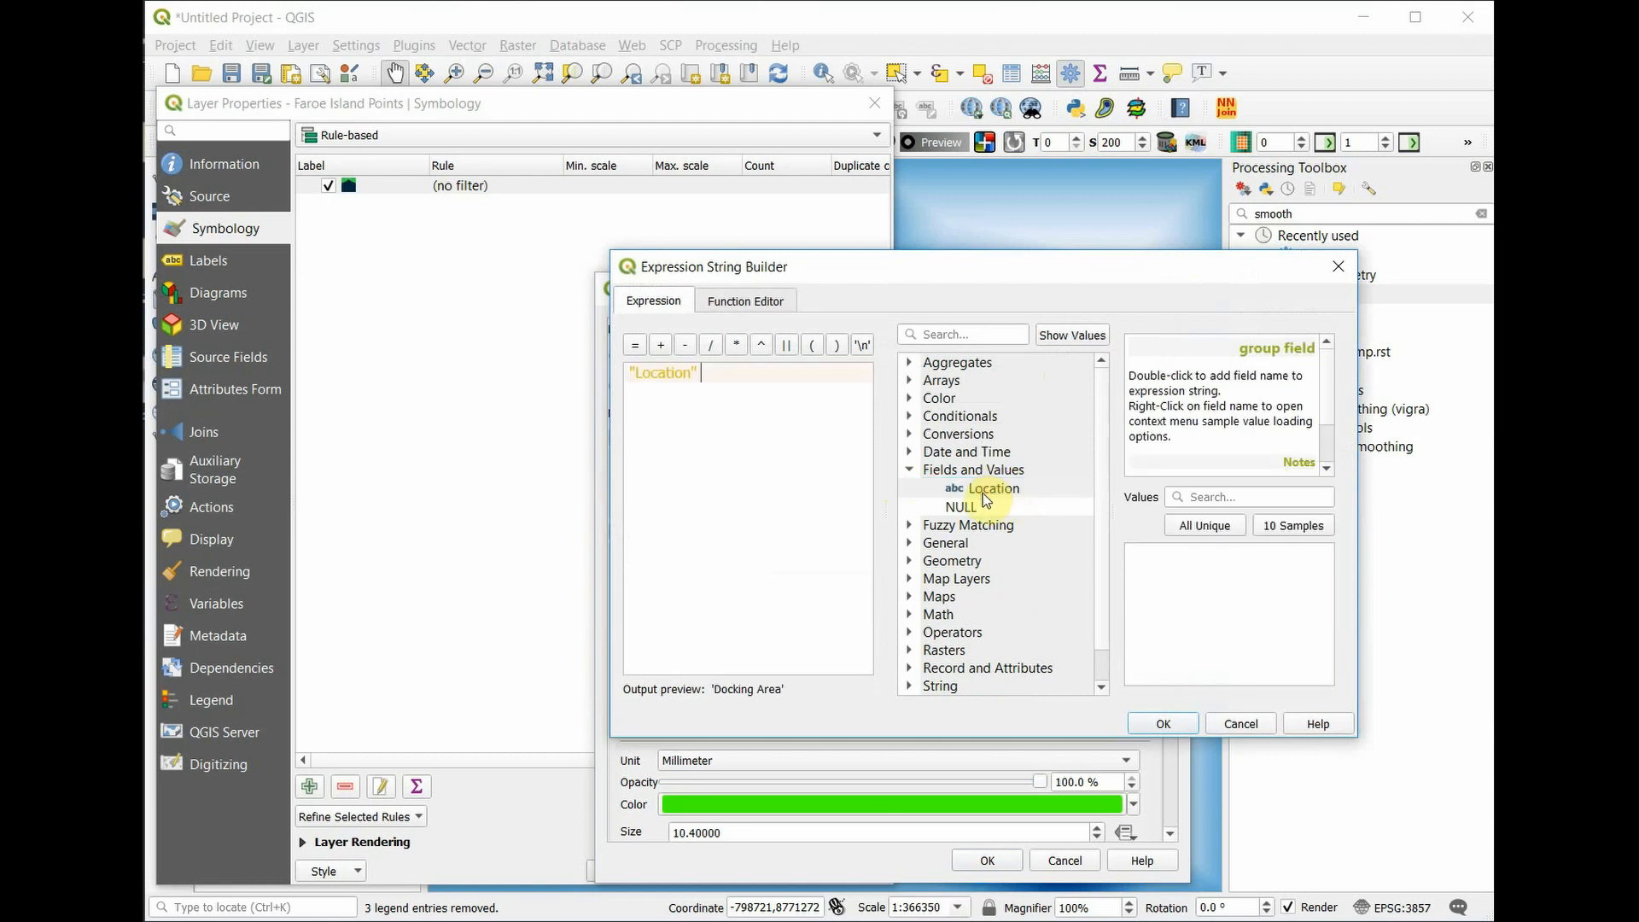
{"action": "left_click", "coordinate": [635, 346]}
{"action": "left_click", "coordinate": [1212, 526]}
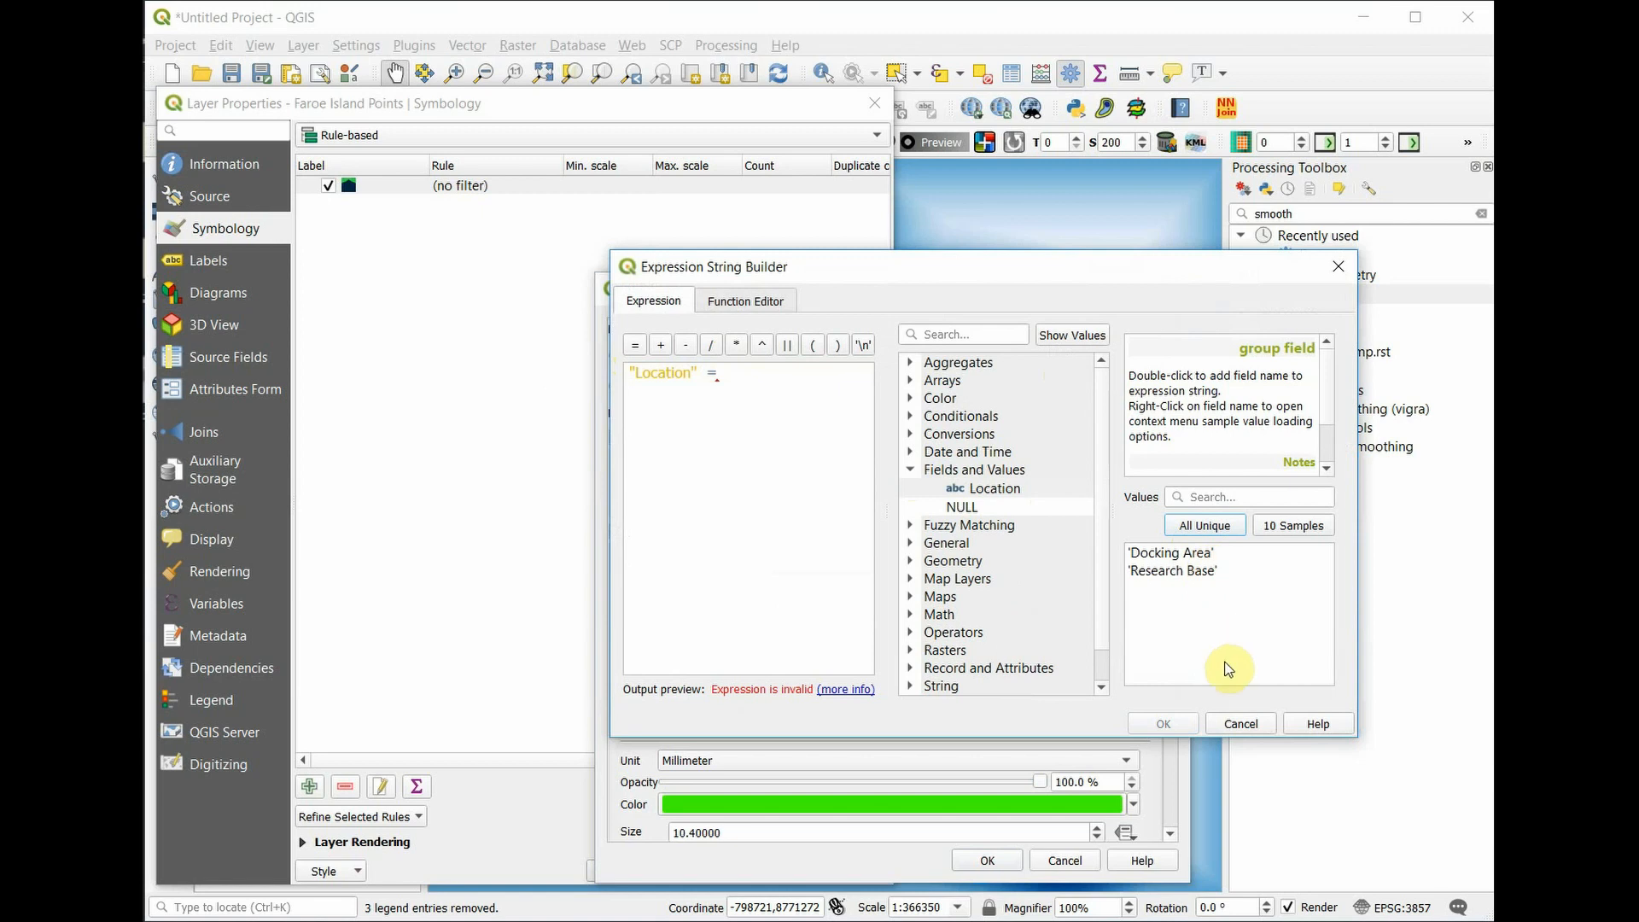
{"action": "double_click", "coordinate": [1173, 554]}
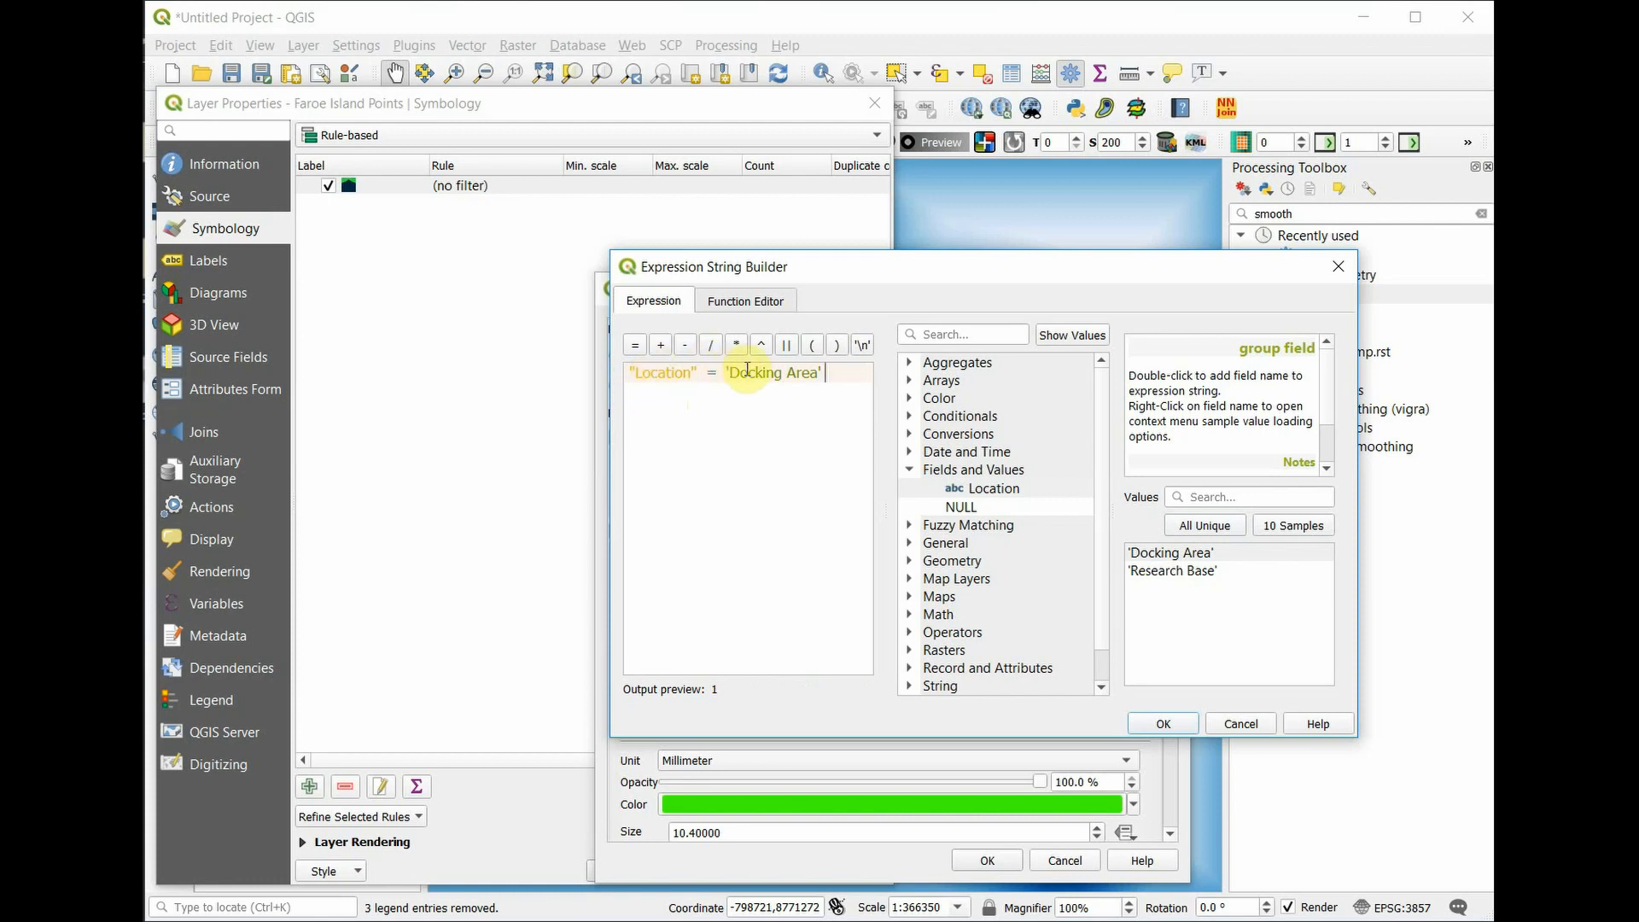
{"action": "left_click", "coordinate": [1164, 724]}
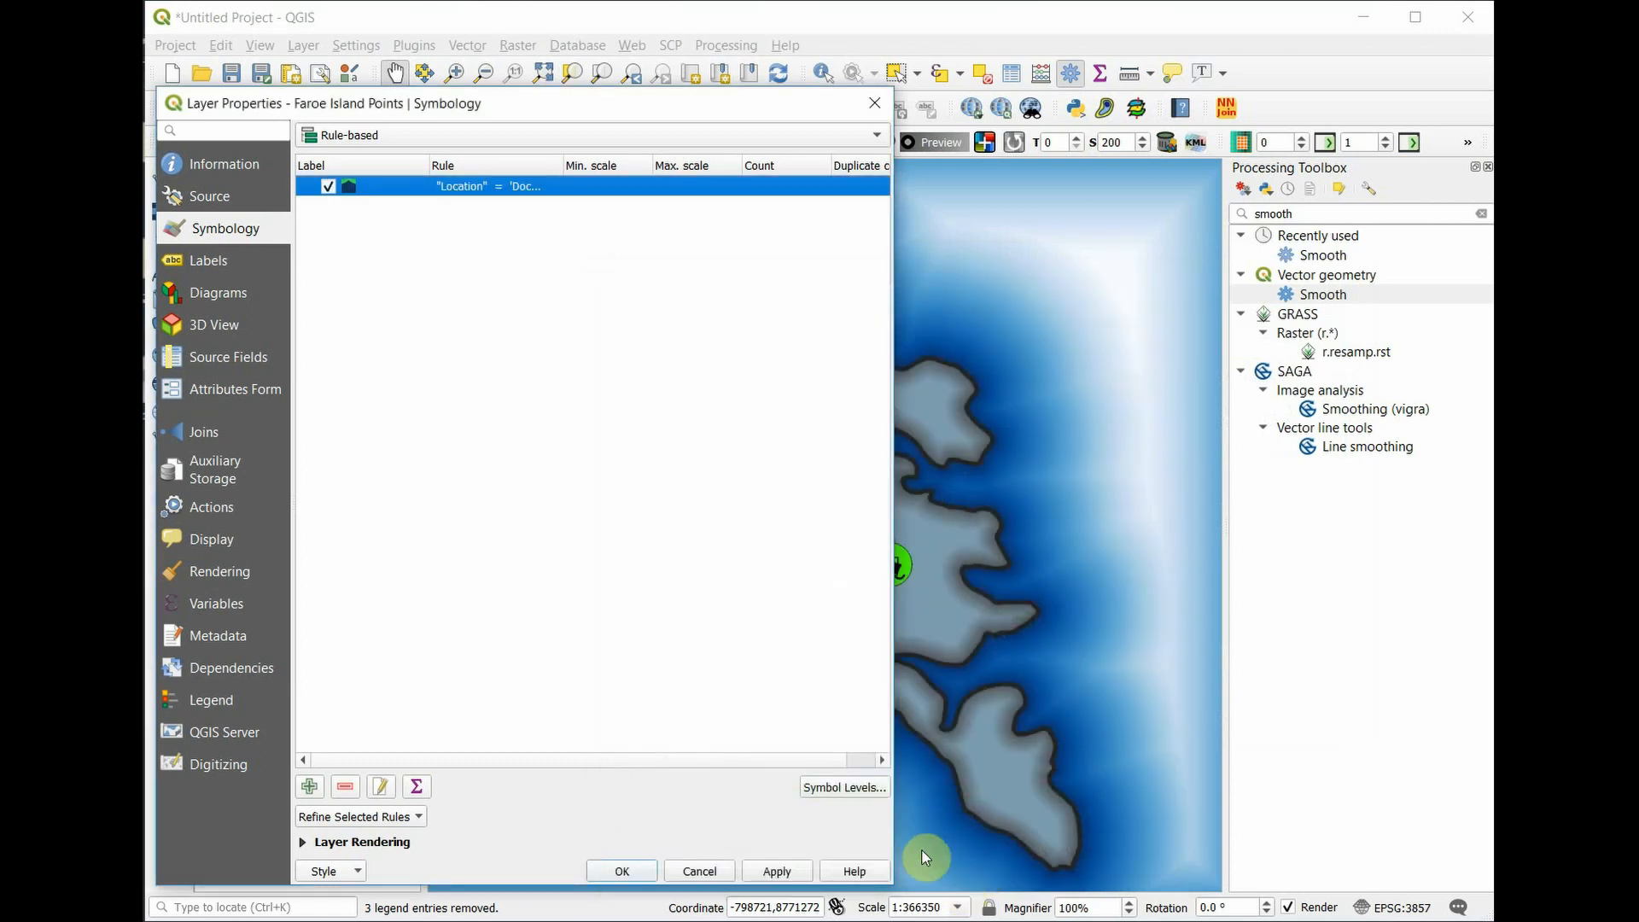
{"action": "left_click", "coordinate": [773, 872]}
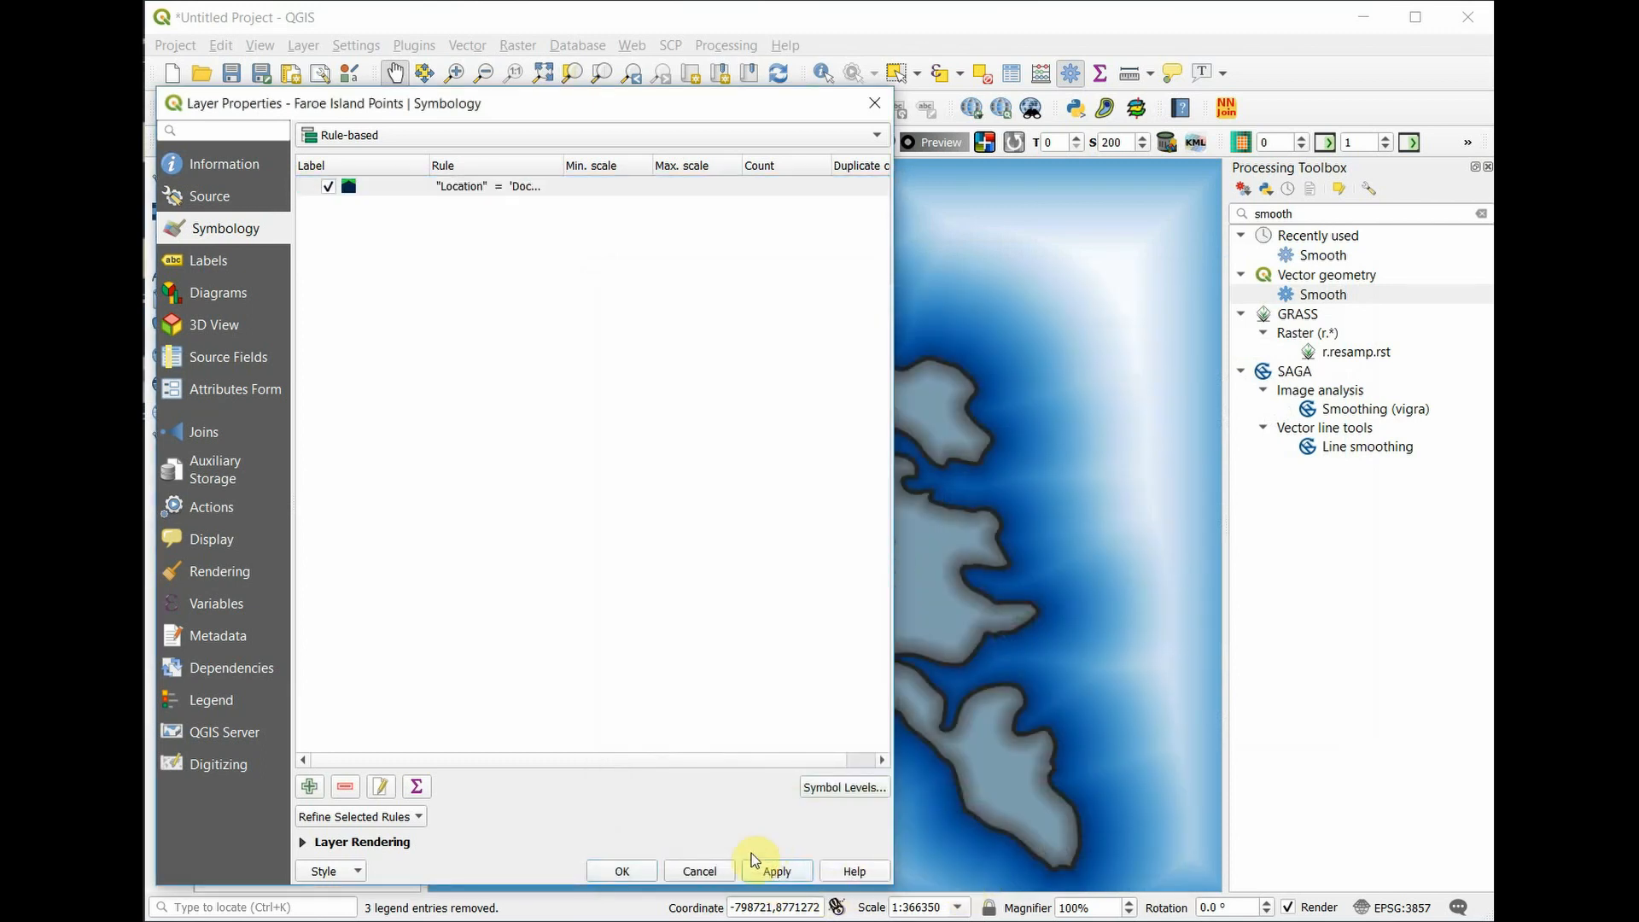
{"action": "left_click", "coordinate": [628, 870]}
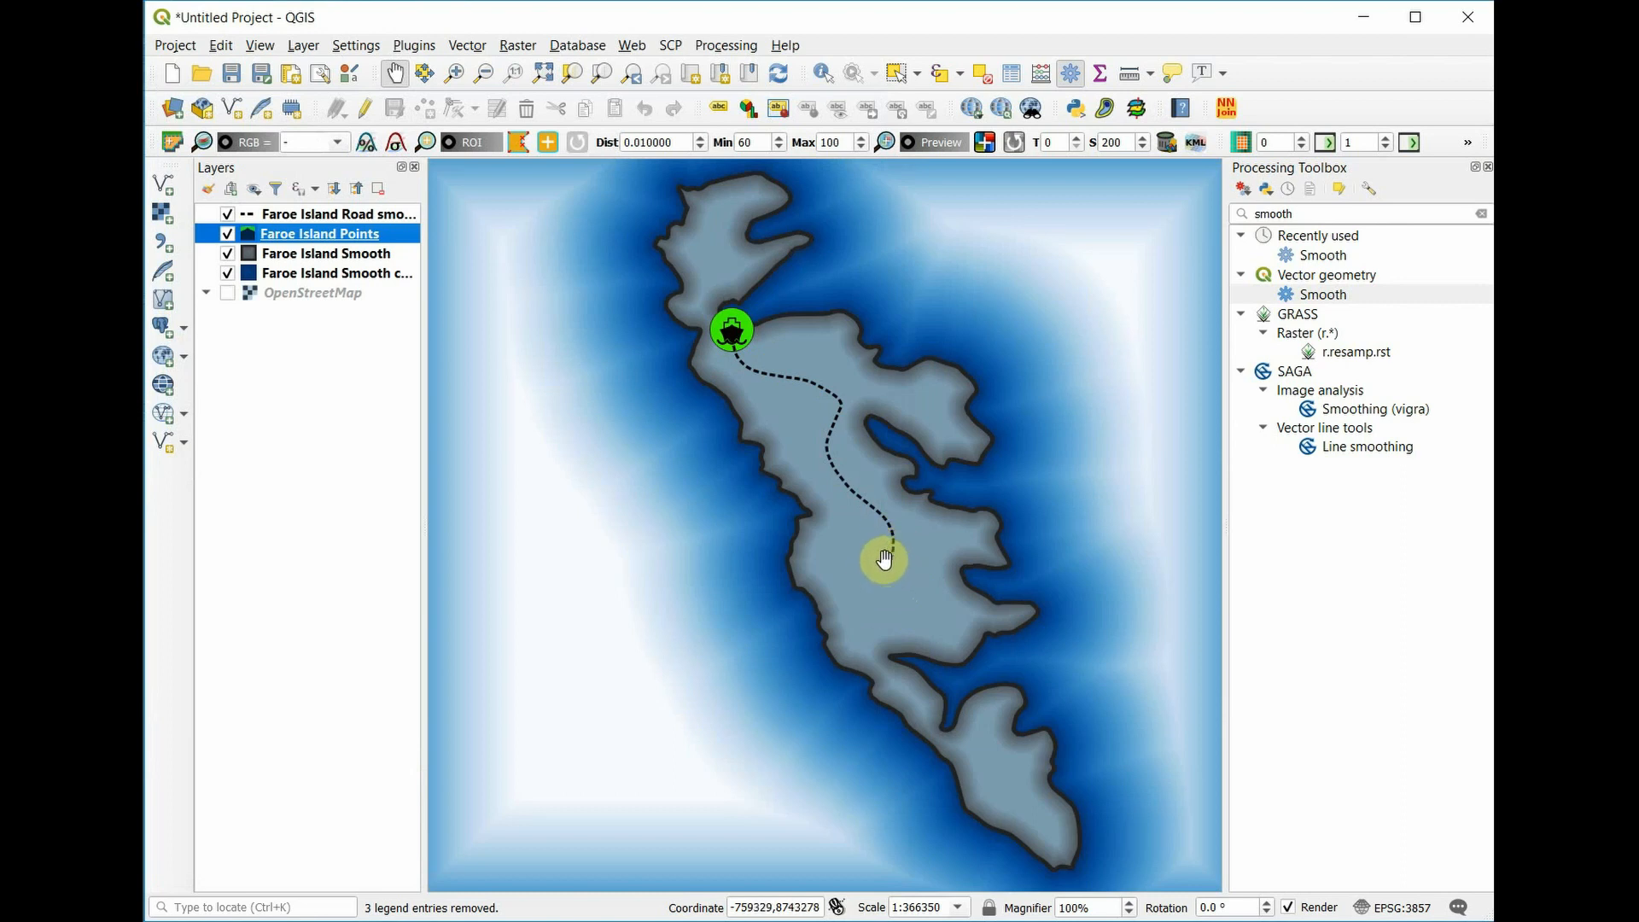
Add a second rule to the Faroe Island Points symbology with the filter "Location" = 'Research Base'.
{"action": "double_click", "coordinate": [348, 234]}
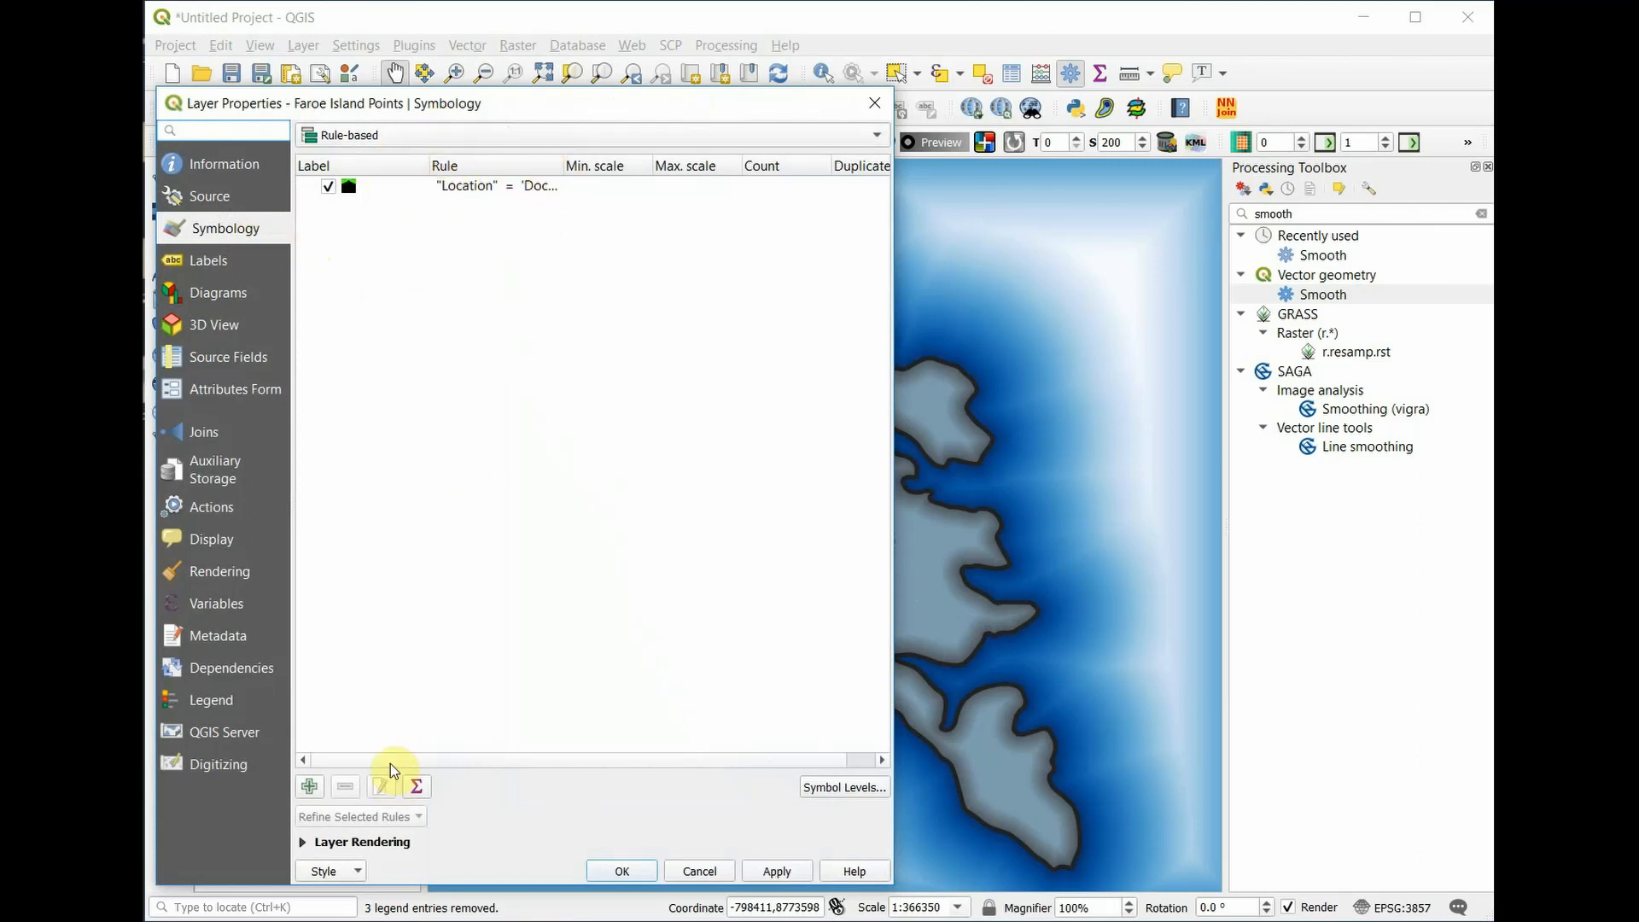
{"action": "left_click", "coordinate": [310, 787]}
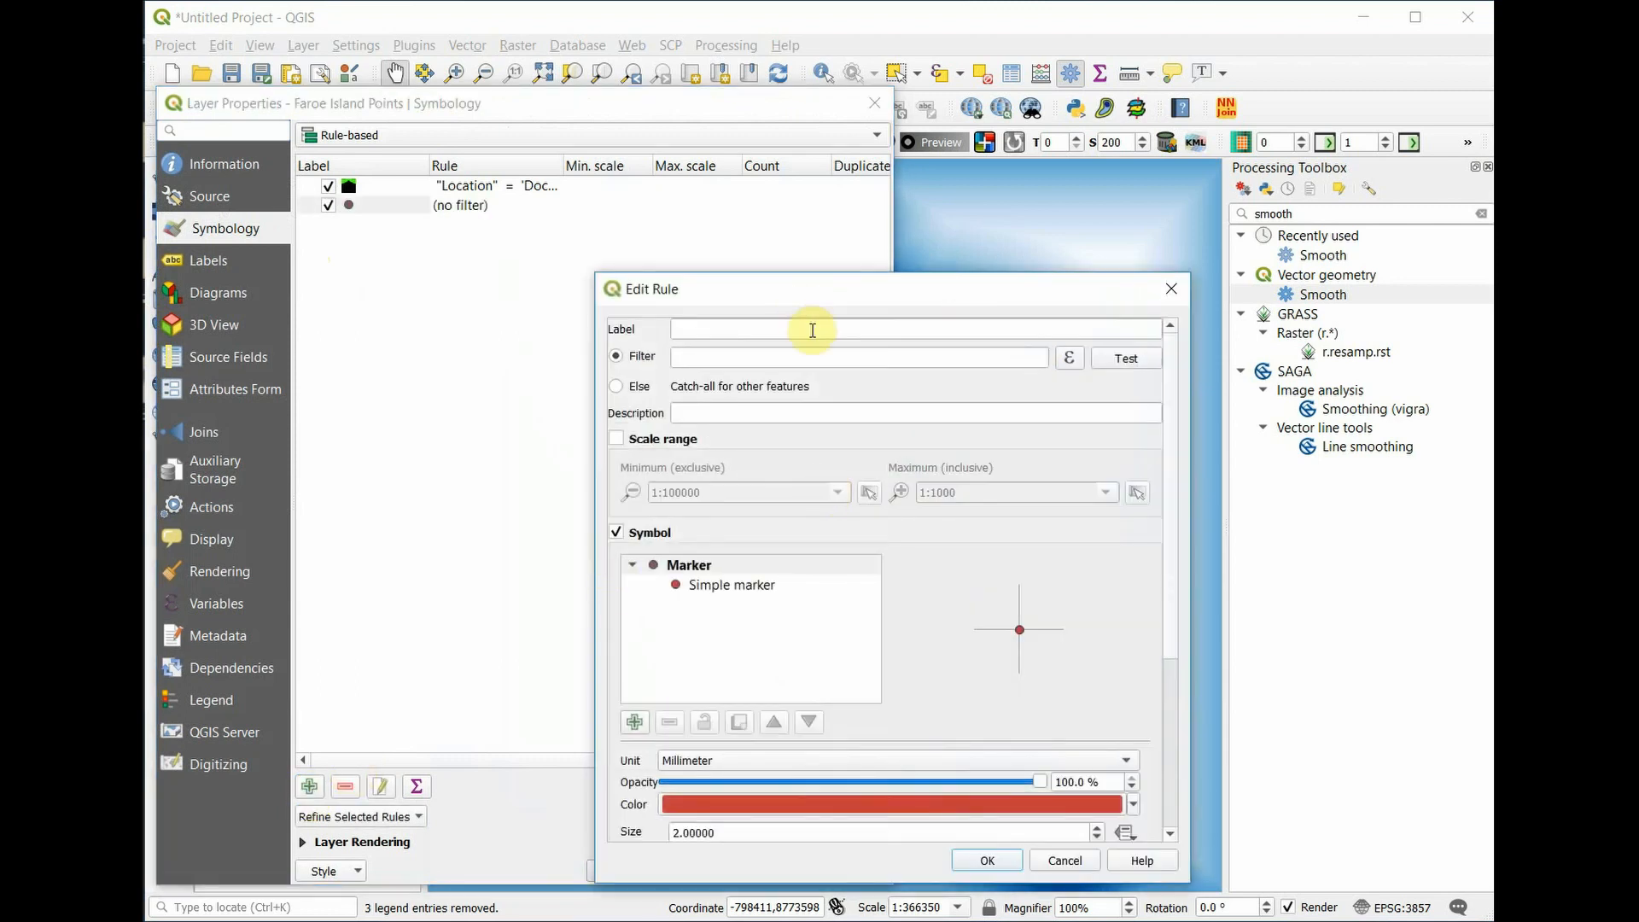
{"action": "left_click", "coordinate": [1066, 362]}
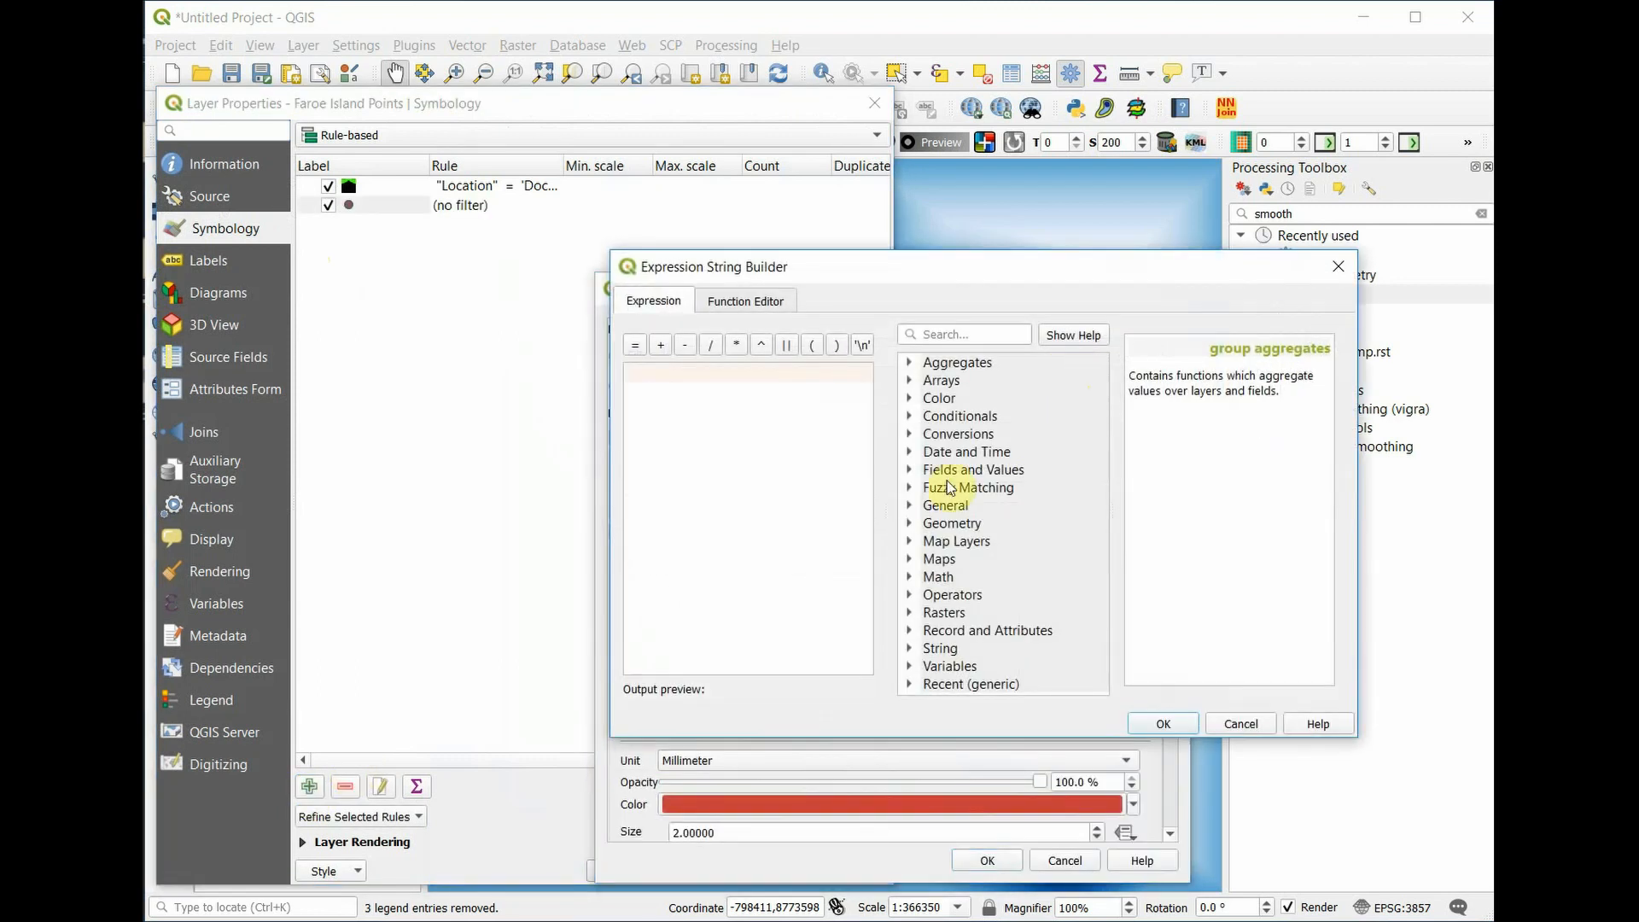
{"action": "left_click", "coordinate": [910, 471]}
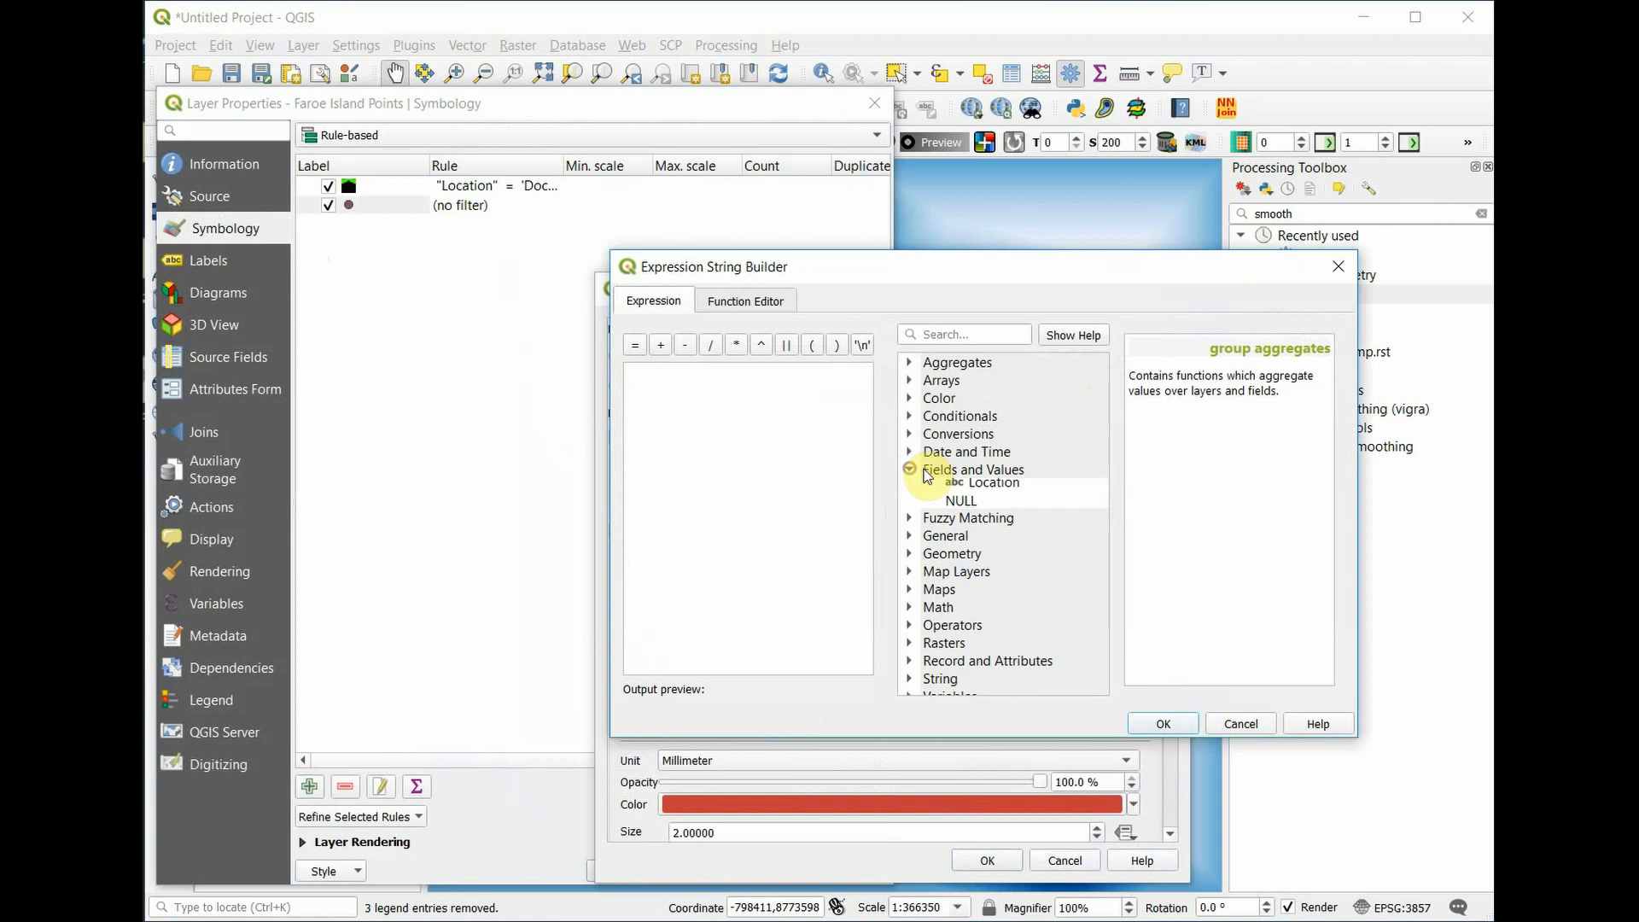
{"action": "double_click", "coordinate": [973, 489]}
{"action": "left_click", "coordinate": [635, 345]}
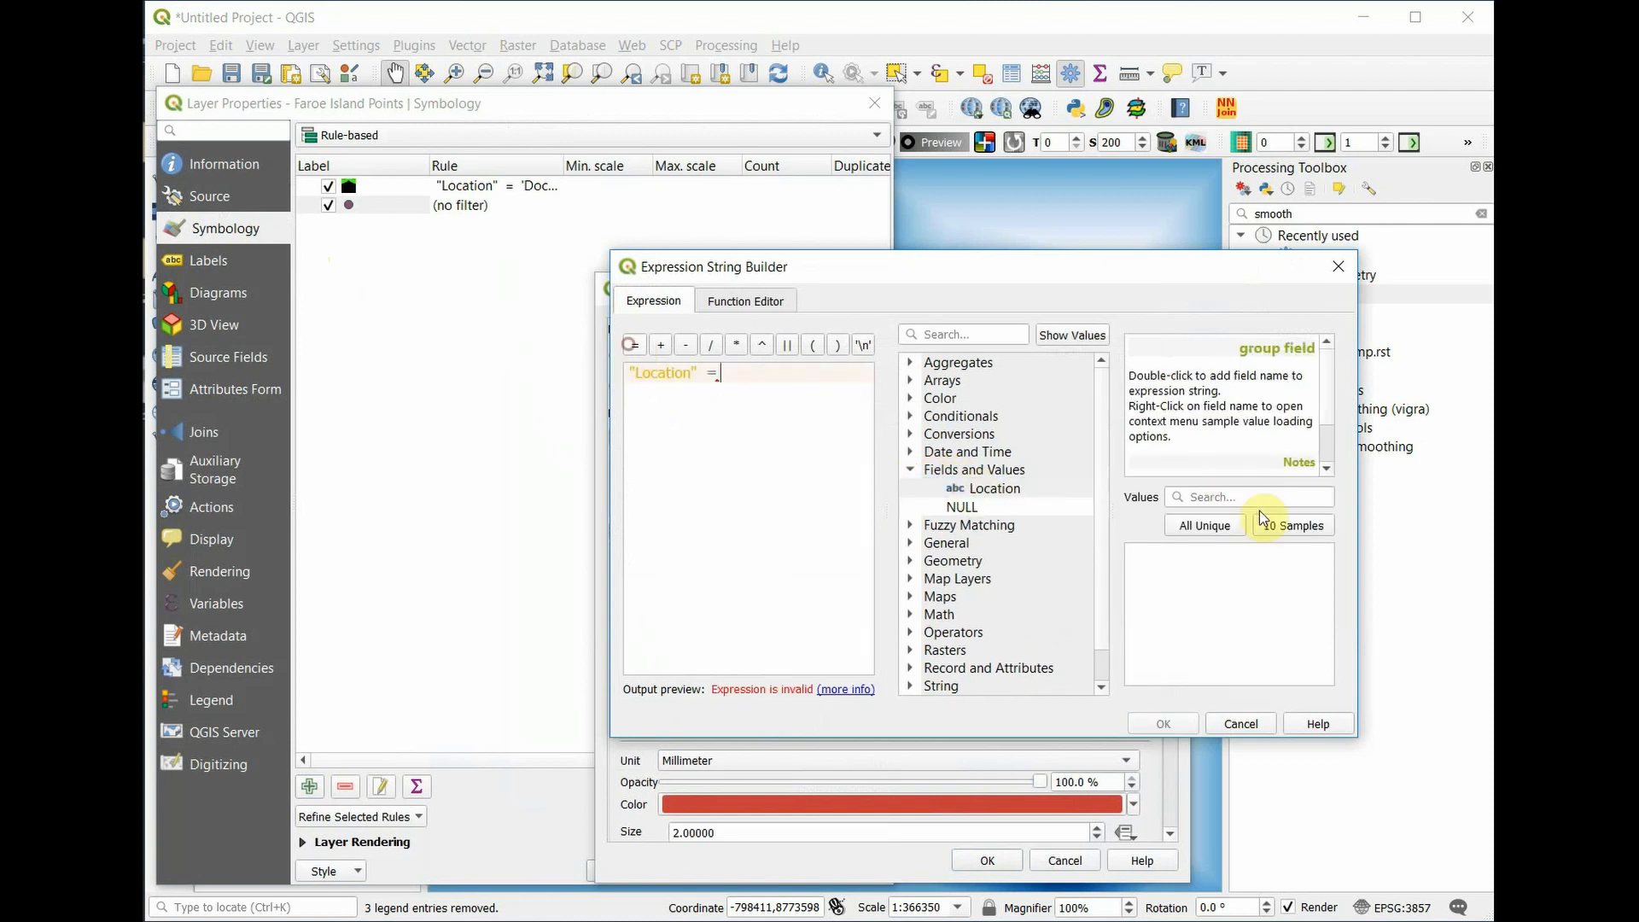
{"action": "left_click", "coordinate": [1200, 524]}
{"action": "double_click", "coordinate": [1172, 568]}
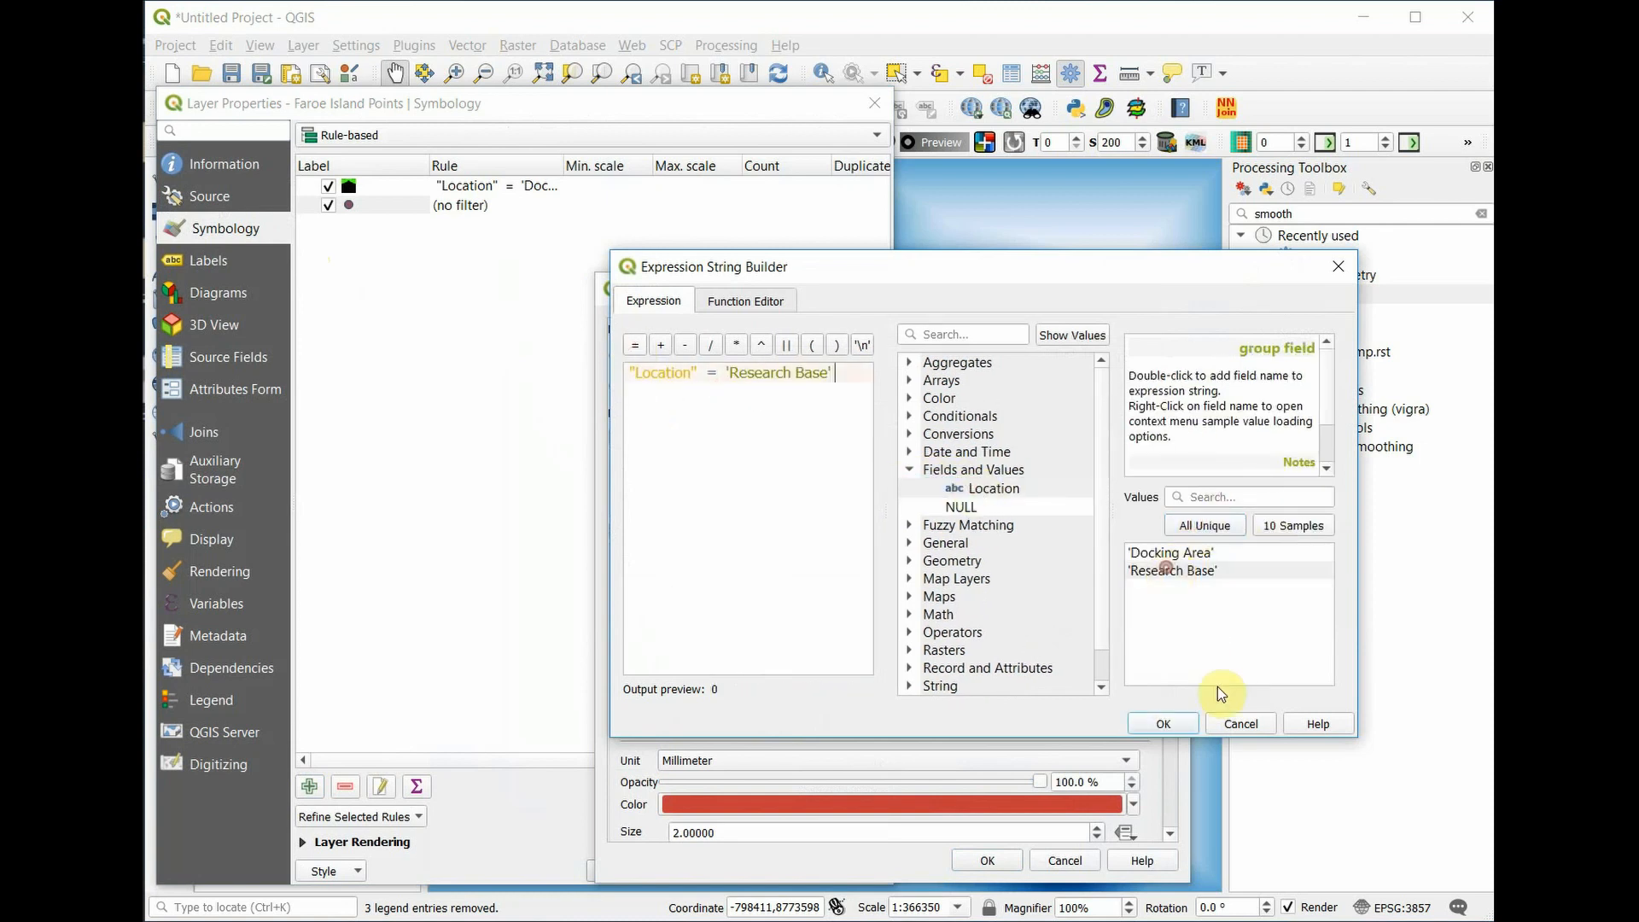
{"action": "left_click", "coordinate": [1166, 725]}
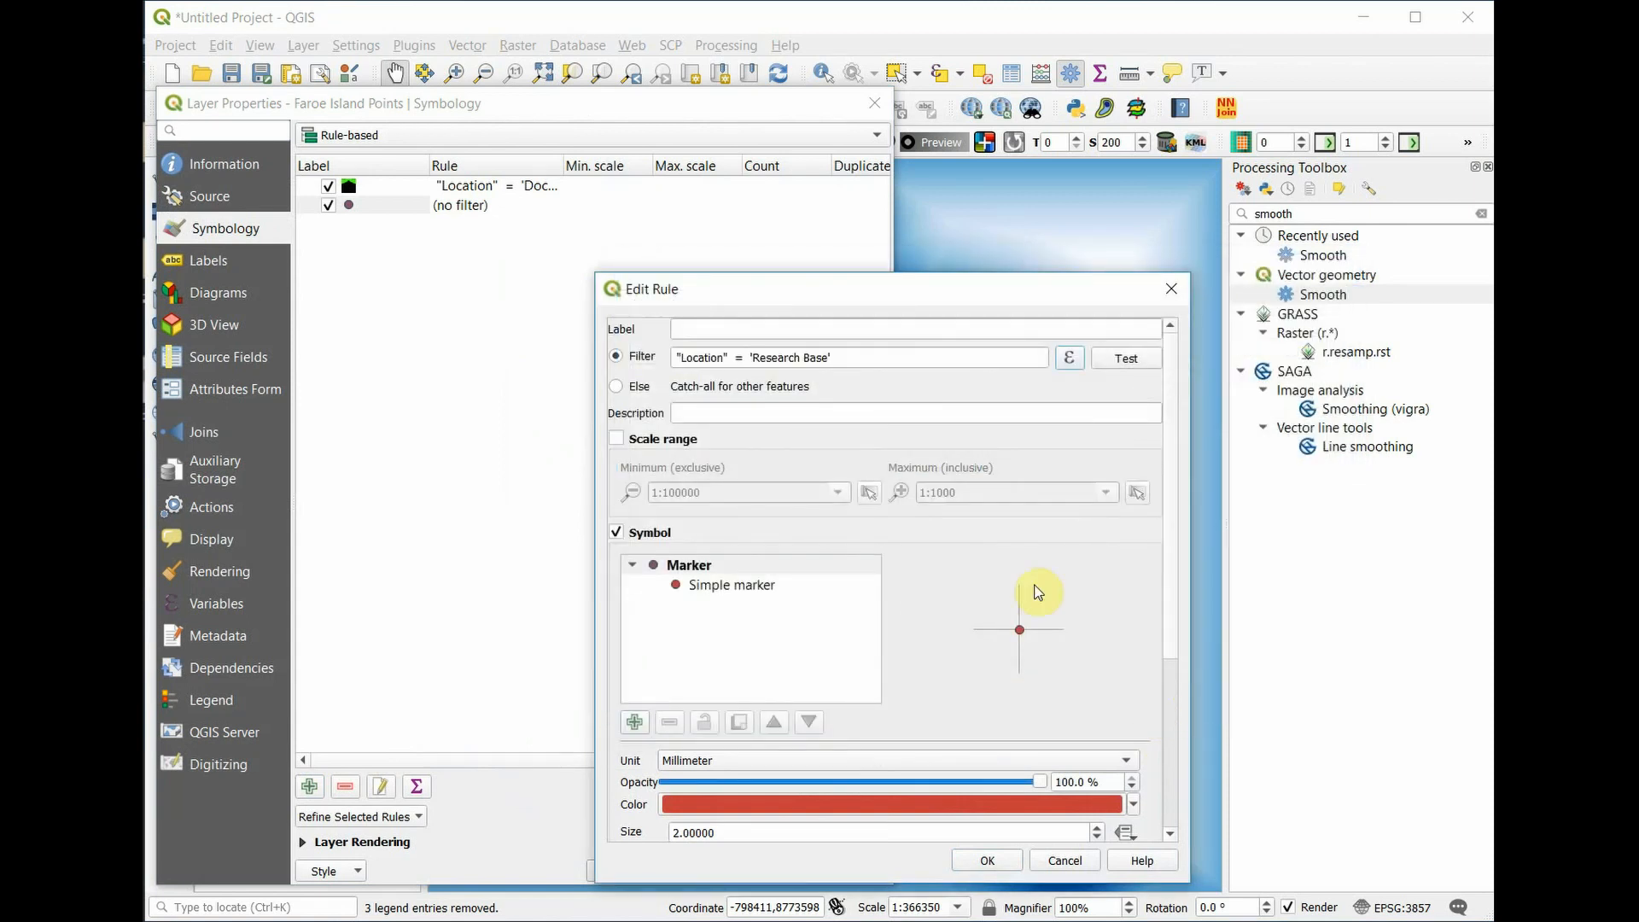
Add a second symbol layer to the Research Base rule's marker and change the upper one to an SVG marker.
{"action": "left_click", "coordinate": [747, 586]}
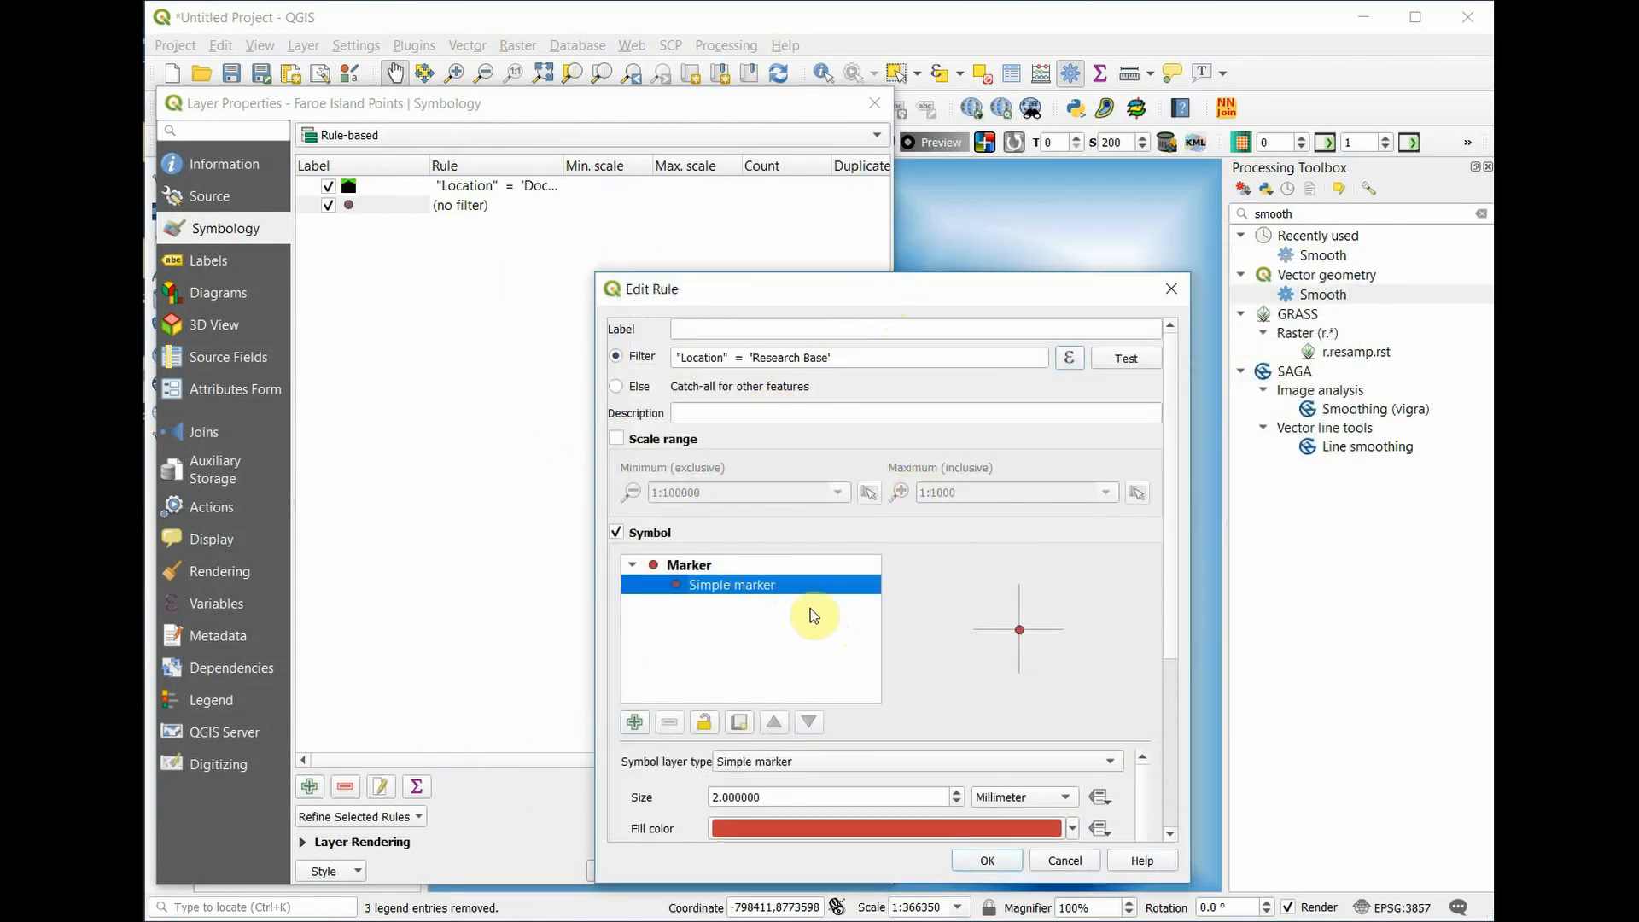
{"action": "left_click_drag", "start_coordinate": [1035, 305], "coordinate": [993, 194]}
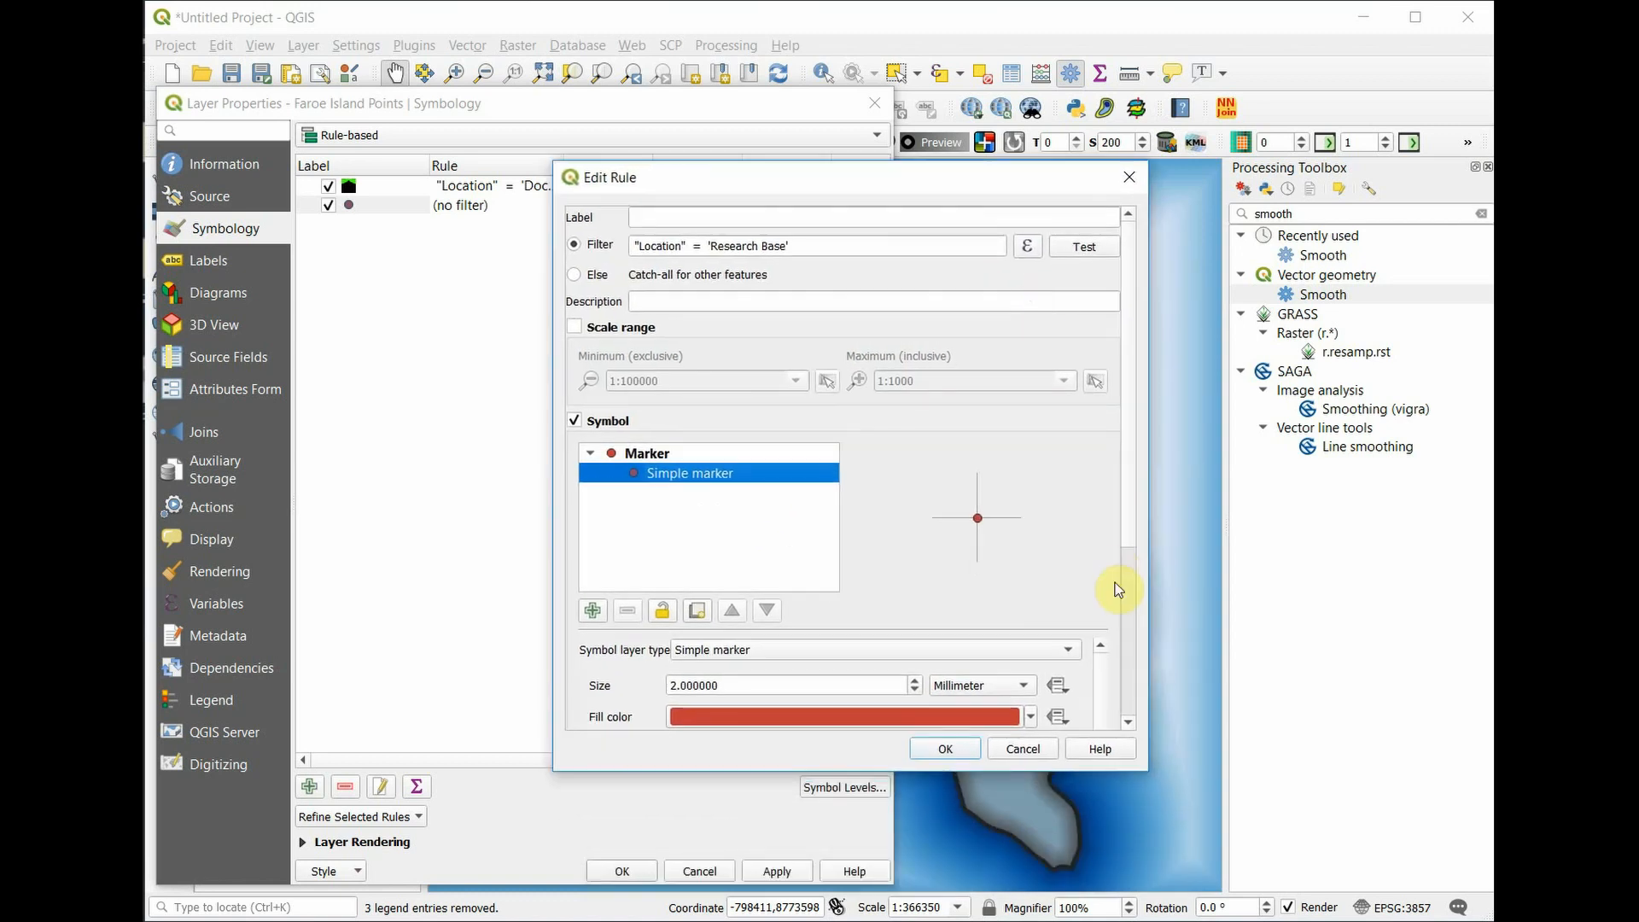
{"action": "left_click_drag", "start_coordinate": [1130, 512], "coordinate": [1138, 669]}
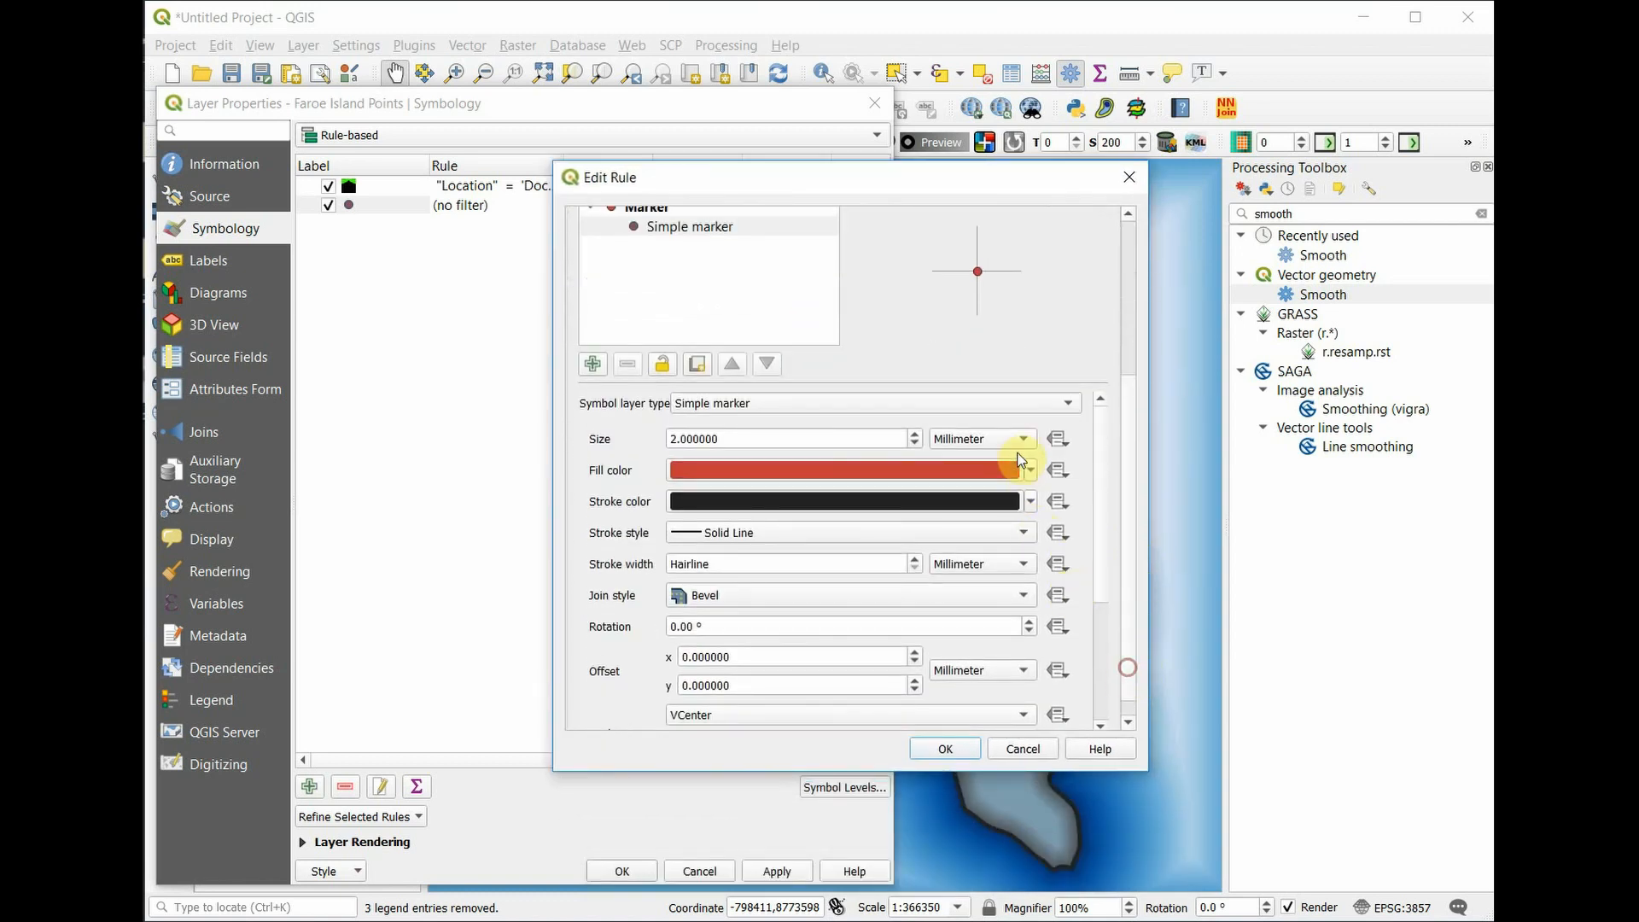
{"action": "left_click", "coordinate": [1039, 413]}
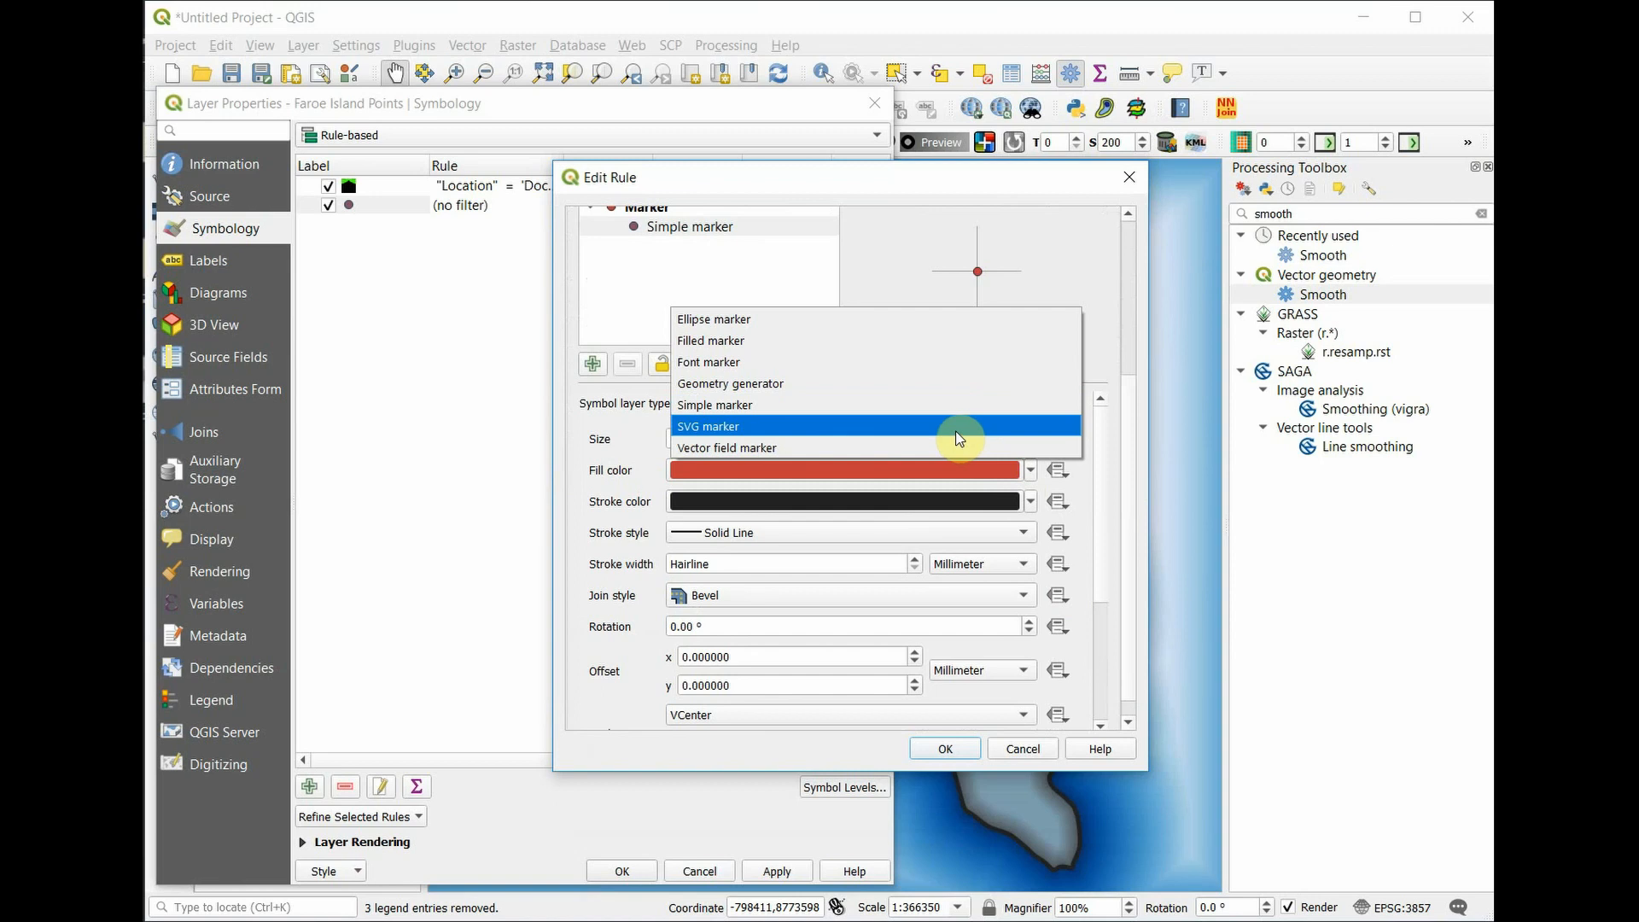
{"action": "left_click", "coordinate": [643, 259]}
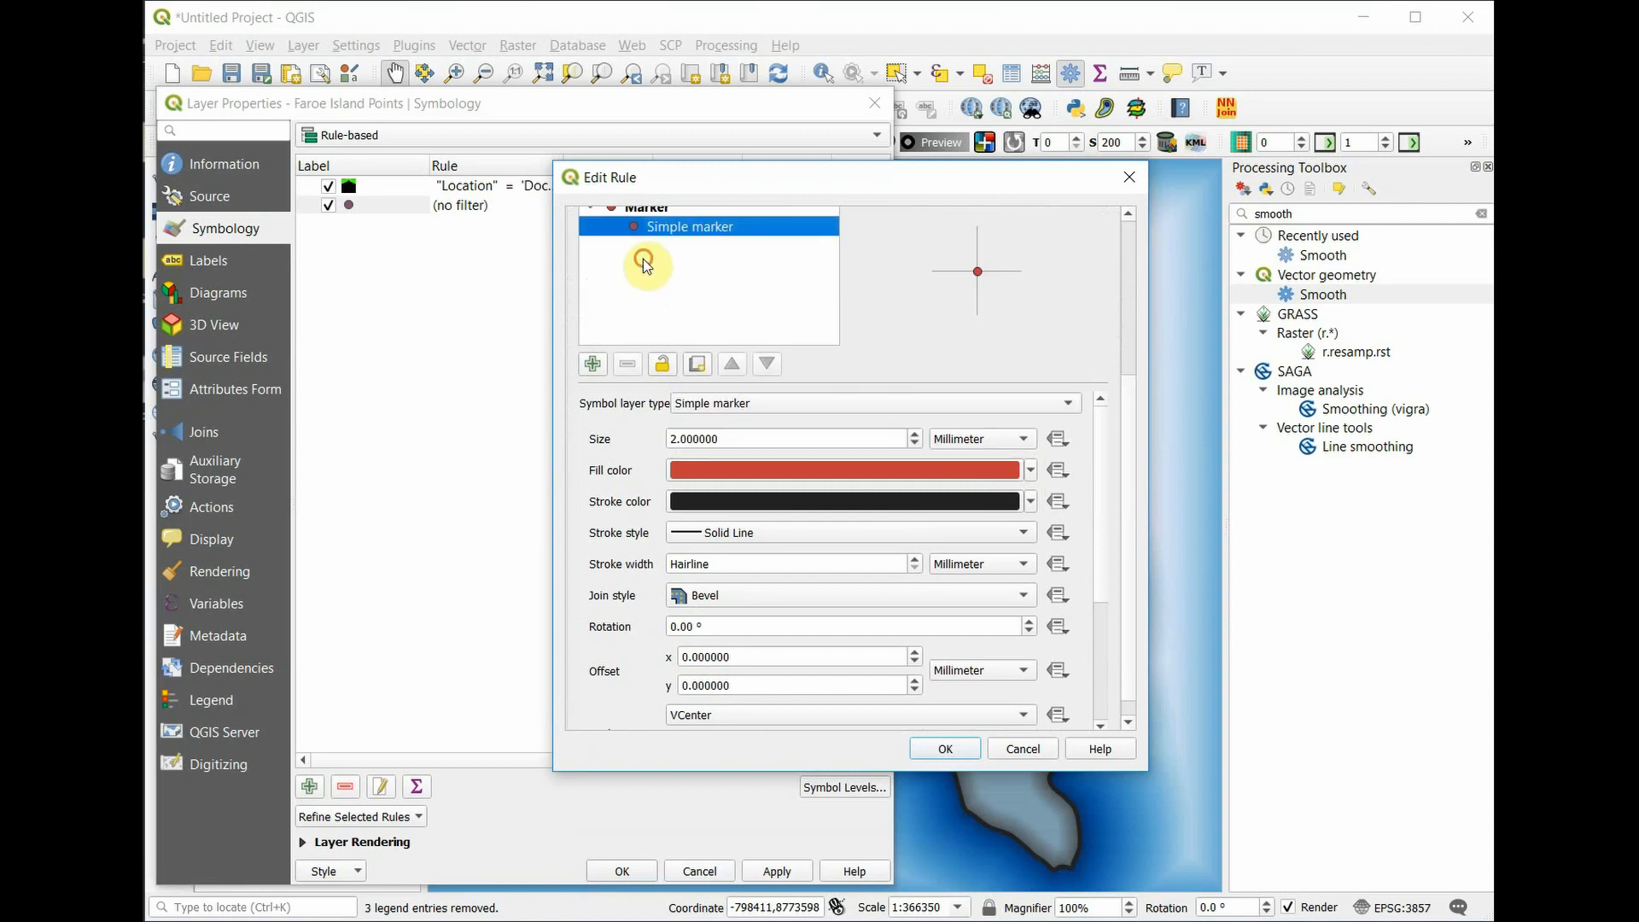
{"action": "left_click", "coordinate": [592, 364]}
{"action": "left_click", "coordinate": [679, 229]}
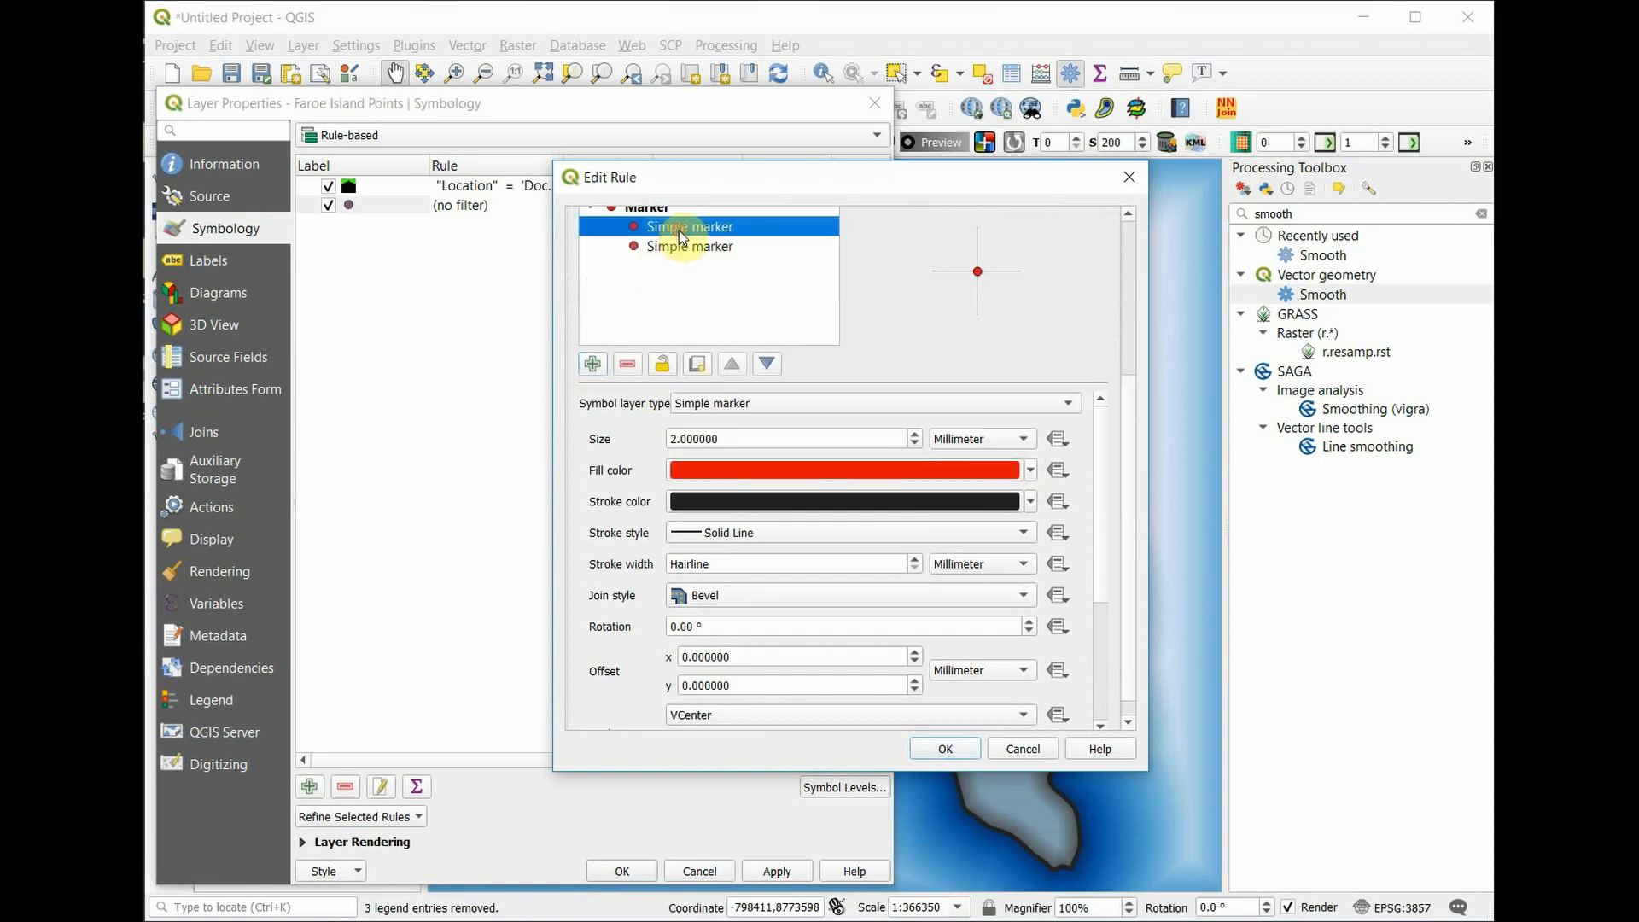
{"action": "left_click", "coordinate": [1037, 405]}
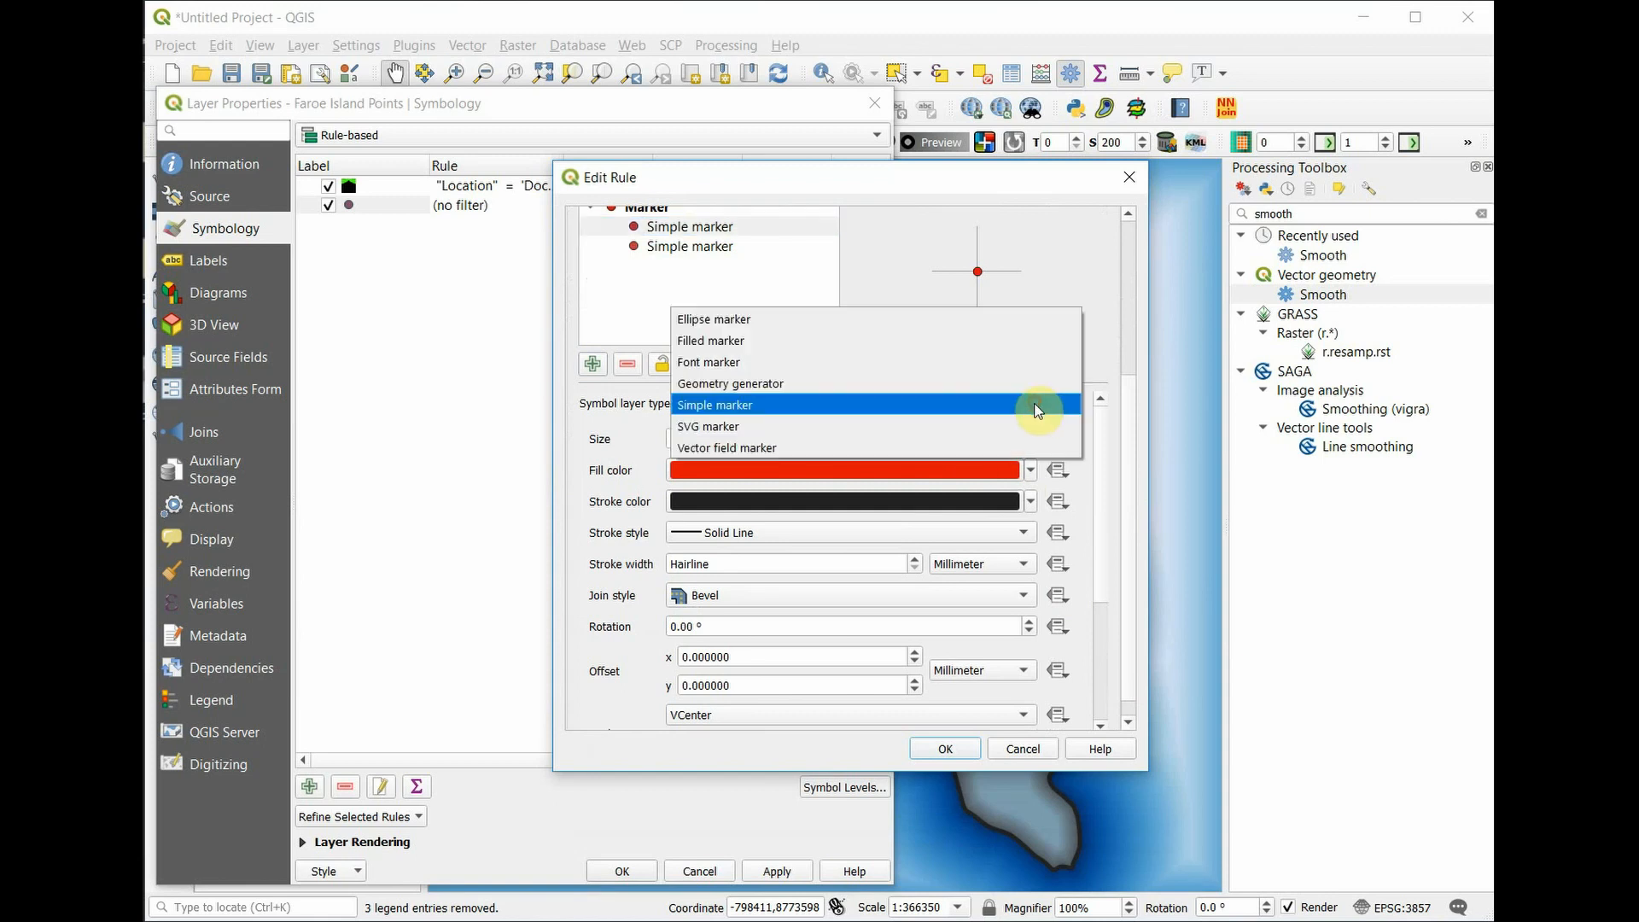
{"action": "left_click", "coordinate": [934, 426]}
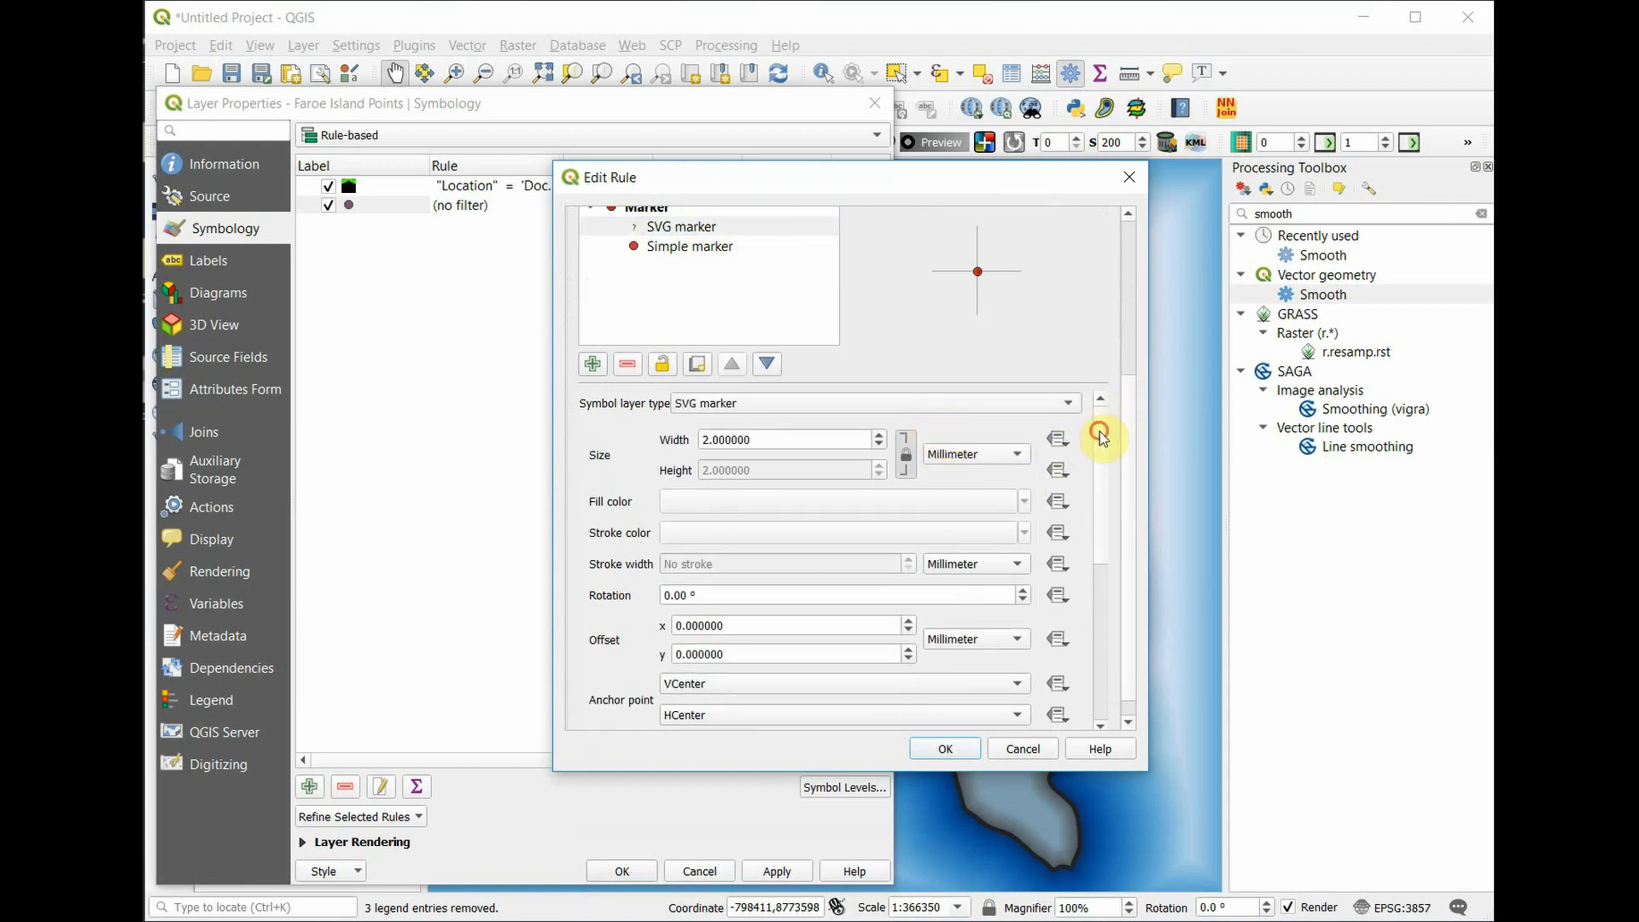
Choose the square, gear-like outline from the app symbols as the Research Base SVG marker's image.
{"action": "left_click_drag", "start_coordinate": [1100, 432], "coordinate": [1122, 575]}
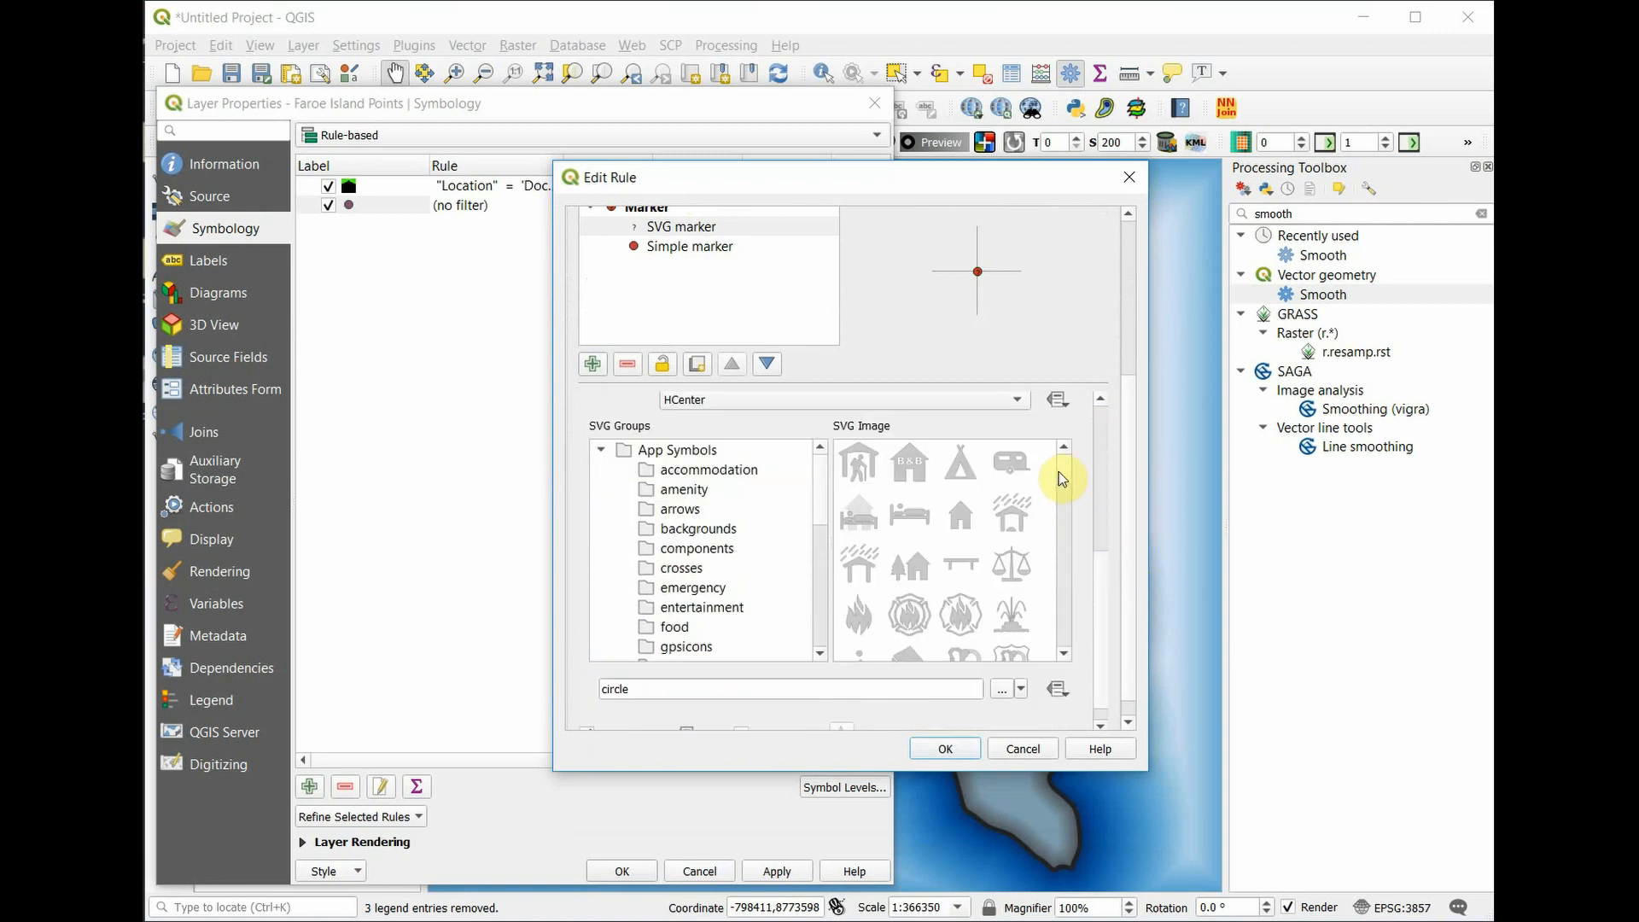
{"action": "left_click_drag", "start_coordinate": [1059, 468], "coordinate": [1072, 496]}
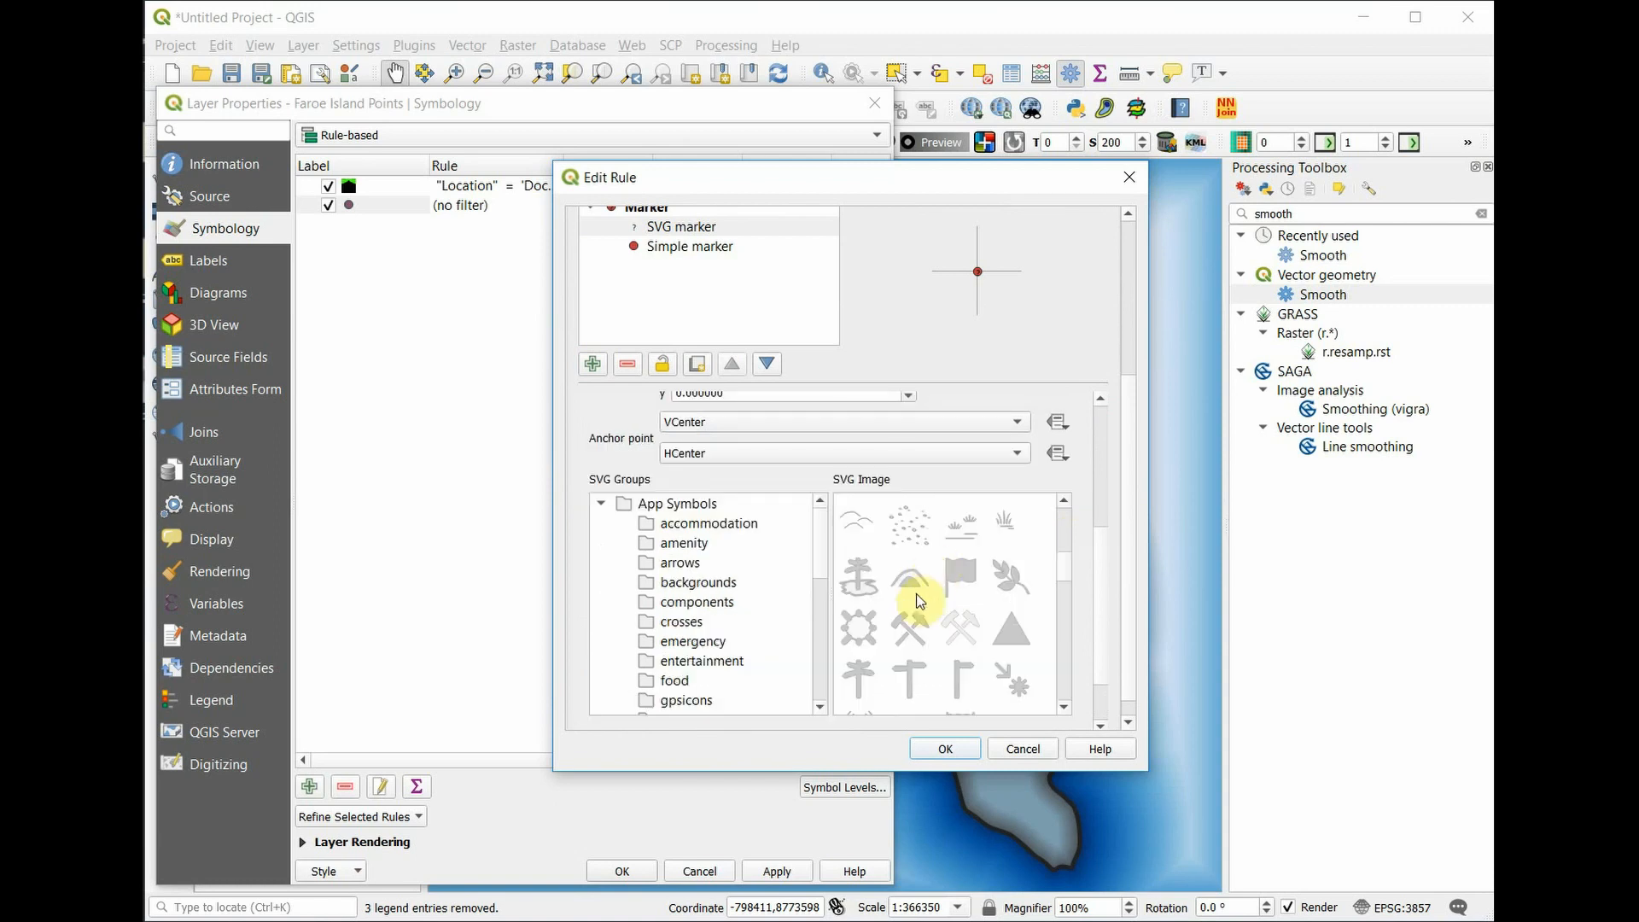
{"action": "left_click", "coordinate": [862, 633]}
Change the fill color of the Research Base SVG marker to black.
{"action": "left_click_drag", "start_coordinate": [1060, 575], "coordinate": [1084, 430]}
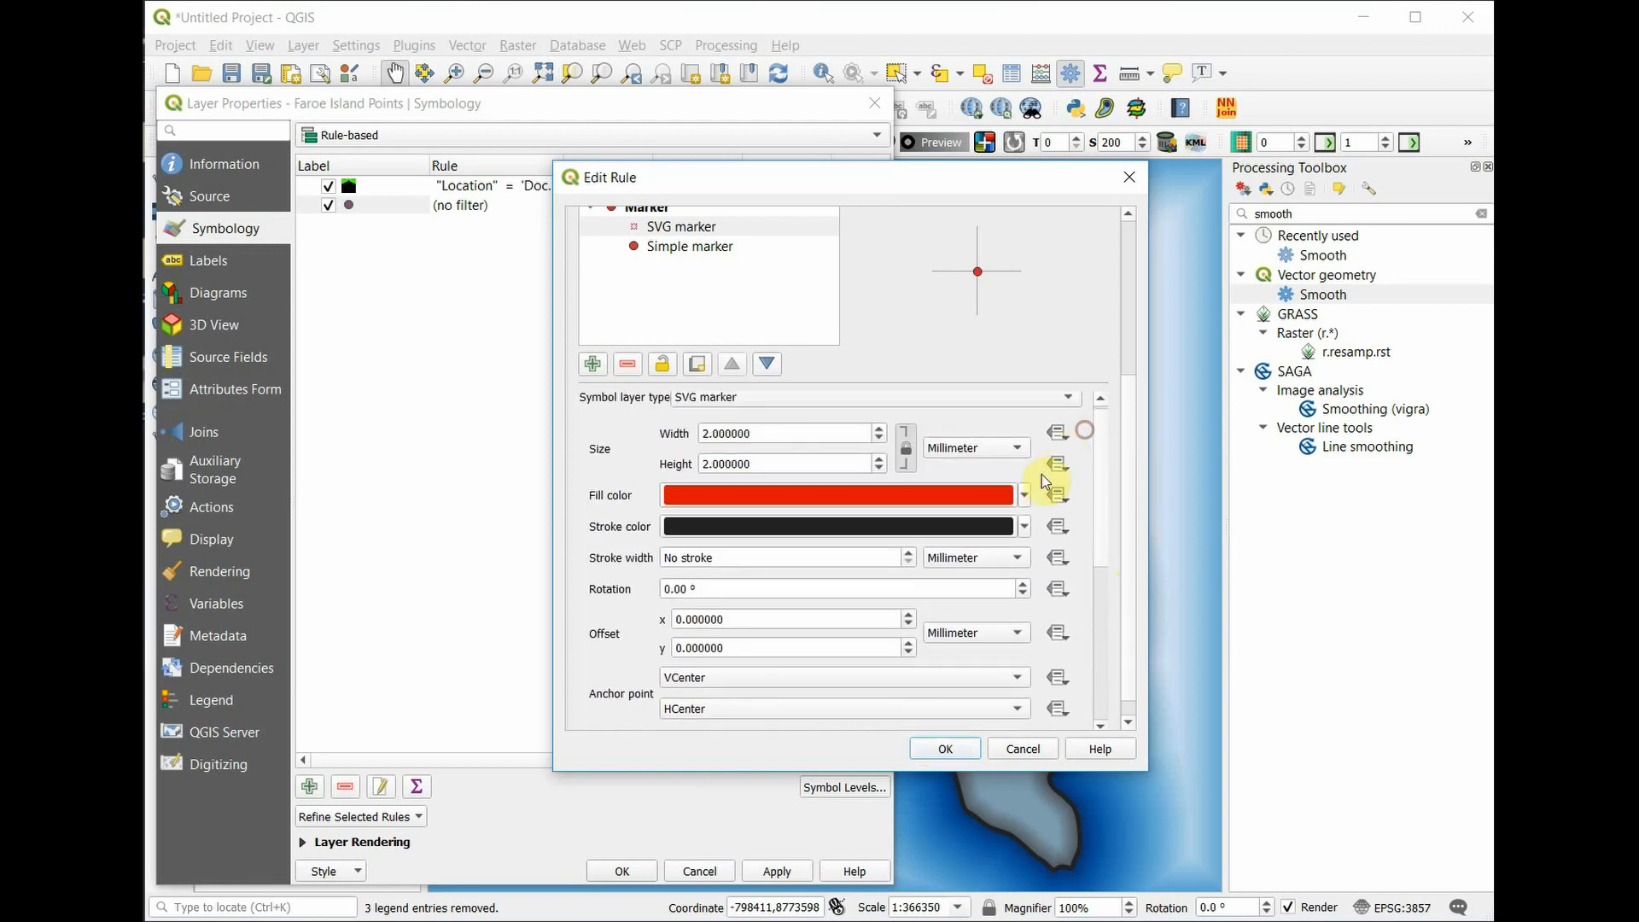
{"action": "left_click", "coordinate": [1023, 495]}
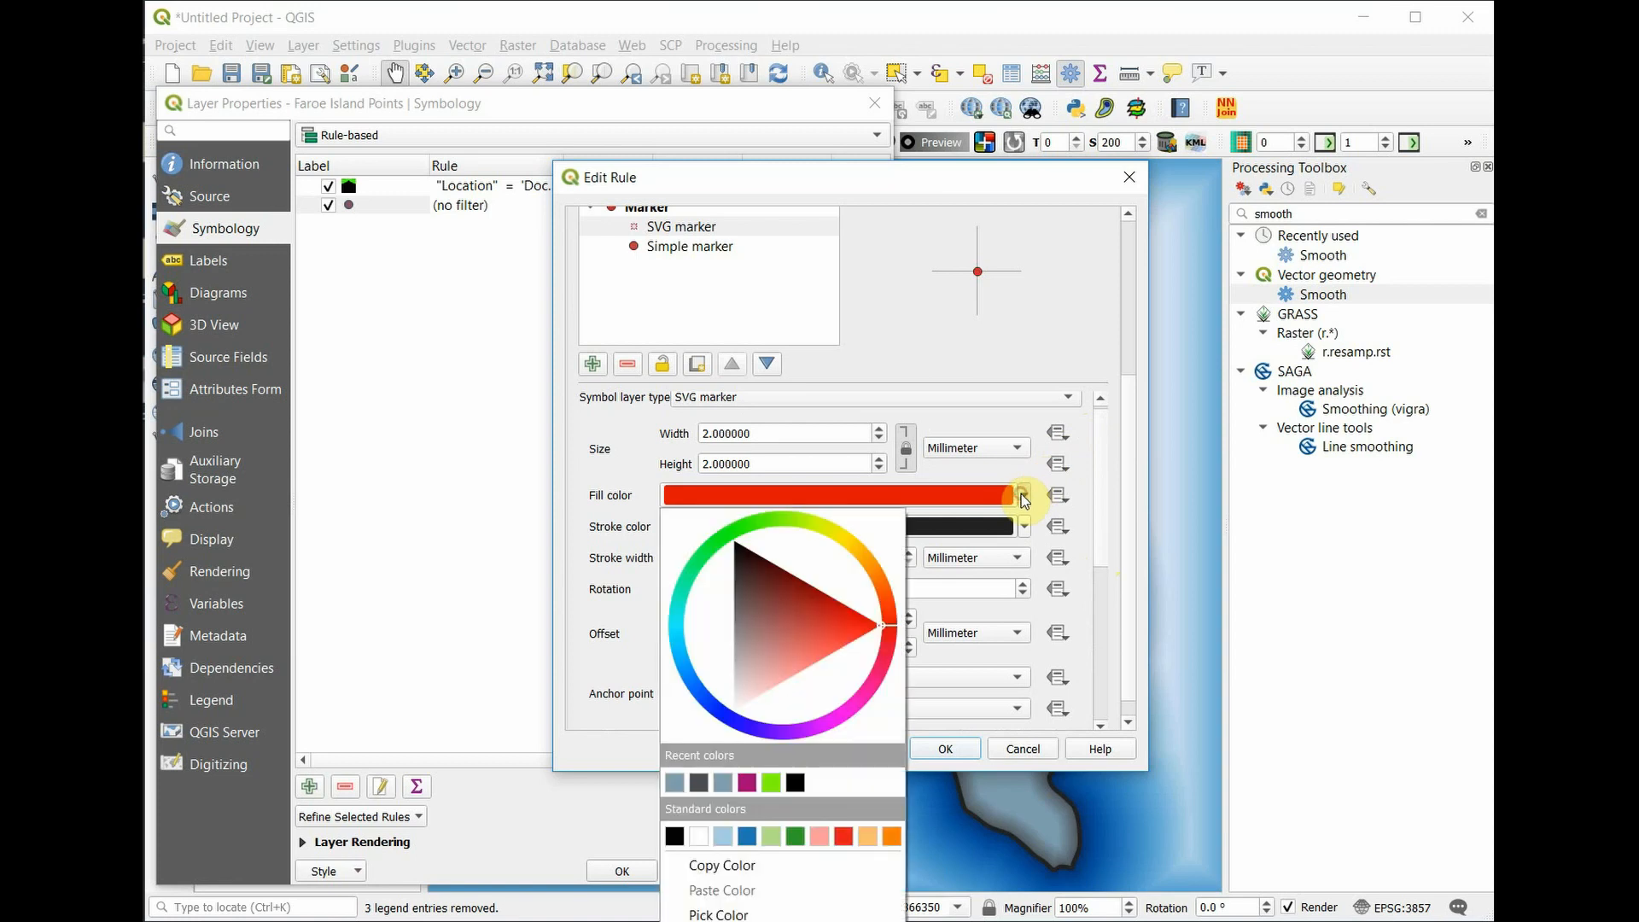
{"action": "left_click", "coordinate": [735, 541]}
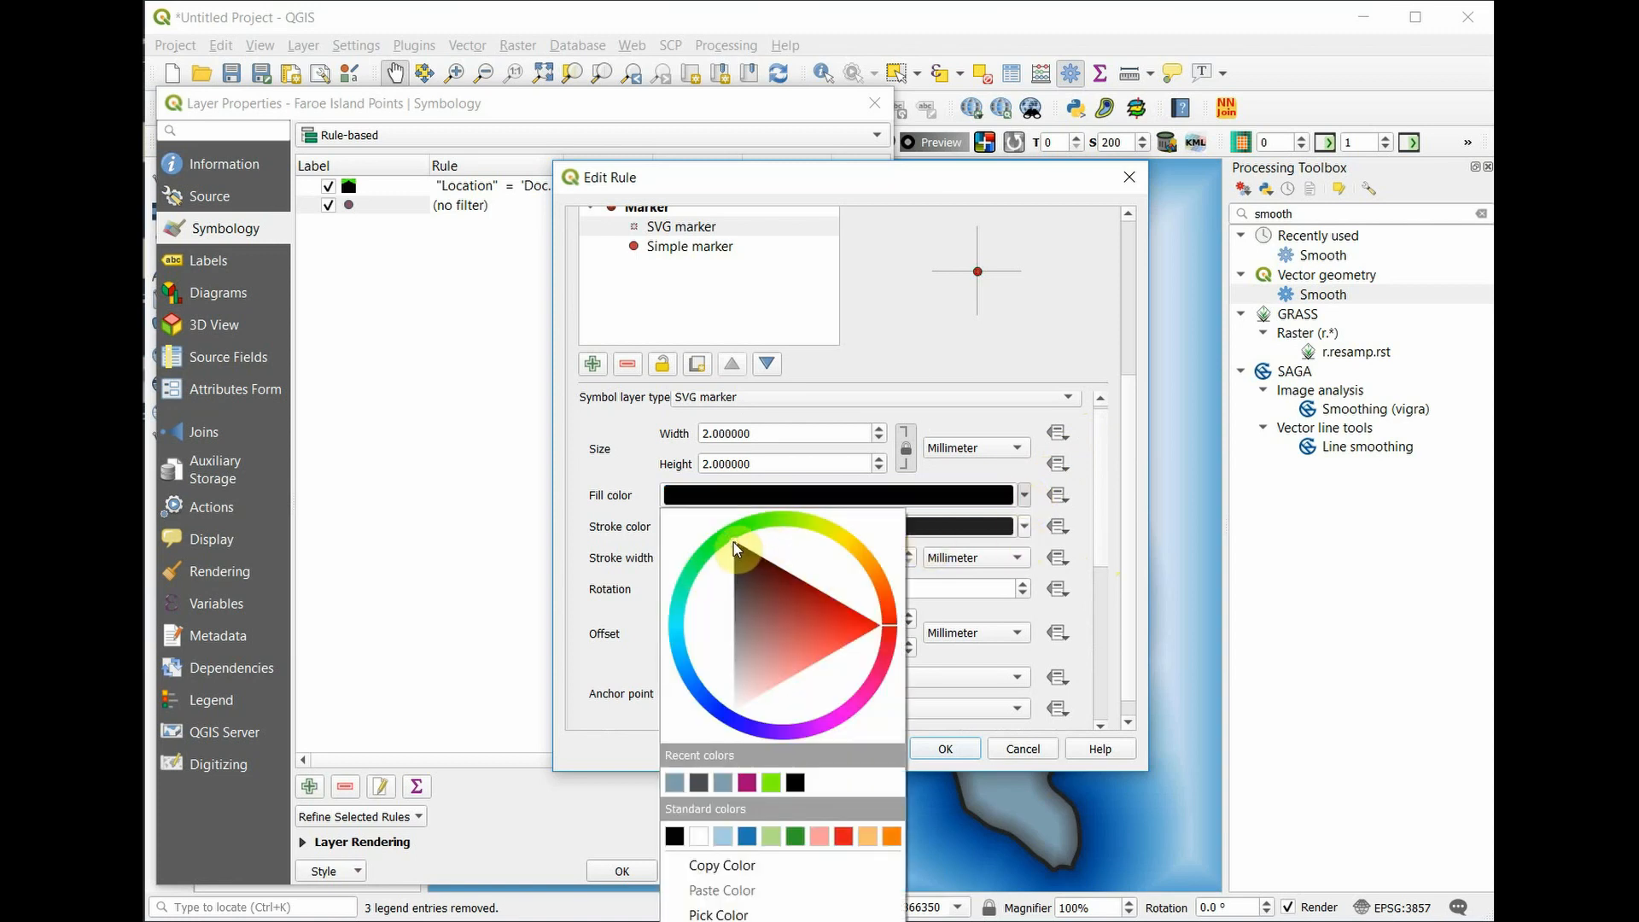
{"action": "left_click", "coordinate": [888, 371]}
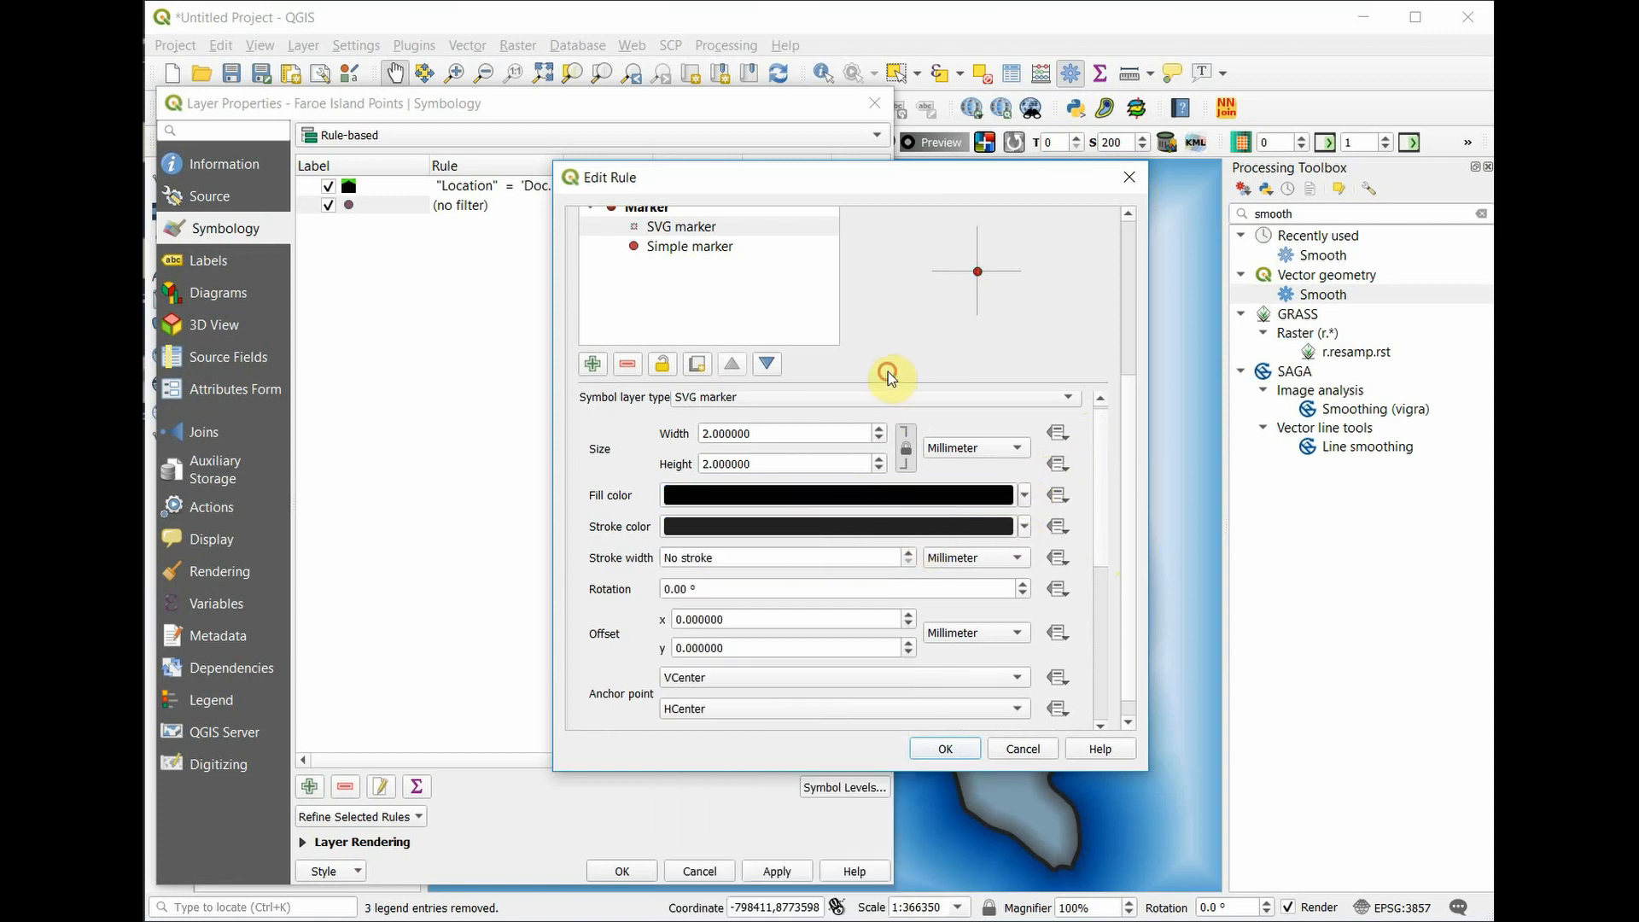
Change the fill color of the Research Base rule's simple marker to the recently used bright green.
{"action": "left_click", "coordinate": [721, 246]}
{"action": "left_click", "coordinate": [1031, 465]}
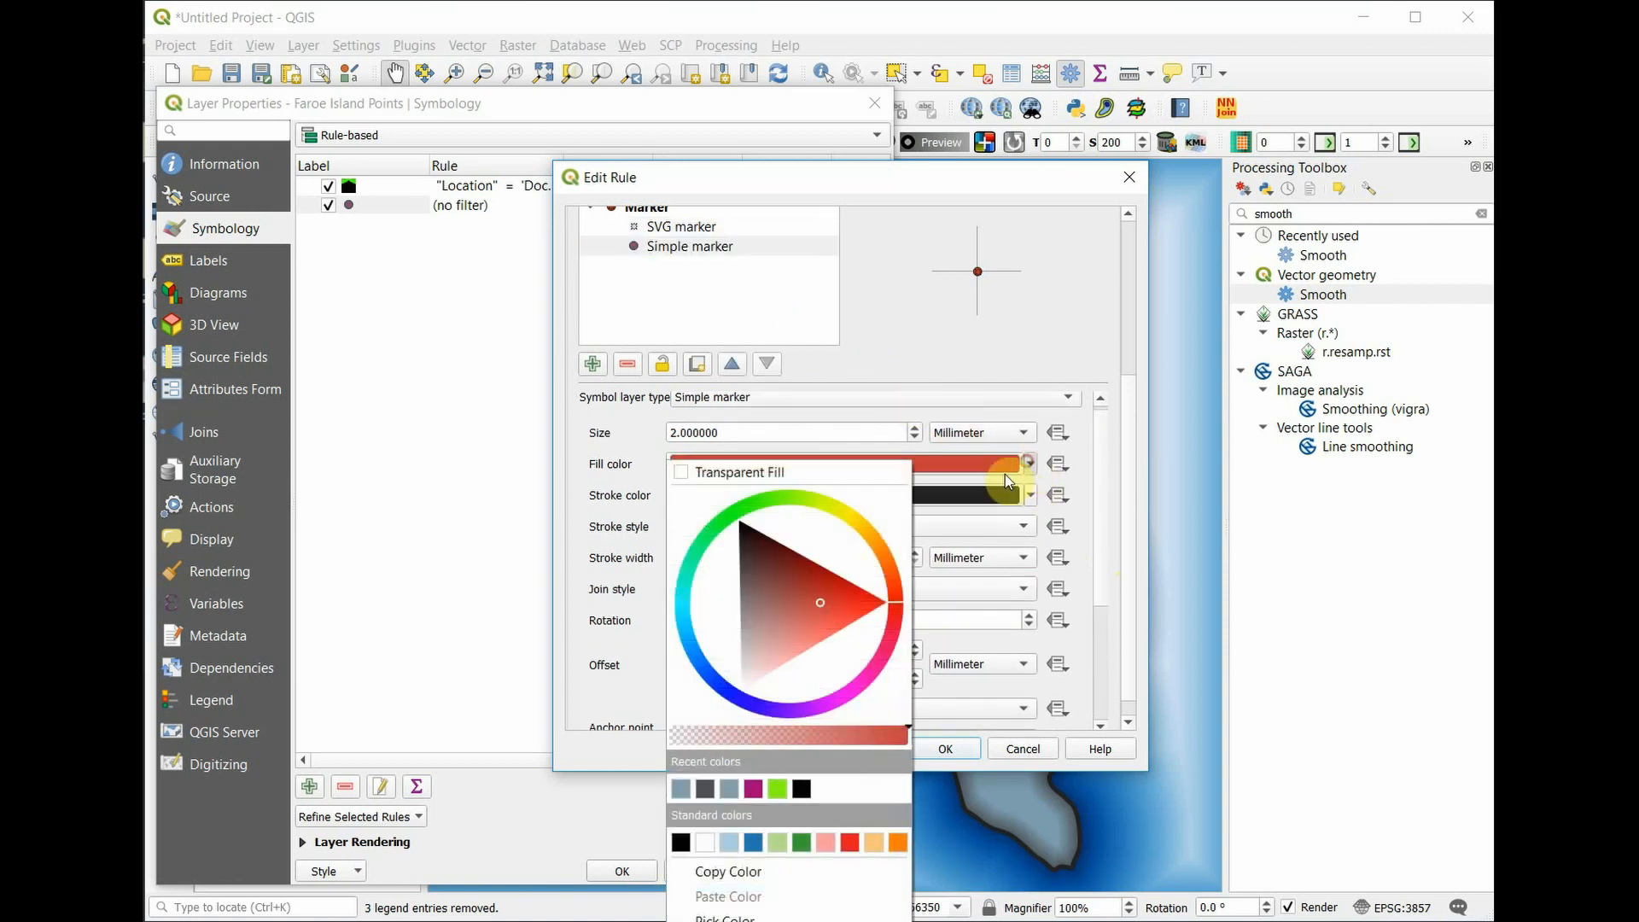
{"action": "left_click", "coordinate": [773, 794]}
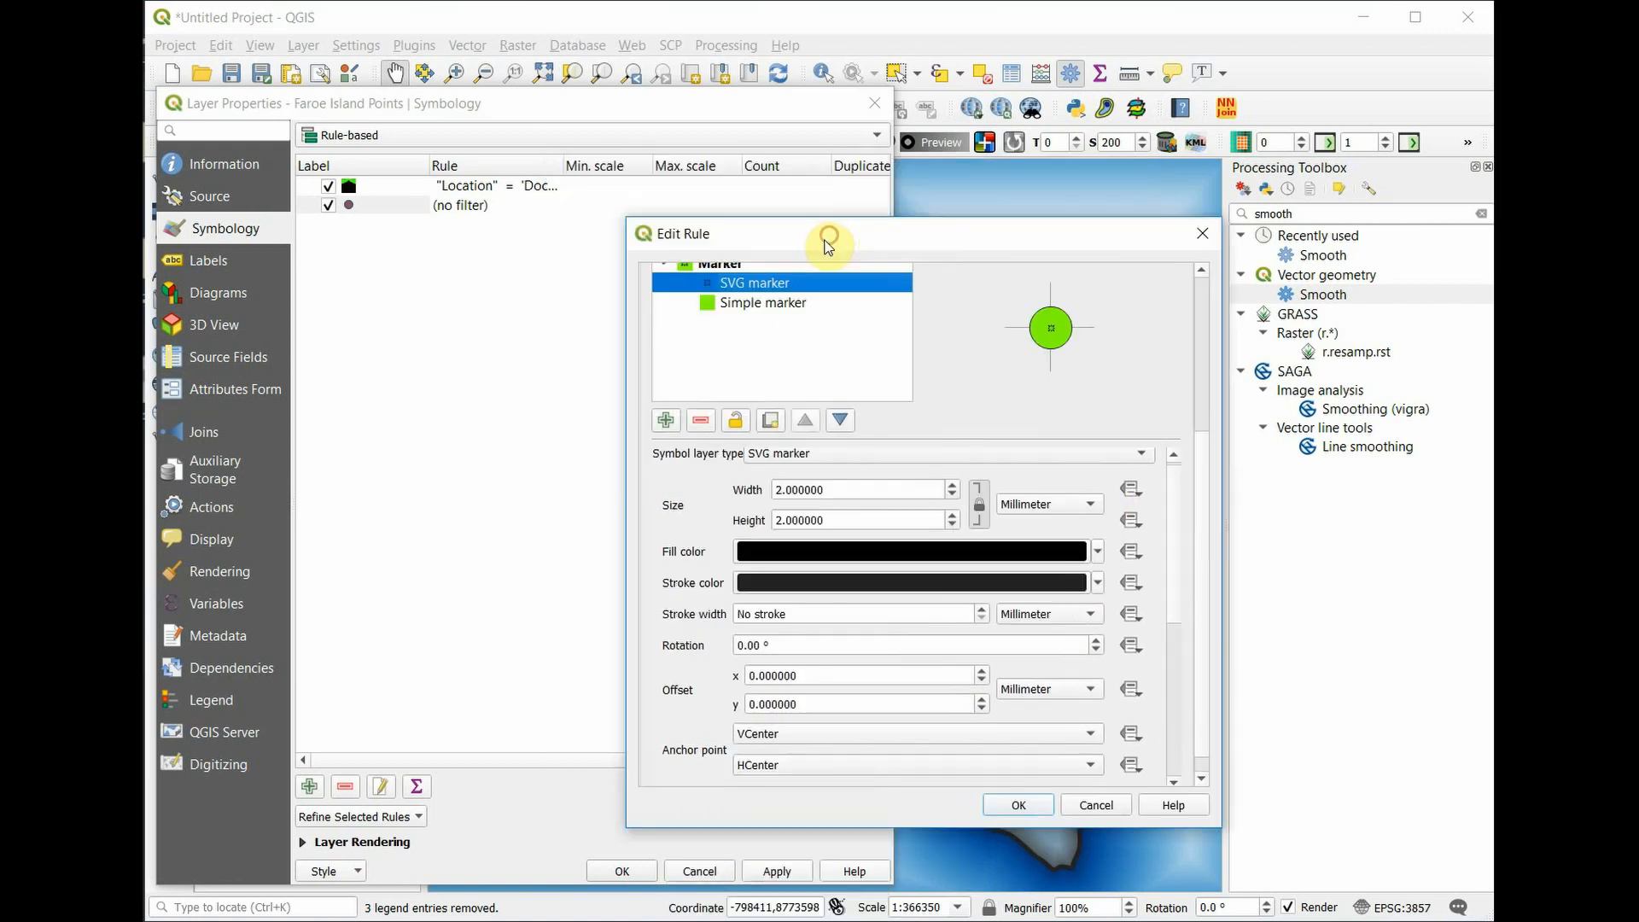
Save the Research Base rule's changes and check the sizes of the Docking Area rule's simple marker and SVG marker.
{"action": "left_click", "coordinate": [1003, 798]}
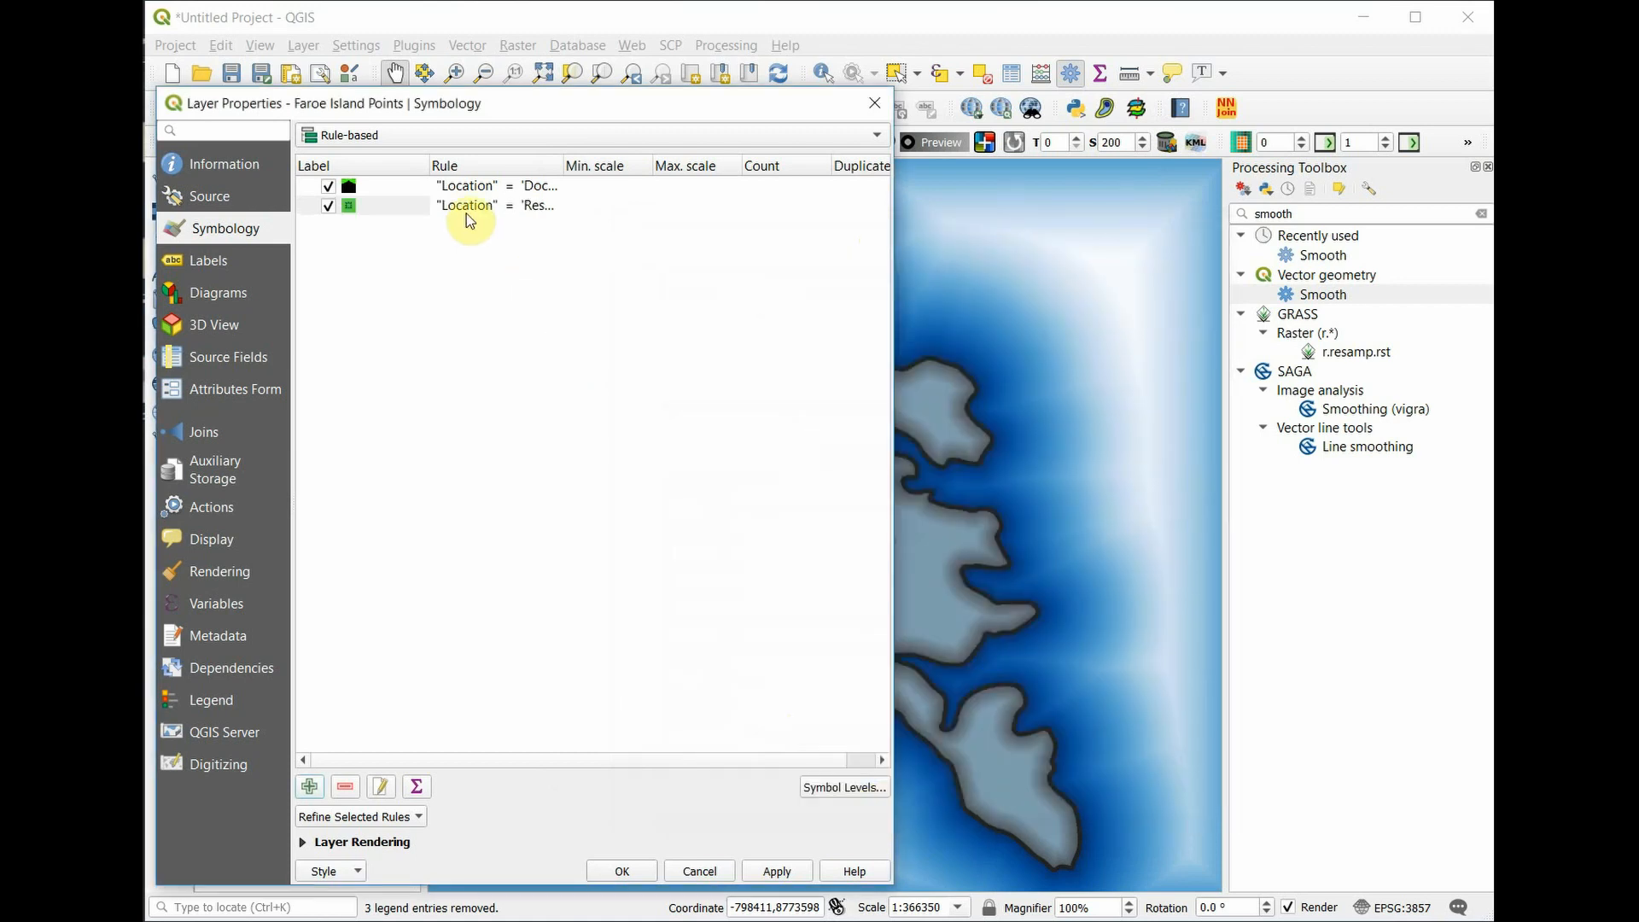
{"action": "left_click", "coordinate": [466, 188]}
{"action": "double_click", "coordinate": [466, 188]}
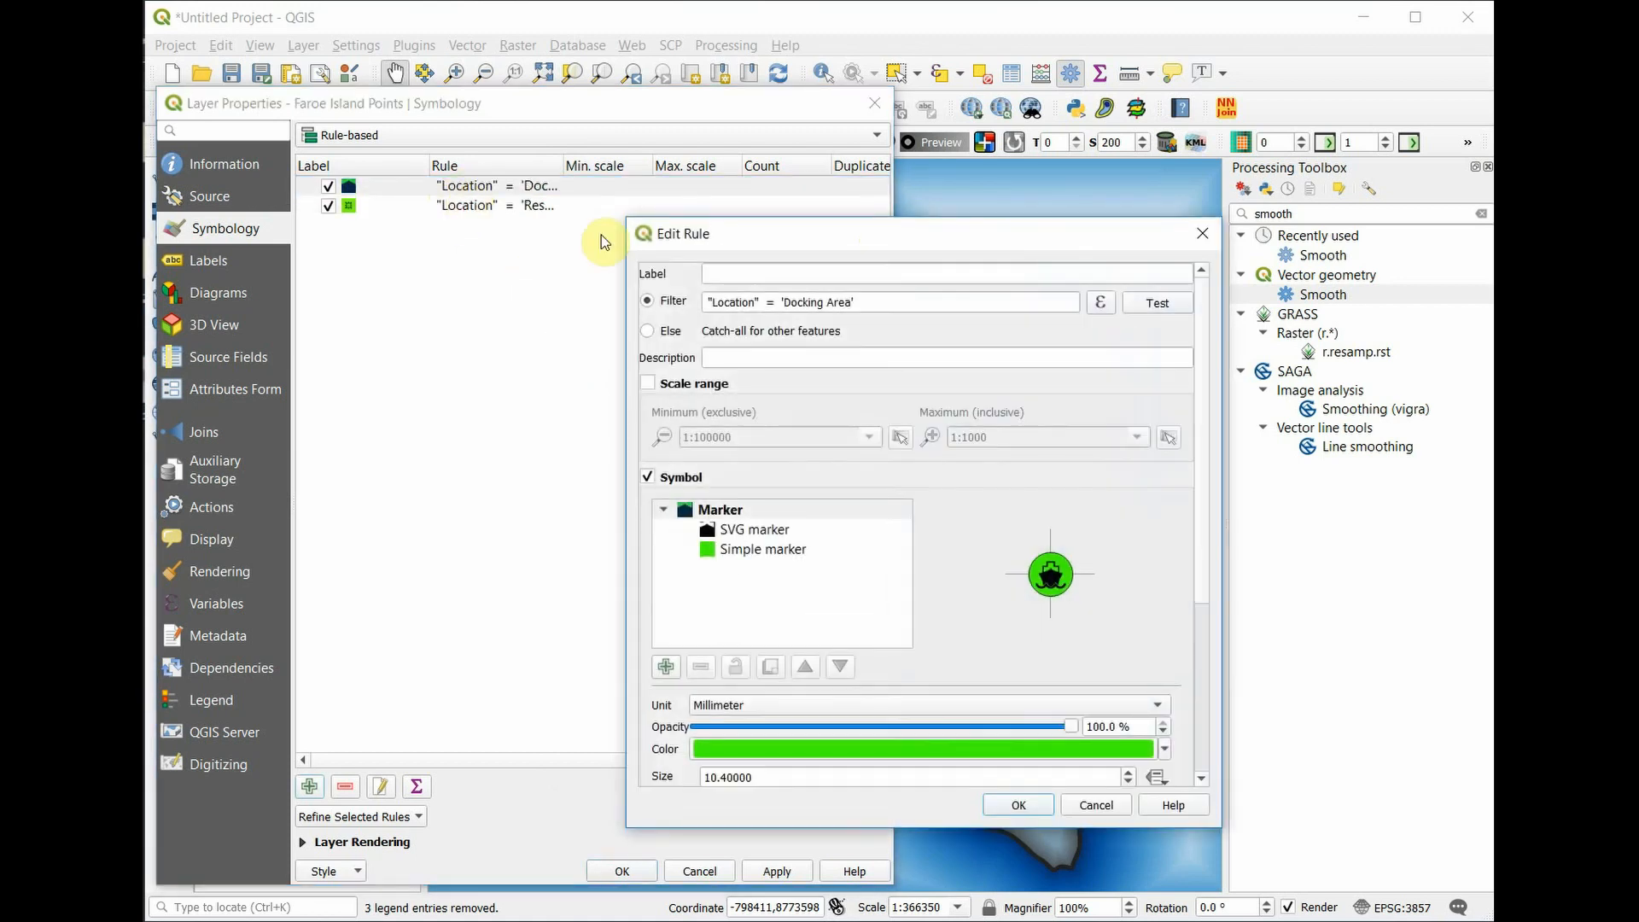
{"action": "scroll", "coordinate": [1208, 472], "scroll_direction": "down", "scroll_amount": 3}
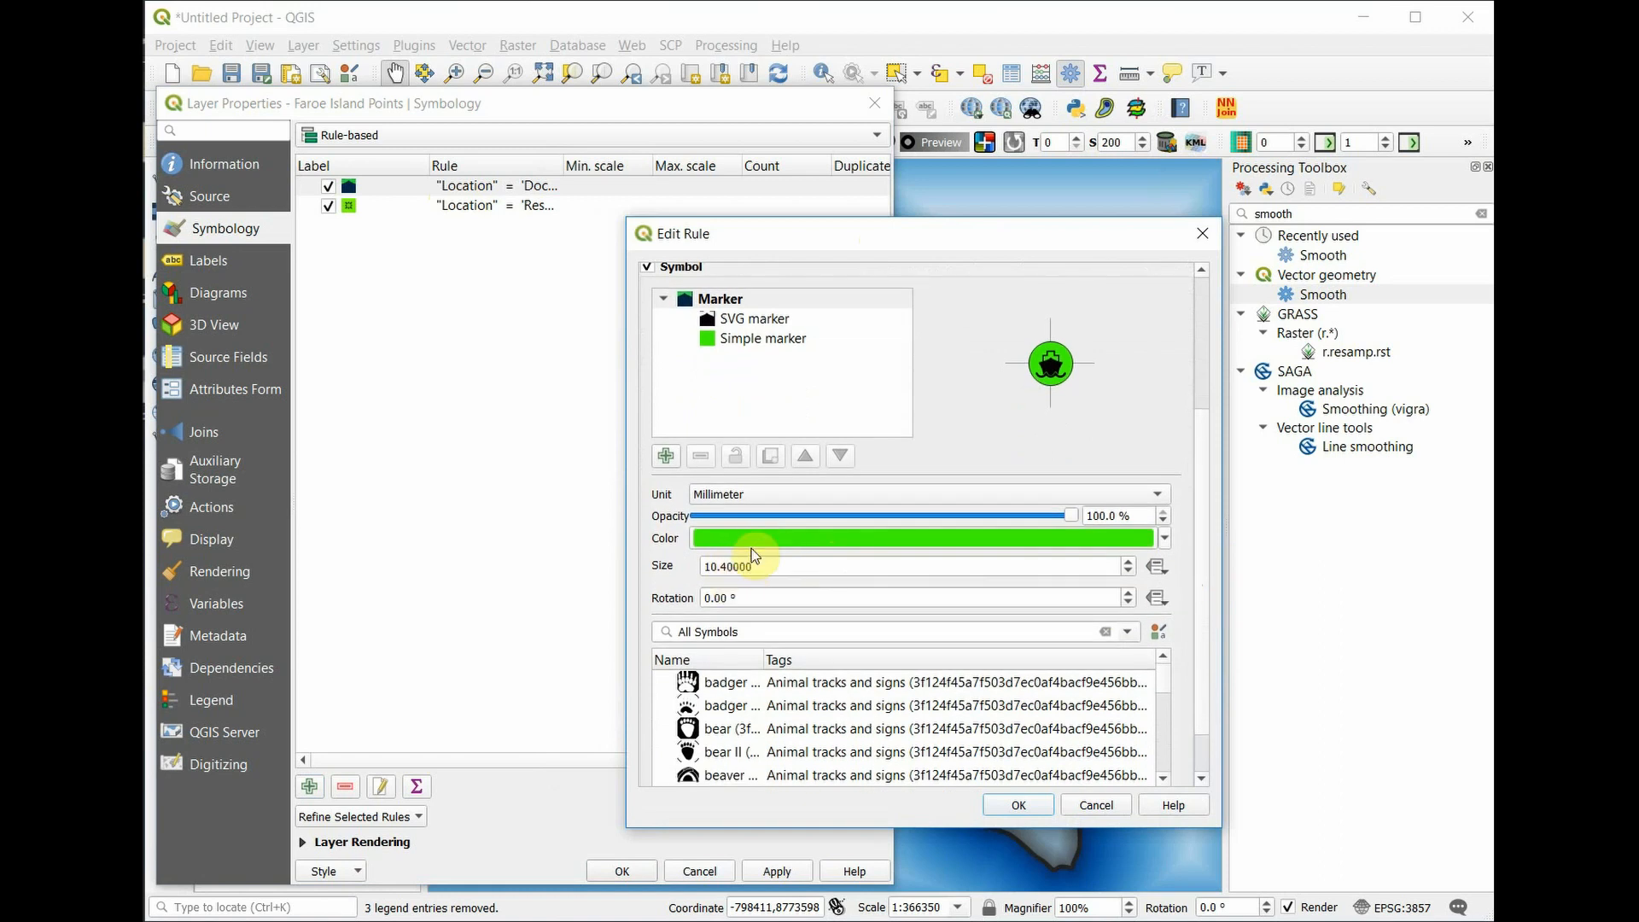
{"action": "left_click", "coordinate": [744, 338]}
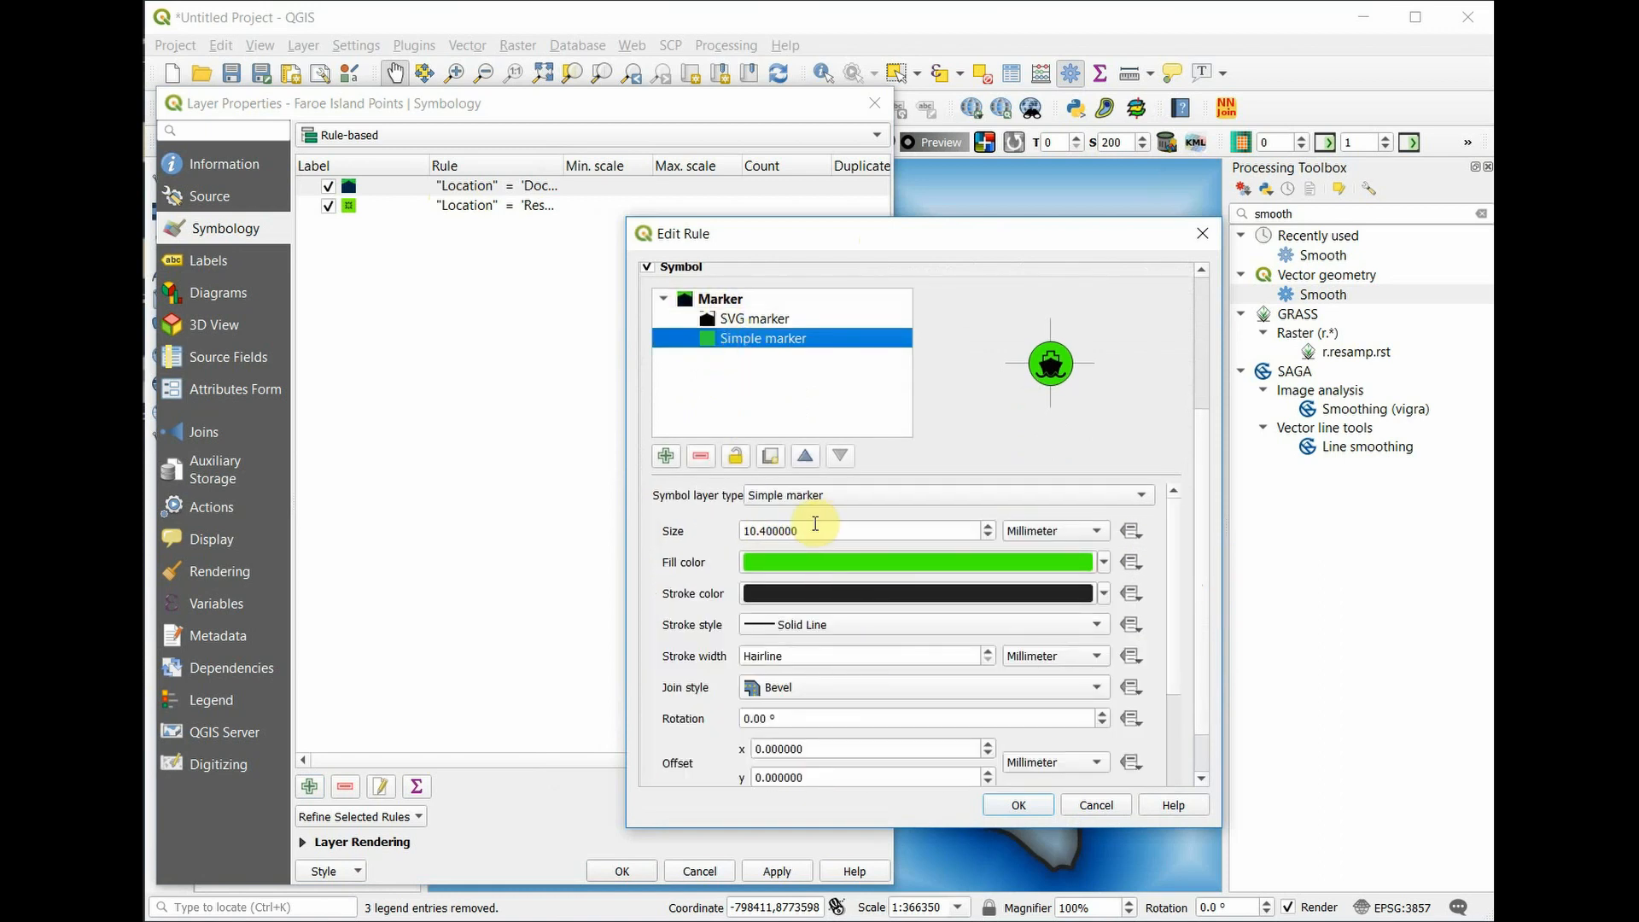
{"action": "left_click", "coordinate": [767, 321]}
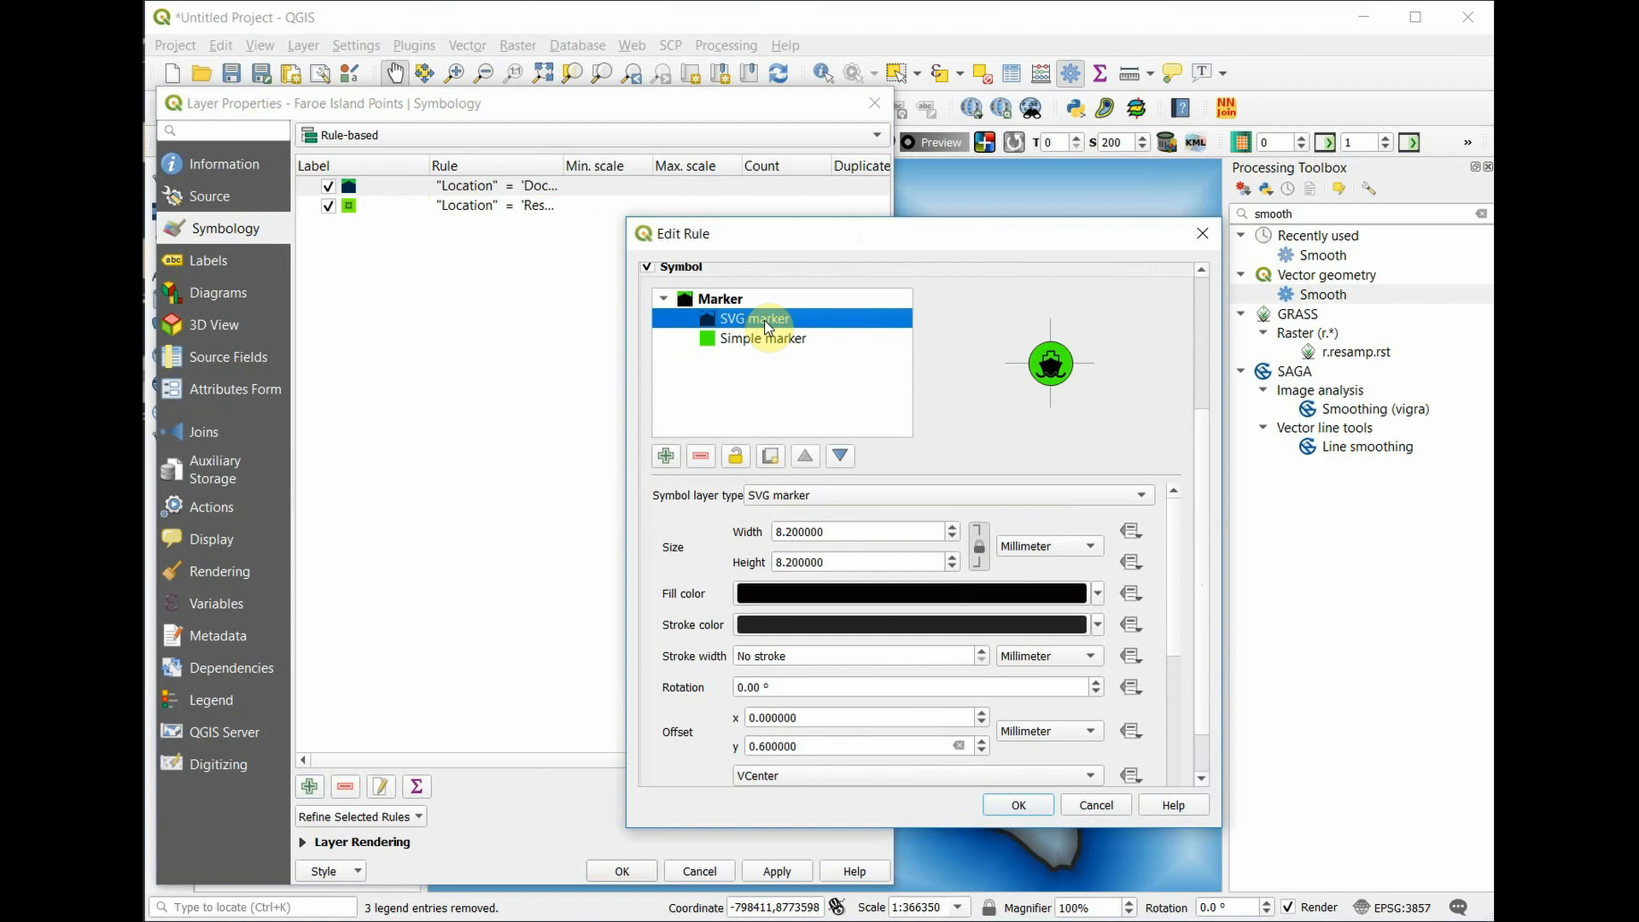
{"action": "left_click", "coordinate": [1204, 232]}
Set the size of the Research Base rule's simple marker to 10.4 millimeters.
{"action": "double_click", "coordinate": [508, 205]}
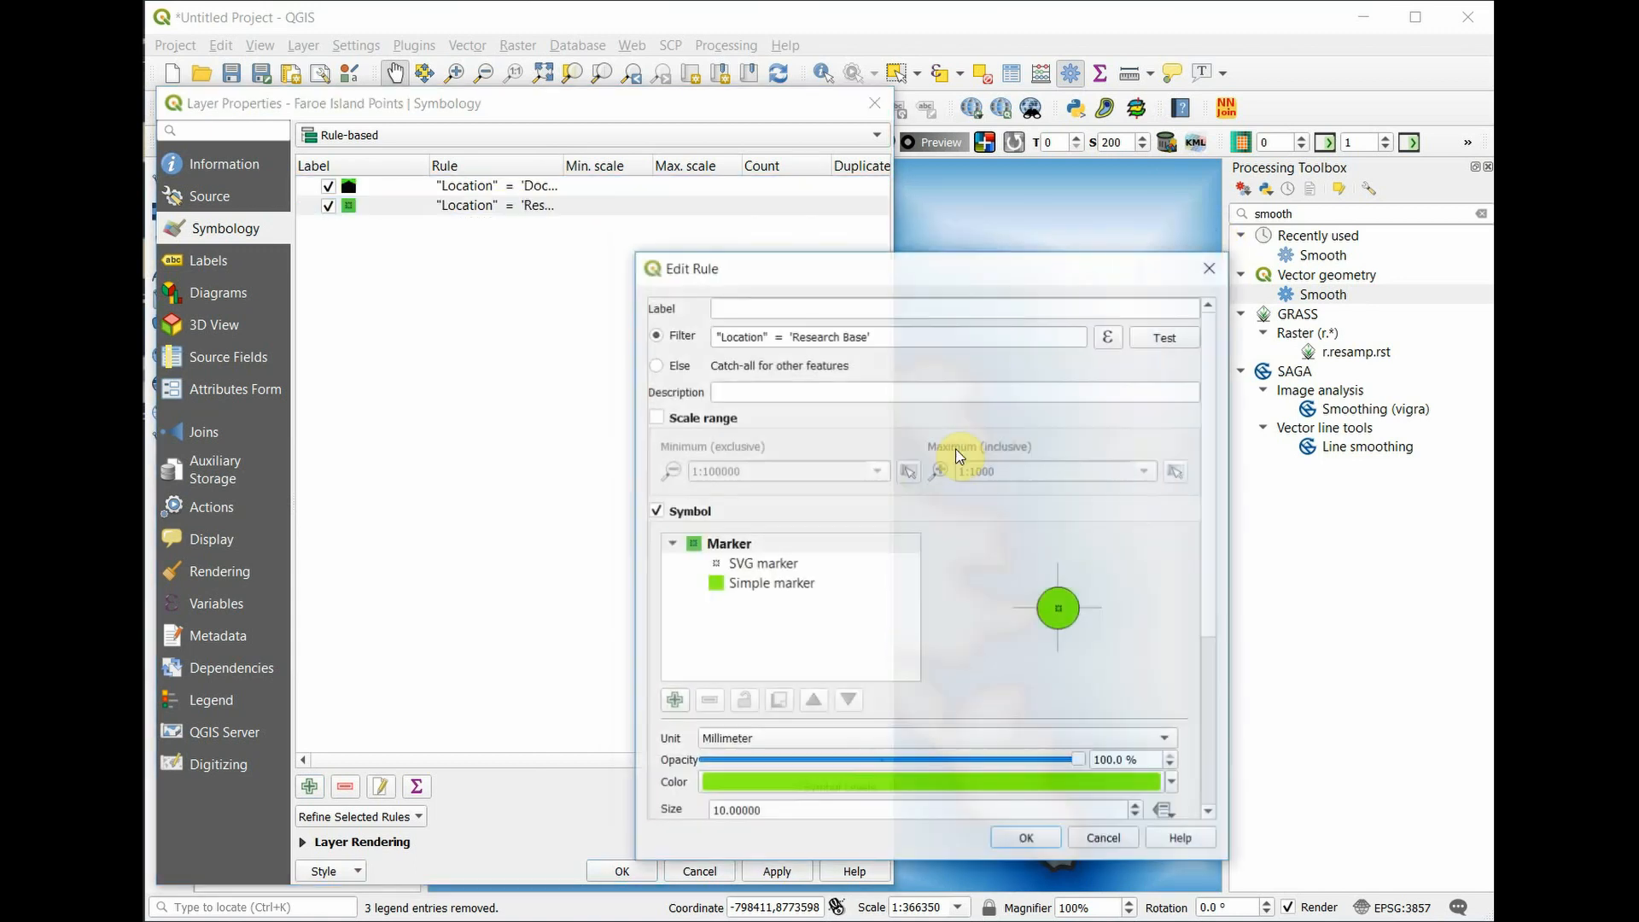
{"action": "left_click", "coordinate": [748, 586]}
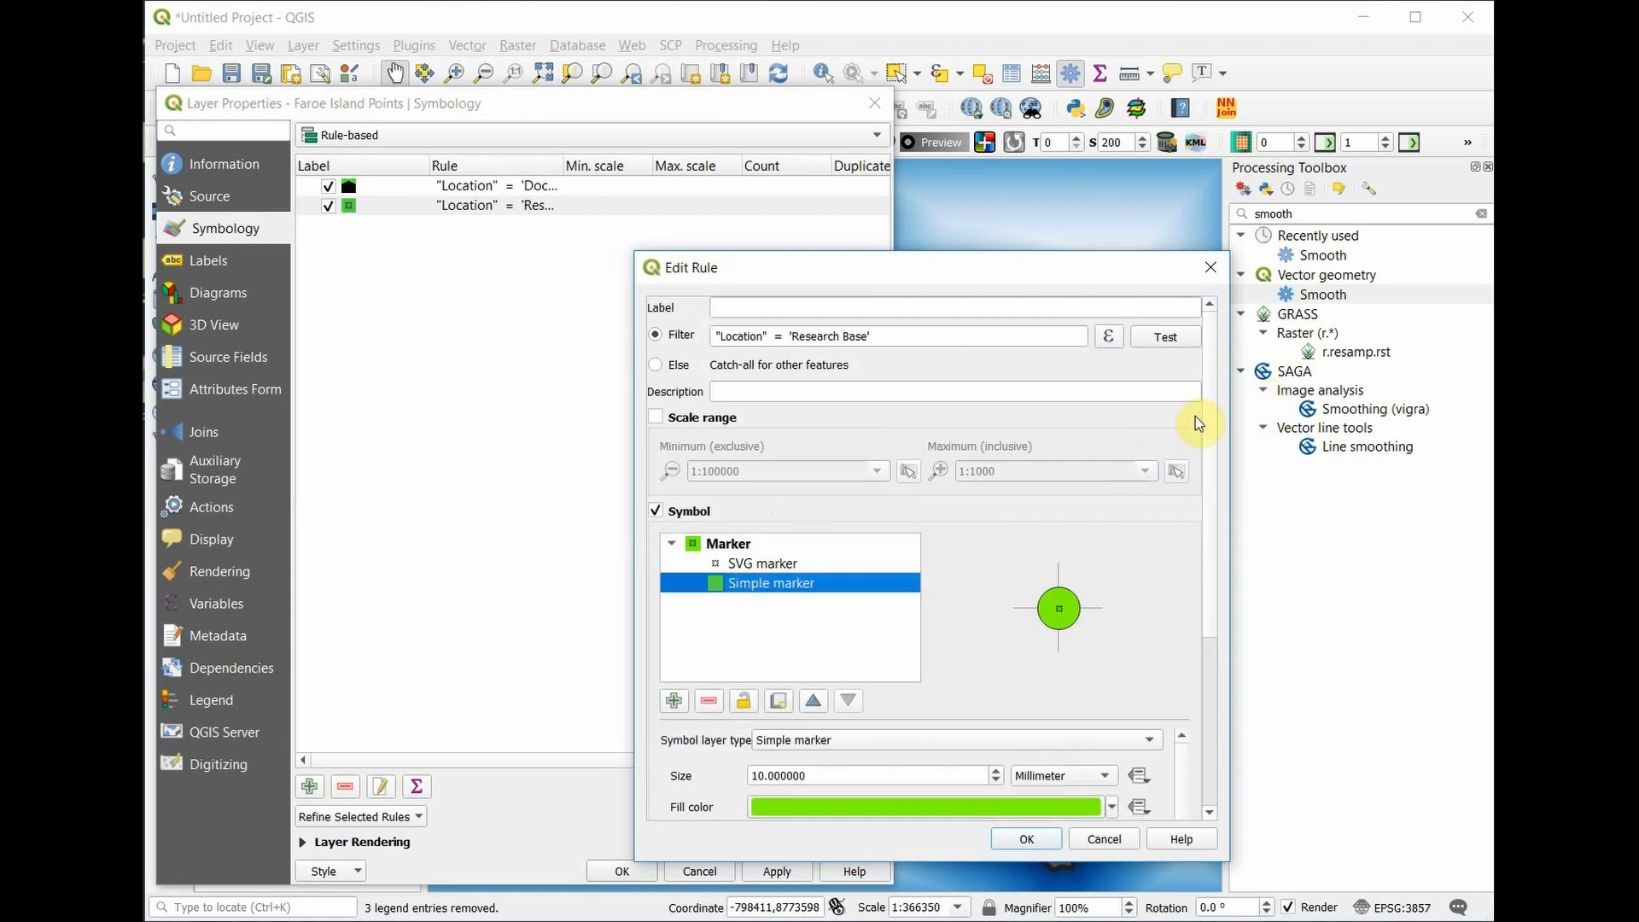
{"action": "left_click_drag", "start_coordinate": [1207, 413], "coordinate": [1207, 596]}
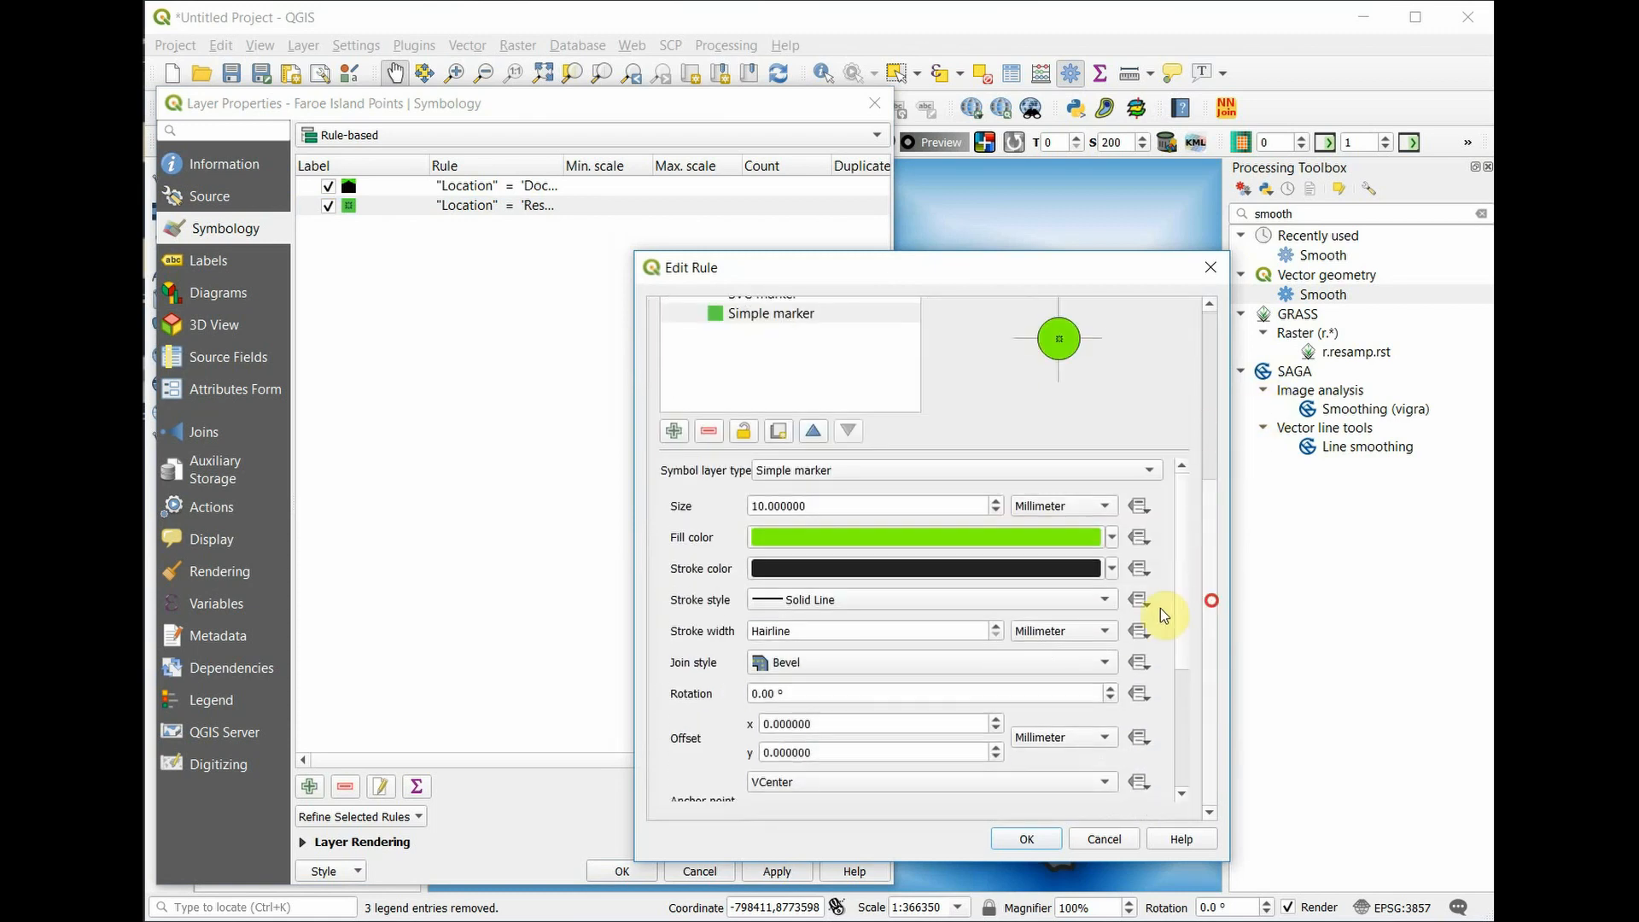
{"action": "double_click", "coordinate": [996, 500]}
{"action": "scroll", "coordinate": [796, 342], "scroll_direction": "up", "scroll_amount": 1}
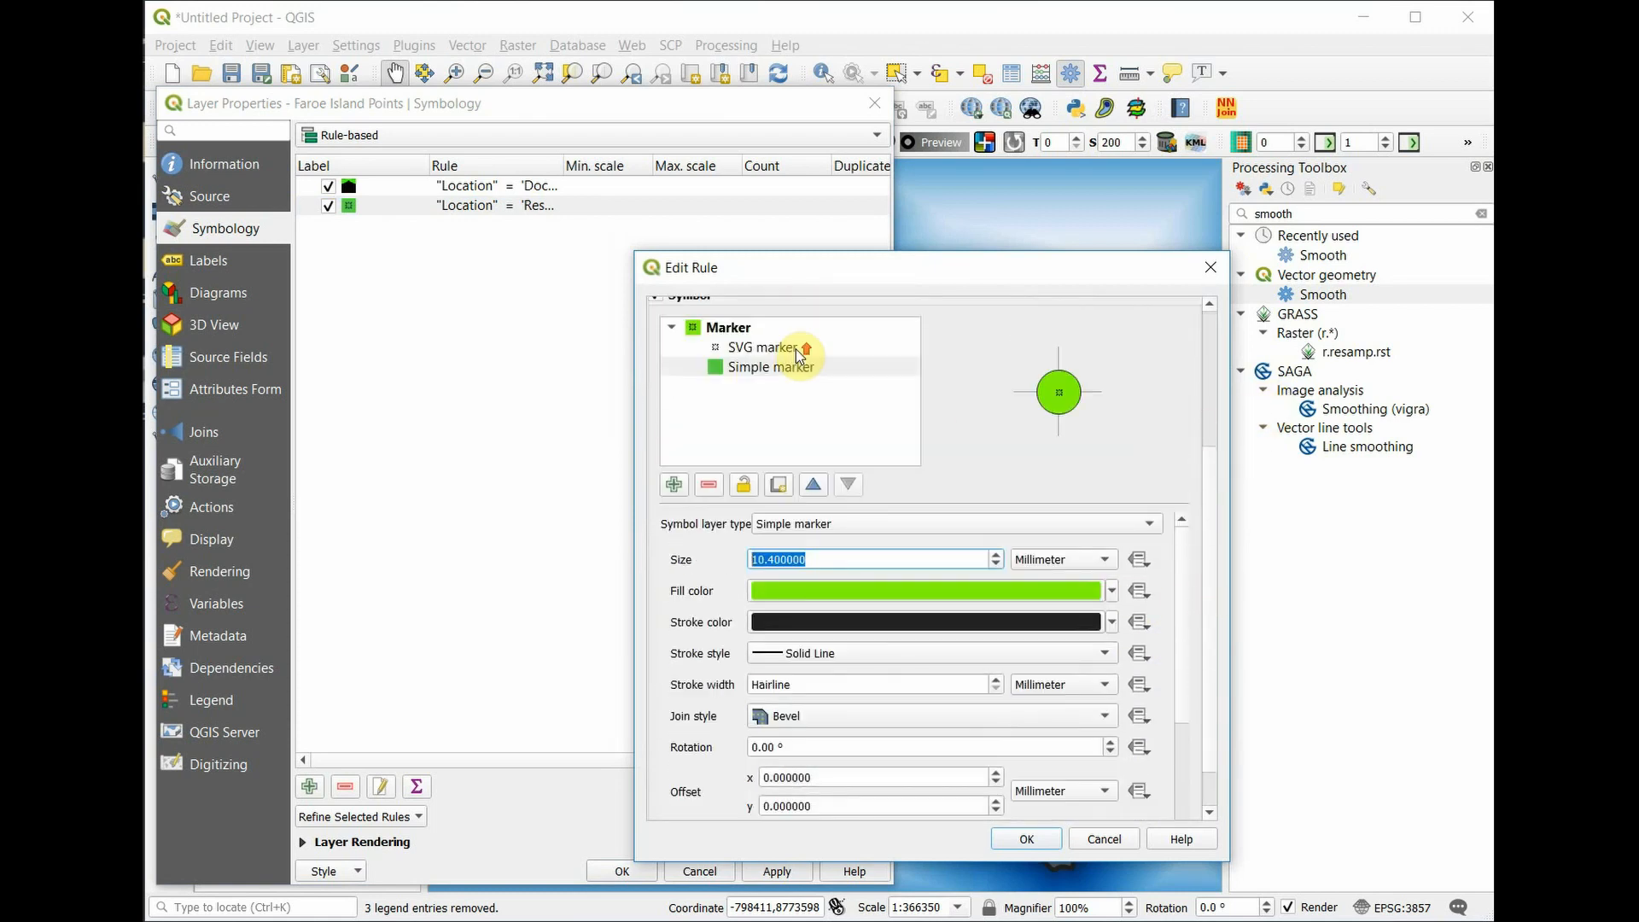
Set the width and height of the Research Base rule's SVG marker to 8.2 millimeters.
{"action": "left_click", "coordinate": [796, 349]}
{"action": "left_click", "coordinate": [893, 559]}
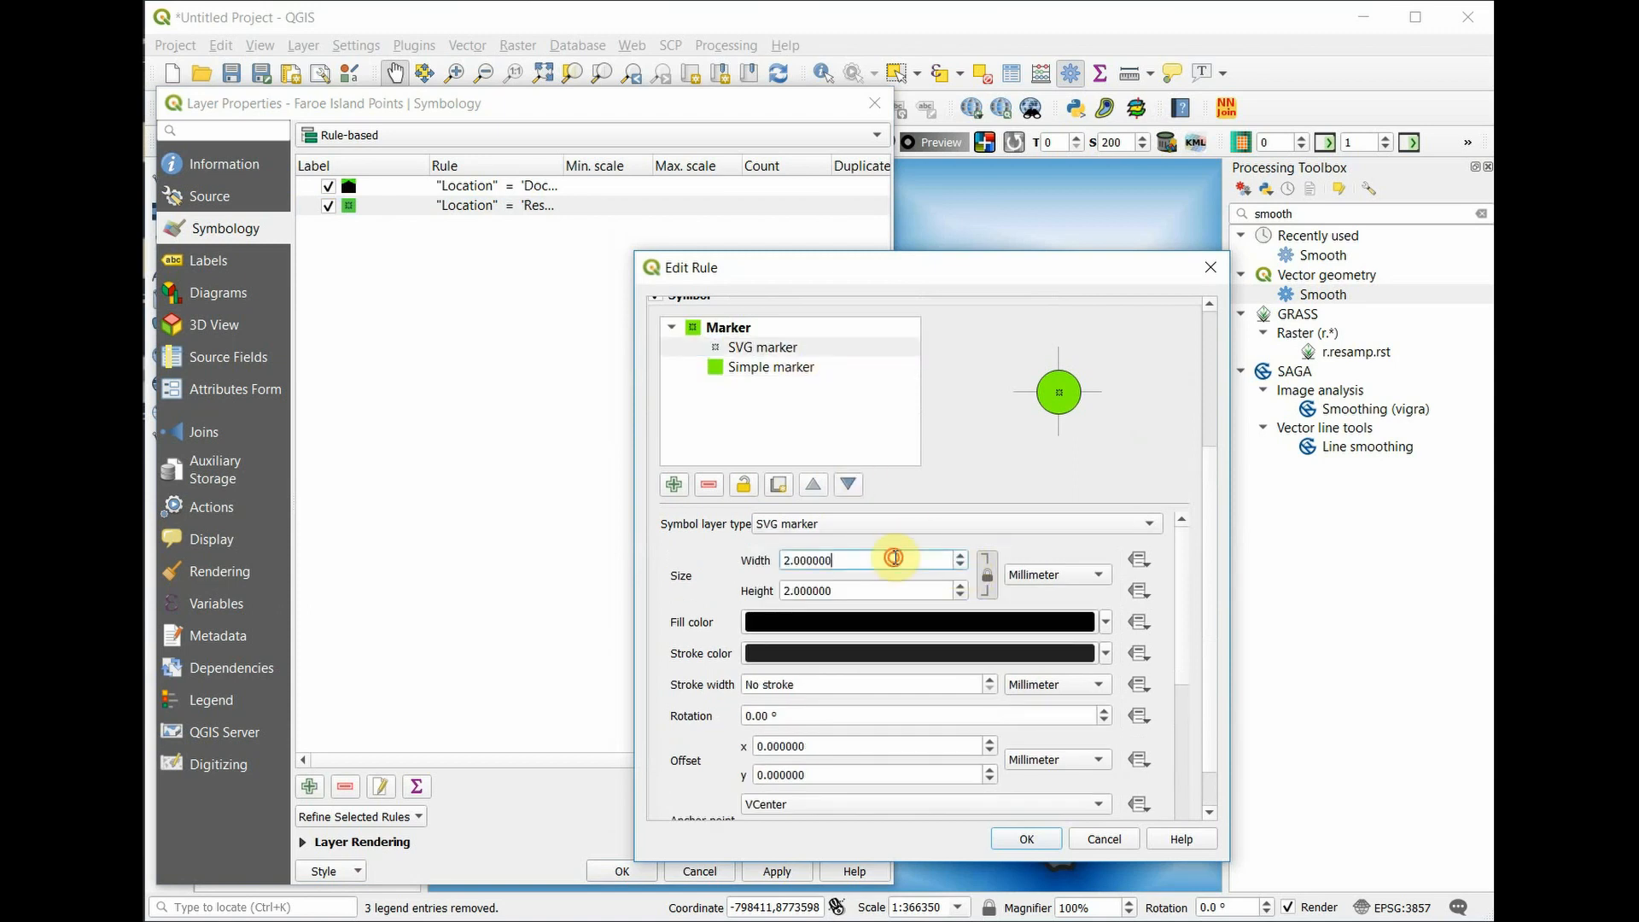
{"action": "double_click", "coordinate": [893, 559]}
{"action": "type", "text": "8"}
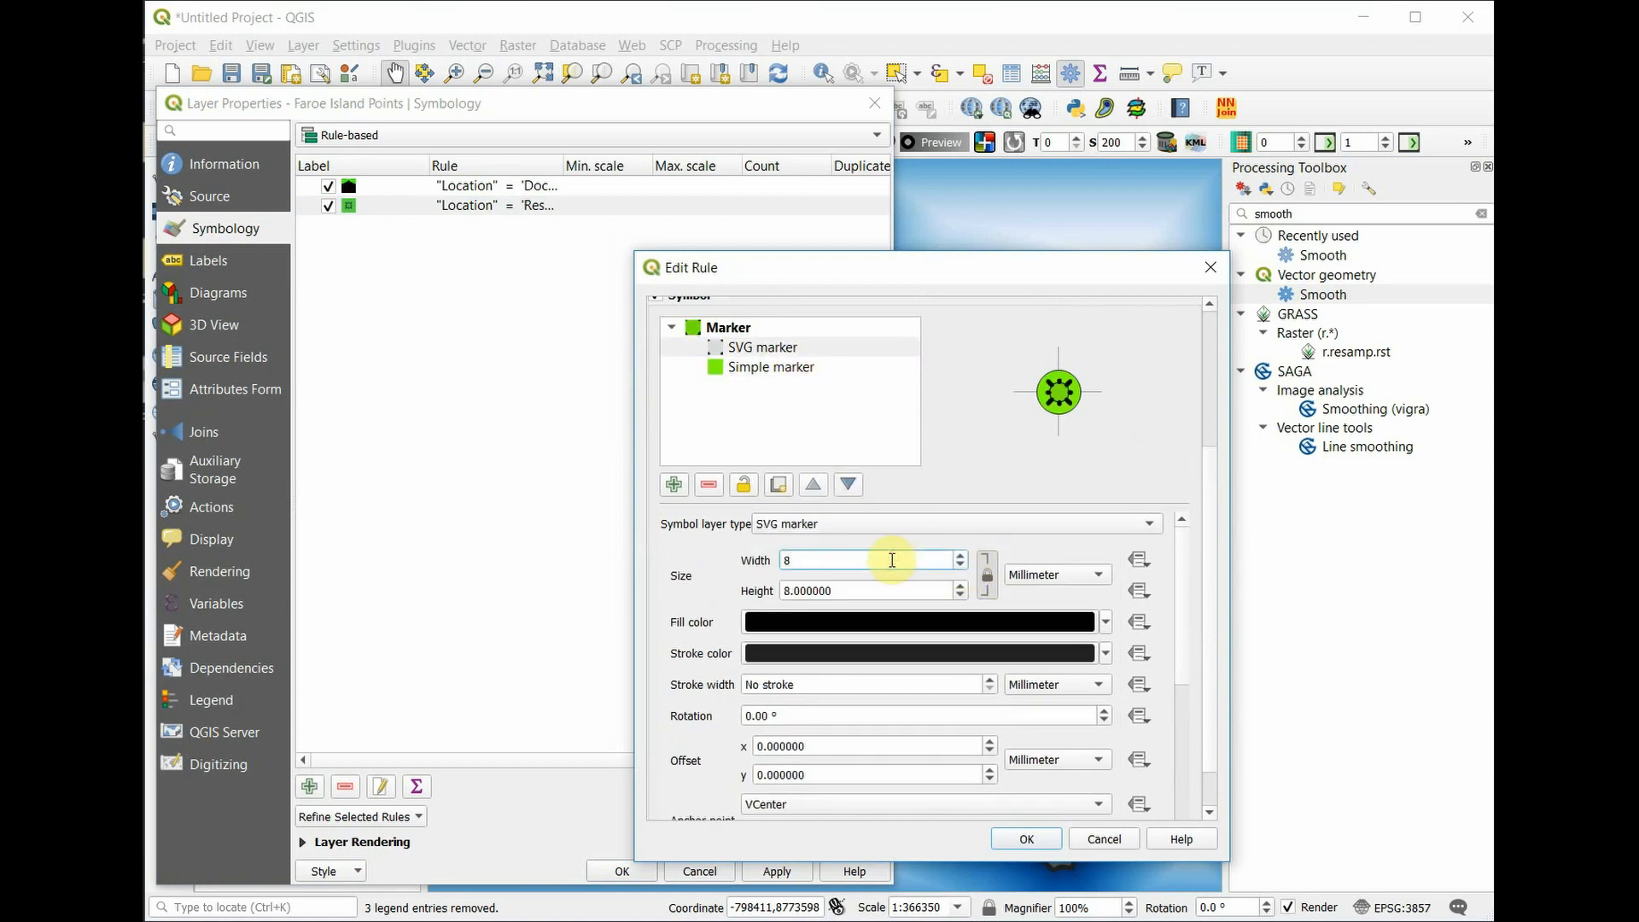
{"action": "type", "text": ".2"}
{"action": "left_click", "coordinate": [884, 414]}
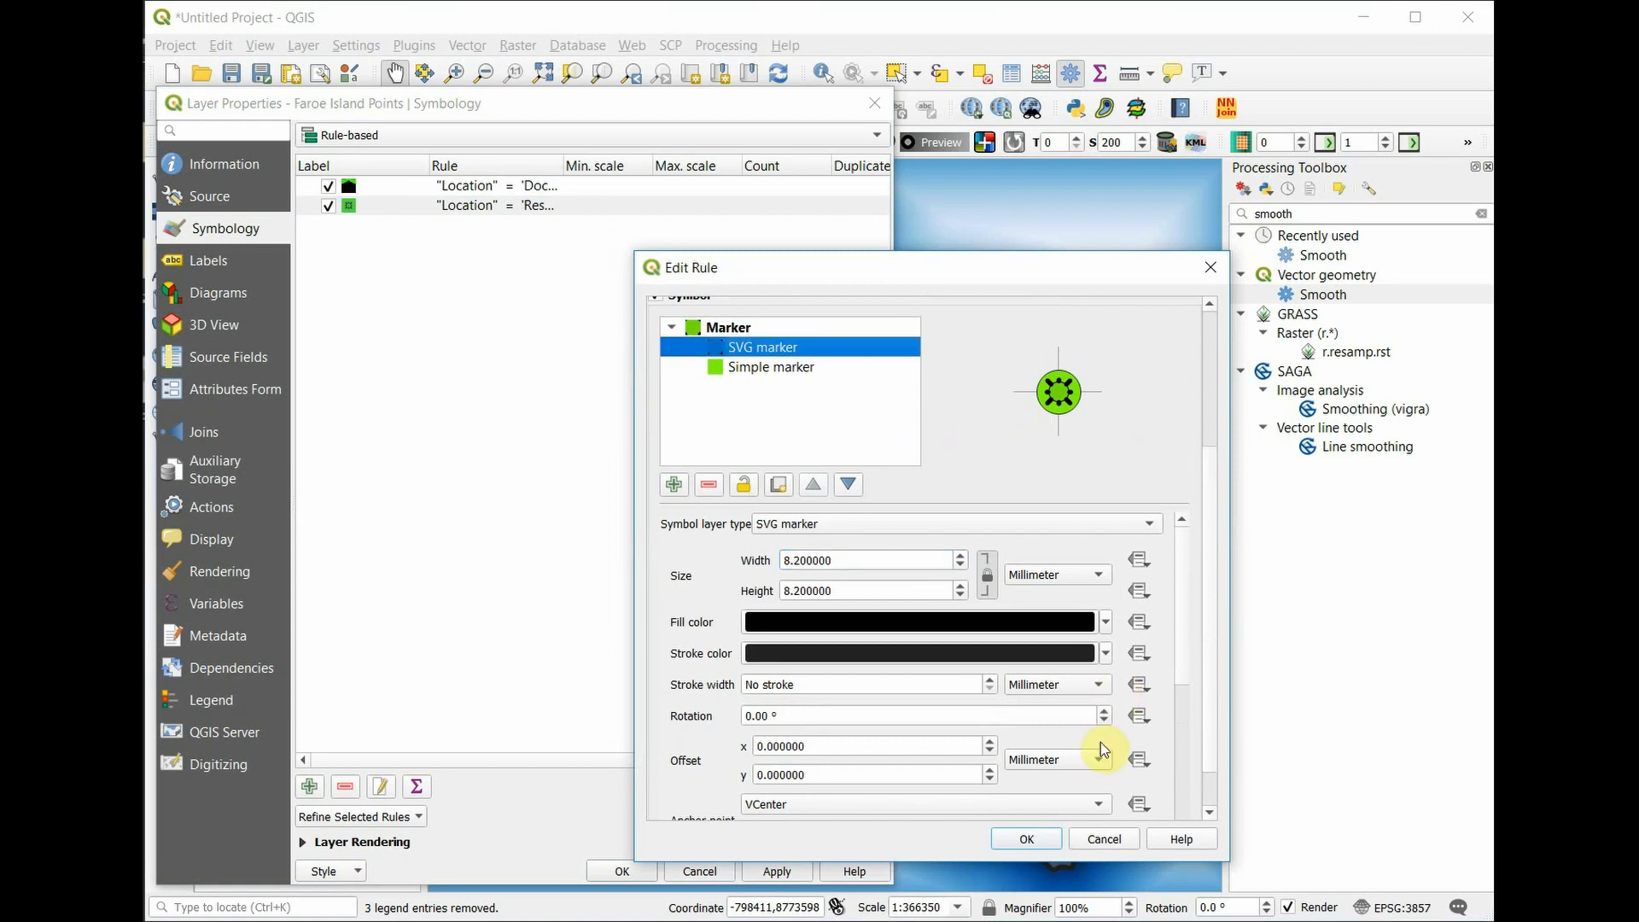
Apply the updated rule-based symbols to the Faroe Island Points layer and place the smoothed road layer beneath it in the layer order.
{"action": "left_click", "coordinate": [1027, 840]}
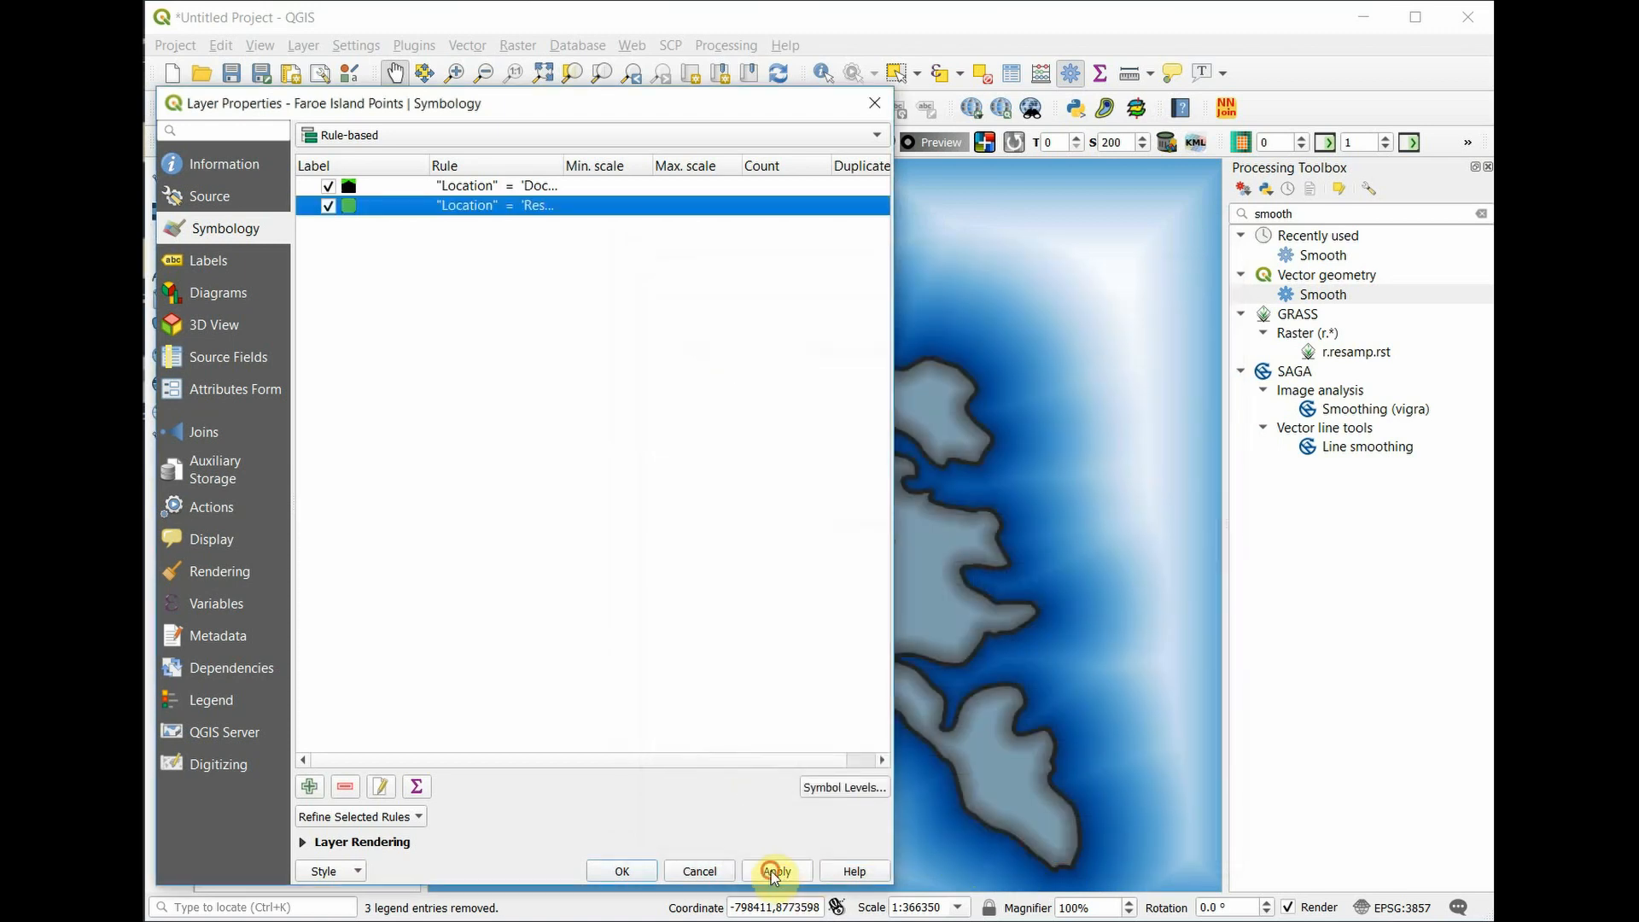
{"action": "left_click", "coordinate": [774, 871]}
{"action": "left_click", "coordinate": [599, 879]}
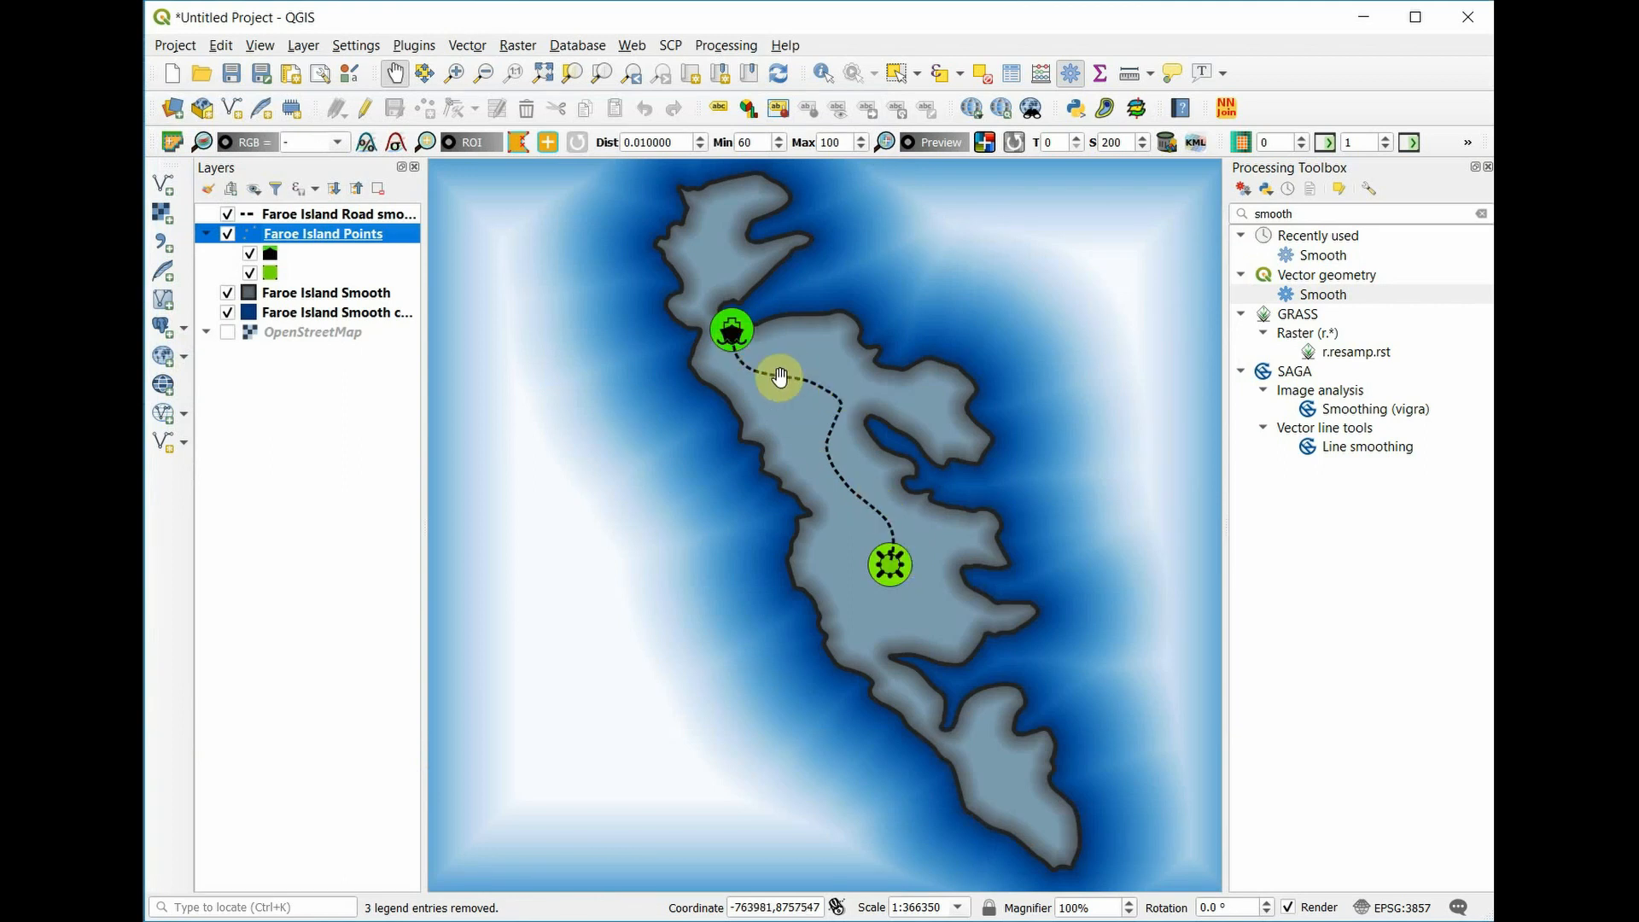
{"action": "left_click_drag", "start_coordinate": [311, 217], "coordinate": [302, 350]}
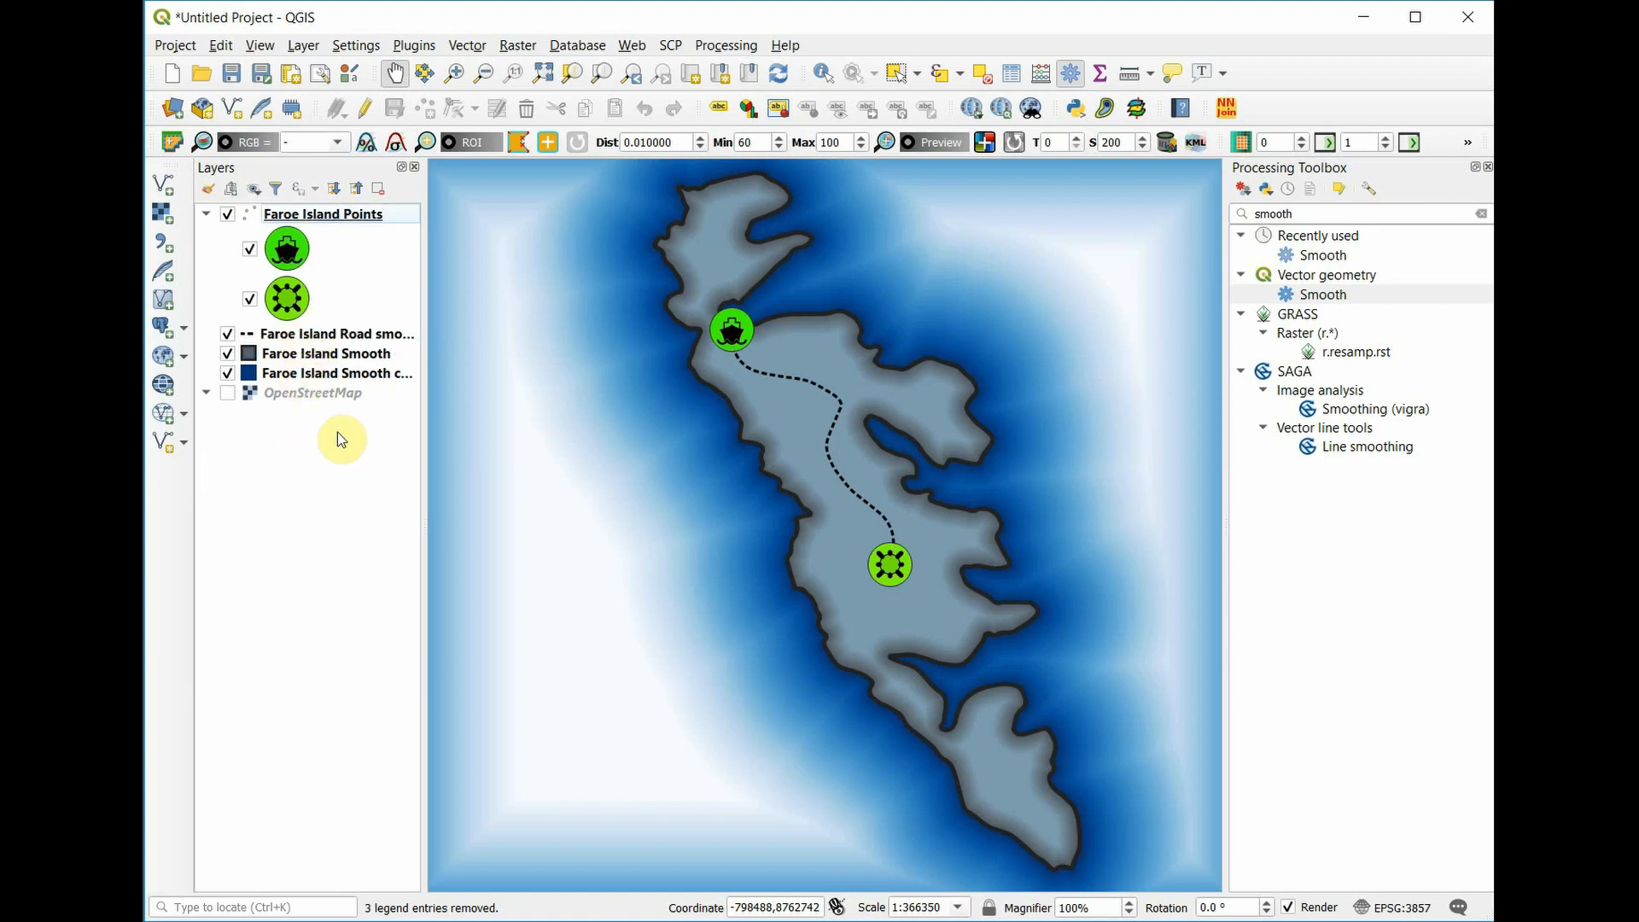